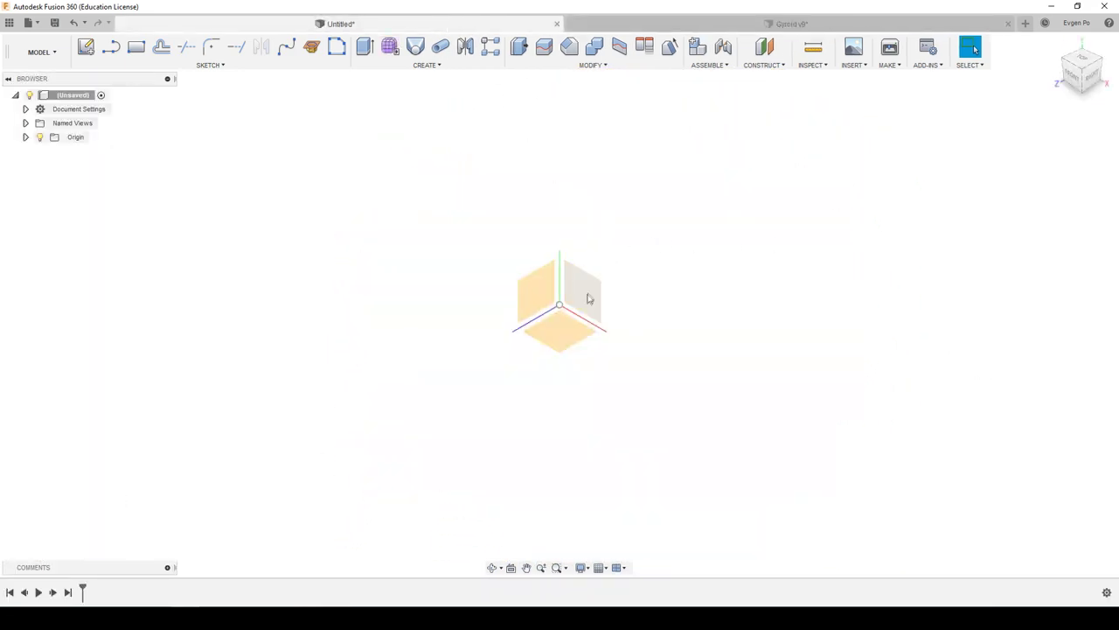
Step: Sketch a 25 × 25 mm square from the origin on the XY plane
left_click(589, 298)
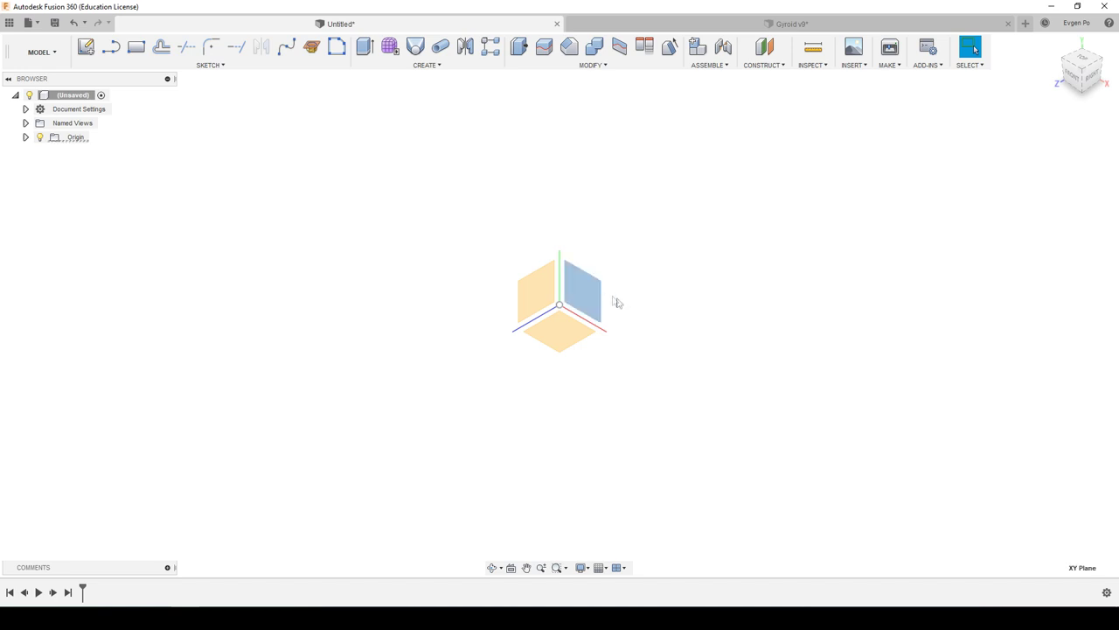
left_click(1073, 79)
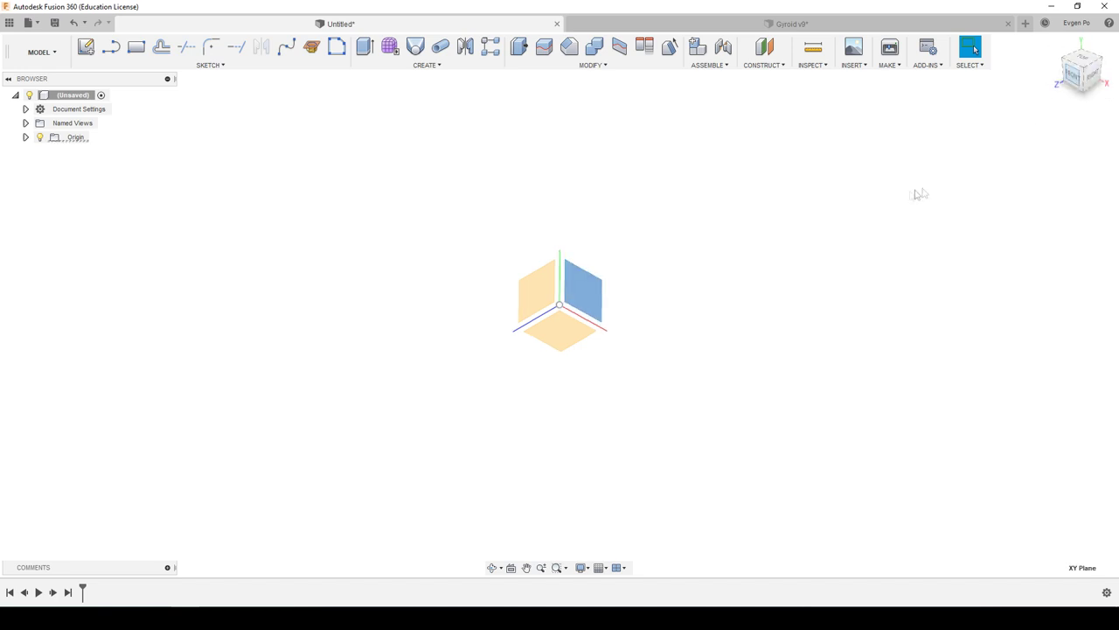
left_click(135, 47)
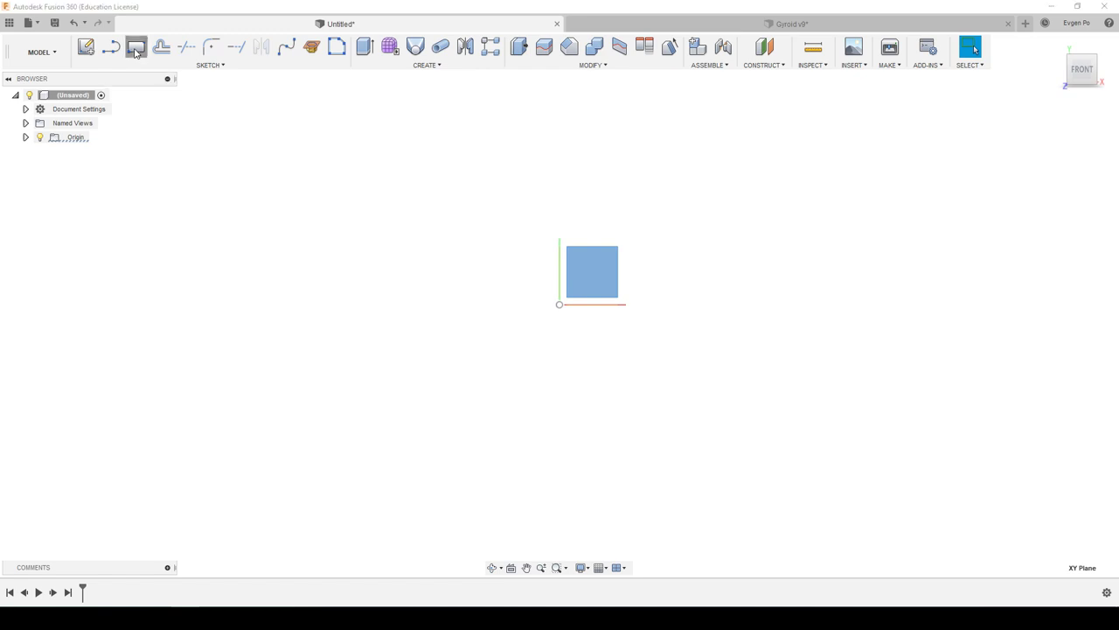
left_click(559, 304)
key("Return")
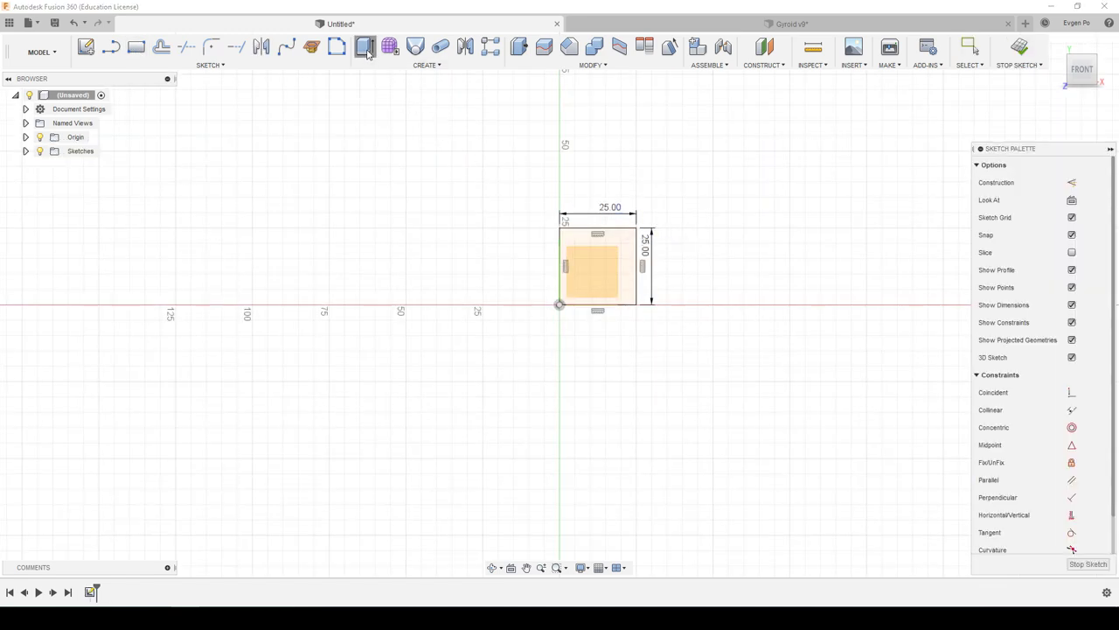
Step: Extrude the square profile into a 25 mm cube, then hide the origin planes and axes
key("e")
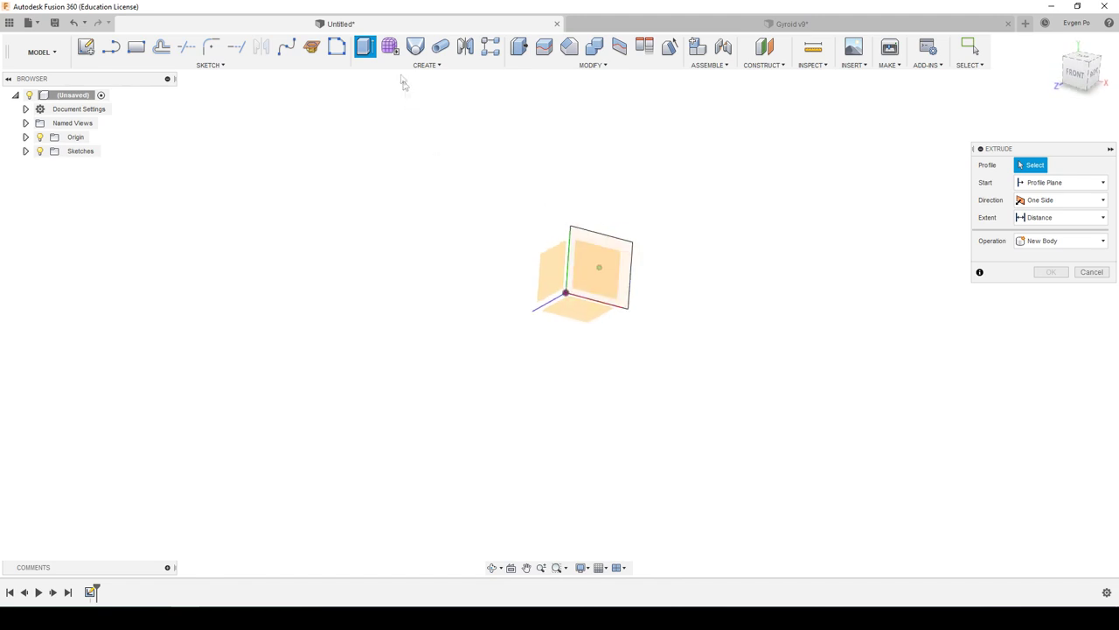
left_click(617, 273)
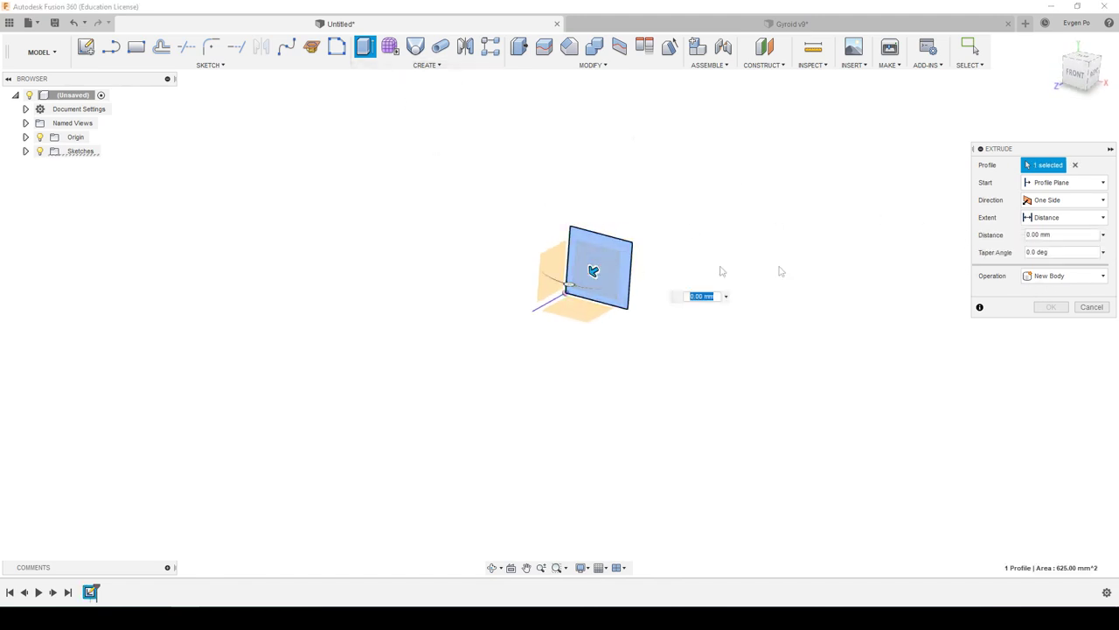
type("5")
key("Return")
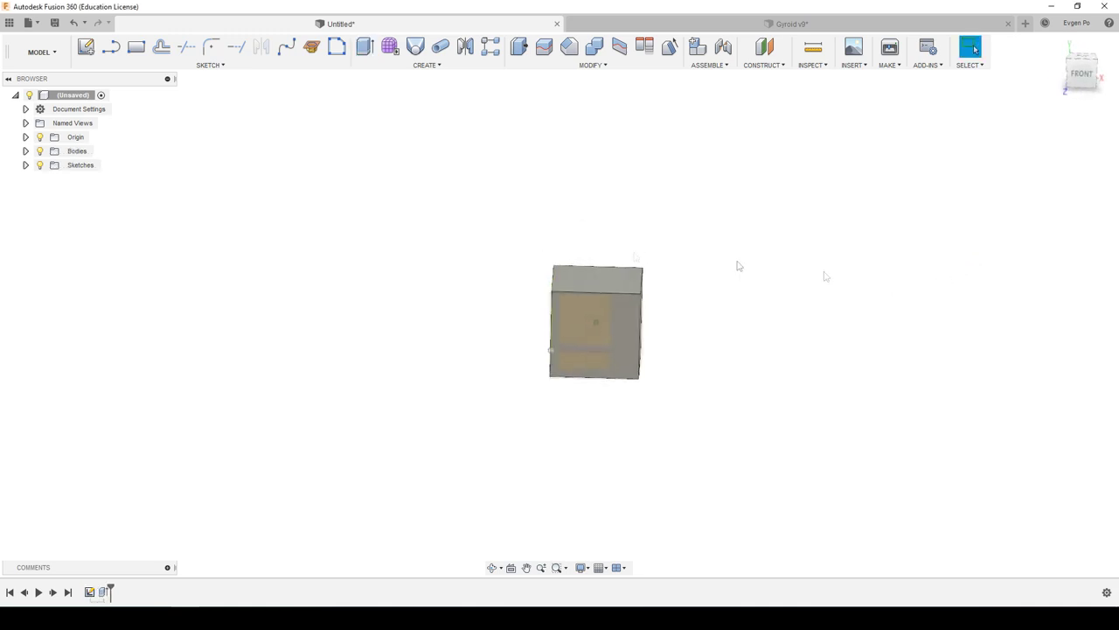
left_click(40, 138)
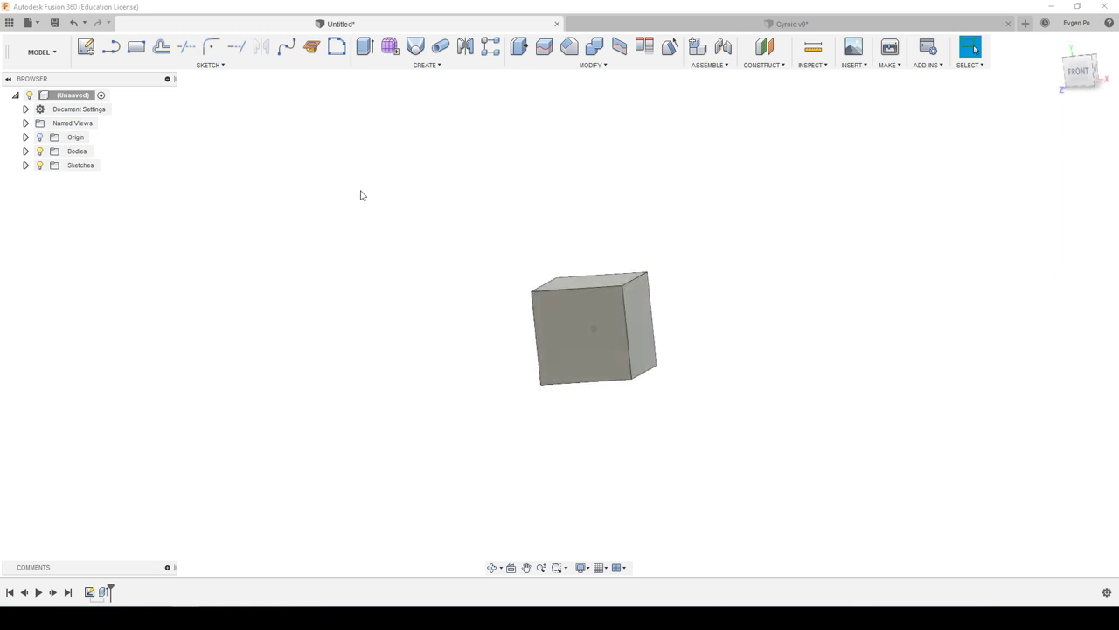
Step: Copy Body1 25 mm along X to create Body2 beside it, then select both cubes
left_click(25, 151)
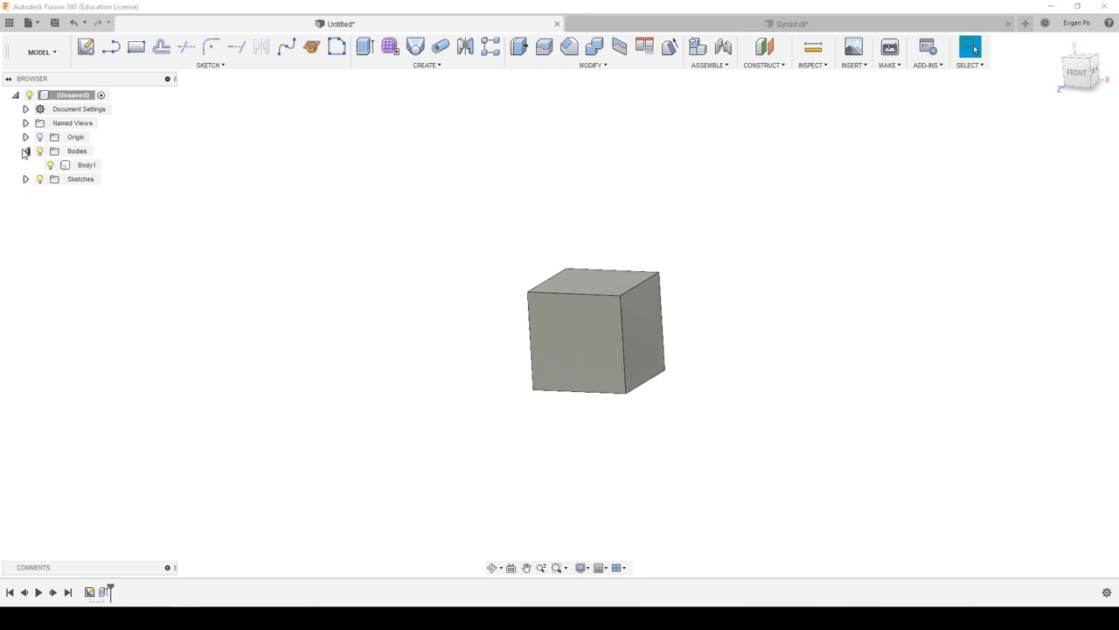
right_click(81, 164)
left_click(100, 172)
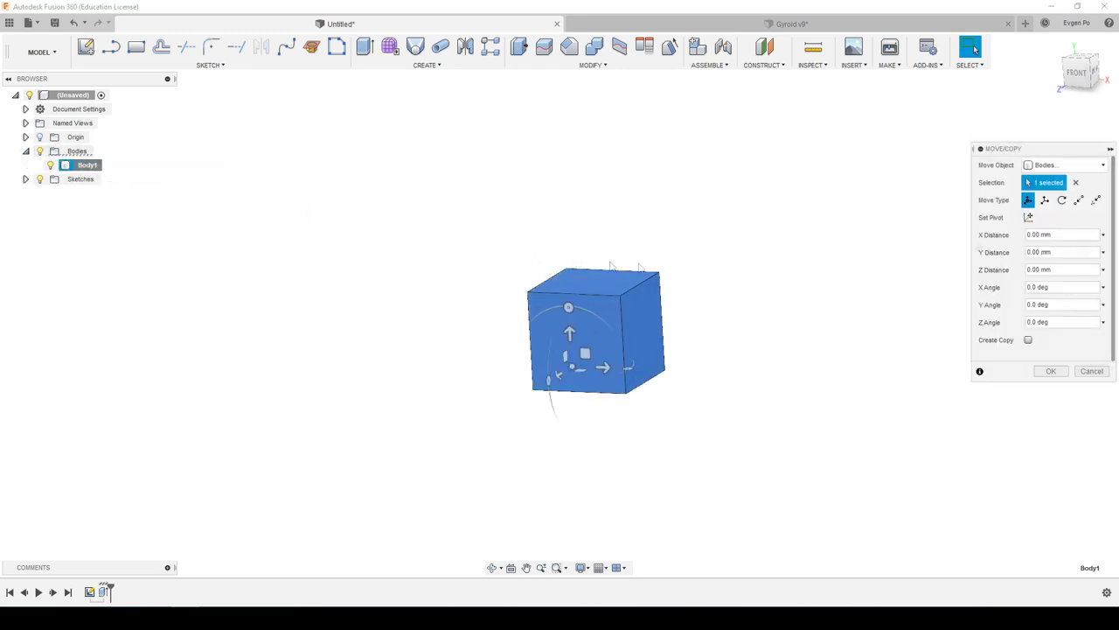
left_click(1030, 340)
left_click_drag(597, 363, 687, 375)
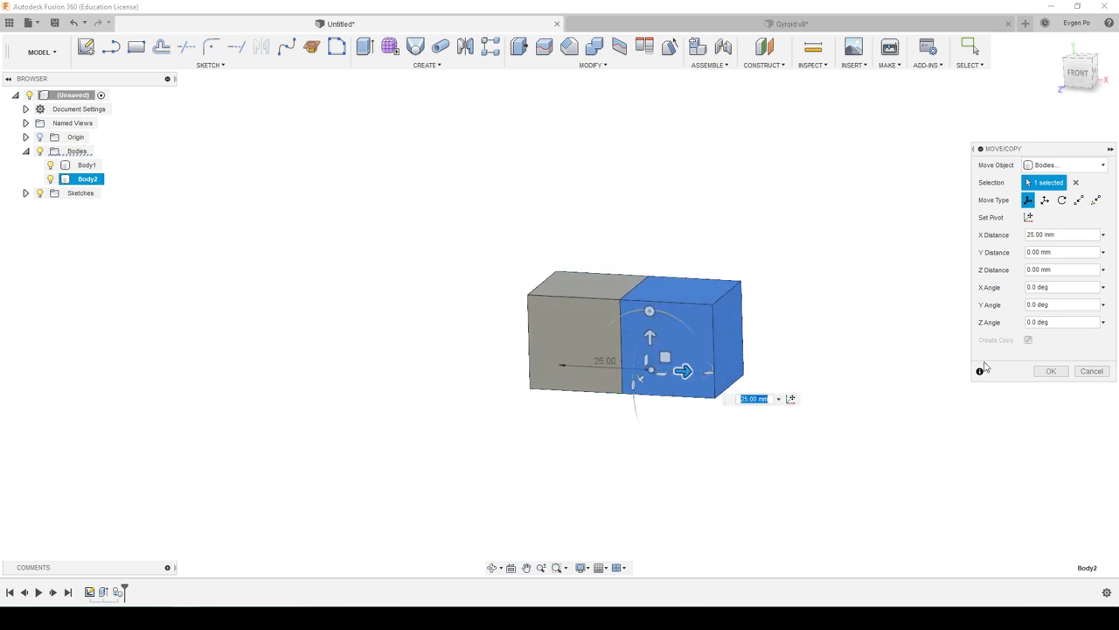
left_click(1043, 374)
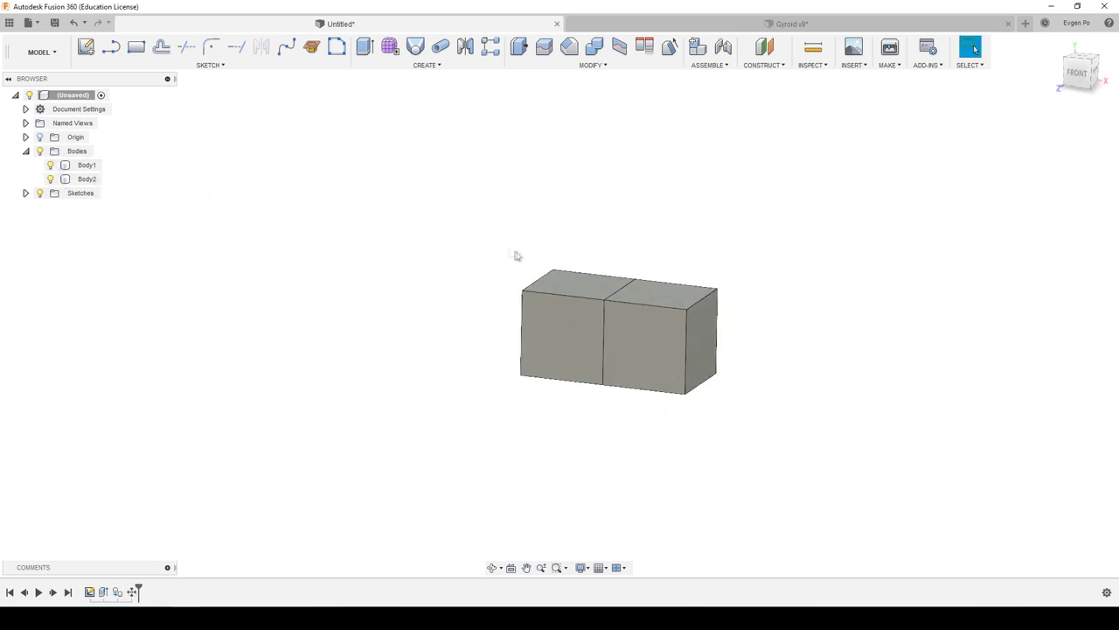
left_click_drag(448, 229, 907, 492)
right_click(103, 177)
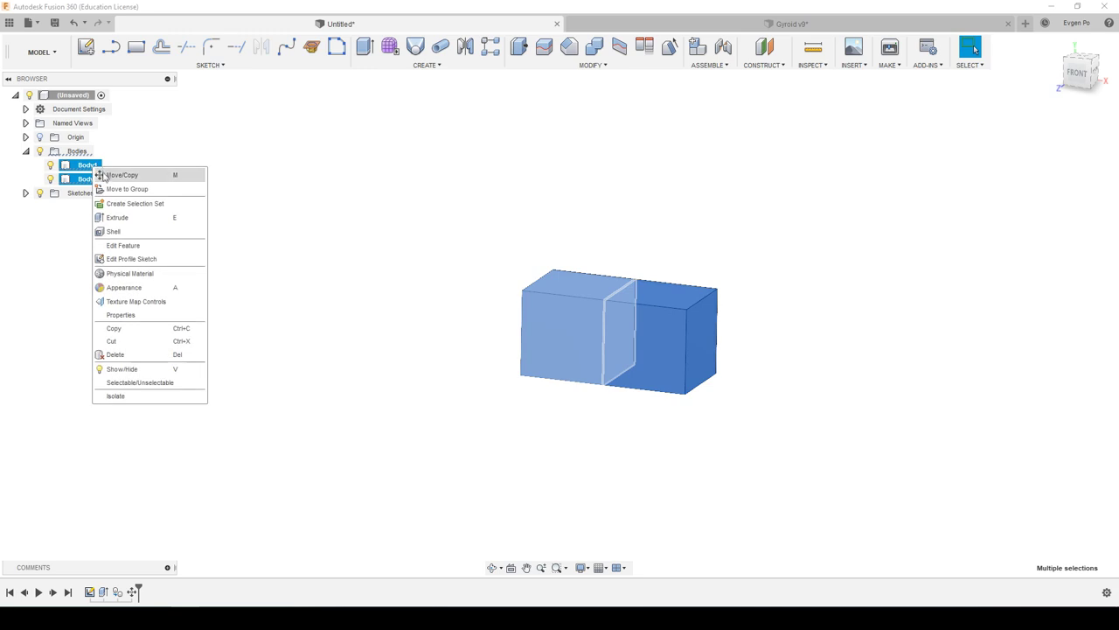
Step: Copy the two cubes 25 mm upward to stack a second layer
left_click(104, 177)
left_click(1028, 340)
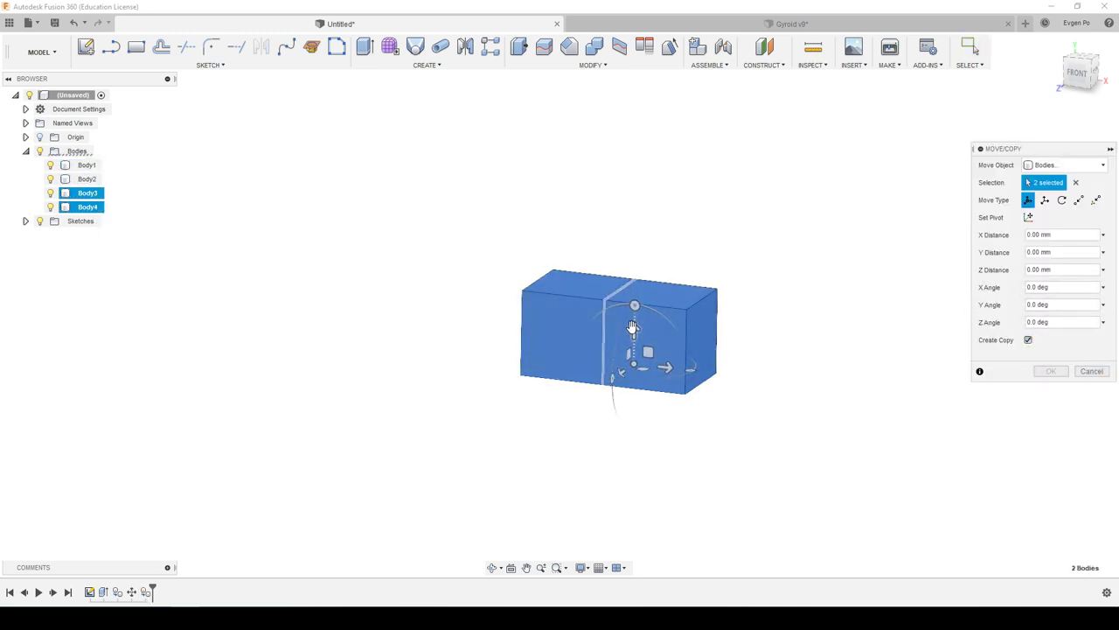
left_click_drag(634, 330, 636, 247)
left_click(1049, 371)
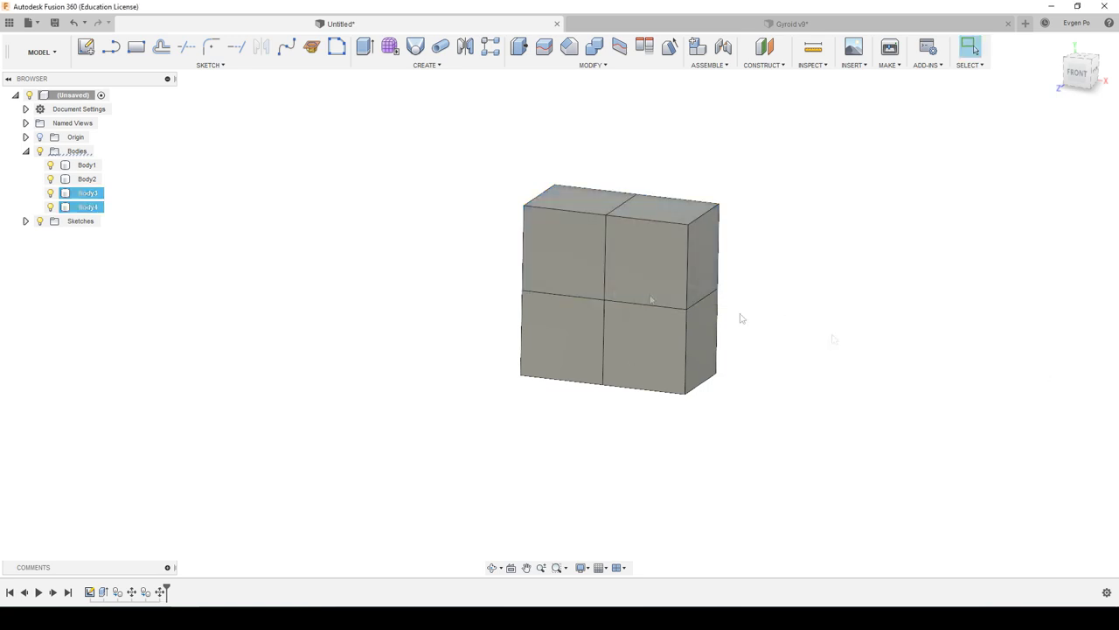
Step: Copy all four cubes 25 mm along Y to complete the 2×2×2 block
middle_click_drag(832, 332, 437, 188, "shift")
left_click_drag(438, 187, 784, 457)
middle_click_drag(785, 457, 656, 305, "shift")
right_click(656, 304)
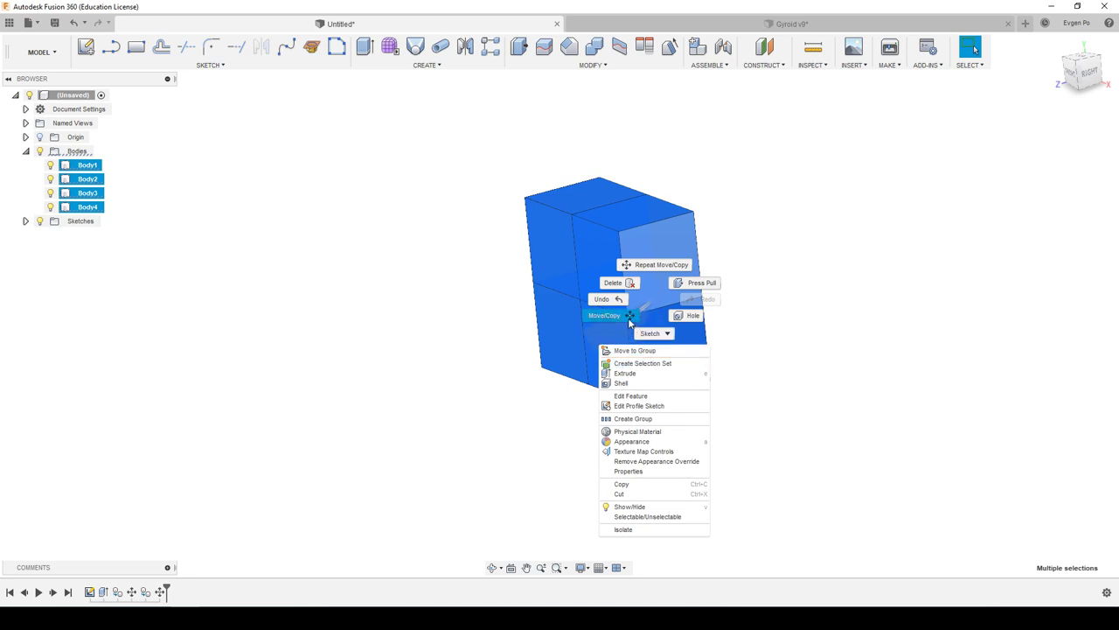
left_click(629, 320)
left_click(1029, 340)
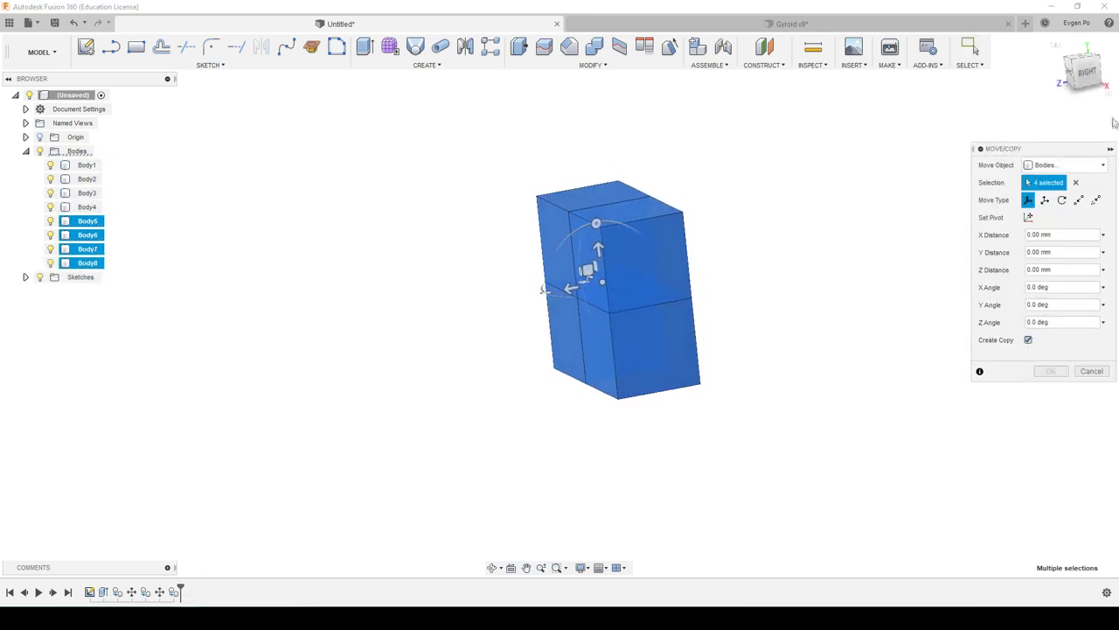
left_click(1086, 73)
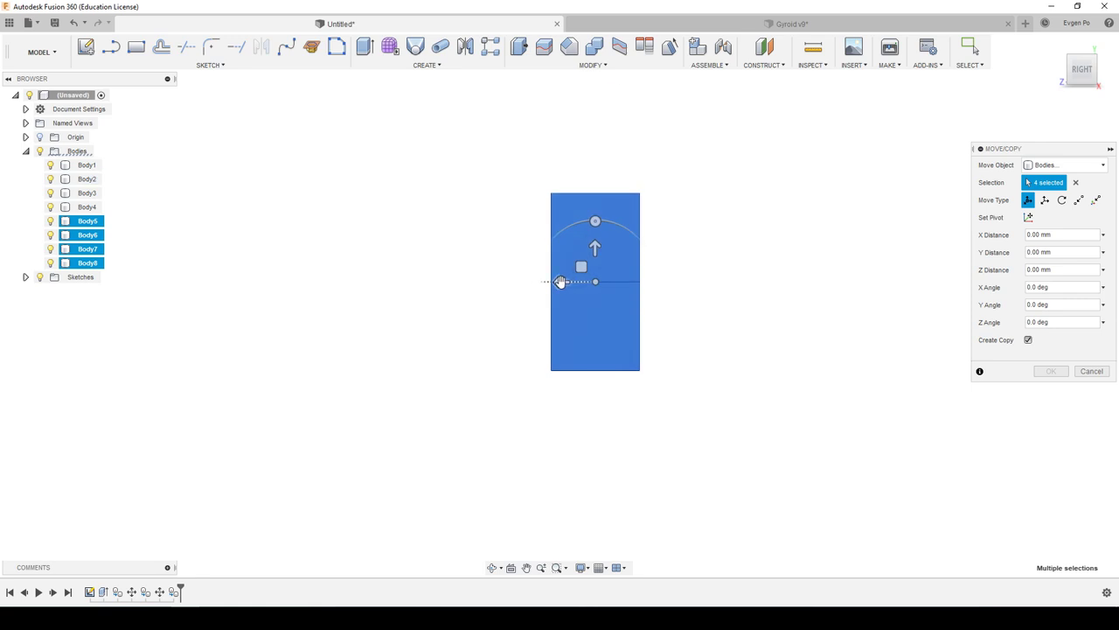
left_click_drag(561, 282, 473, 278)
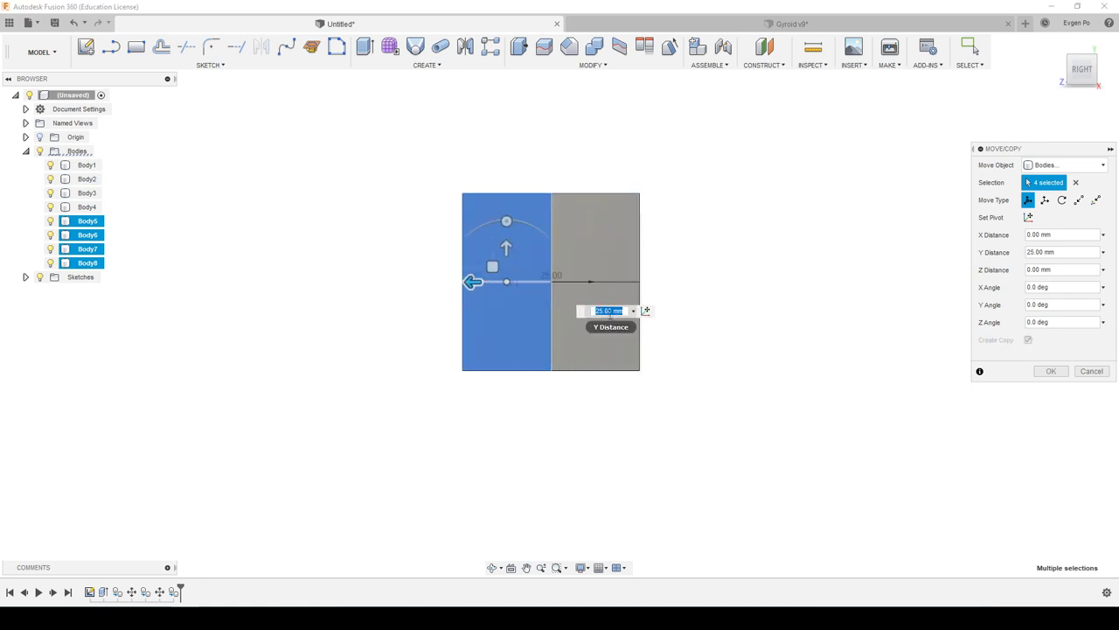
left_click(1049, 370)
middle_click_drag(1042, 372, 942, 446, "shift")
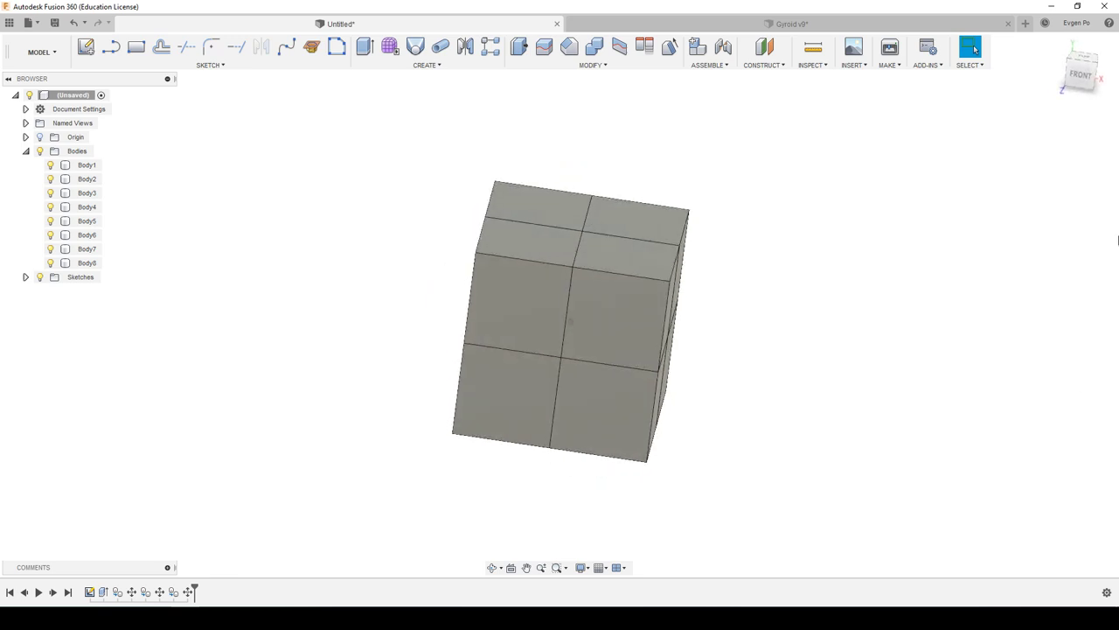
Step: Orbit to a top-down view and start a sketch on the top-left cube's top face
left_click(1083, 79)
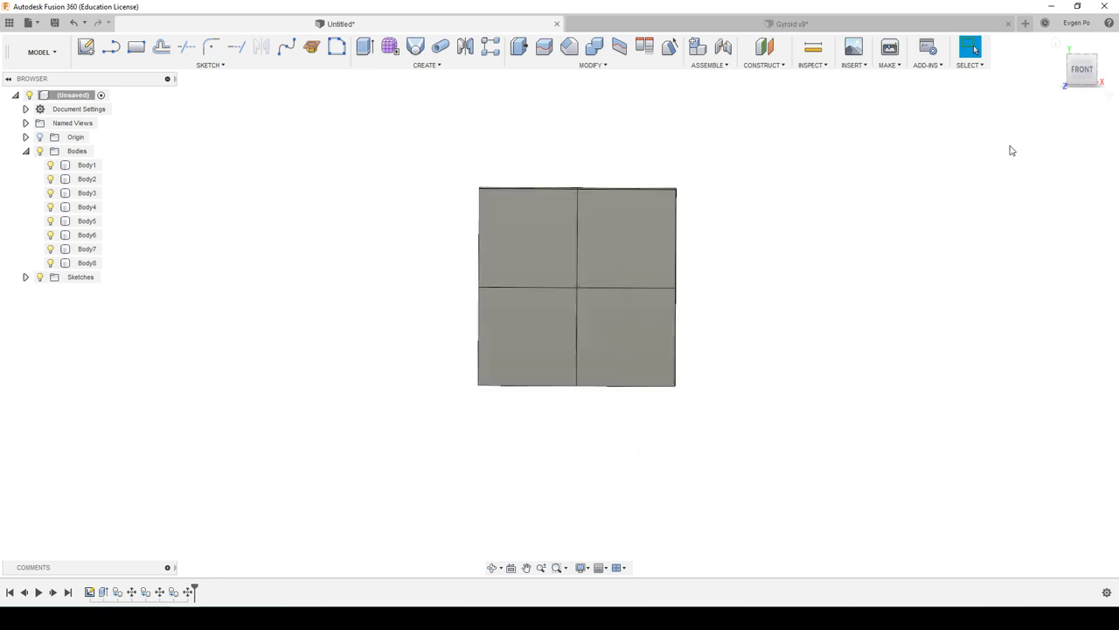
middle_click_drag(1012, 151, 1011, 175, "shift")
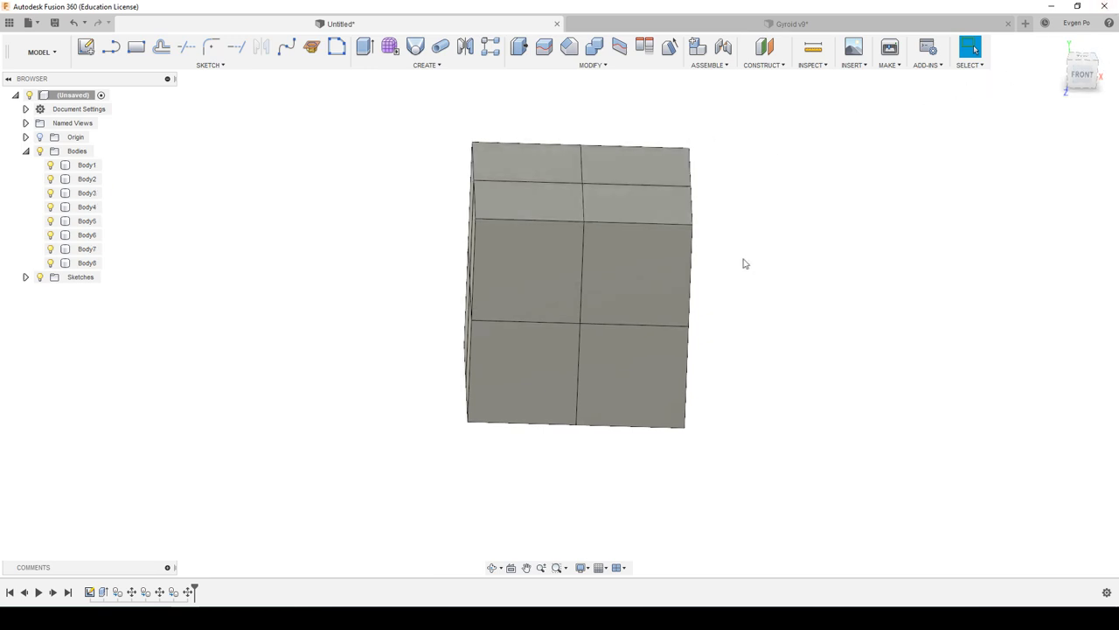
middle_click_drag(679, 278, 615, 187, "shift")
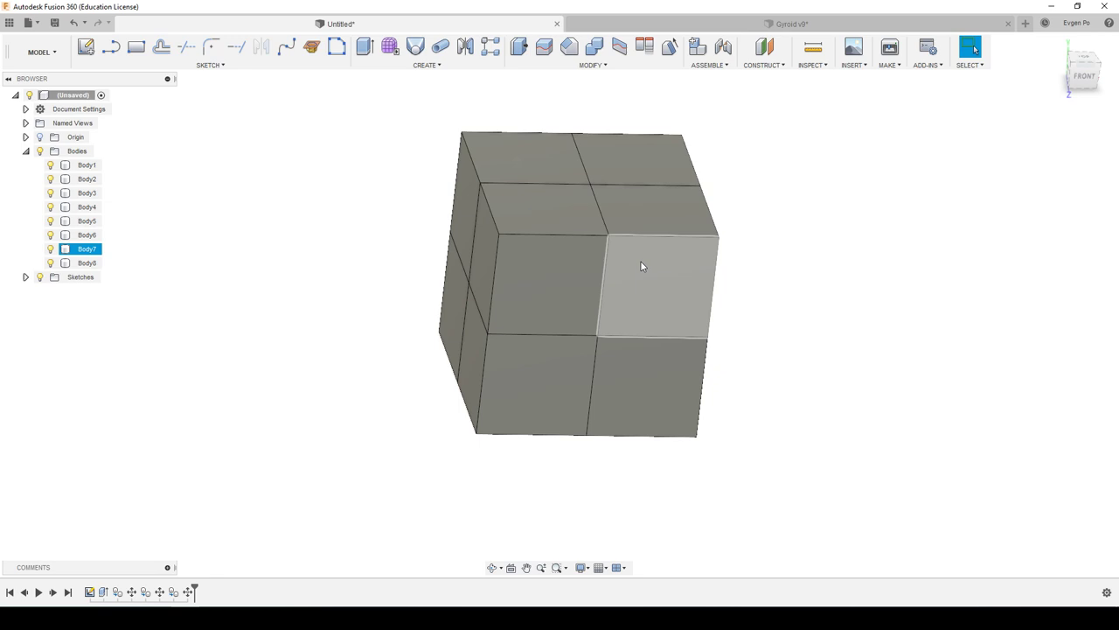
mouse_move(641, 267)
middle_mouse_down("shift")
mouse_move(632, 242)
mouse_move(530, 181)
middle_mouse_up("shift")
left_click(1084, 60)
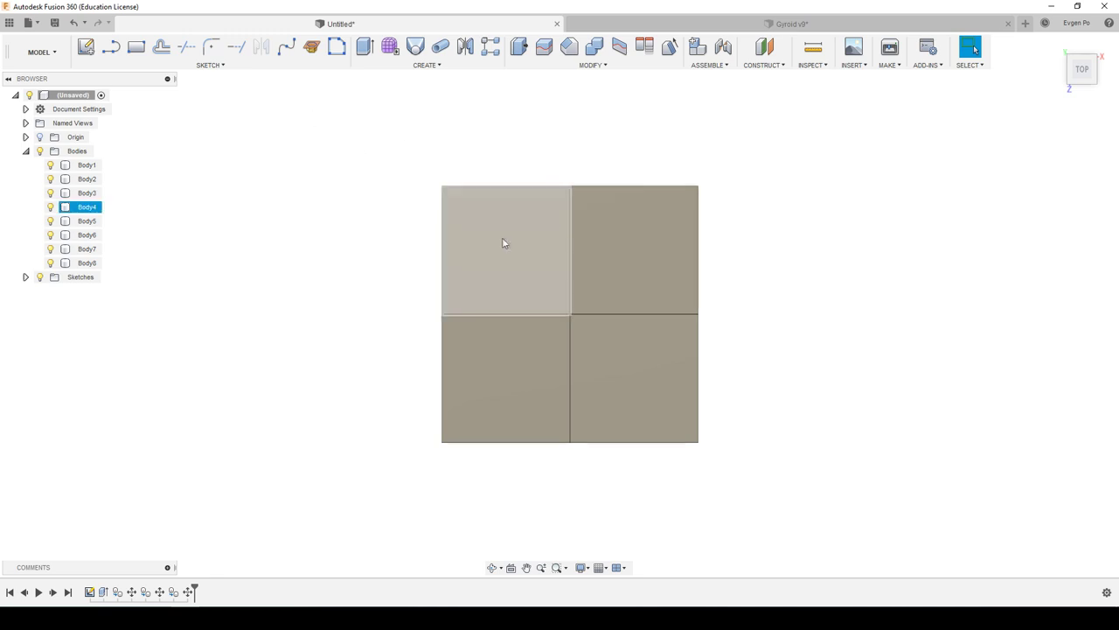
left_click(86, 46)
left_click(528, 271)
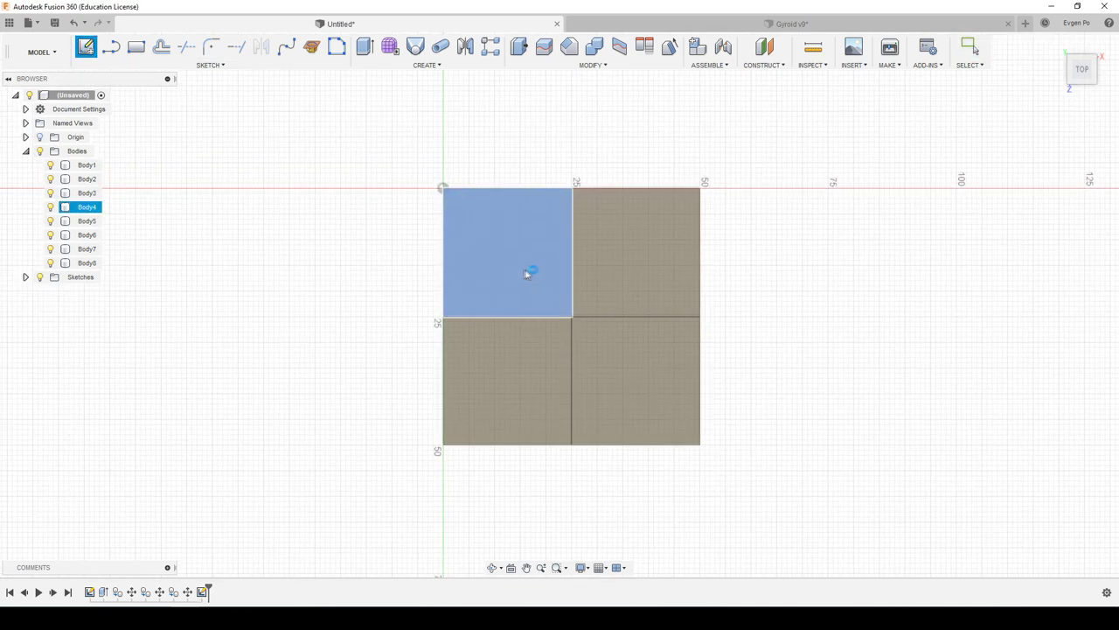
left_click(283, 67)
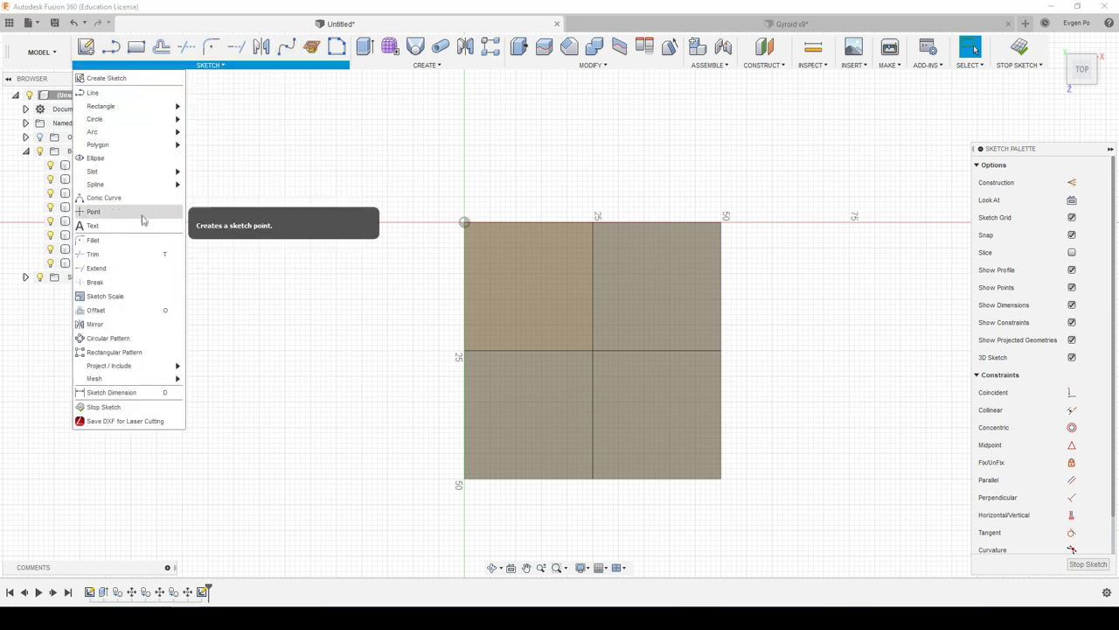
mouse_move(131, 132)
left_click(250, 136)
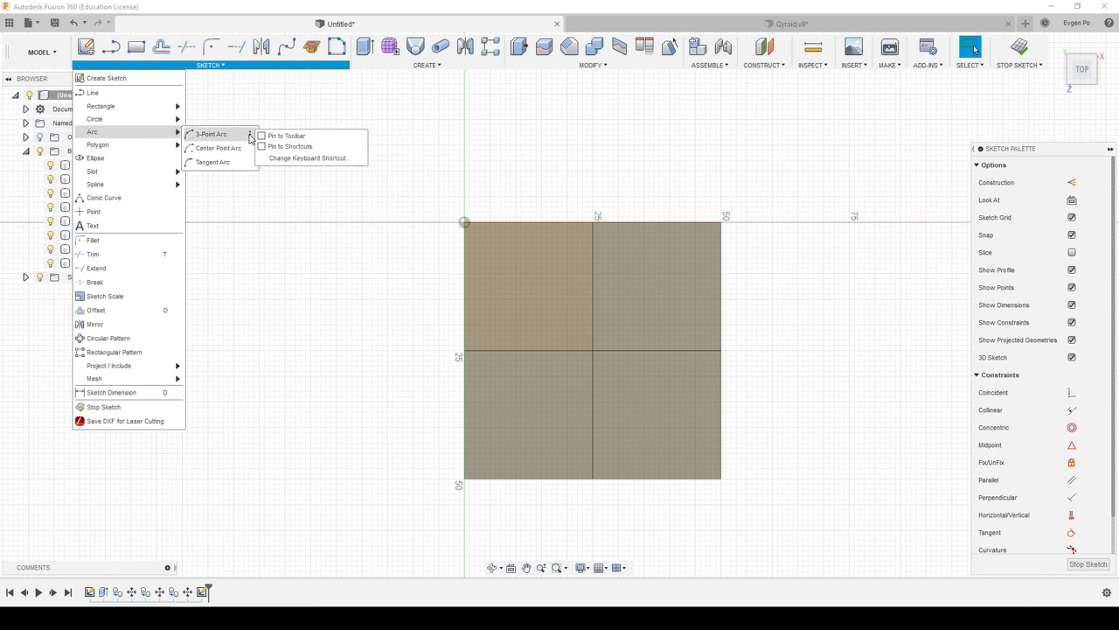
left_click(262, 136)
left_click(362, 46)
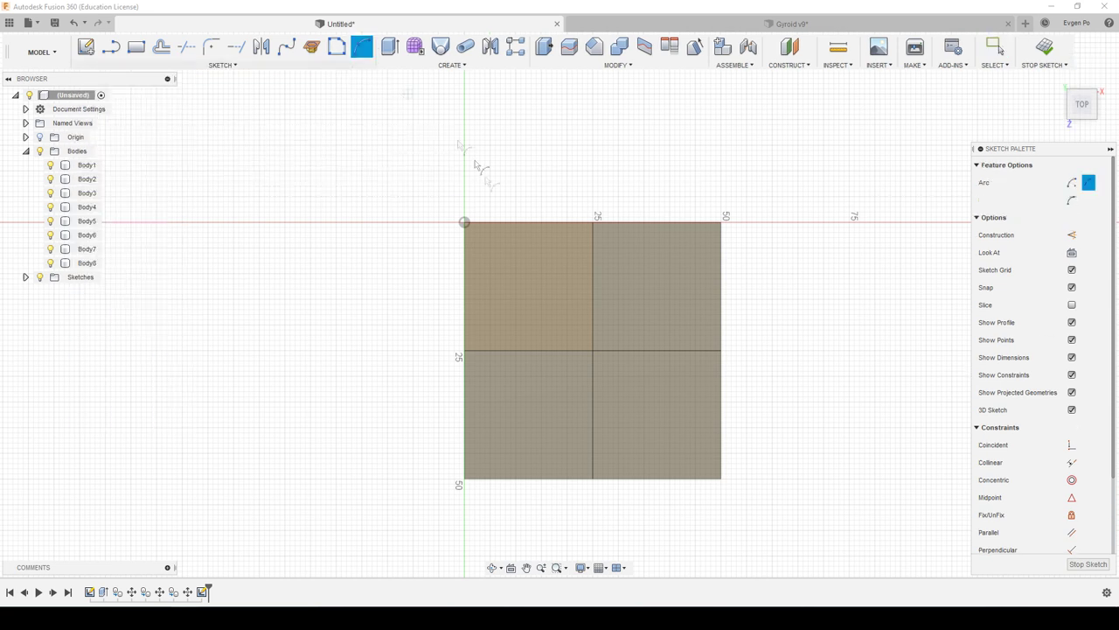
left_click(465, 224)
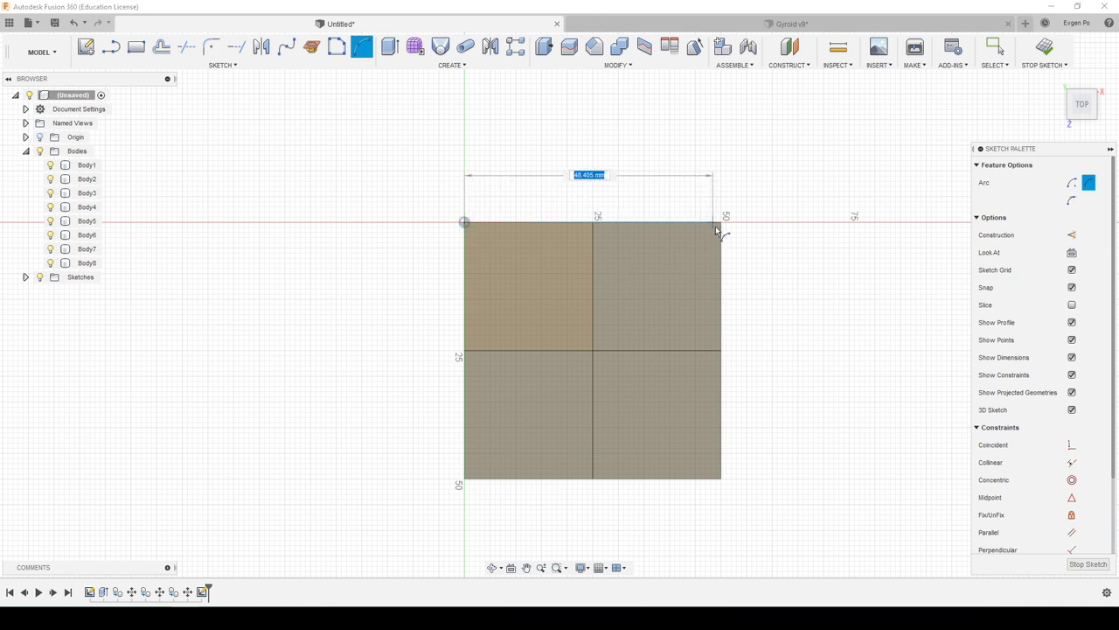
left_click(721, 223)
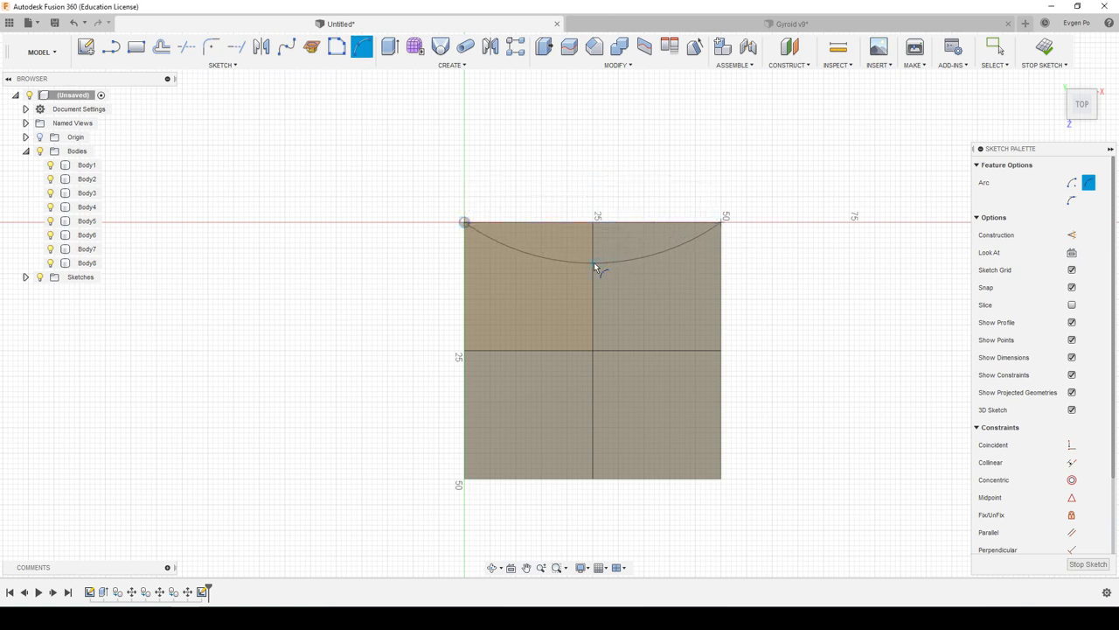
left_click(593, 262)
key("Escape")
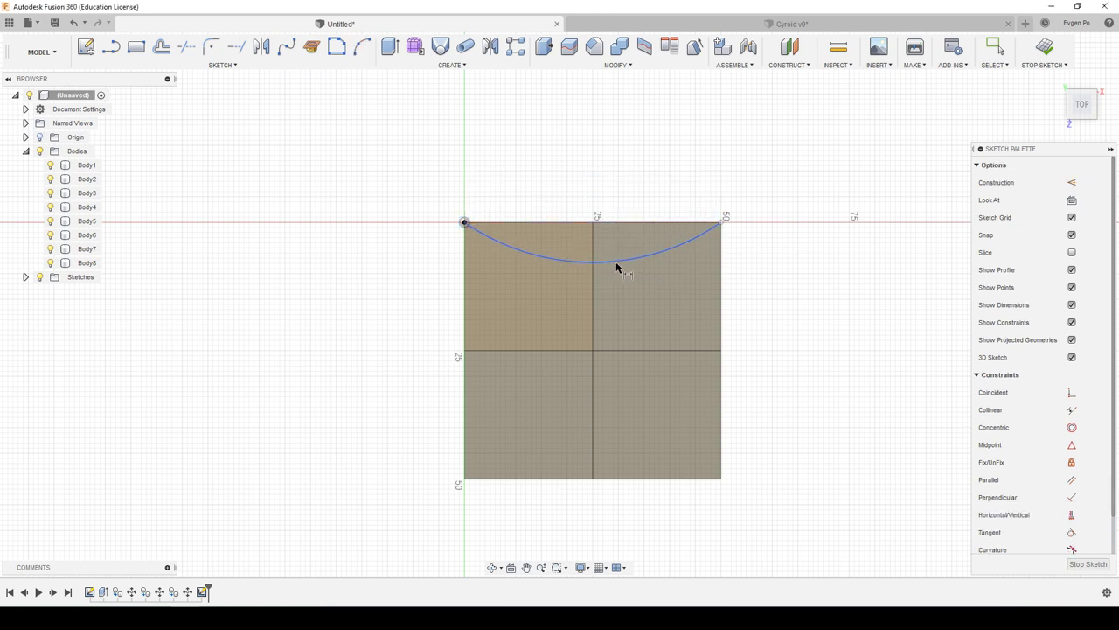
left_click(617, 264)
left_click(632, 183)
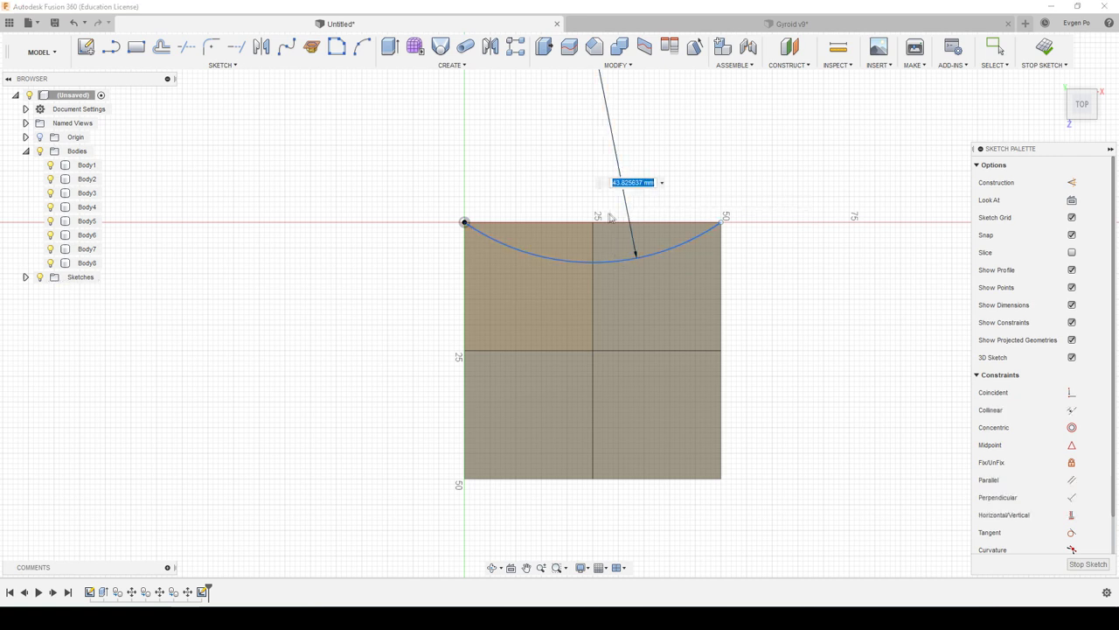
key("Return")
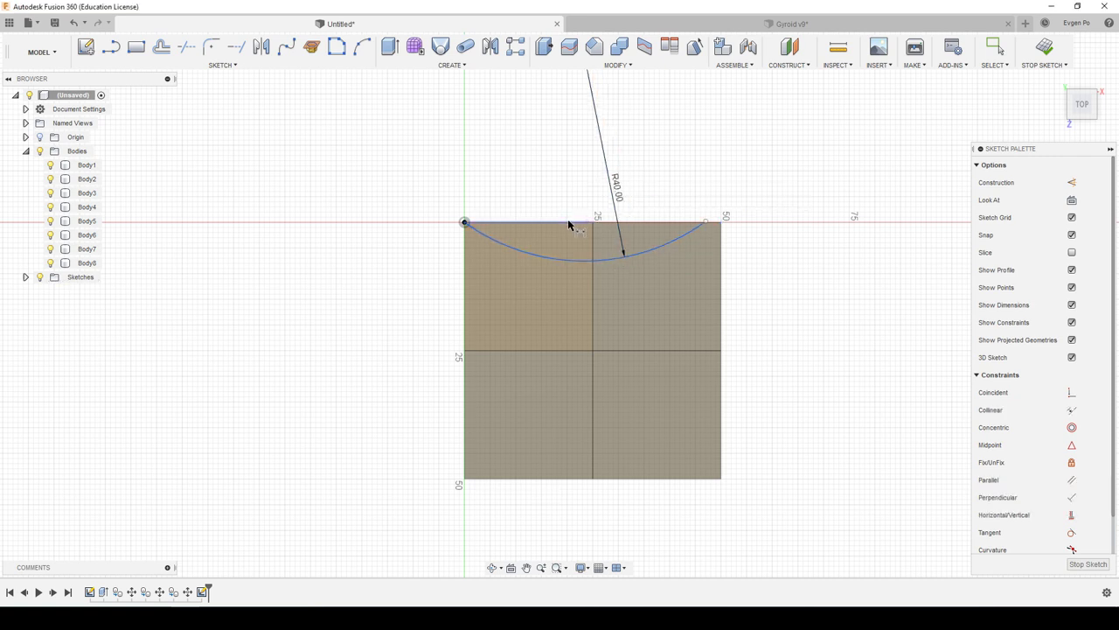
key("Escape")
left_click(684, 259)
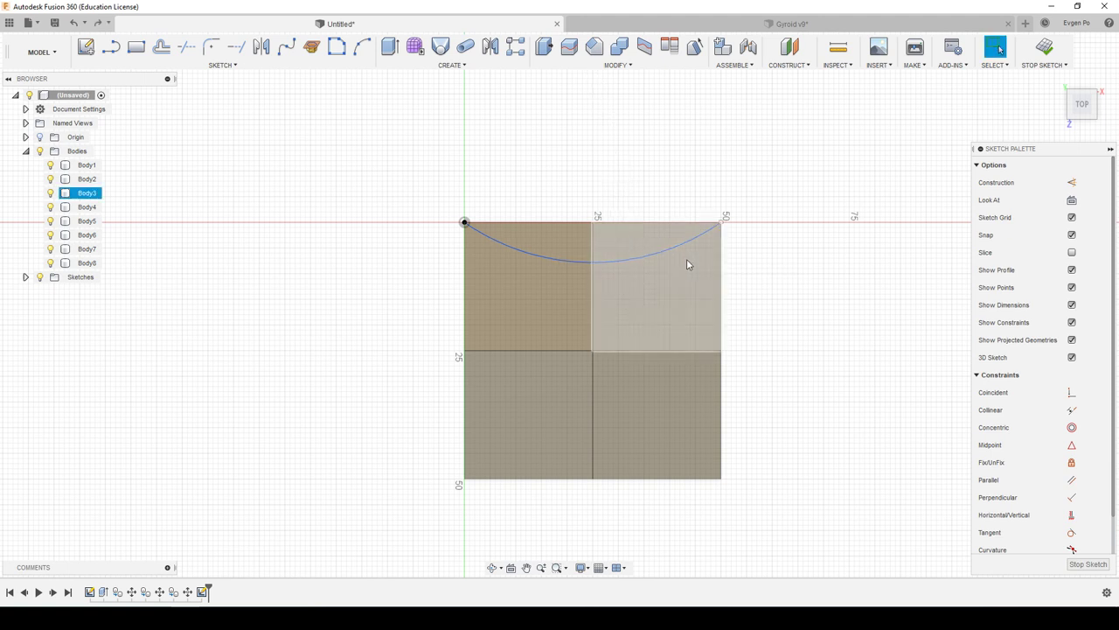
left_click(724, 230)
key("ctrl+z")
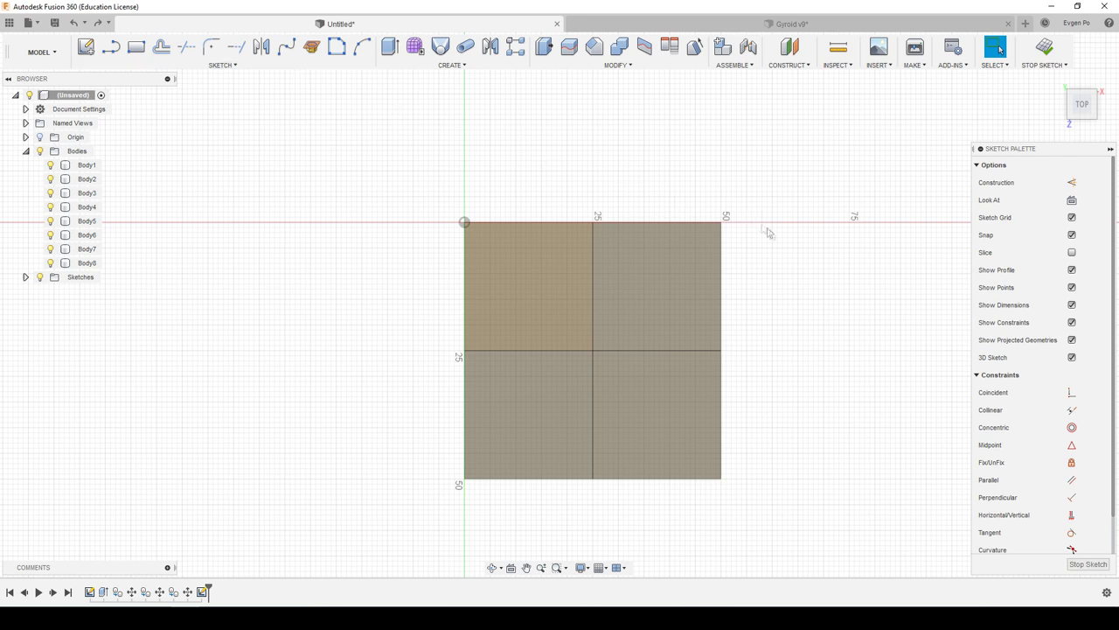
Step: Draw a trial arc across the square's top edge and dimension it to radius 40
left_click(723, 226)
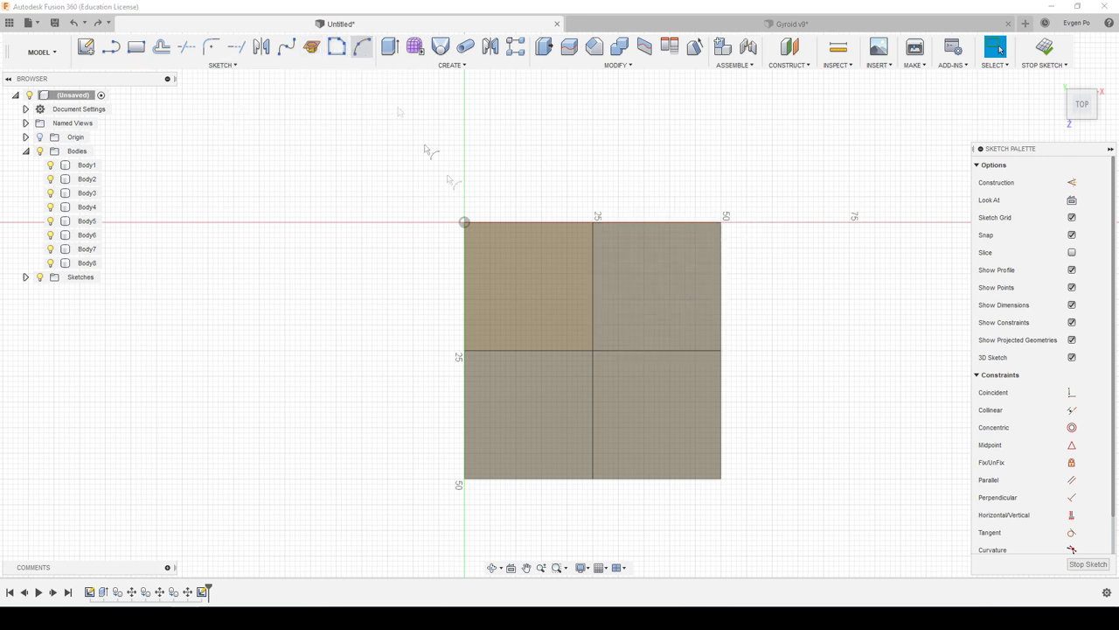
scroll(466, 225, "up", 2)
left_click(464, 222)
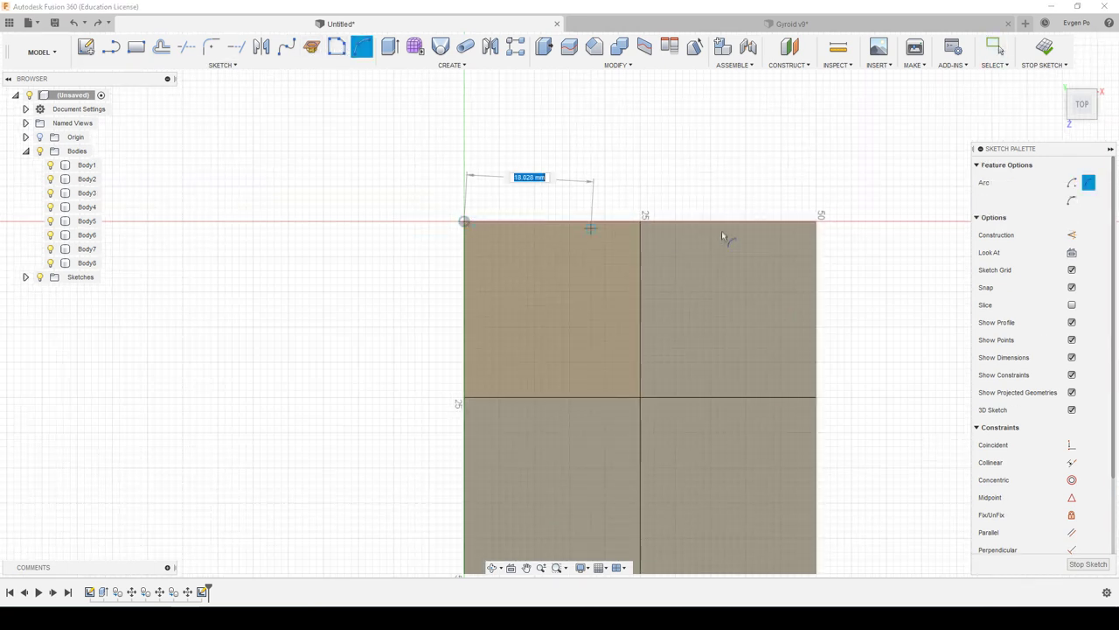
left_click(815, 222)
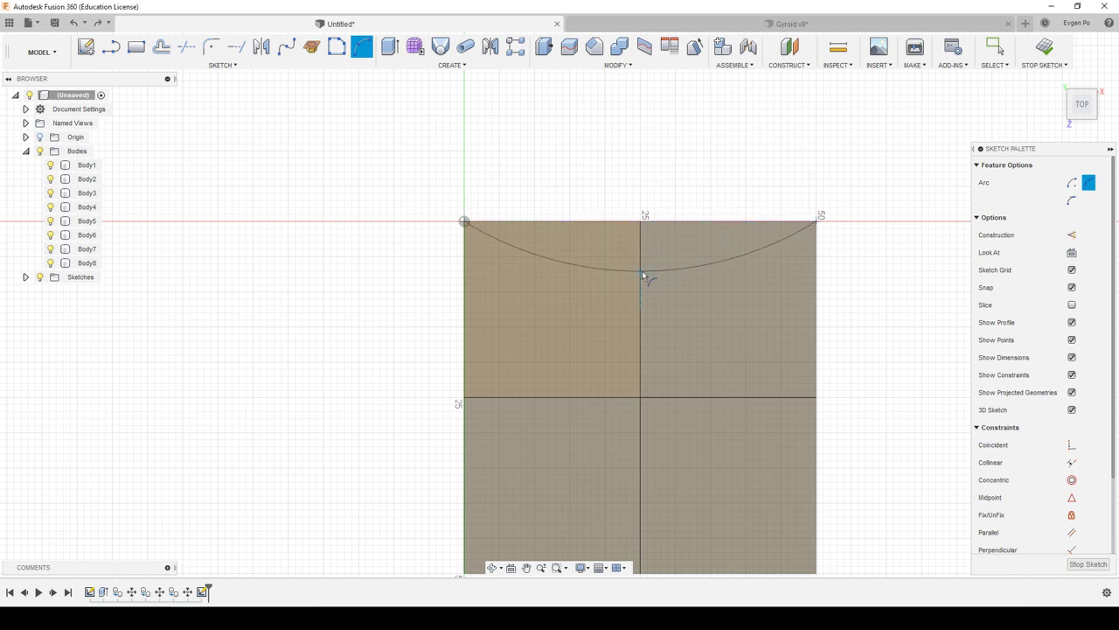
left_click(638, 275)
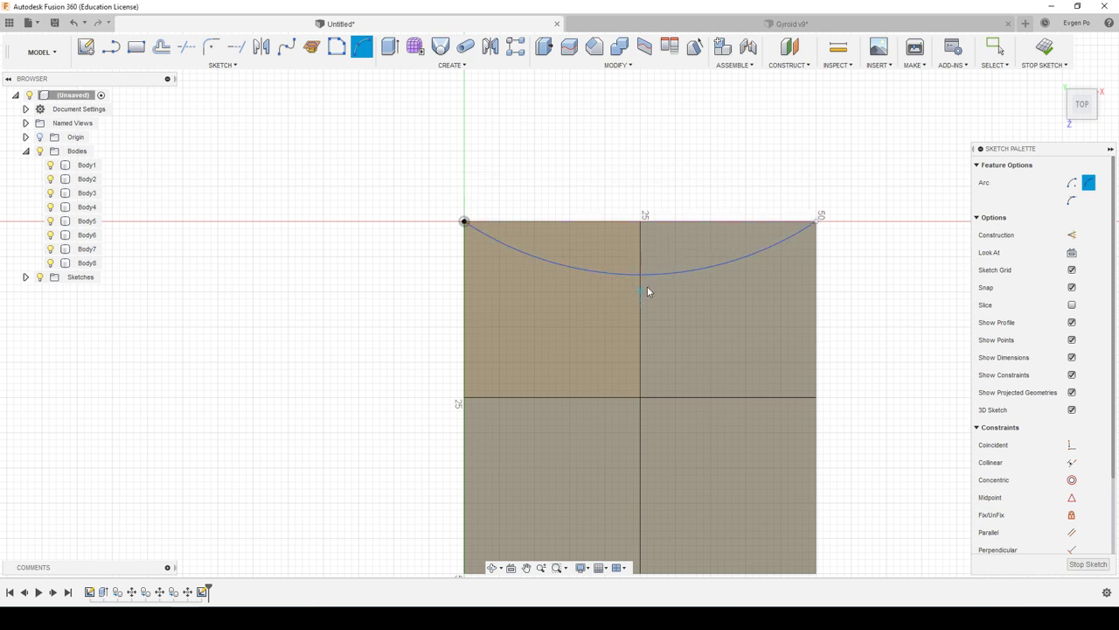
key("d")
left_click(667, 274)
left_click(664, 206)
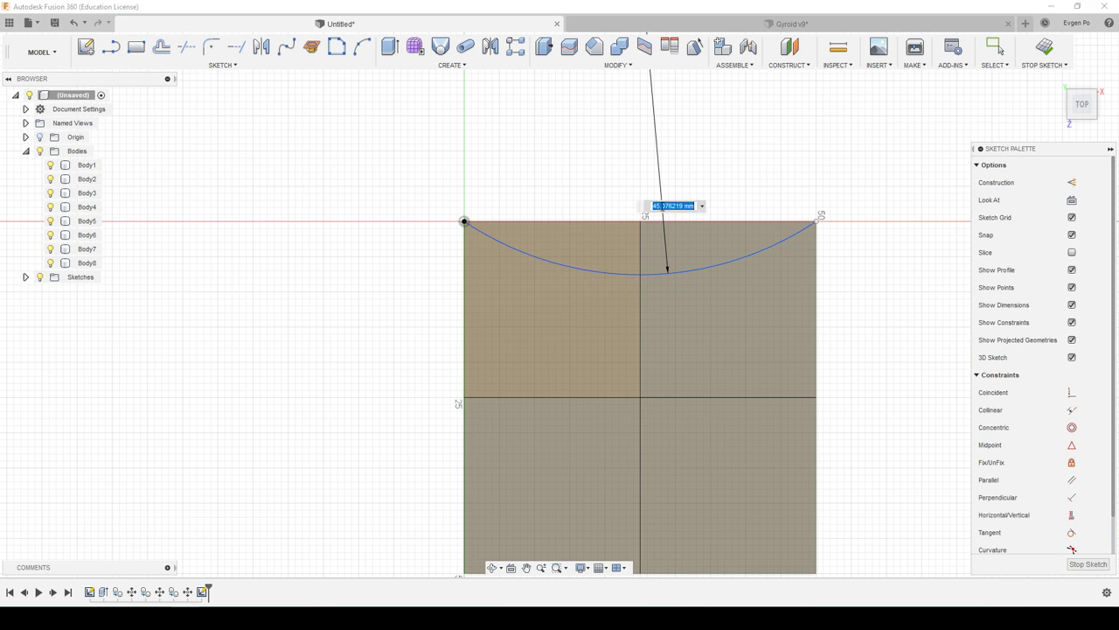
key("Return")
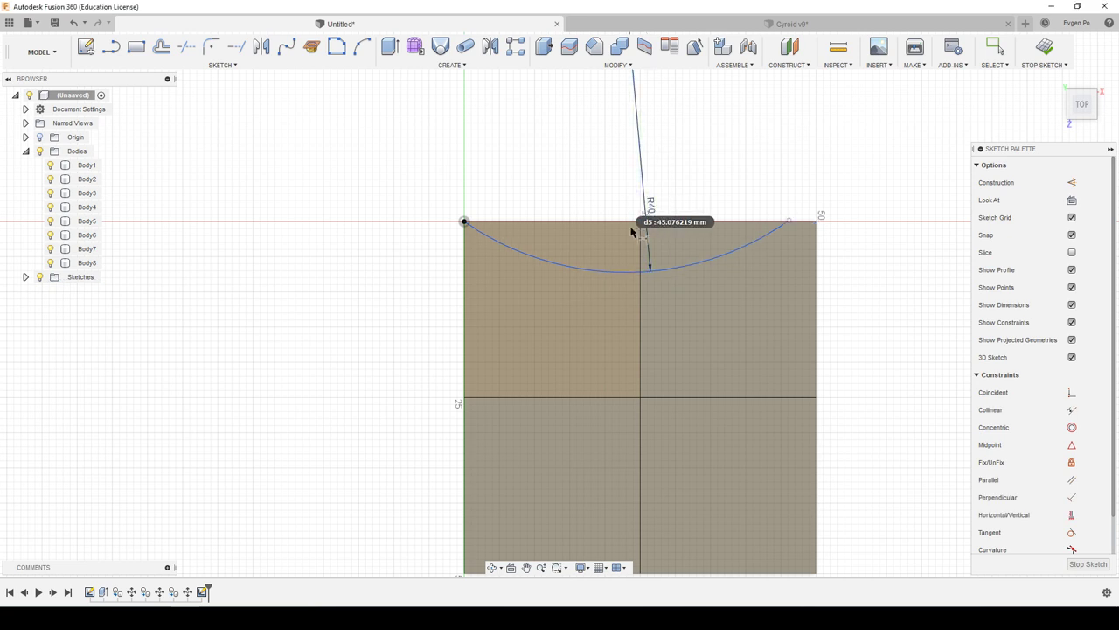
key("Escape")
Step: Undo the radius dimension and the arc, then start the Project command
key("ctrl+z")
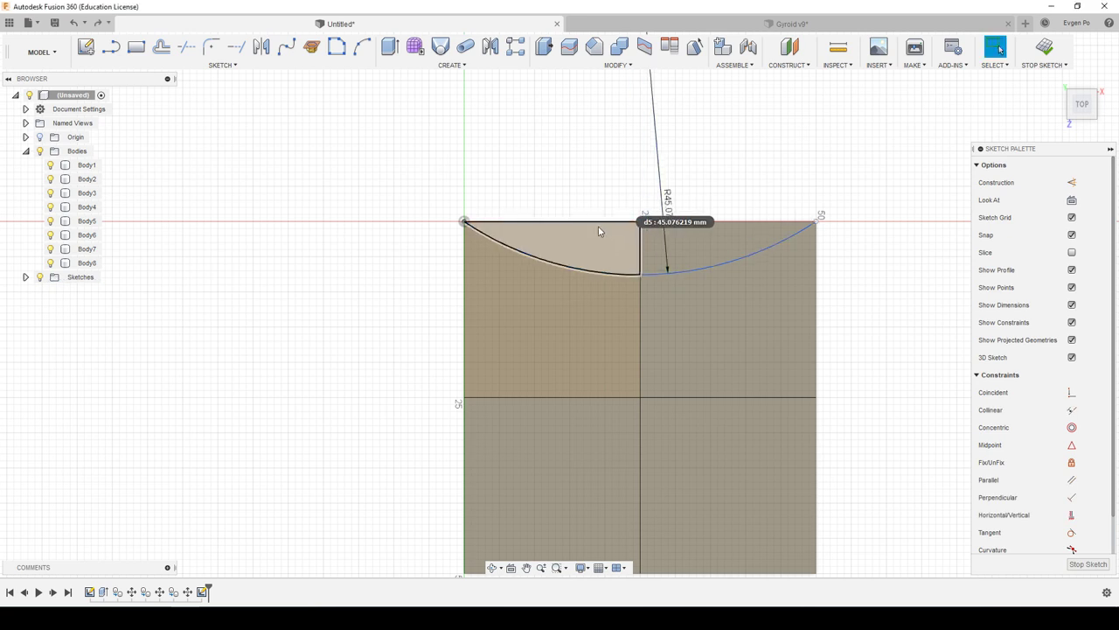
key("ctrl+z")
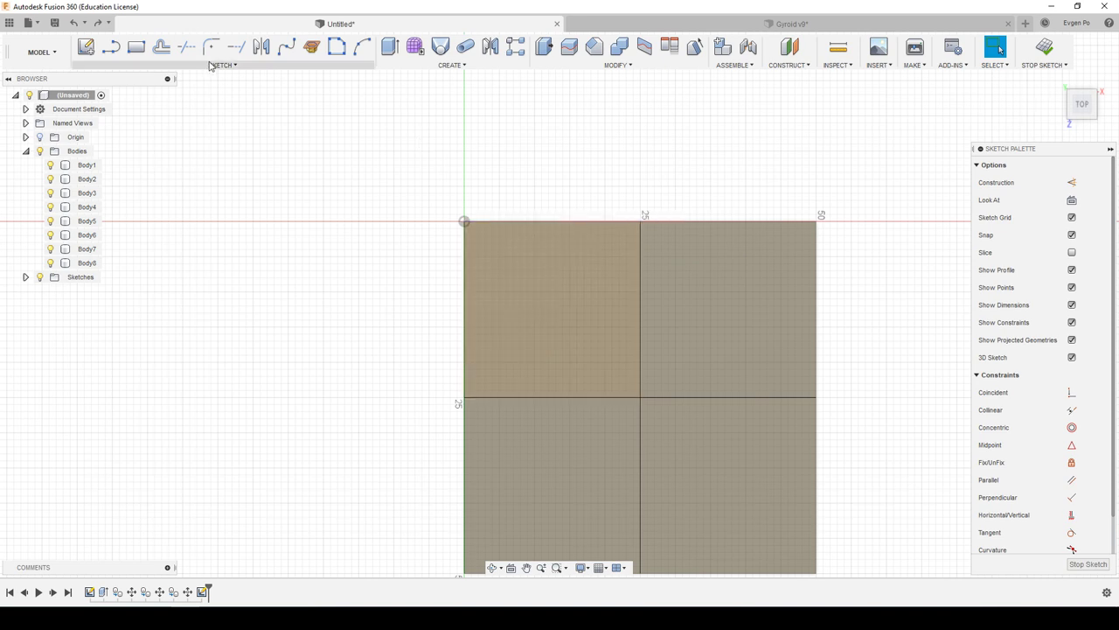
left_click(210, 66)
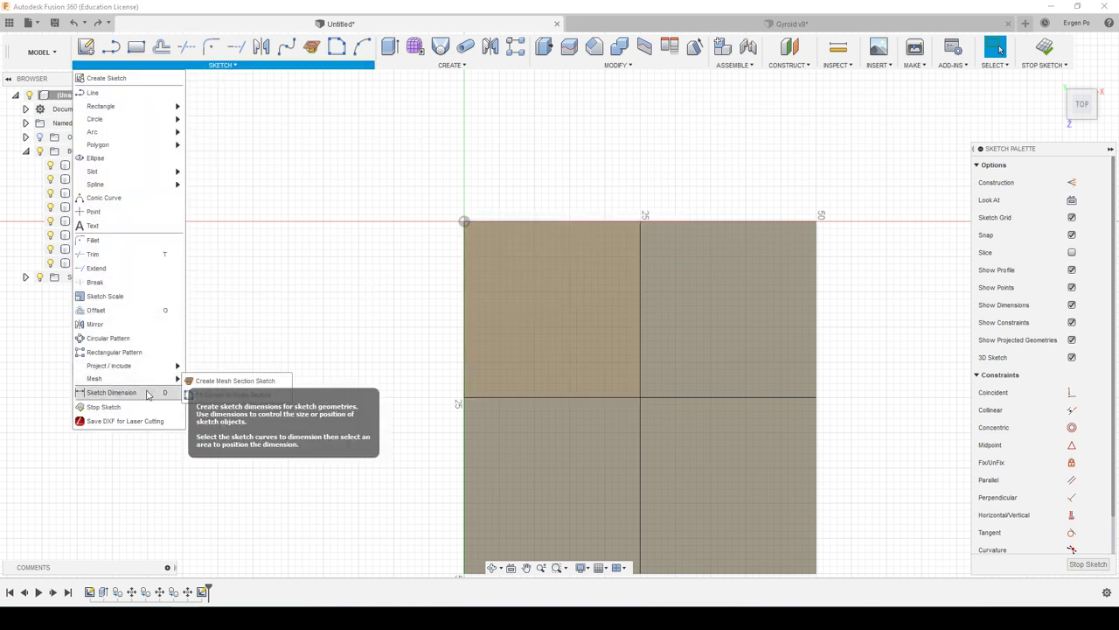
left_click(201, 367)
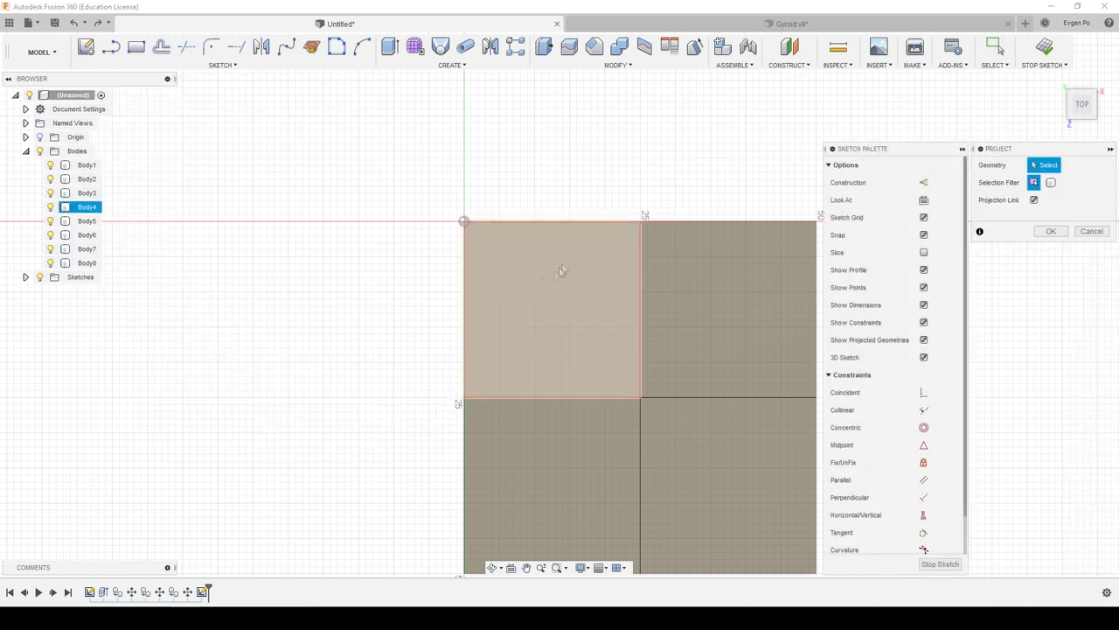
Step: Project the top-left and top-right faces into the sketch
left_click(492, 245)
left_click(703, 267)
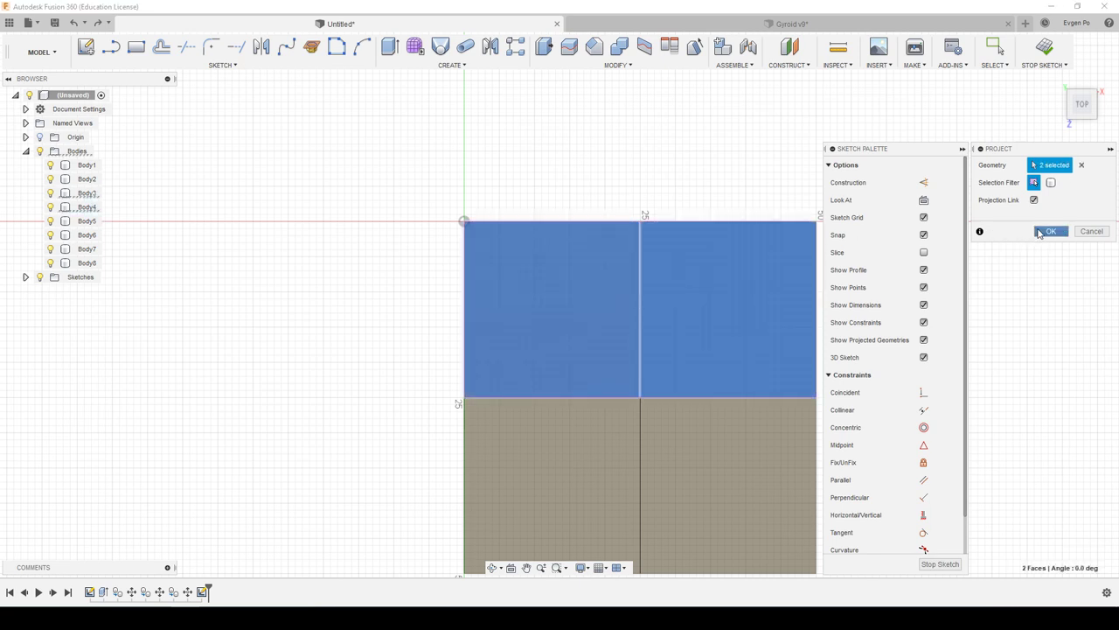
left_click(1041, 232)
Step: Draw a 3-point arc corner to corner along the top edge and dimension it R40
left_click(362, 47)
left_click(464, 221)
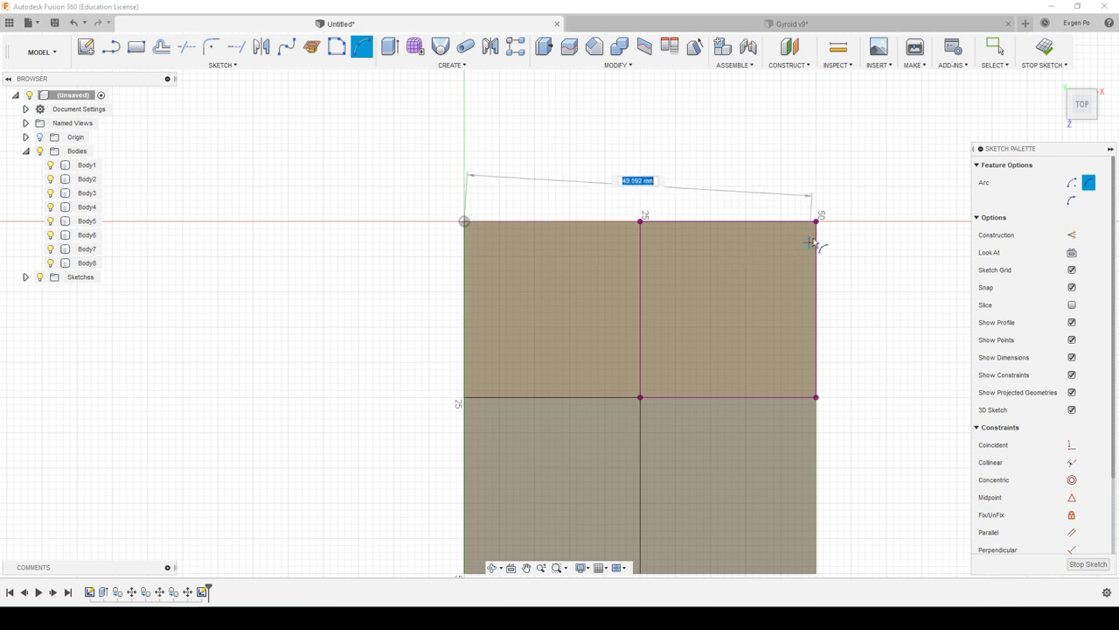
left_click(815, 221)
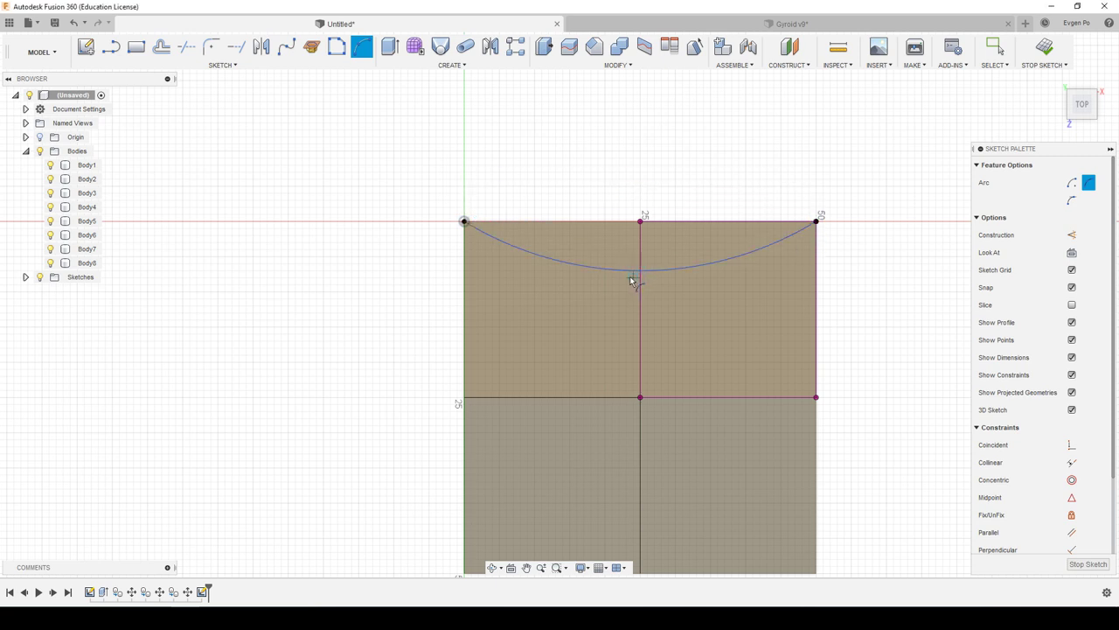
left_click(631, 277)
left_click(680, 269)
left_click(667, 193)
key("Return")
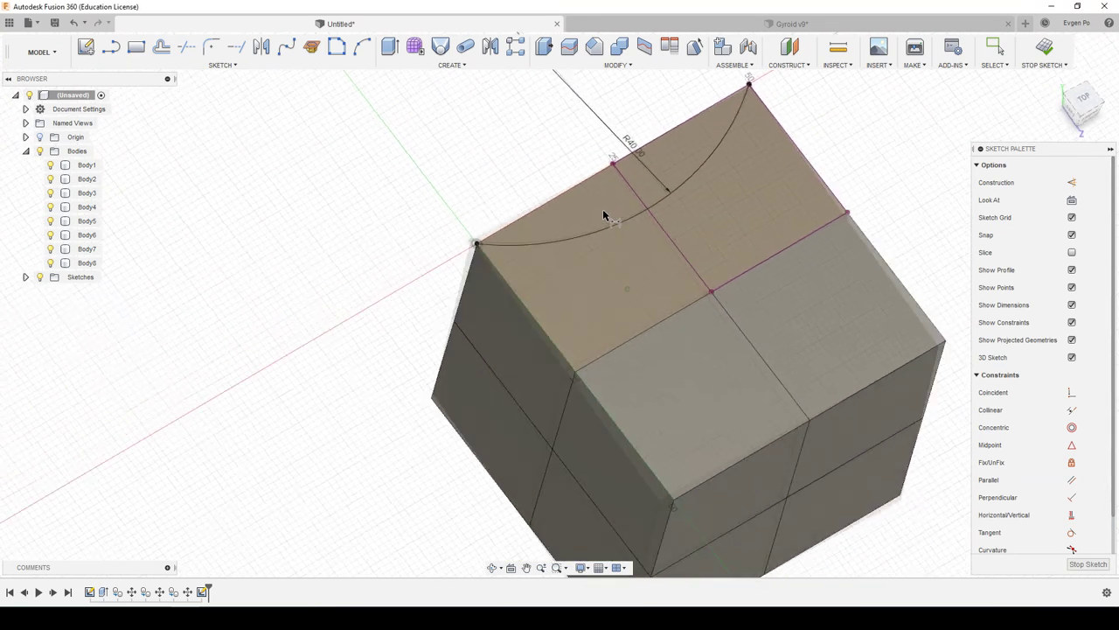
Step: Orbit around the block to view the side face, with the 3-point arc tool active
scroll(608, 215, "up", 5)
scroll(610, 216, "down", 3)
mouse_move(594, 181)
middle_mouse_down("shift")
mouse_move(500, 214)
mouse_move(429, 204)
middle_mouse_up("shift")
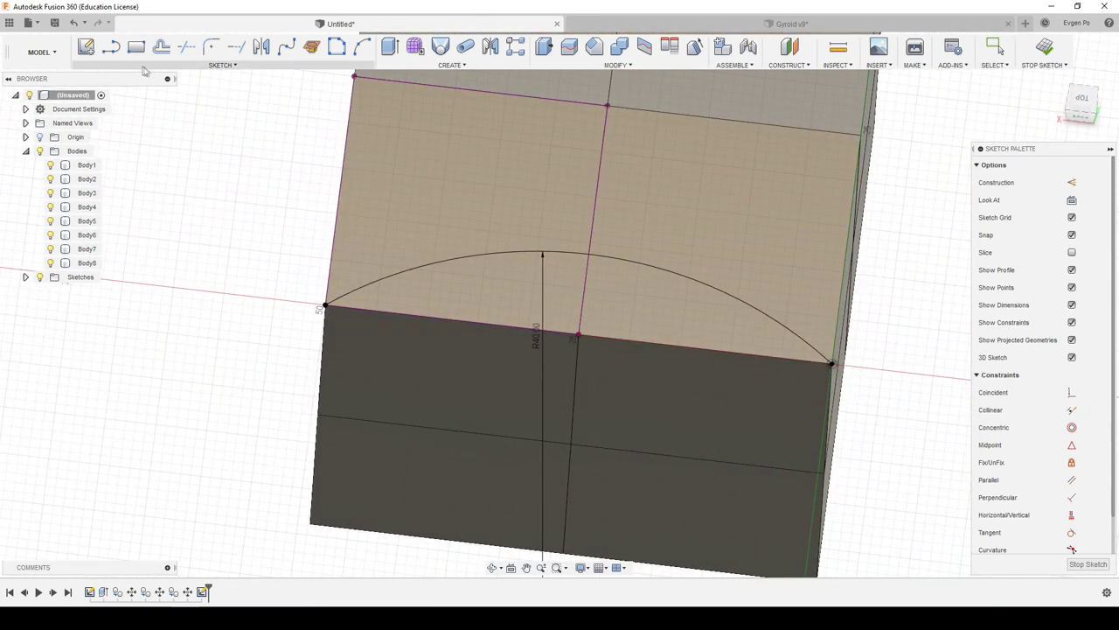
left_click(223, 65)
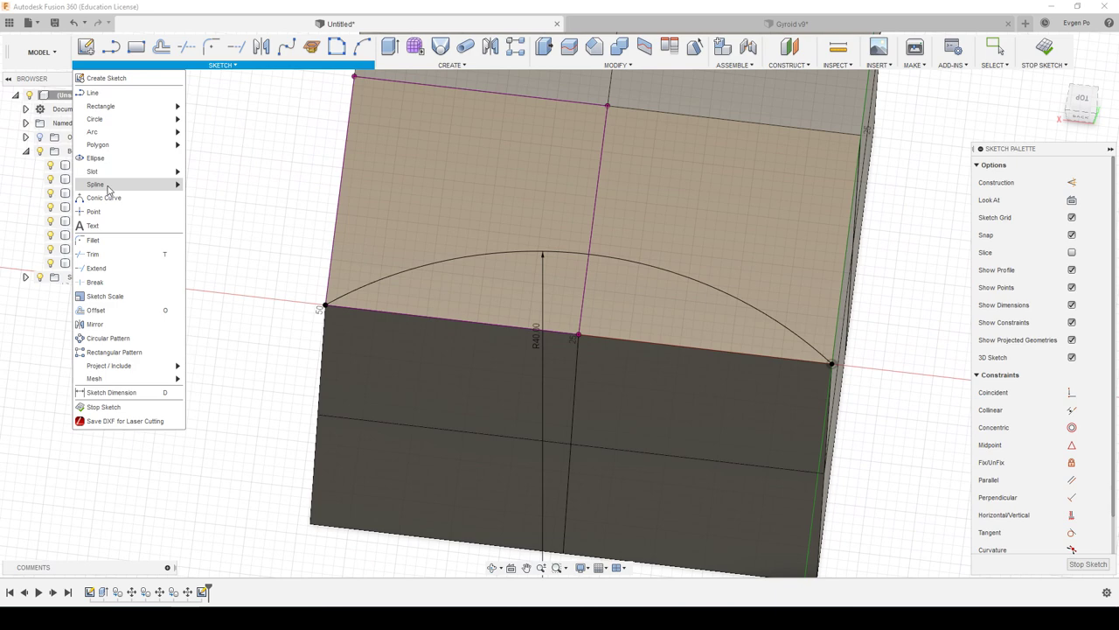
mouse_move(97, 184)
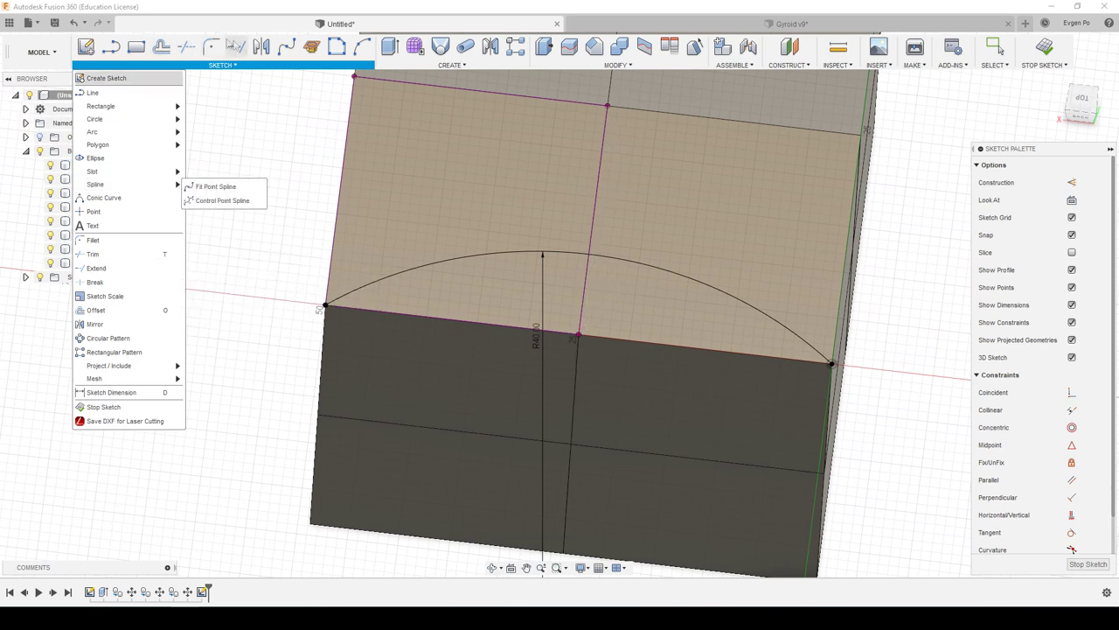
left_click(361, 48)
mouse_move(590, 276)
middle_mouse_down("shift")
mouse_move(605, 256)
mouse_move(442, 304)
middle_mouse_up("shift")
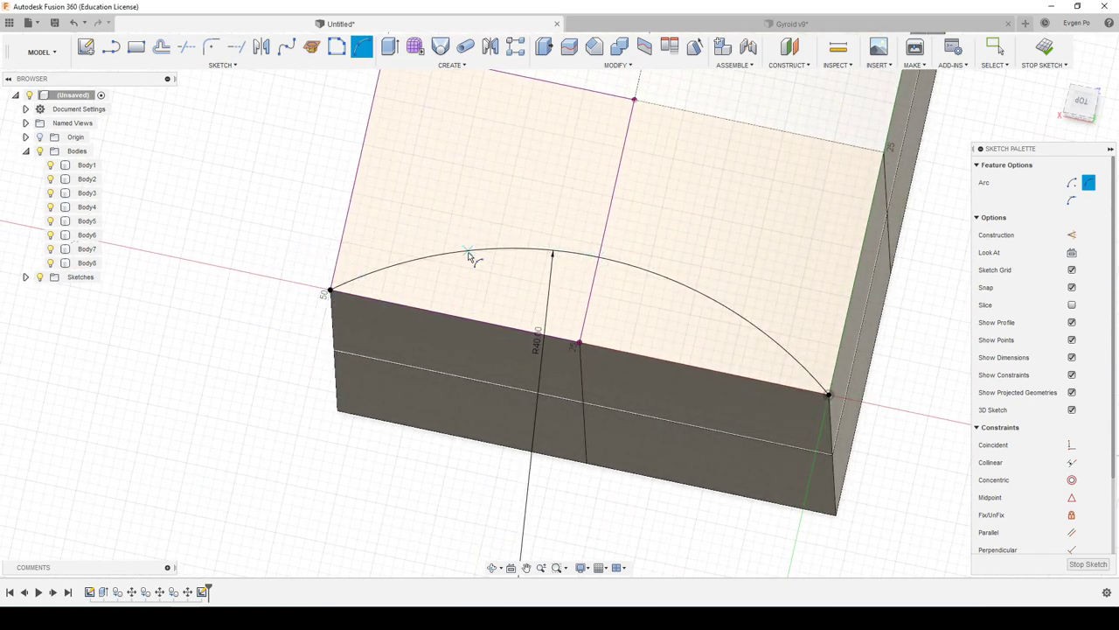
middle_click_drag(466, 255, 577, 241, "shift")
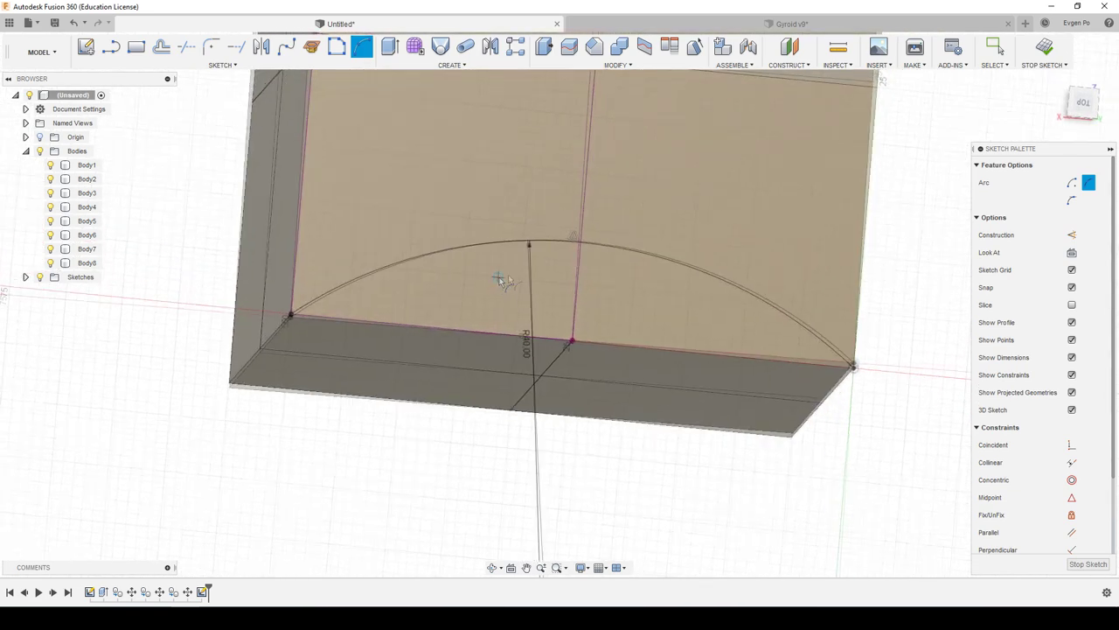
Step: Start a second arc at the R40 arc's end, then abandon it and end the sketch
left_click(854, 348)
left_click(854, 348)
mouse_move(732, 293)
middle_mouse_down("shift")
mouse_move(584, 270)
mouse_move(407, 181)
middle_mouse_up("shift")
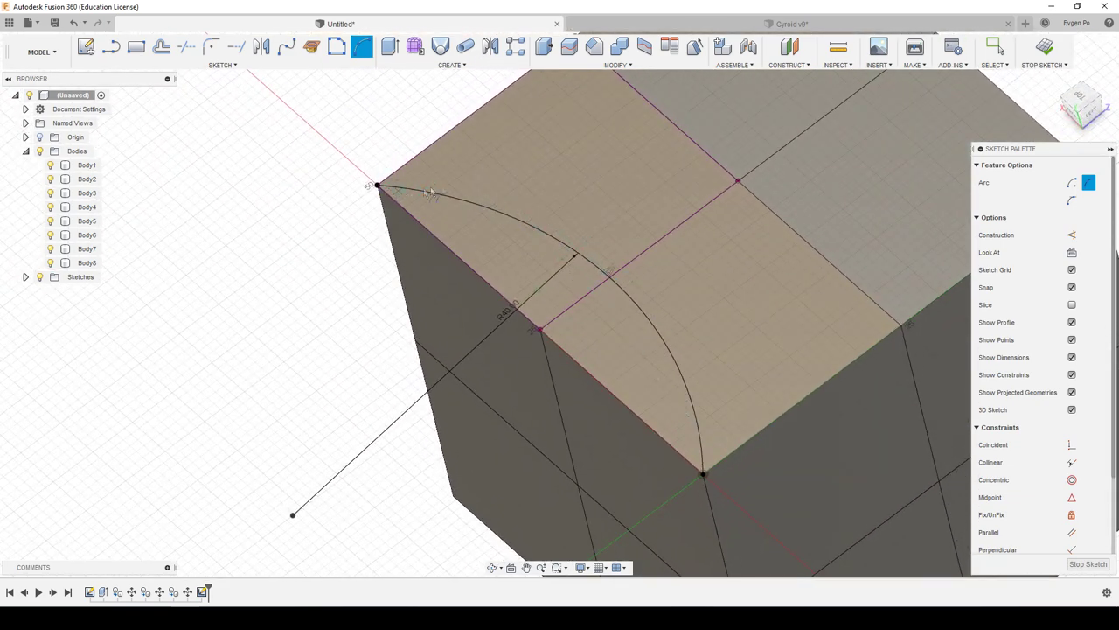
mouse_move(662, 367)
middle_mouse_down("shift")
mouse_move(908, 444)
mouse_move(887, 449)
mouse_move(861, 407)
middle_mouse_up("shift")
key("Escape")
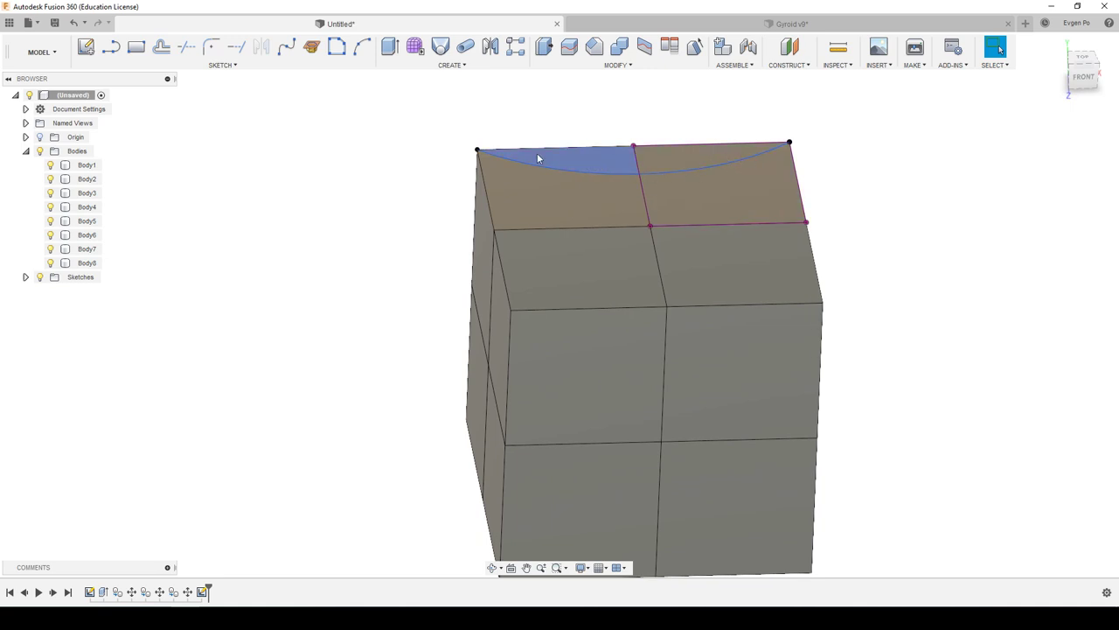
mouse_move(630, 184)
middle_mouse_down("shift")
mouse_move(684, 237)
mouse_move(799, 408)
mouse_move(793, 455)
mouse_move(636, 155)
middle_mouse_up("shift")
Step: Orbit to the cube's underside and start a new sketch on its bottom face
mouse_move(741, 435)
middle_mouse_down("shift")
mouse_move(662, 409)
mouse_move(1018, 238)
middle_mouse_up("shift")
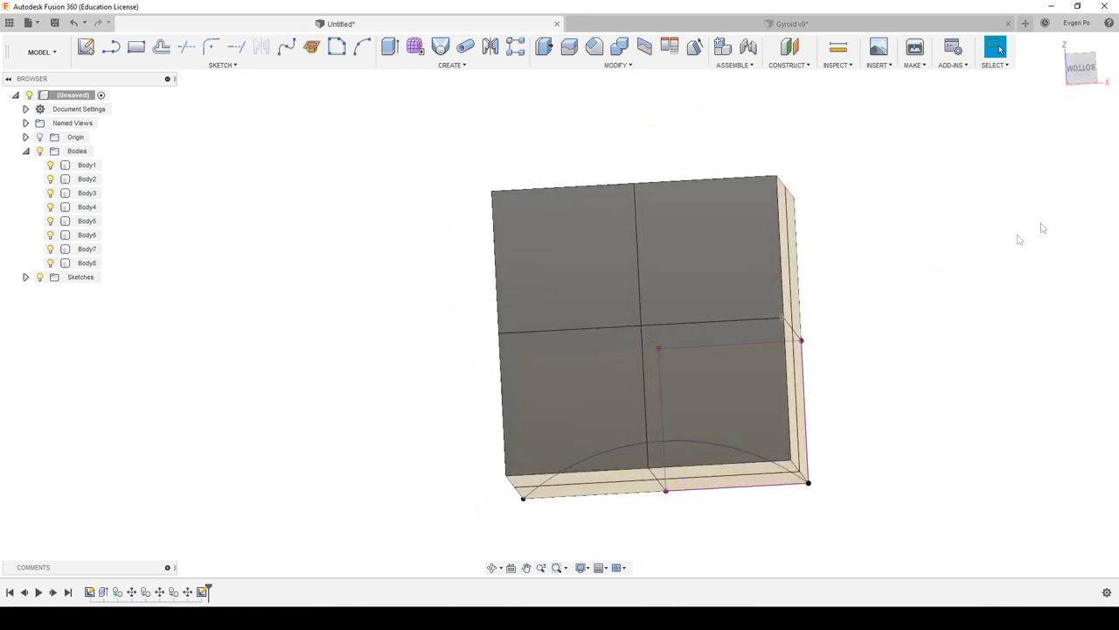
left_click(1081, 68)
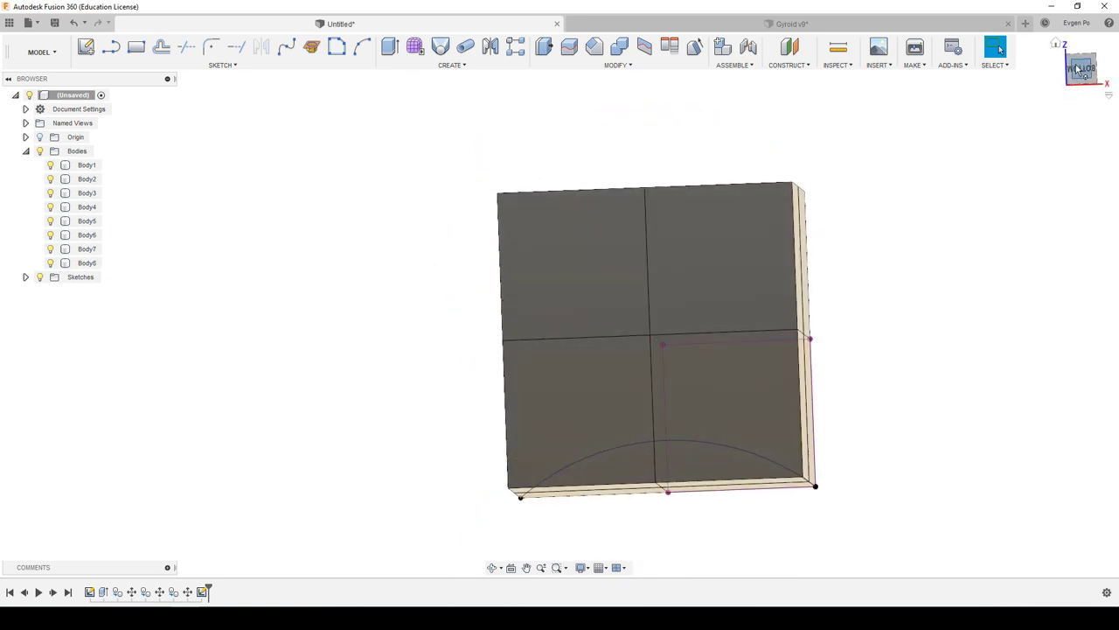
left_click(95, 50)
left_click(571, 249)
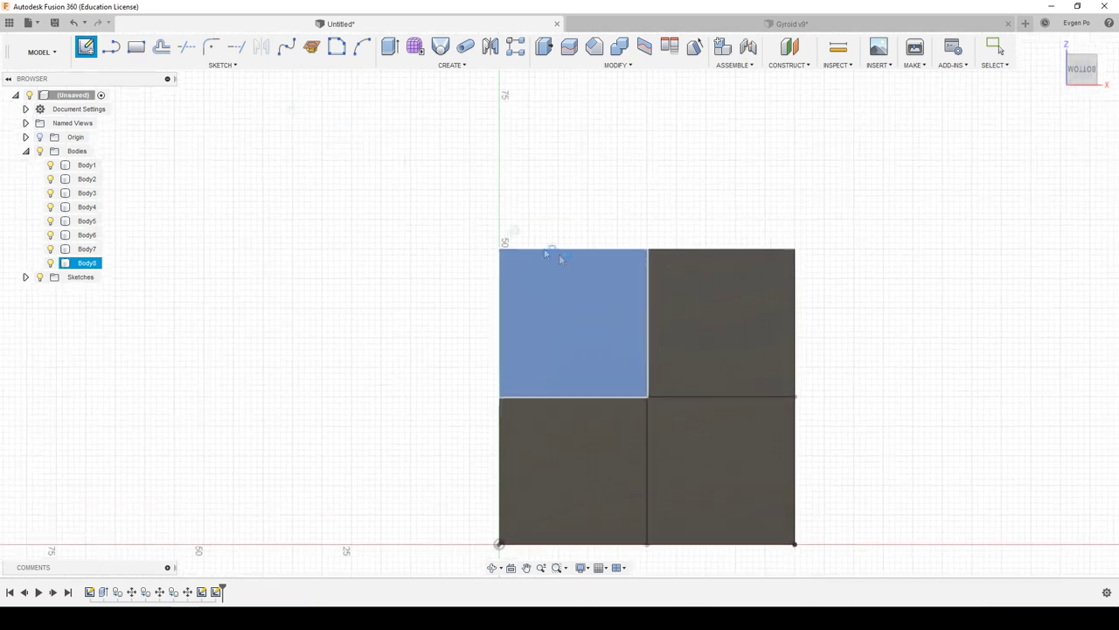
Step: Project the faces into the new sketch
left_click(250, 67)
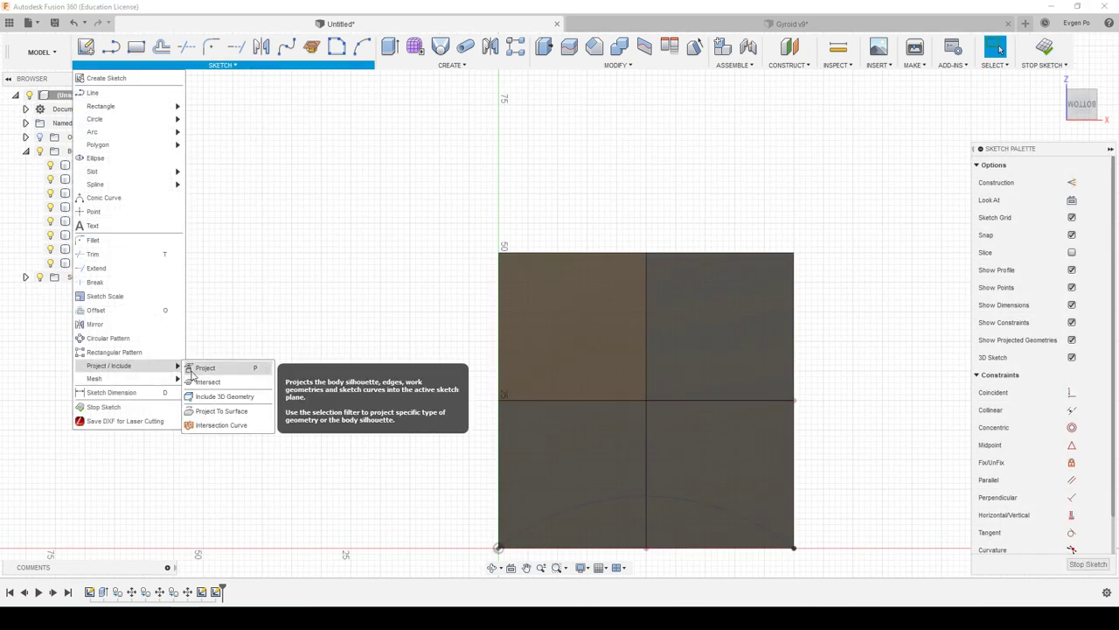
left_click(194, 369)
left_click(569, 312)
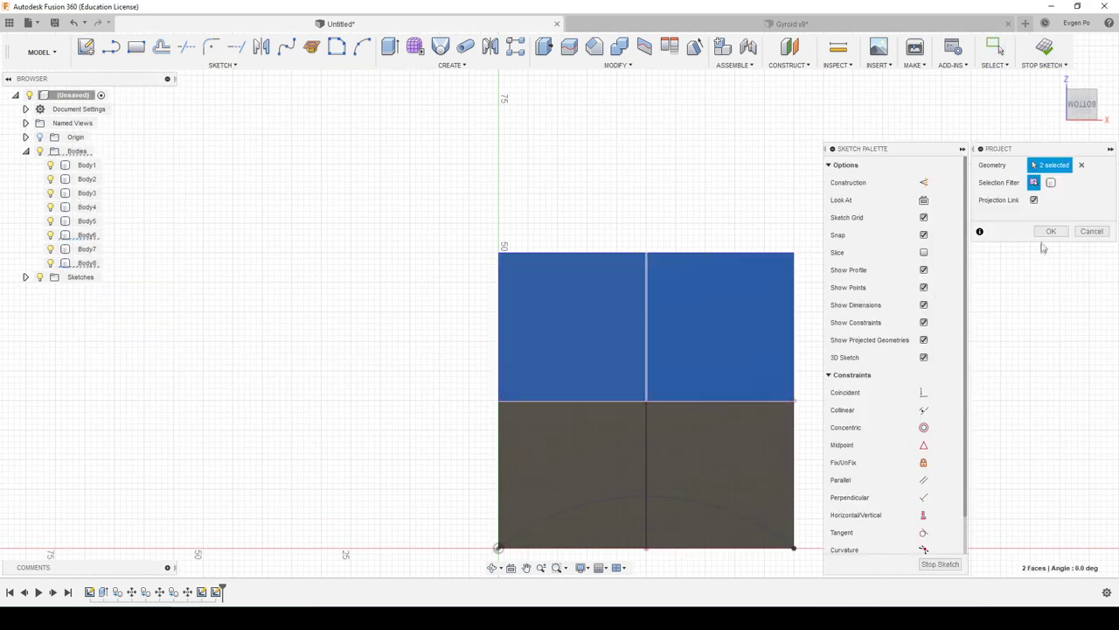
left_click(1051, 231)
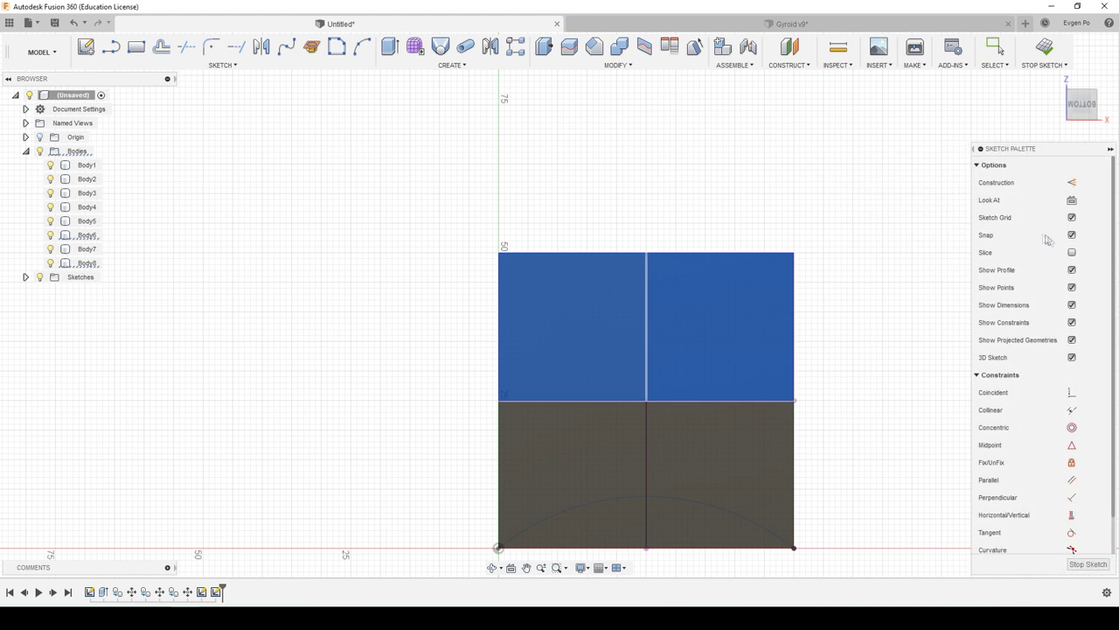
Step: Draw a 3-point arc from the top-left corner and dimension its radius to 40 mm
left_click(361, 49)
left_click(500, 254)
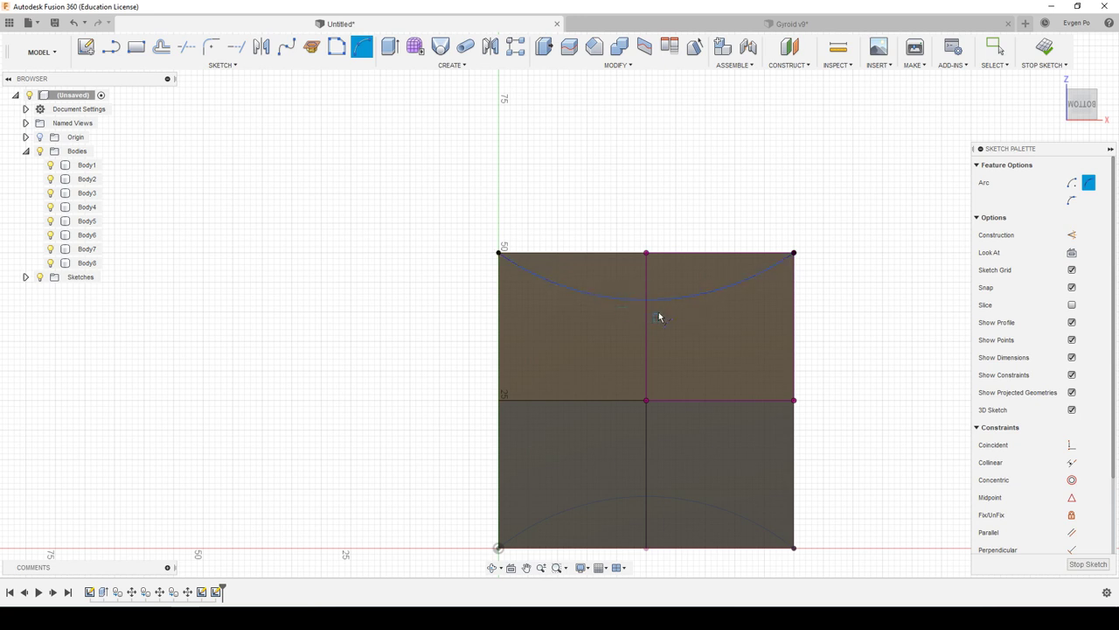
left_click(681, 306)
key("d")
left_click(687, 297)
left_click(682, 207)
key("Return")
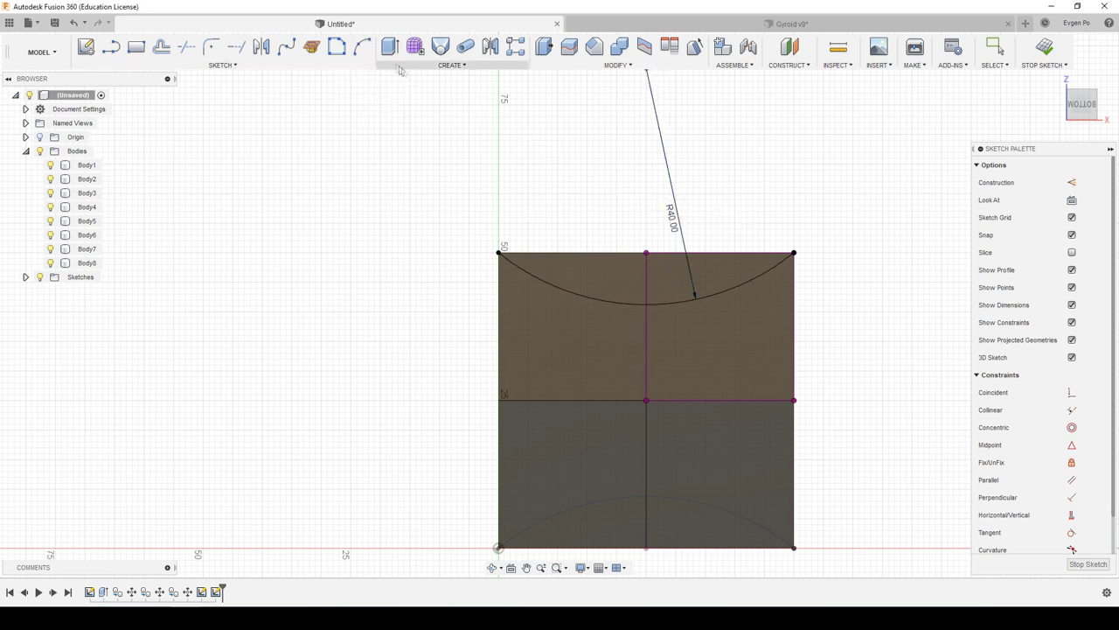
Step: Start another arc from the top-left corner onto the existing arc, then finish the sketch
left_click(368, 55)
scroll(609, 287, "up", 2)
left_click(455, 242)
left_click(665, 319)
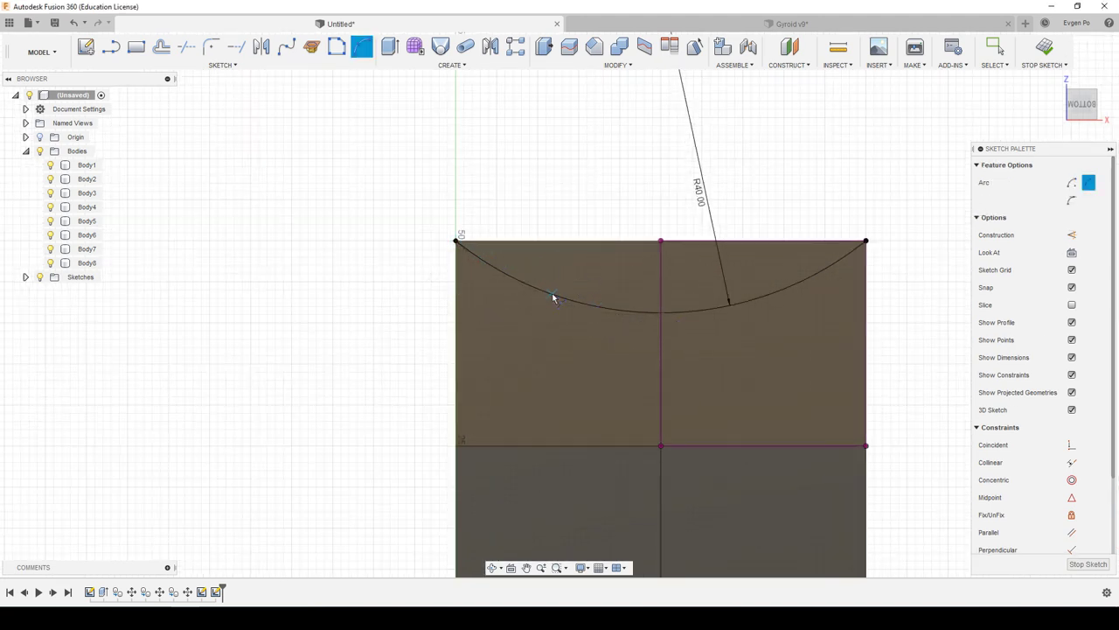
left_click(662, 314)
left_click(1084, 564)
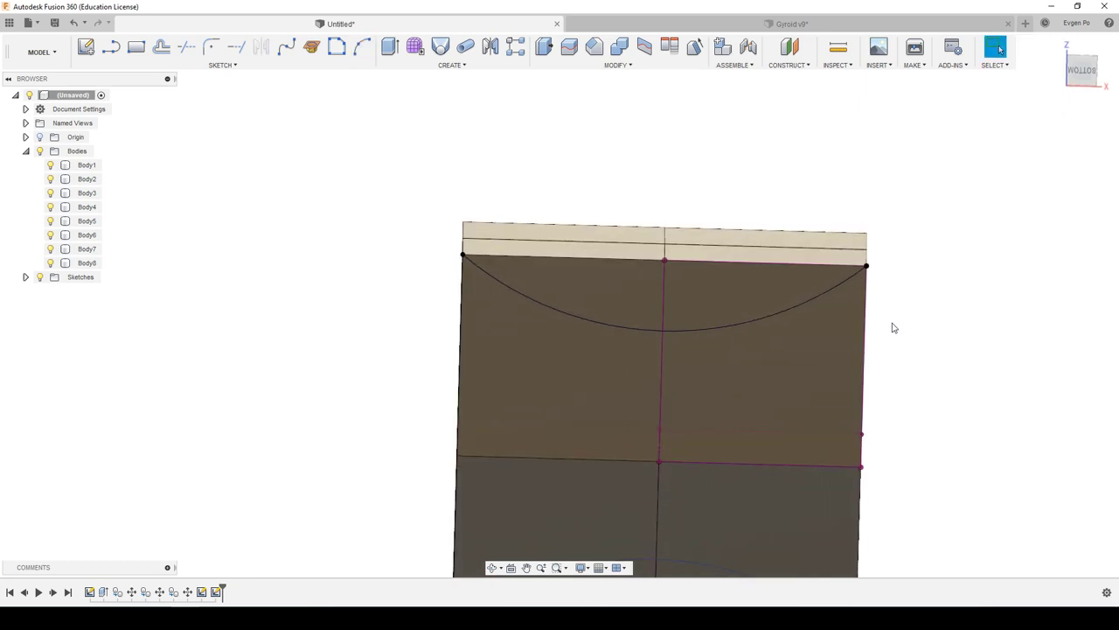
Step: Orbit around the cube, switch to the left view, and start a sketch on the left face
left_click_drag(1081, 77, 1081, 85)
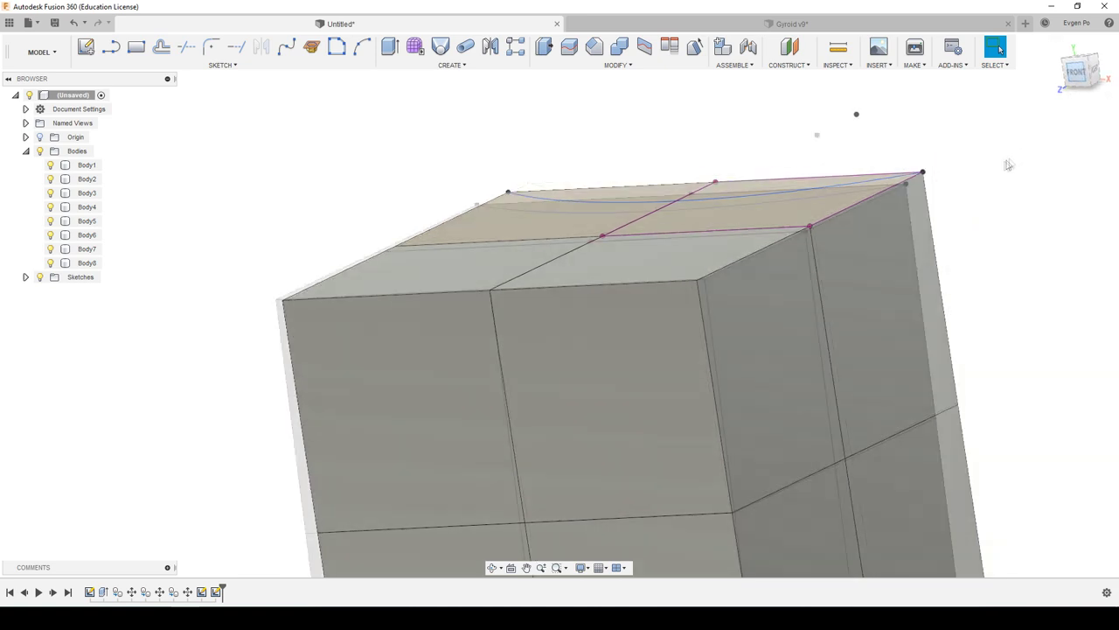
left_click_drag(1081, 85, 1077, 79)
scroll(534, 197, "down", 3)
mouse_move(482, 229)
middle_mouse_down("shift")
mouse_move(902, 504)
mouse_move(887, 494)
middle_mouse_up("shift")
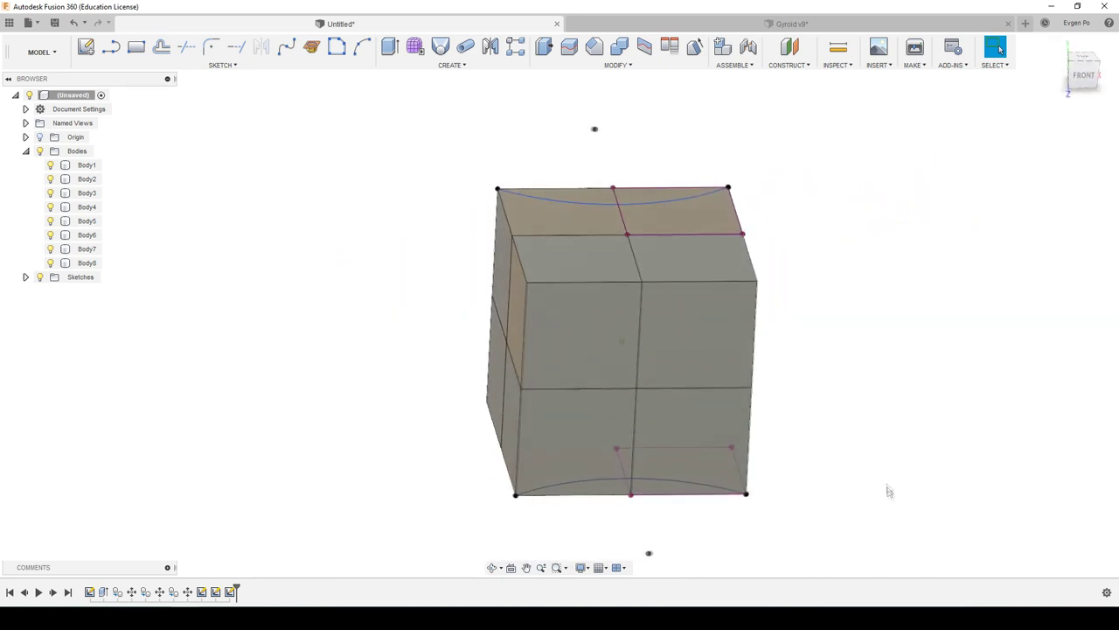
middle_click_drag(619, 193, 613, 200, "shift")
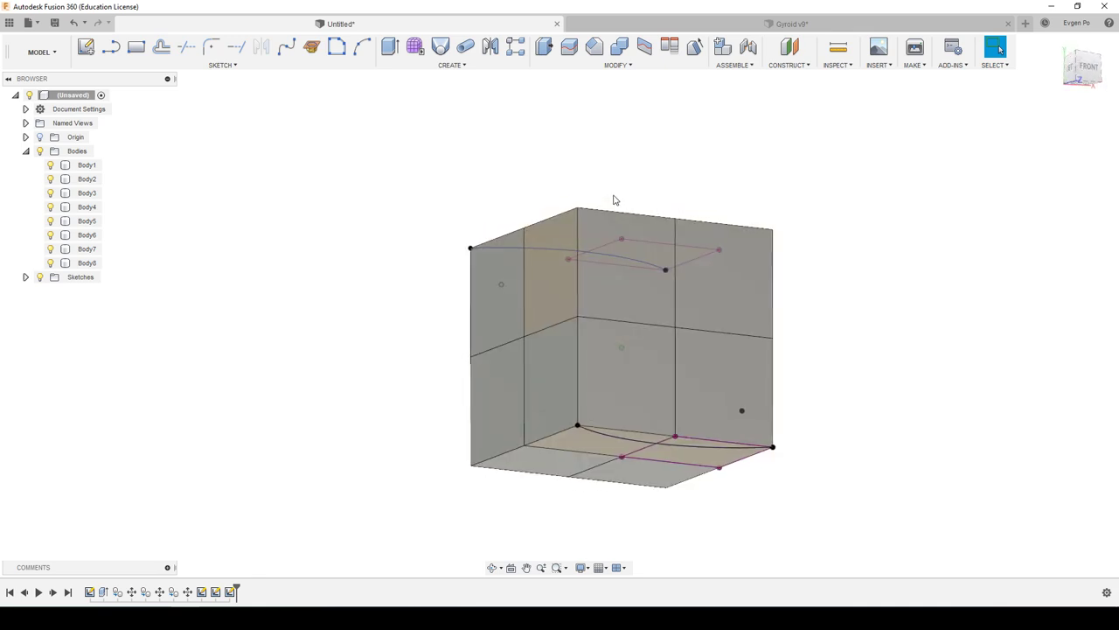
mouse_move(612, 200)
middle_mouse_down("shift")
mouse_move(614, 398)
mouse_move(1060, 55)
middle_mouse_up("shift")
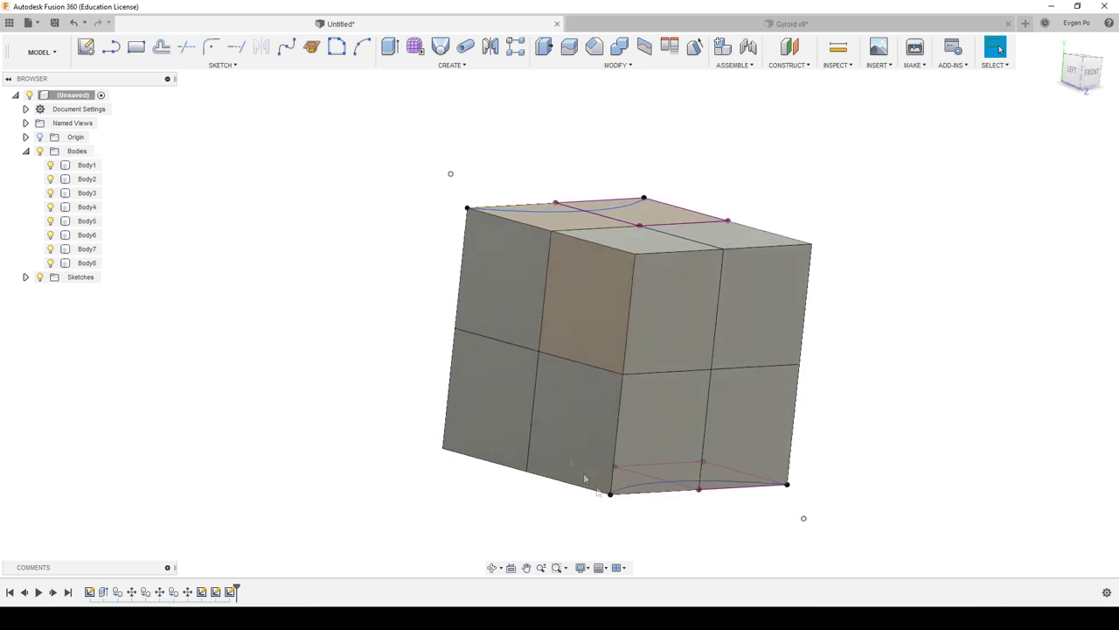
left_click(1078, 70)
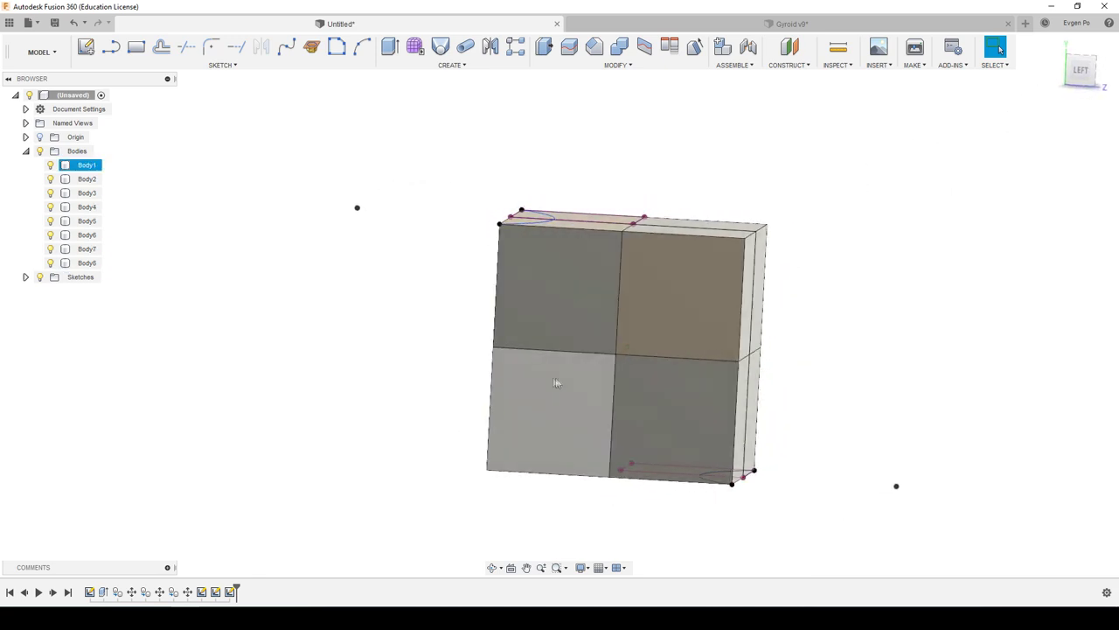
left_click(86, 46)
left_click(640, 404)
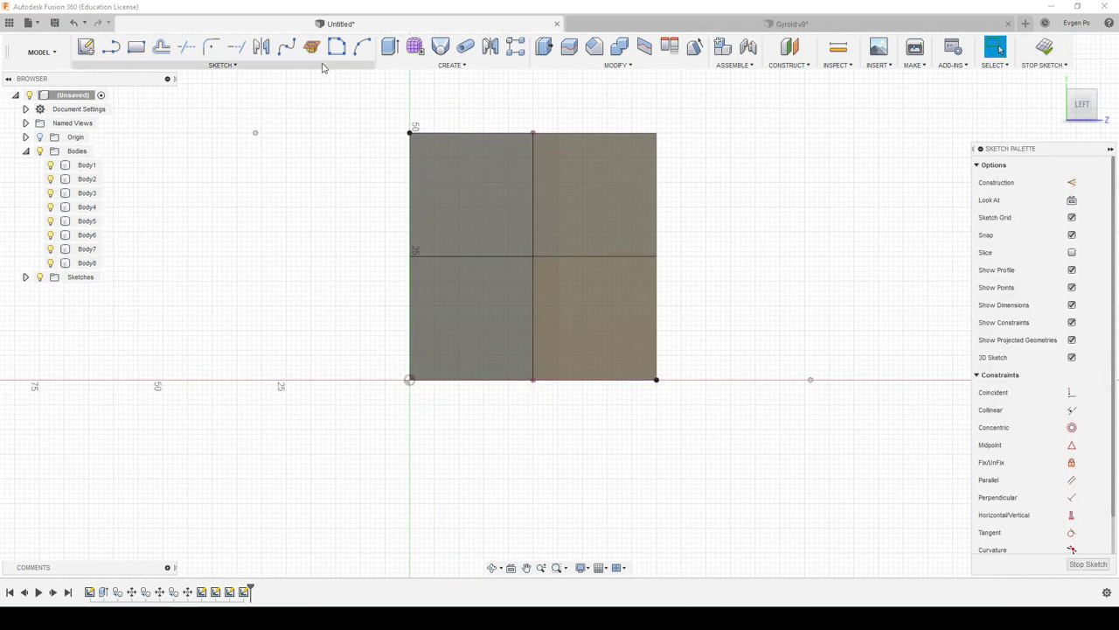
Step: Project the lower-left and lower-right faces into the sketch
left_click(222, 65)
left_click(201, 369)
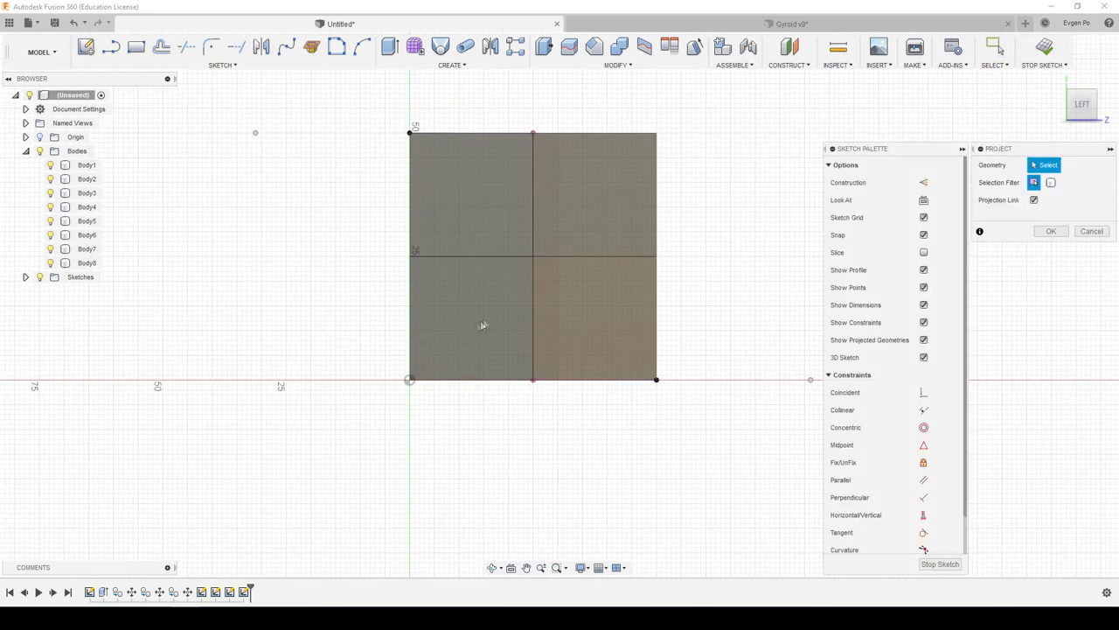
left_click(540, 313)
left_click(449, 305)
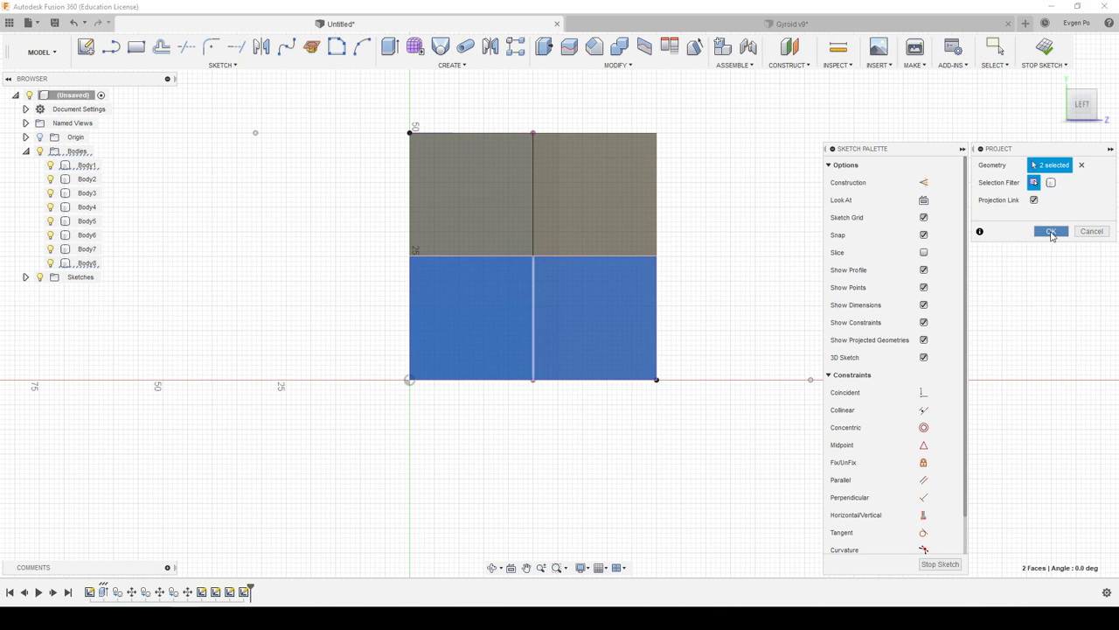
left_click(1051, 232)
Step: Draw a 3-point arc from the lower-left corner and dimension its radius to 40 mm
left_click(362, 47)
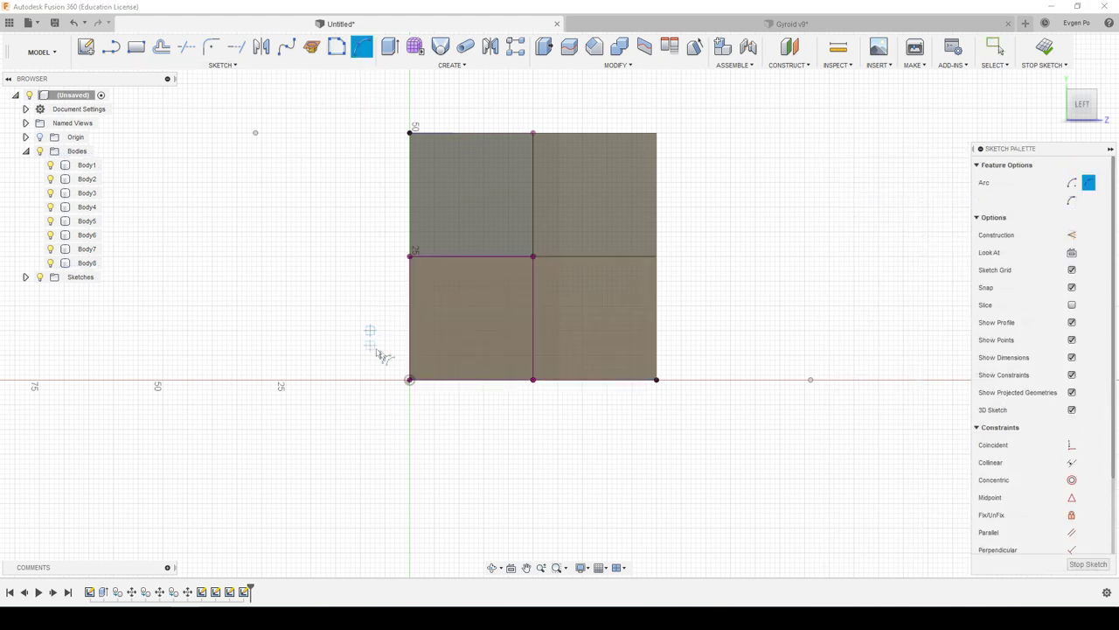
left_click(410, 381)
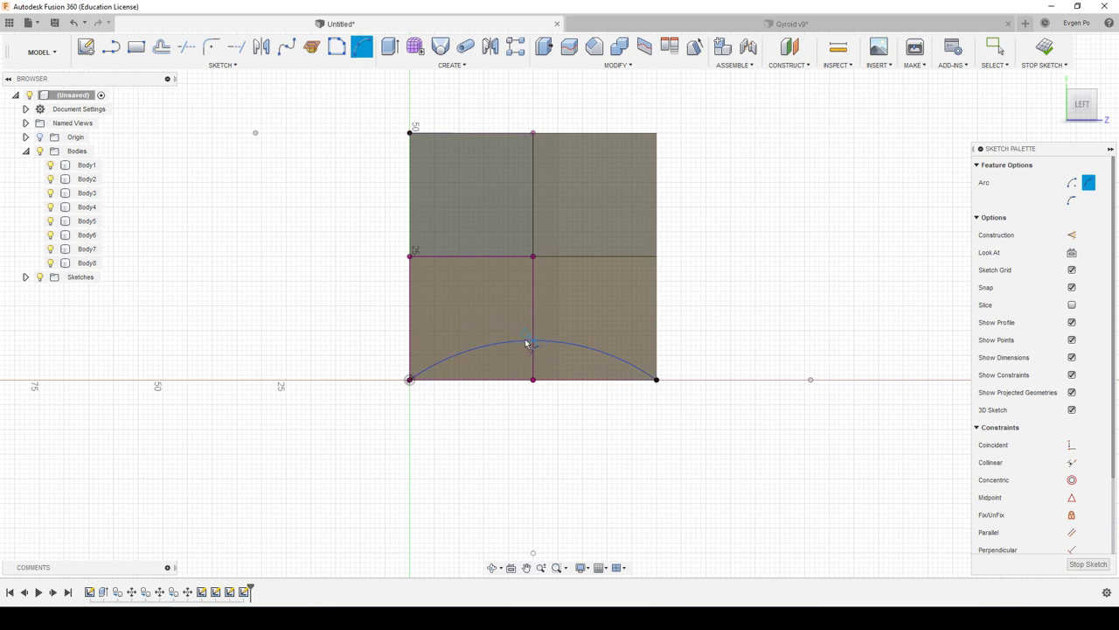
key("Escape")
left_click(544, 438)
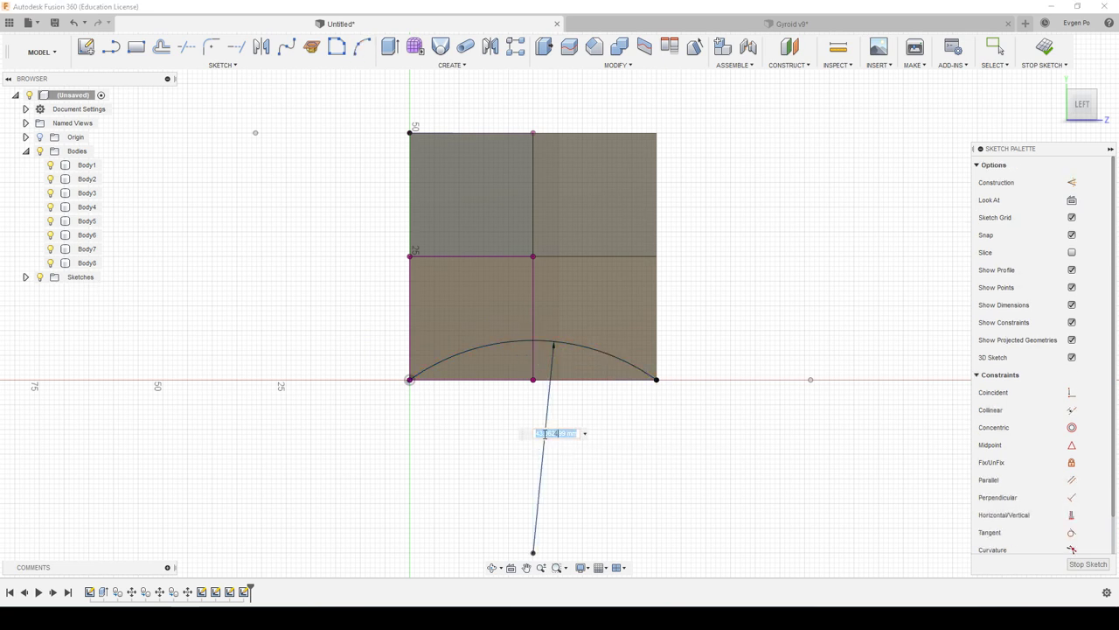
type("40")
key("Return")
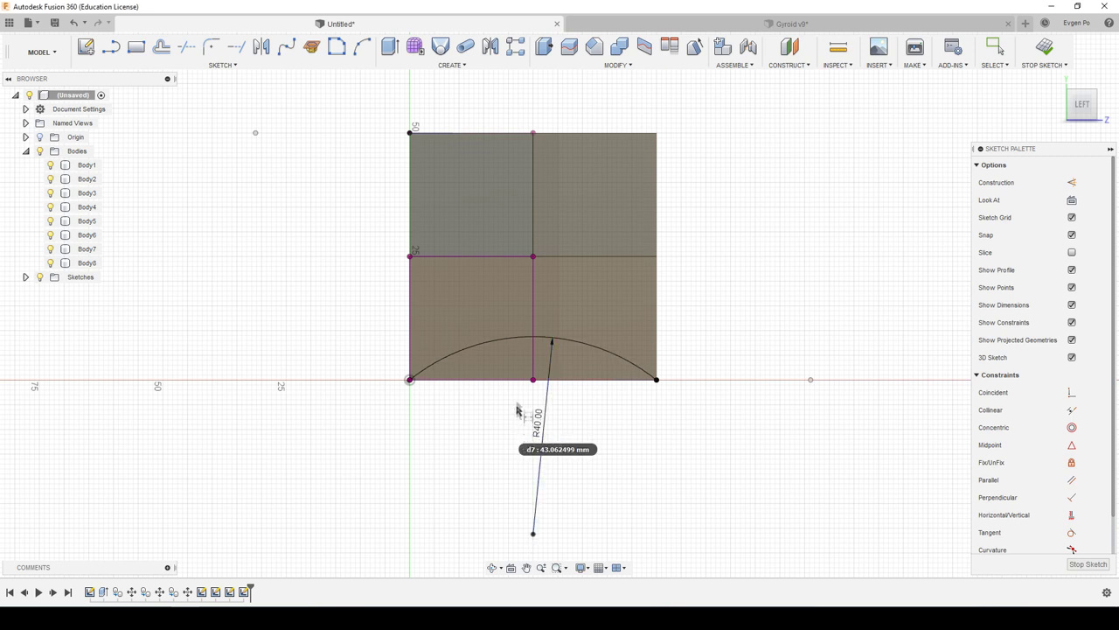
Step: Draw a second arc from the origin corner along the bottom edge, then finish the sketch
key("a")
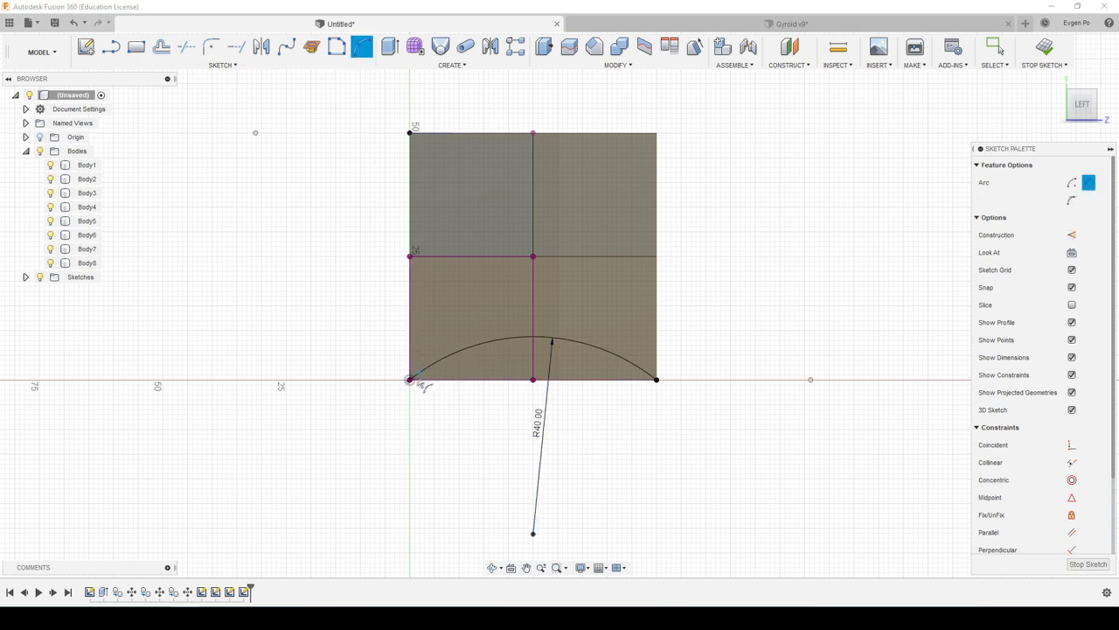
left_click(410, 380)
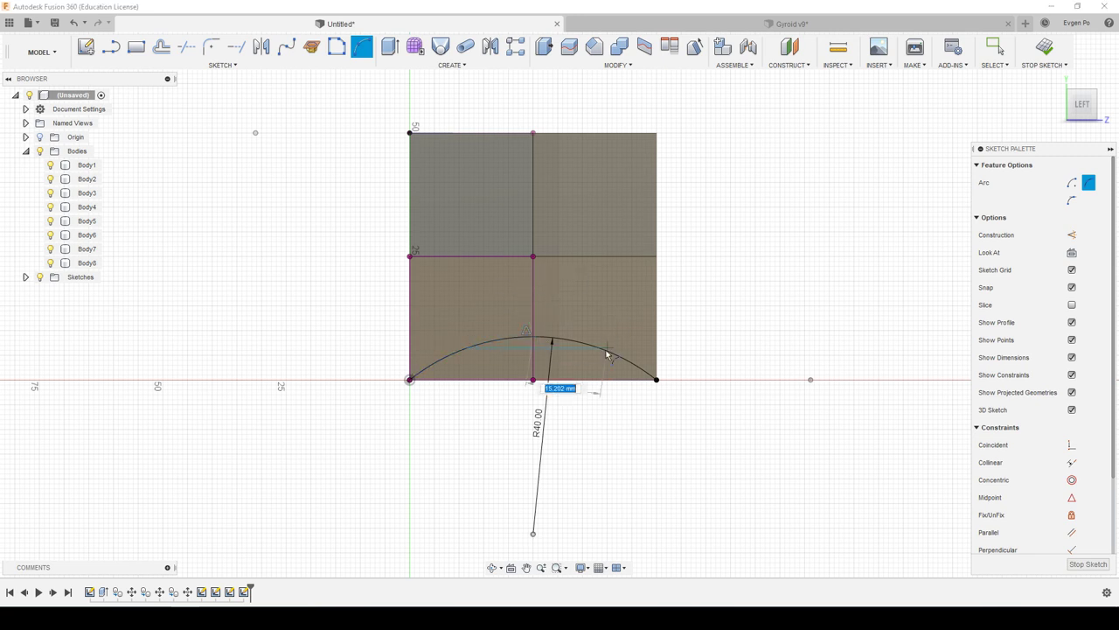
left_click(656, 381)
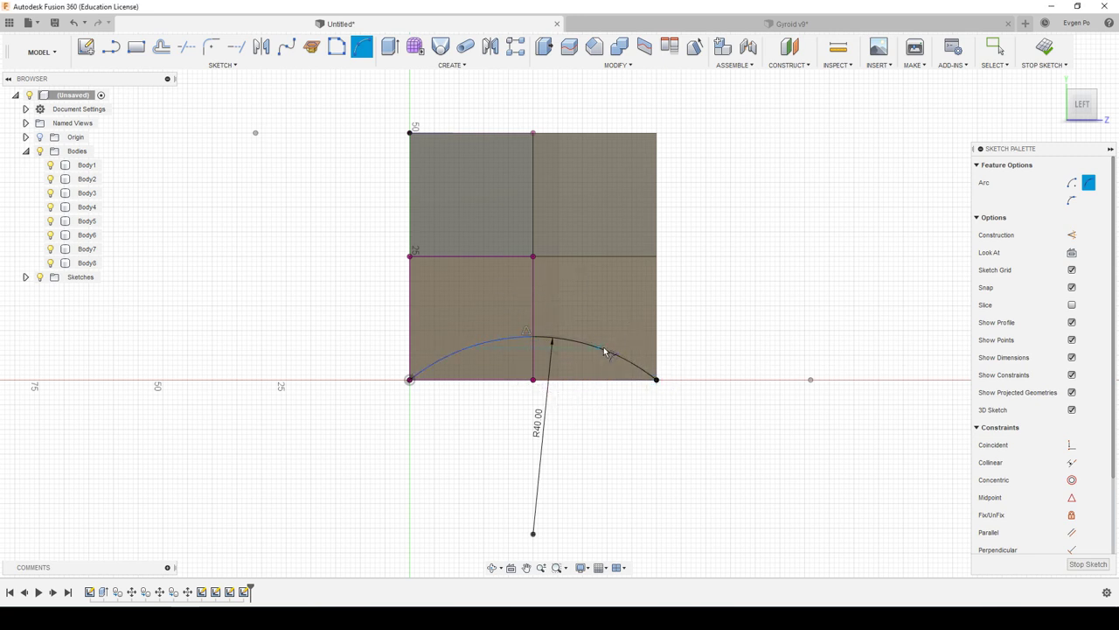
left_click(1088, 564)
mouse_move(930, 490)
middle_mouse_down("shift")
mouse_move(748, 430)
mouse_move(733, 396)
mouse_move(750, 530)
mouse_move(688, 529)
mouse_move(644, 385)
mouse_move(653, 358)
mouse_move(705, 315)
mouse_move(1052, 131)
middle_mouse_up("shift")
Step: Start a sketch on the cube's right face and project its two upper faces into it
left_click(1084, 75)
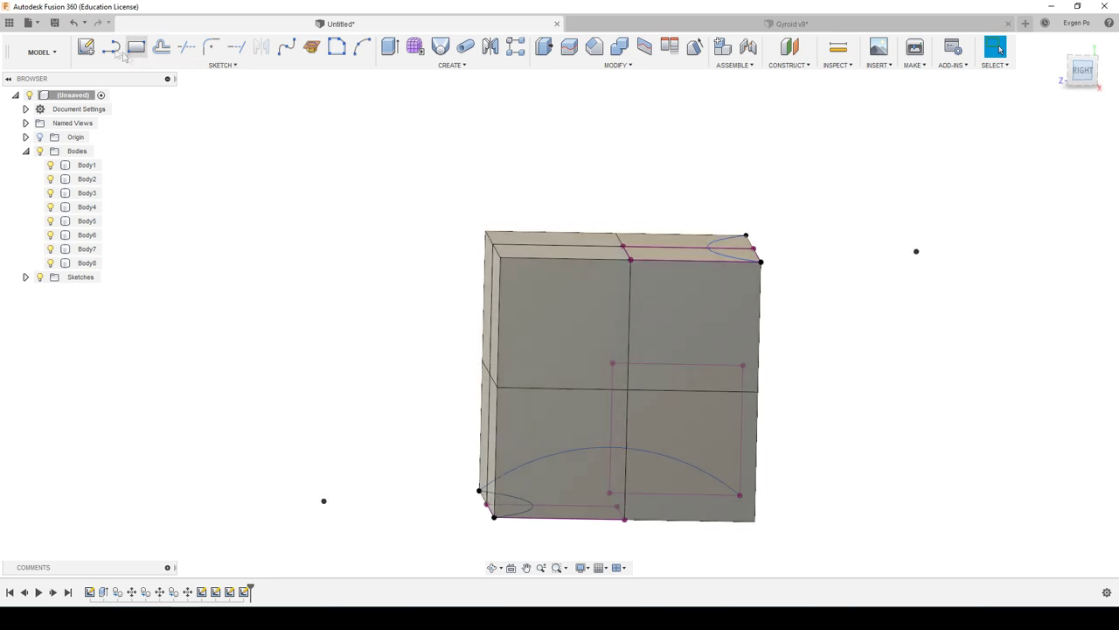
left_click(722, 313)
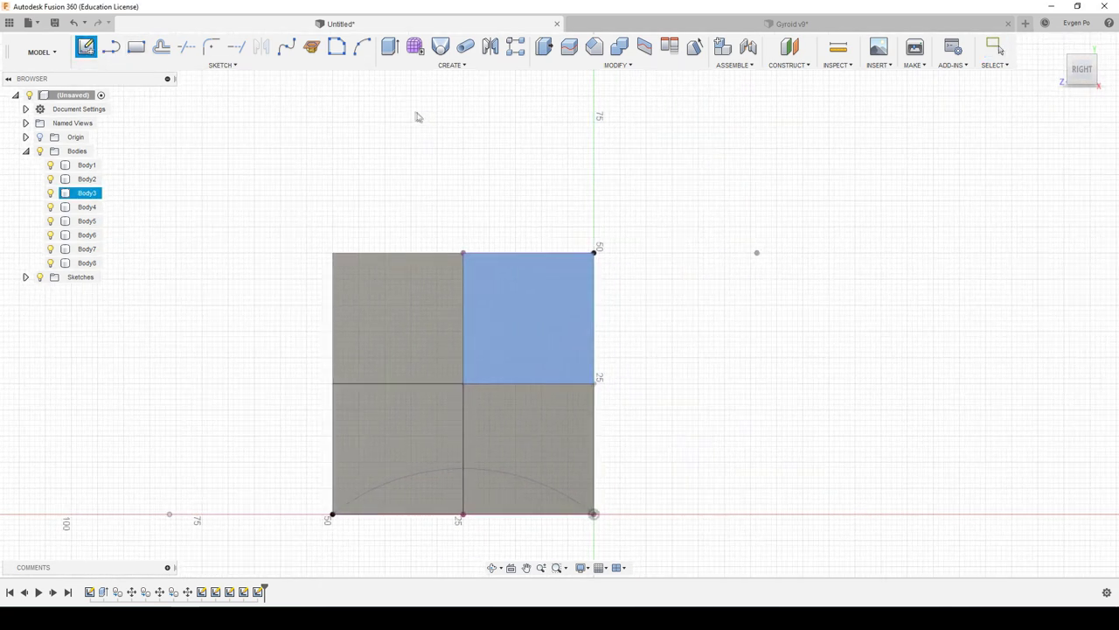
left_click(223, 65)
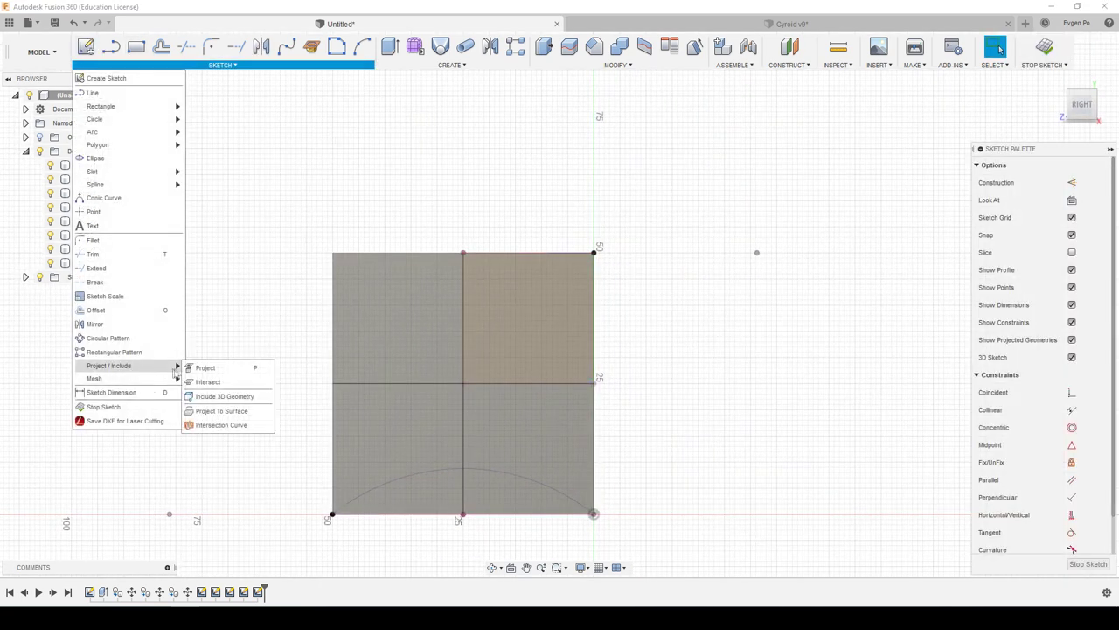
left_click(194, 367)
left_click(411, 305)
left_click(498, 311)
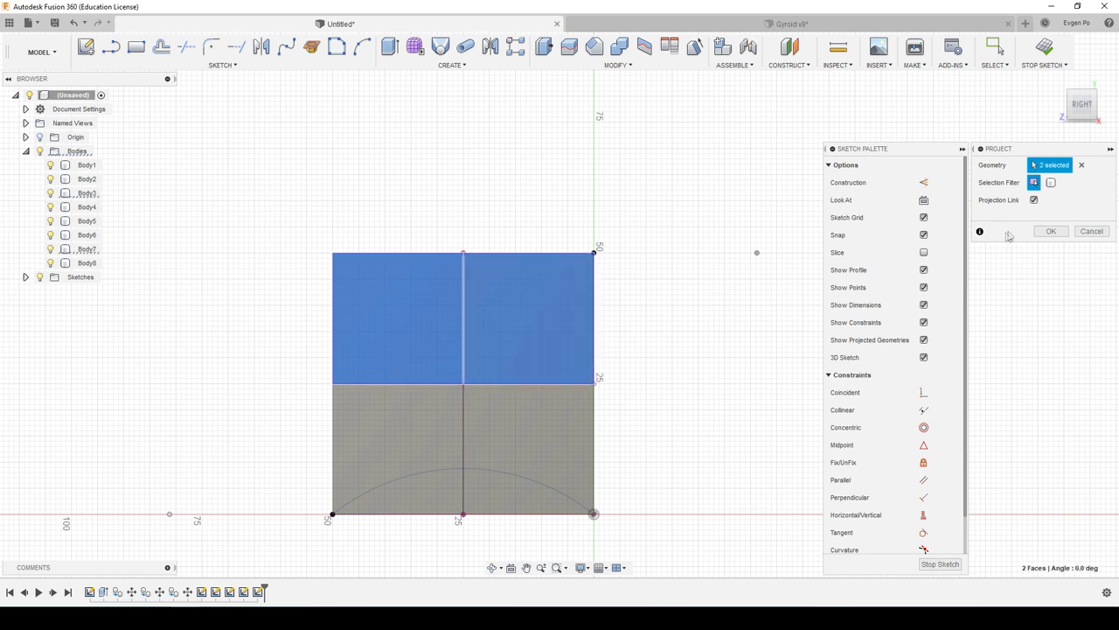
left_click(1049, 230)
Step: Draw a three-point arc between the top corners, dimension it R40, and finish the sketch
left_click(363, 48)
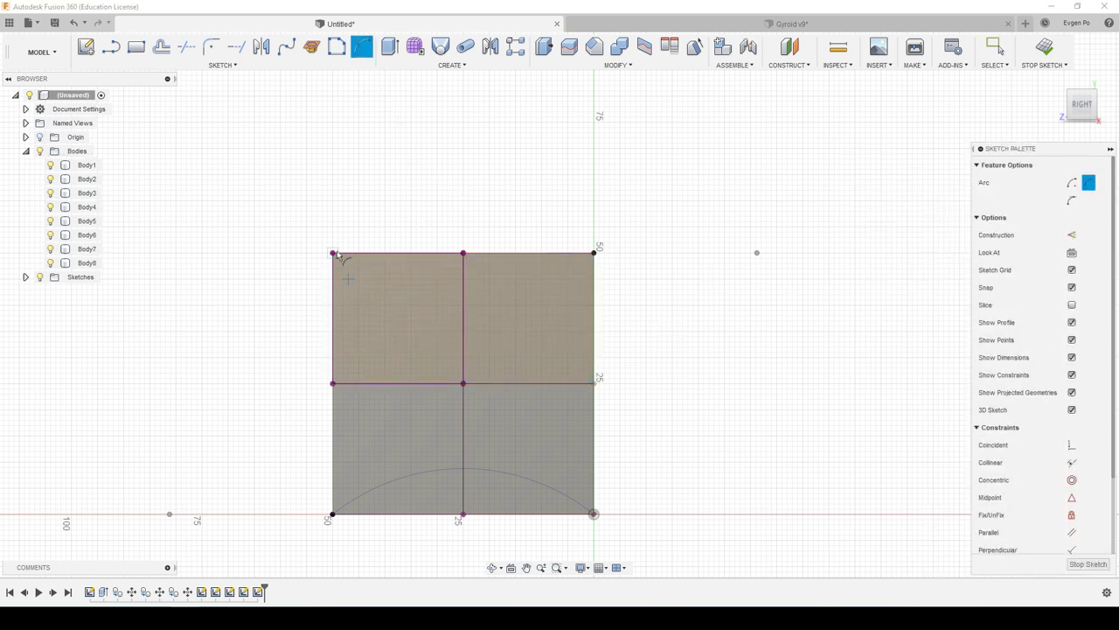
left_click(333, 253)
left_click(595, 252)
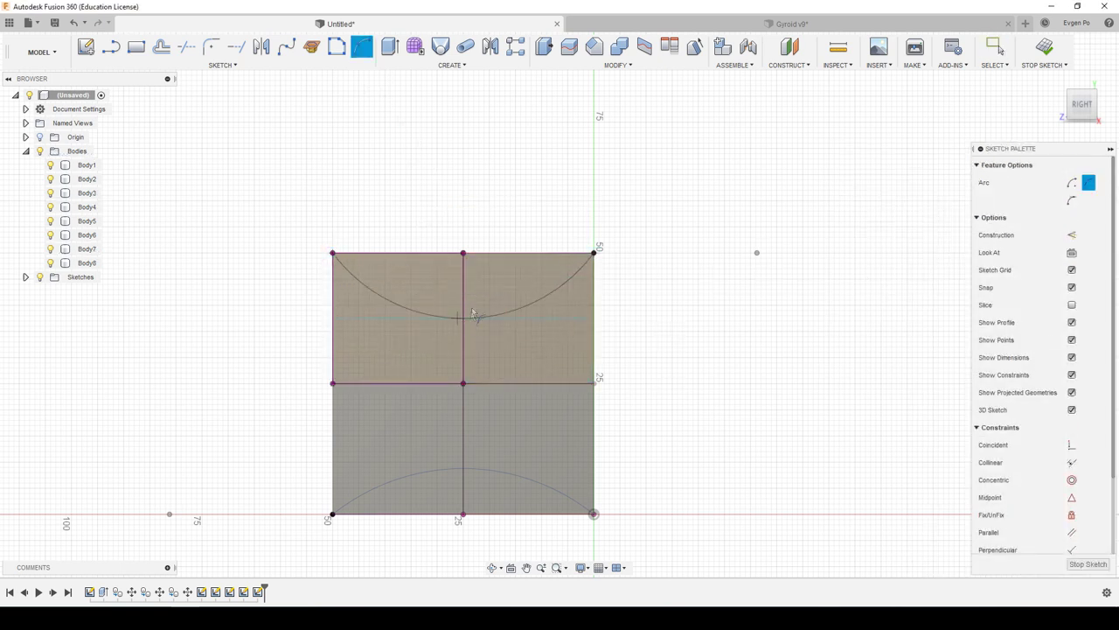
left_click(485, 289)
key("d")
left_click(484, 290)
left_click(494, 217)
type("0")
key("Return")
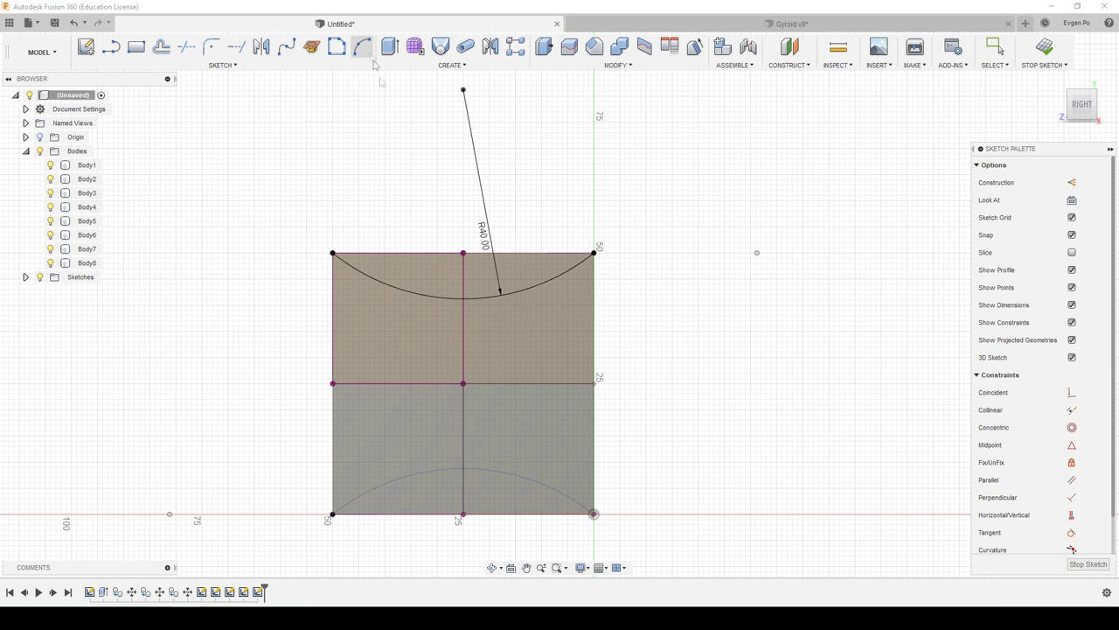
left_click(362, 46)
left_click(333, 254)
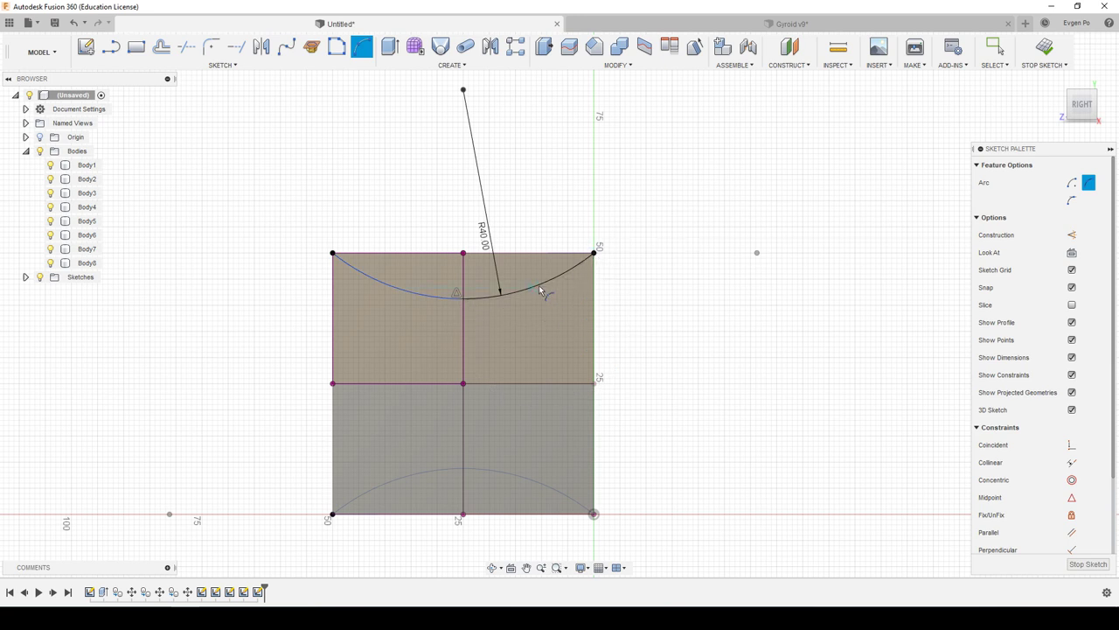
left_click(1084, 565)
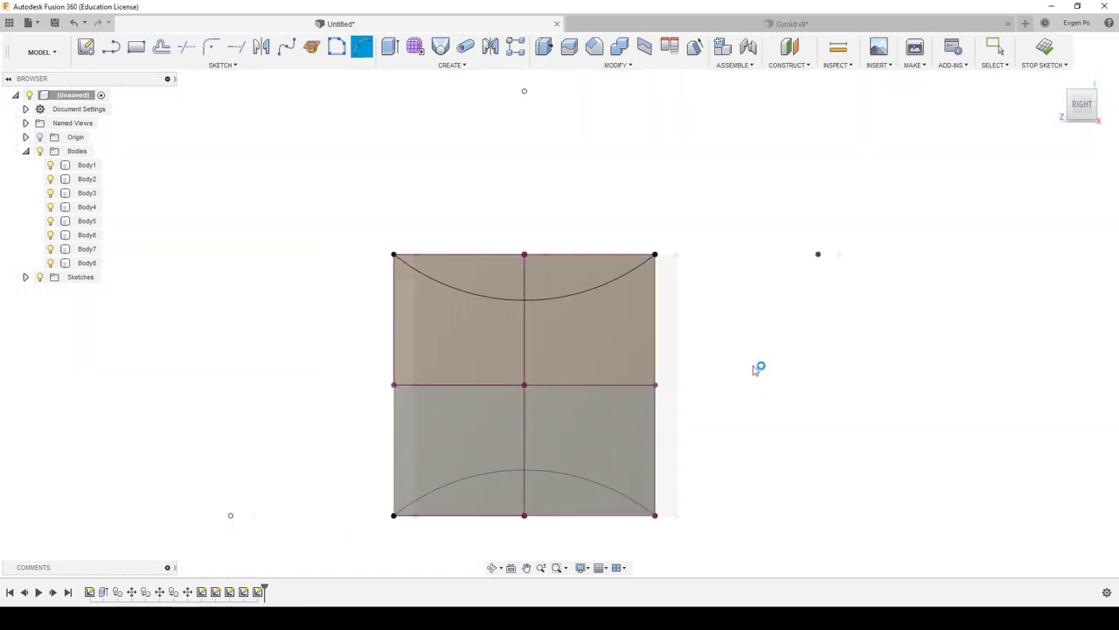
Step: Orbit to inspect the cube from several angles, then start a new sketch on its front face
mouse_move(1003, 352)
middle_mouse_down("shift")
mouse_move(926, 190)
mouse_move(871, 205)
mouse_move(694, 368)
mouse_move(600, 340)
middle_mouse_up("shift")
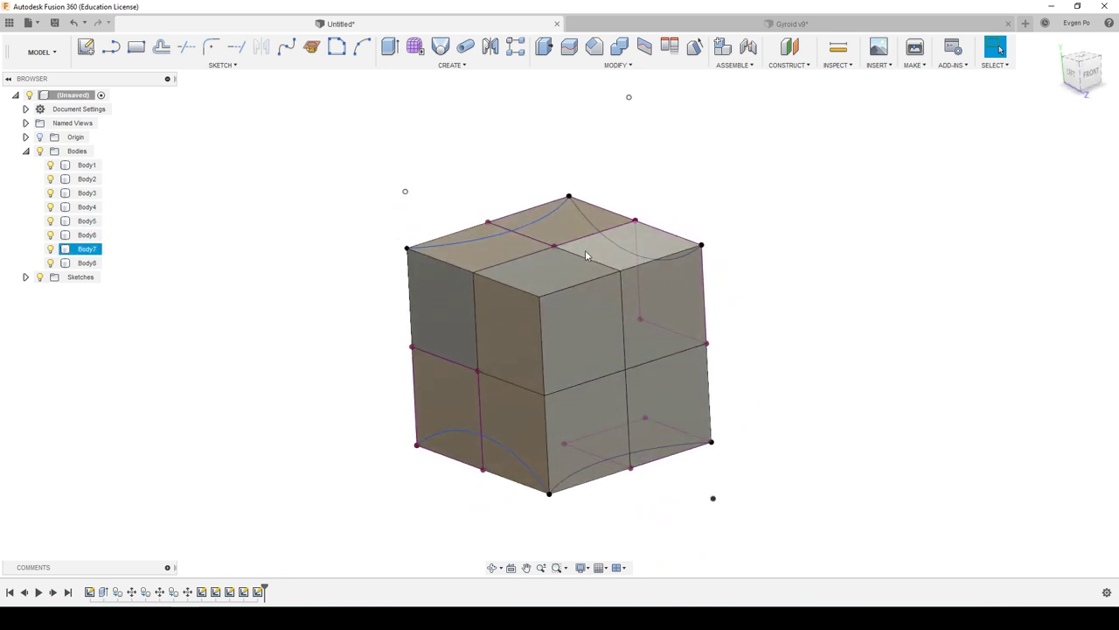
middle_click_drag(585, 250, 575, 248, "shift")
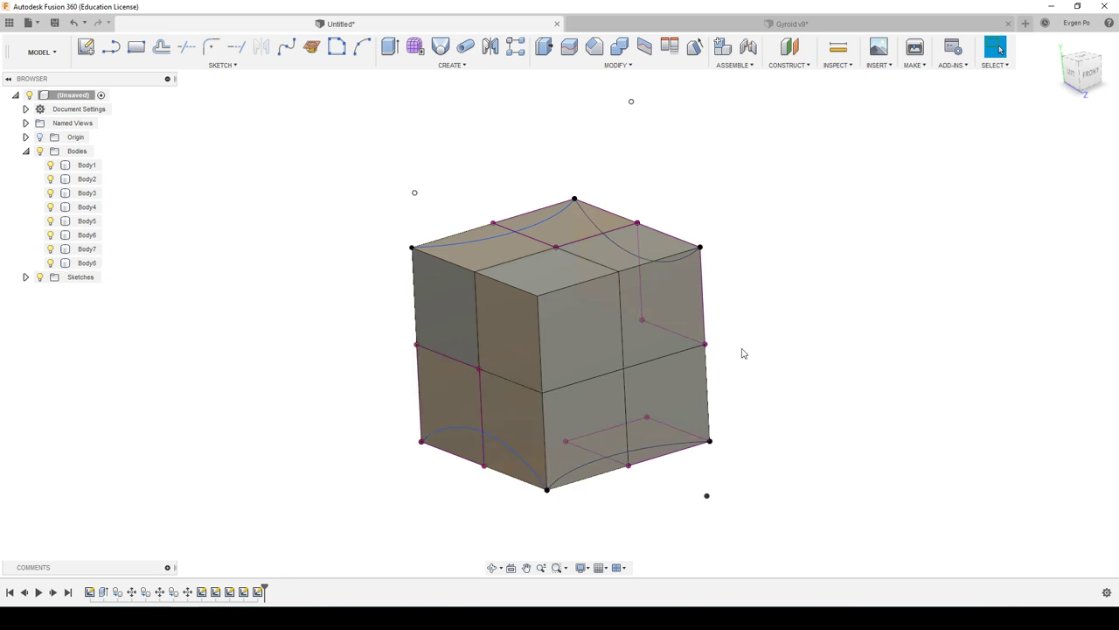
middle_click_drag(647, 376, 628, 374, "shift")
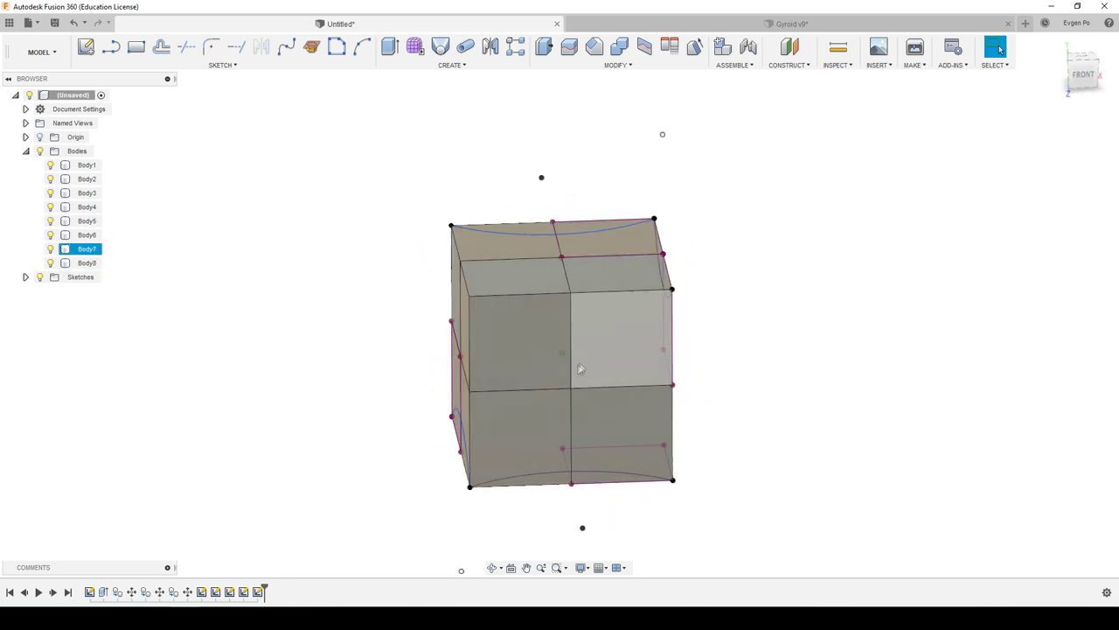
mouse_move(628, 374)
middle_mouse_down("shift")
mouse_move(653, 351)
mouse_move(725, 327)
middle_mouse_up("shift")
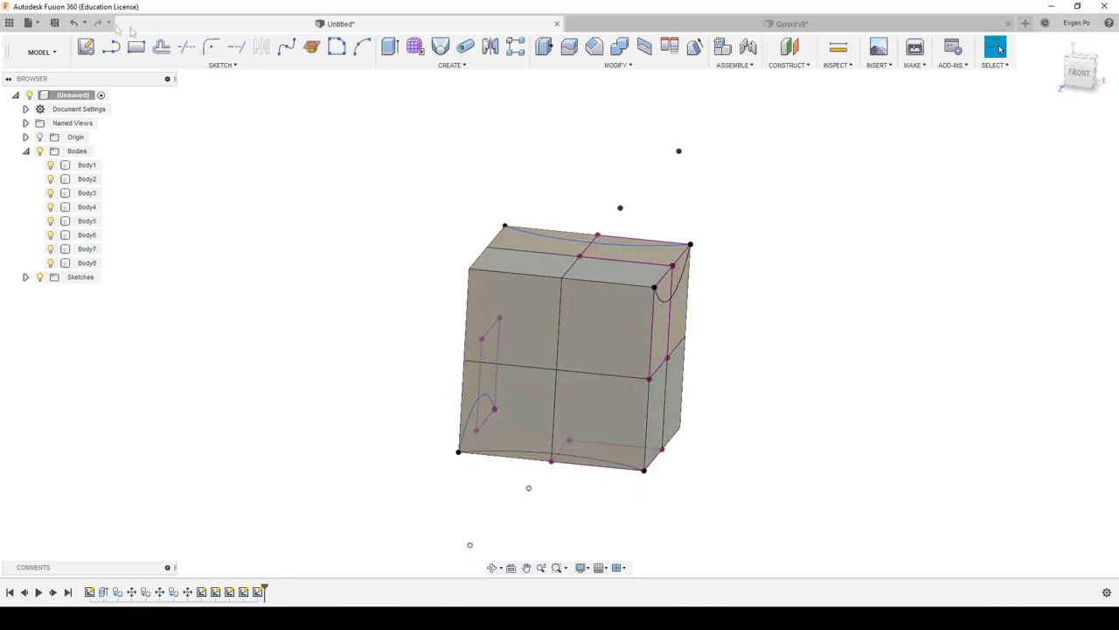
left_click(88, 47)
left_click(624, 325)
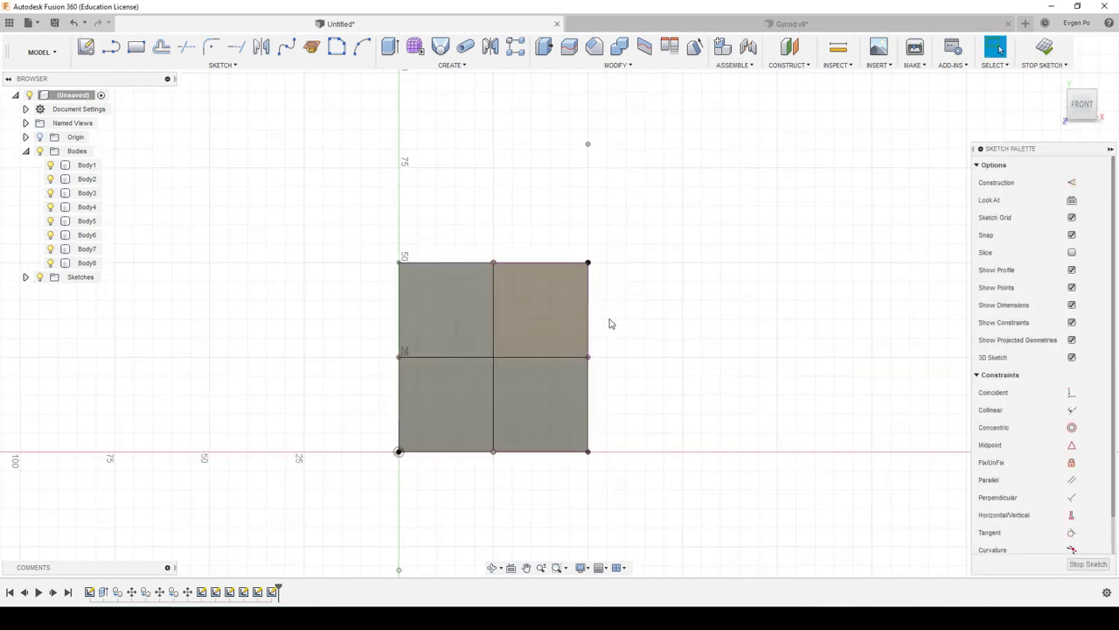
Step: Try a three-point arc from the bottom-right corner with a 40 mm dimension, then undo it
left_click(295, 64)
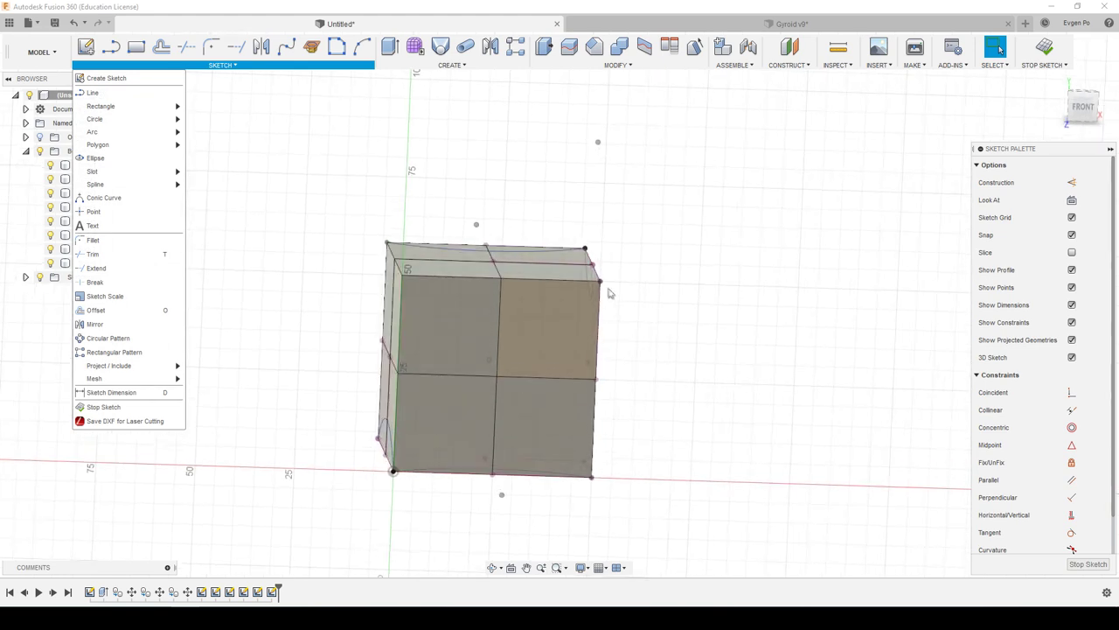
left_click(362, 47)
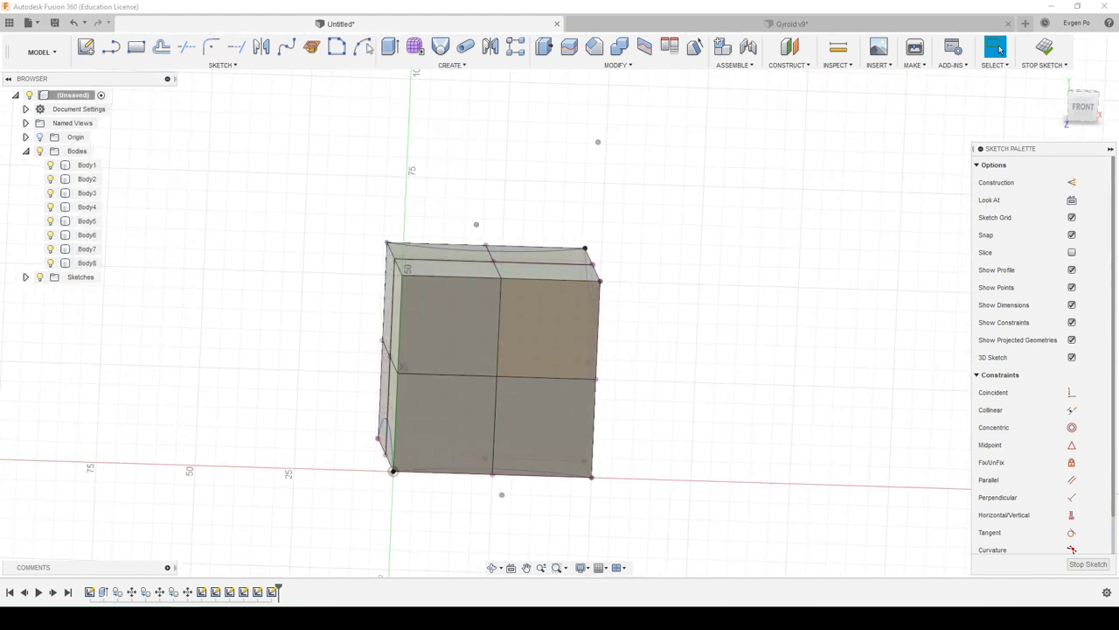
left_click(1082, 107)
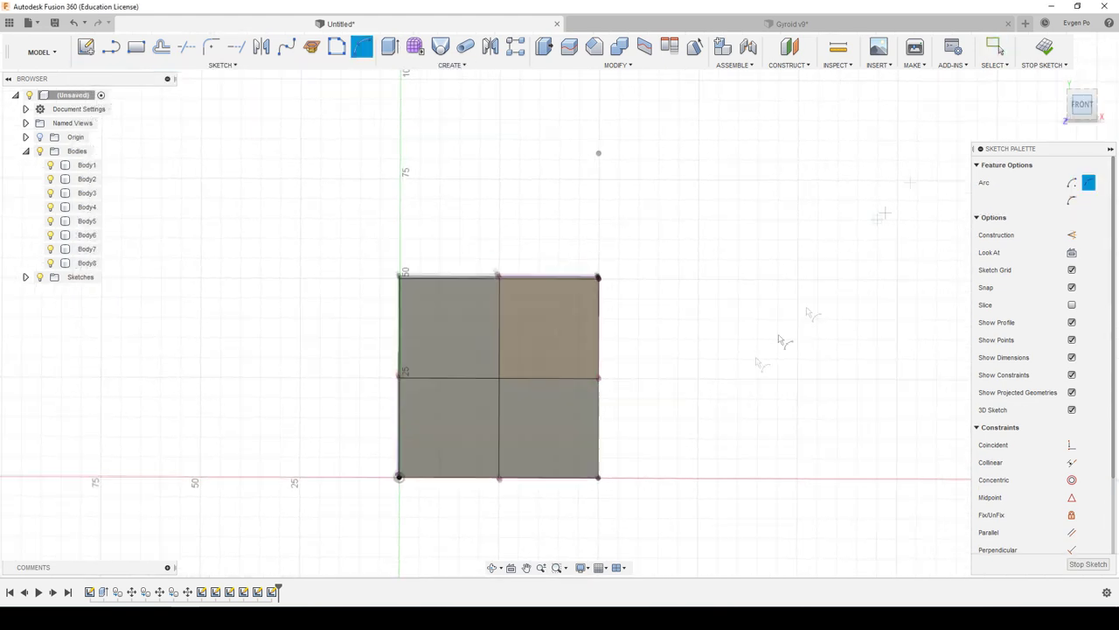
left_click(600, 478)
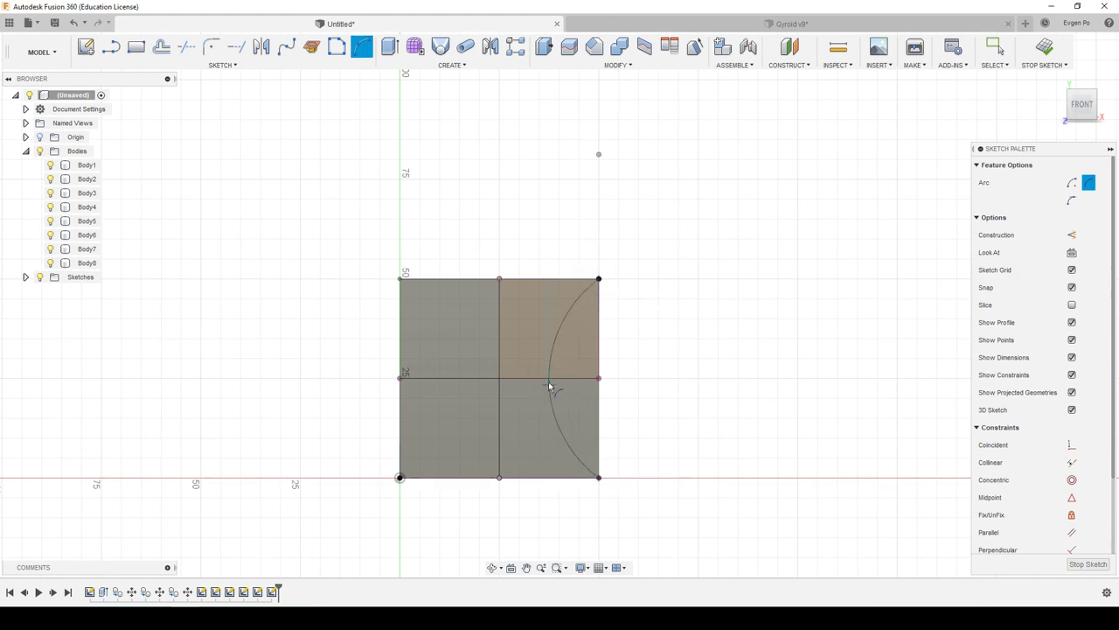
key("Escape")
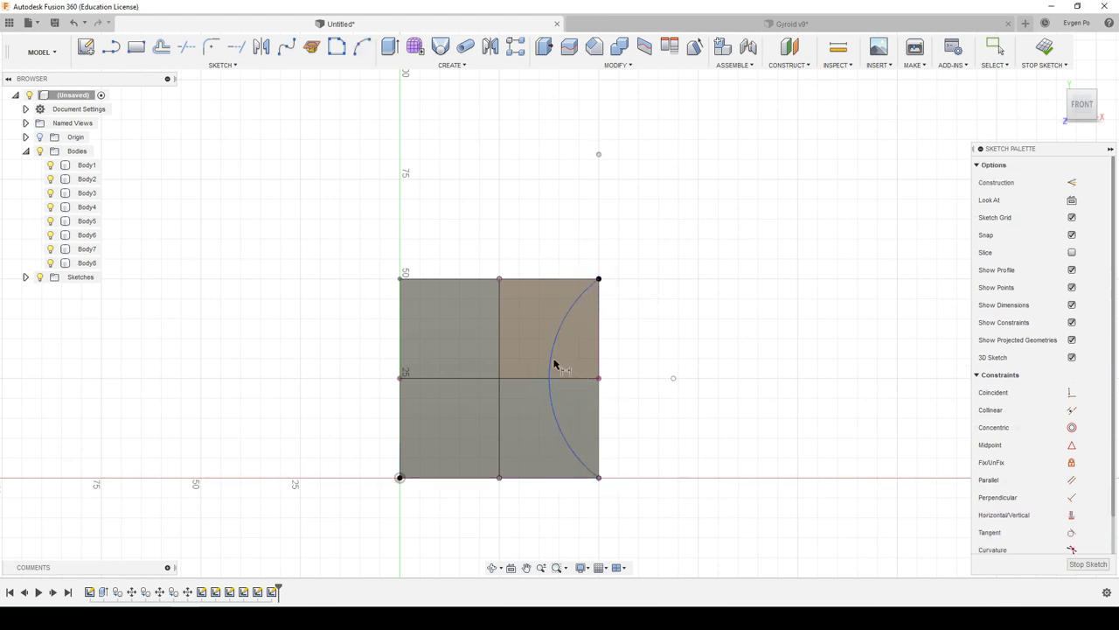
left_click(656, 356)
type("40")
key("Return")
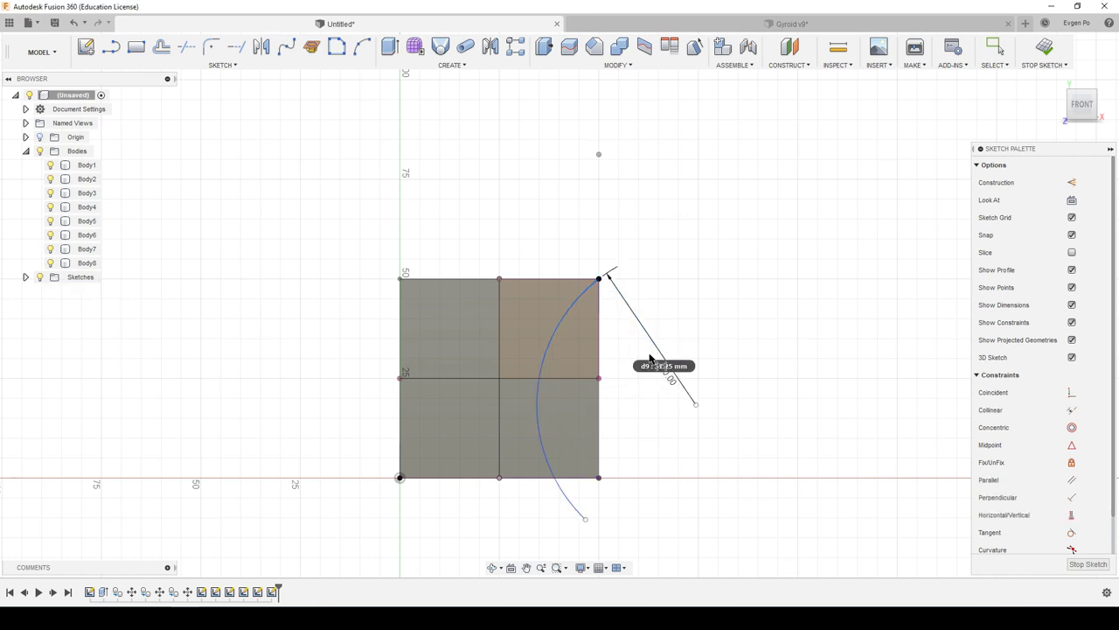
key("ctrl+z")
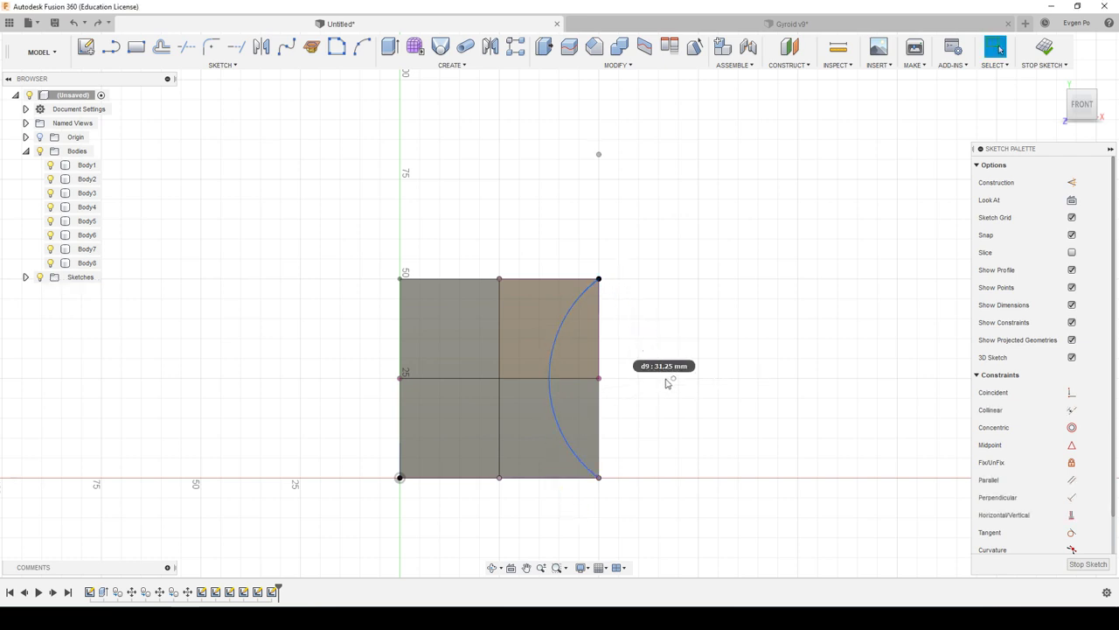
Step: Project the two right-hand faces into the front-face sketch
left_click(292, 66)
left_click(203, 367)
left_click(536, 345)
left_click(537, 428)
key("Escape")
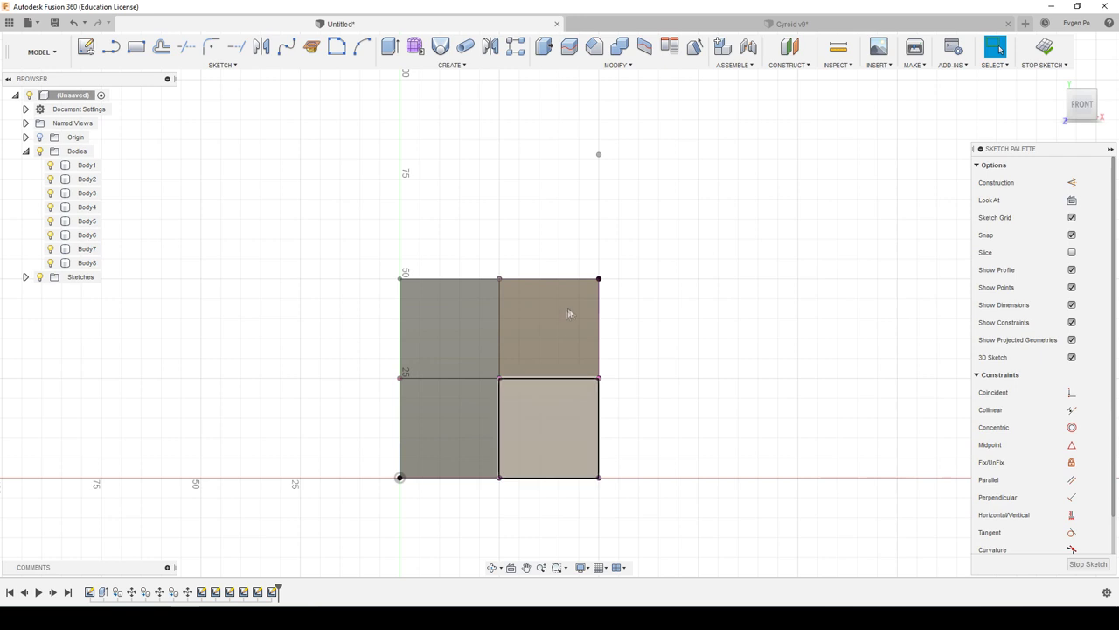
Step: Draw the three-point arc along the right edge, dimension it R40, and finish the sketch
left_click(363, 46)
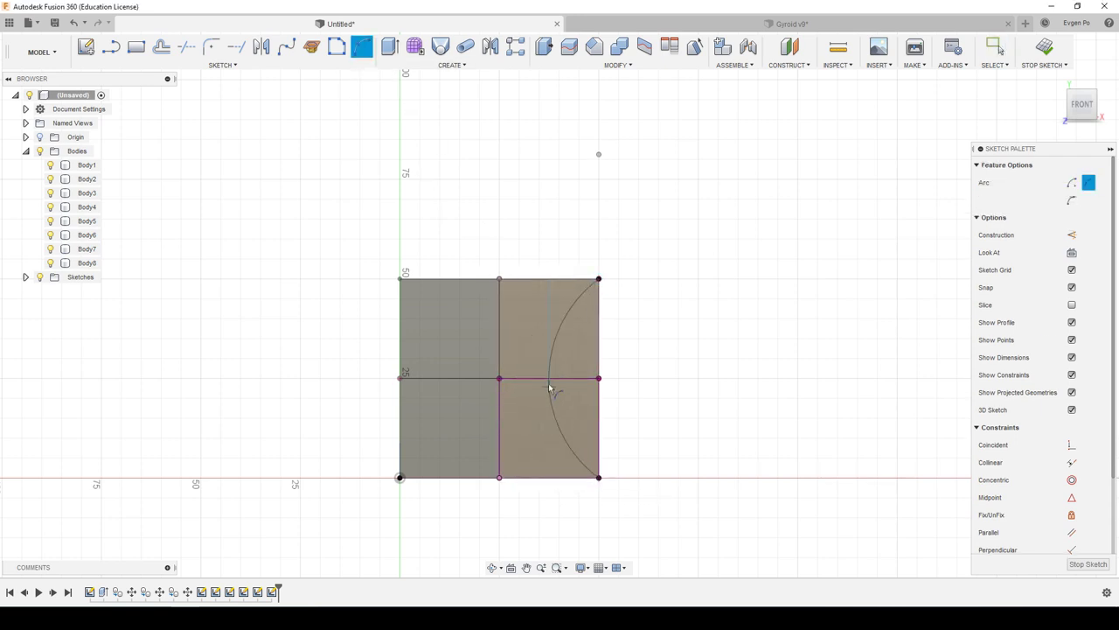
key("Escape")
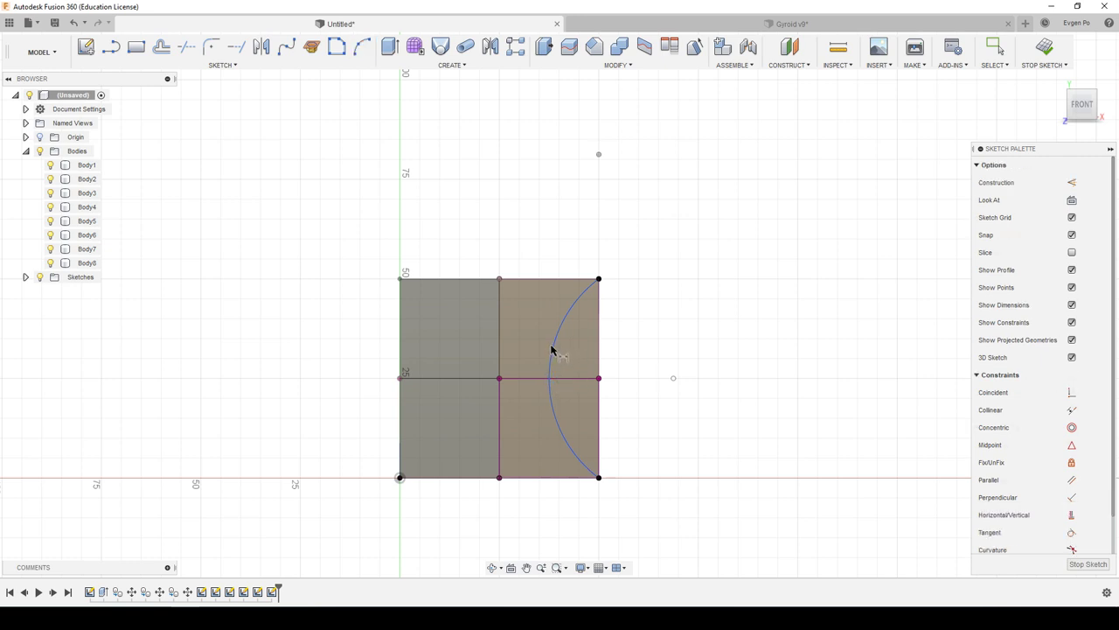
left_click(552, 350)
left_click(625, 370)
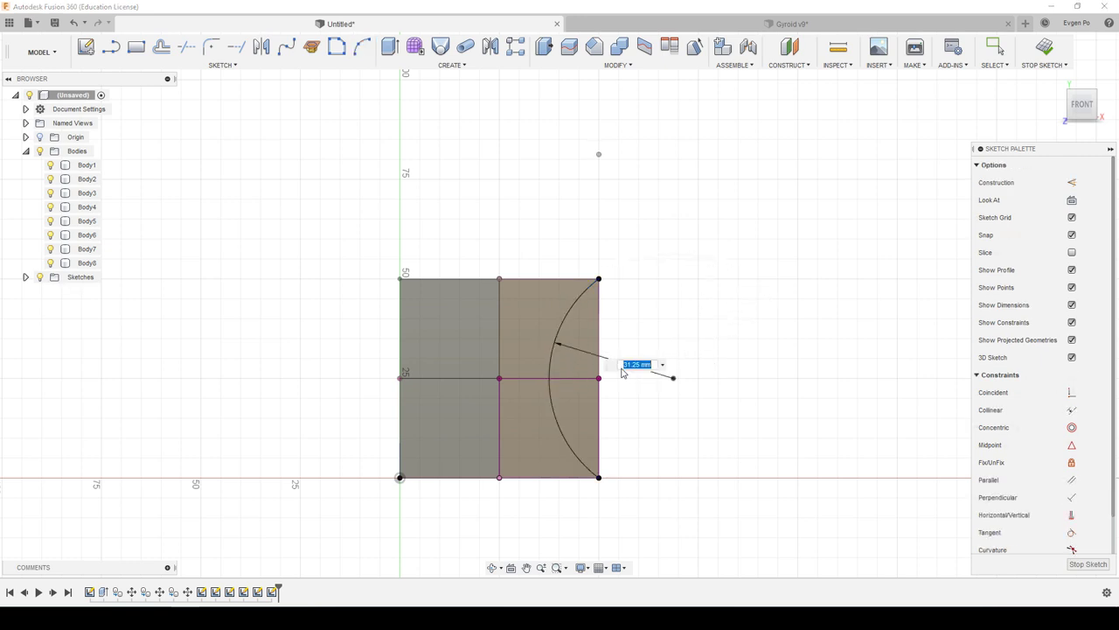
key("Return")
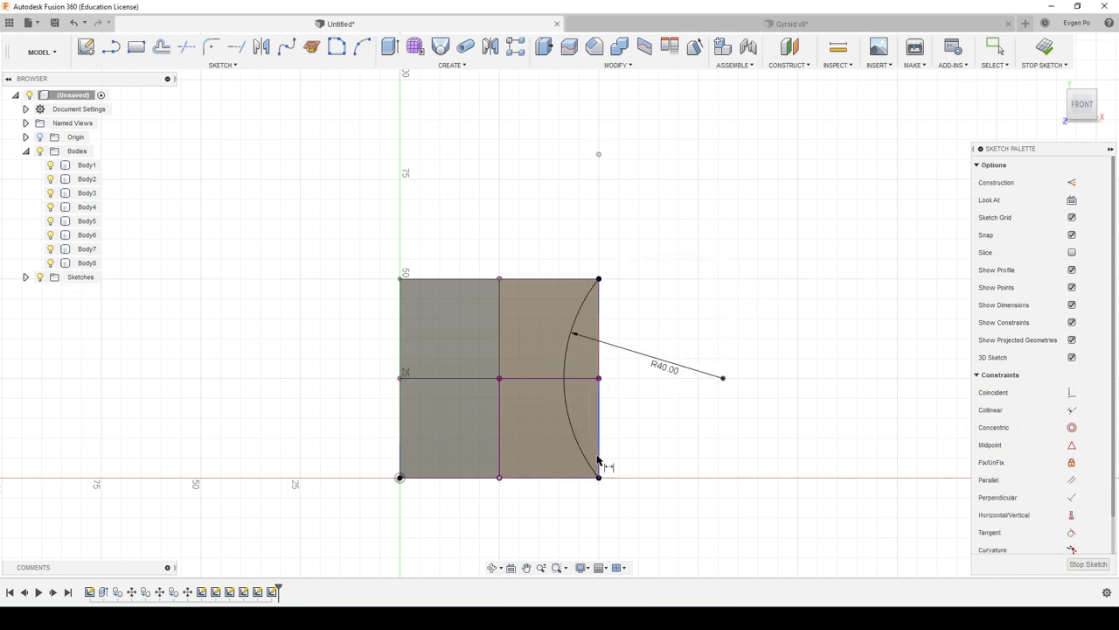
left_click(367, 51)
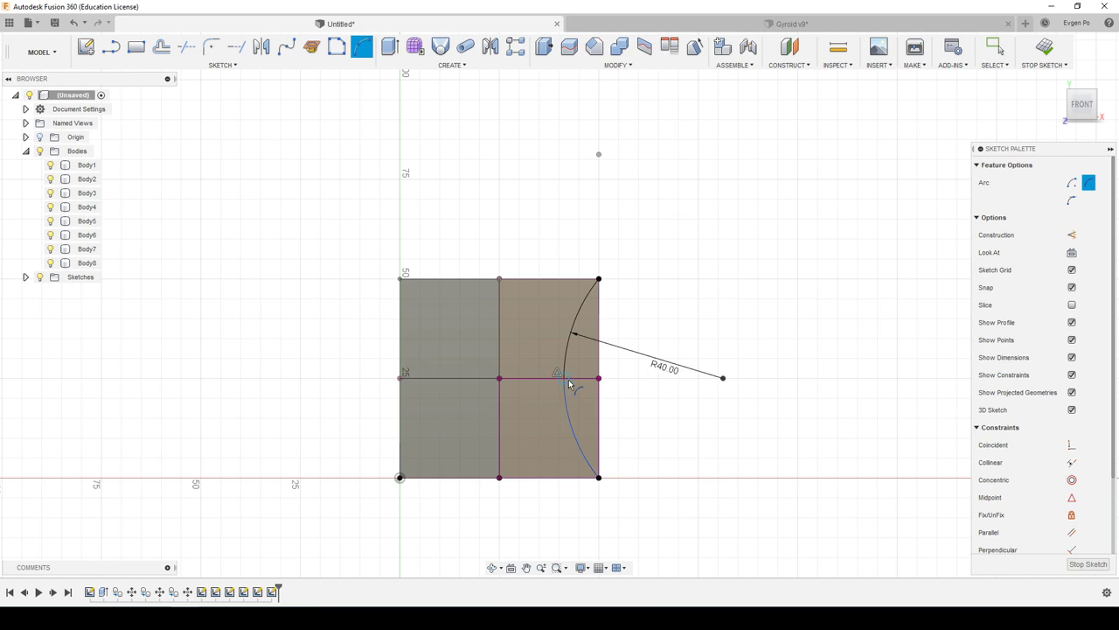
left_click(598, 279)
left_click(1089, 564)
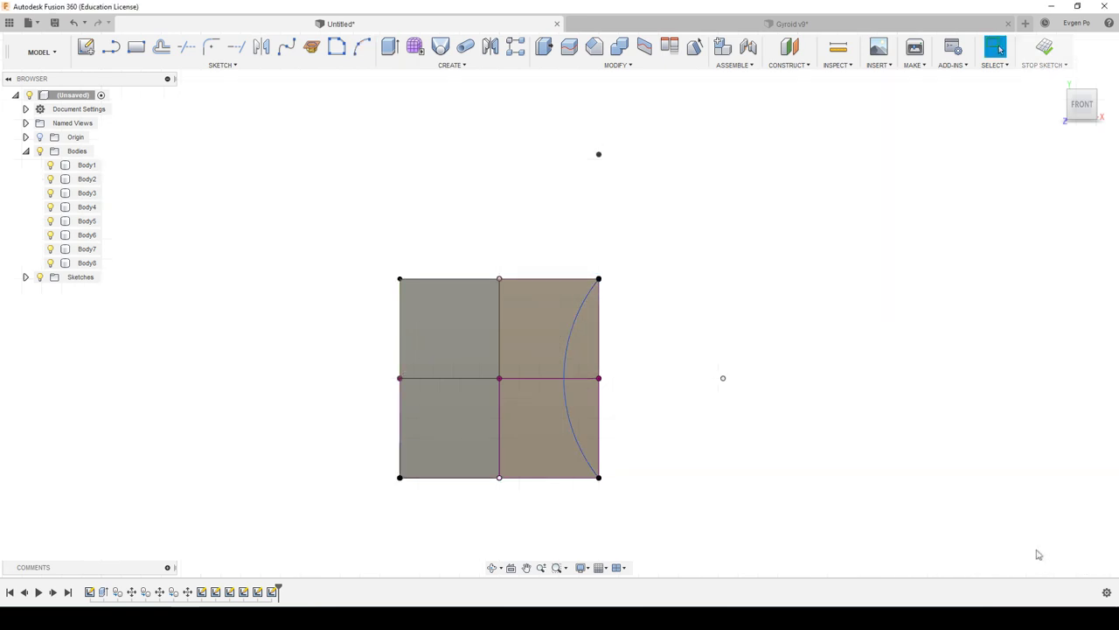
Step: Start a sketch on the back face and project the two right-hand faces into it
left_click(1091, 76)
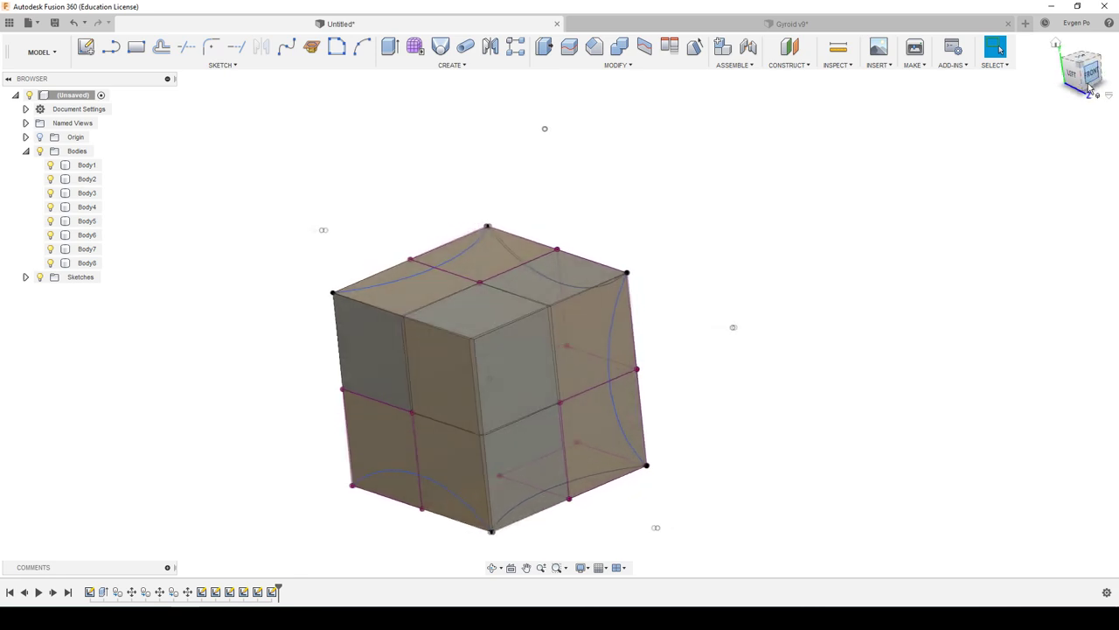
mouse_move(861, 264)
middle_mouse_down("shift")
mouse_move(679, 443)
mouse_move(606, 389)
middle_mouse_up("shift")
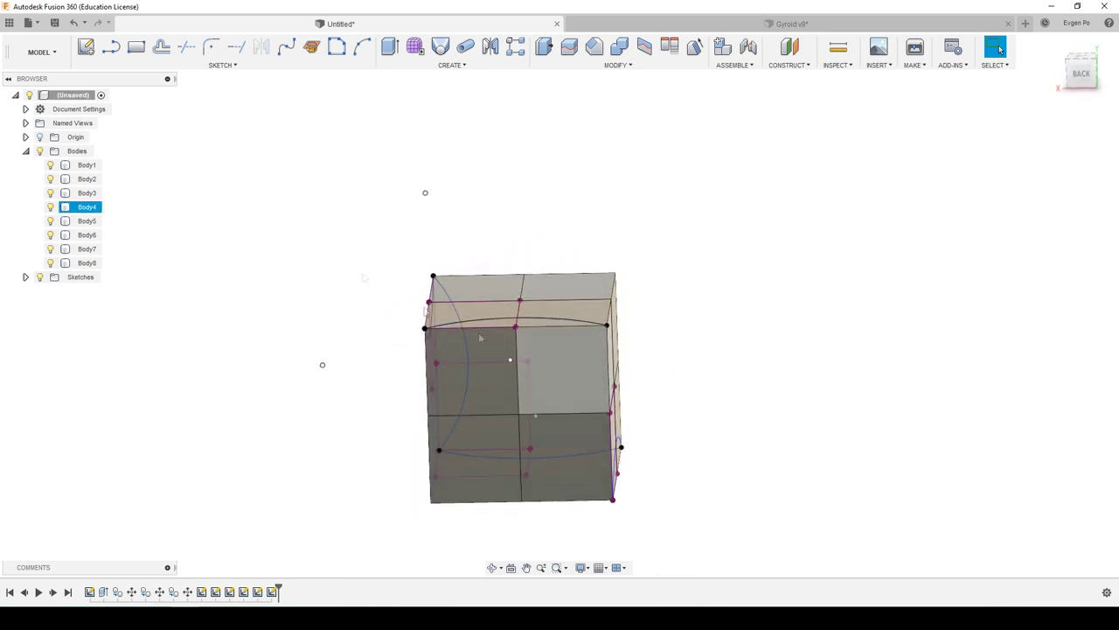
left_click(86, 46)
left_click(597, 367)
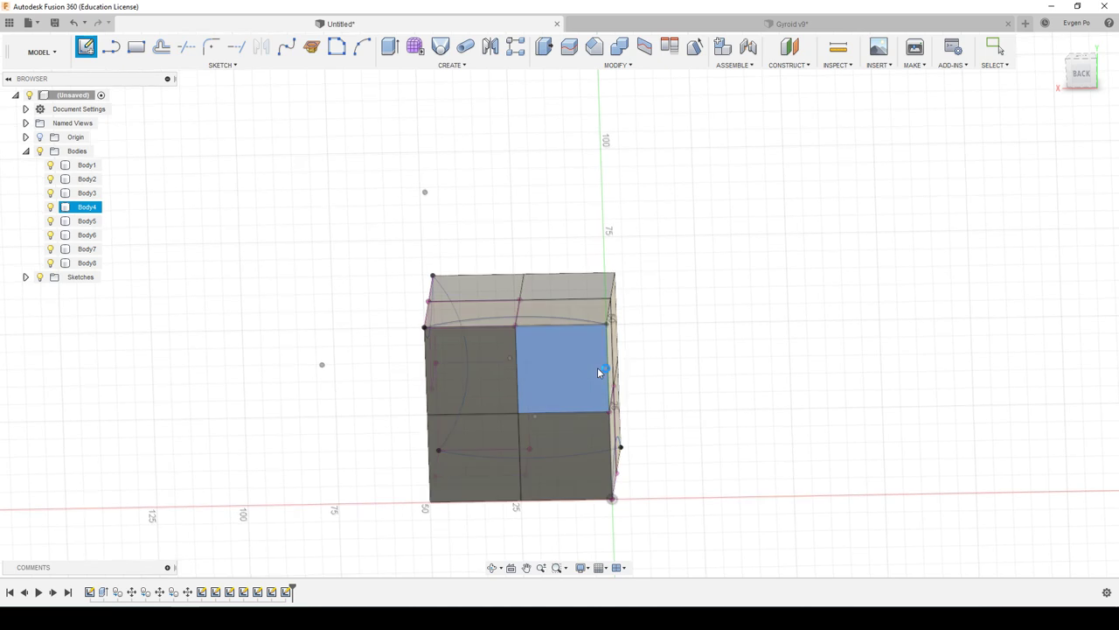
left_click(224, 65)
left_click(219, 371)
left_click(514, 288)
left_click(517, 392)
left_click(1052, 233)
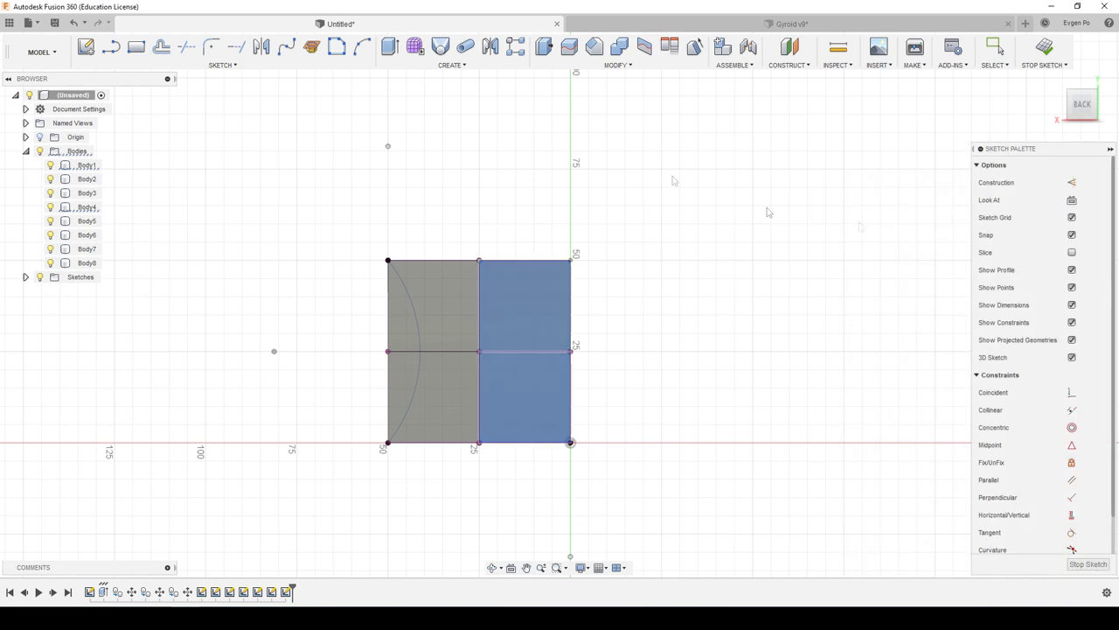
Step: Draw a three-point arc through the right-hand corners, set its radius to 40 mm, and finish
left_click(362, 46)
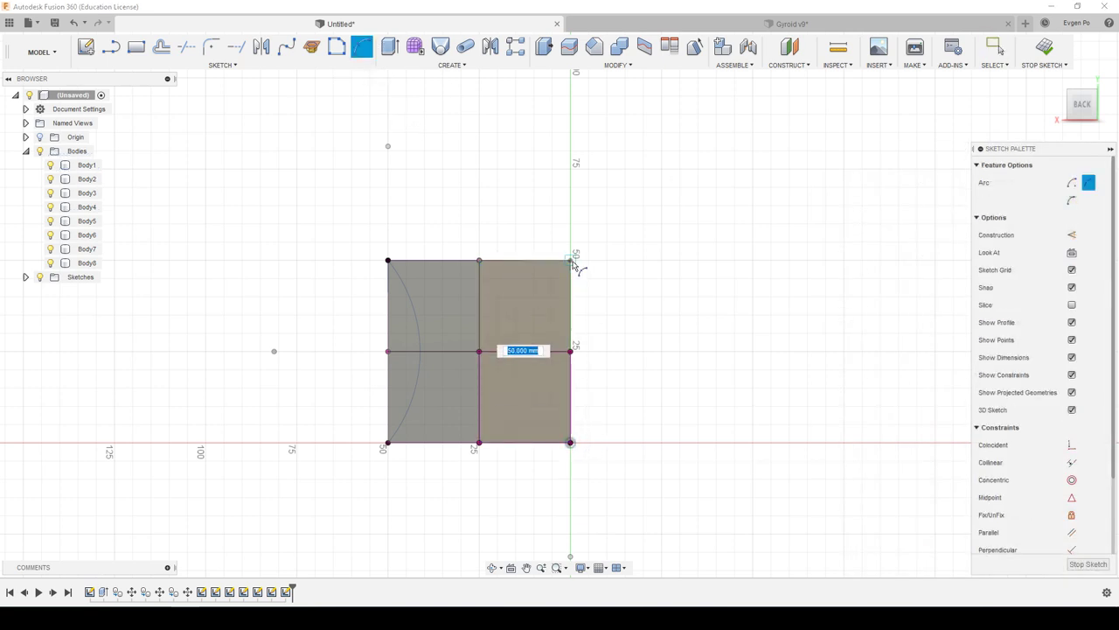
left_click(537, 358)
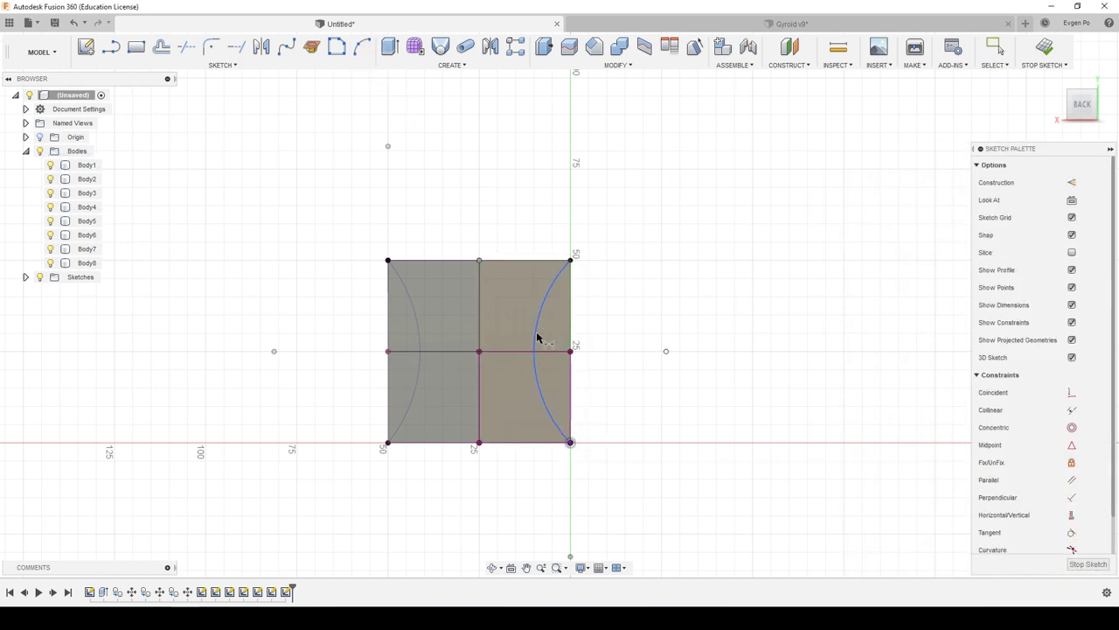
left_click(606, 336)
type("0")
key("Return")
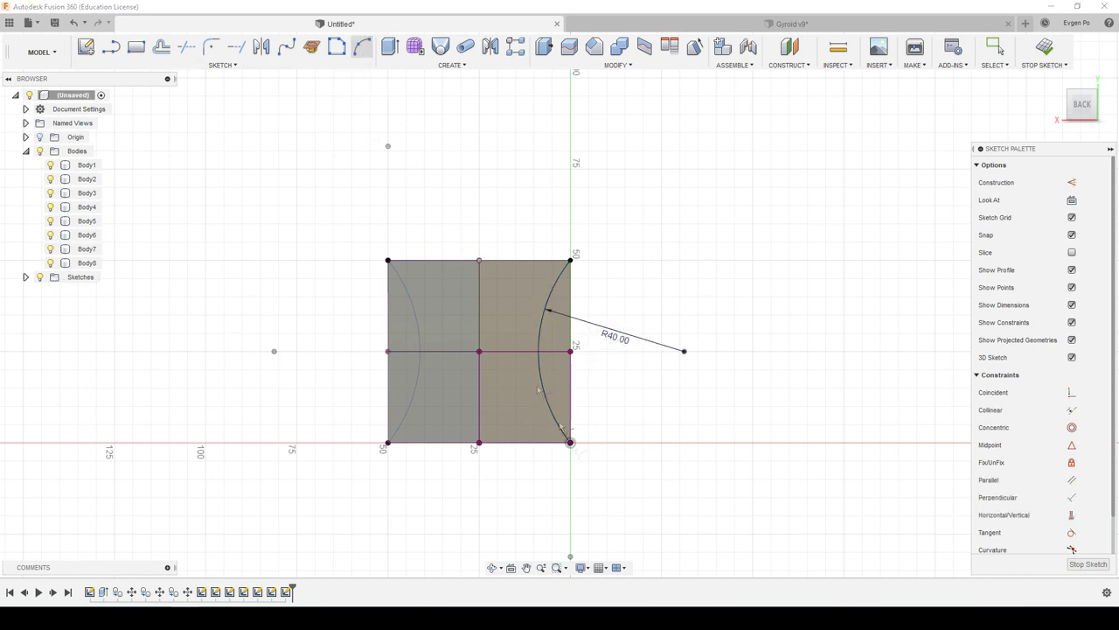
left_click(362, 46)
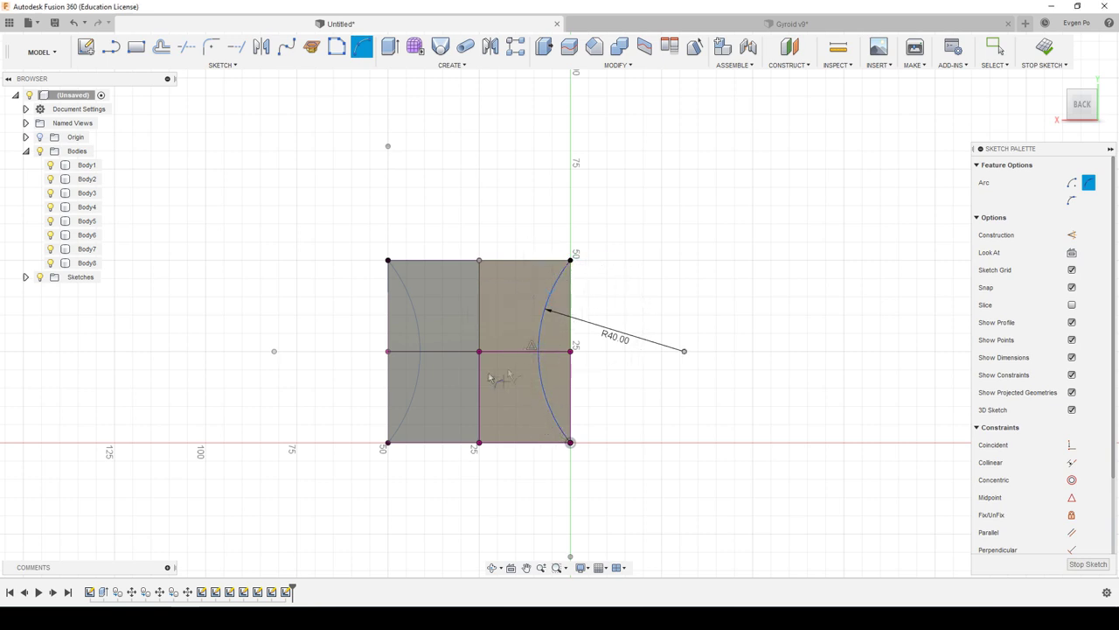
left_click(1087, 564)
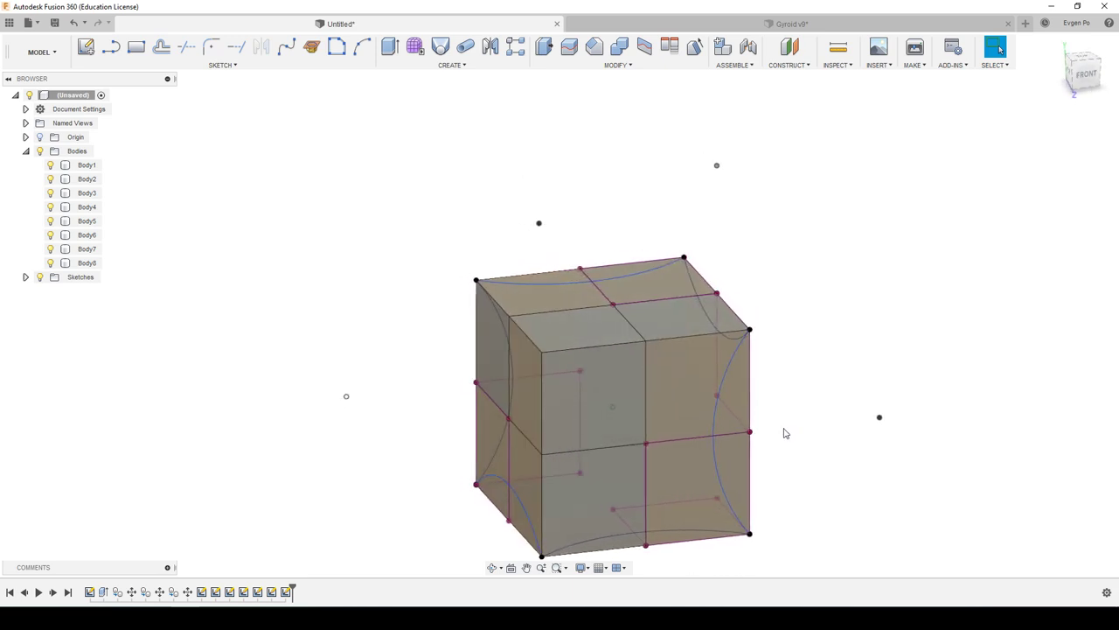
Step: Check a cube face, hide Body6, Body7 and Body8, then start a new sketch
left_click(587, 320)
left_click(50, 235)
left_click(50, 248)
left_click(49, 262)
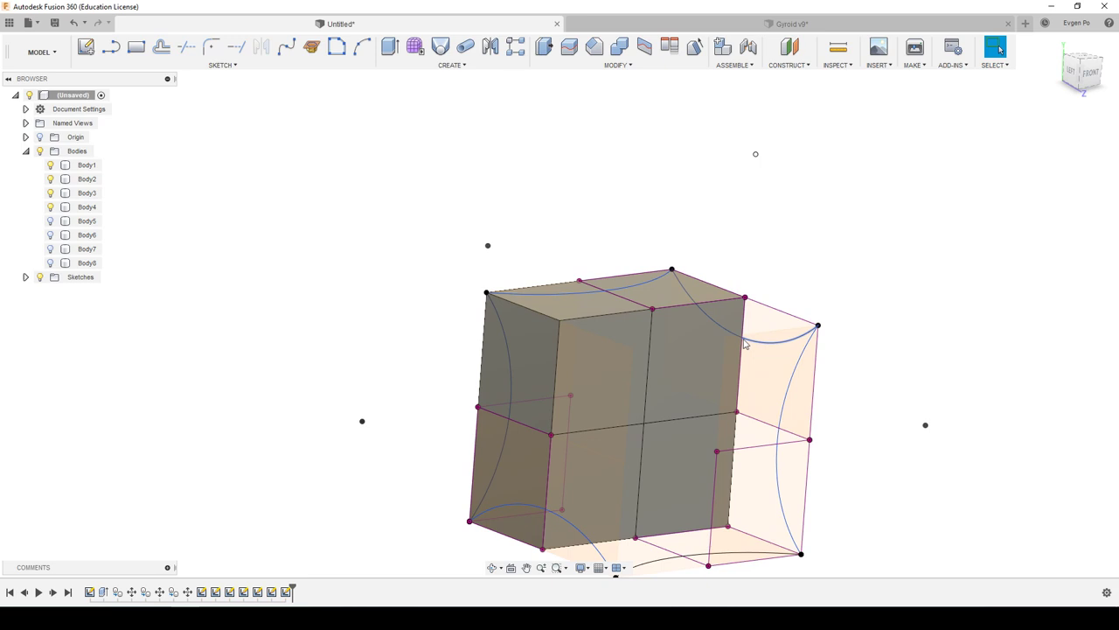
left_click(87, 47)
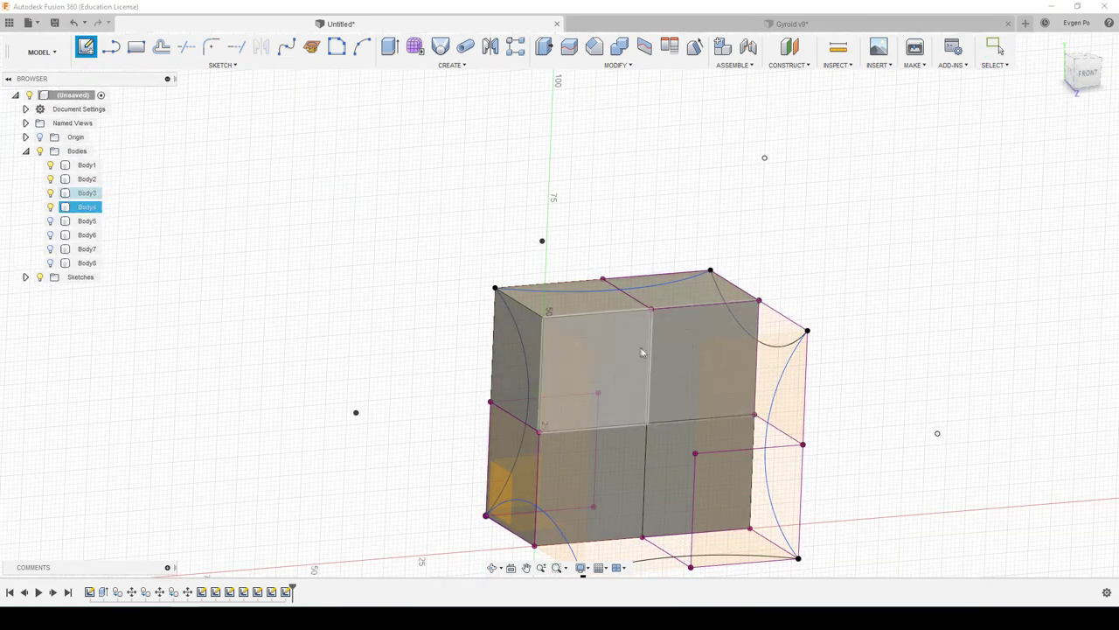
Step: Place the sketch on the exposed inner face and view it nearly straight on
left_click(639, 352)
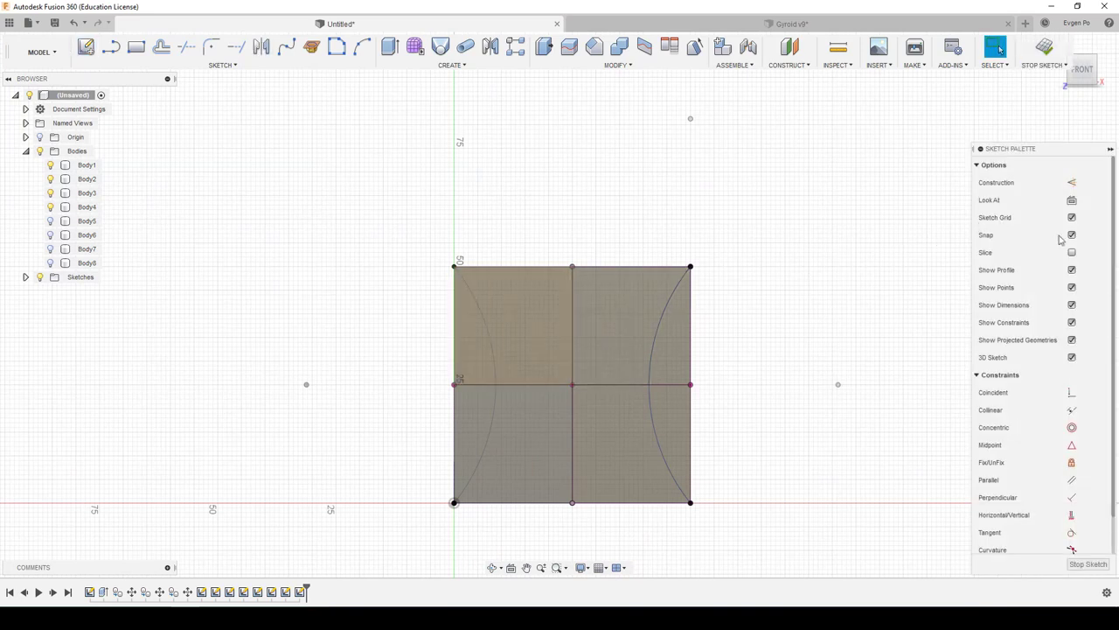
mouse_move(961, 350)
middle_mouse_down("shift")
mouse_move(915, 355)
mouse_move(1084, 271)
middle_mouse_up("shift")
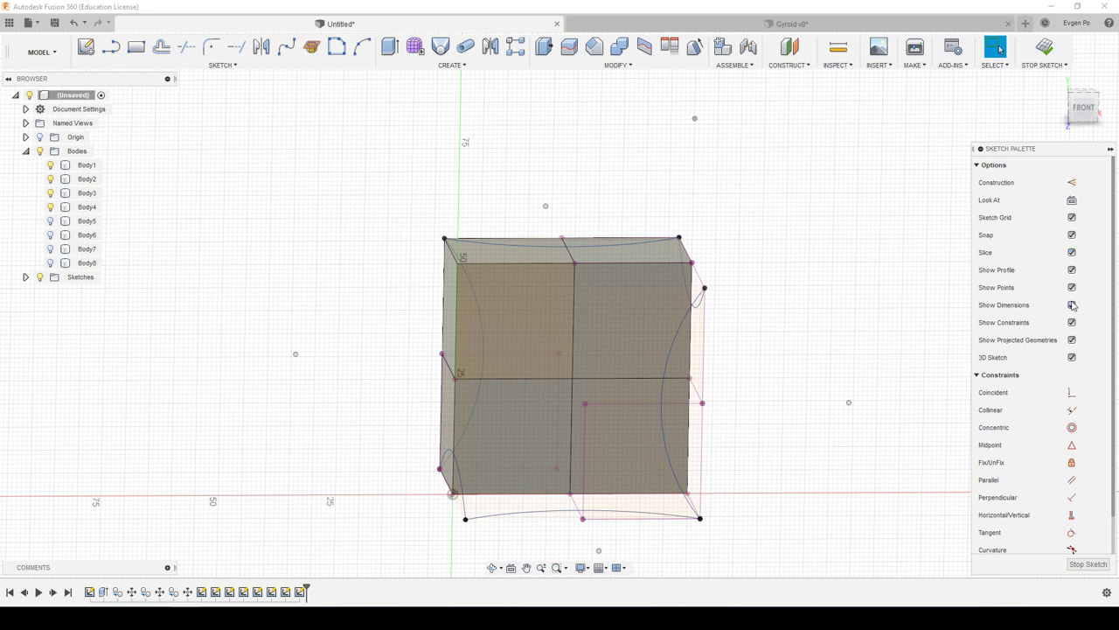
left_click(1086, 123)
middle_click_drag(570, 152, 524, 177, "shift")
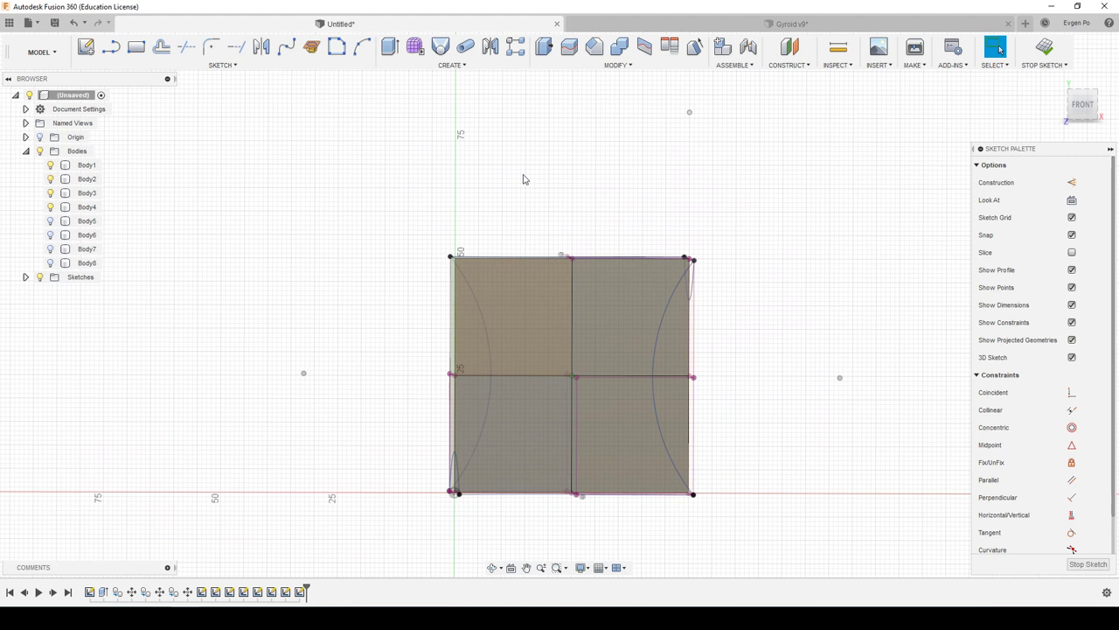
Step: Draw a fit-point spline from the left edge through the square's centre to the right edge
left_click(164, 65)
left_click(209, 186)
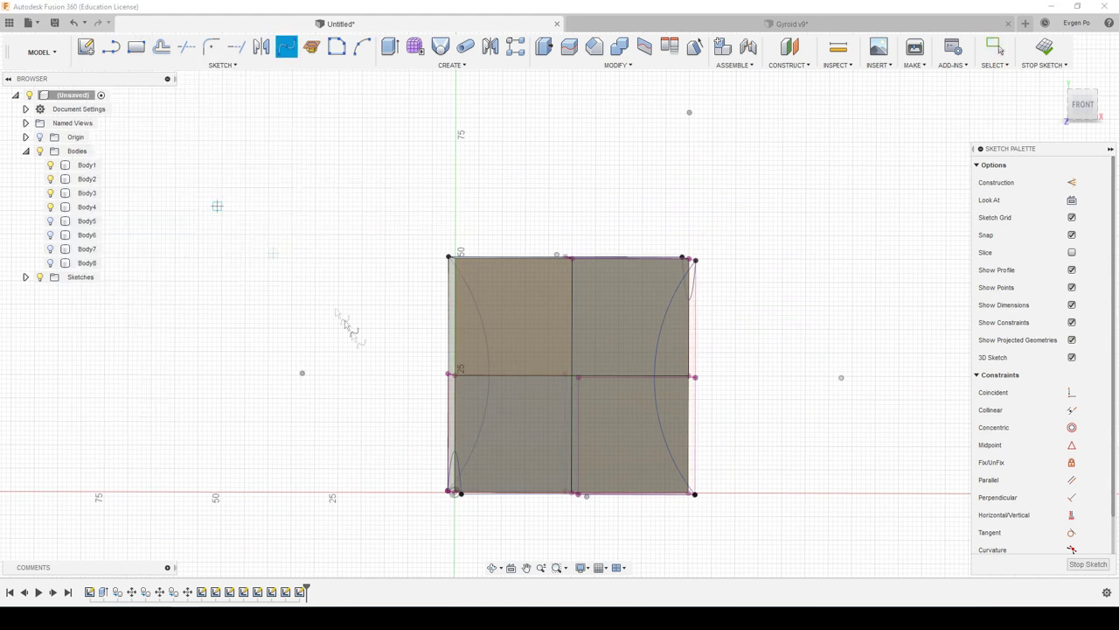
scroll(477, 467, "up", 3)
scroll(446, 448, "up", 2)
left_click(437, 442)
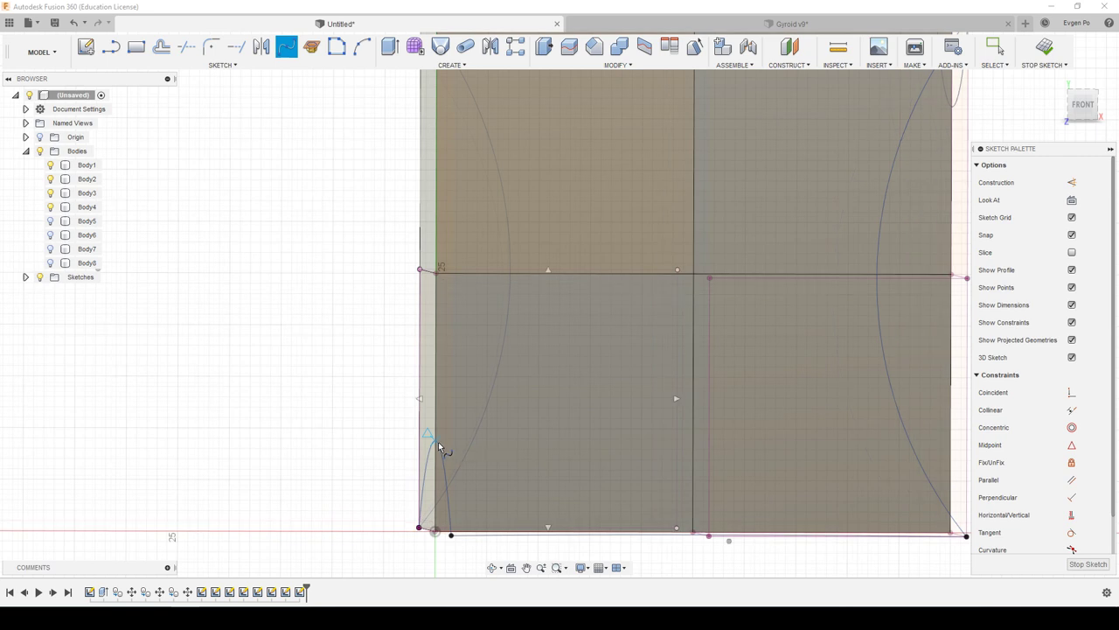
left_click(692, 276)
scroll(695, 280, "down", 3)
scroll(707, 288, "up", 2)
scroll(761, 245, "up", 3)
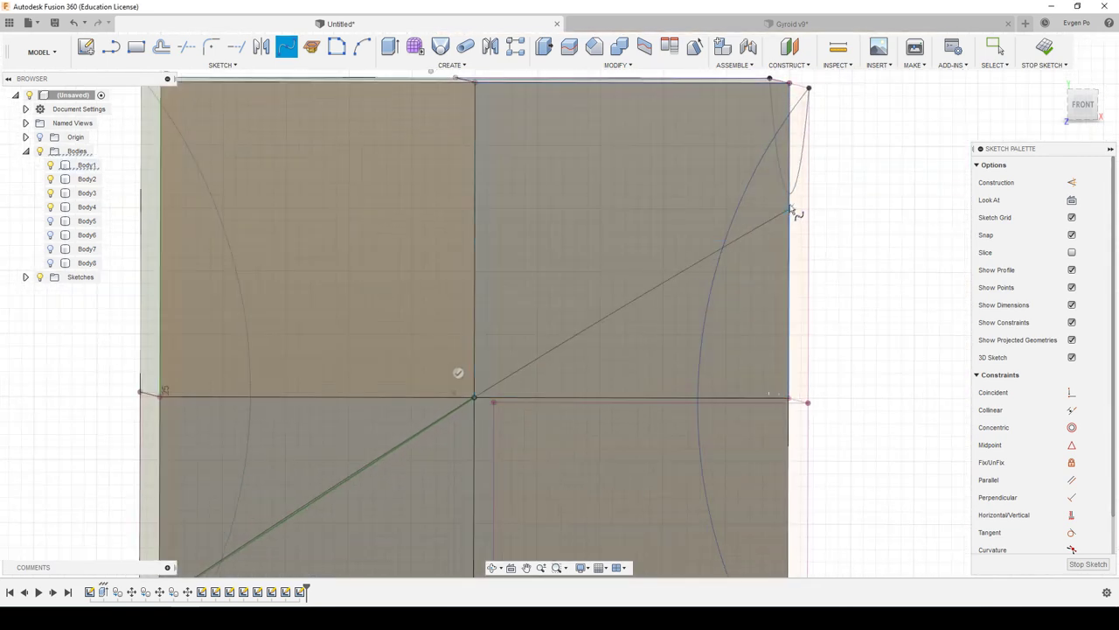
left_click(805, 217)
middle_click_drag(742, 295, 717, 307, "shift")
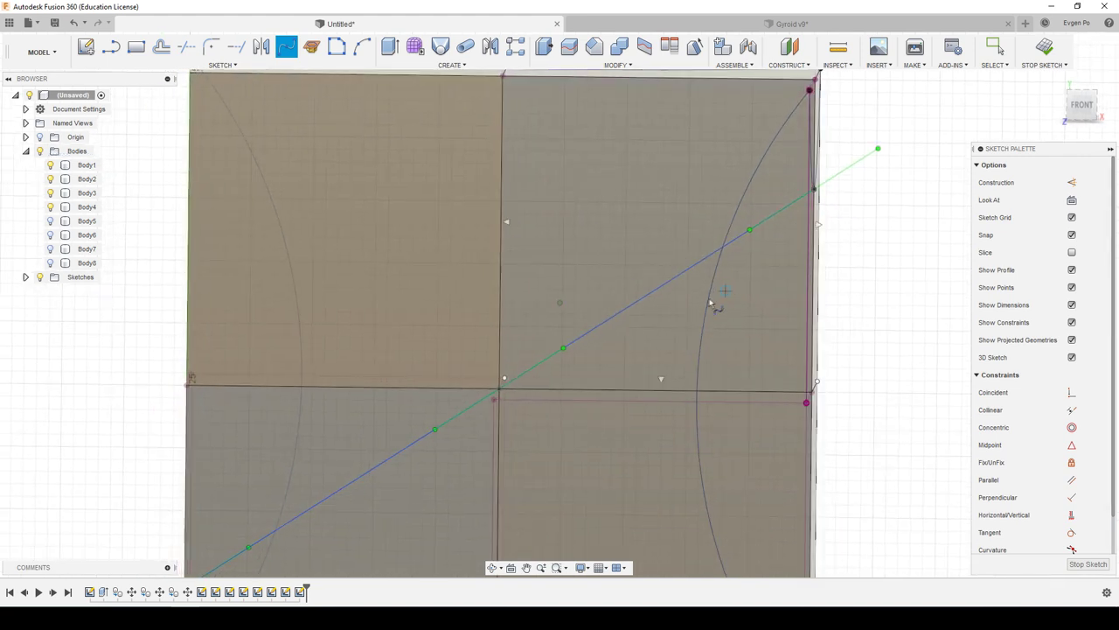
left_click(1083, 107)
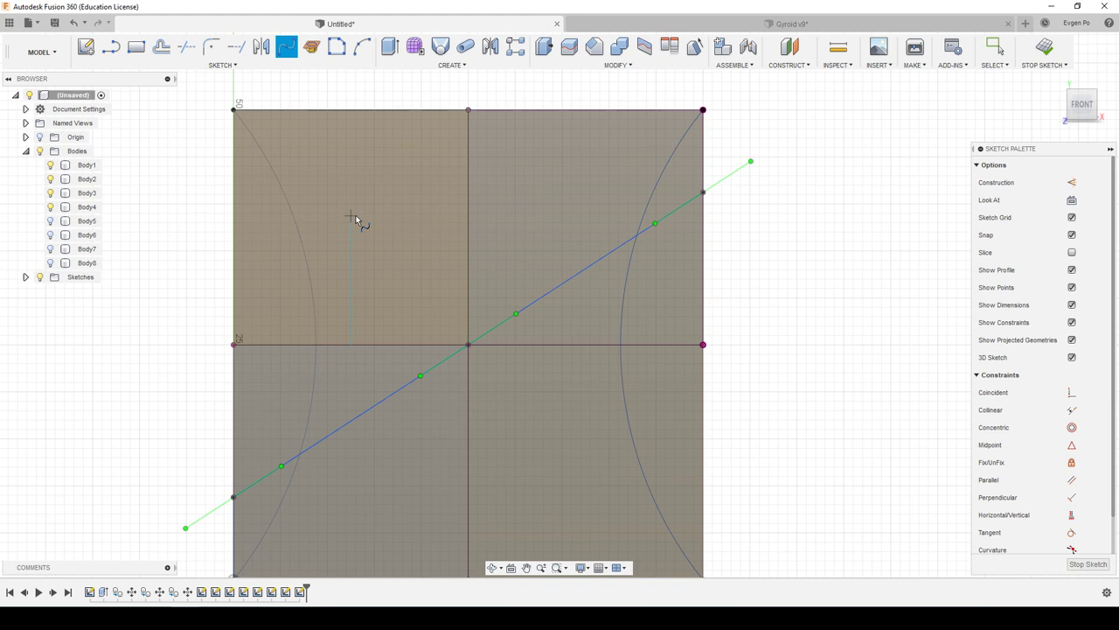
key("Escape")
Step: Constrain the spline's right-end tangent handle to be horizontal
left_click(729, 186)
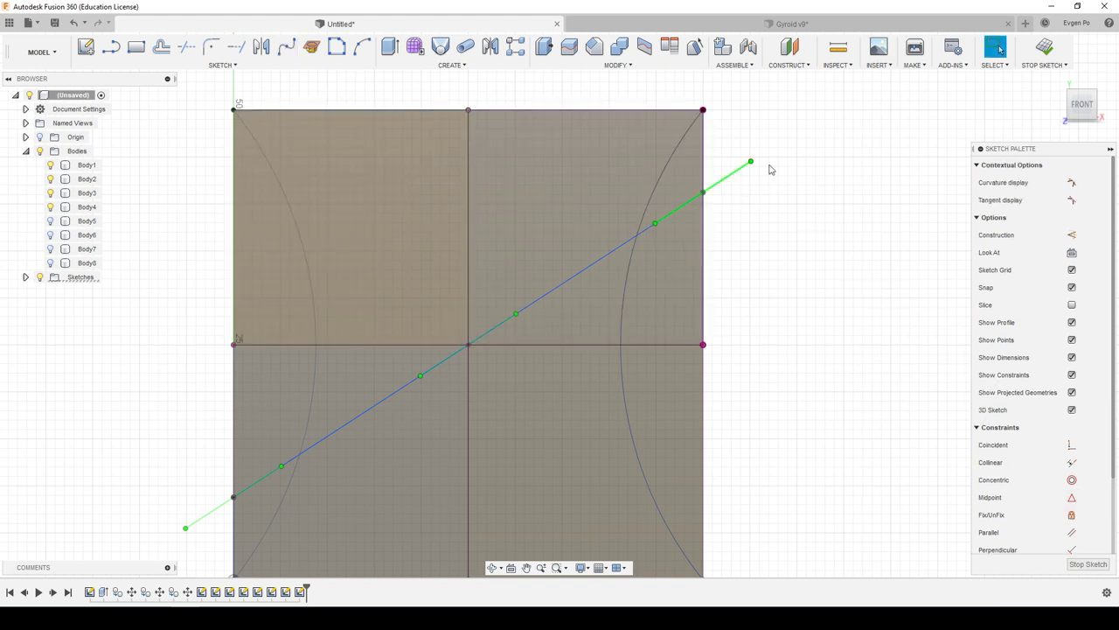
left_click_drag(750, 161, 759, 187)
left_click(748, 187)
scroll(1090, 519, "down", 1)
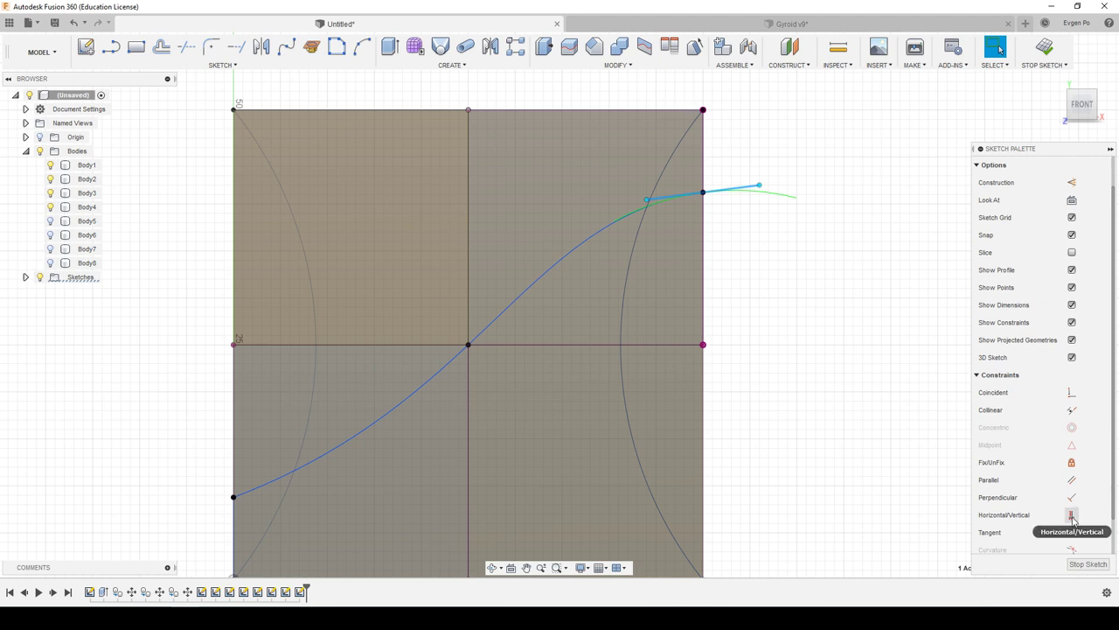
left_click(1072, 516)
scroll(841, 294, "down", 2)
scroll(425, 437, "up", 1)
scroll(420, 437, "up", 1)
Step: Constrain the spline's lower-left tangent handle to be horizontal as well
left_click(420, 434)
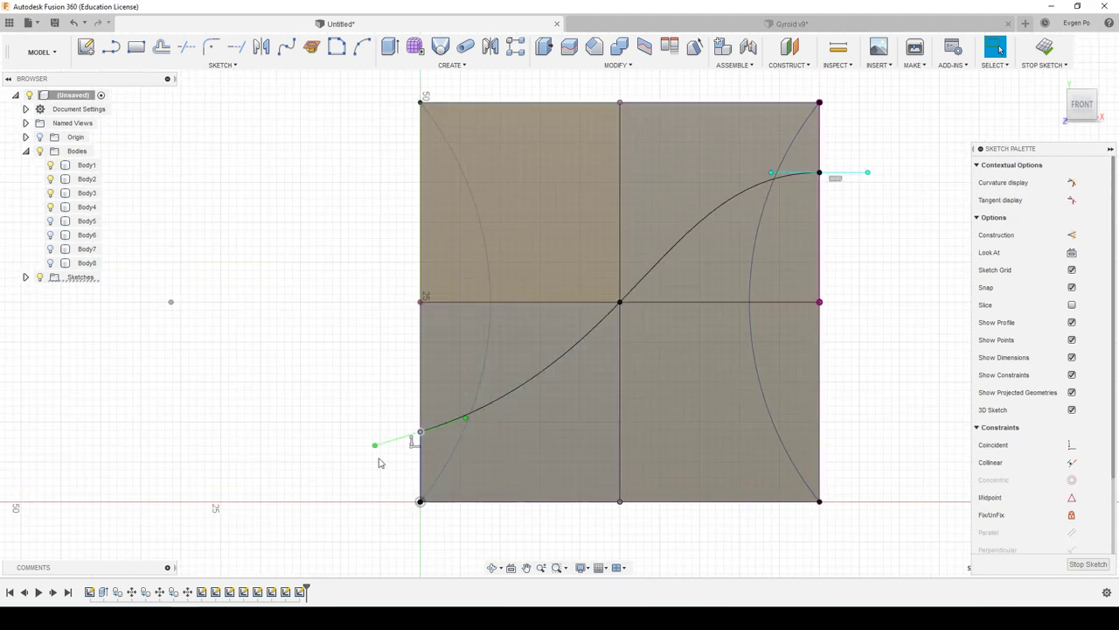
left_click_drag(376, 444, 378, 442)
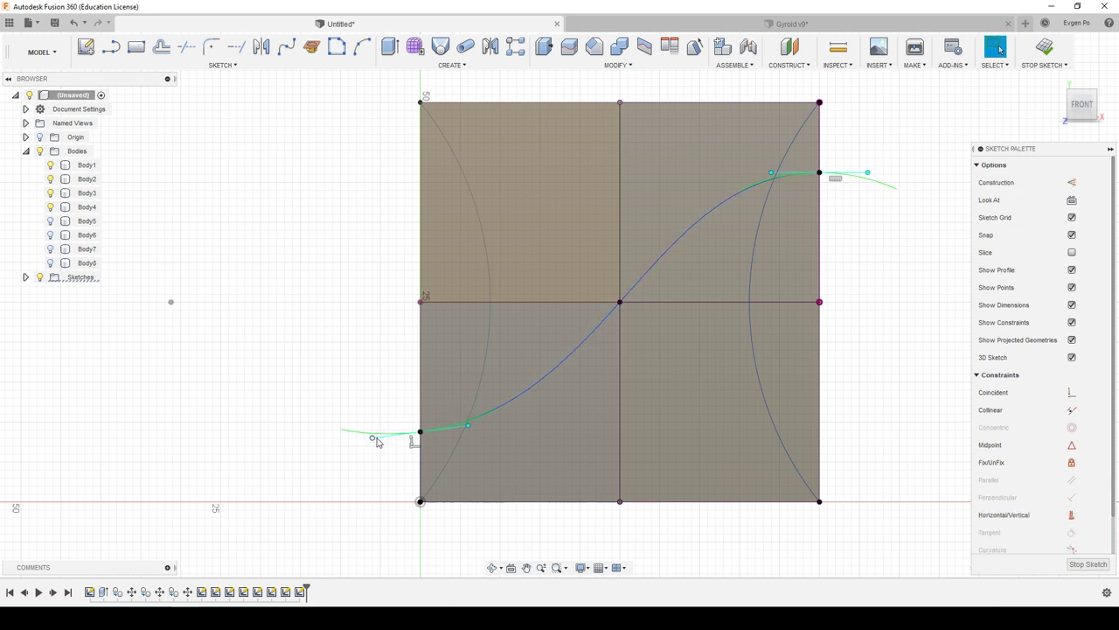
left_click(383, 440)
scroll(1084, 486, "down", 2)
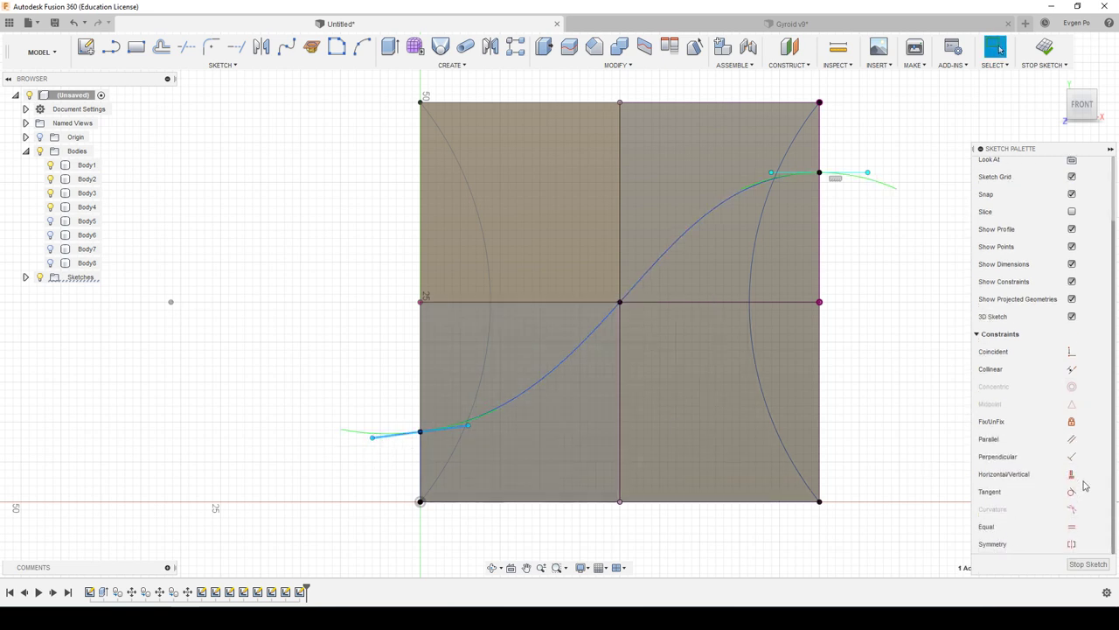
left_click(1072, 476)
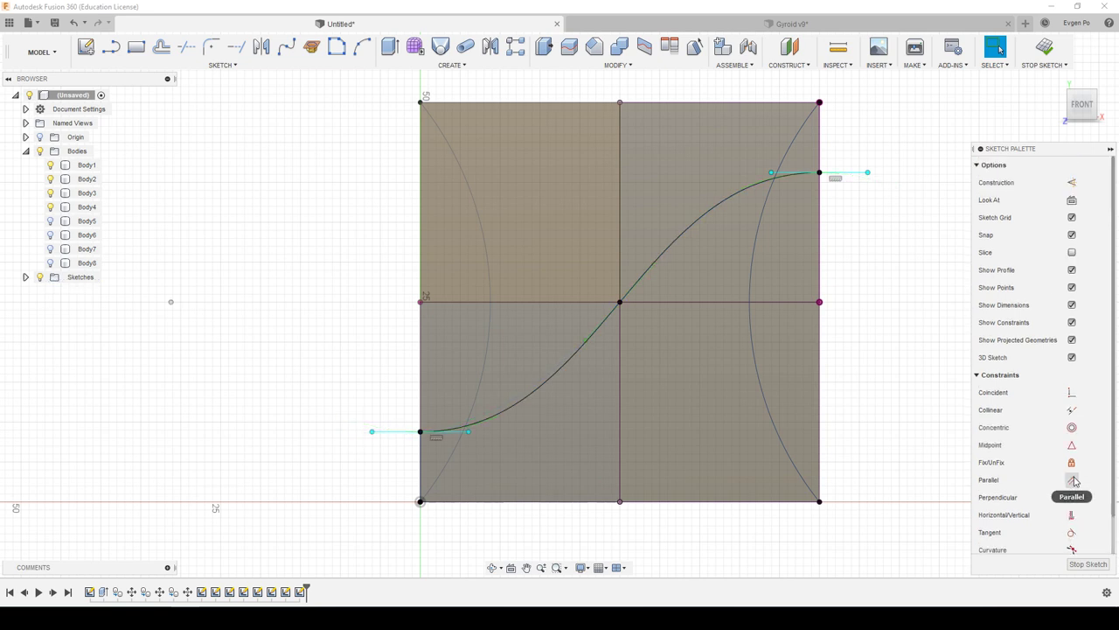
Step: Finish the sketch and show Body6, Body7 and Body8 again
key("F5")
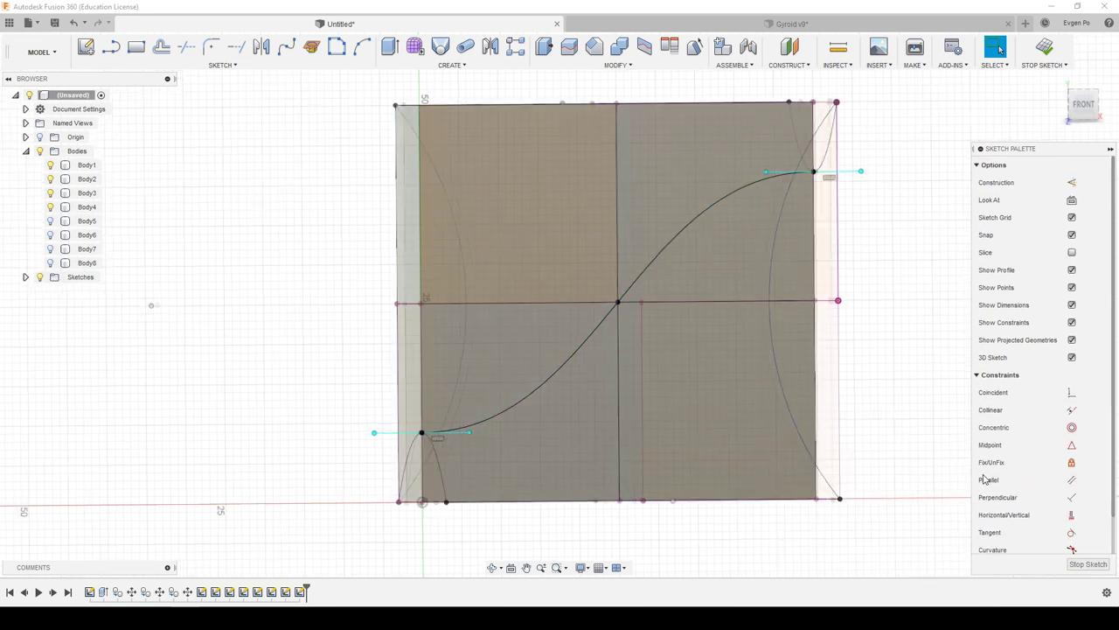
left_click(1088, 565)
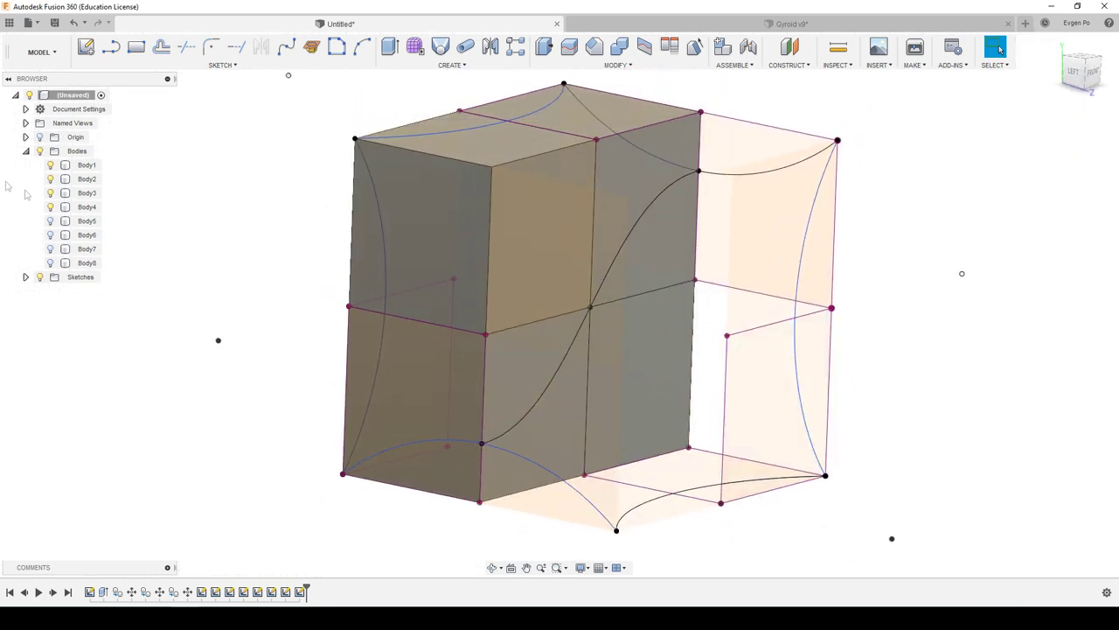
left_click(52, 234)
left_click(50, 248)
left_click(51, 262)
mouse_move(263, 262)
middle_mouse_down("shift")
mouse_move(374, 256)
mouse_move(476, 279)
middle_mouse_up("shift")
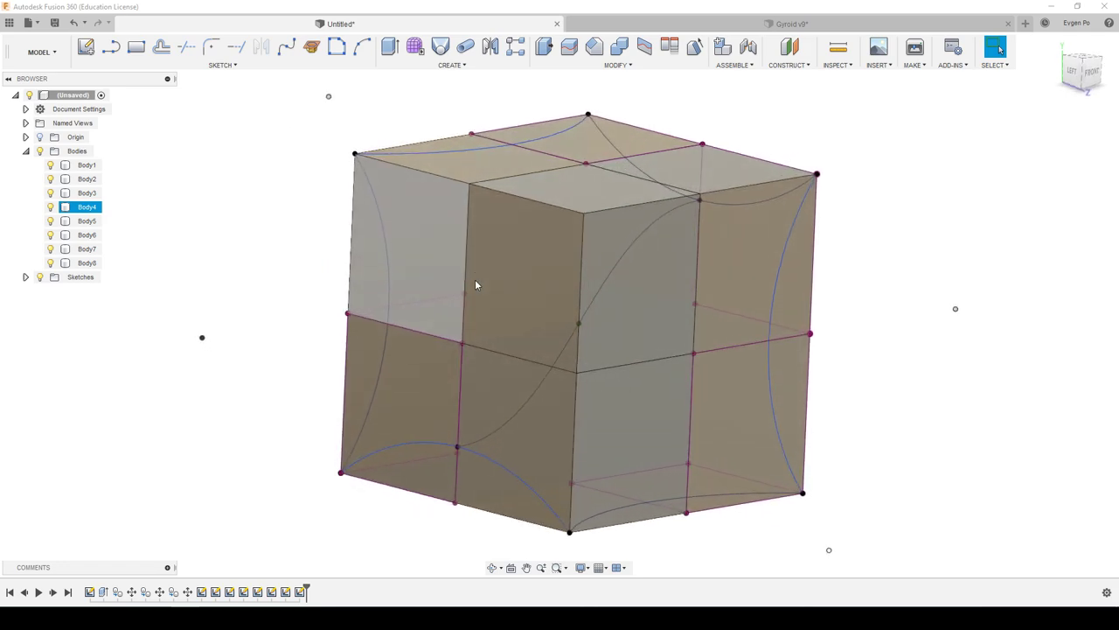
Step: Orbit the cube, select its faces, and hide the upper front-left body
left_click(476, 279)
middle_click_drag(475, 279, 588, 256, "shift")
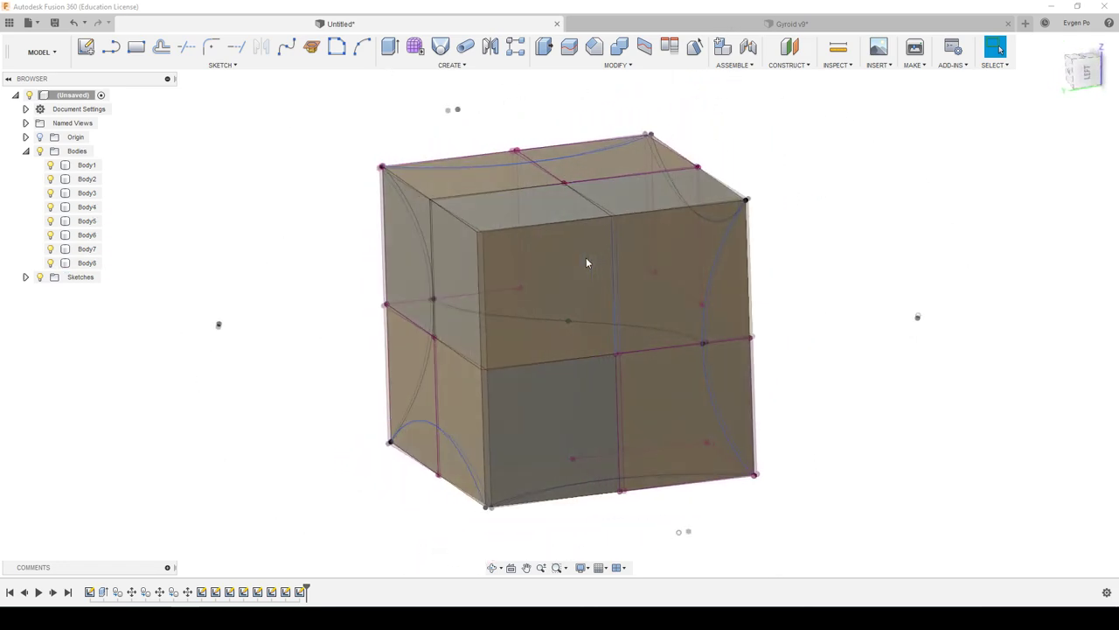
middle_click_drag(587, 263, 440, 453, "shift")
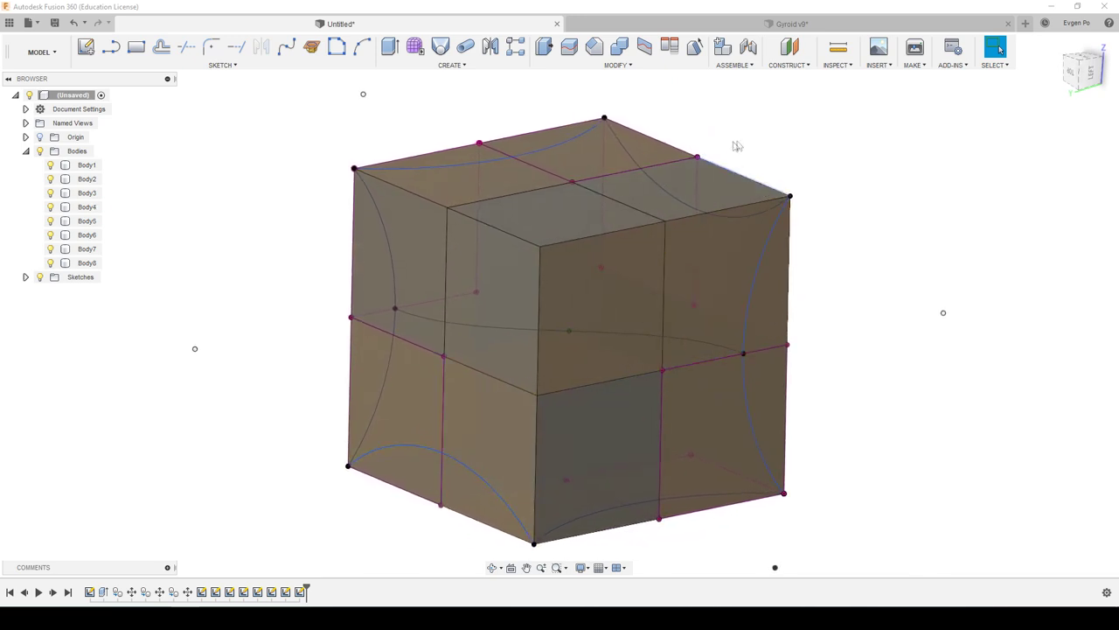
left_click(571, 284)
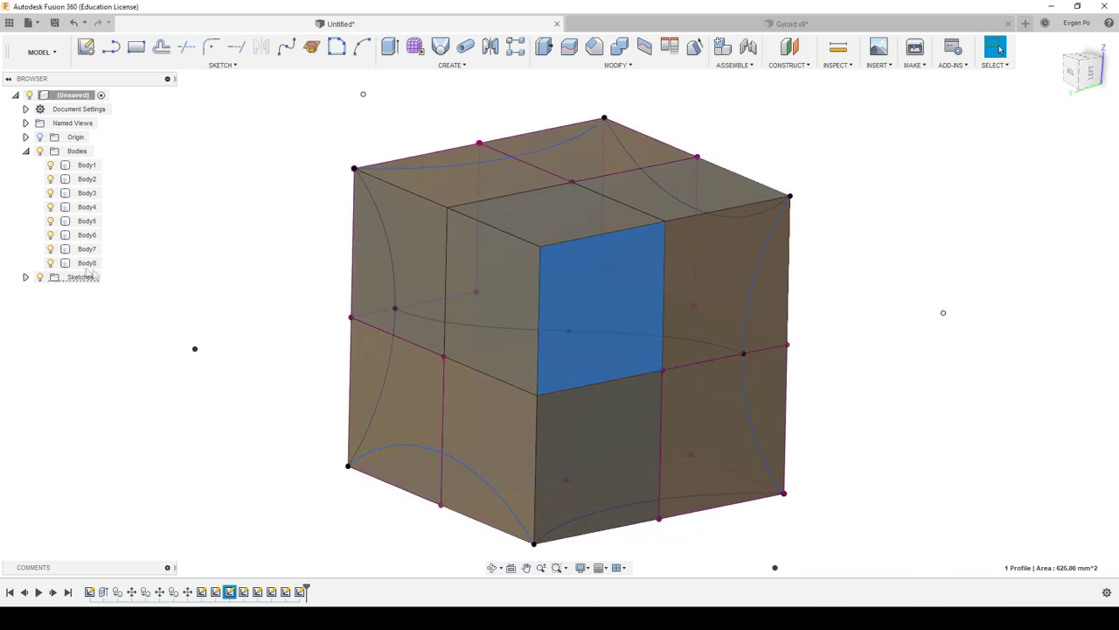
left_click(537, 220)
left_click(50, 220)
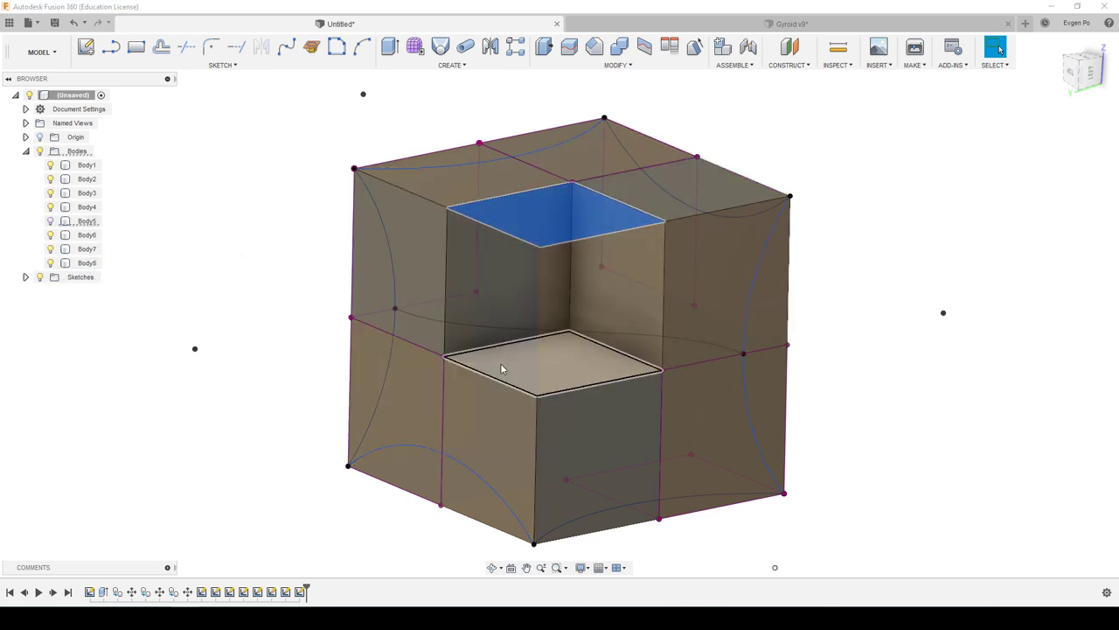
left_click(510, 407)
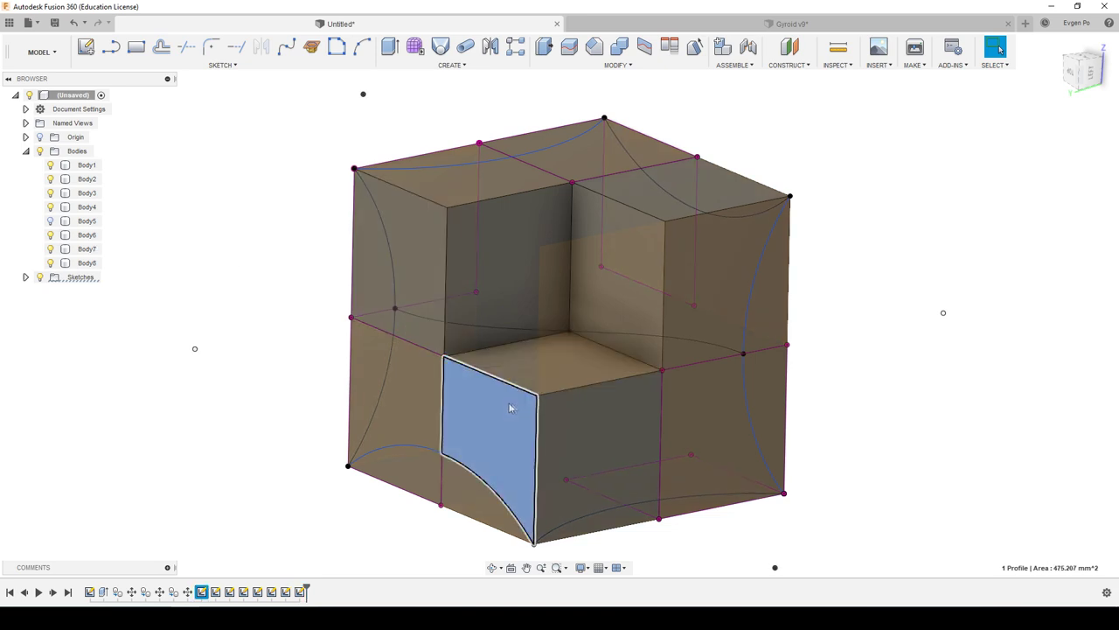
Step: Toggle body visibility to inspect inner faces, leaving the lower front body and Body1 hidden
left_click(50, 204)
left_click(49, 195)
left_click(50, 194)
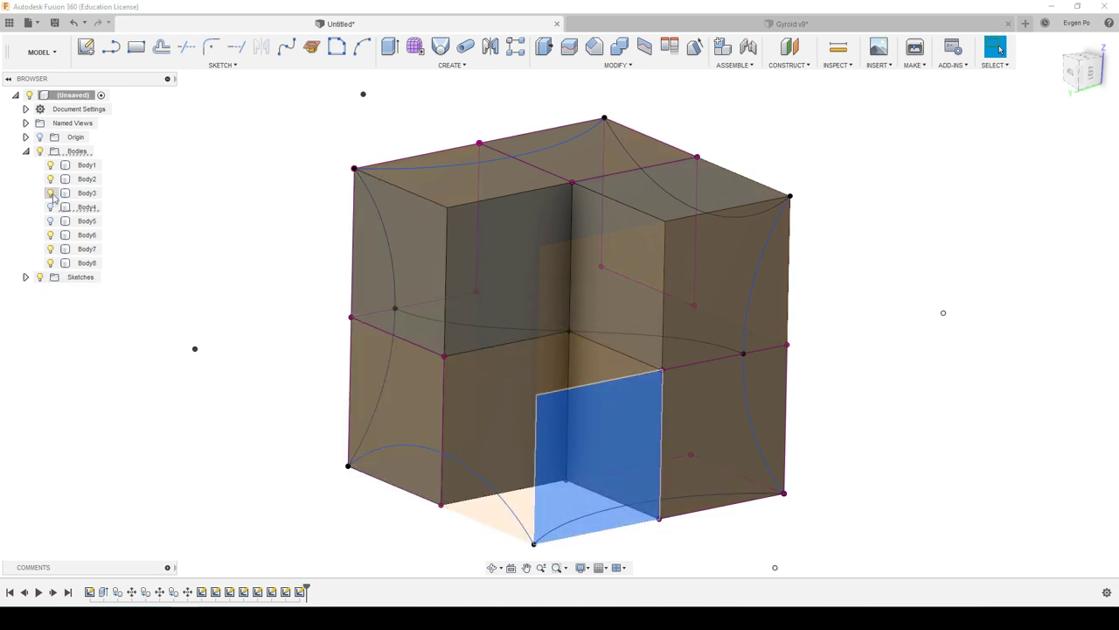
left_click(49, 179)
left_click(50, 179)
left_click(50, 165)
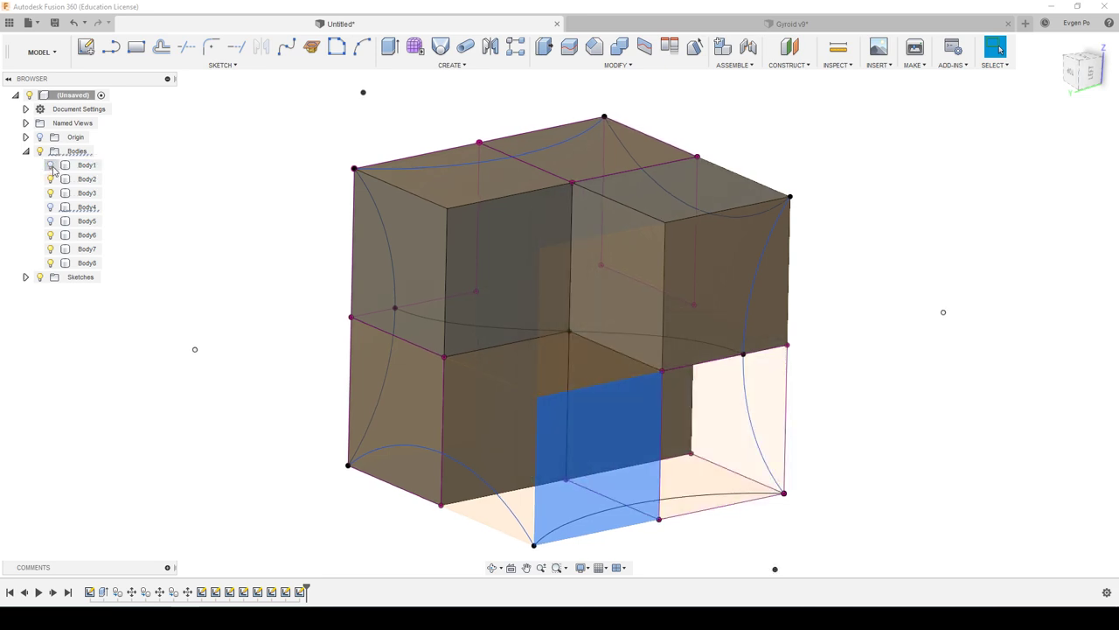
left_click(50, 235)
left_click(50, 235)
left_click(50, 249)
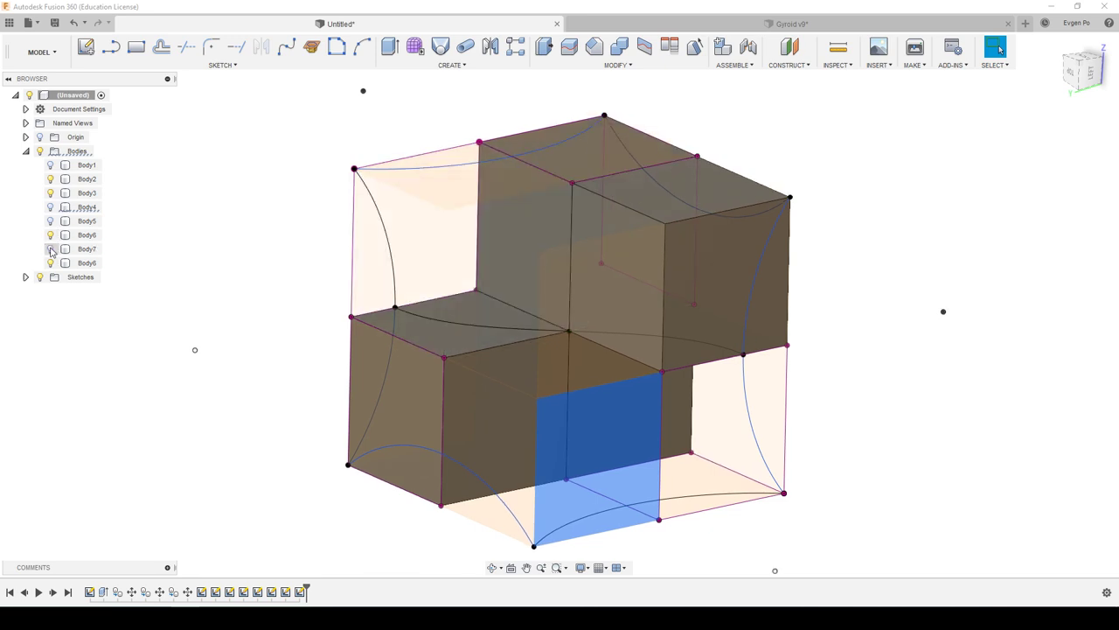
left_click(50, 249)
Step: Hide the upper right-back body and start a new sketch on the upper-left front face
left_click(49, 263)
left_click(1032, 306)
mouse_move(1032, 306)
middle_mouse_down("shift")
mouse_move(992, 307)
mouse_move(1004, 265)
middle_mouse_up("shift")
left_click(495, 245)
left_click(86, 48)
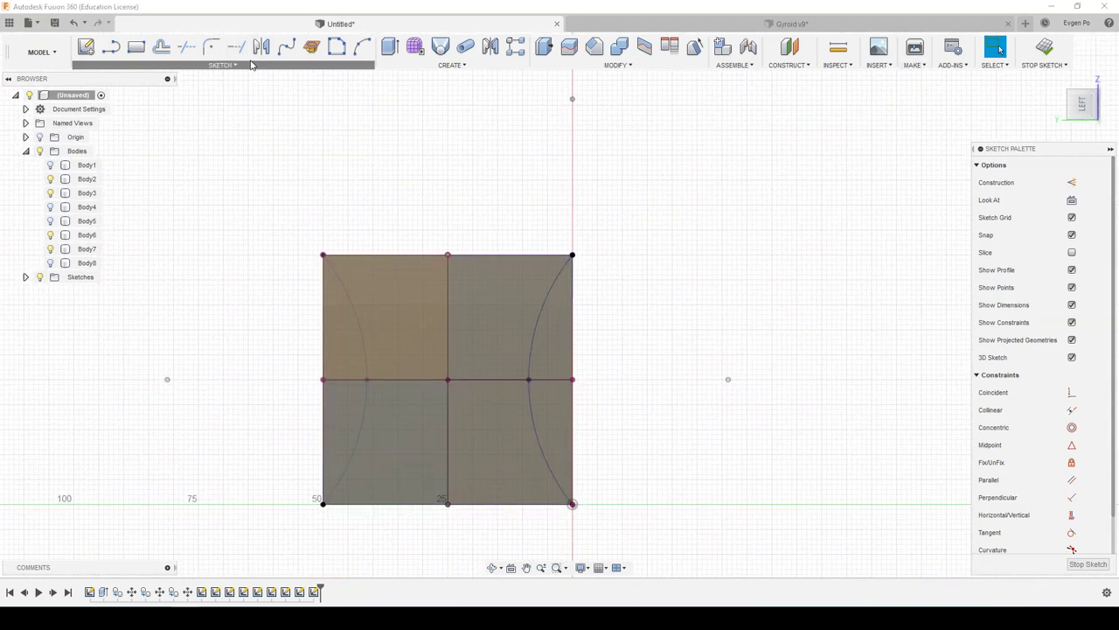
Step: Draw a fit-point spline across the inner face and finish it at its end point
left_click(222, 65)
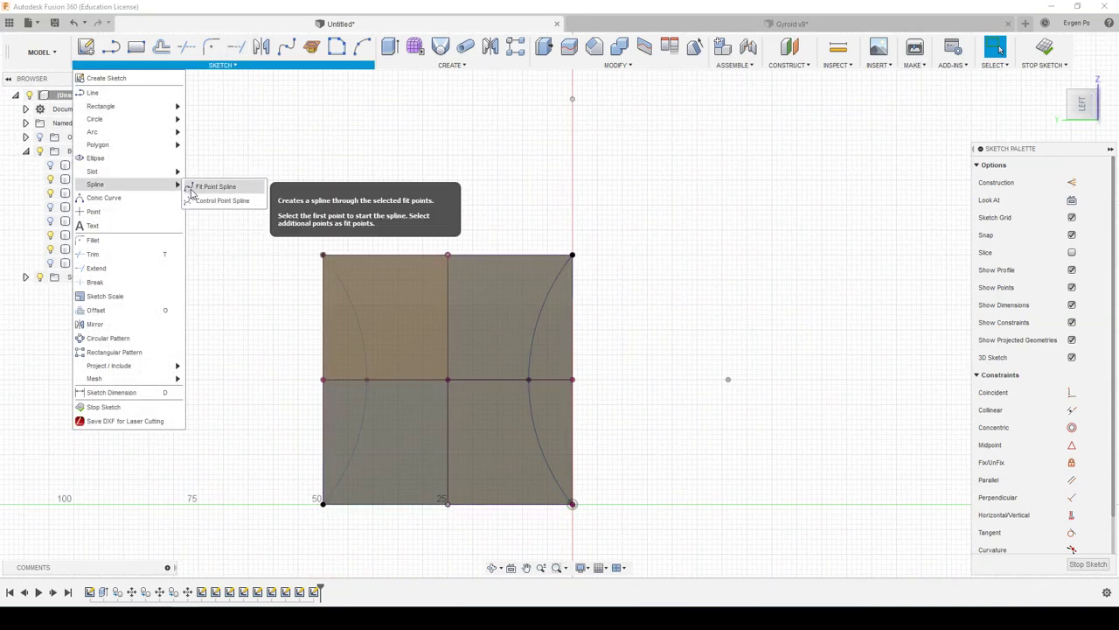
left_click(211, 186)
middle_click_drag(376, 332, 333, 465, "shift")
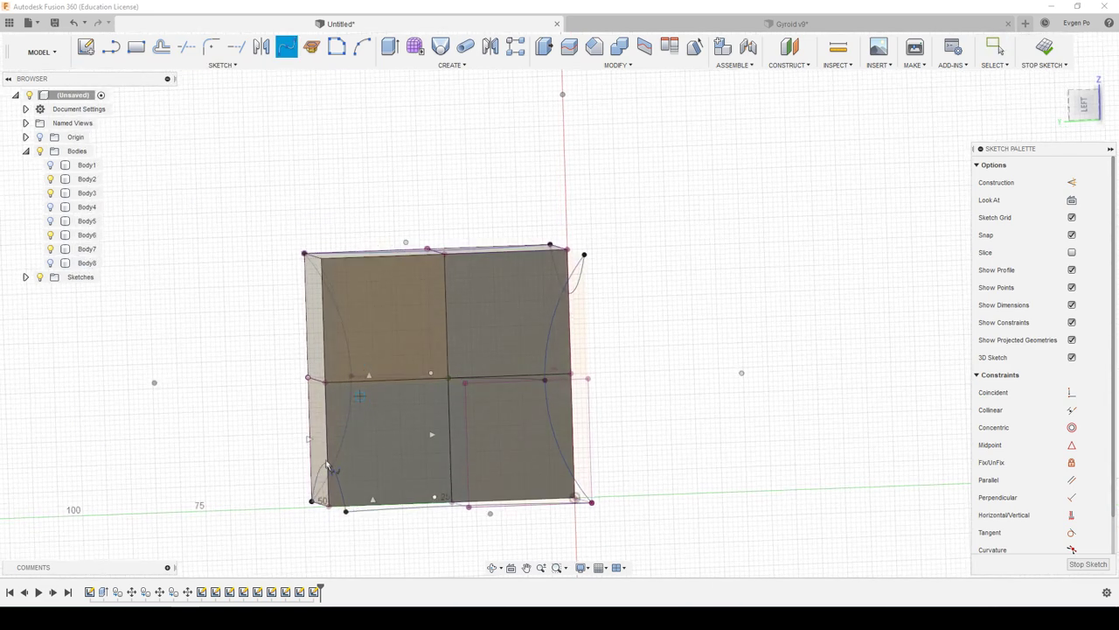
scroll(325, 469, "up", 6)
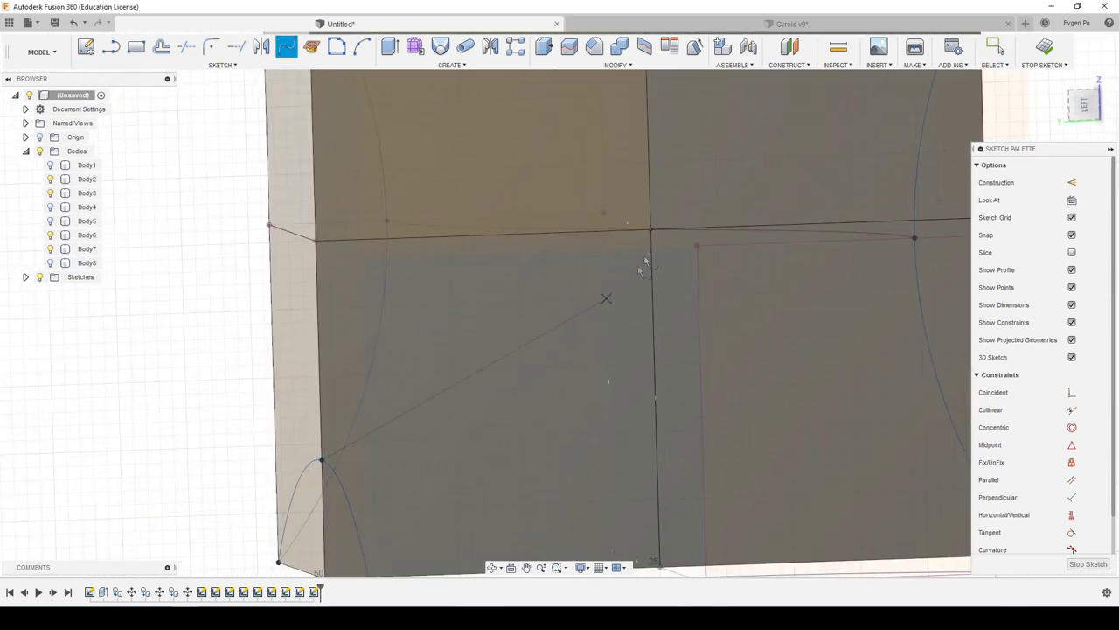
scroll(446, 376, "down", 5)
scroll(455, 352, "up", 3)
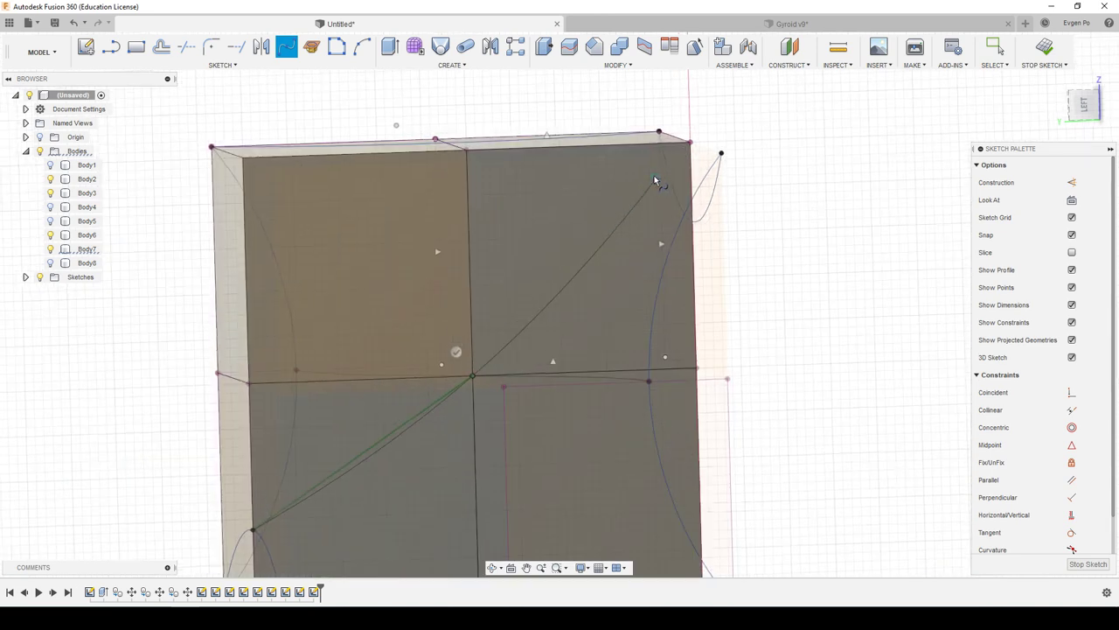
scroll(695, 226, "up", 2)
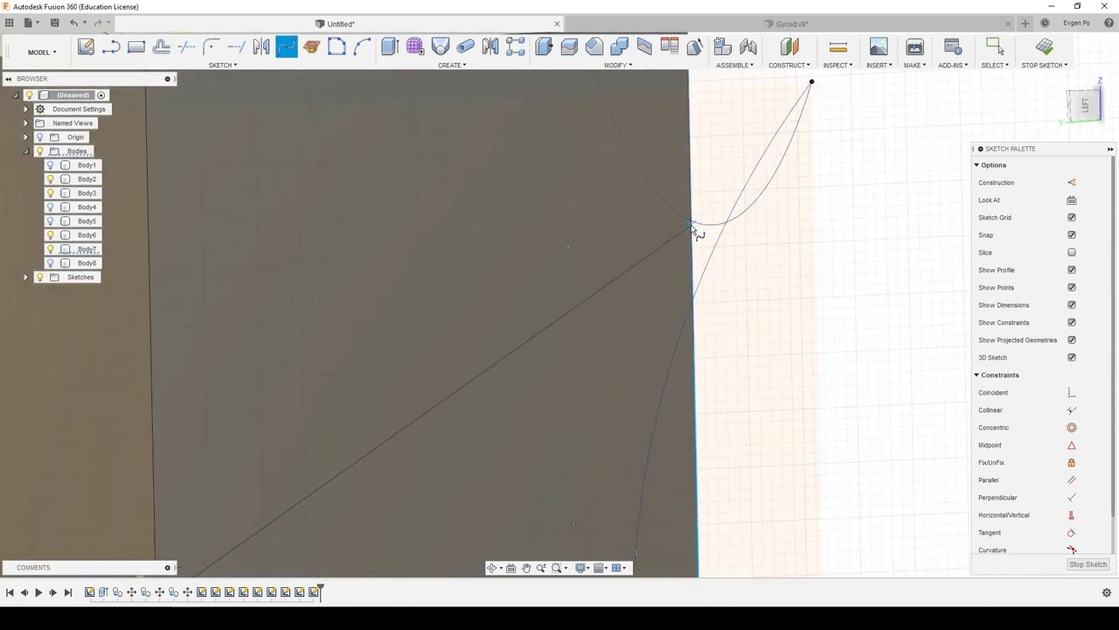
left_click(707, 243)
scroll(691, 241, "down", 1)
scroll(684, 242, "down", 2)
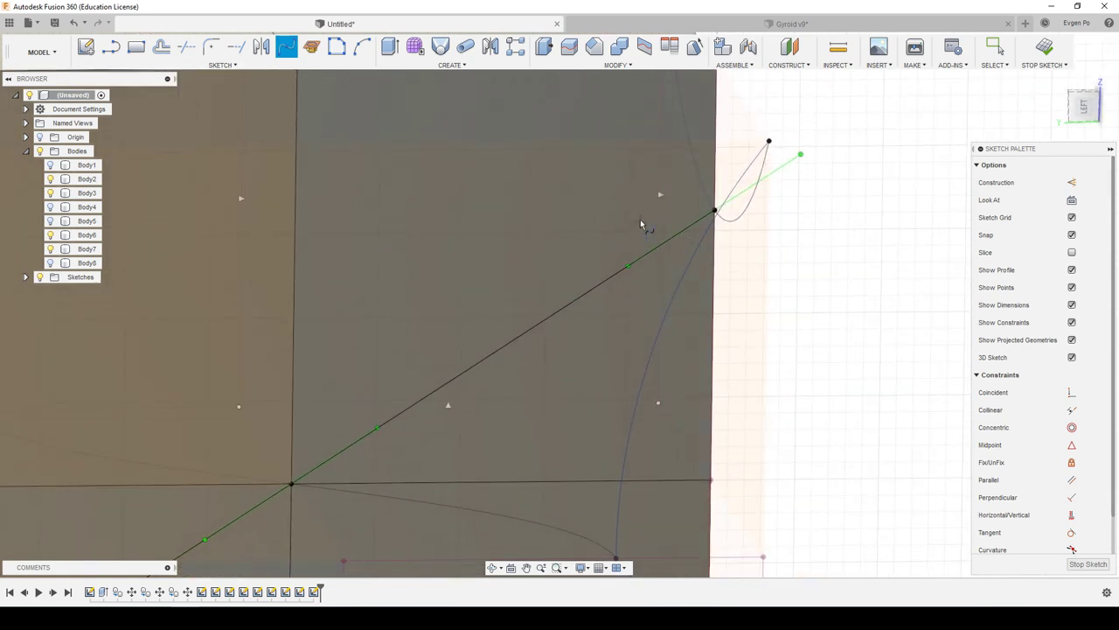
key("Escape")
scroll(699, 231, "down", 3)
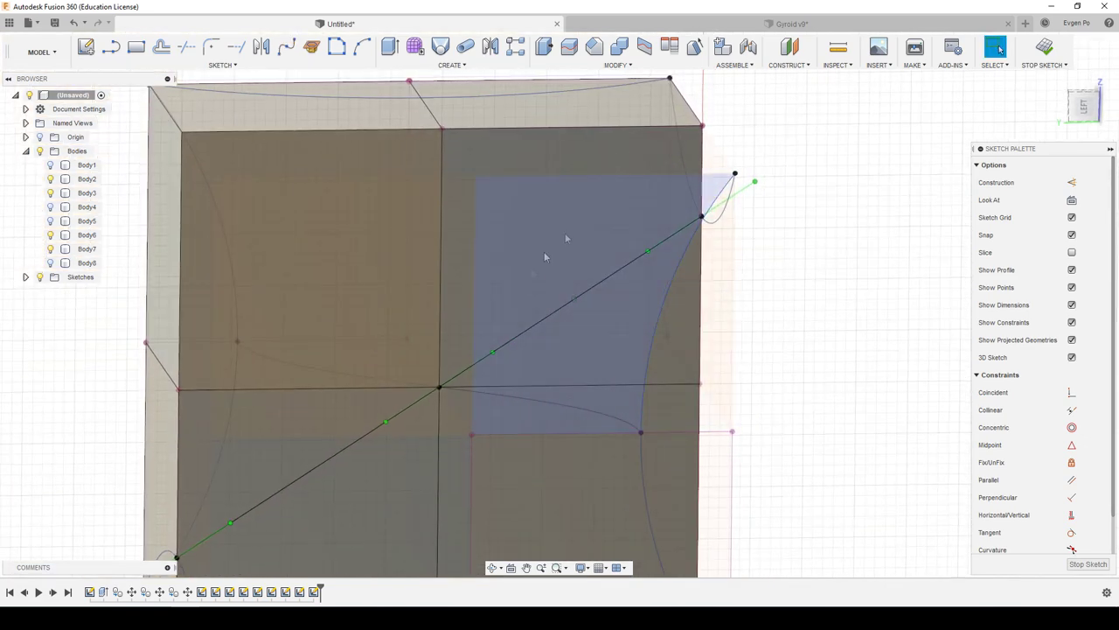
scroll(743, 188, "down", 1)
Step: Tilt the spline's right-end tangent handle and constrain it horizontal
left_click_drag(758, 171, 764, 185)
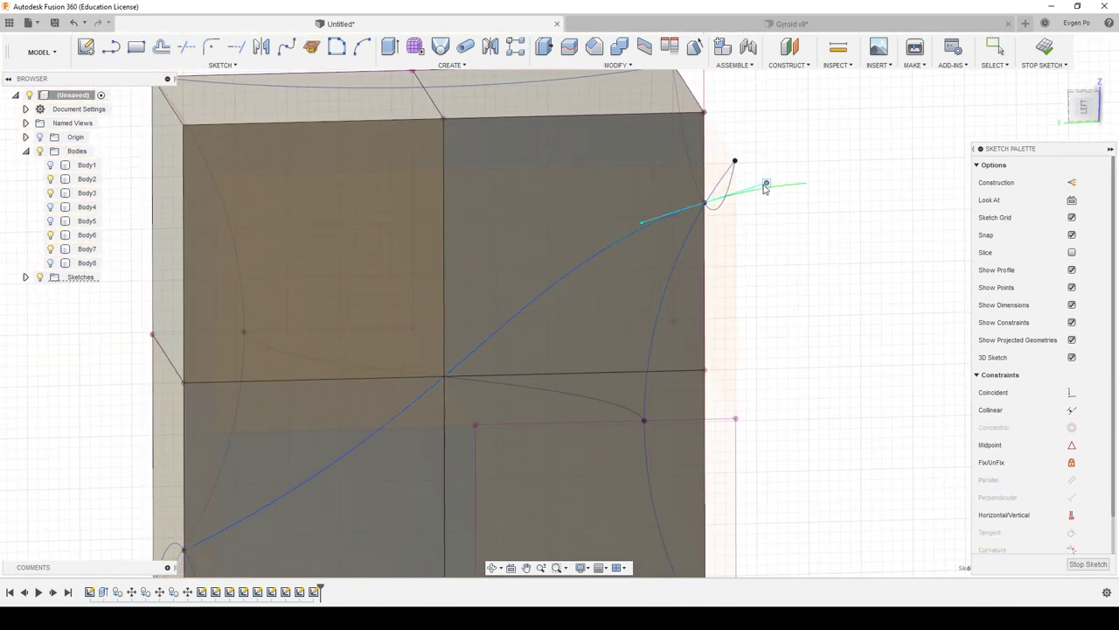
scroll(1033, 473, "down", 1)
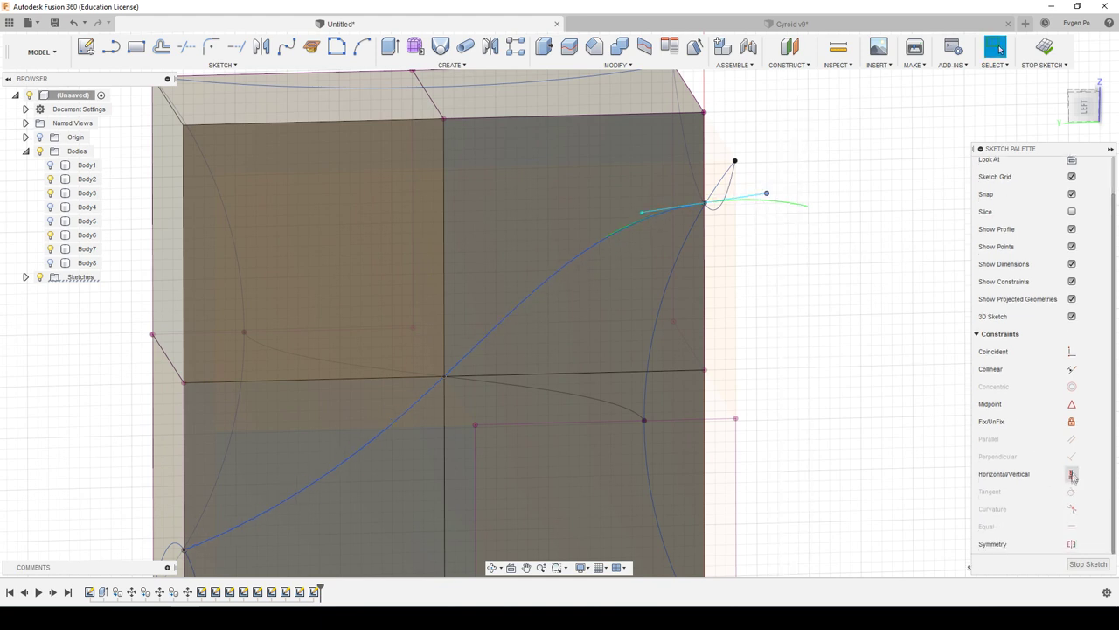
mouse_move(693, 174)
middle_mouse_down("shift")
mouse_move(715, 190)
mouse_move(726, 179)
middle_mouse_up("shift")
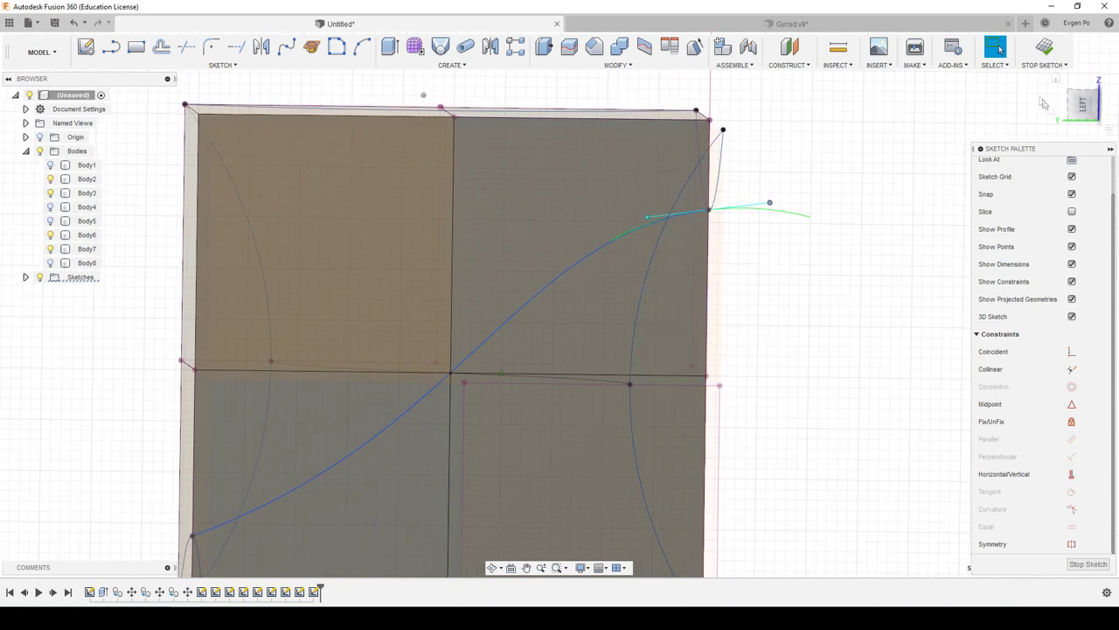
middle_click_drag(659, 167, 720, 157, "shift")
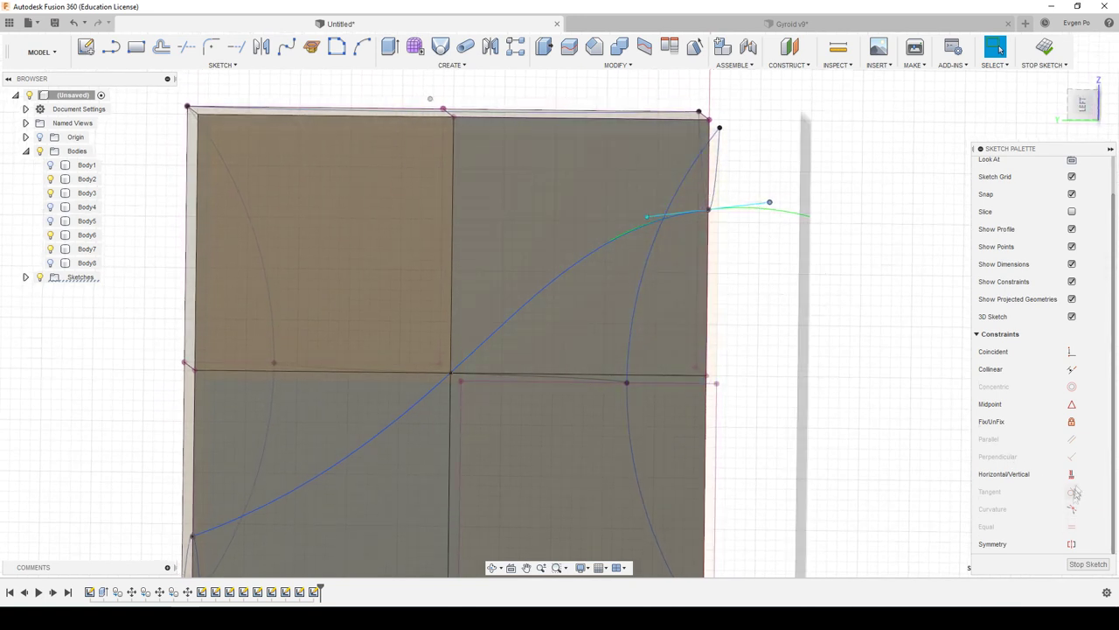
left_click(1072, 474)
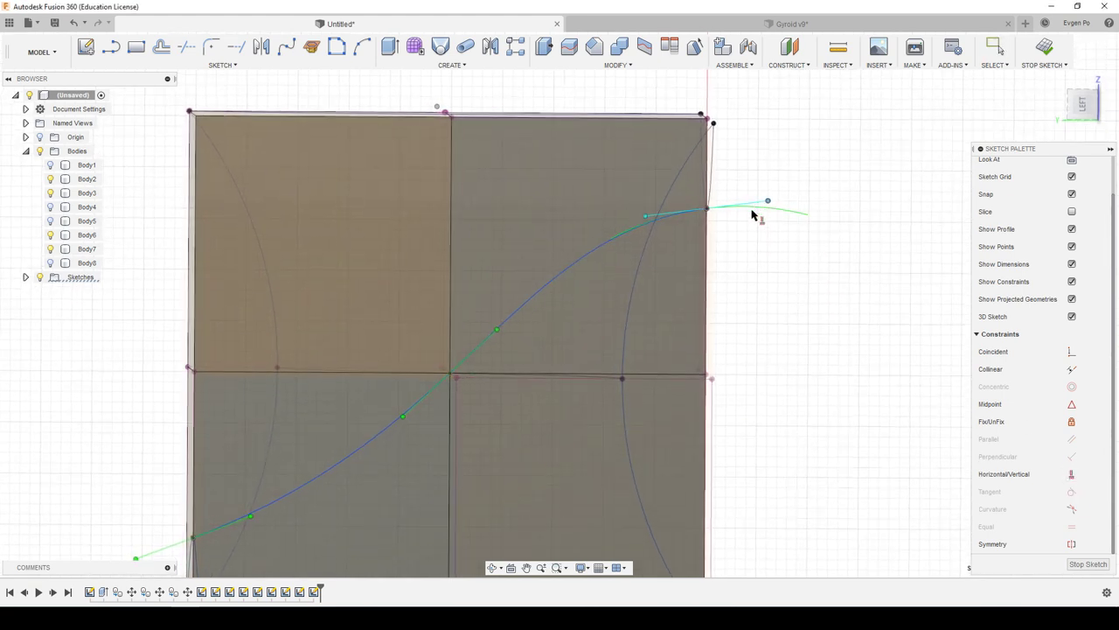
scroll(739, 219, "up", 2)
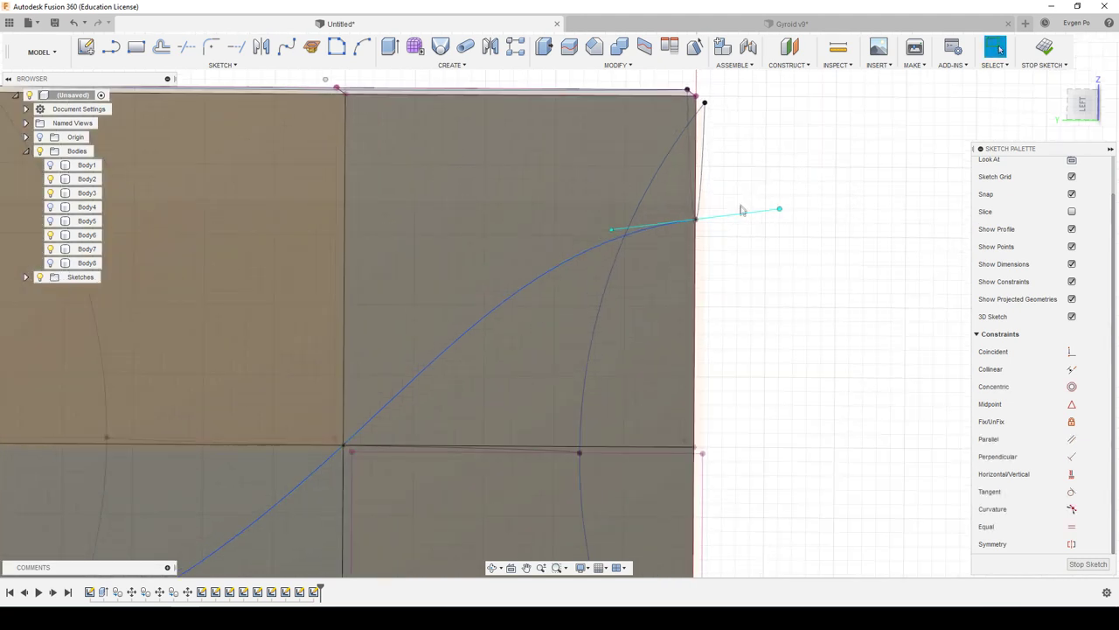
left_click(745, 219)
scroll(1090, 528, "down", 2)
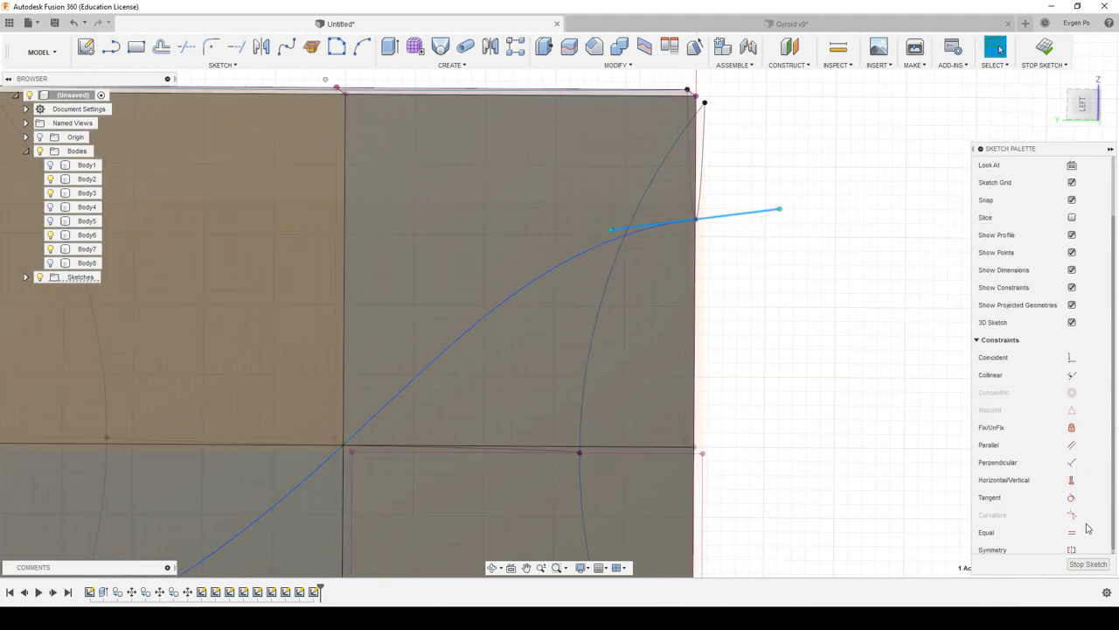
left_click(1073, 483)
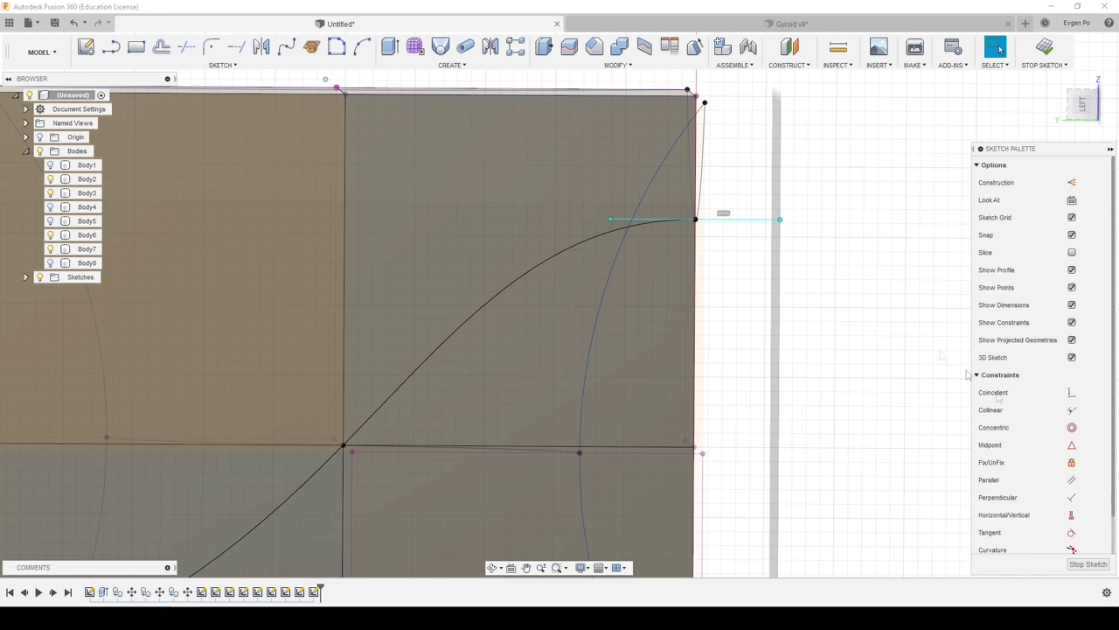
scroll(892, 320, "down", 5)
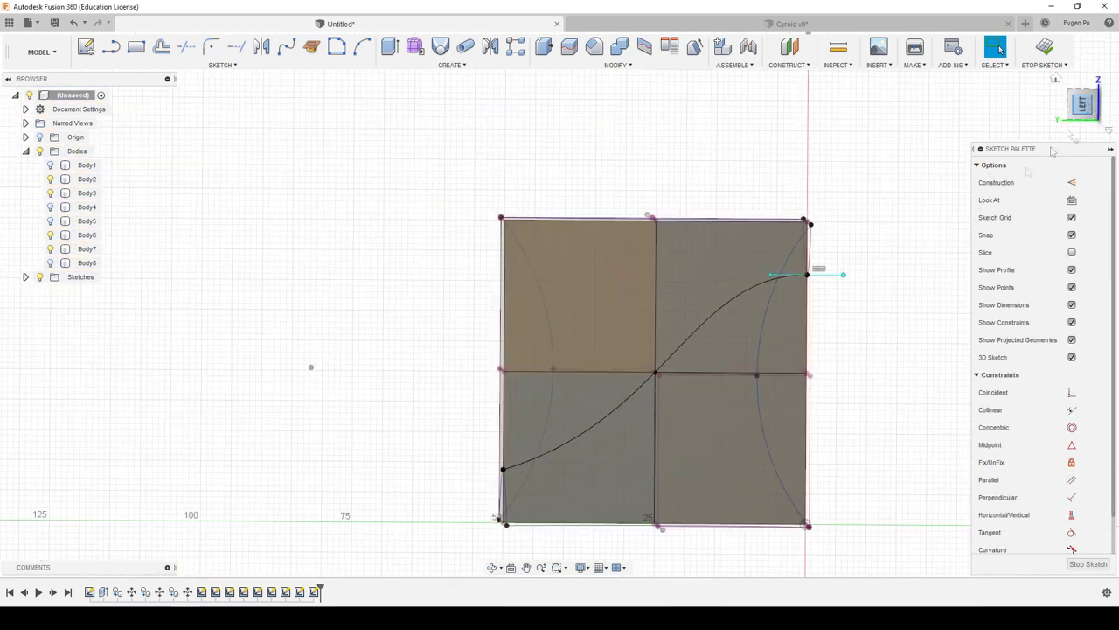
Step: Tilt the lower-left tangent handle and apply a Horizontal/Vertical constraint to it
scroll(503, 470, "up", 3)
left_click(498, 465)
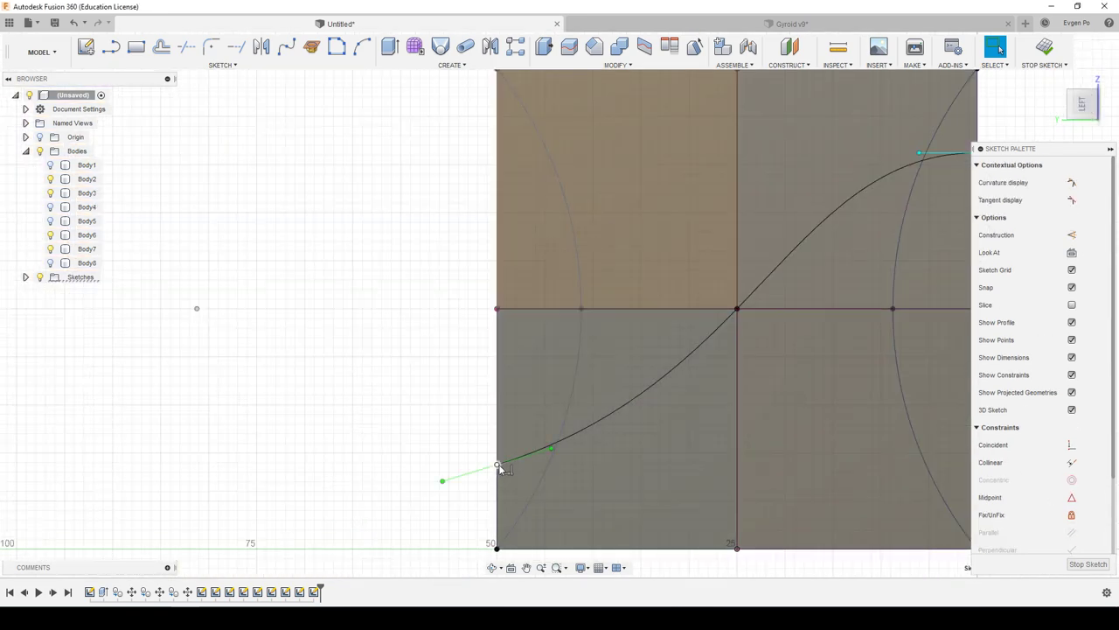
scroll(468, 484, "up", 2)
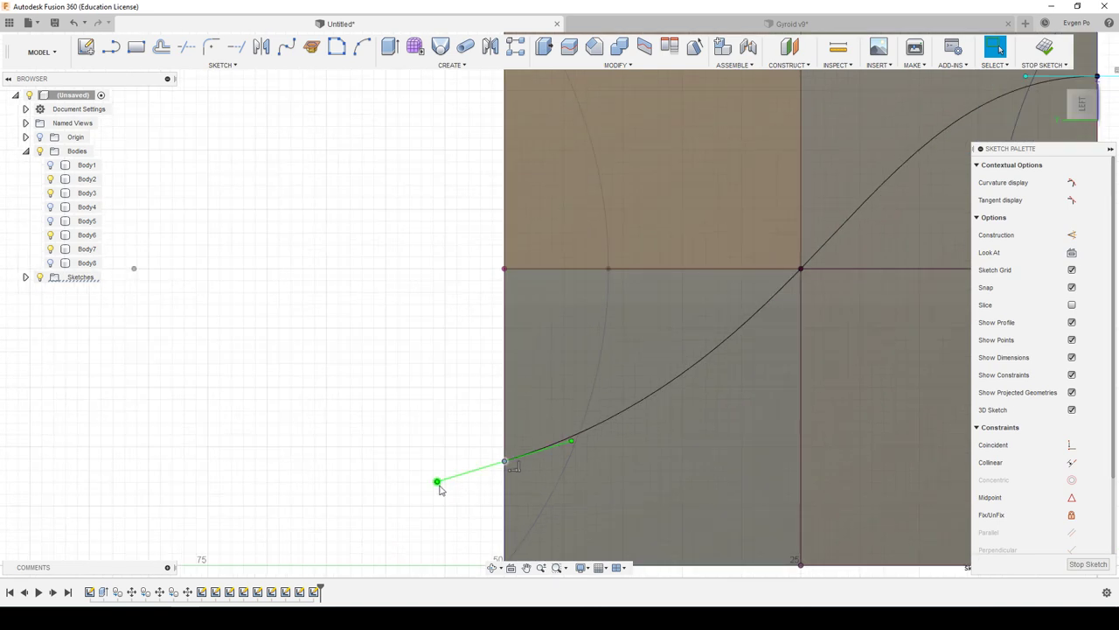
left_click_drag(437, 482, 479, 509)
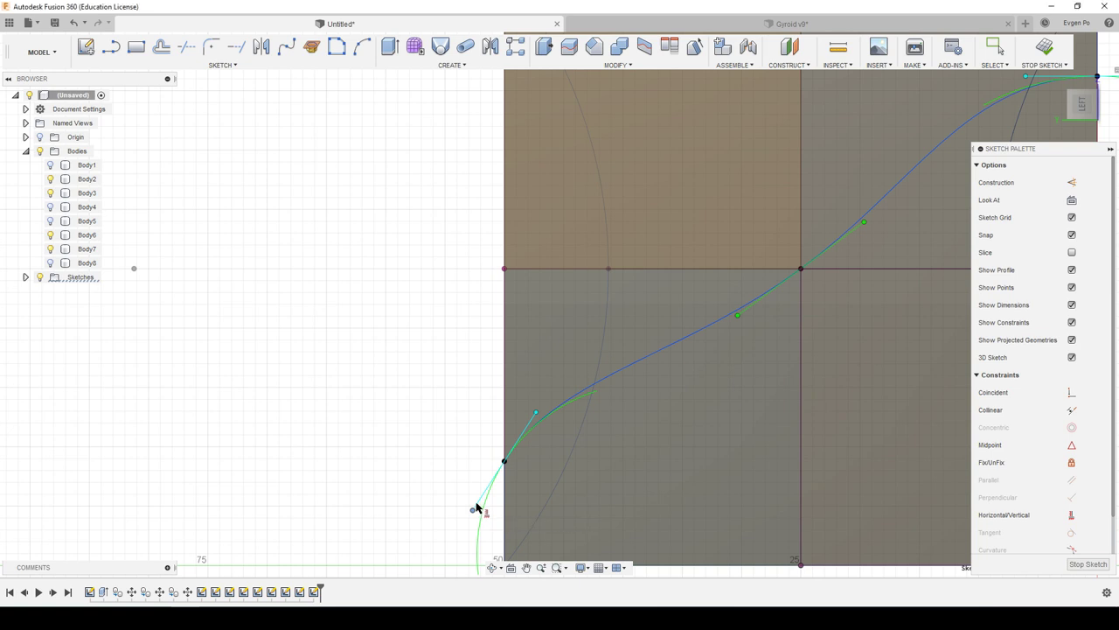
scroll(484, 393, "down", 2)
middle_click_drag(484, 393, 437, 404, "shift")
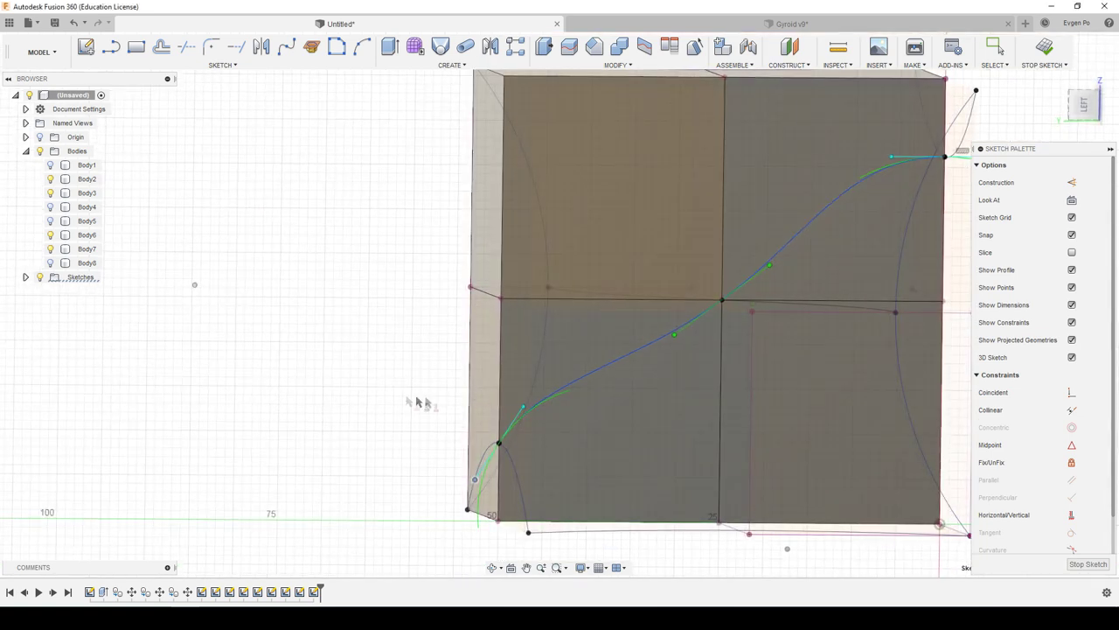
left_click(487, 464)
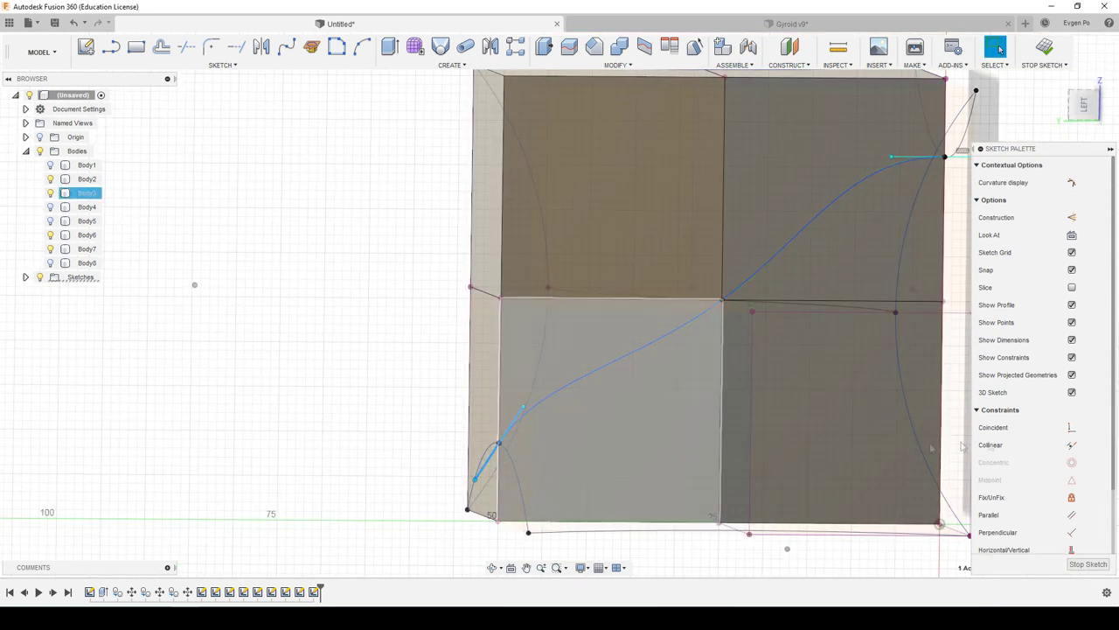
left_click(1072, 549)
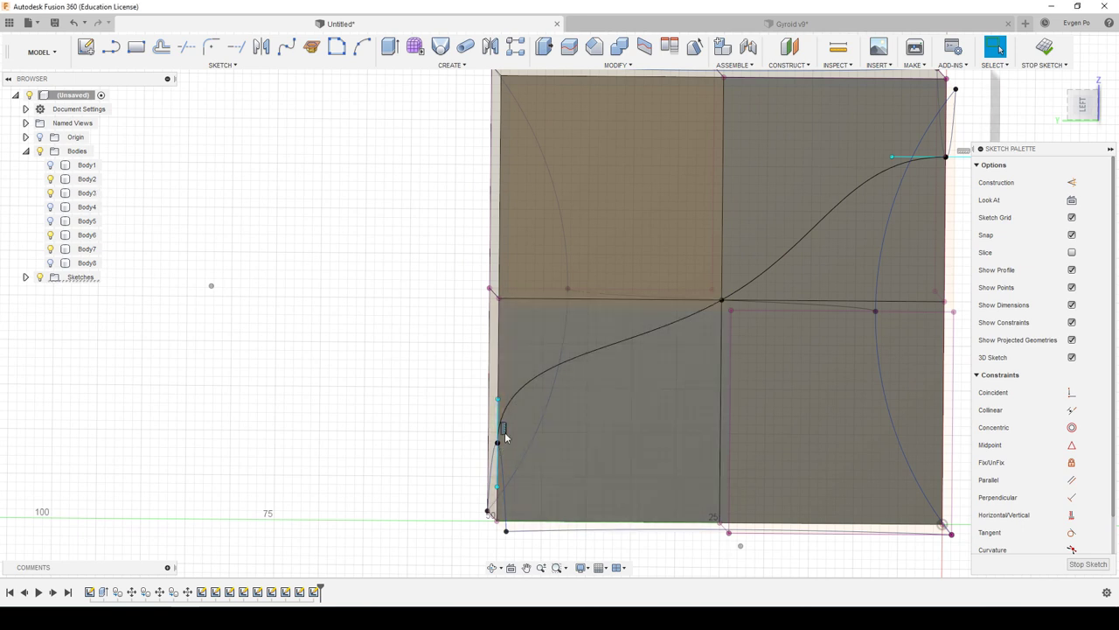
Step: Re-tilt the left-end tangent, constrain it horizontal, and stop the sketch
scroll(512, 478, "up", 2)
left_click_drag(493, 488, 444, 443)
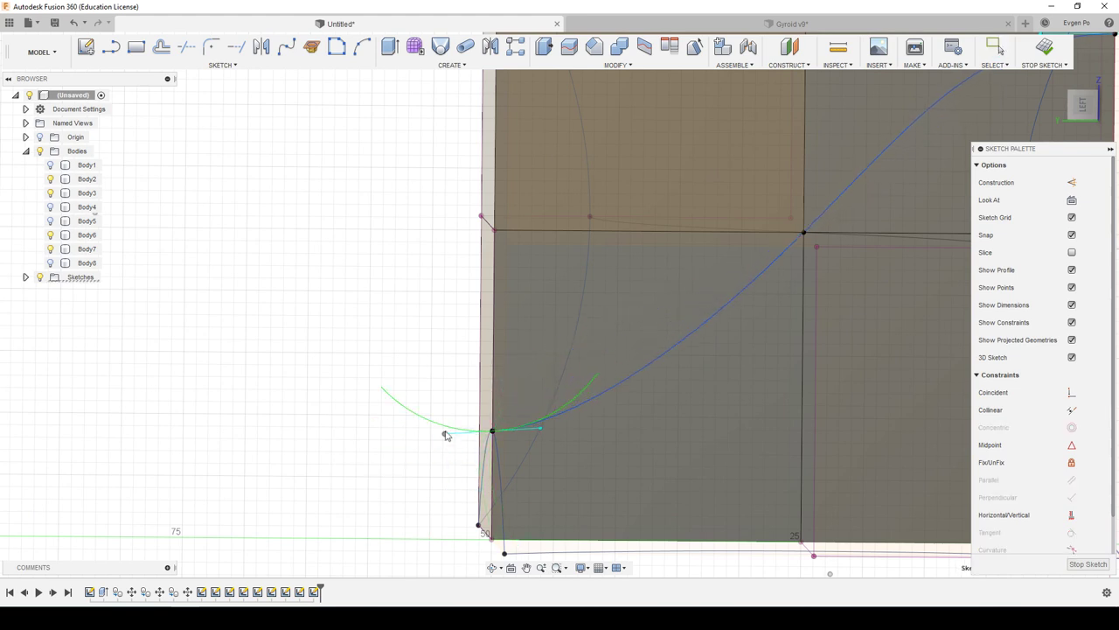
left_click(1083, 105)
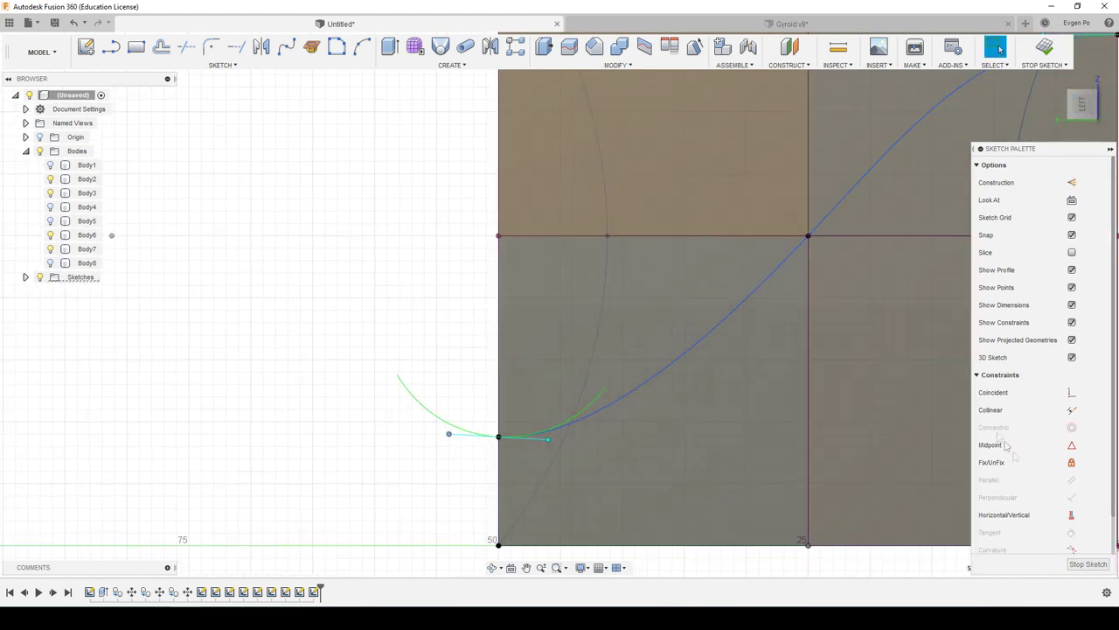
left_click(1071, 514)
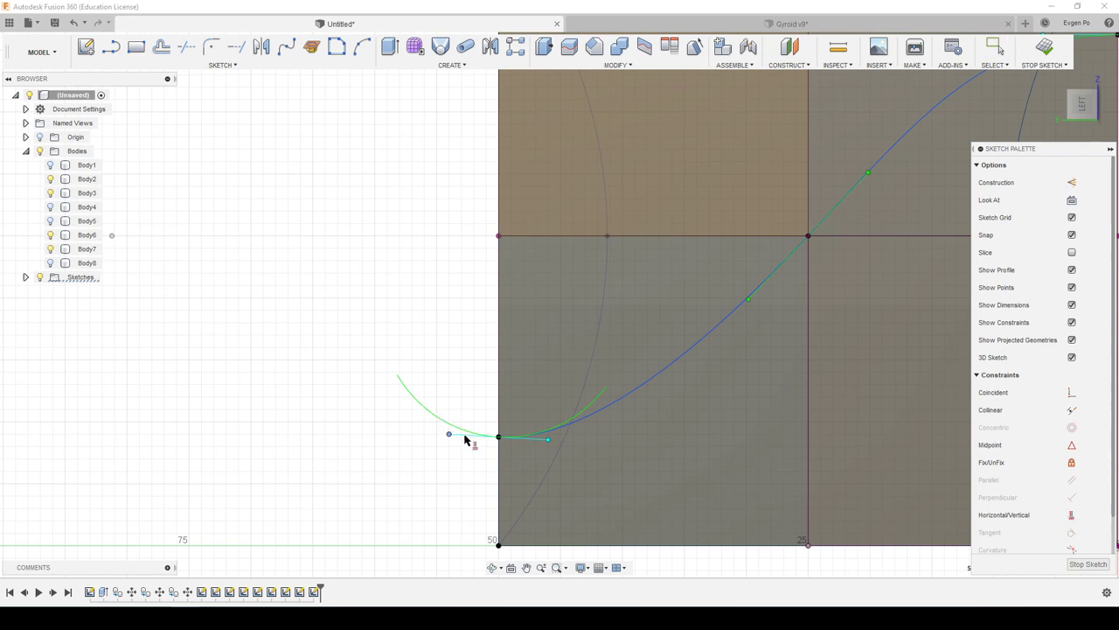
left_click(462, 437)
left_click(462, 436)
left_click(1071, 514)
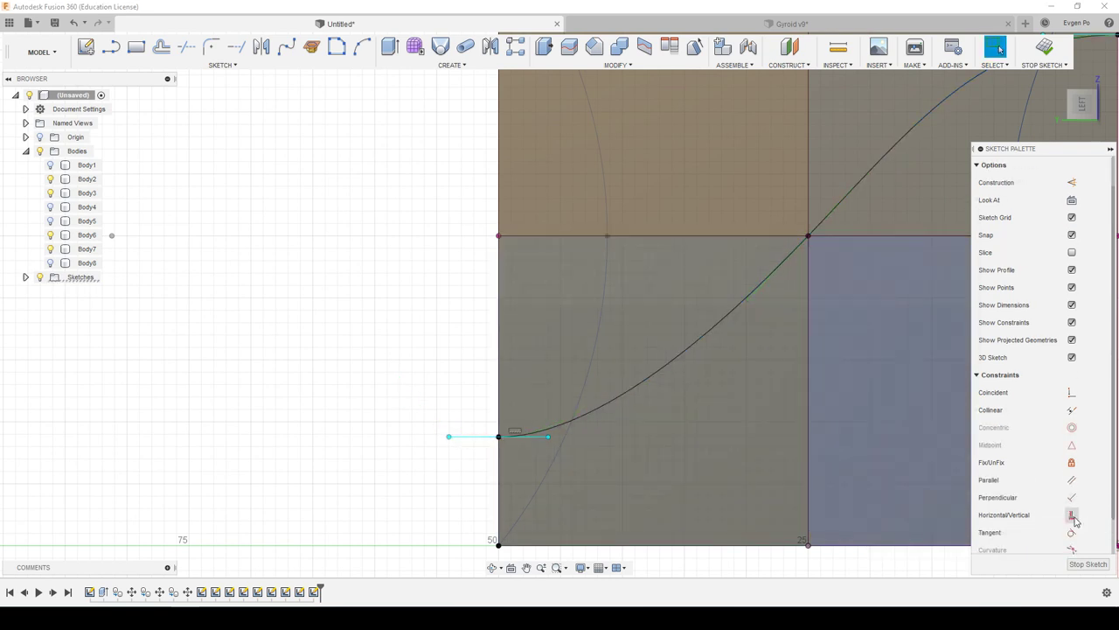
key("F6")
left_click(1089, 564)
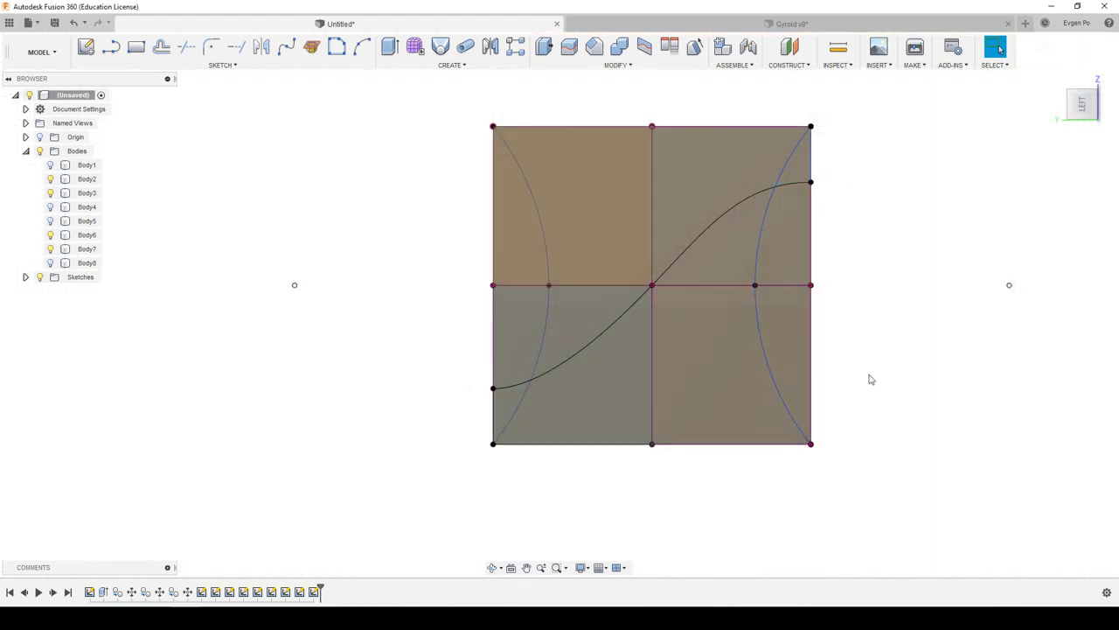
Step: Toggle Body5 and Body4 on and off, then show Body1 and Body8
mouse_move(274, 292)
middle_mouse_down("shift")
mouse_move(275, 262)
mouse_move(262, 288)
mouse_move(366, 294)
mouse_move(407, 268)
middle_mouse_up("shift")
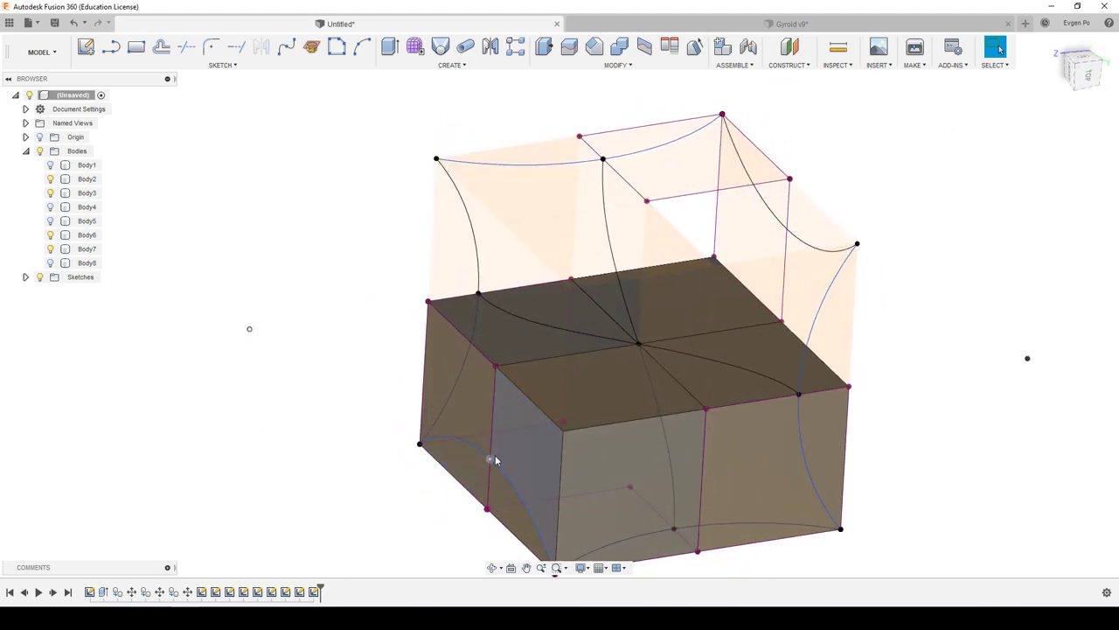
middle_click_drag(490, 457, 493, 460, "shift")
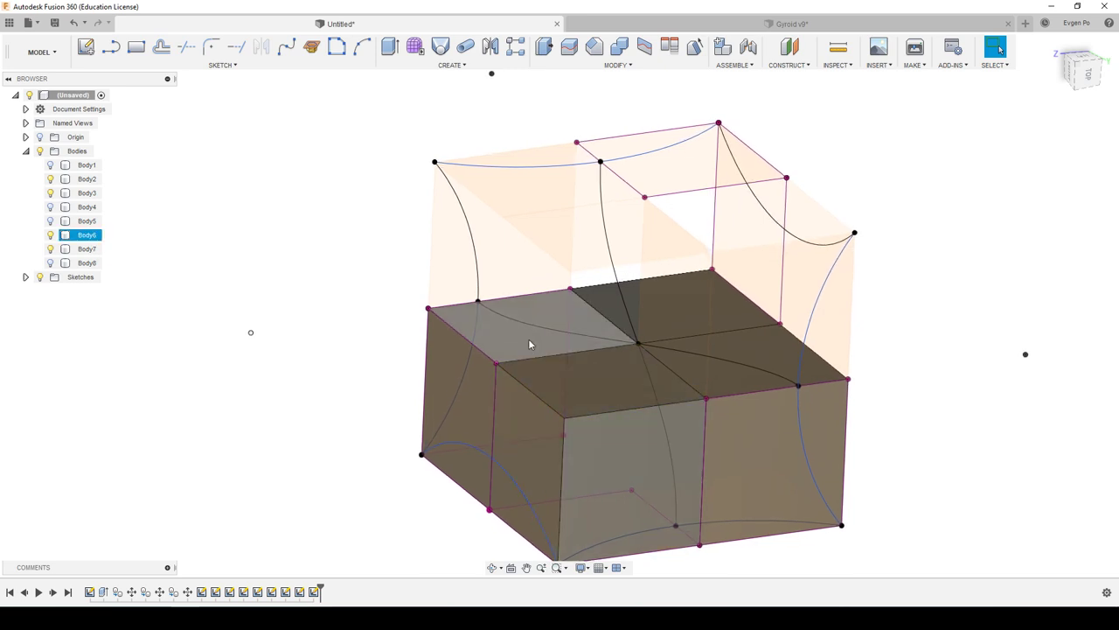
left_click(49, 222)
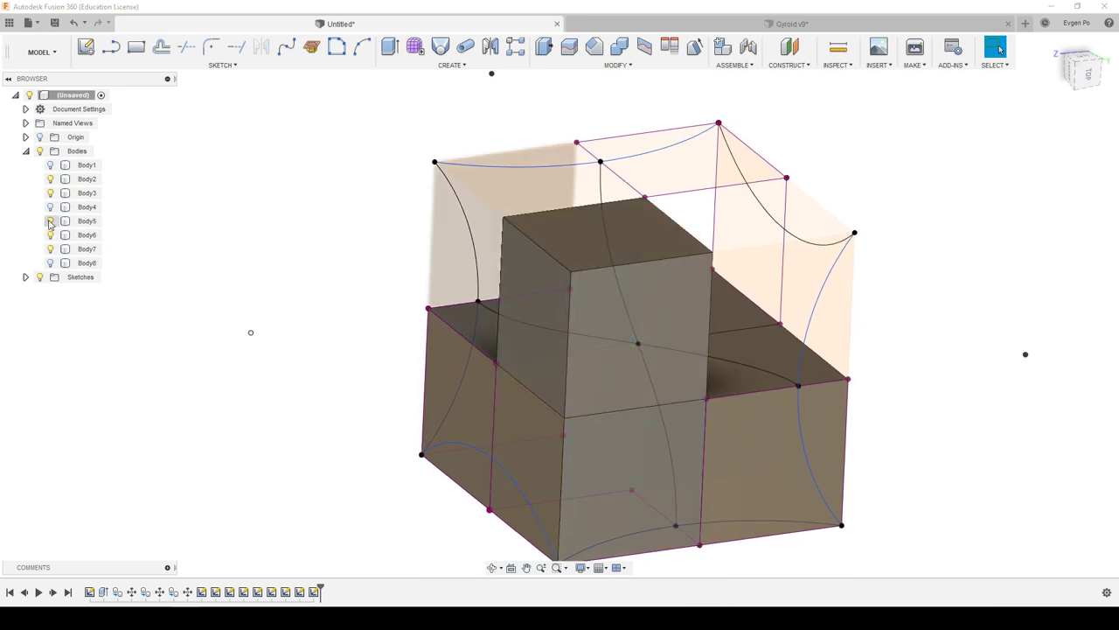
left_click(50, 222)
left_click(50, 207)
left_click(50, 207)
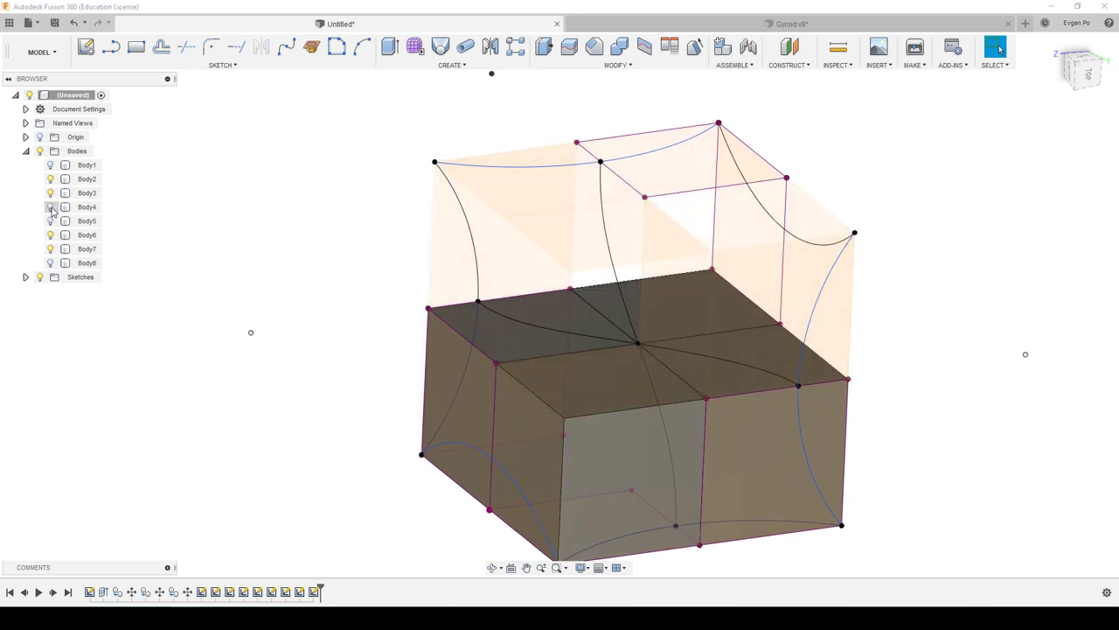
left_click(50, 166)
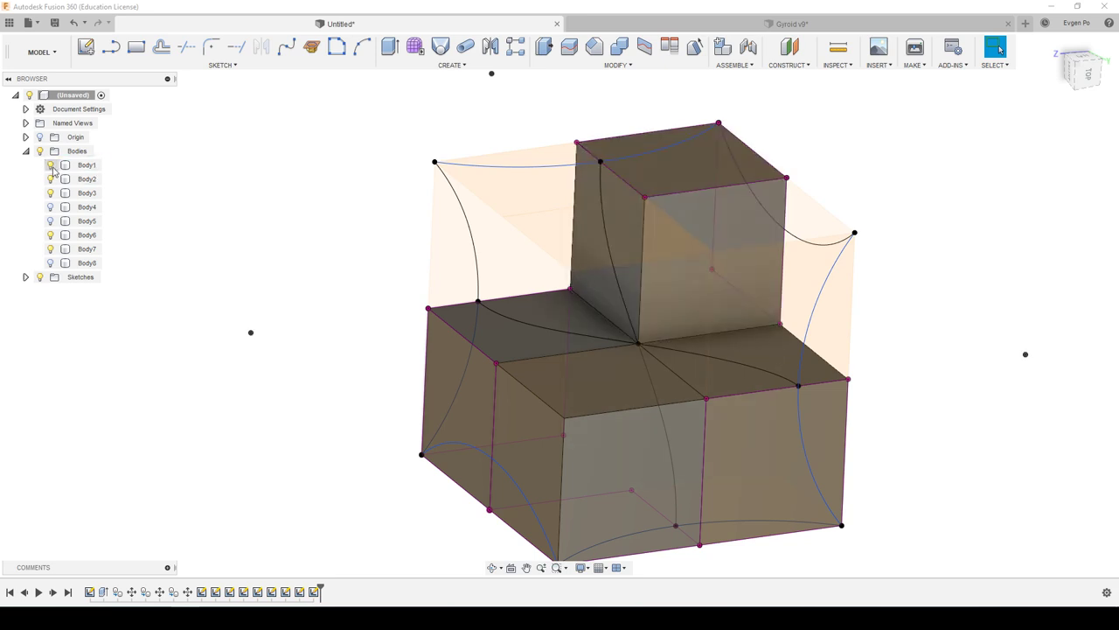
left_click(49, 262)
Step: Select Body8, Body7, Body6 and Body3 to identify their boxes, then hide Body3
left_click(584, 386)
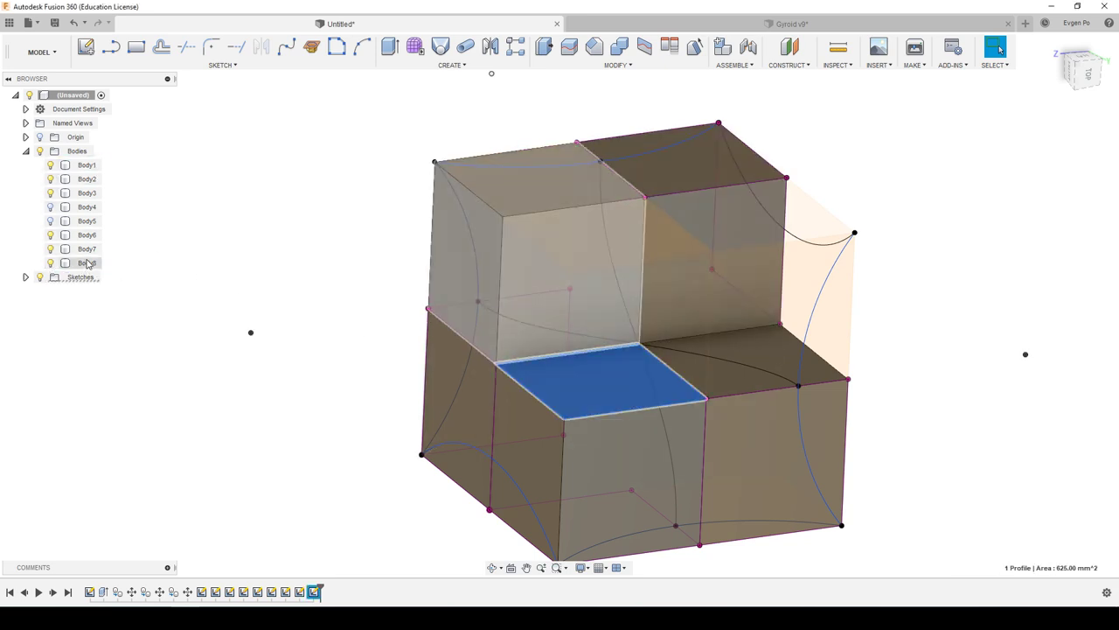
left_click(87, 262)
left_click(91, 249)
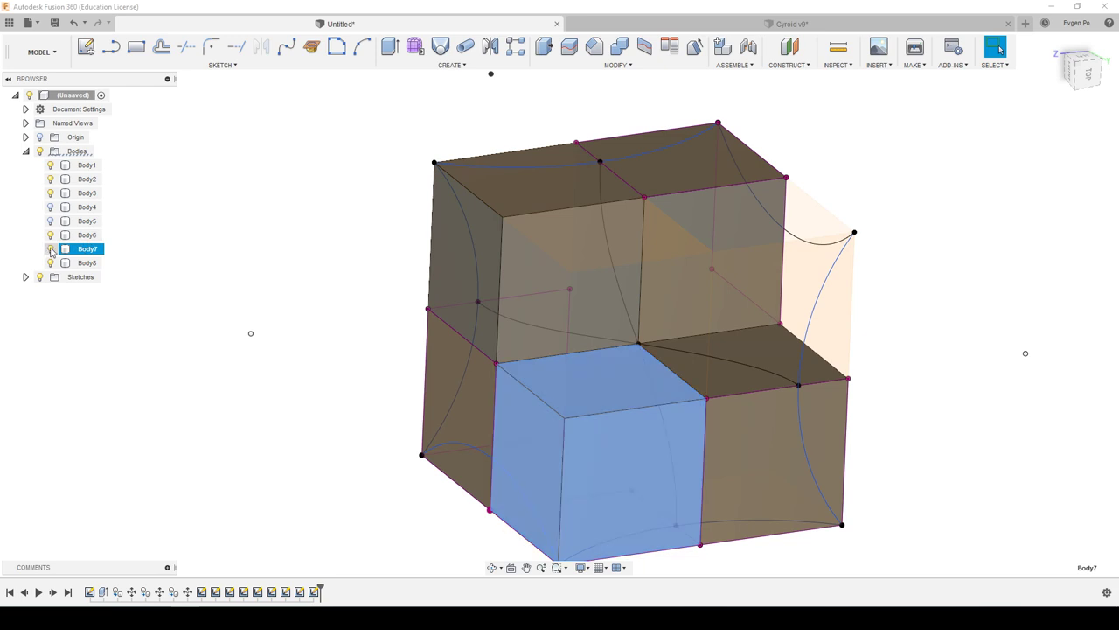
left_click(88, 234)
left_click(87, 192)
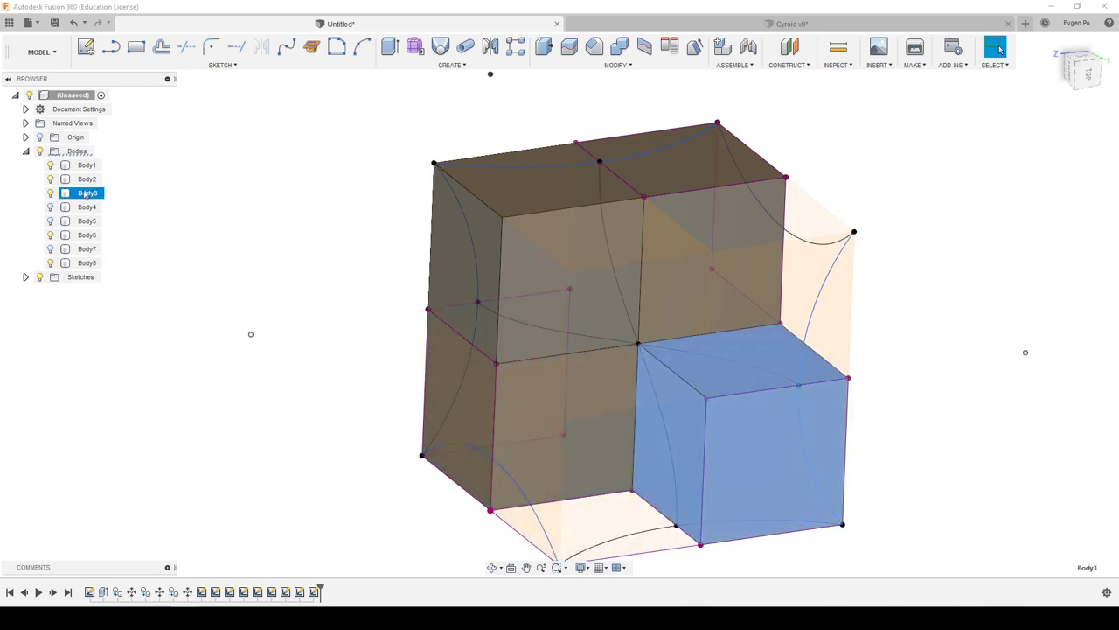
left_click(50, 193)
left_click(234, 355)
Step: Start a new sketch on the lower-left front face, viewed straight on
middle_click_drag(234, 355, 590, 425, "shift")
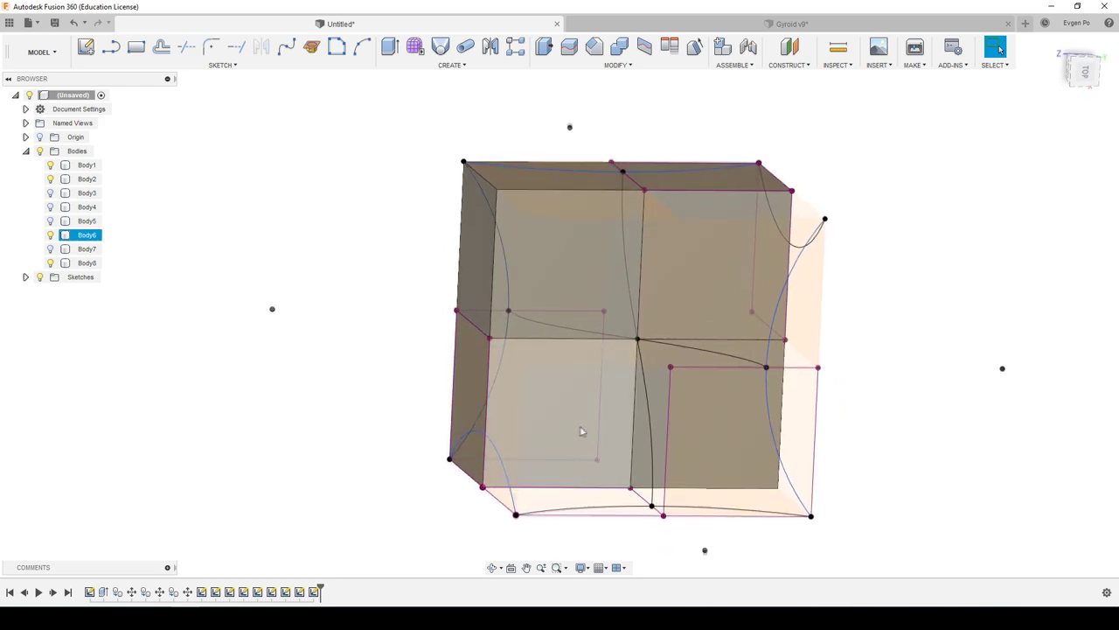
left_click(608, 433)
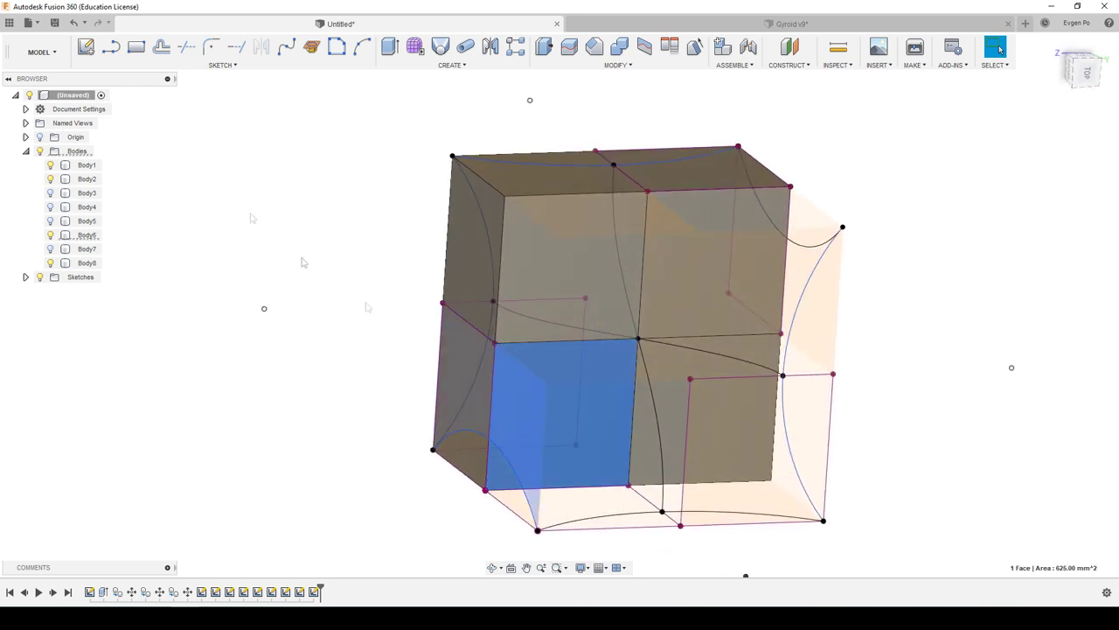
left_click(87, 49)
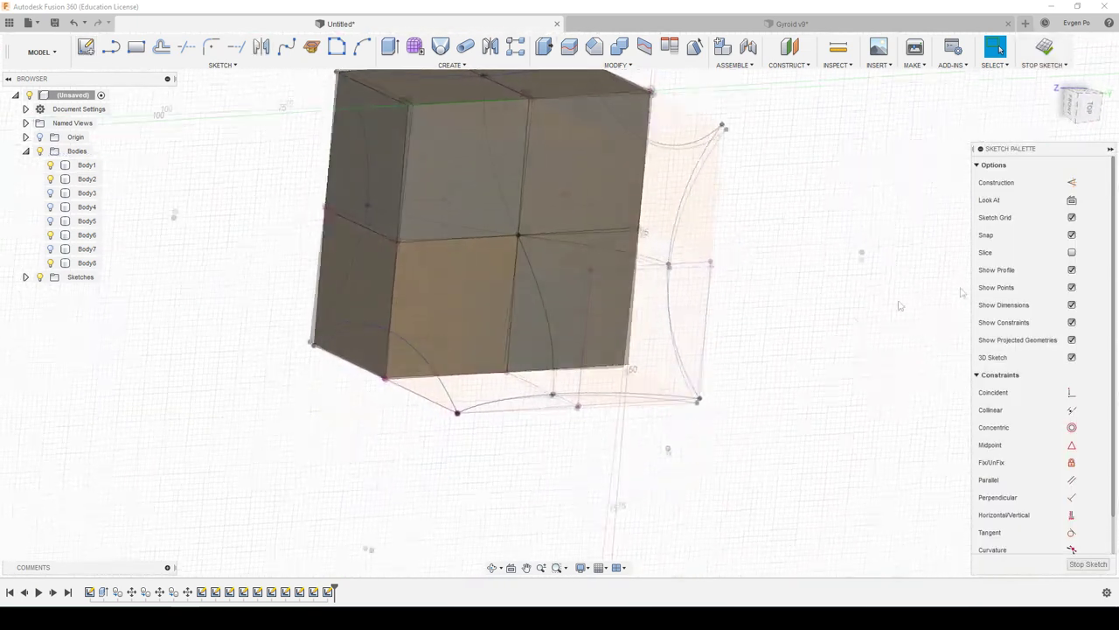
left_click(1089, 109)
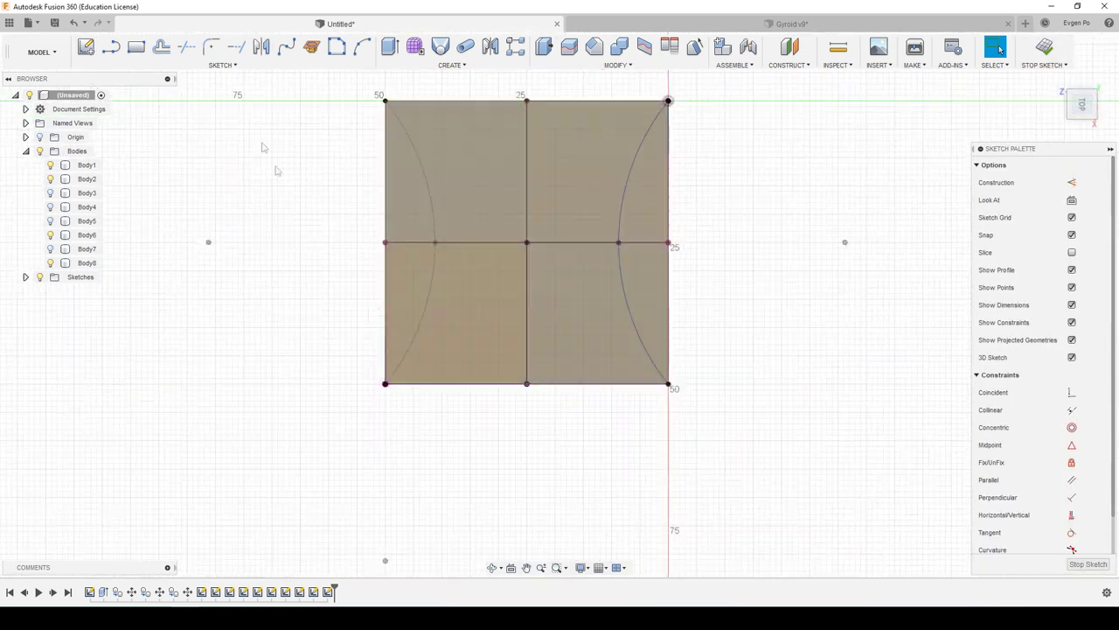
Step: Draw a fit-point spline from the arc top through the cube centre to the upper corner
left_click(220, 66)
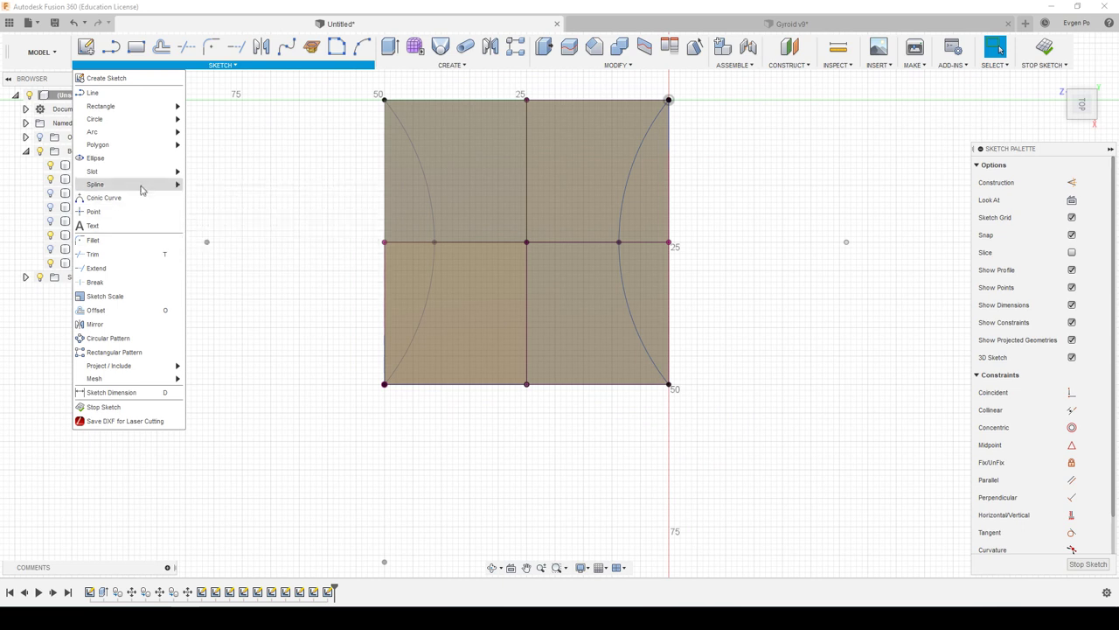
left_click(210, 187)
mouse_move(474, 332)
middle_mouse_down("shift")
mouse_move(408, 350)
mouse_move(342, 342)
mouse_move(365, 367)
mouse_move(342, 361)
middle_mouse_up("shift")
left_click(340, 354)
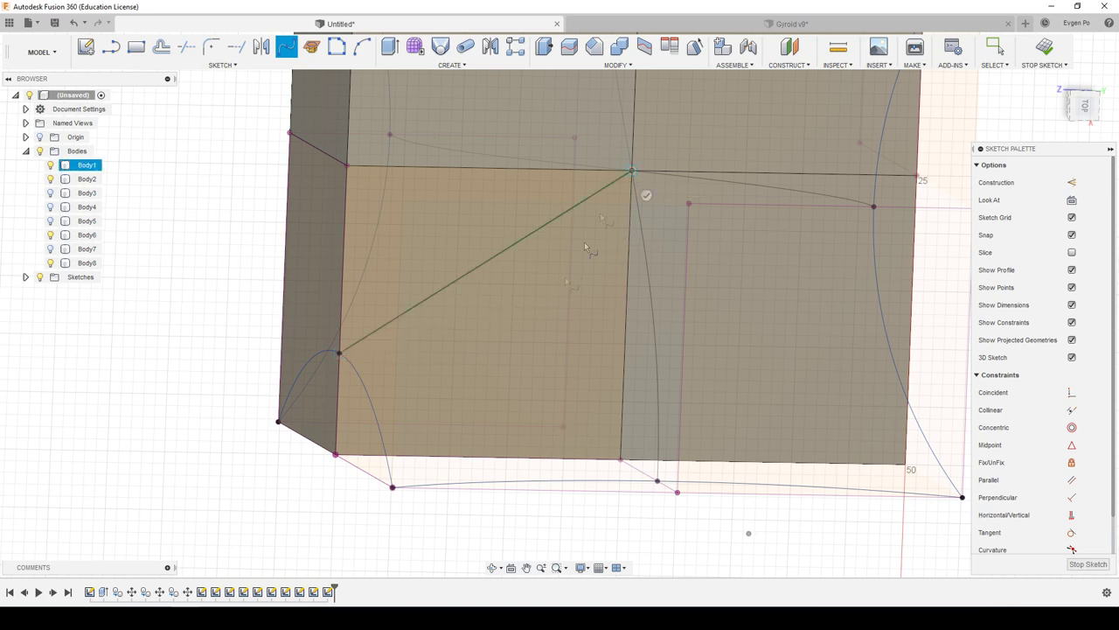
left_click(617, 191)
middle_click_drag(617, 192, 746, 203, "shift")
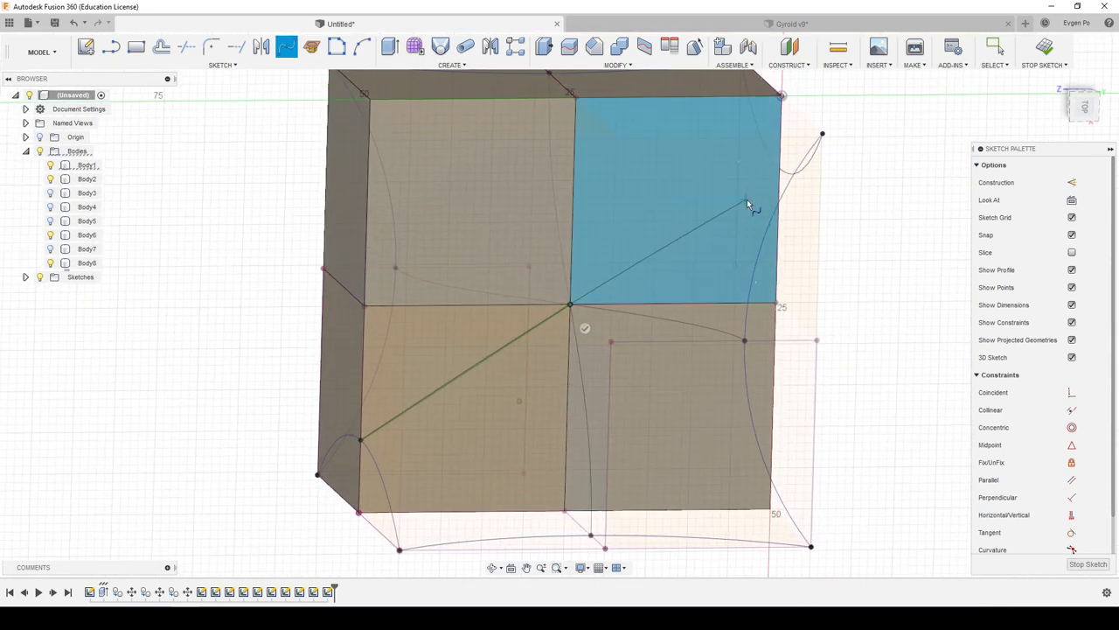
scroll(747, 202, "up", 3)
left_click(813, 146)
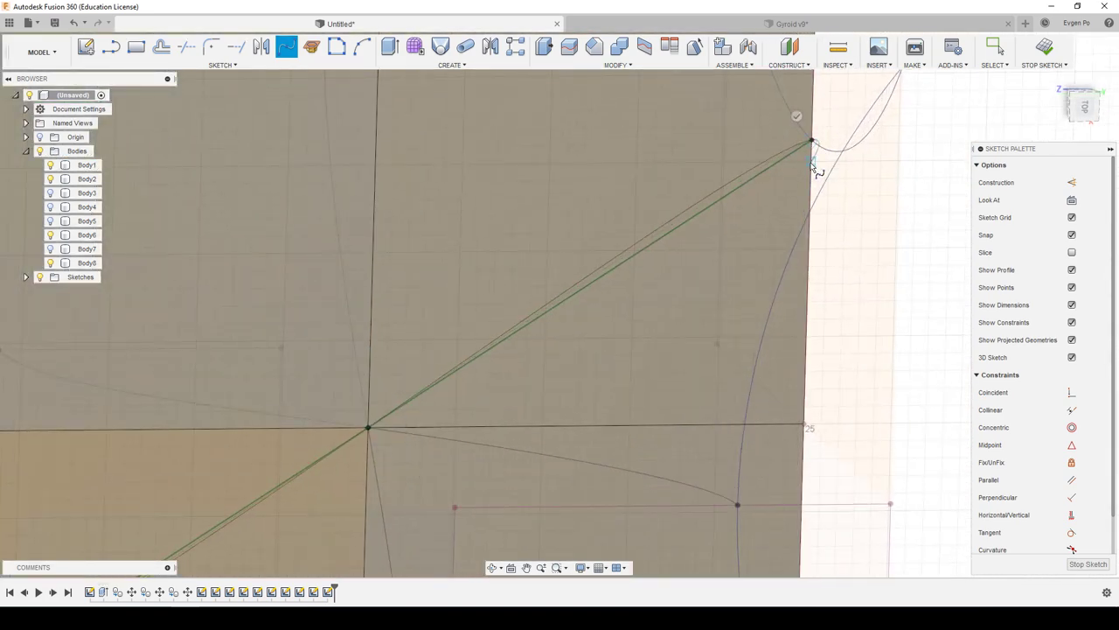
key("Return")
scroll(750, 211, "down", 3)
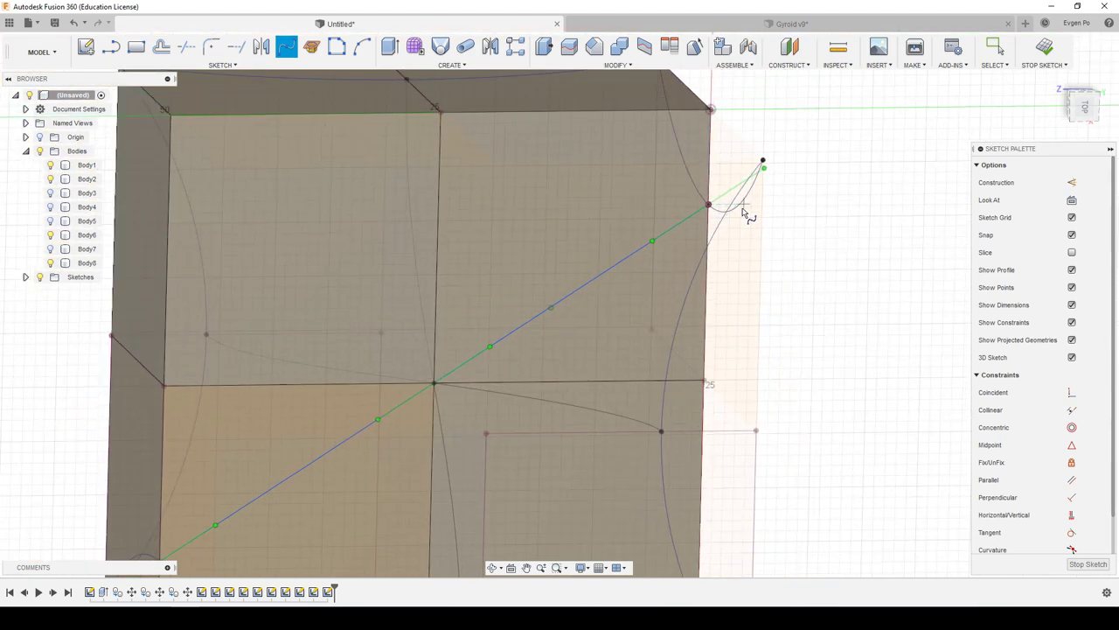
key("Escape")
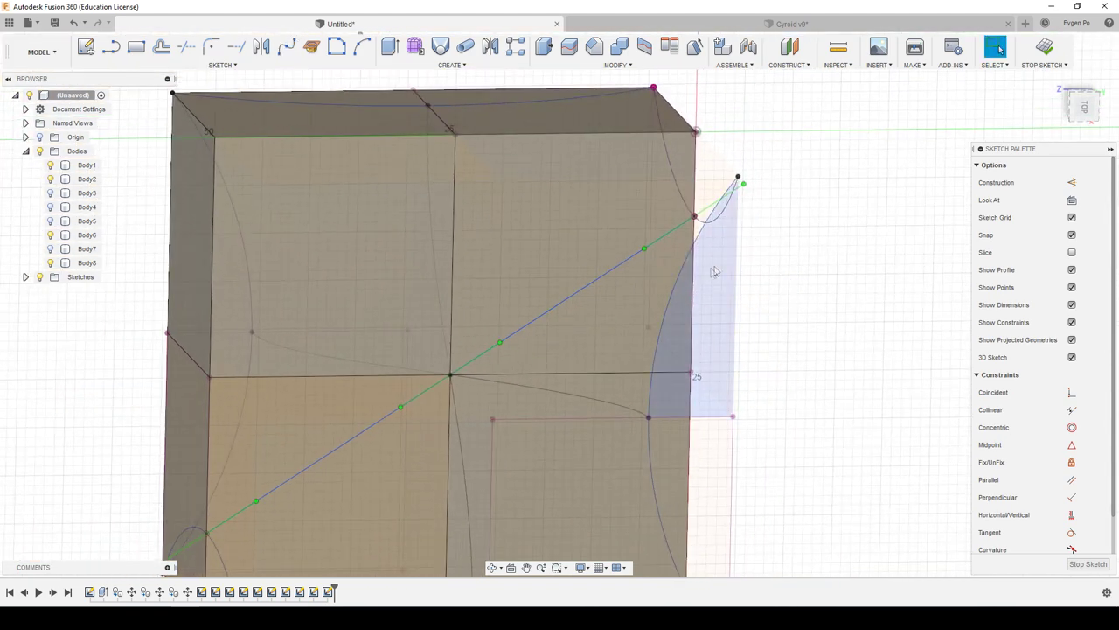
Step: Bend the spline into an S-curve and make its upper tangent handle horizontal
mouse_move(714, 268)
middle_mouse_down("shift")
mouse_move(732, 224)
mouse_move(830, 295)
middle_mouse_up("shift")
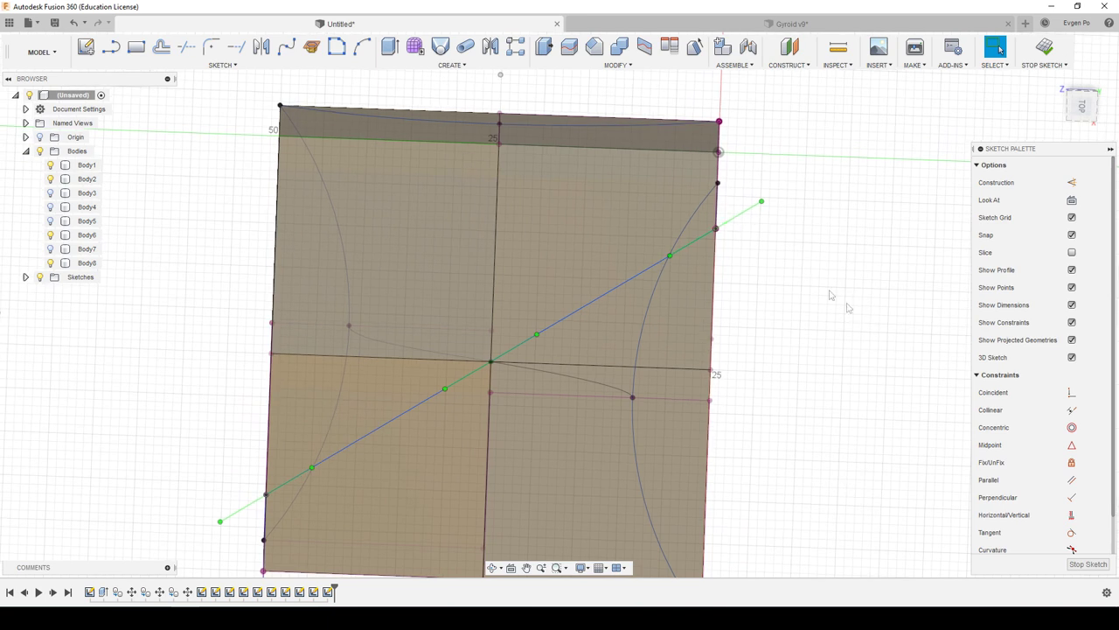
left_click(744, 218)
left_click_drag(763, 206, 767, 225)
scroll(1032, 397, "down", 1)
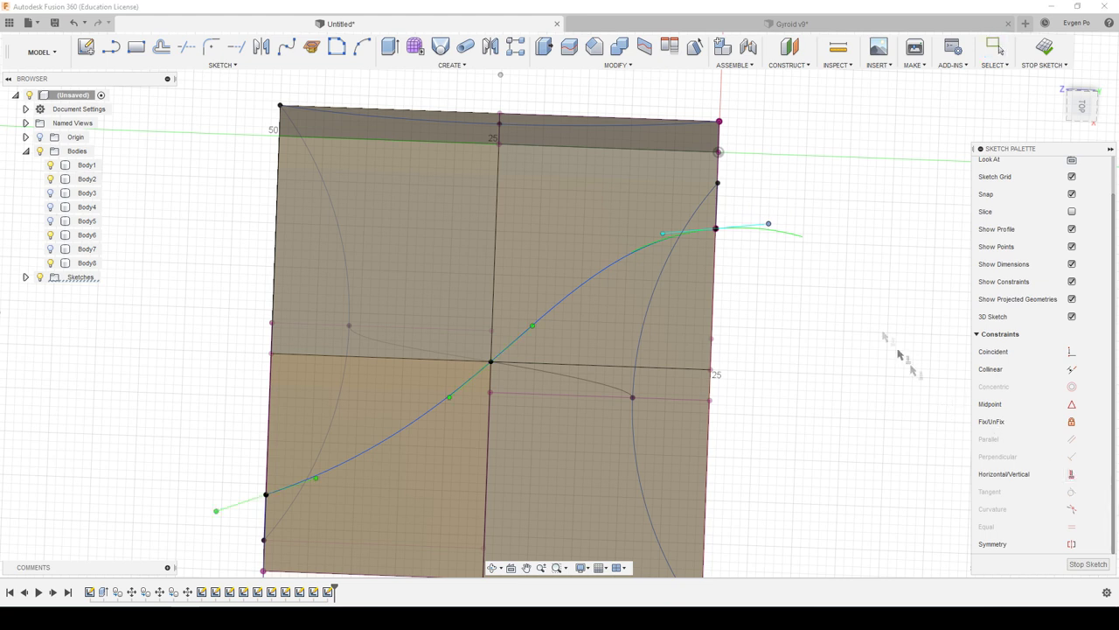
left_click(759, 225)
scroll(1080, 535, "down", 2)
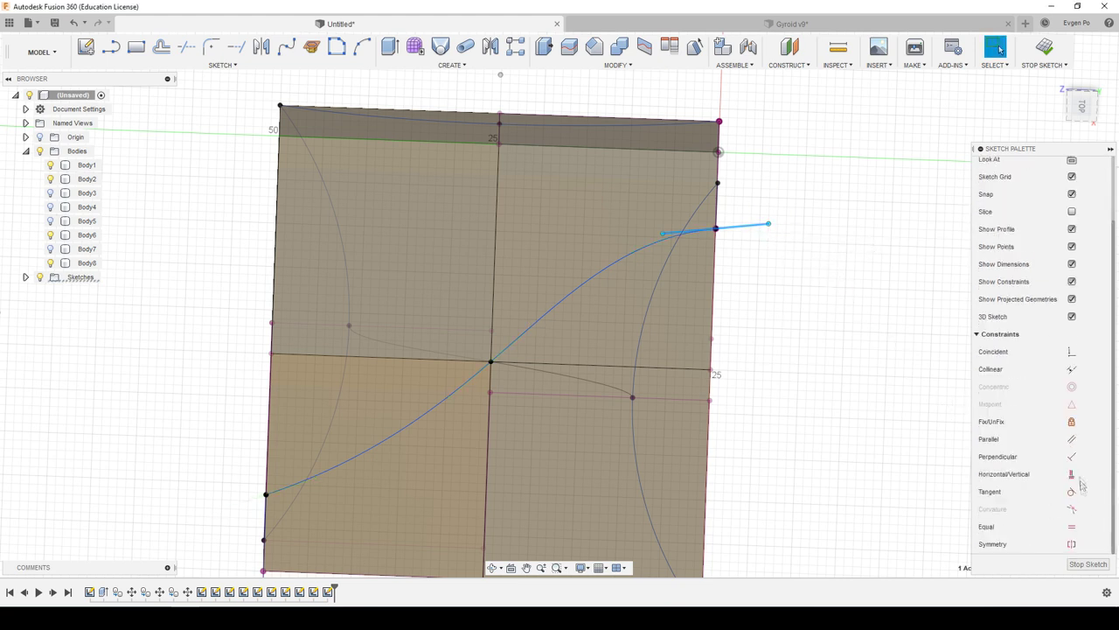
left_click(1075, 476)
Step: Make the lower tangent handle horizontal and stop the sketch
middle_click_drag(682, 424, 862, 393)
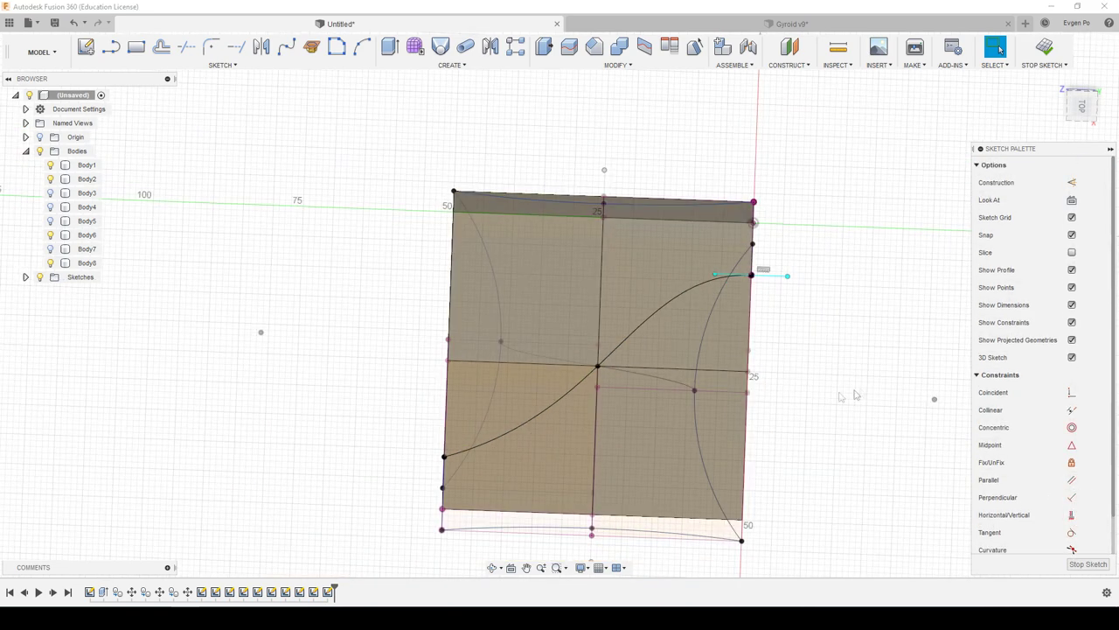
left_click(456, 456)
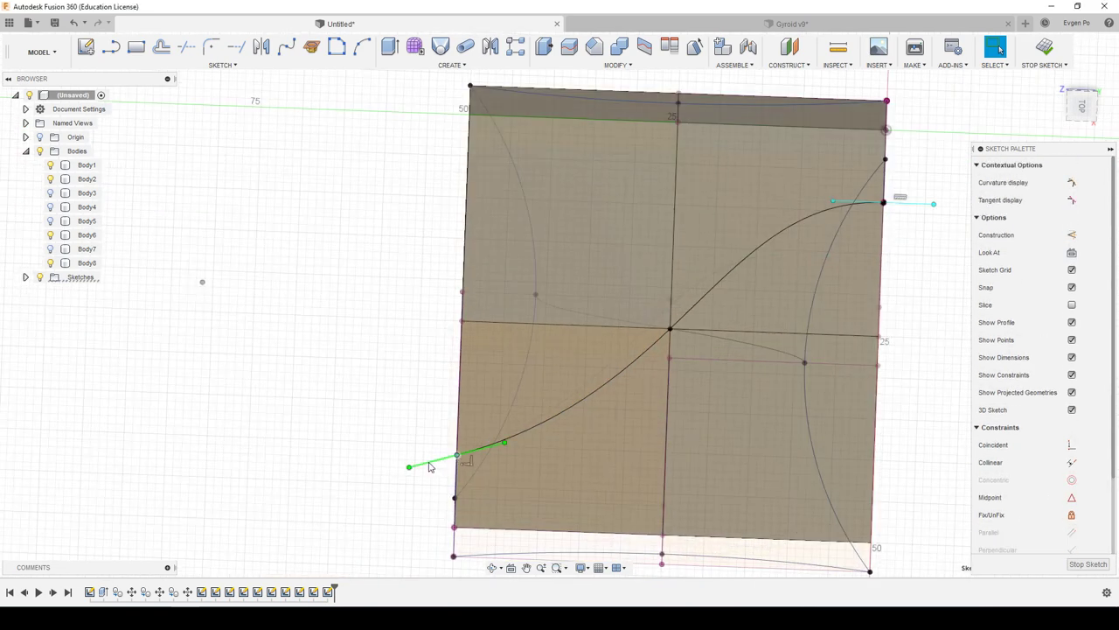
left_click_drag(409, 468, 407, 457)
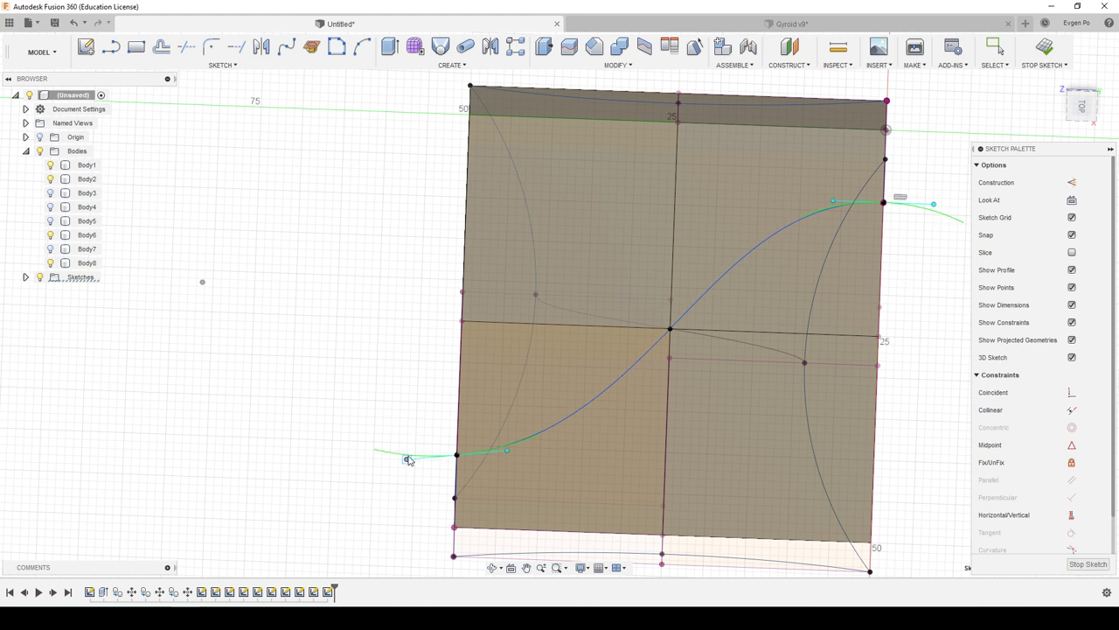
left_click(437, 457)
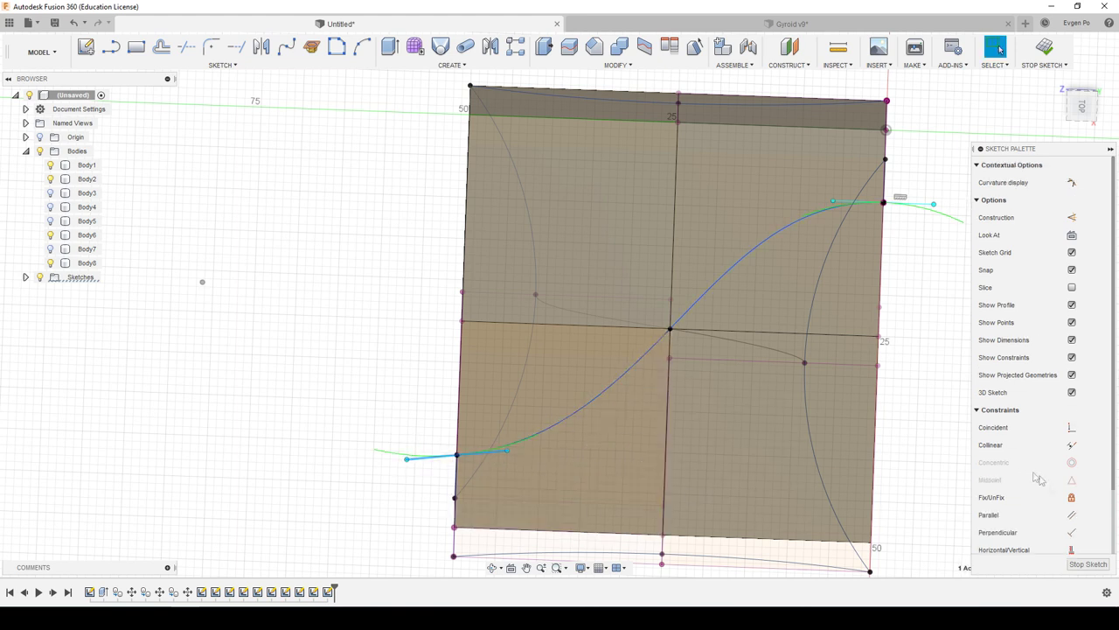
scroll(1079, 528, "down", 2)
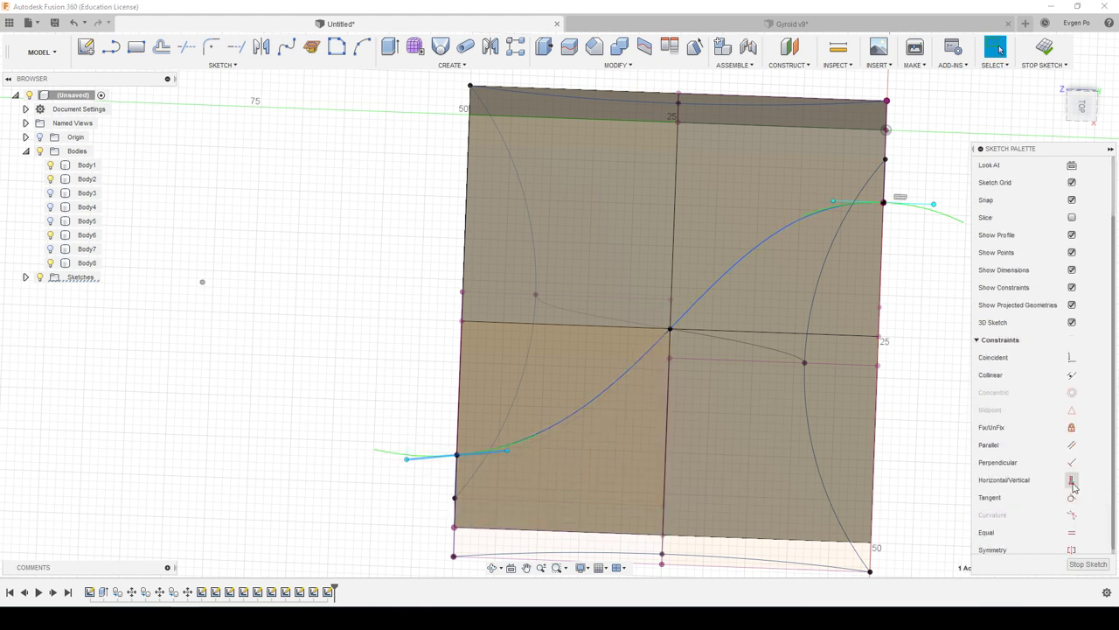
left_click(1072, 481)
left_click(1089, 564)
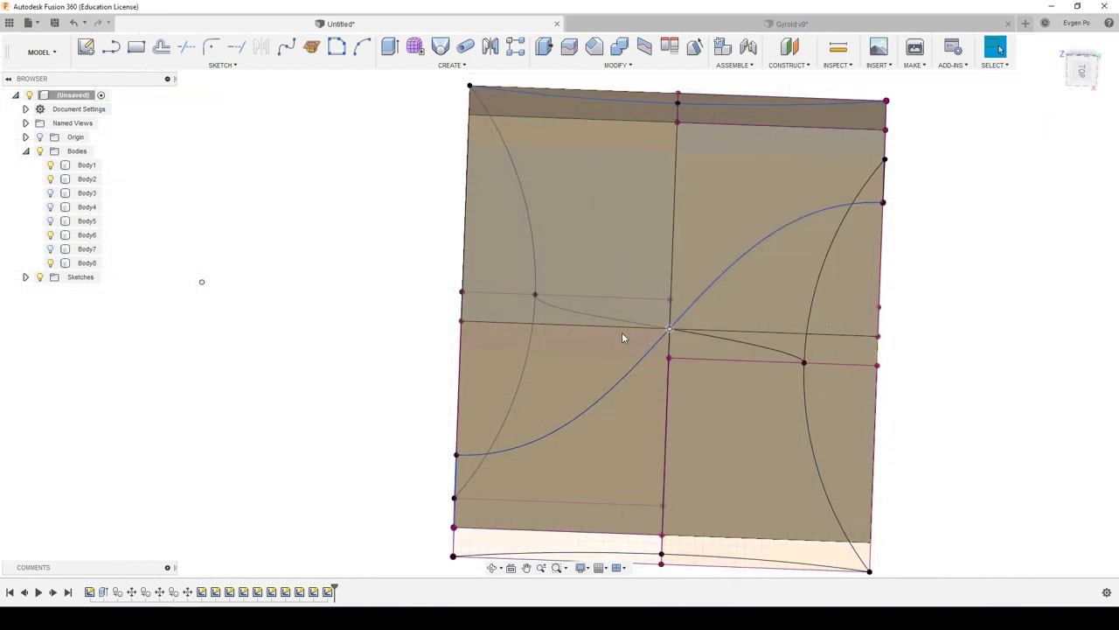
Step: Hide the remaining dark box bodies through Body8, leaving only the sketch curves
left_click(50, 179)
left_click(50, 164)
left_click(50, 234)
left_click(50, 249)
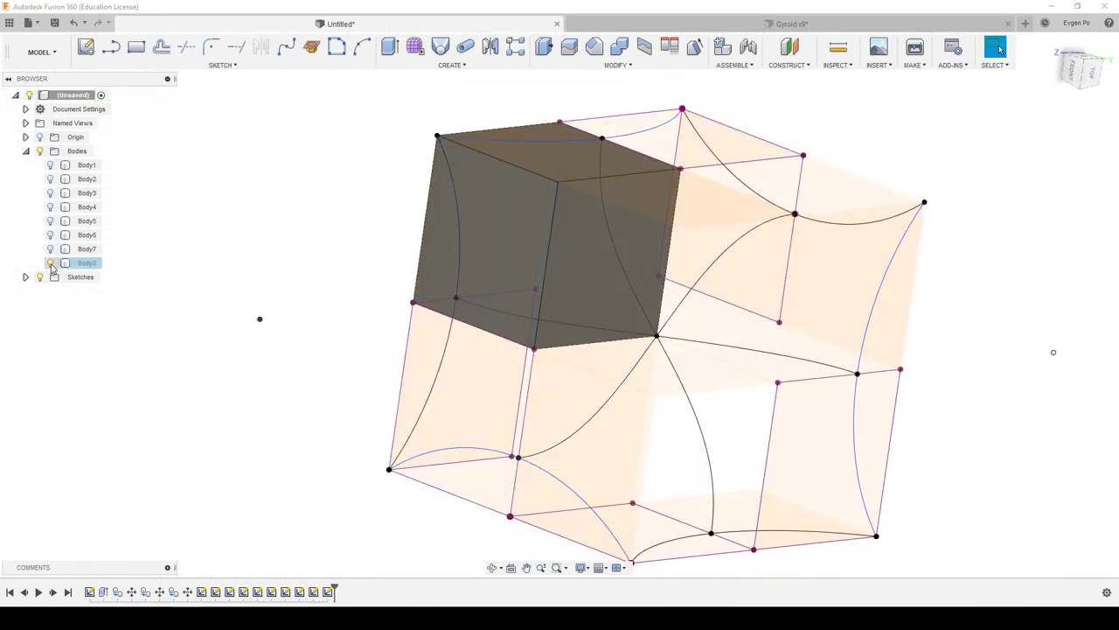
left_click(49, 262)
mouse_move(243, 268)
middle_mouse_down("shift")
mouse_move(648, 343)
mouse_move(645, 366)
mouse_move(634, 362)
middle_mouse_up("shift")
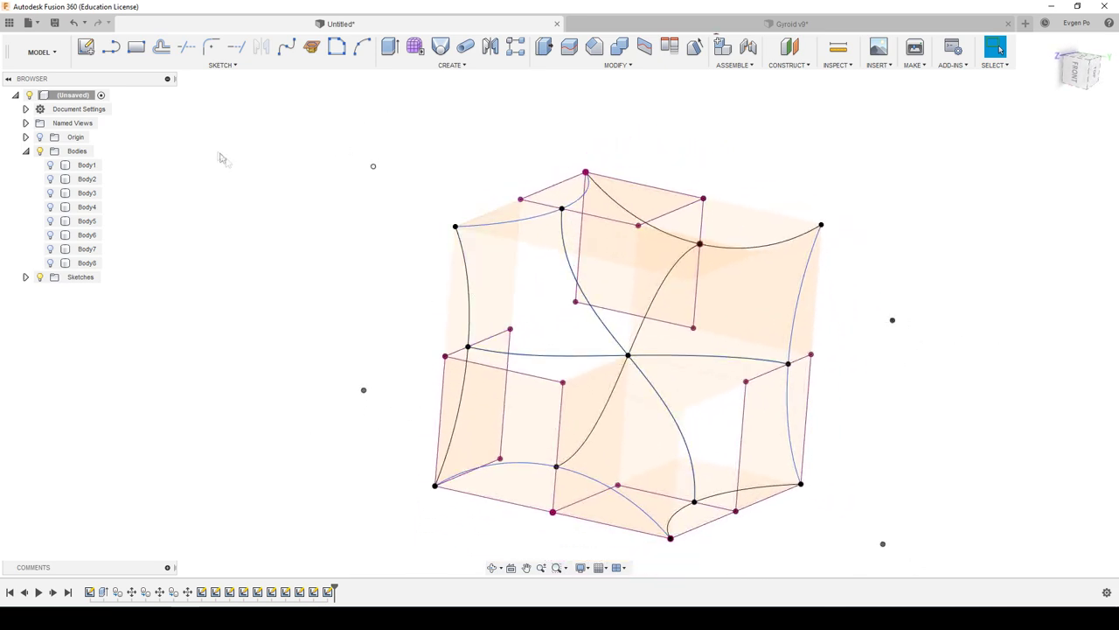
Step: Check the workspace list and orbit the curve framework to a new angle
left_click(65, 64)
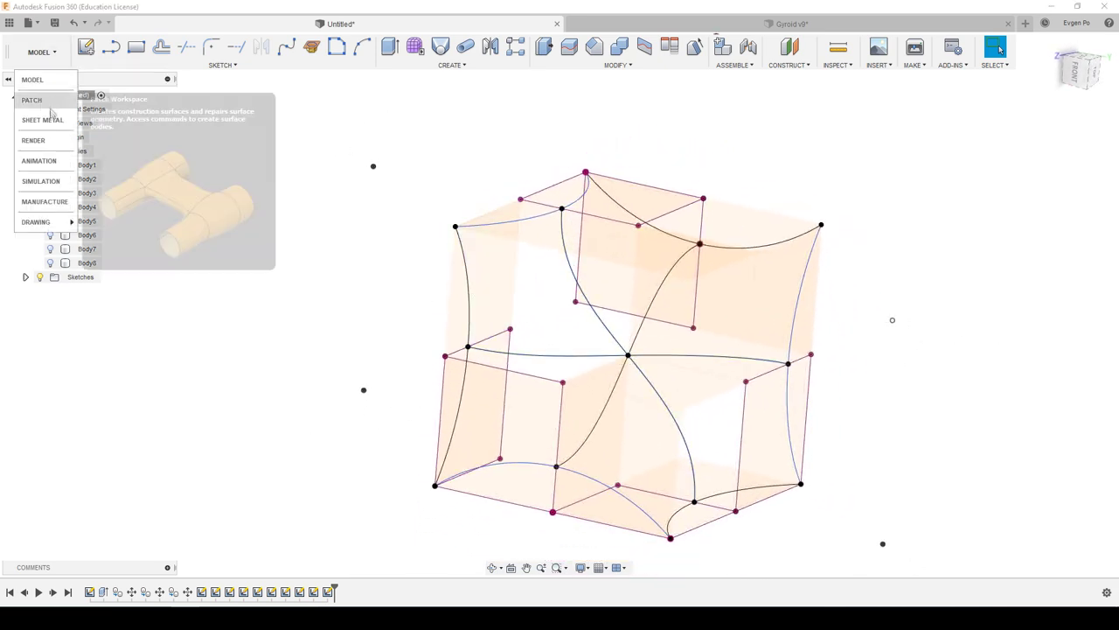
mouse_move(33, 140)
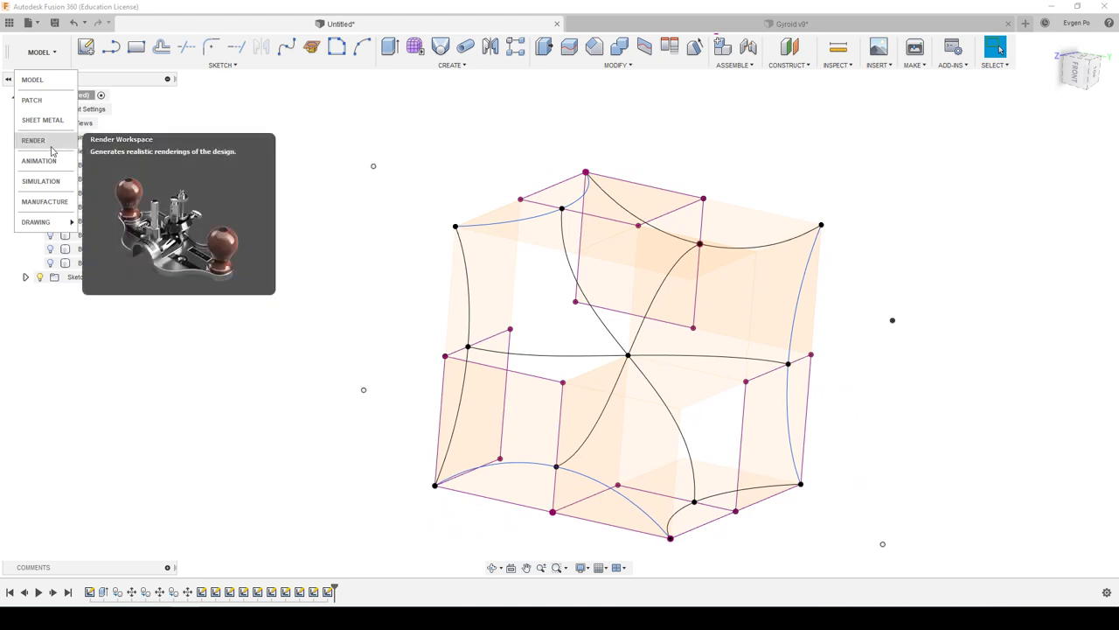
left_click(339, 118)
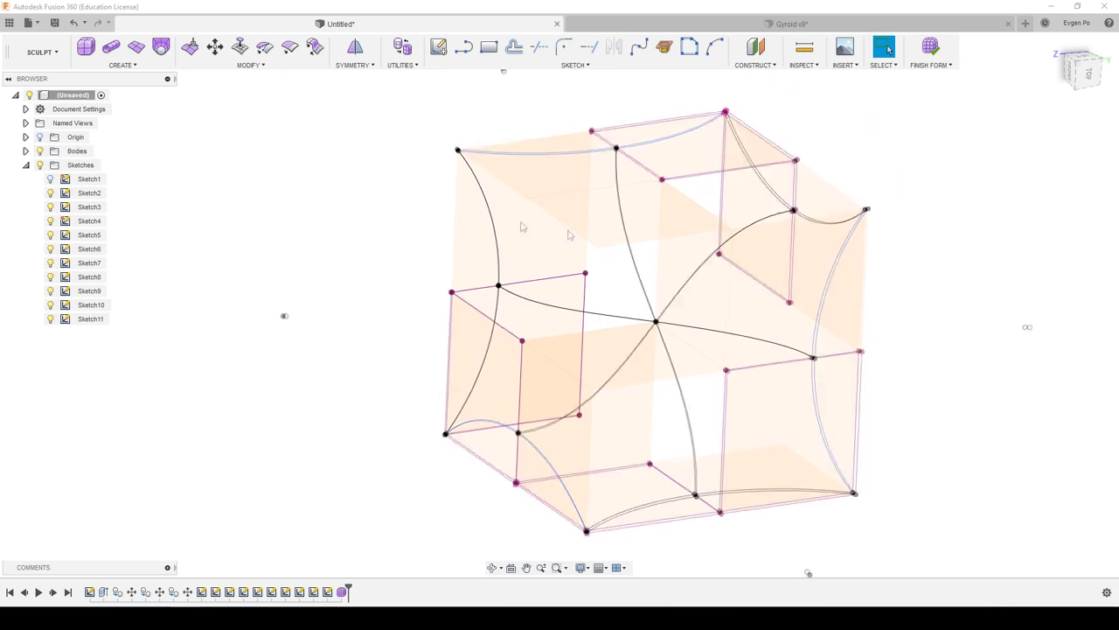
mouse_move(569, 234)
middle_mouse_down("shift")
mouse_move(600, 255)
mouse_move(574, 257)
mouse_move(711, 250)
mouse_move(593, 486)
middle_mouse_up("shift")
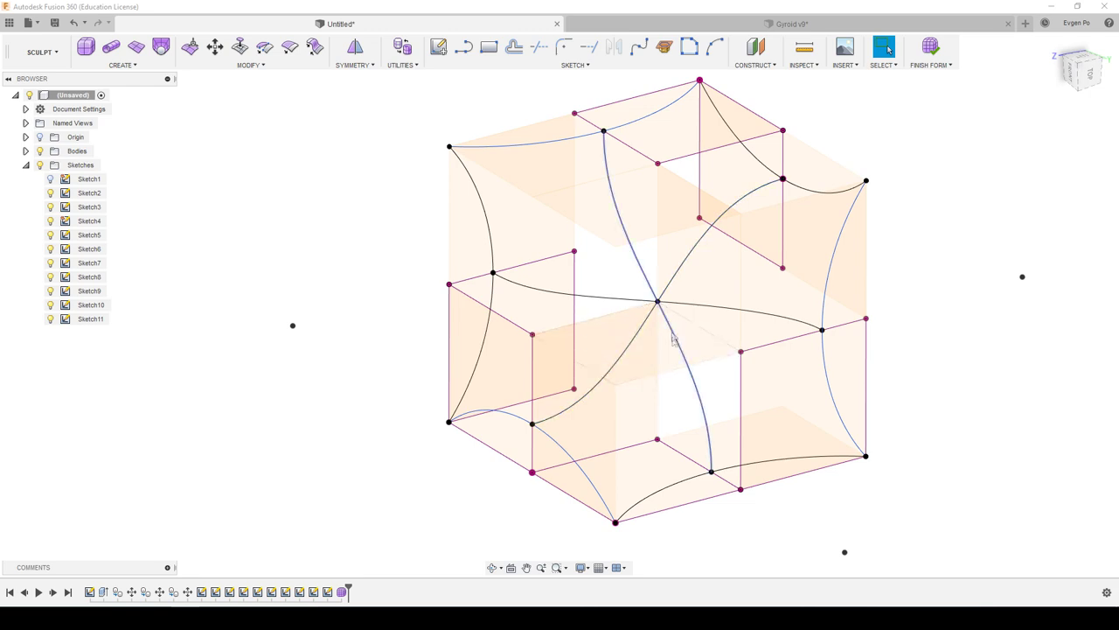
Step: Select Sketch11 and switch from the Sculpt workspace back to MODEL
mouse_move(662, 355)
middle_mouse_down("shift")
mouse_move(663, 295)
mouse_move(635, 324)
mouse_move(654, 332)
middle_mouse_up("shift")
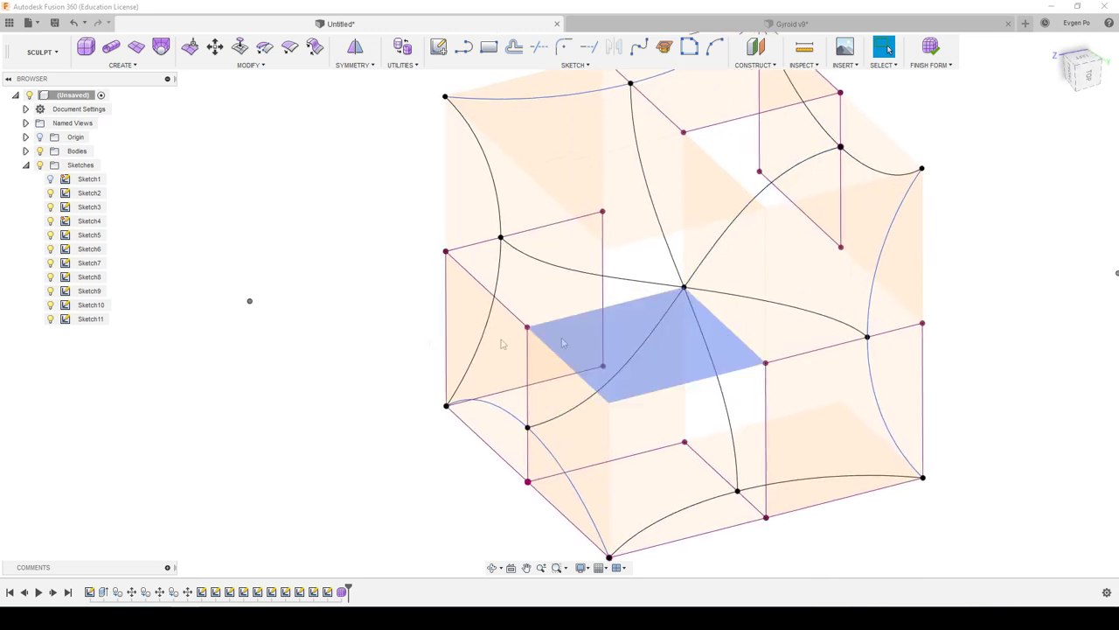
left_click(85, 322)
right_click(87, 323)
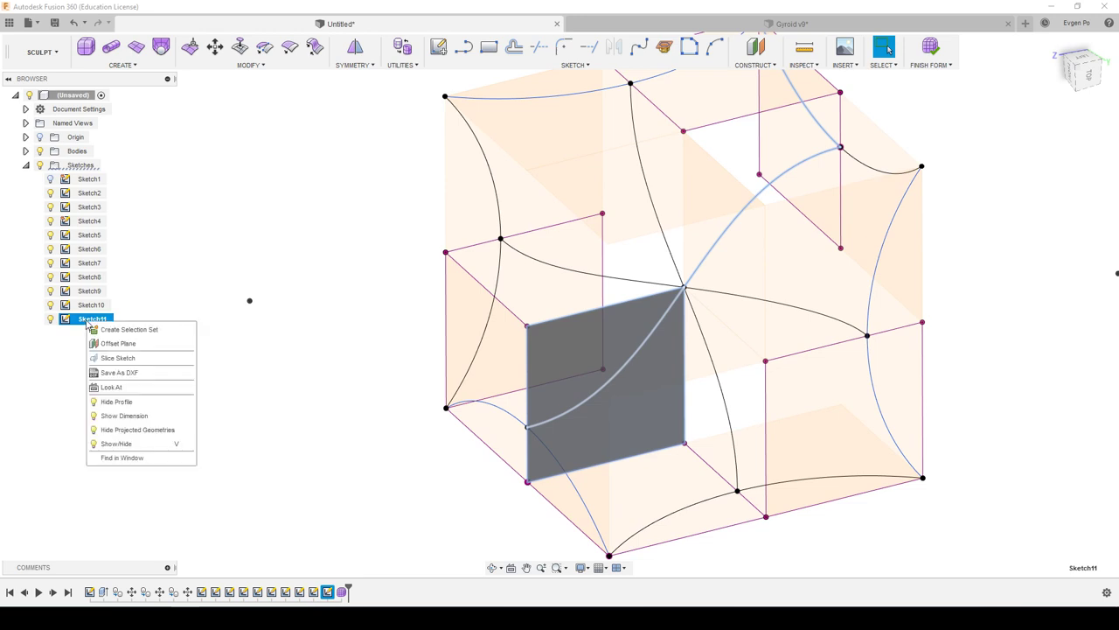
left_click(209, 234)
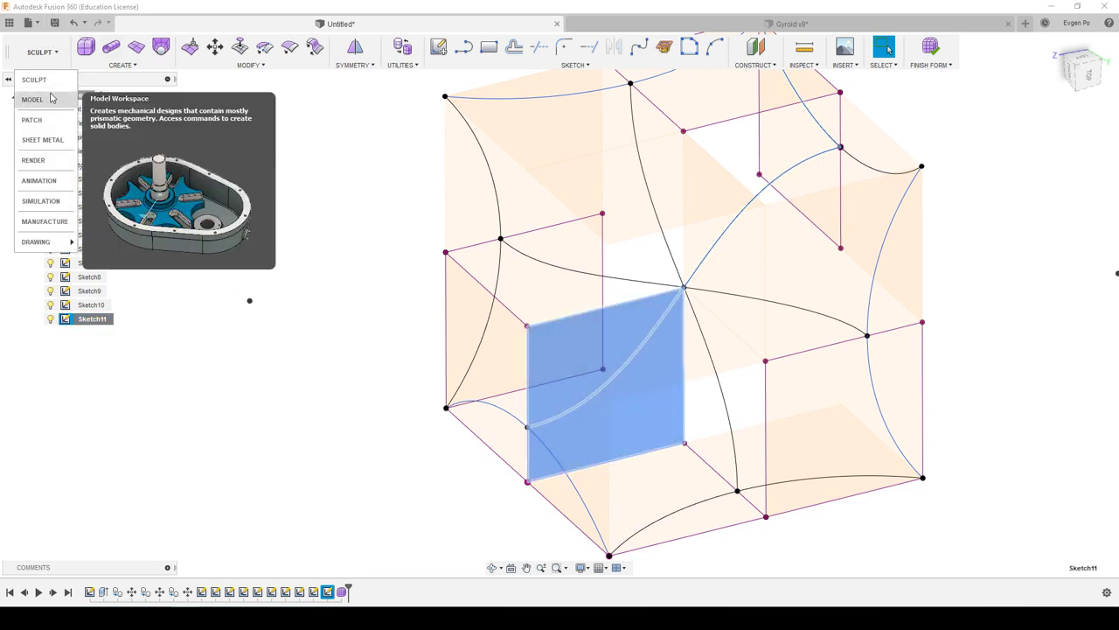
left_click(32, 99)
right_click(105, 432)
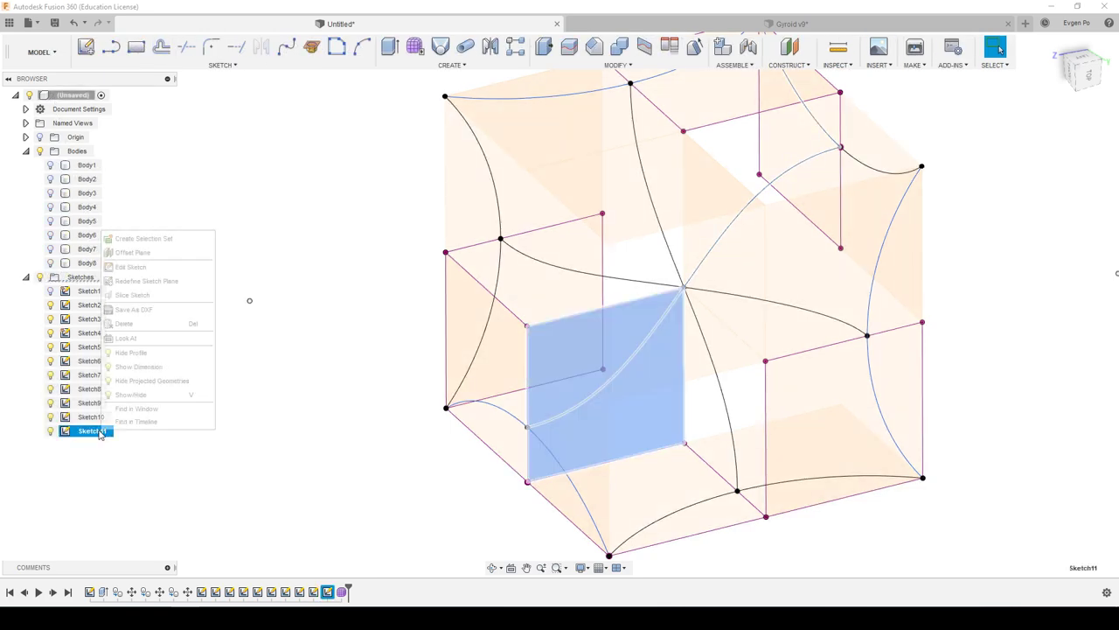
Step: Close the Sketch11 edit, then choose Edit Sketch on Sketch10 from the Browser
left_click(167, 270)
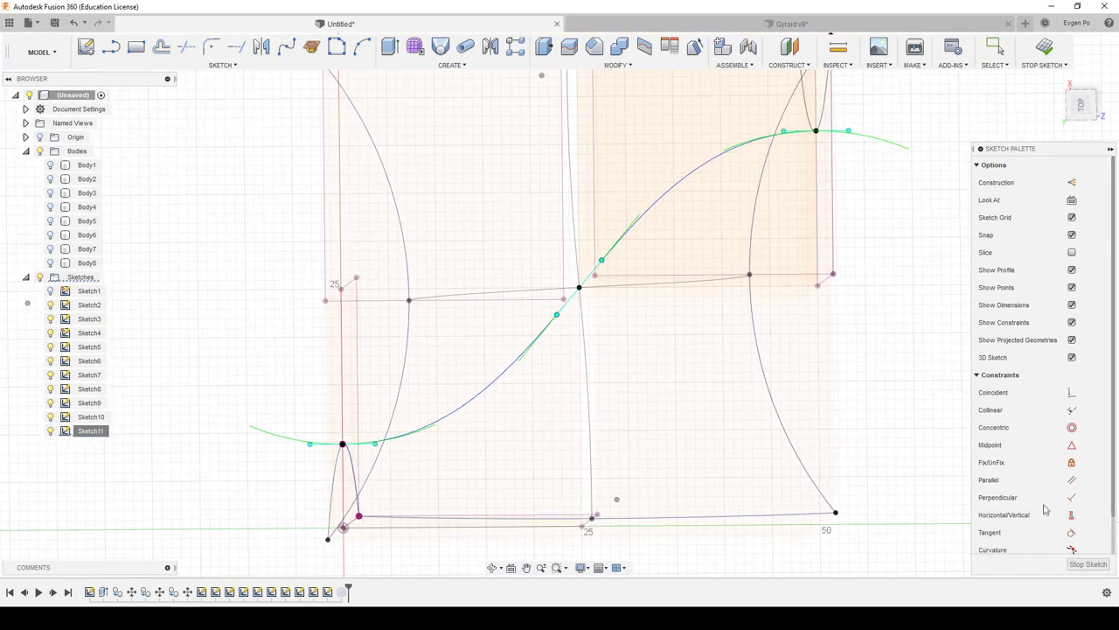
left_click(1084, 563)
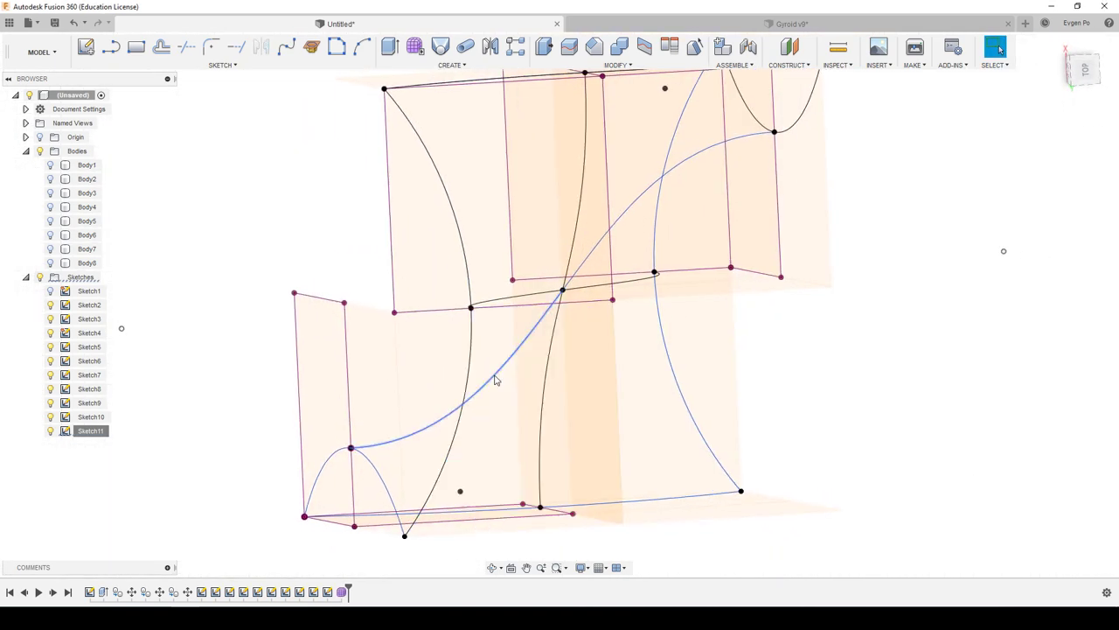
mouse_move(666, 262)
middle_mouse_down("shift")
mouse_move(671, 323)
mouse_move(528, 446)
middle_mouse_up("shift")
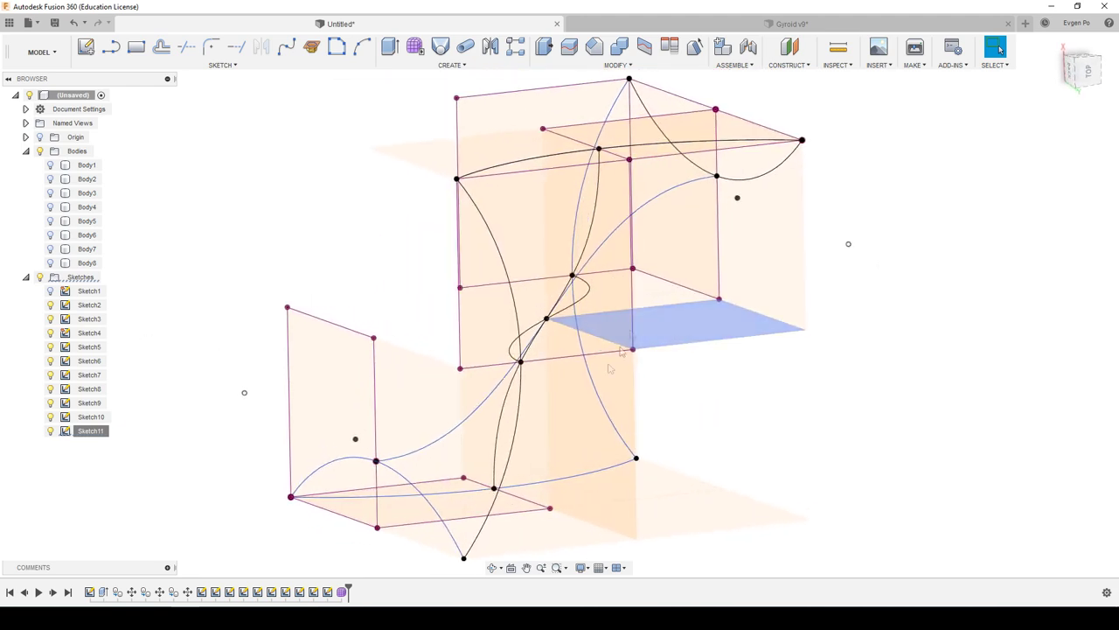
mouse_move(461, 490)
middle_mouse_down("shift")
mouse_move(464, 474)
mouse_move(411, 472)
middle_mouse_up("shift")
right_click(92, 417)
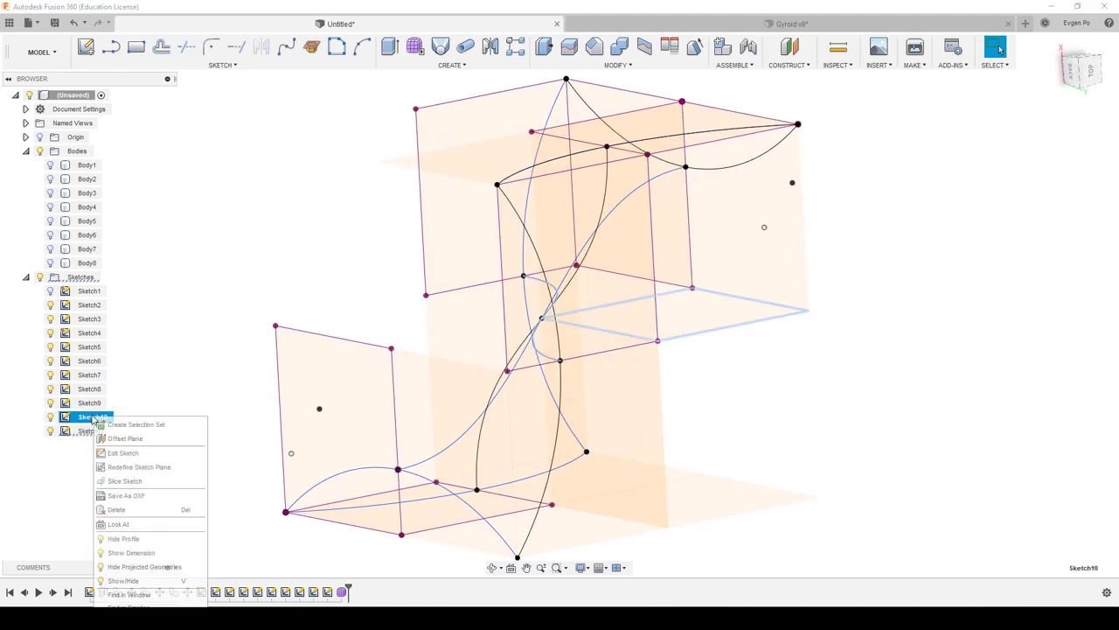
left_click(141, 454)
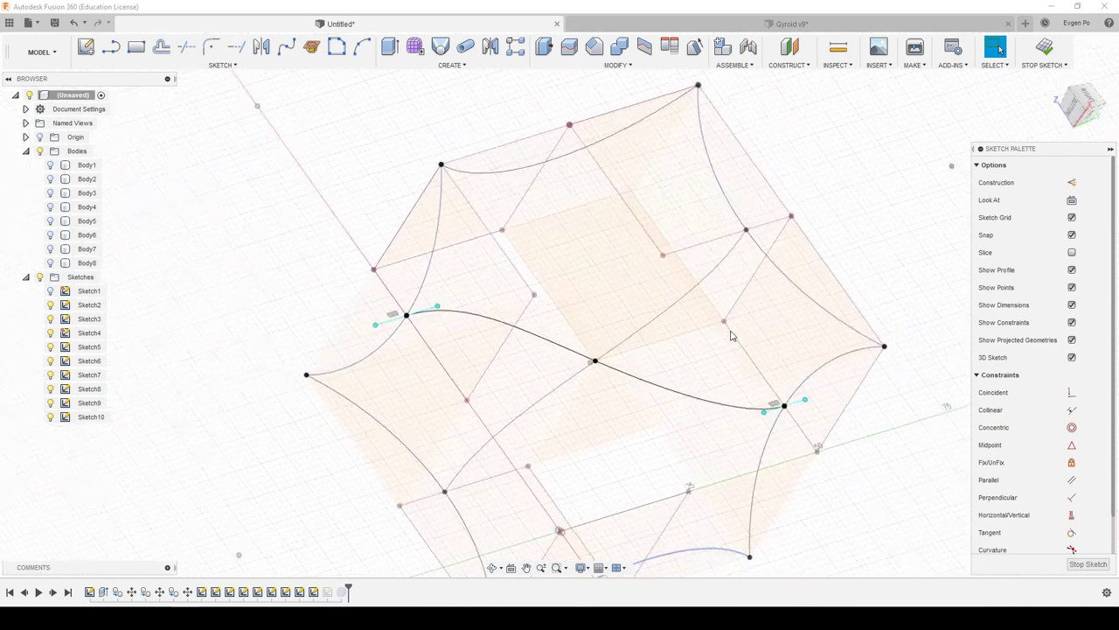
Step: Break the Sketch10 spline at the cube centre, dismiss the constraints warning, and stop the sketch
middle_click_drag(732, 335, 848, 310, "shift")
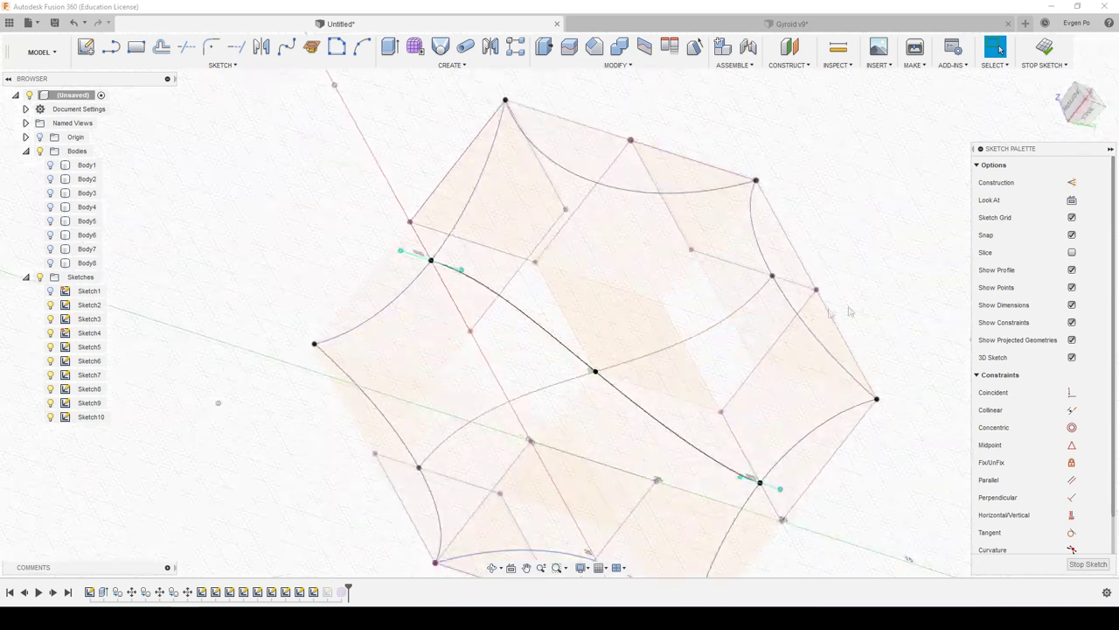
left_click(215, 68)
left_click(127, 284)
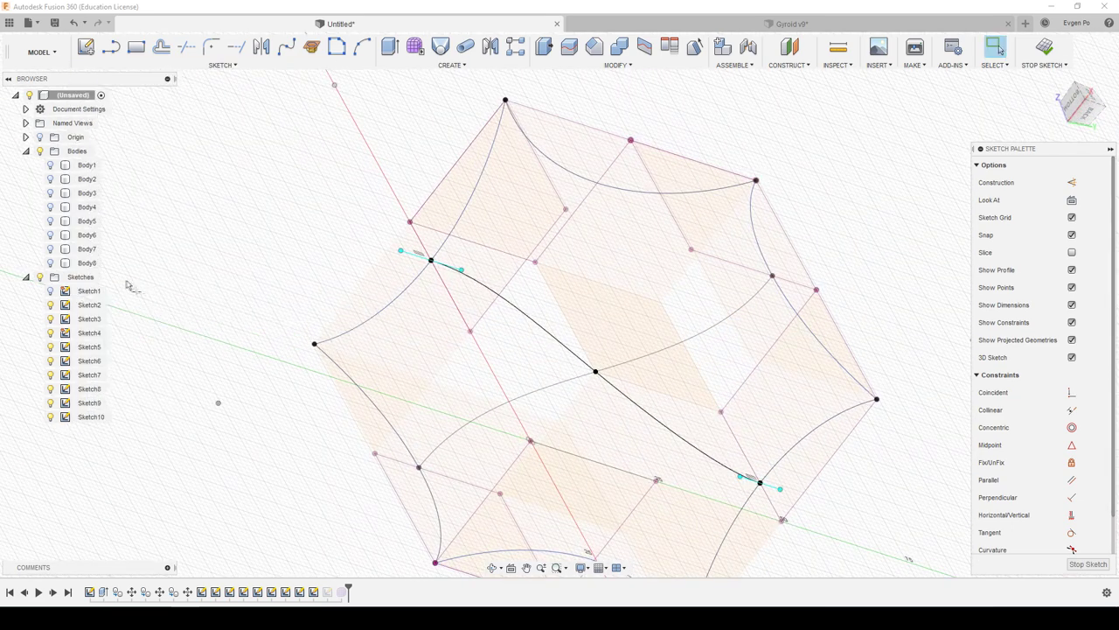
left_click(597, 374)
left_click(1104, 556)
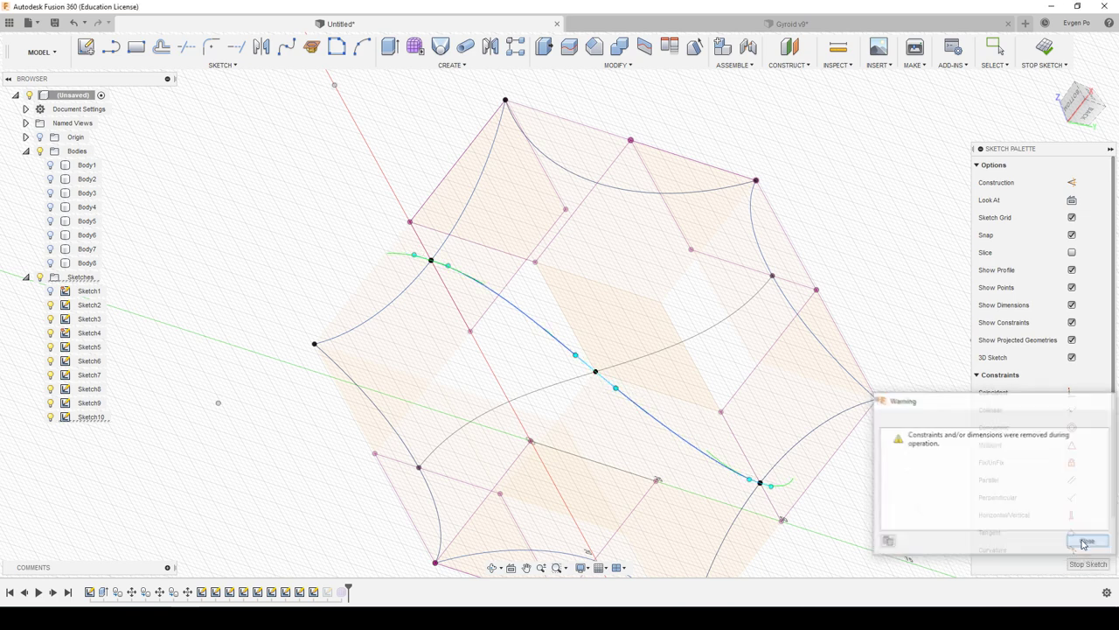
left_click(1087, 542)
left_click(1087, 563)
mouse_move(997, 516)
middle_mouse_down("shift")
mouse_move(635, 392)
mouse_move(320, 395)
middle_mouse_up("shift")
left_click(88, 403)
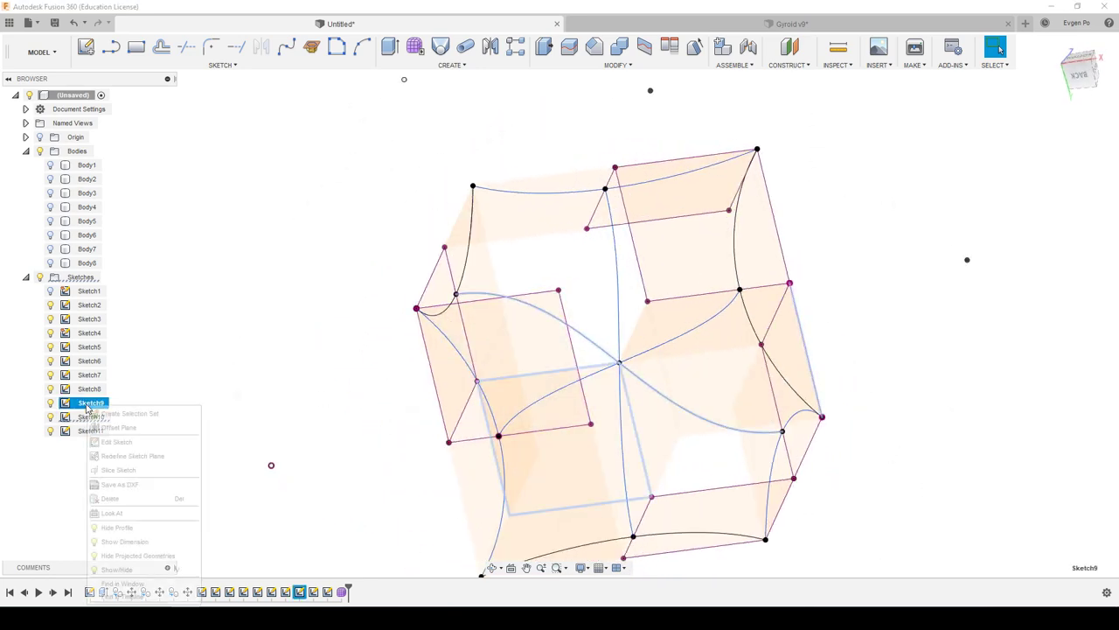
Step: Edit Sketch9, break its spline at the centre point, and stop the sketch
left_click(114, 442)
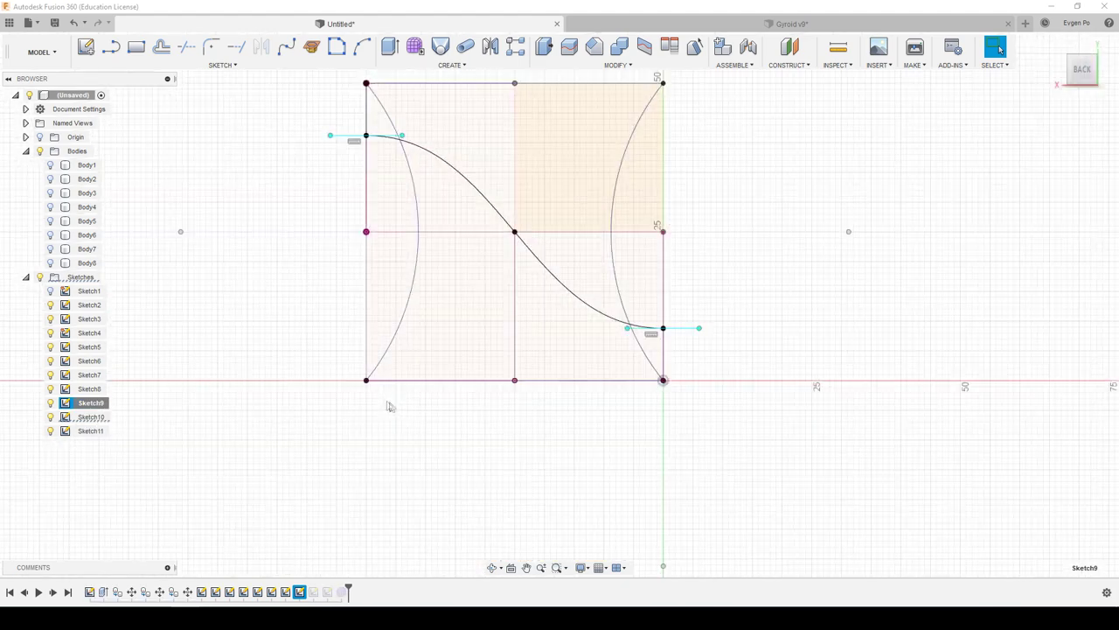
left_click(222, 65)
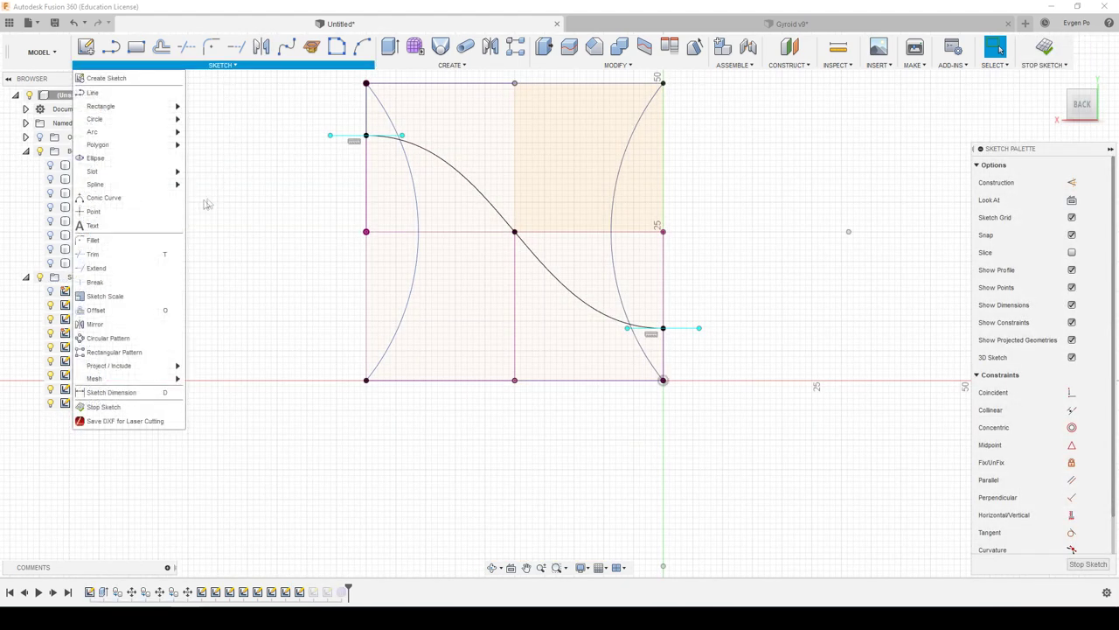
left_click(124, 255)
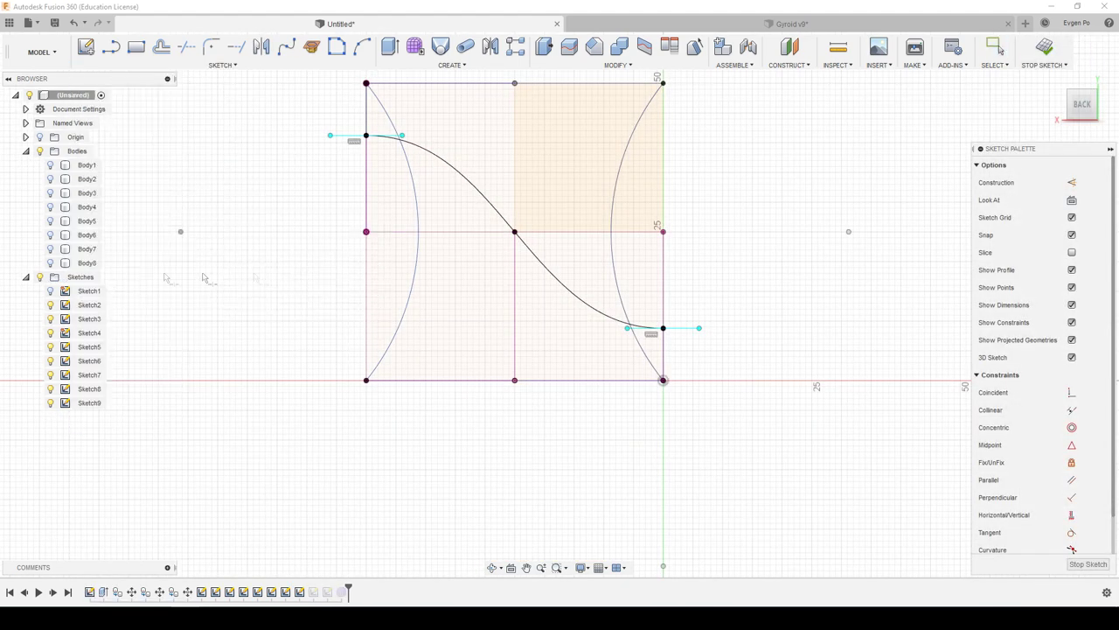
left_click(517, 236)
left_click(1088, 564)
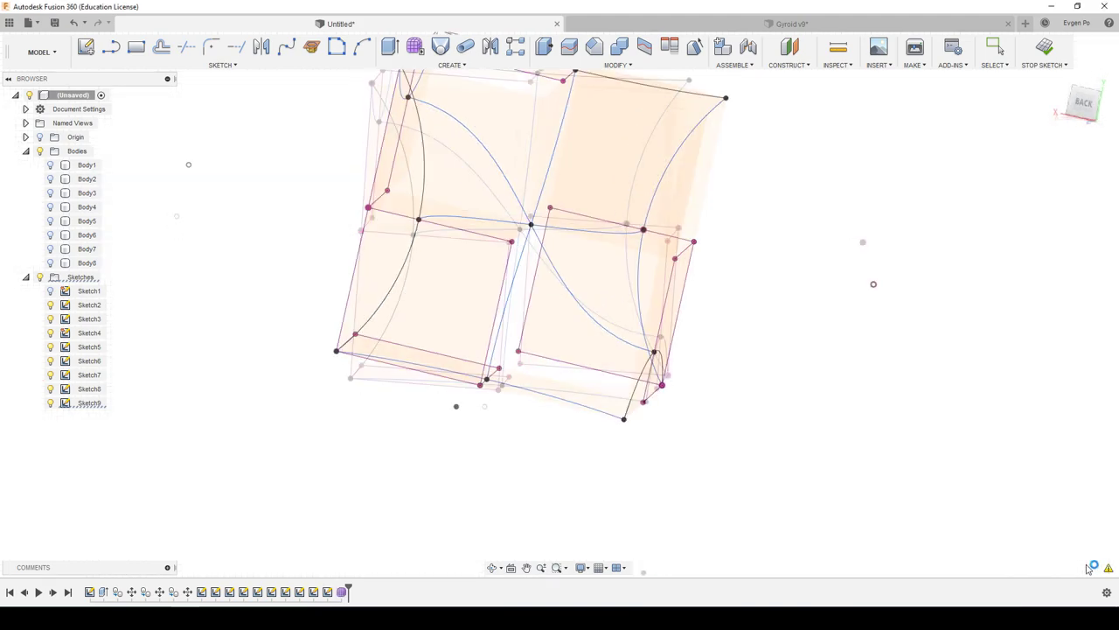
mouse_move(944, 467)
middle_mouse_down("shift")
mouse_move(795, 372)
mouse_move(1027, 166)
mouse_move(1090, 92)
mouse_move(1002, 131)
middle_mouse_up("shift")
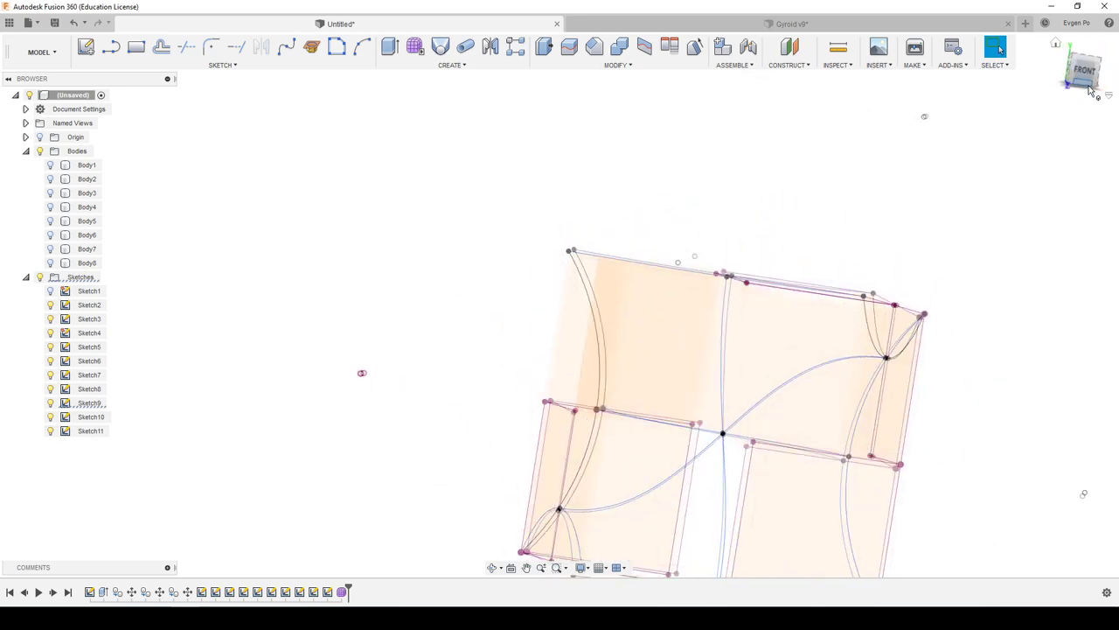
Step: Loft Body9 between two profile curves guided by two rails, with 4 × 4 faces
left_click(1082, 70)
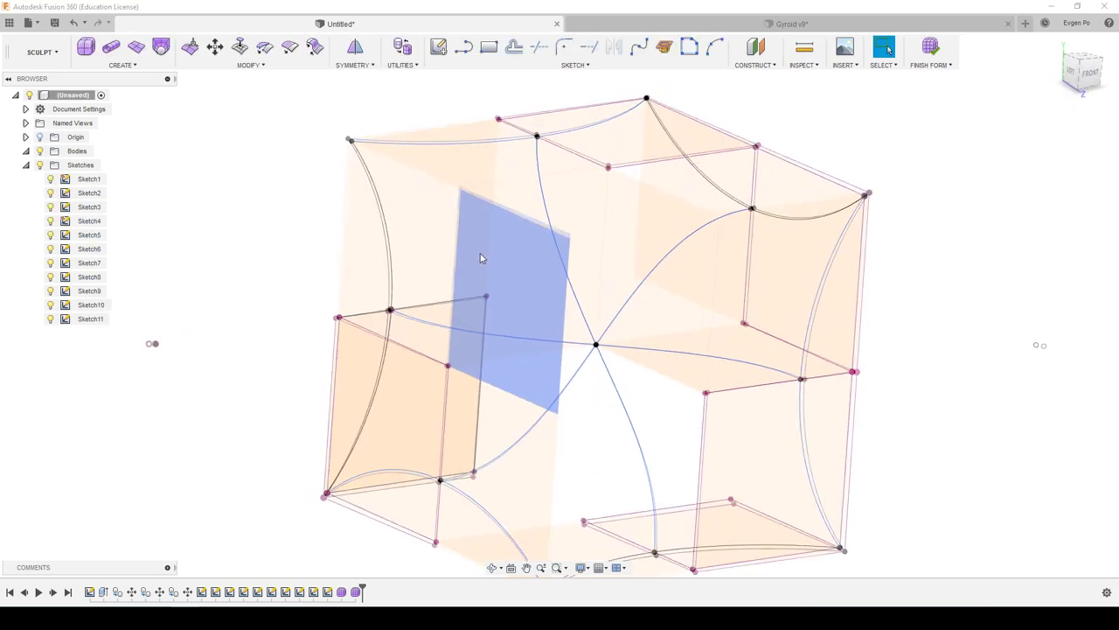
left_click(482, 294)
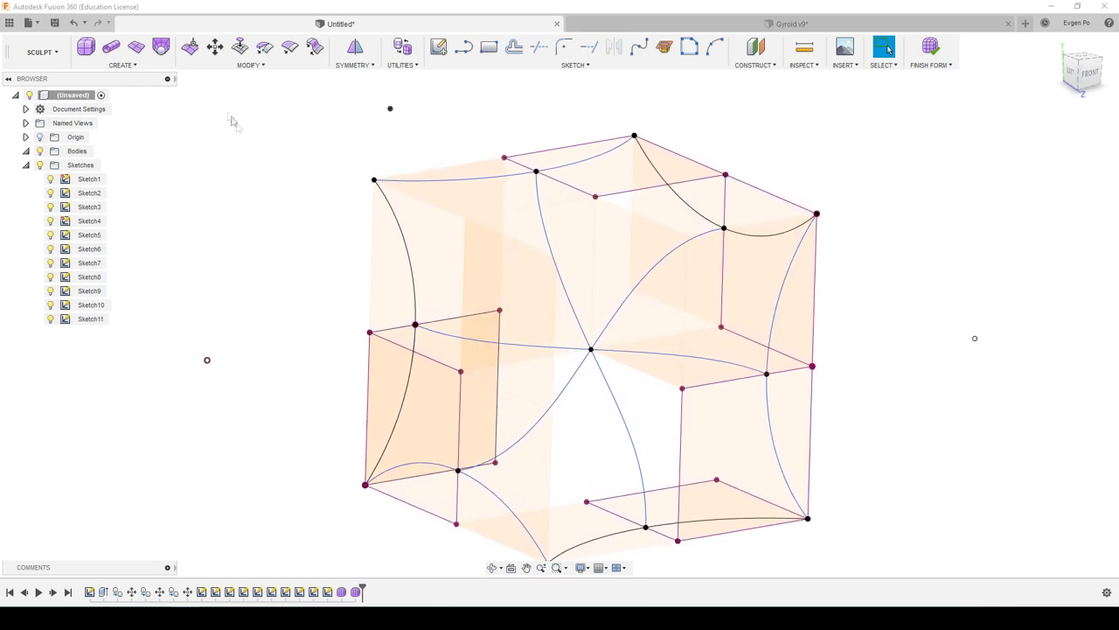
left_click(160, 48)
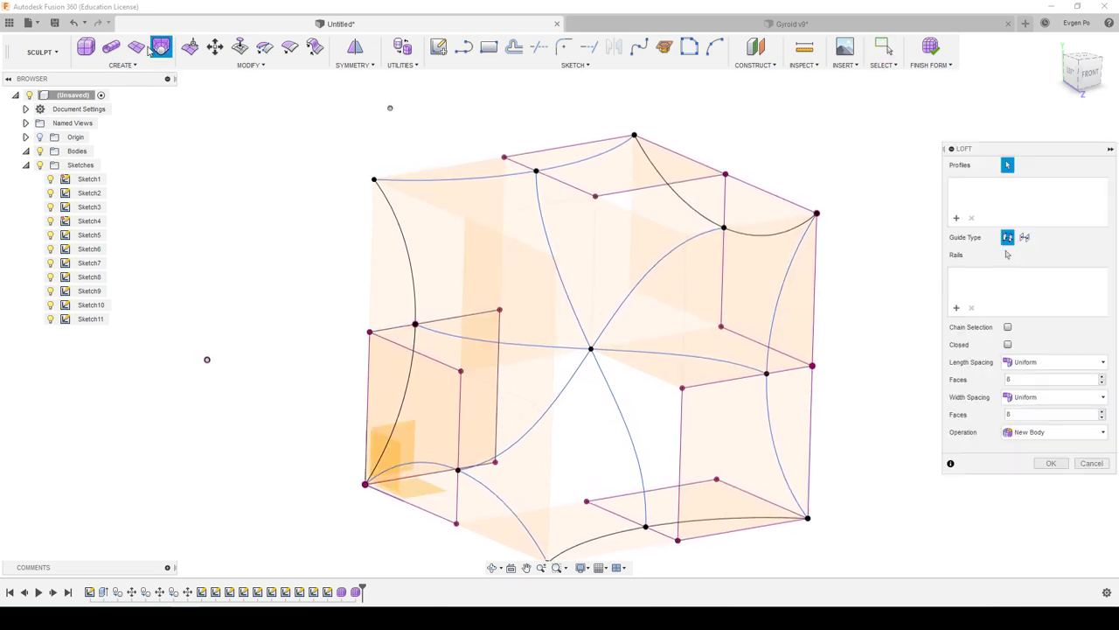
left_click(631, 426)
left_click(521, 513)
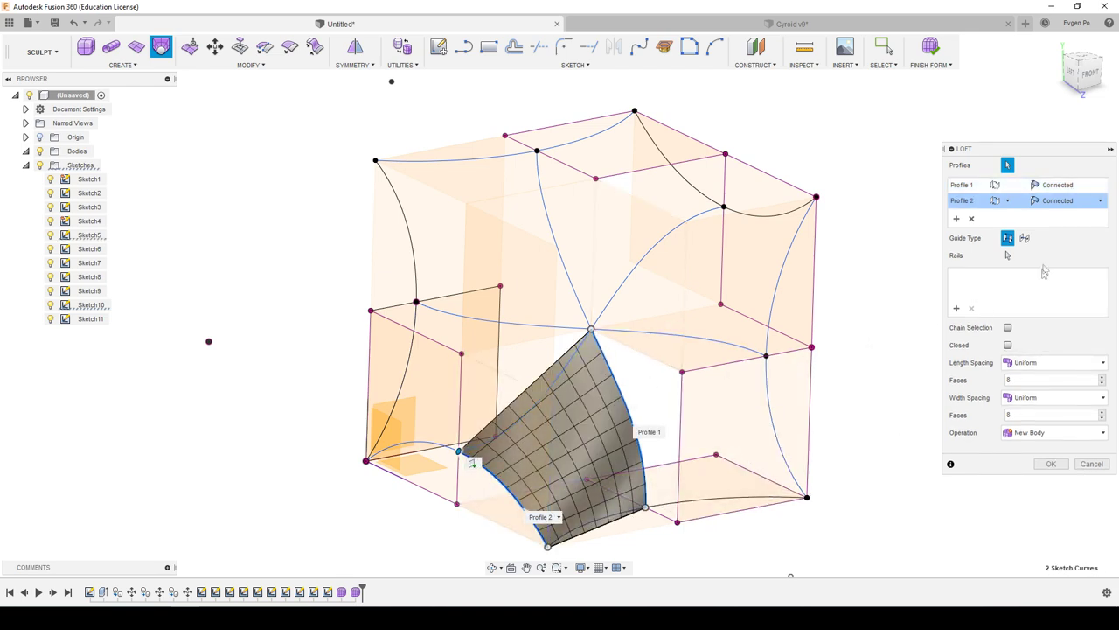
left_click(1007, 256)
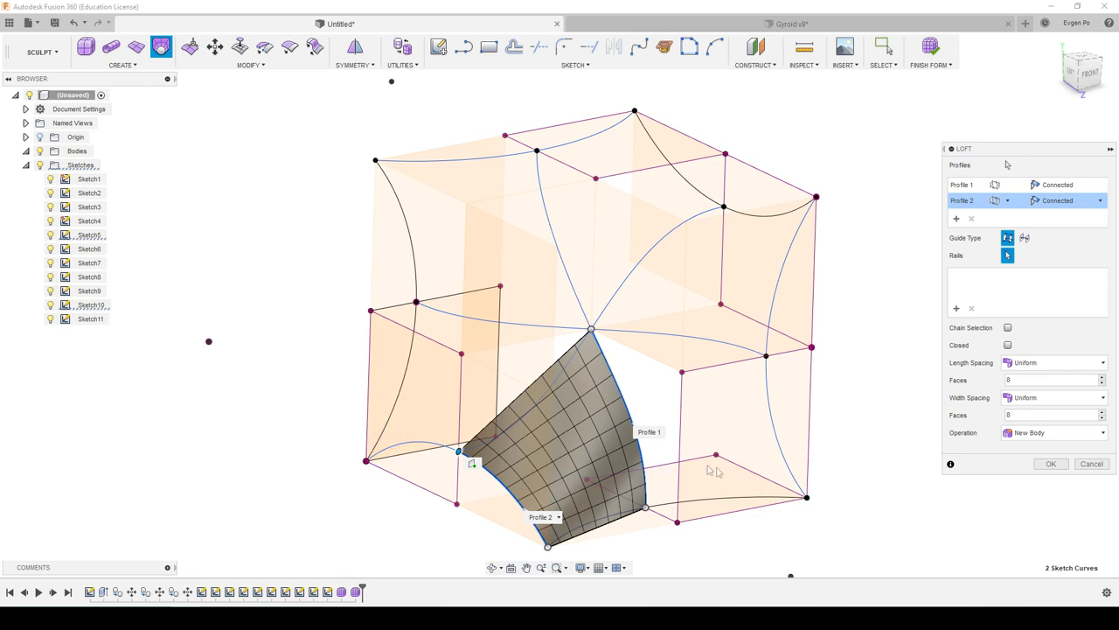
left_click(593, 527)
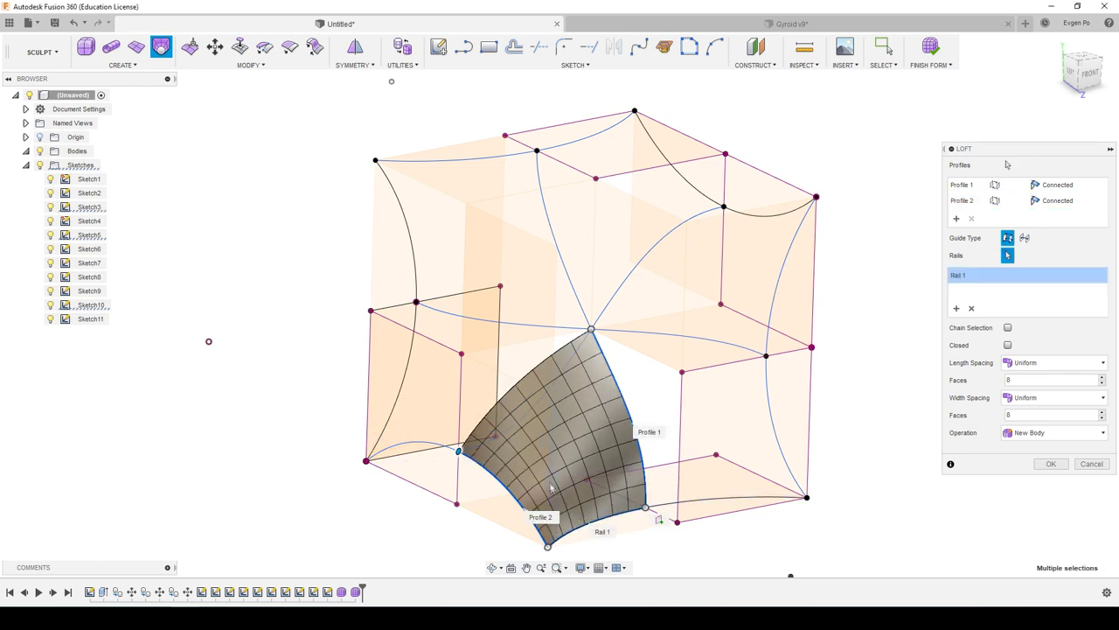
left_click(514, 430)
middle_click_drag(516, 429, 560, 411, "shift")
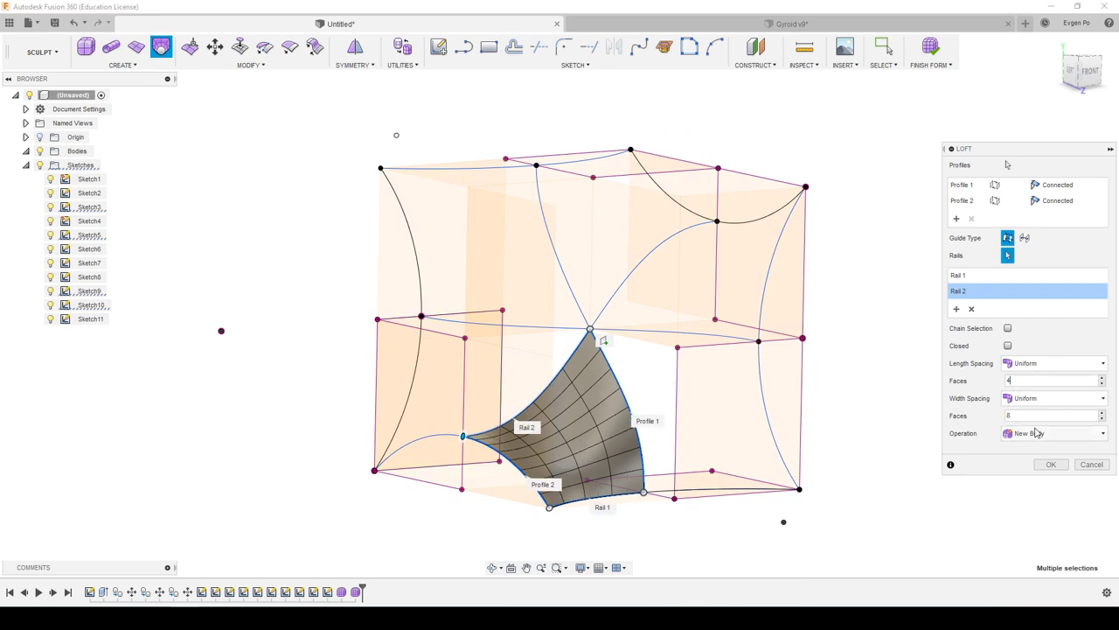
mouse_move(970, 432)
middle_mouse_down("shift")
mouse_move(953, 437)
mouse_move(1014, 455)
middle_mouse_up("shift")
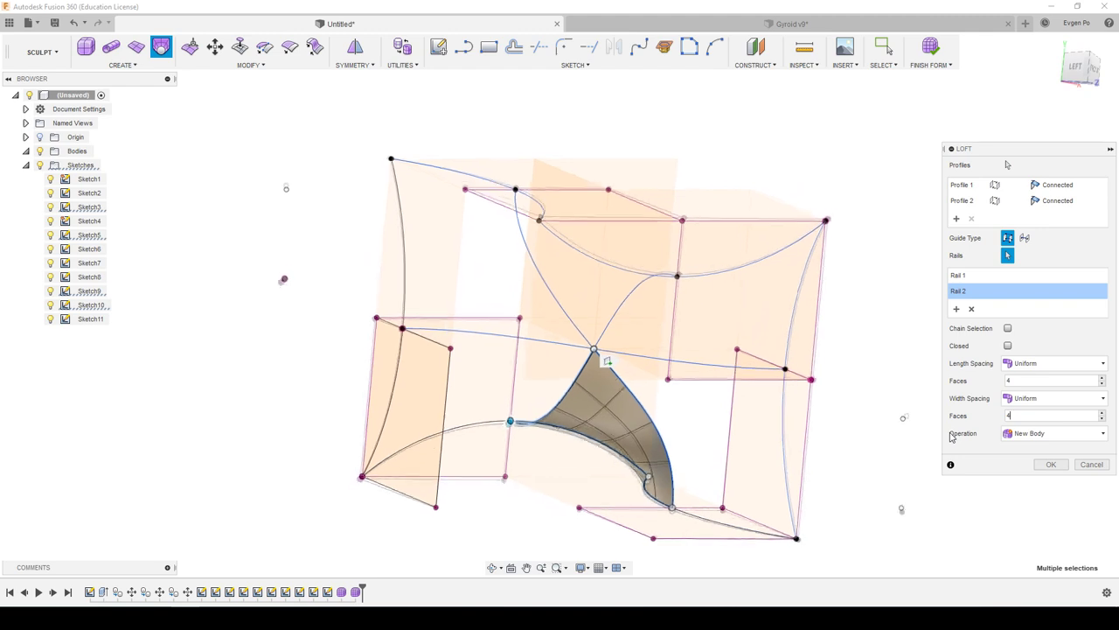
left_click(1051, 463)
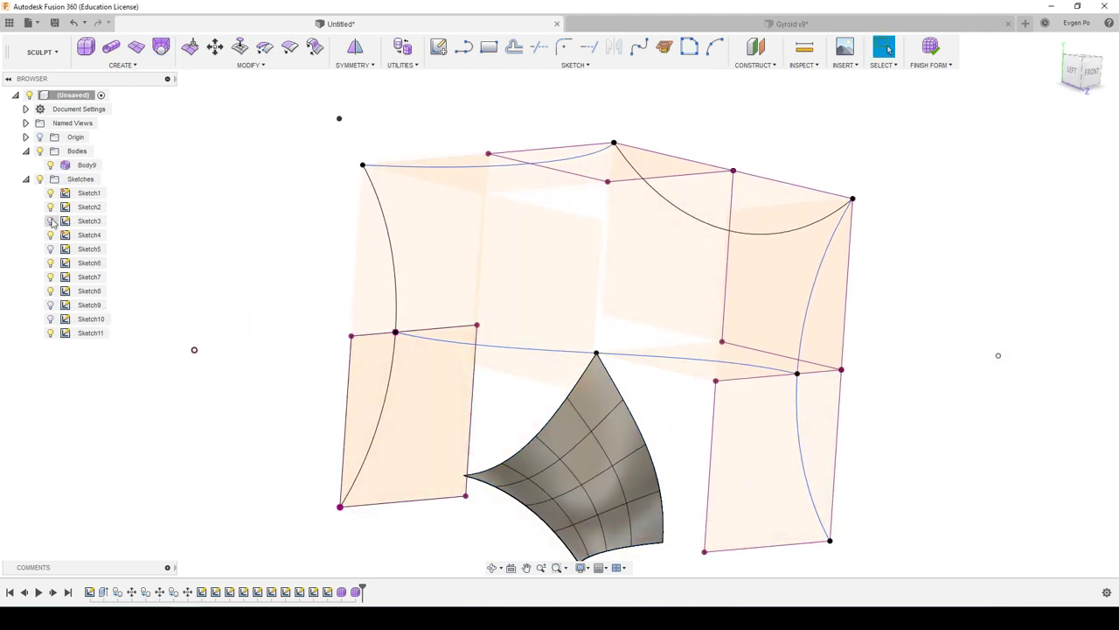
Step: Show the hidden sketch curves and loft a rail-guided T-spline patch between two profiles, creating Body11
left_click(51, 248)
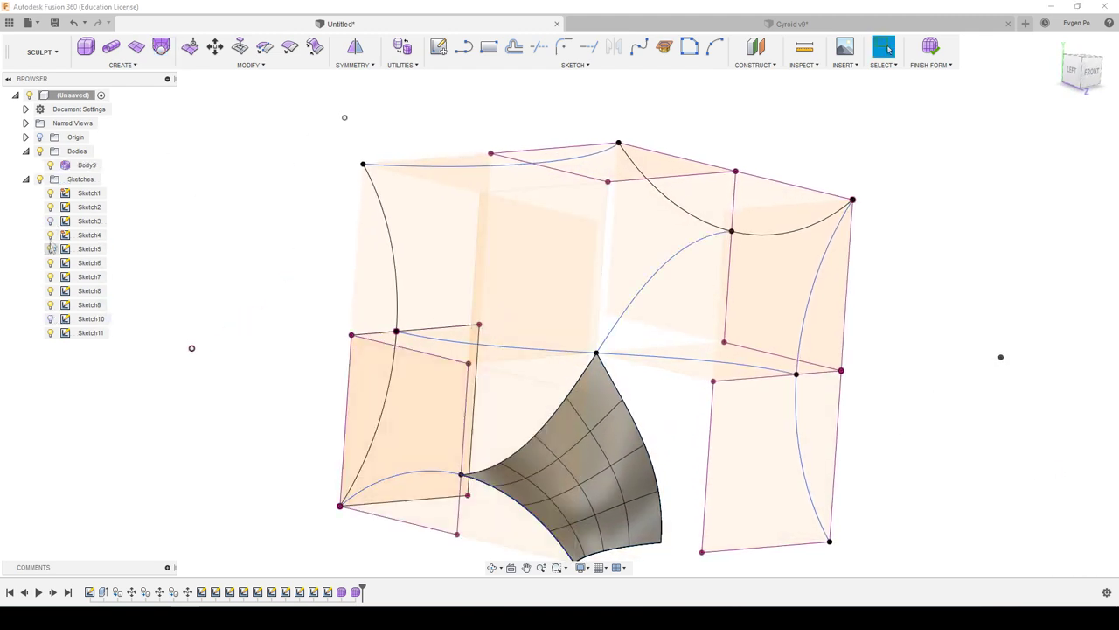
left_click(161, 45)
mouse_move(283, 182)
middle_mouse_down("shift")
mouse_move(553, 374)
mouse_move(660, 556)
middle_mouse_up("shift")
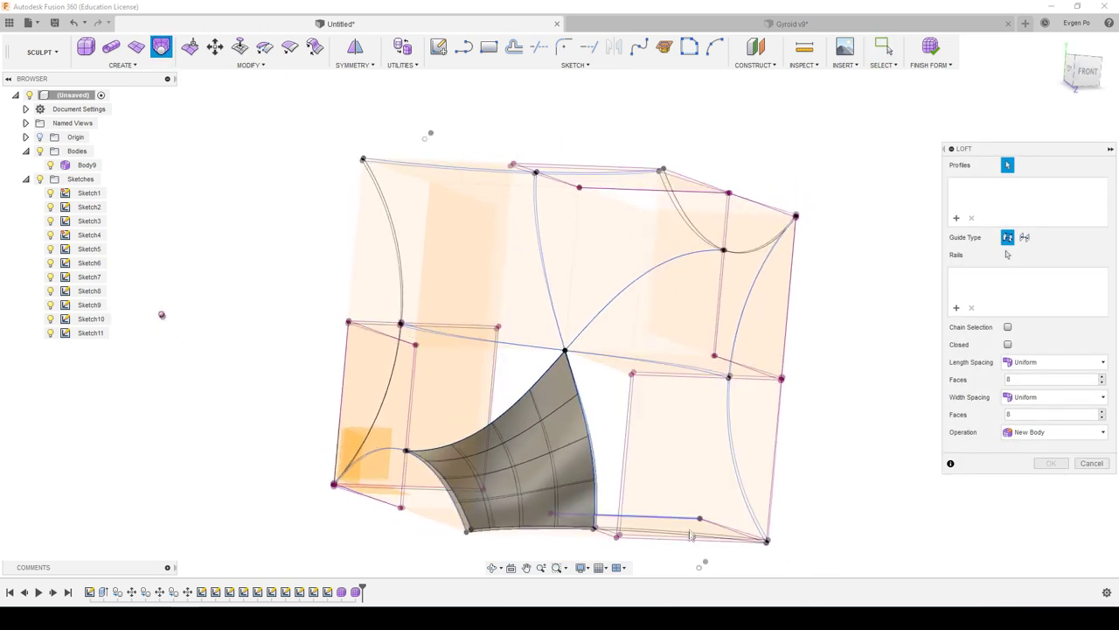
left_click(660, 556)
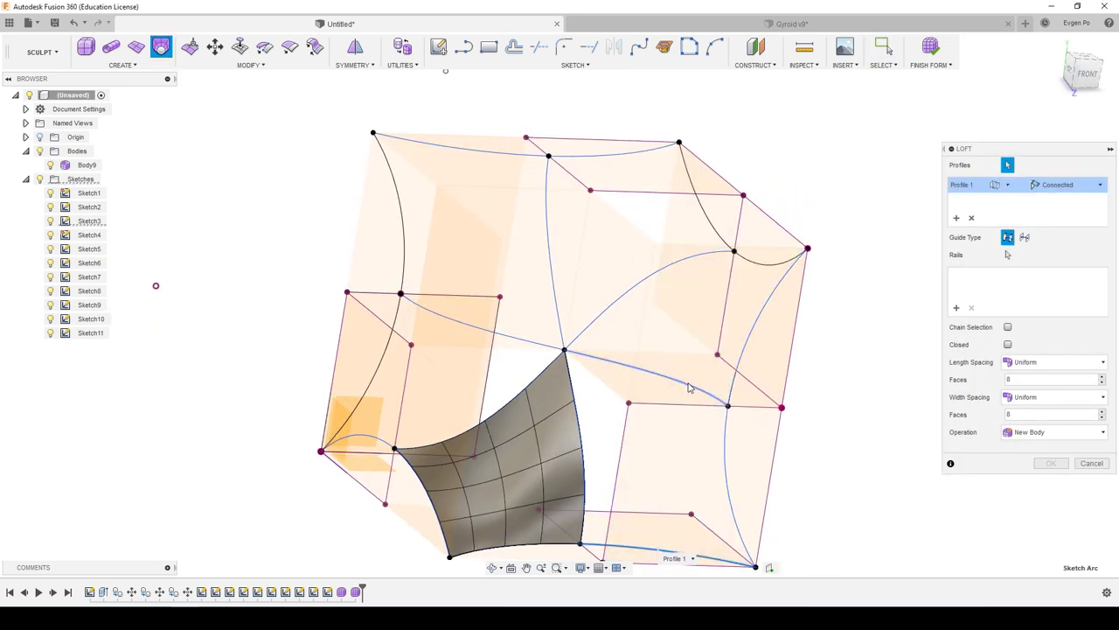
left_click(695, 389)
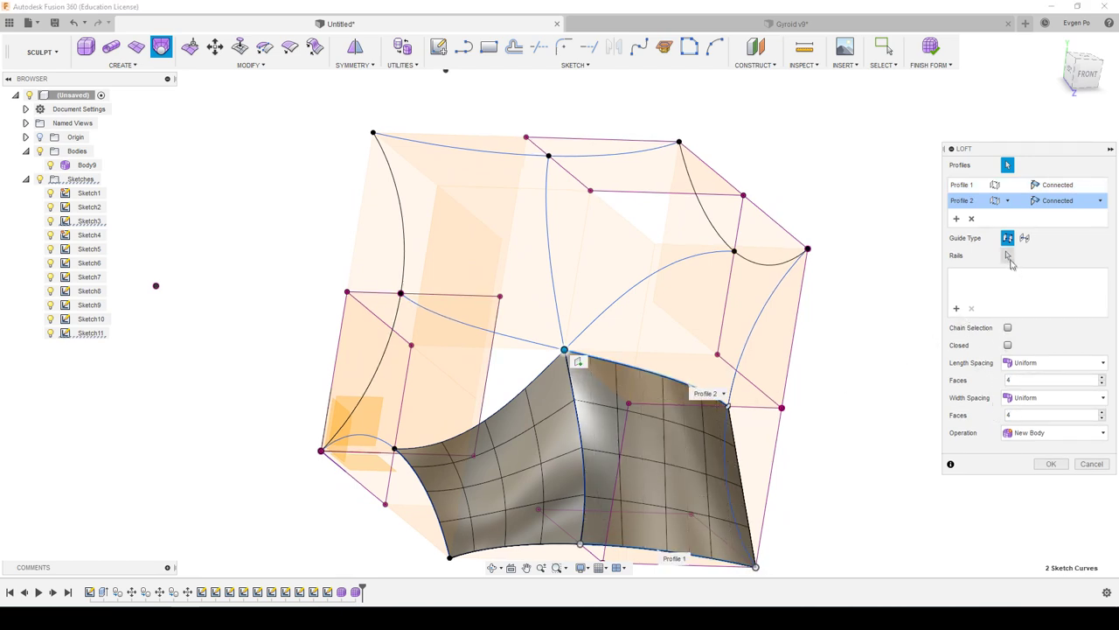
left_click(585, 443)
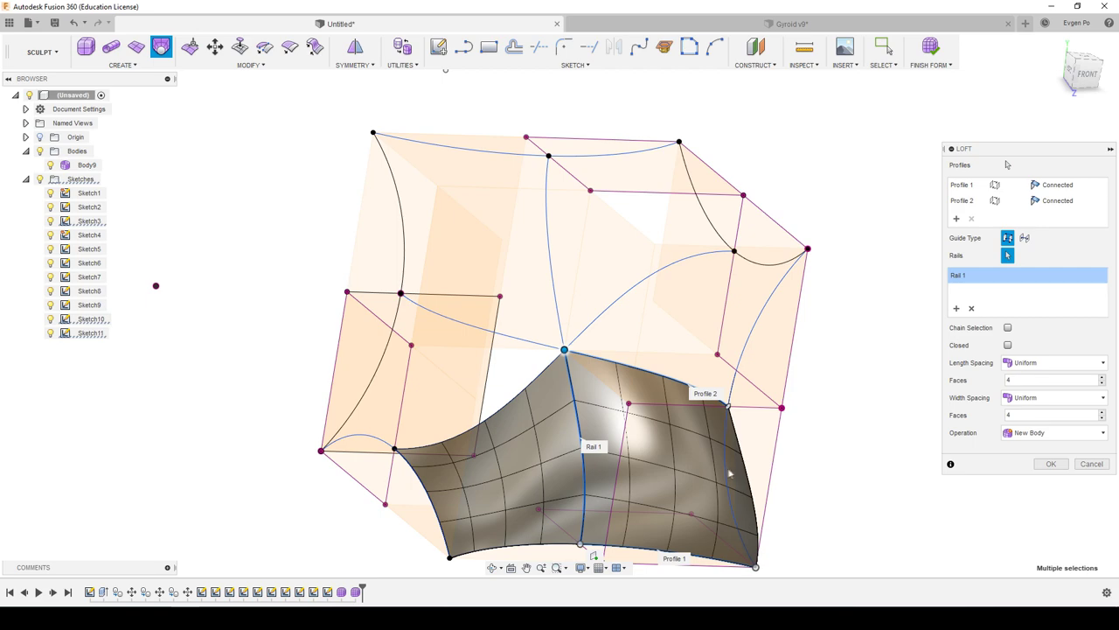
left_click(726, 474)
middle_click_drag(727, 474, 772, 544, "shift")
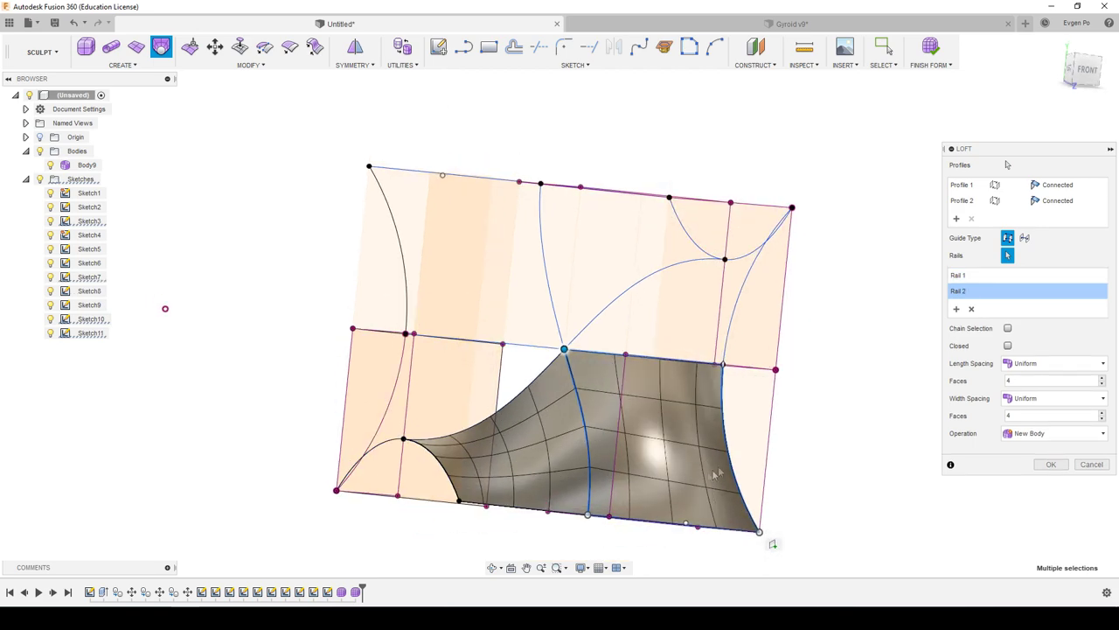
left_click(1049, 465)
middle_click_drag(1023, 462, 874, 480, "shift")
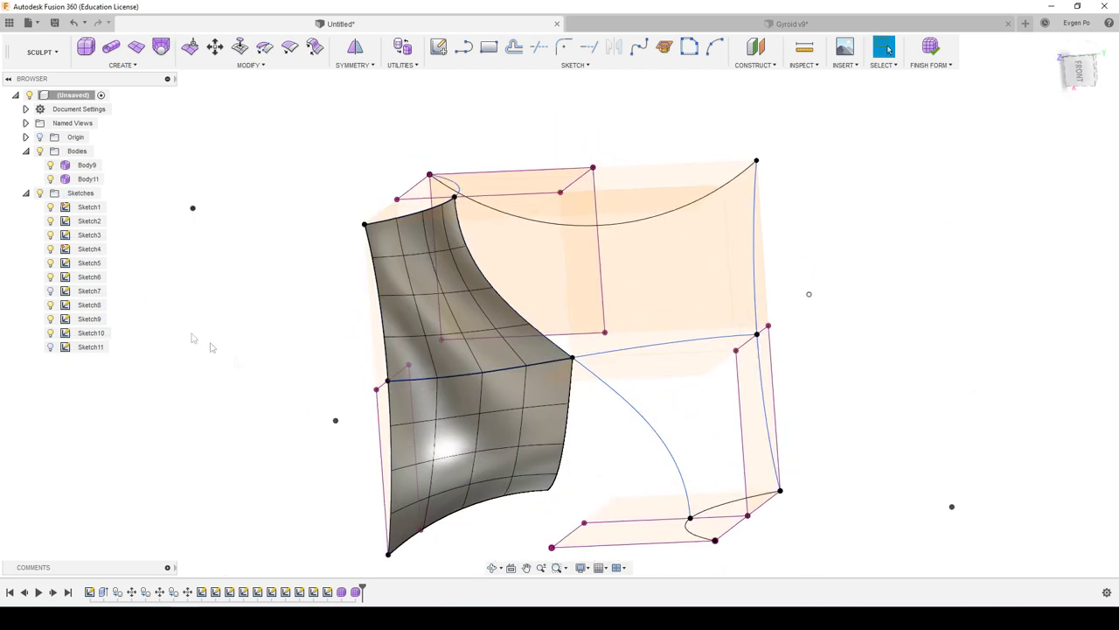
Step: Show Sketch7 and loft a patch between the bottom and right arcs, guided by two rails, creating Body13
left_click(50, 291)
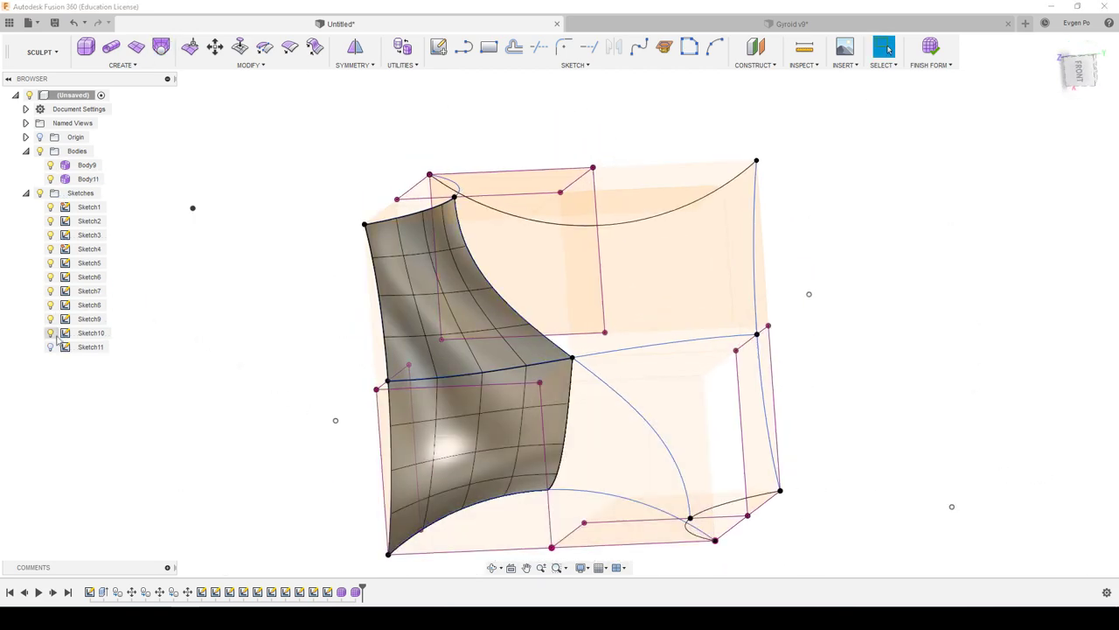
left_click(161, 45)
middle_click_drag(516, 475, 645, 537, "shift")
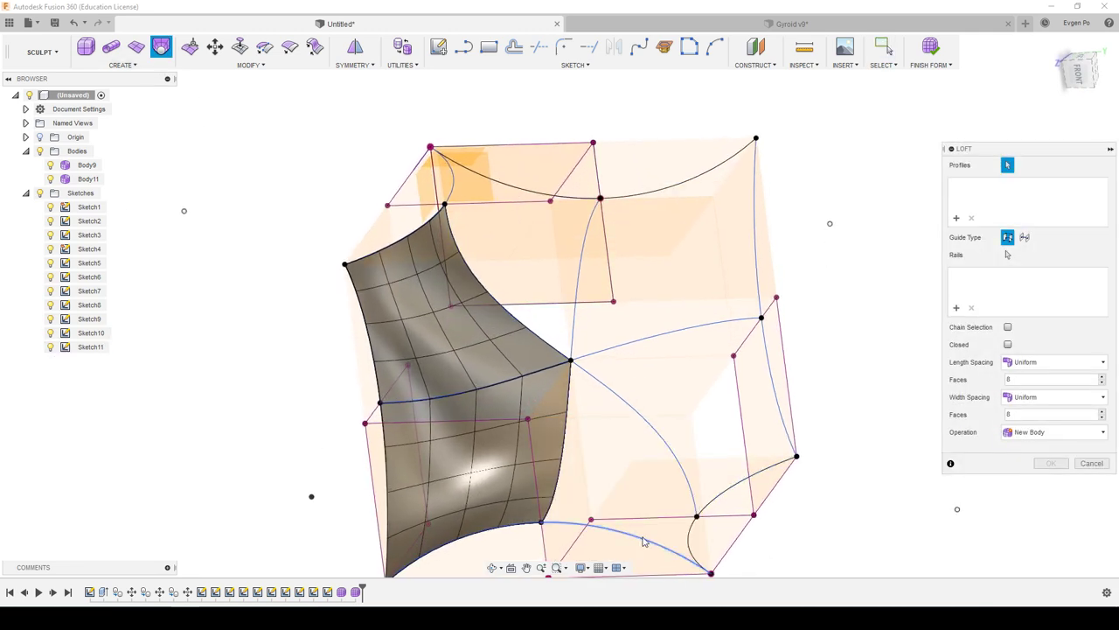
left_click(645, 536)
left_click(710, 522)
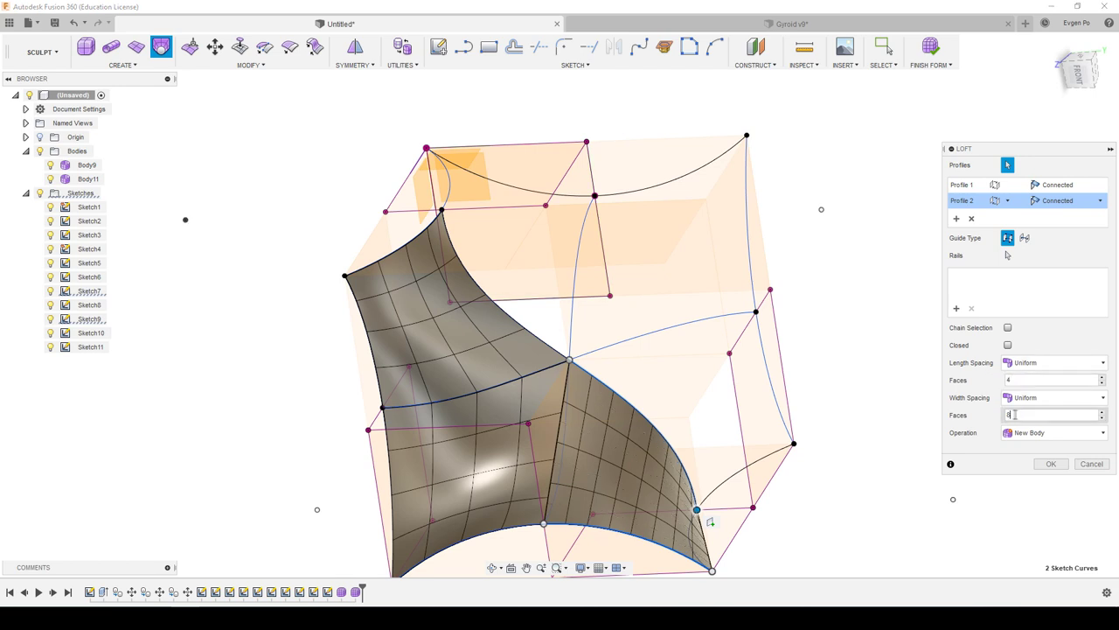
left_click(1008, 256)
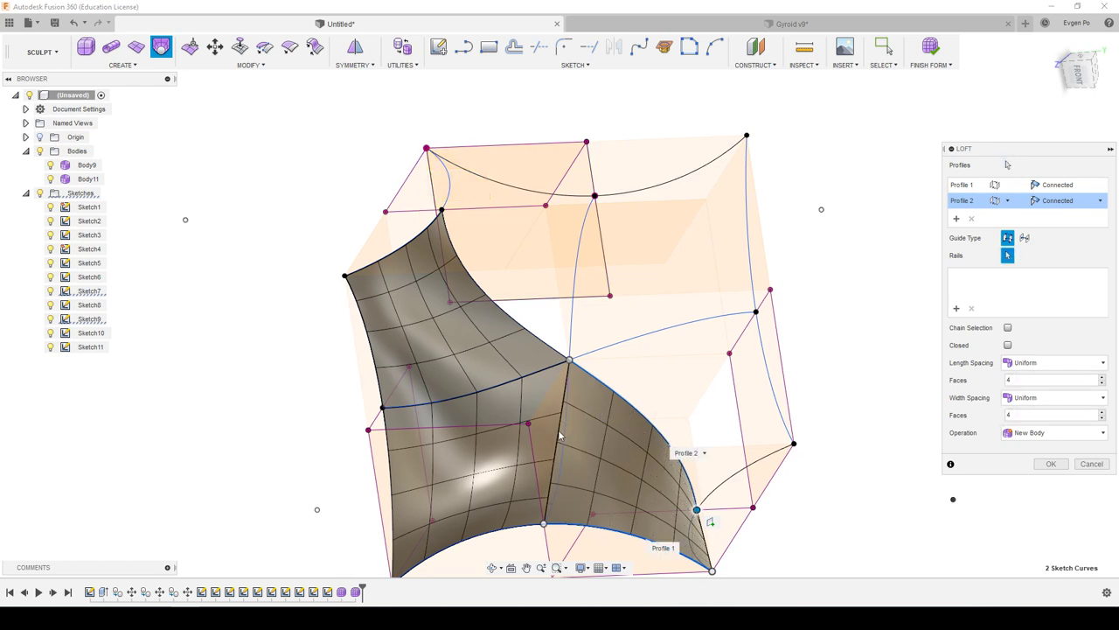
left_click(563, 457)
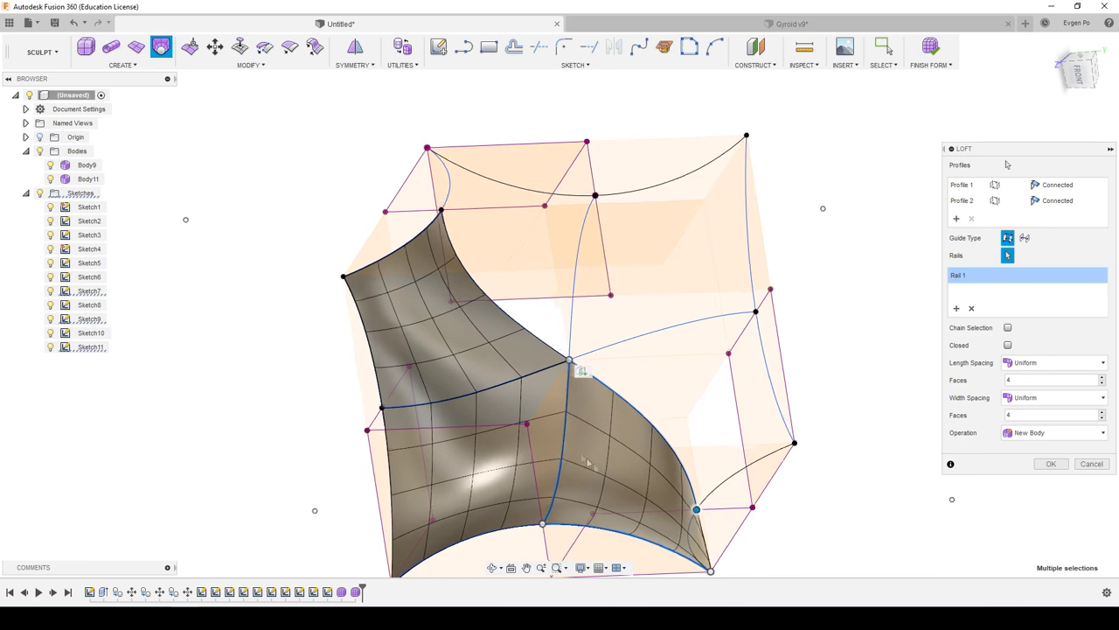
left_click(685, 535)
left_click(1048, 465)
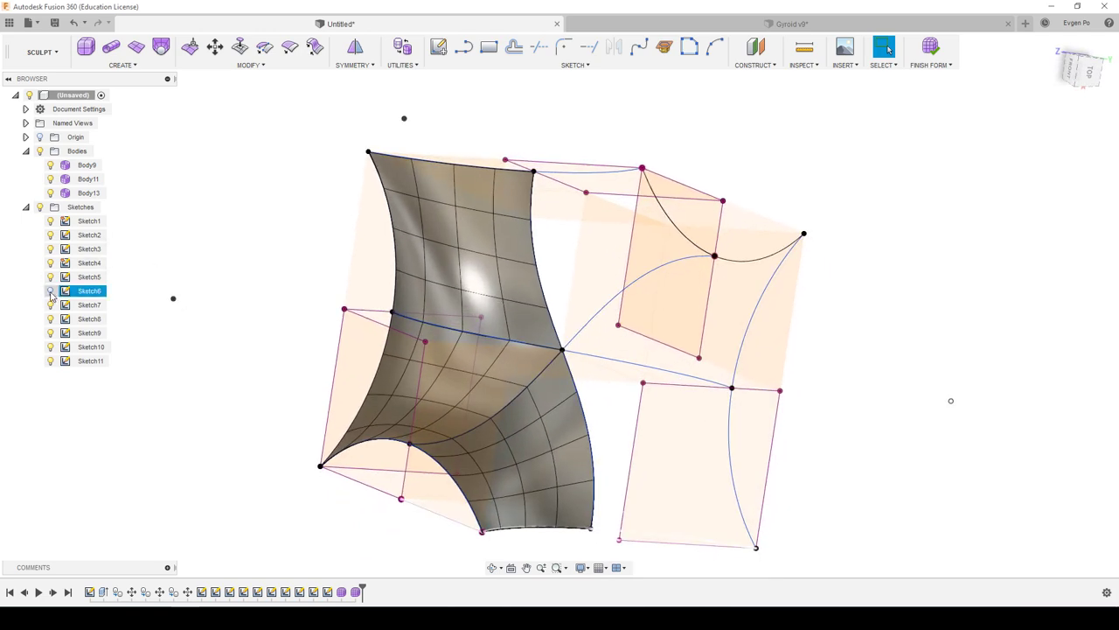
Step: Loft a patch between the lower and upper edge curves along two rails, creating Body15
left_click(161, 46)
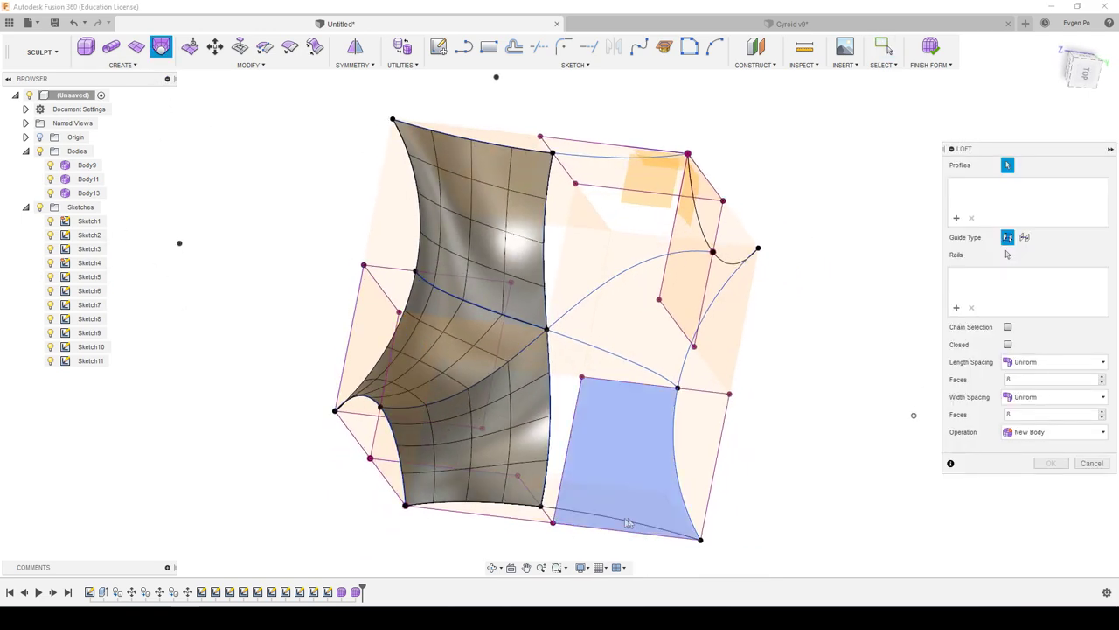
left_click(631, 523)
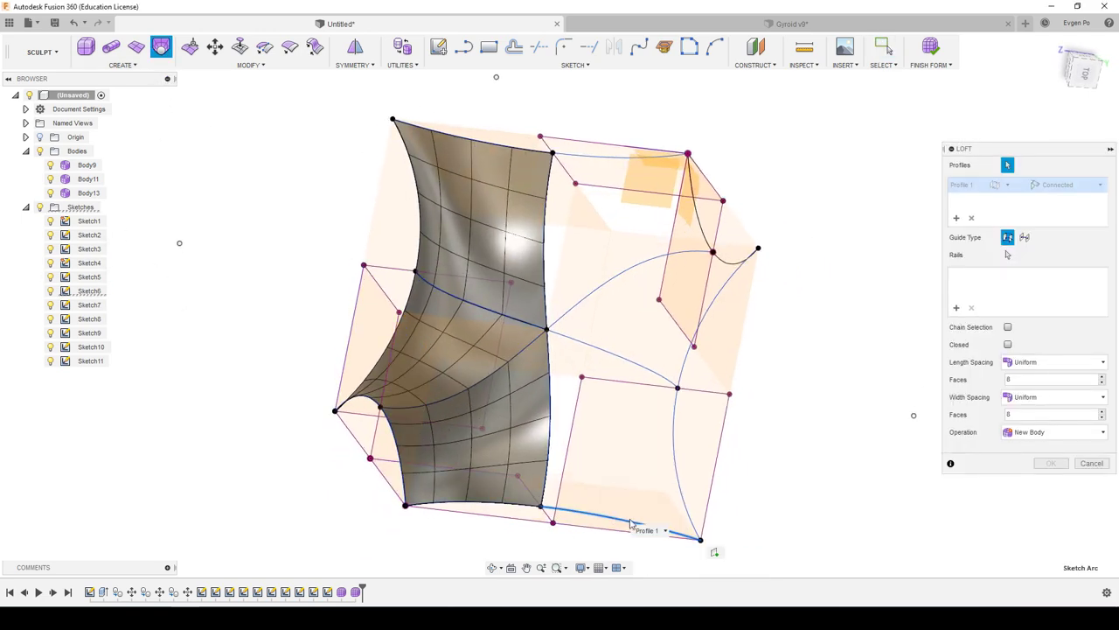
left_click(645, 370)
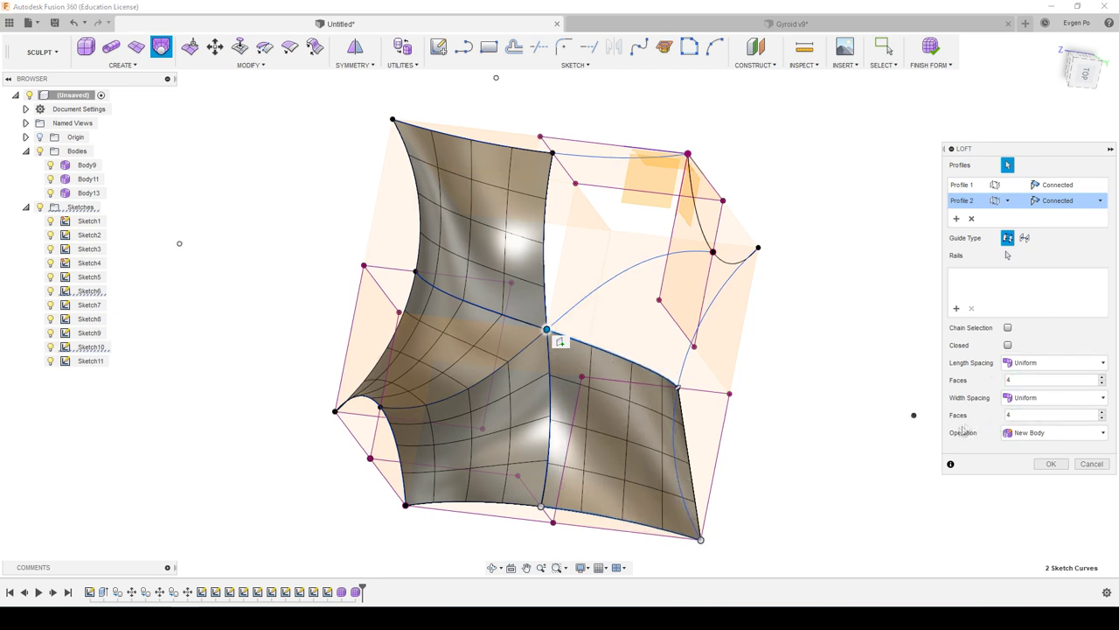
left_click(1007, 254)
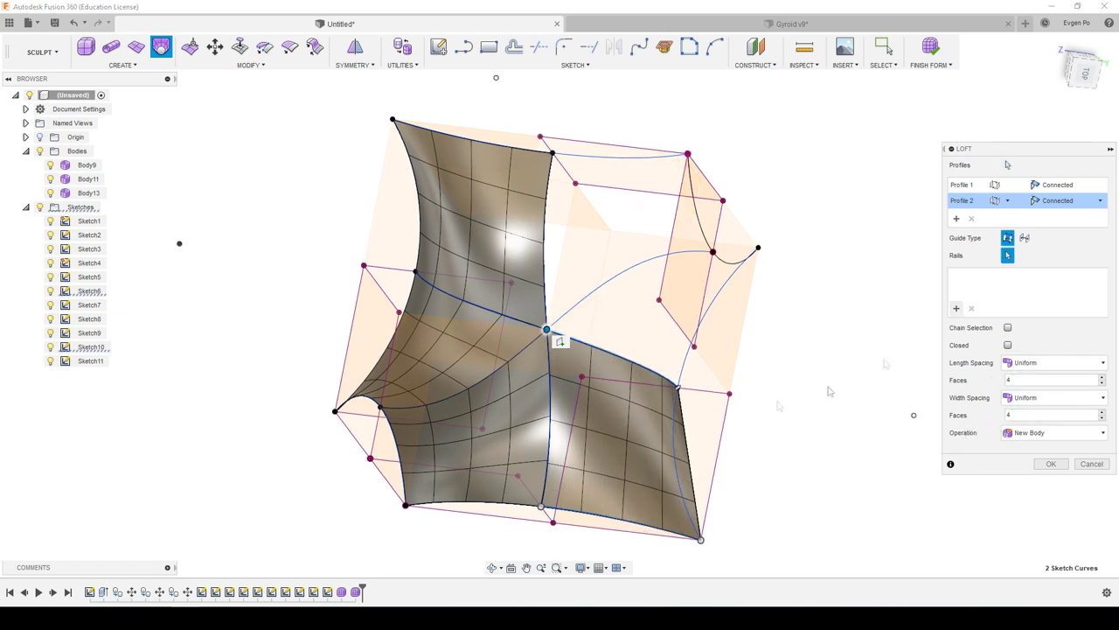
left_click(551, 403)
left_click(676, 446)
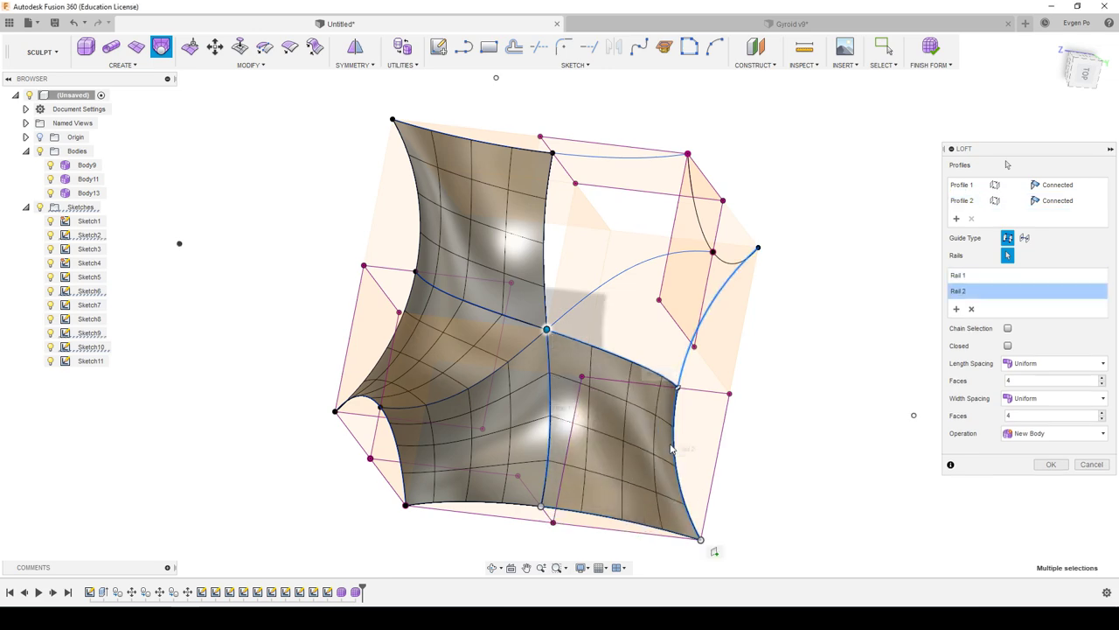
middle_click_drag(676, 447, 663, 447, "shift")
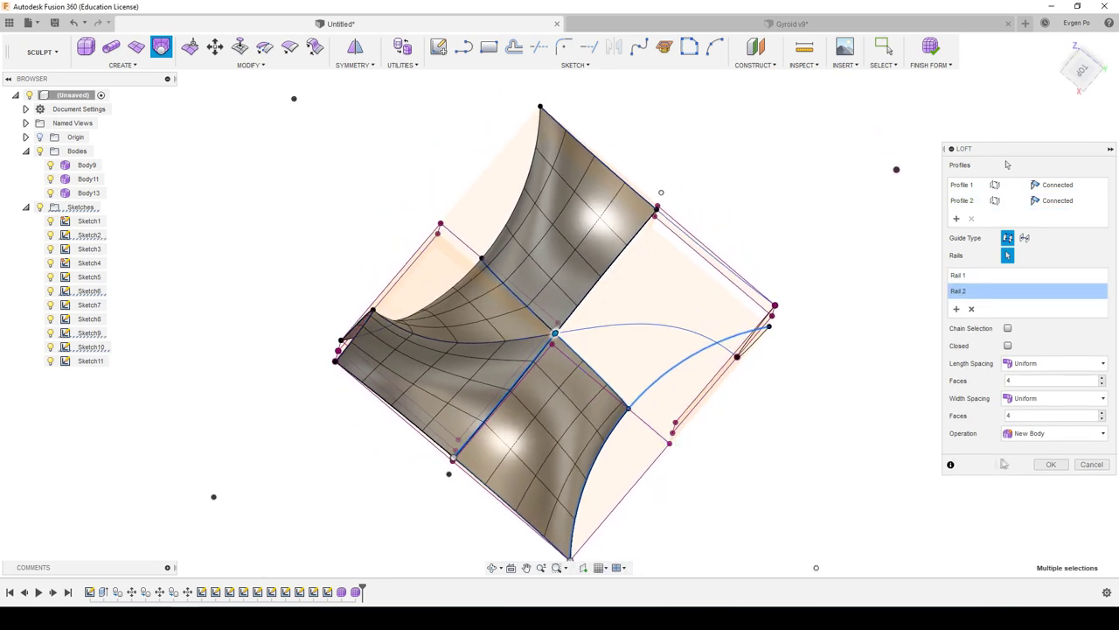
left_click(1049, 464)
middle_click_drag(787, 350, 319, 107, "shift")
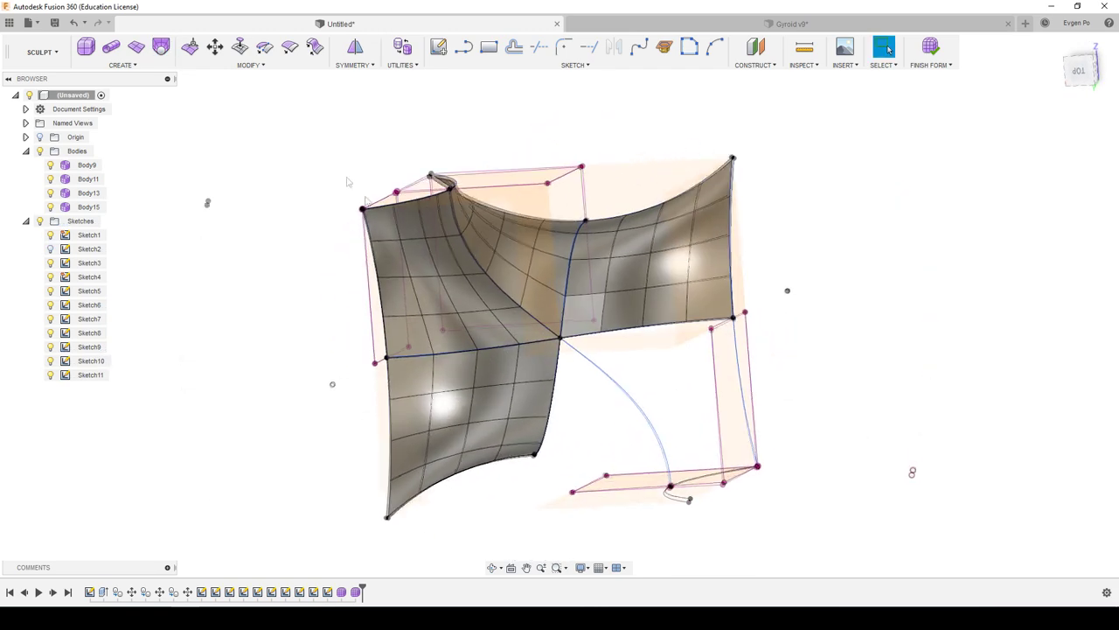
Step: Loft another rail-guided patch from the bottom edge curve to the next profile, creating Body17
left_click(161, 48)
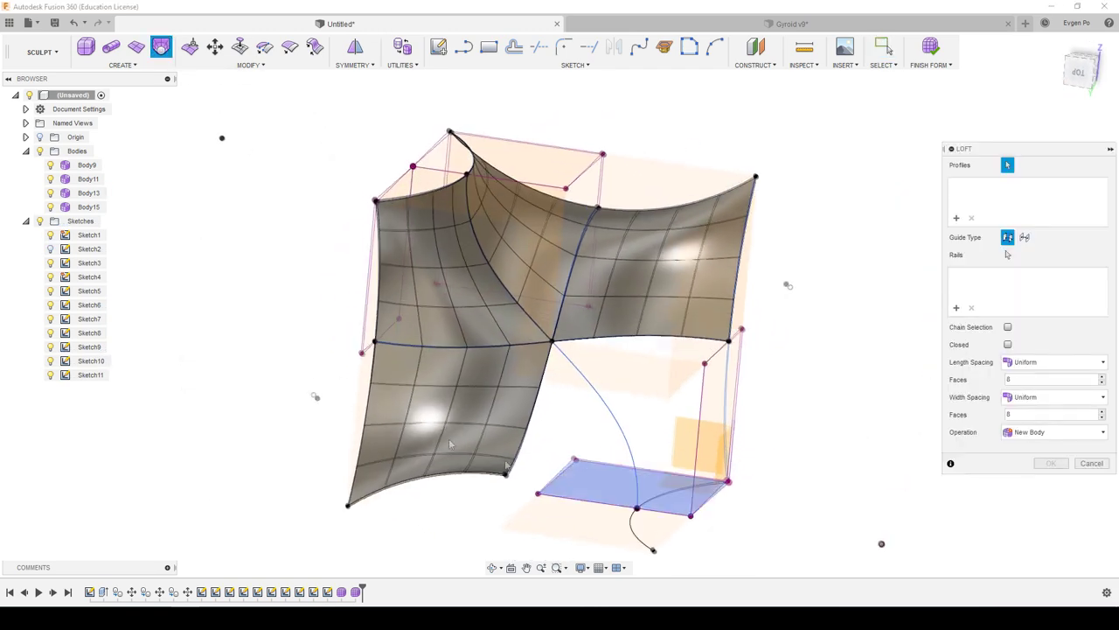
middle_click_drag(332, 376, 525, 472, "shift")
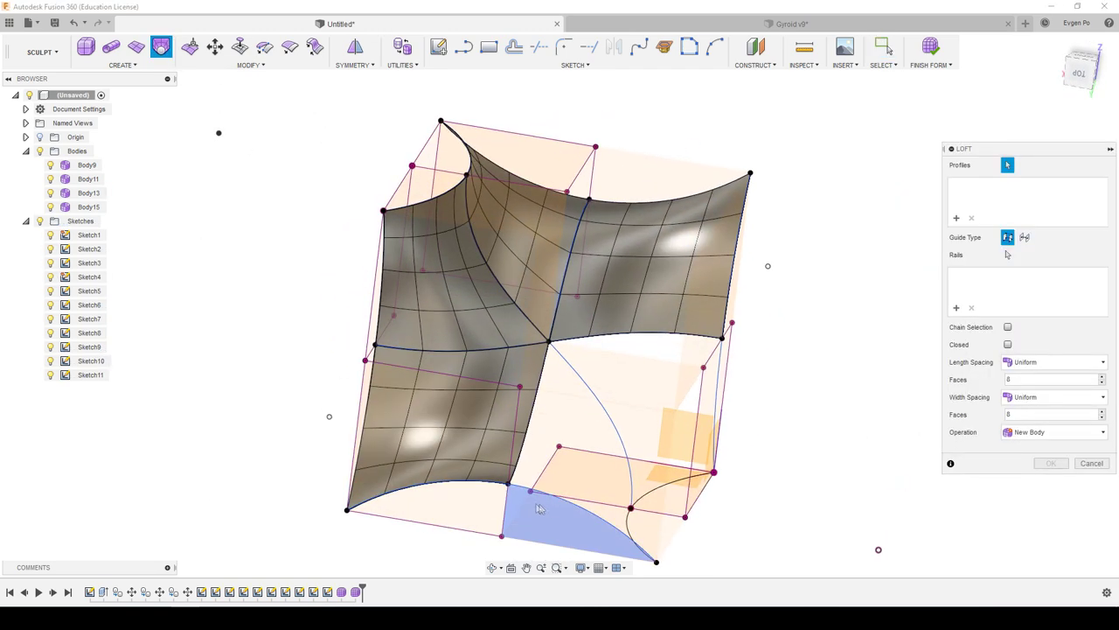
left_click(574, 508)
middle_click_drag(574, 508, 591, 416, "shift")
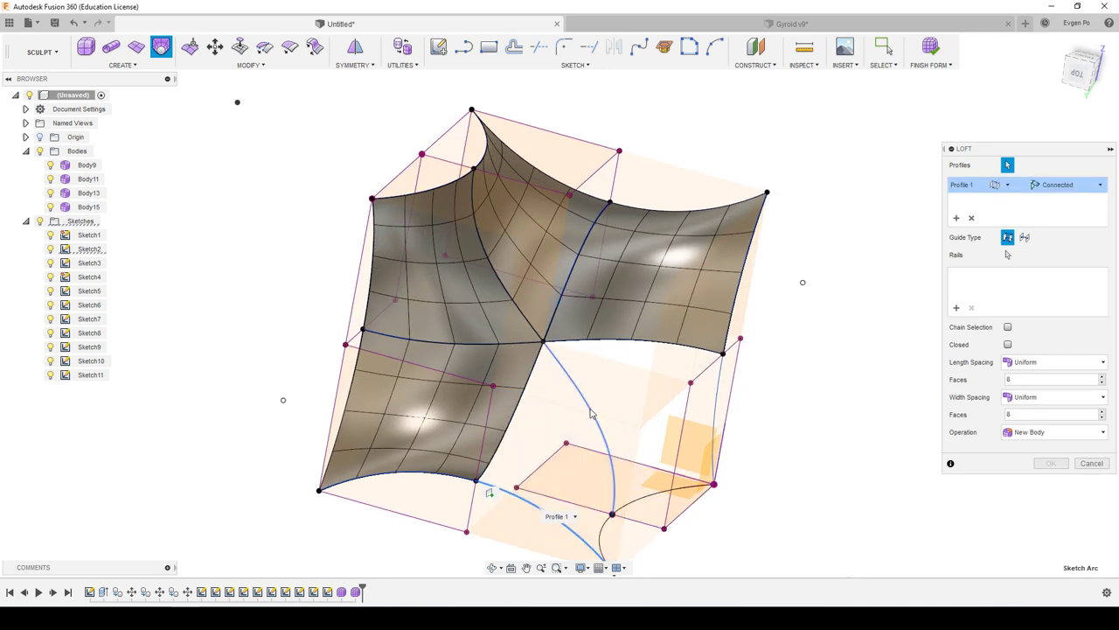
left_click(599, 418)
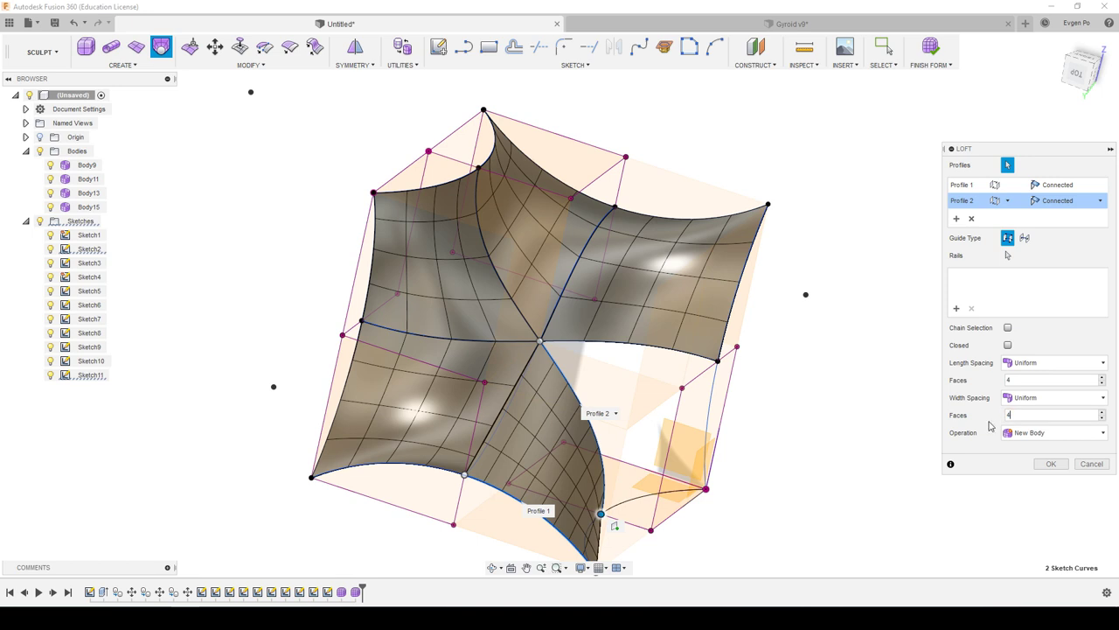
left_click(502, 418)
left_click(586, 542)
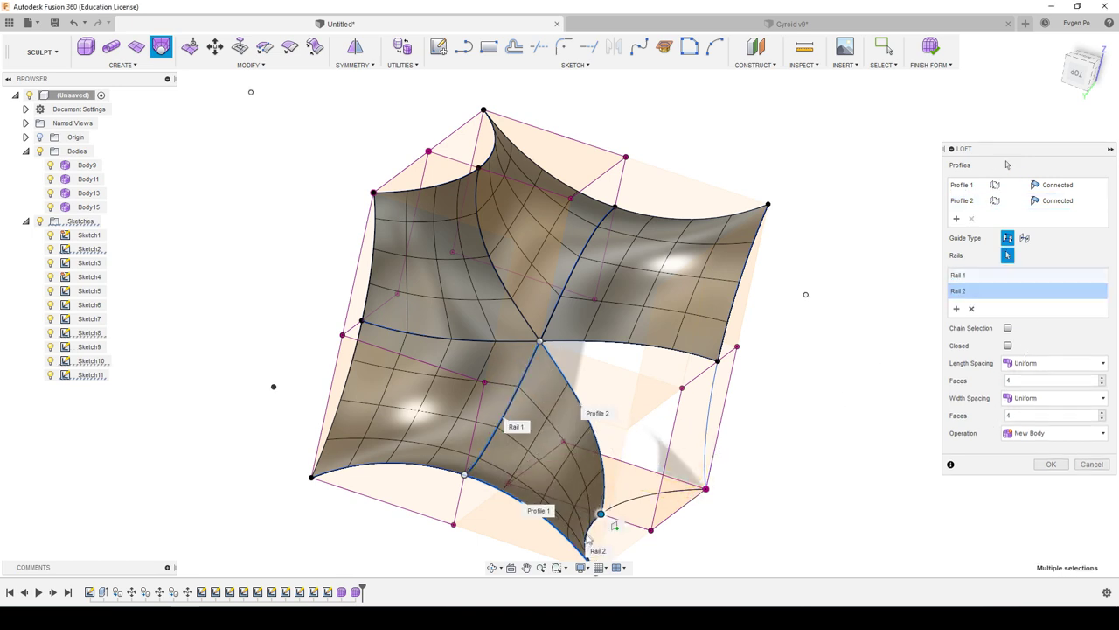
left_click(1051, 464)
middle_click_drag(954, 487, 739, 444, "shift")
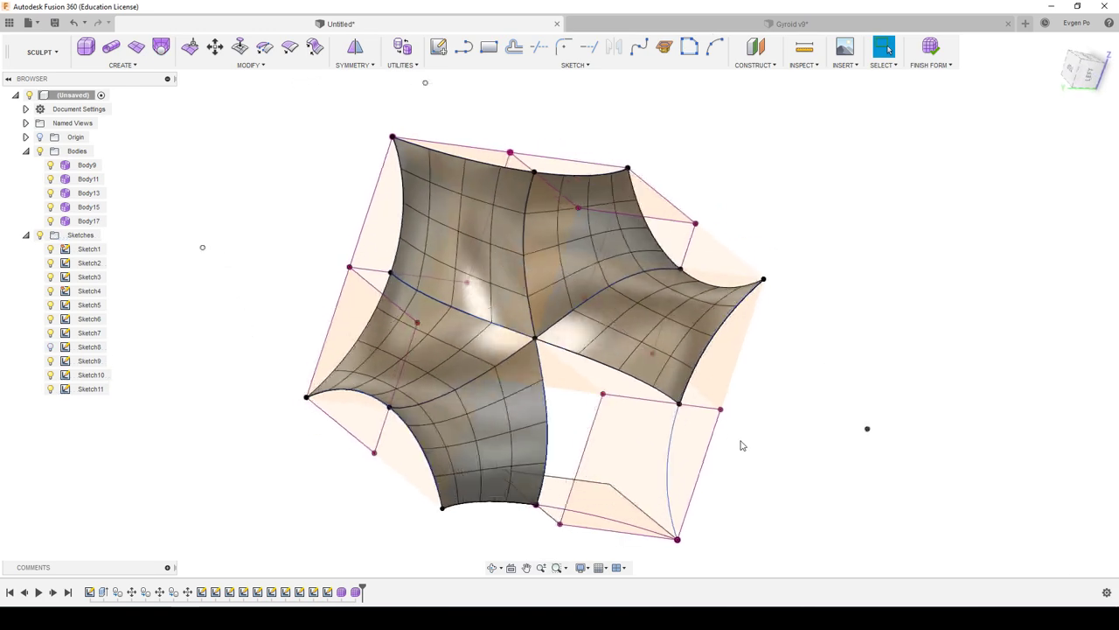
left_click(161, 46)
Step: Loft the sixth patch between the bottom and upper edges along the vertical rails, creating Body19
left_click(568, 518)
left_click(629, 385)
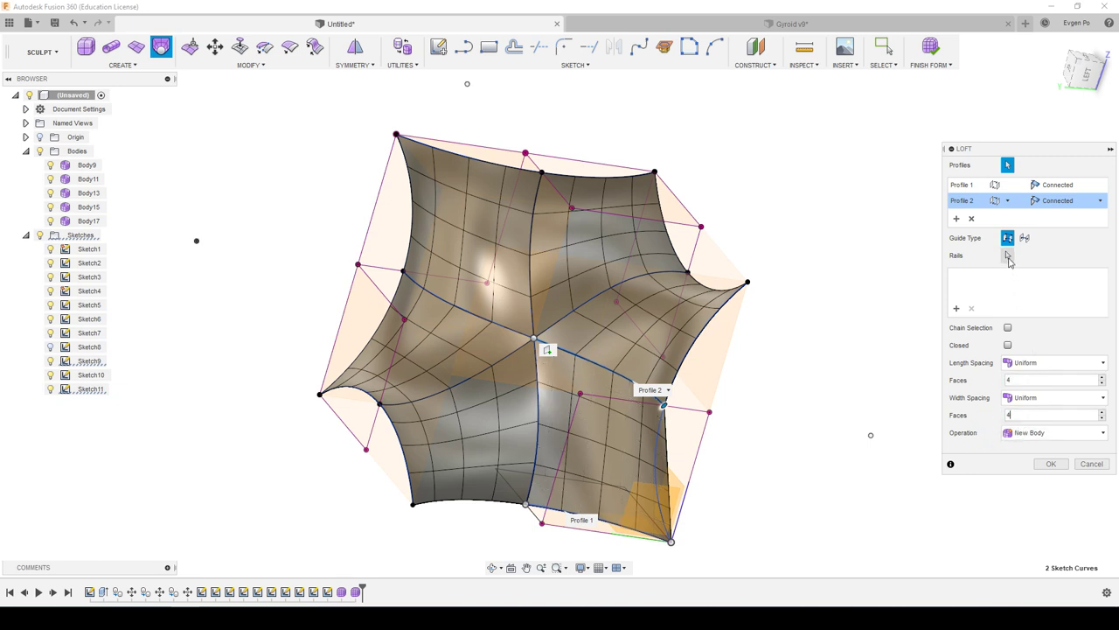
left_click(662, 451)
left_click(537, 441)
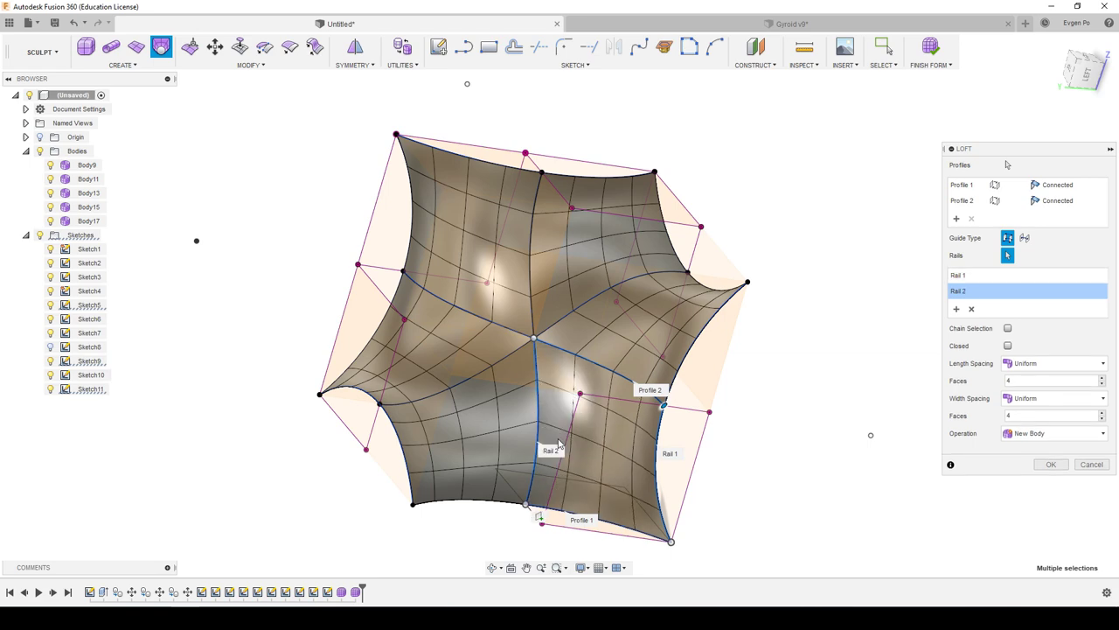
left_click(1052, 465)
Step: Hide all construction sketches and window-select the six patch bodies
middle_click_drag(1027, 472, 888, 49, "shift")
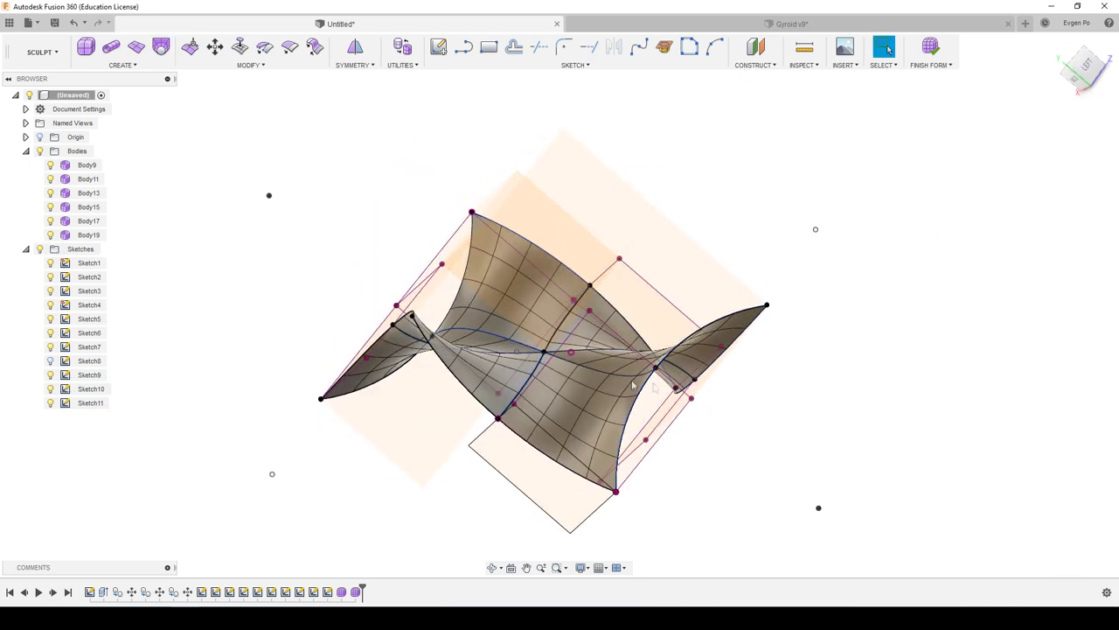
left_click(39, 249)
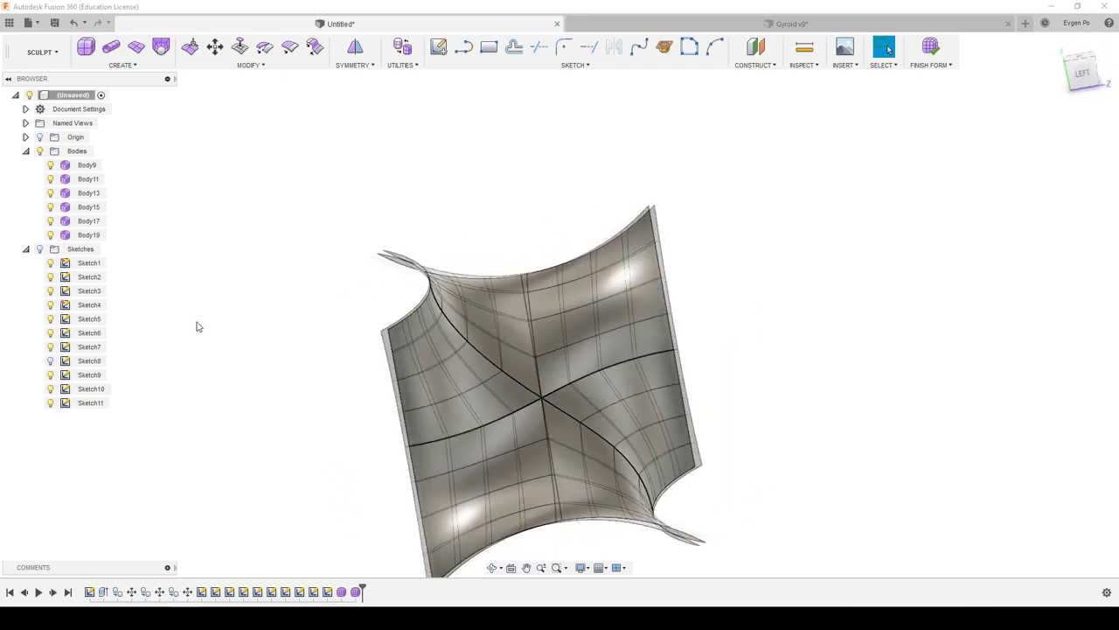
left_click_drag(273, 161, 837, 568)
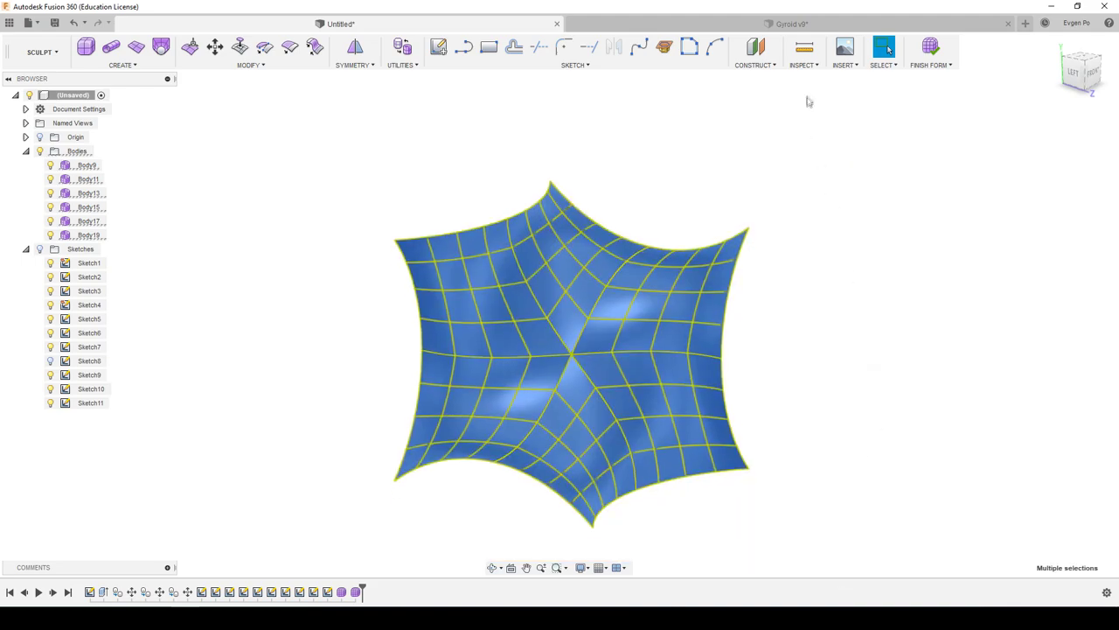
Step: Run a zebra stripe analysis on the six patches, orbit to check continuity, then dismiss it
left_click(803, 65)
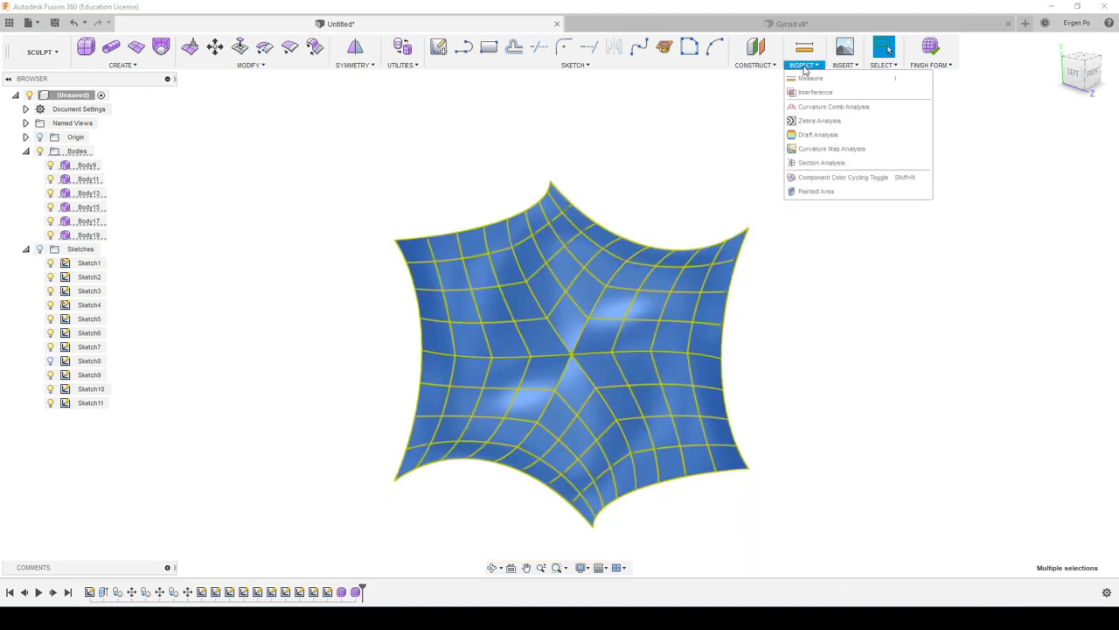
left_click(813, 120)
mouse_move(775, 213)
middle_mouse_down("shift")
mouse_move(749, 432)
mouse_move(730, 432)
mouse_move(830, 385)
middle_mouse_up("shift")
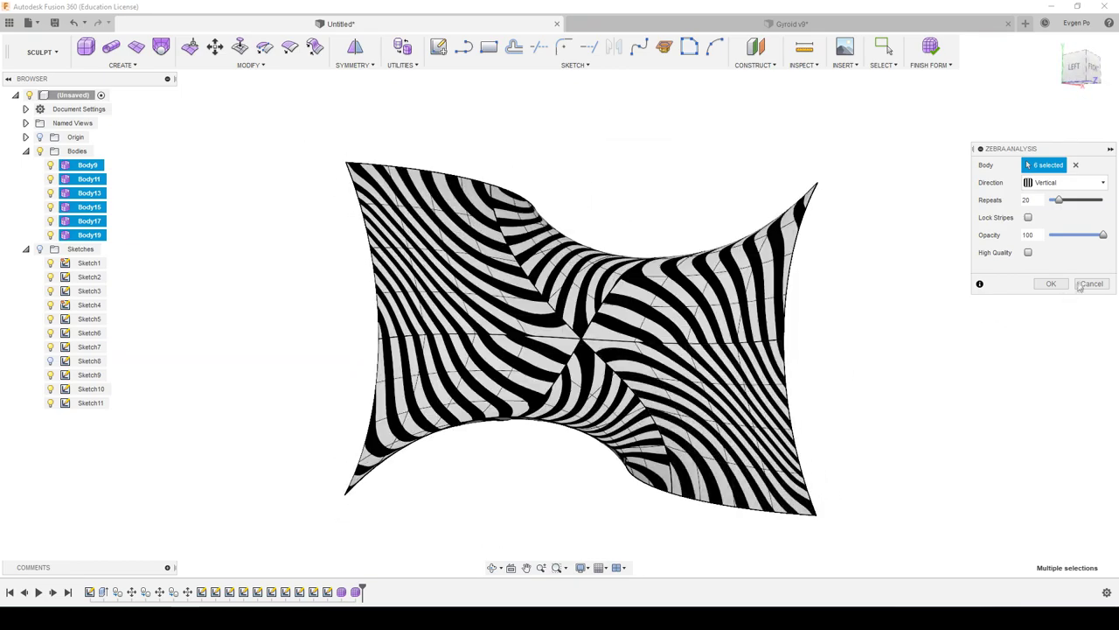
left_click(1088, 285)
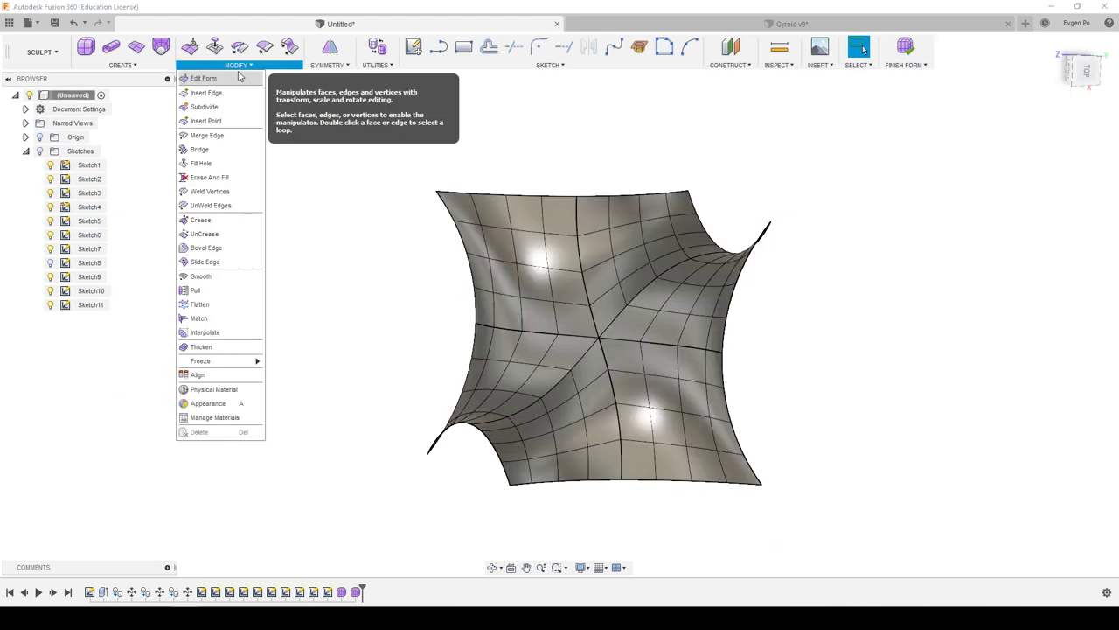
Step: Start Merge Edge and zoom in toward the centre boundary edges between patches
left_click(231, 137)
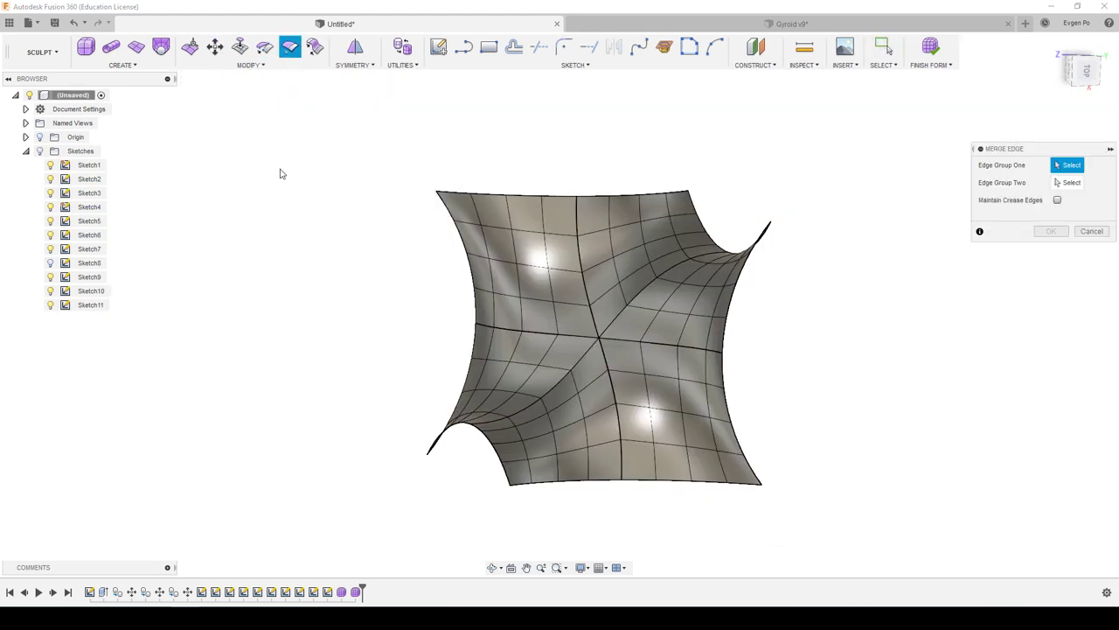
scroll(624, 323, "up", 4)
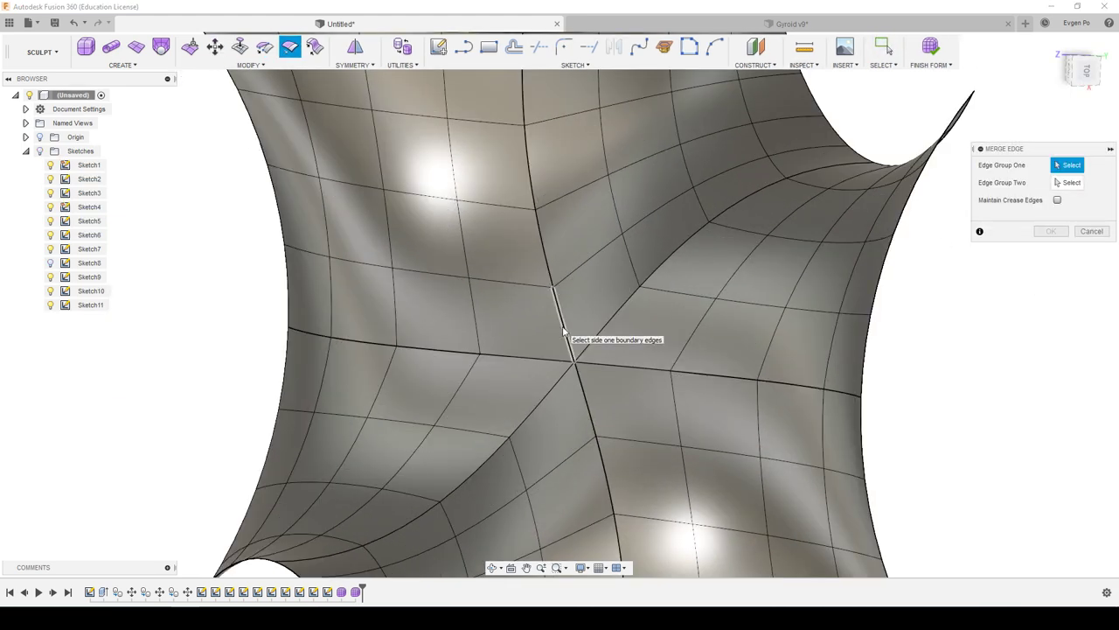
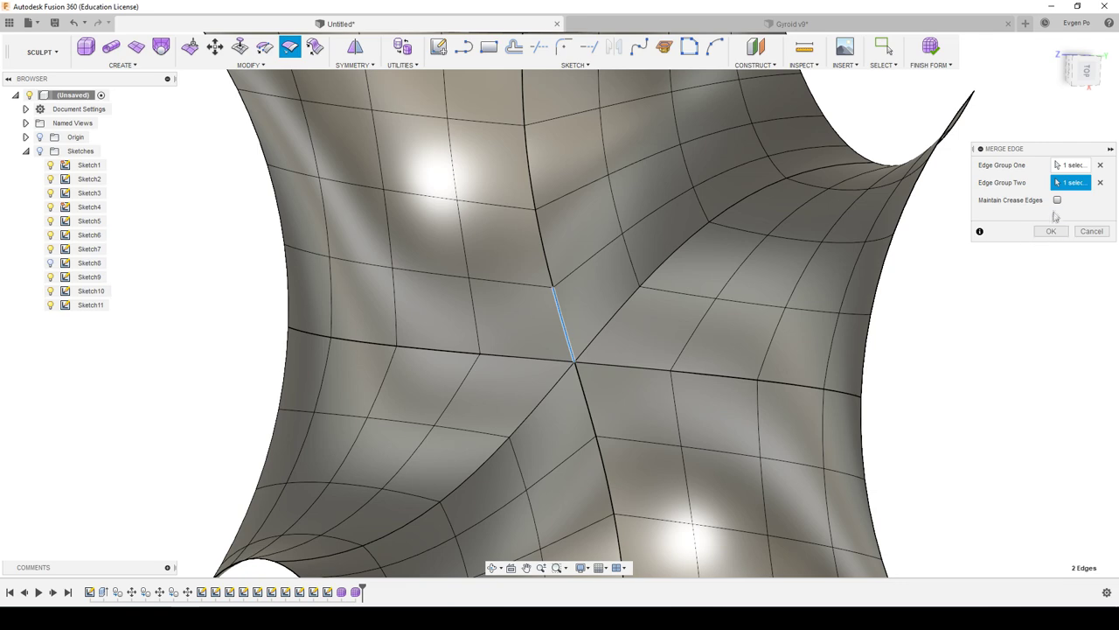
Step: Merge further pairs of open boundary edges around the central junction, undoing the last merge
left_click(1052, 231)
mouse_move(865, 348)
middle_mouse_down("shift")
mouse_move(529, 380)
mouse_move(289, 48)
middle_mouse_up("shift")
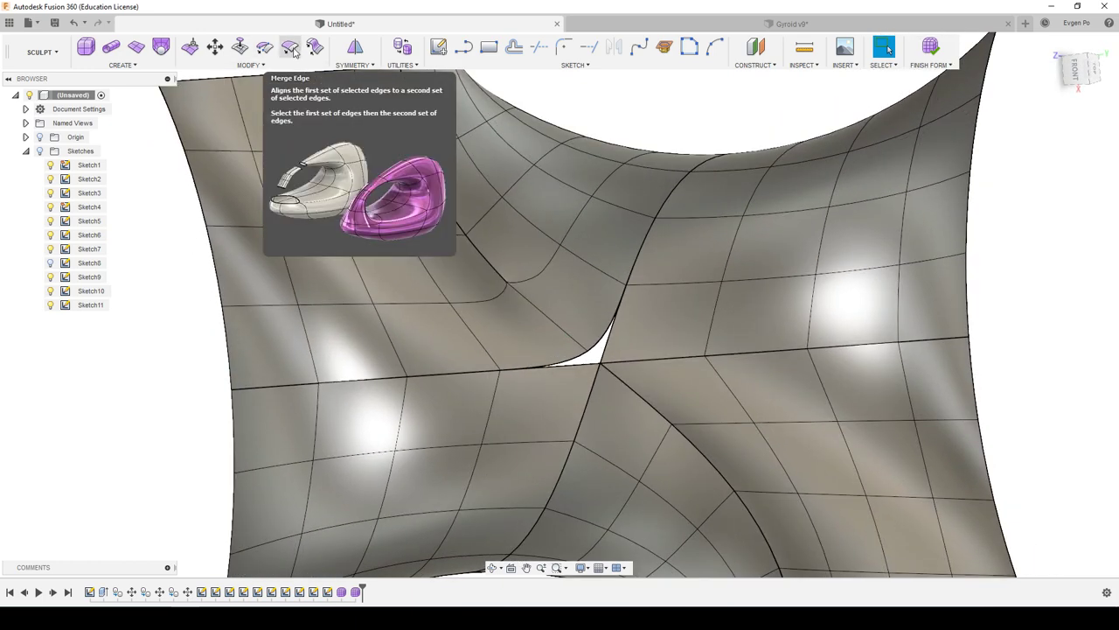
left_click(295, 51)
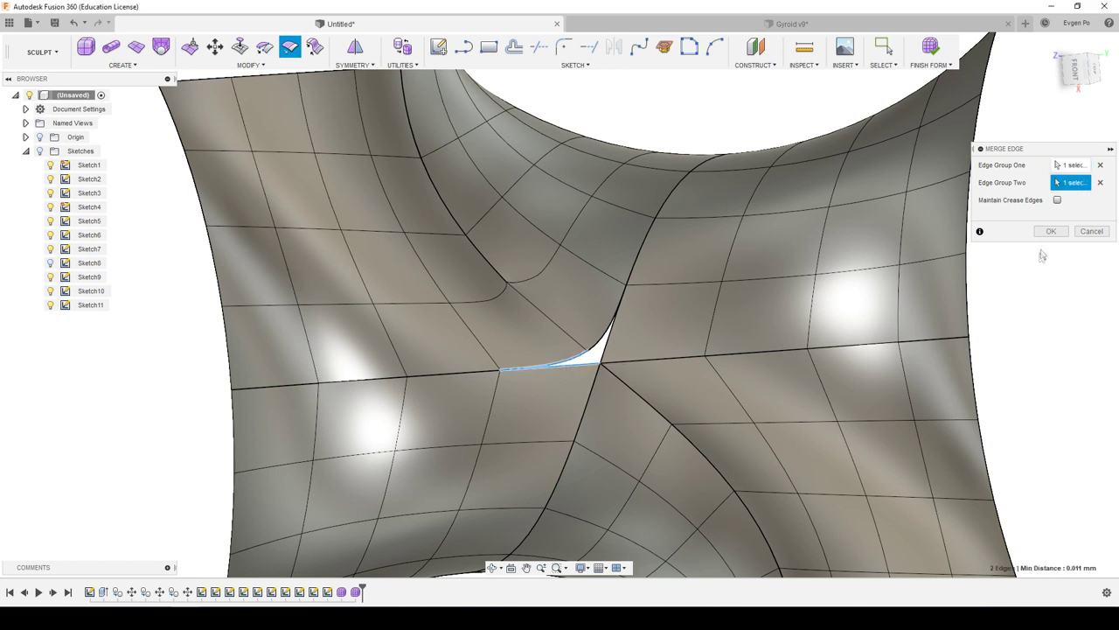
left_click(1051, 231)
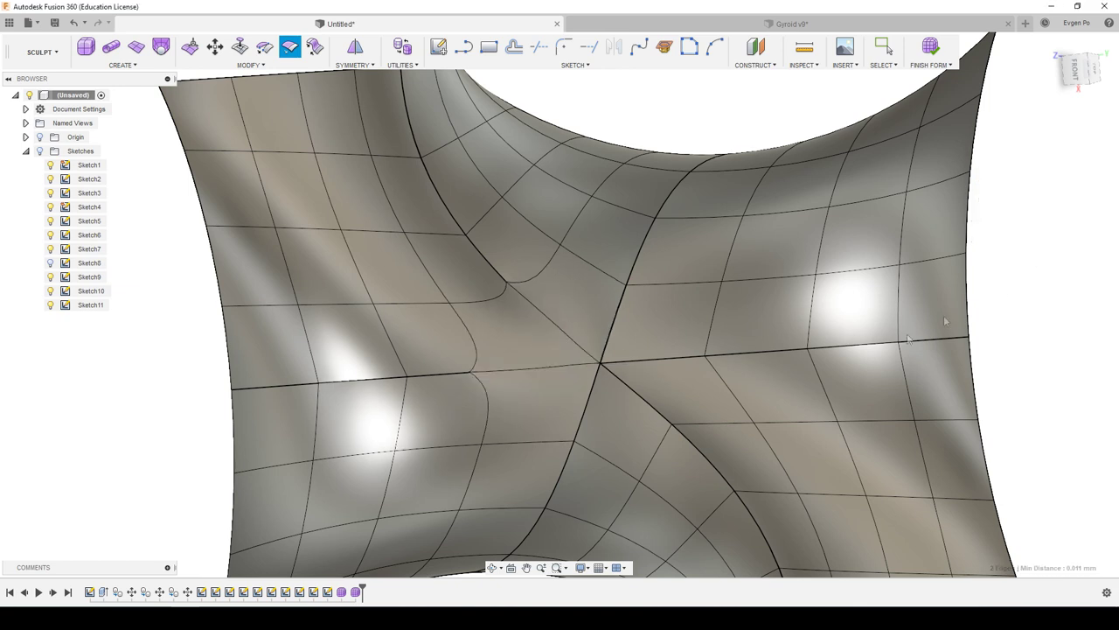
left_click(290, 46)
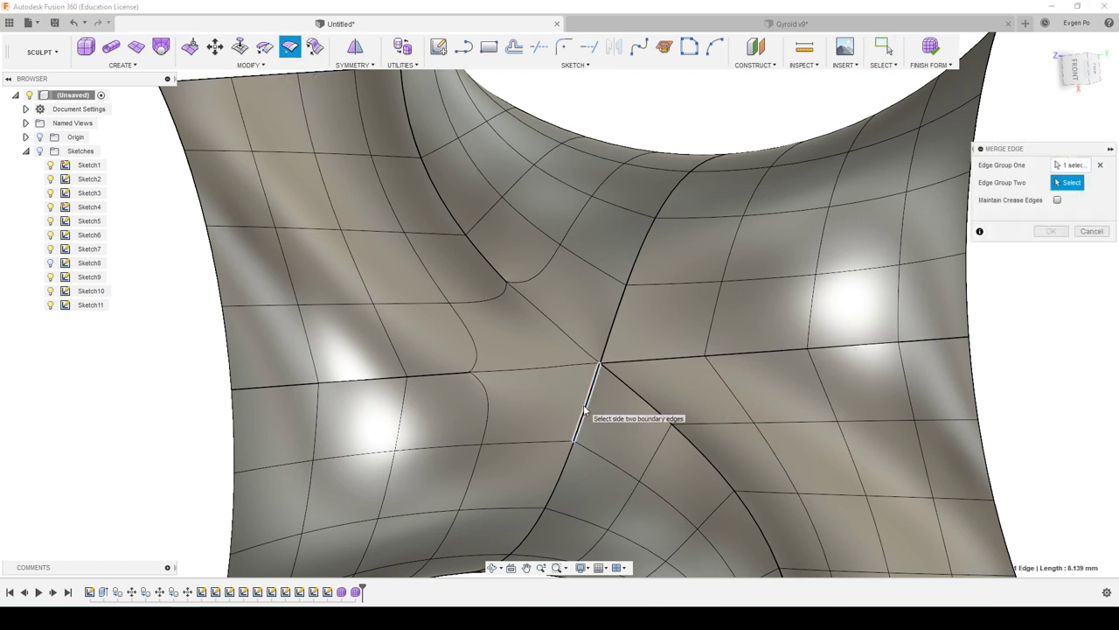
left_click(1034, 231)
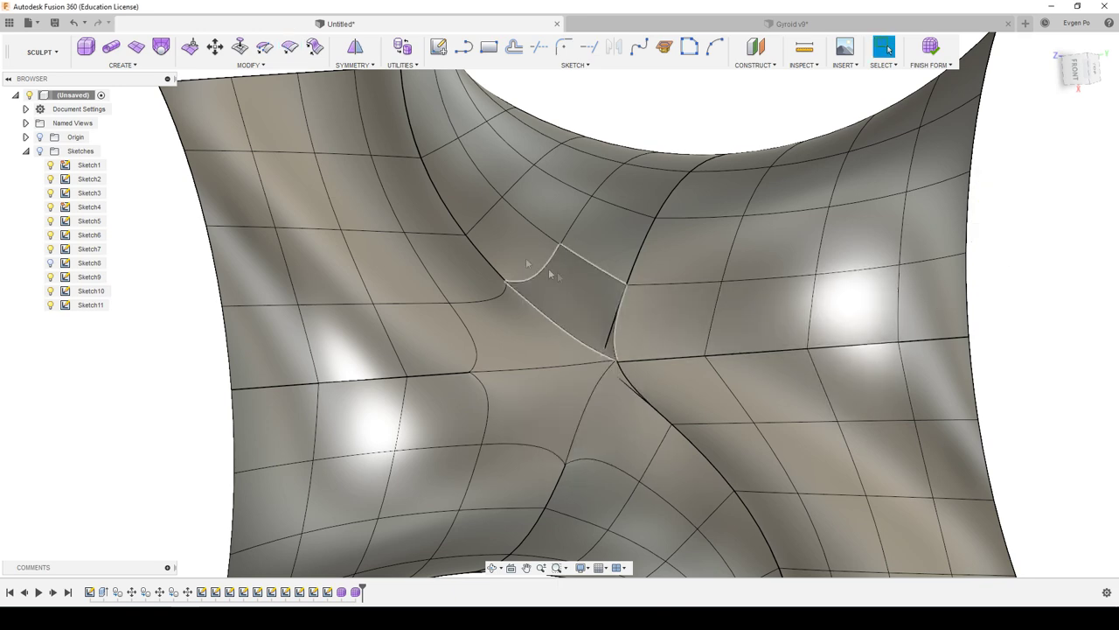
middle_click_drag(355, 181, 432, 230, "shift")
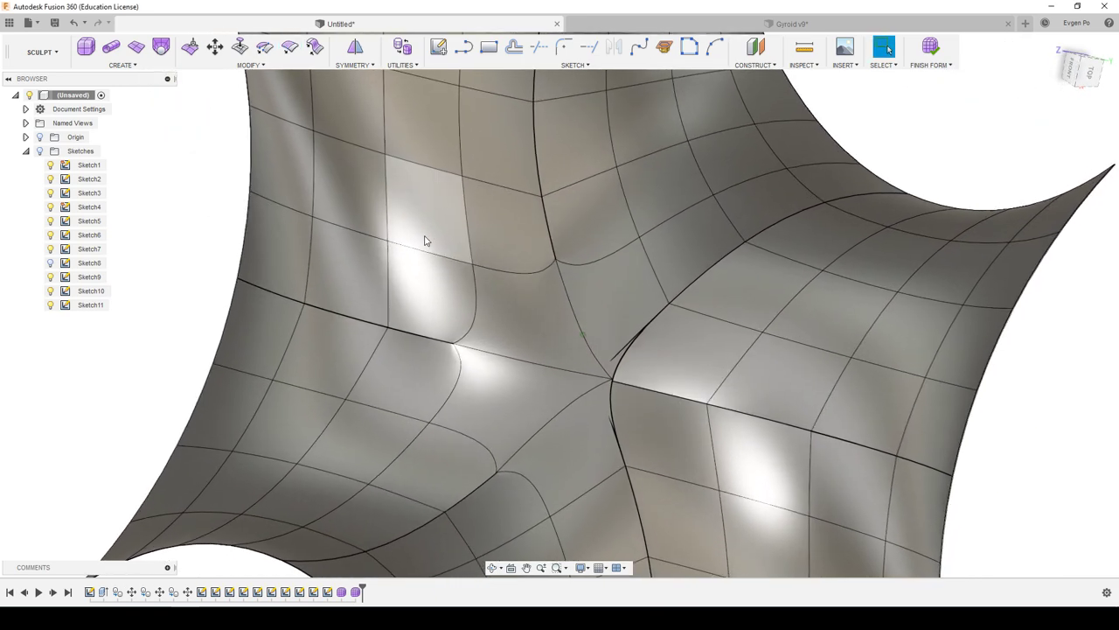
key("ctrl+z")
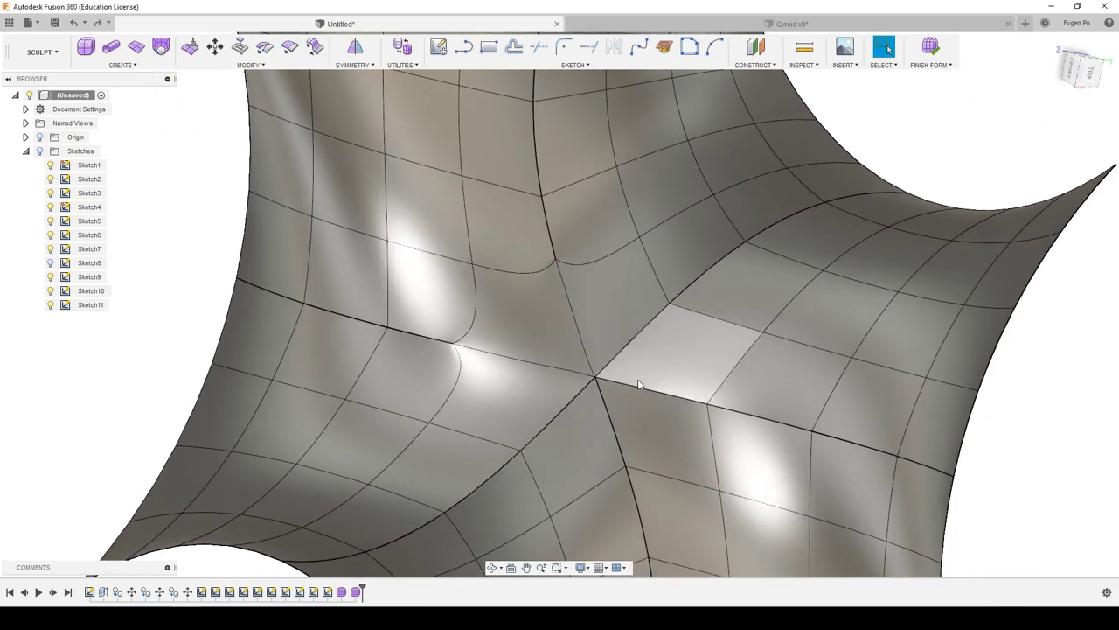
middle_click_drag(611, 428, 608, 418, "shift")
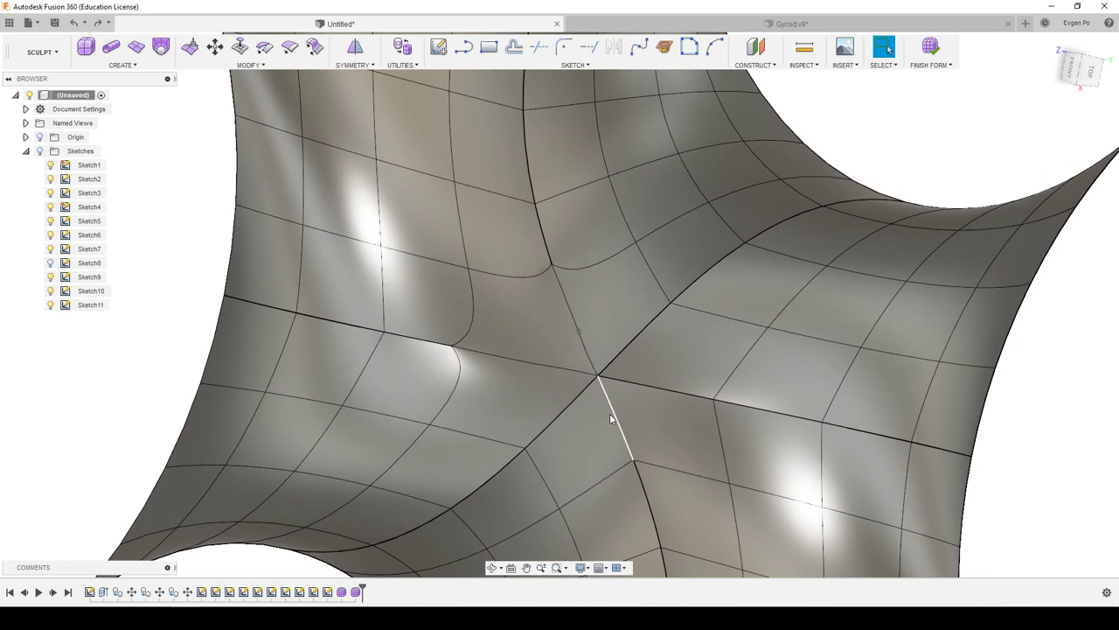
Step: Weld the nearby vertices at the junction, then merge one more pair of seam edges
left_click(265, 47)
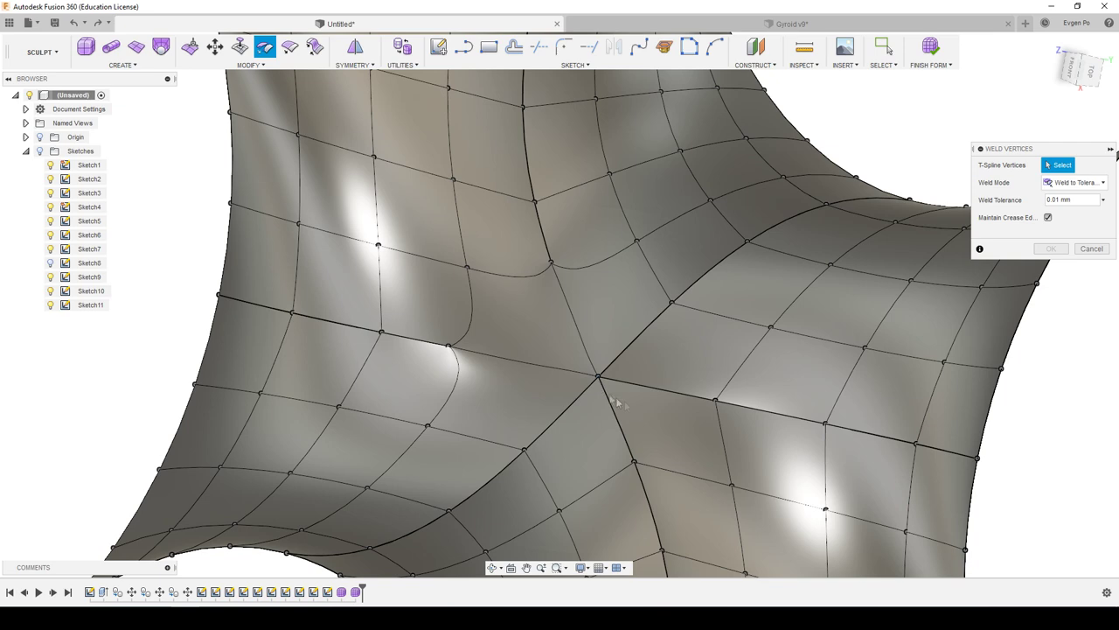
left_click(1091, 249)
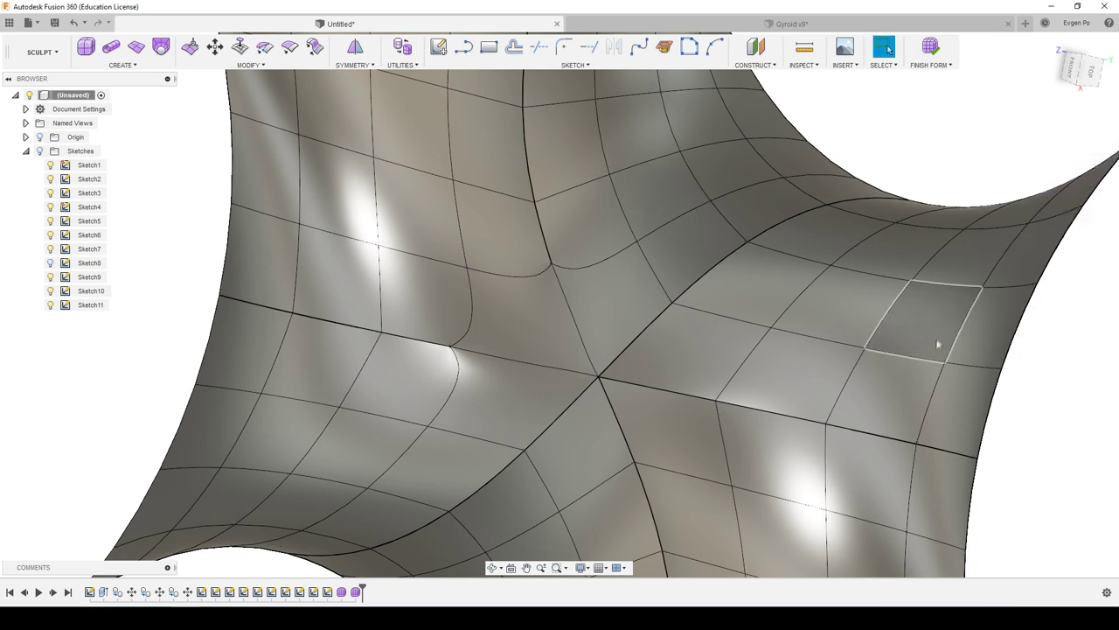
left_click(289, 47)
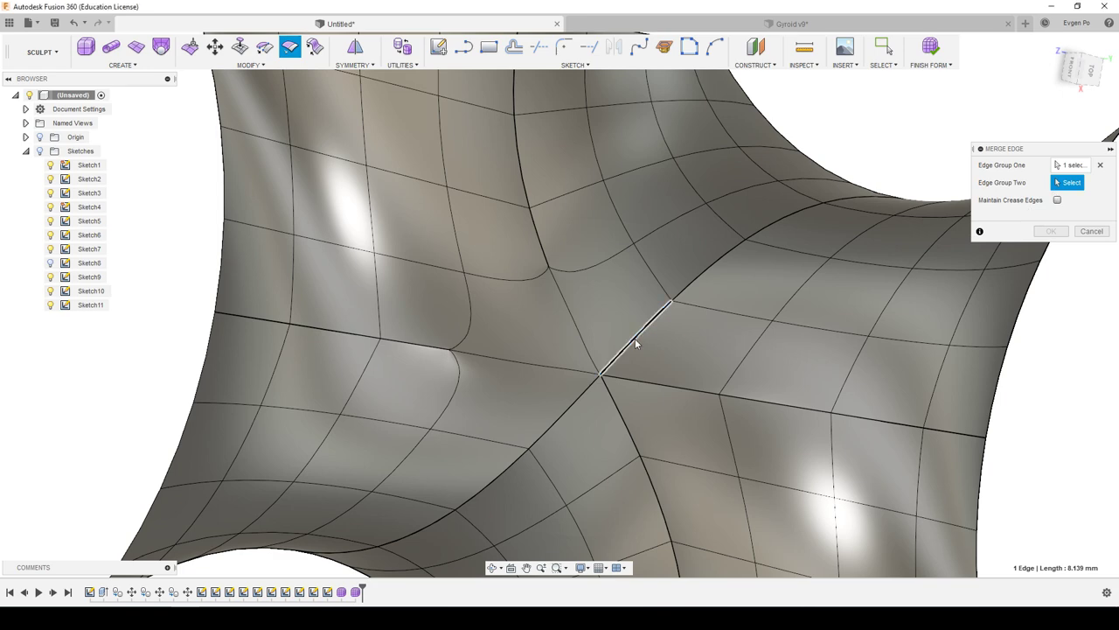
left_click(1052, 231)
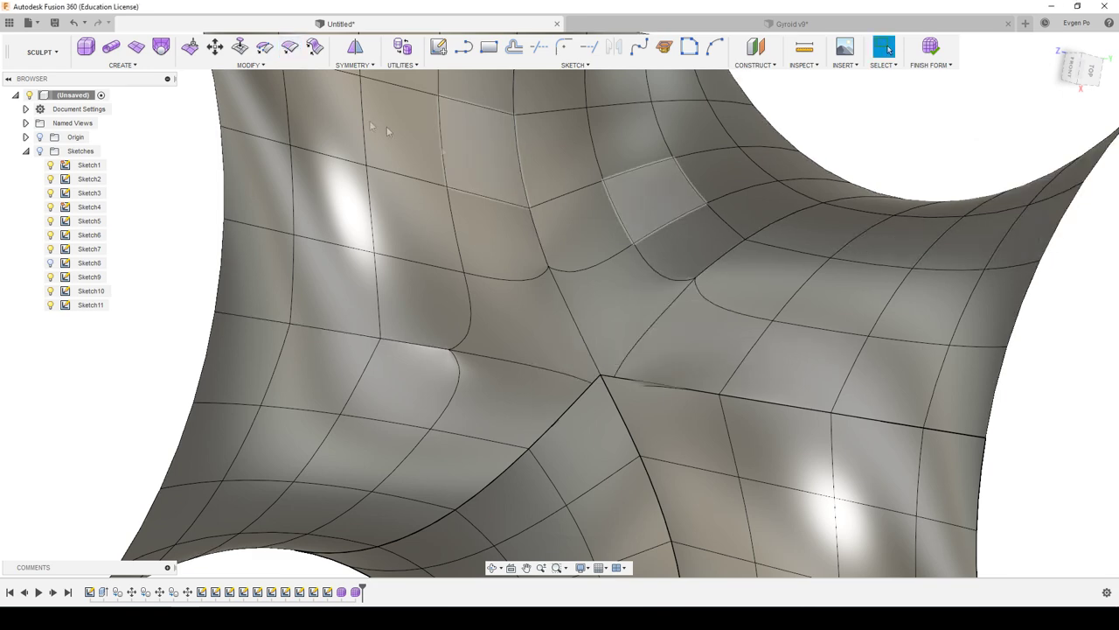
scroll(368, 136, "up", 5)
scroll(366, 138, "down", 2)
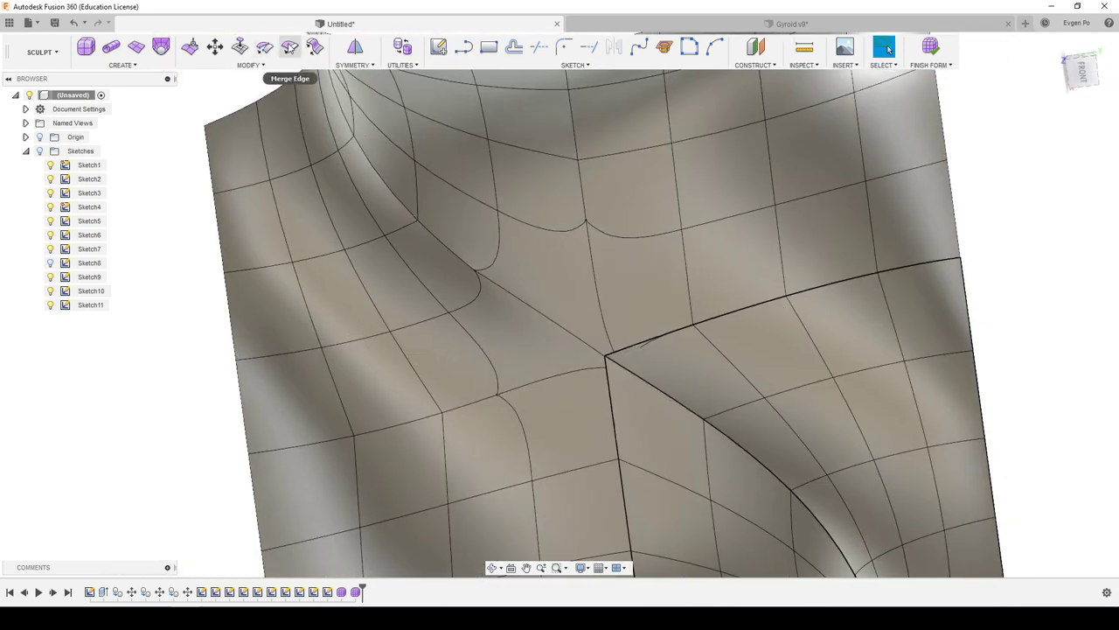
Step: Merge the open seam edges beside the central junction
left_click(289, 46)
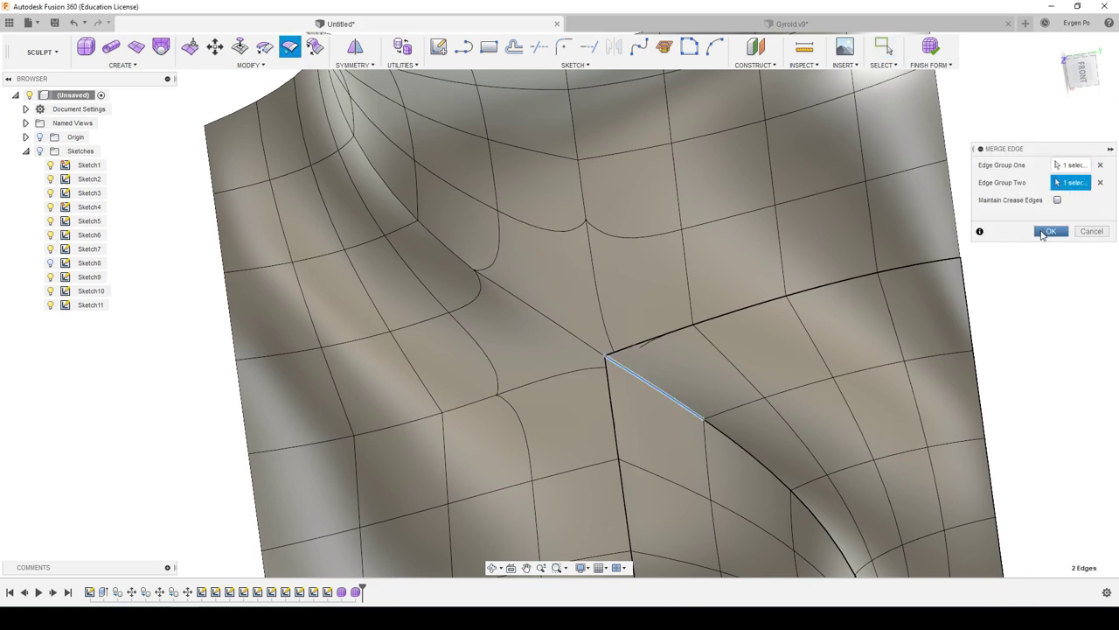
left_click(1049, 230)
middle_click_drag(706, 396, 681, 381, "shift")
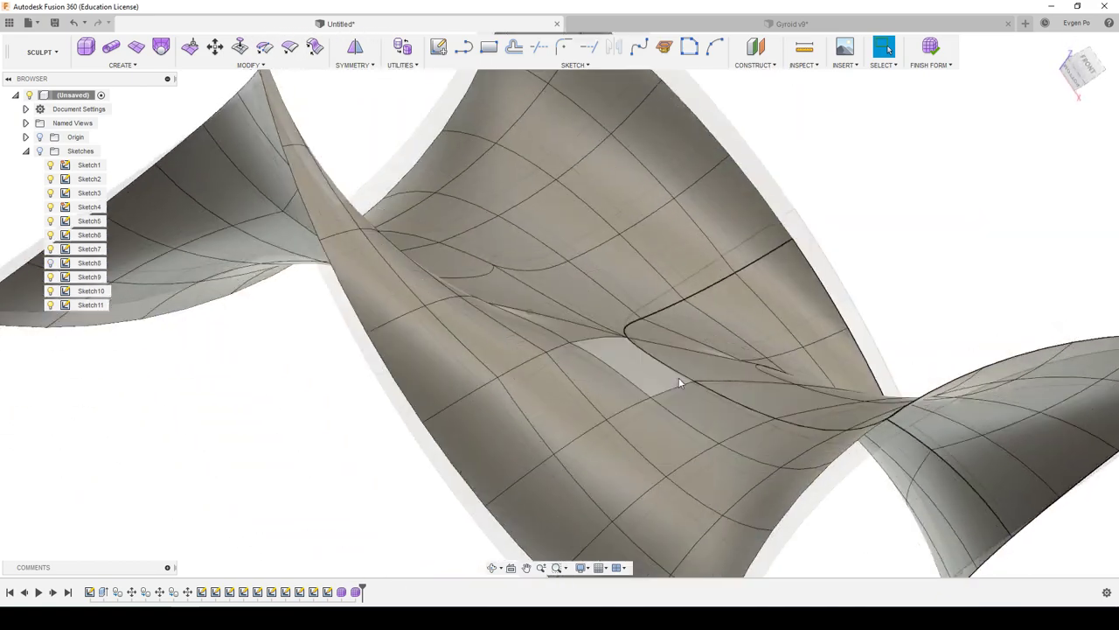
middle_click_drag(681, 381, 673, 374, "shift")
scroll(671, 372, "up", 5)
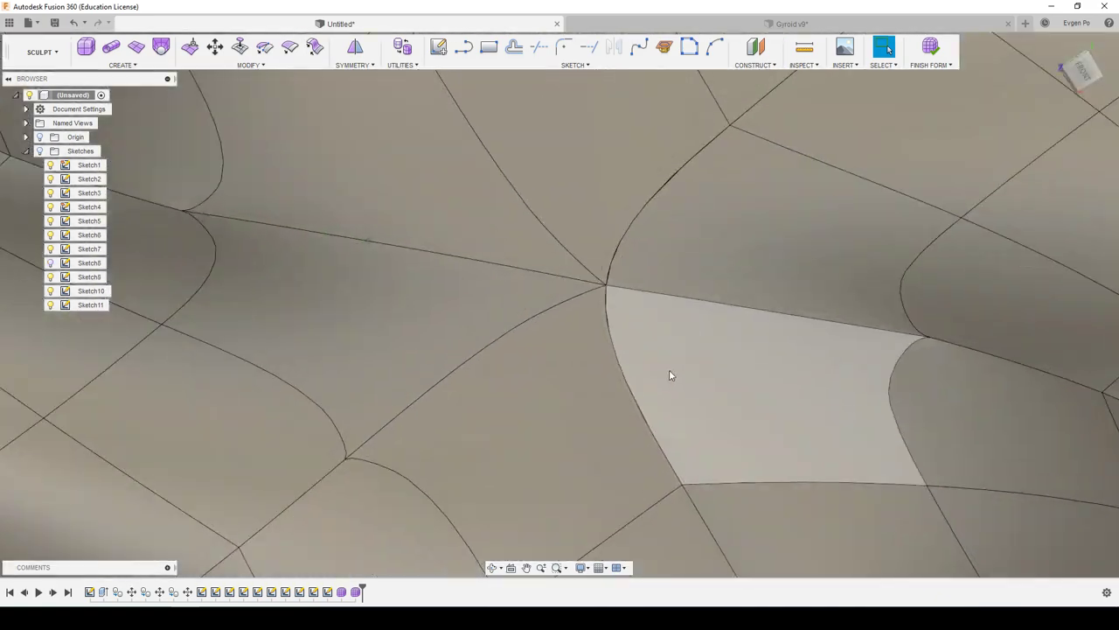
scroll(669, 374, "down", 3)
Step: Merge the curved seam and the short seam near the centre
left_click(290, 49)
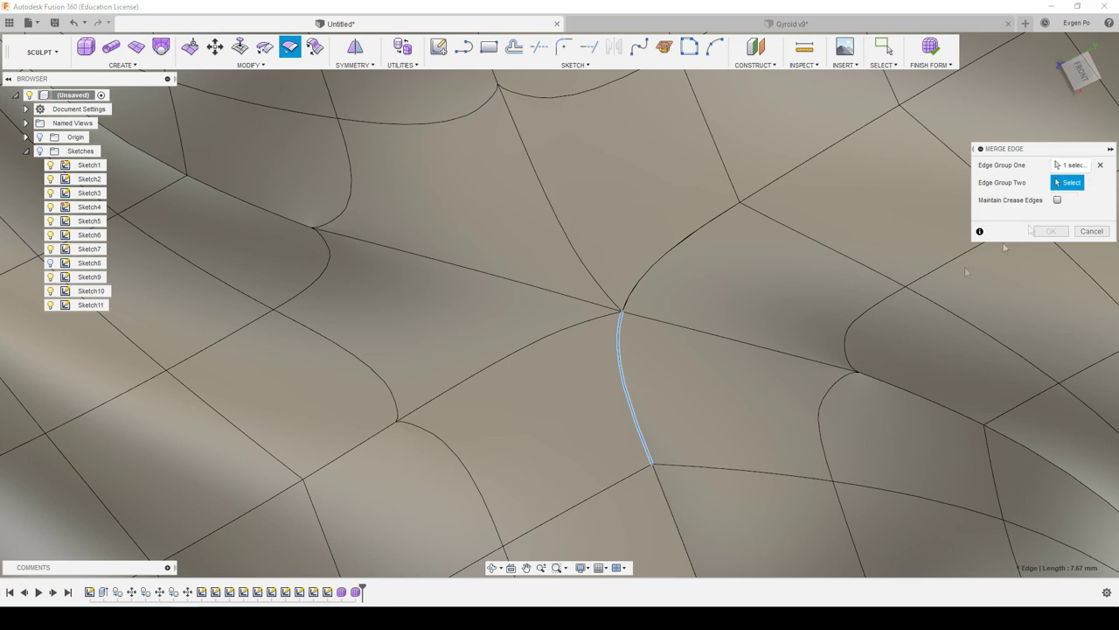
middle_click_drag(643, 428, 769, 428, "shift")
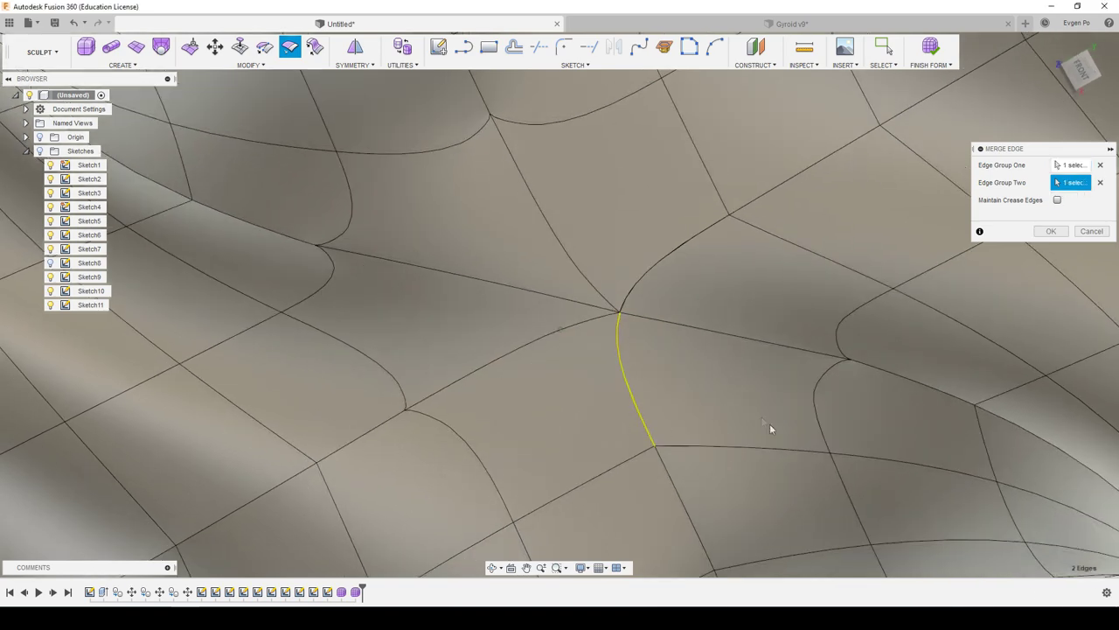
left_click(1050, 230)
mouse_move(973, 280)
middle_mouse_down("shift")
mouse_move(900, 306)
mouse_move(740, 285)
mouse_move(565, 292)
mouse_move(631, 348)
middle_mouse_up("shift")
scroll(566, 285, "down", 5)
scroll(631, 348, "up", 4)
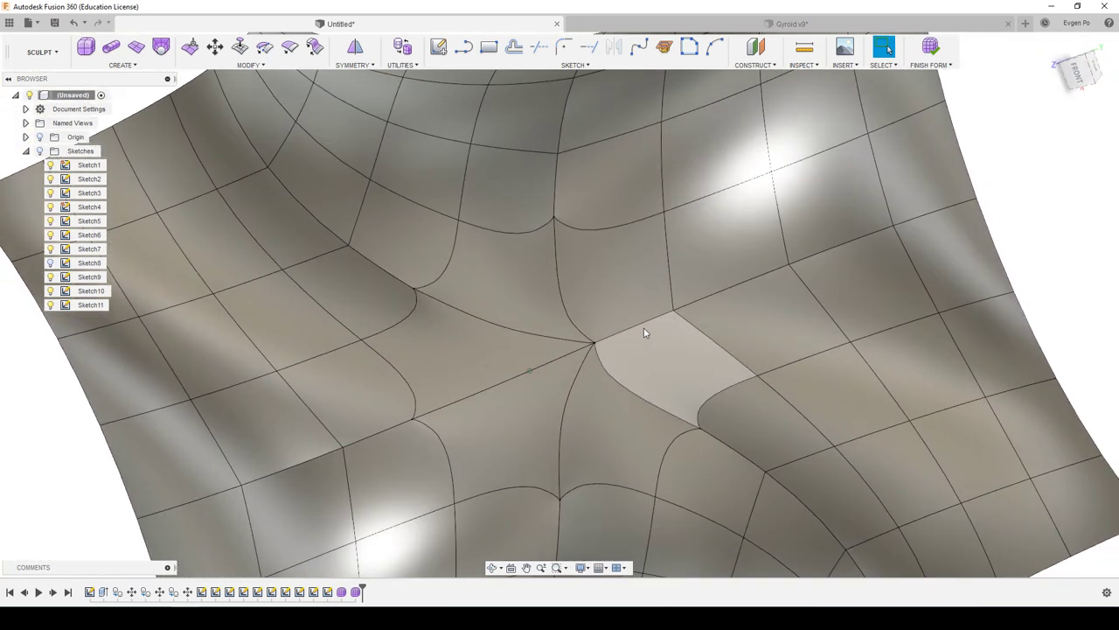
left_click(292, 47)
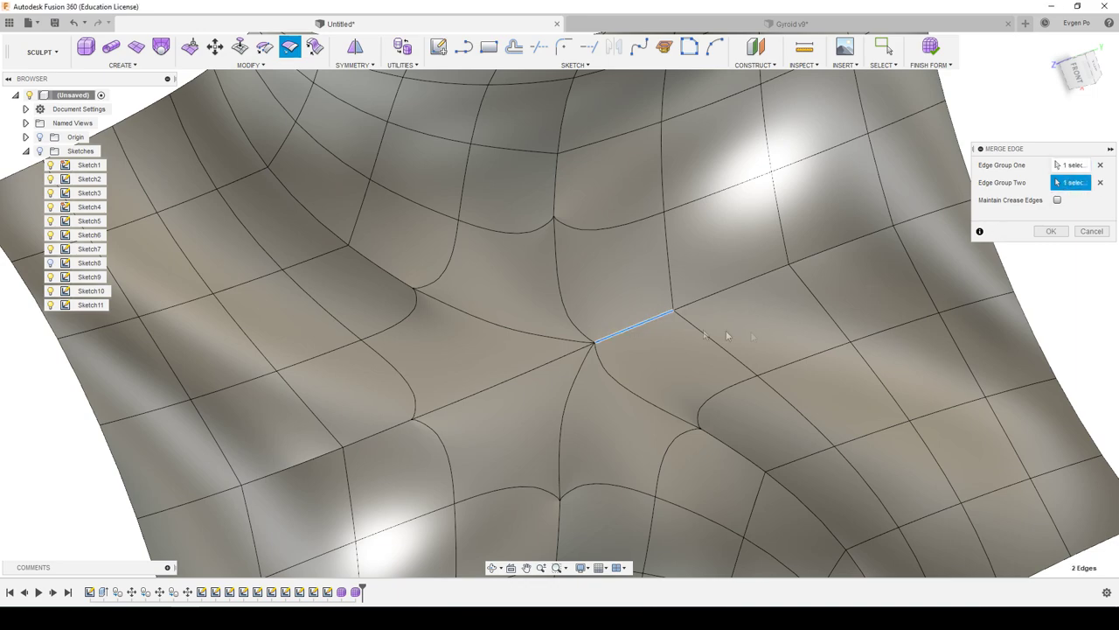
left_click(1051, 231)
mouse_move(993, 263)
middle_mouse_down("shift")
mouse_move(800, 258)
mouse_move(755, 244)
middle_mouse_up("shift")
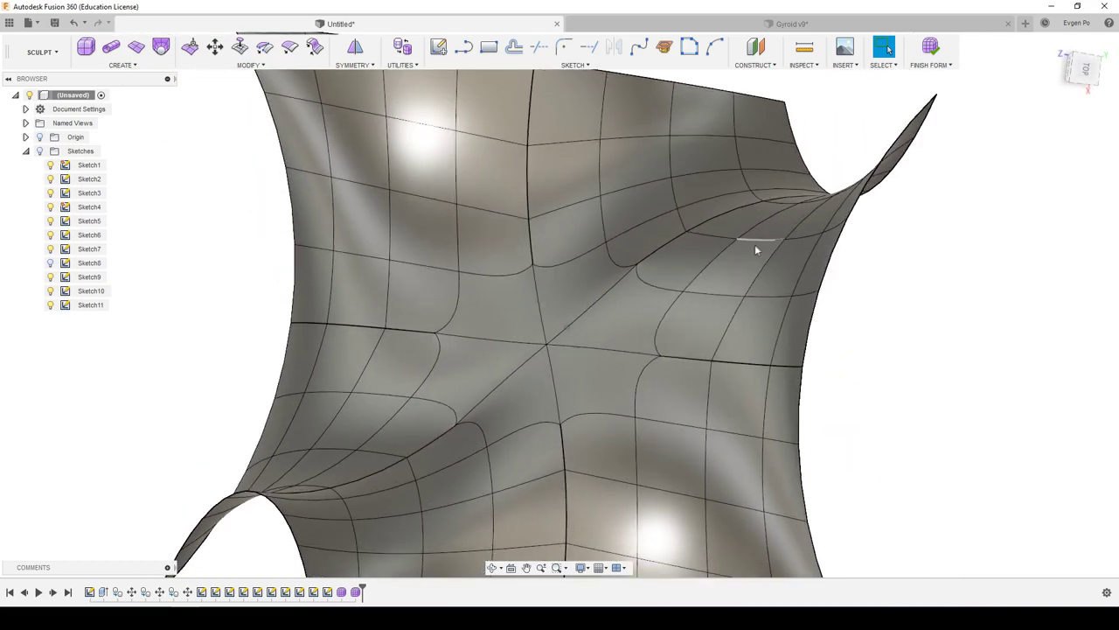
left_click(265, 48)
scroll(732, 268, "down", 5)
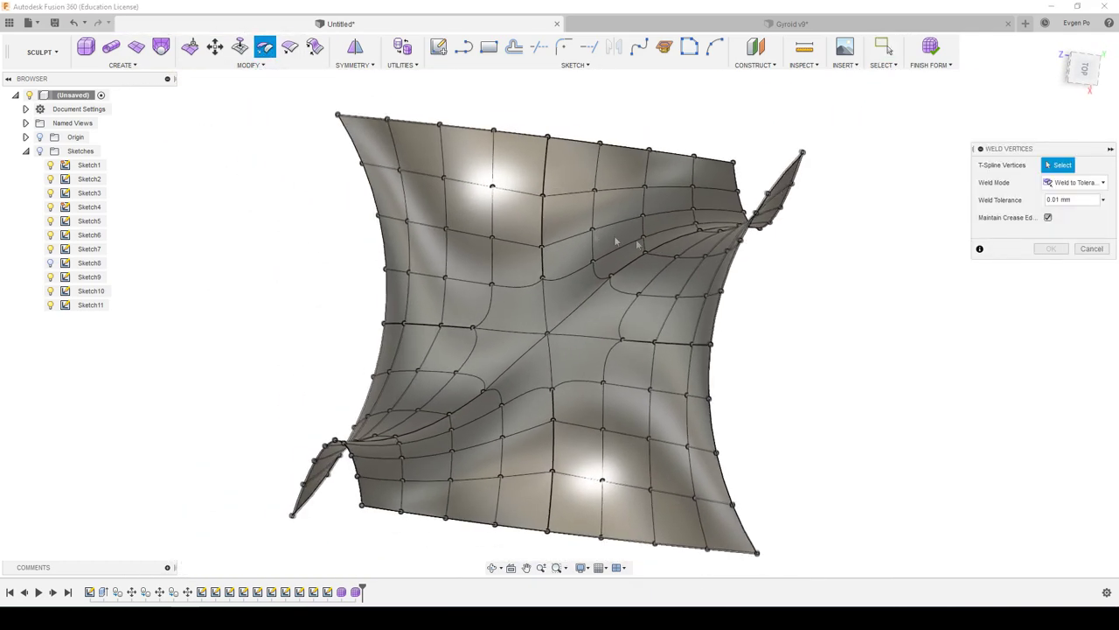
middle_click_drag(733, 269, 822, 262, "shift")
left_click(1091, 248)
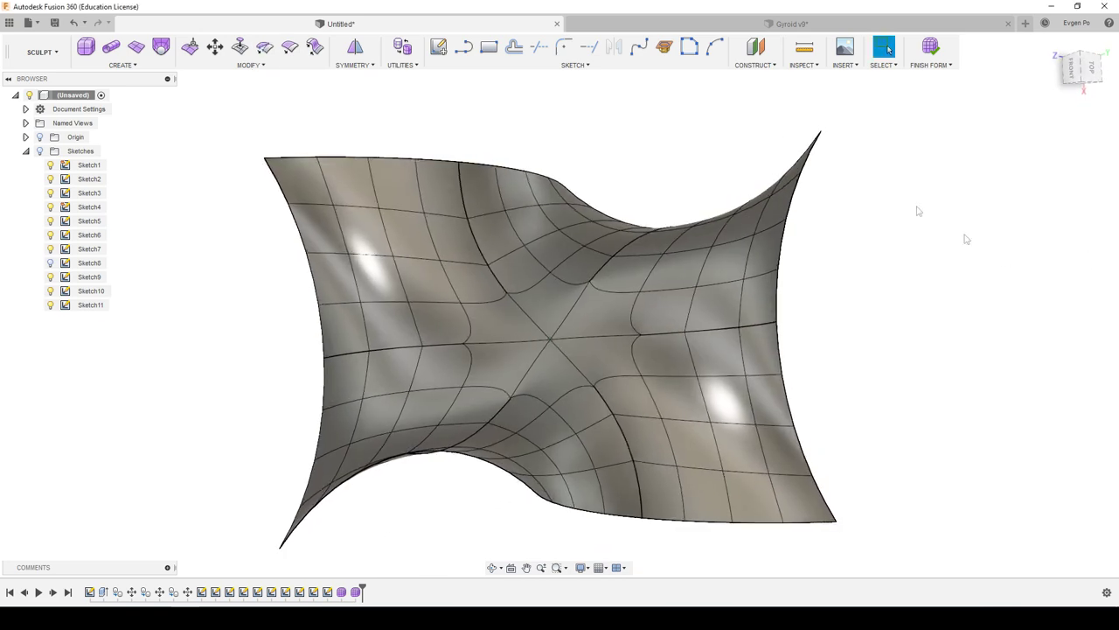
left_click(754, 65)
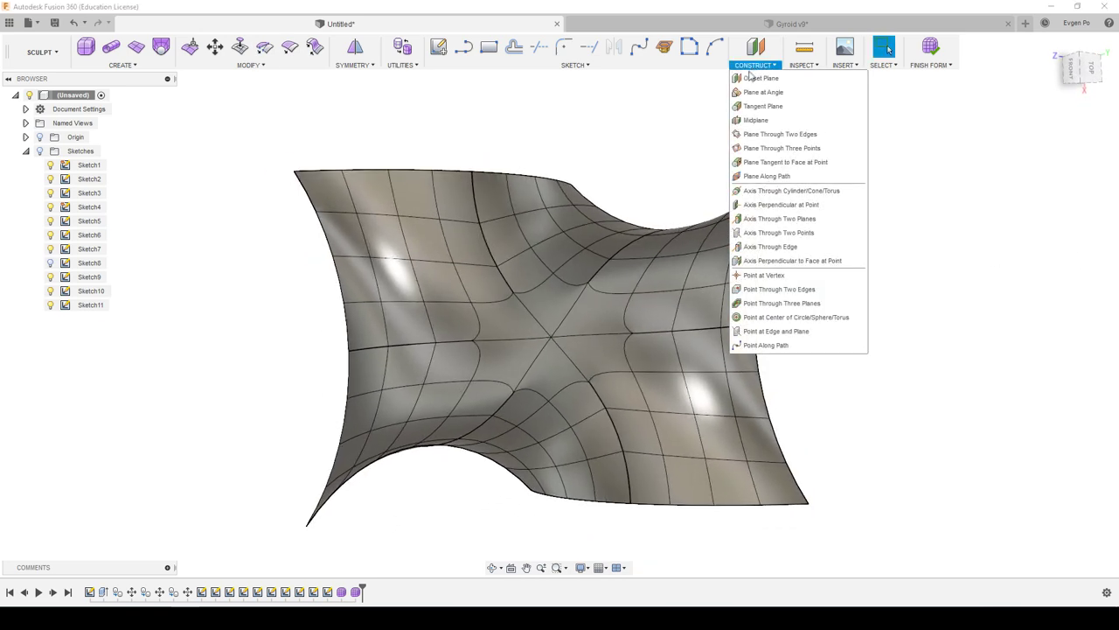
left_click(801, 65)
left_click(819, 120)
middle_click_drag(629, 332, 593, 323, "shift")
scroll(586, 336, "up", 2)
scroll(567, 363, "up", 3)
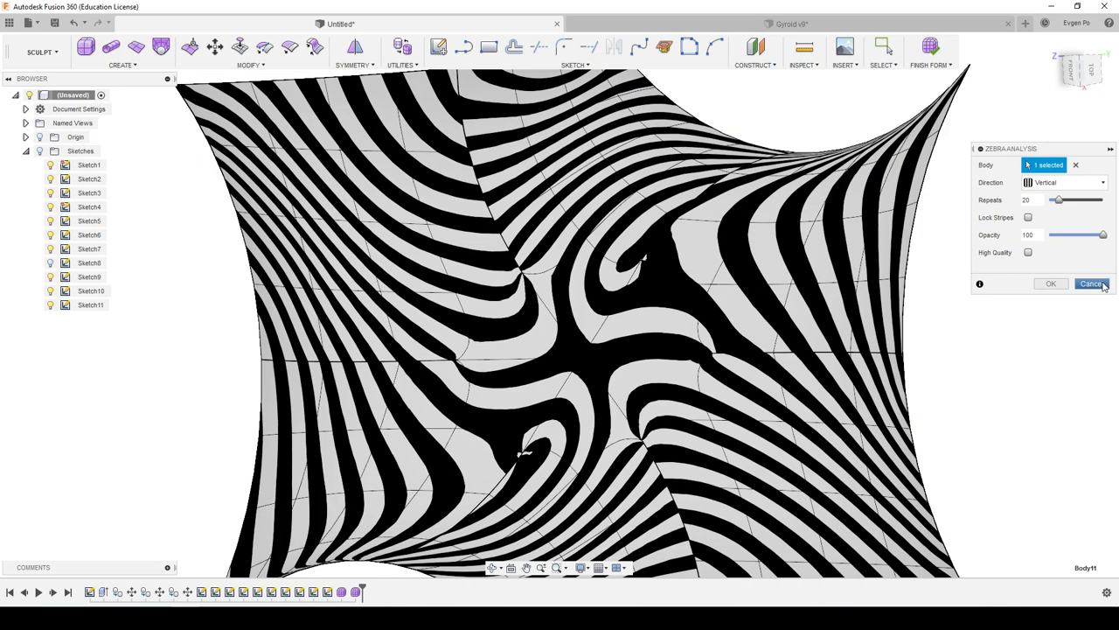
left_click(1092, 283)
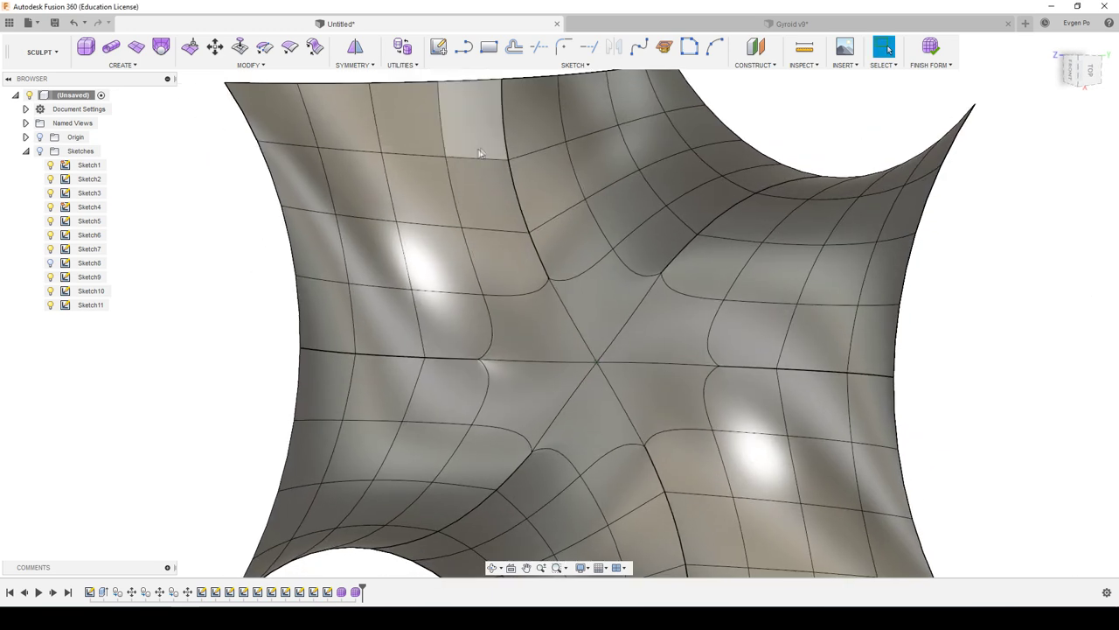
Step: Merge two more pairs of seam edges above the centre
left_click(289, 47)
scroll(533, 263, "up", 2)
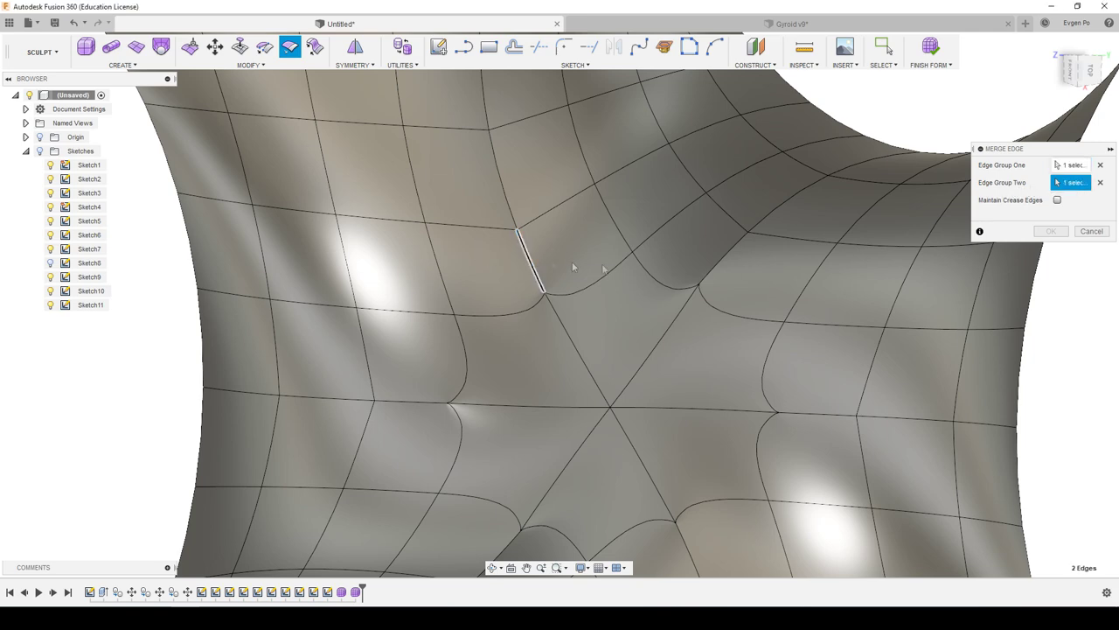
left_click(1049, 231)
scroll(961, 280, "down", 2)
middle_click_drag(864, 312, 319, 61, "shift")
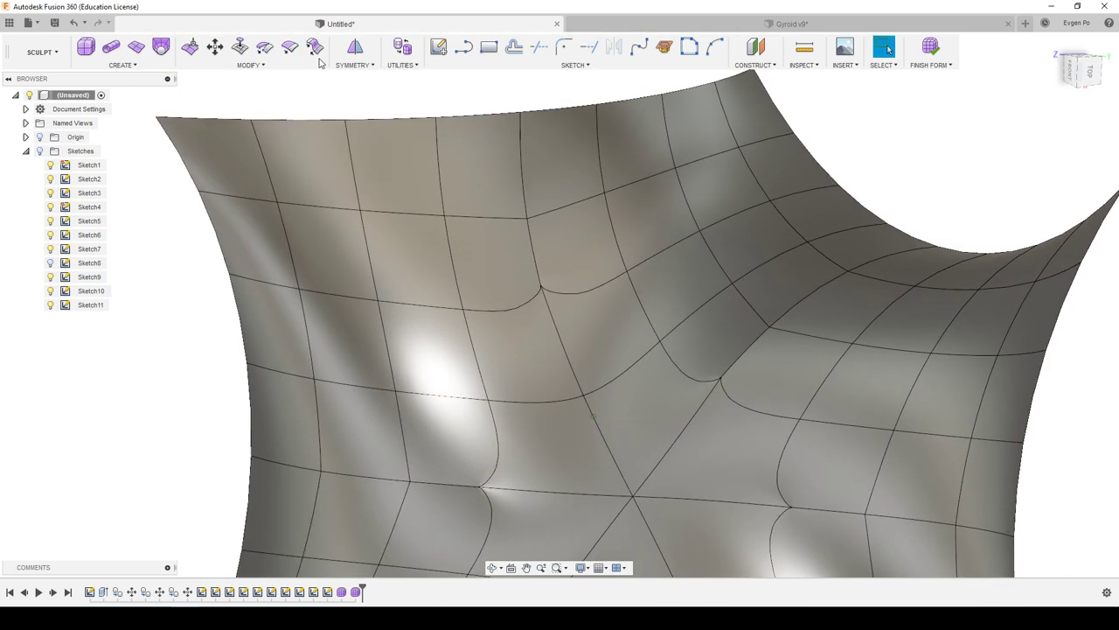
left_click(291, 49)
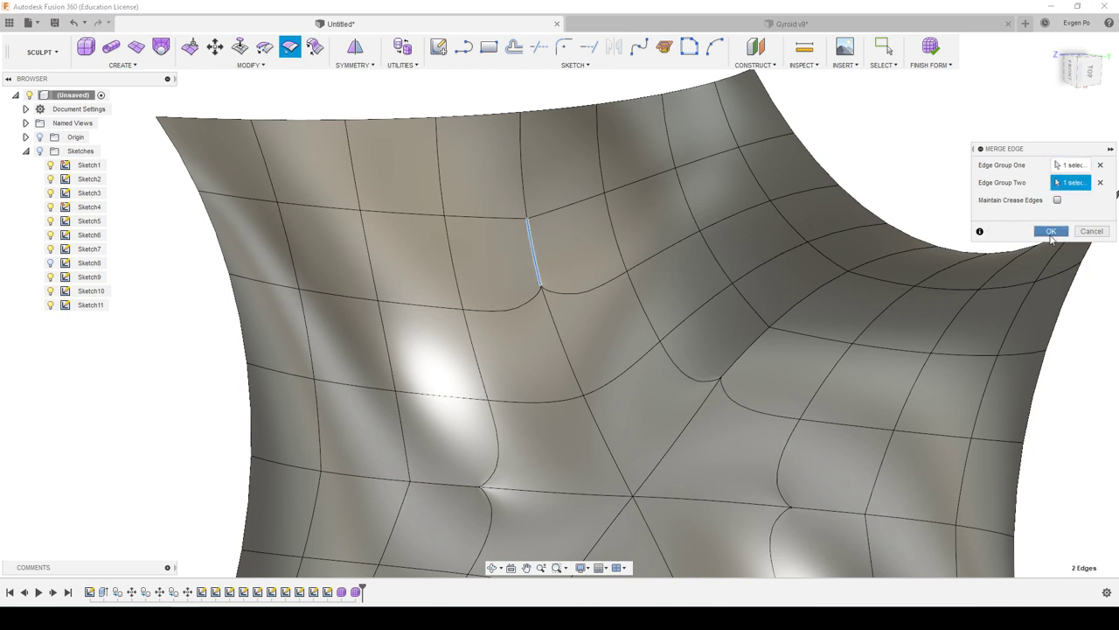
left_click(1050, 233)
Step: Merge the next seam's edges and review the whole star-shaped surface
left_click(300, 51)
left_click(521, 146)
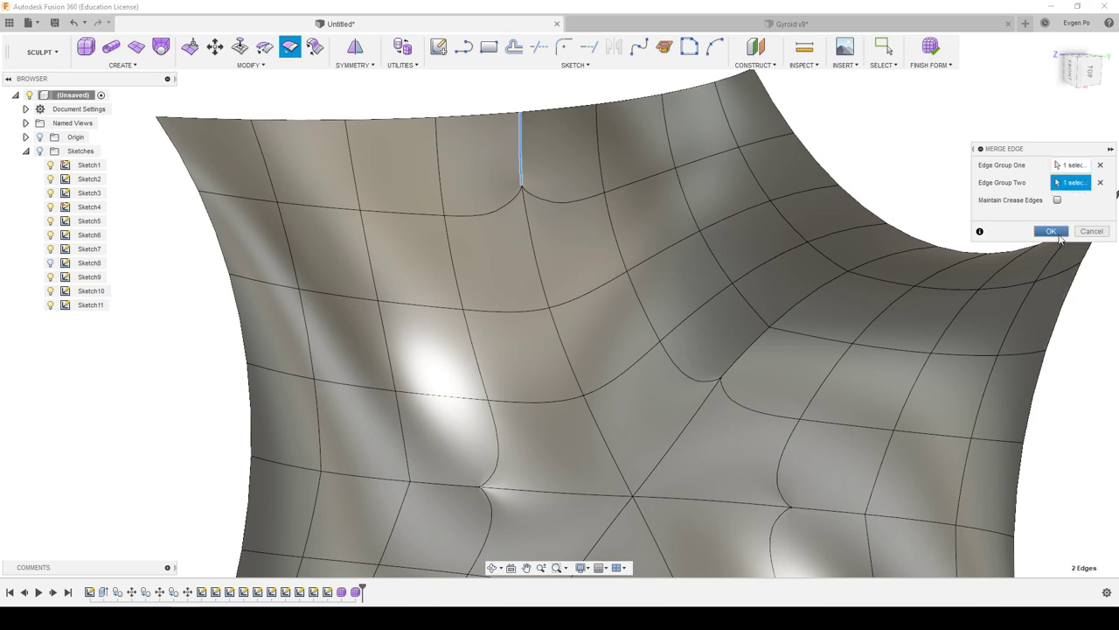
left_click(1050, 231)
middle_click_drag(934, 220, 578, 189, "shift")
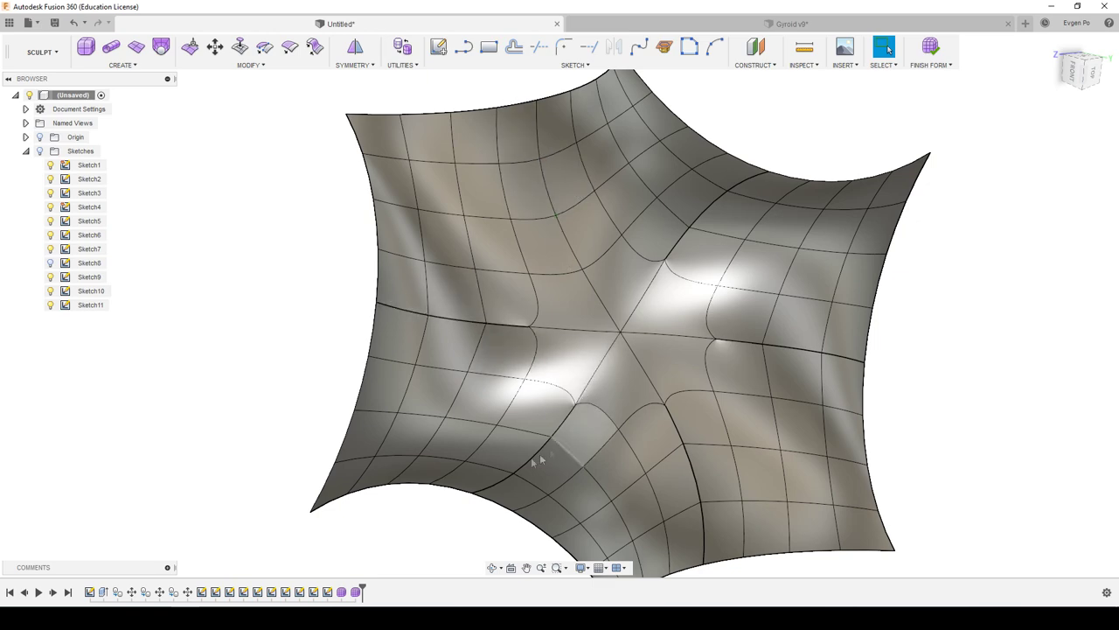
middle_click_drag(696, 181, 482, 158, "shift")
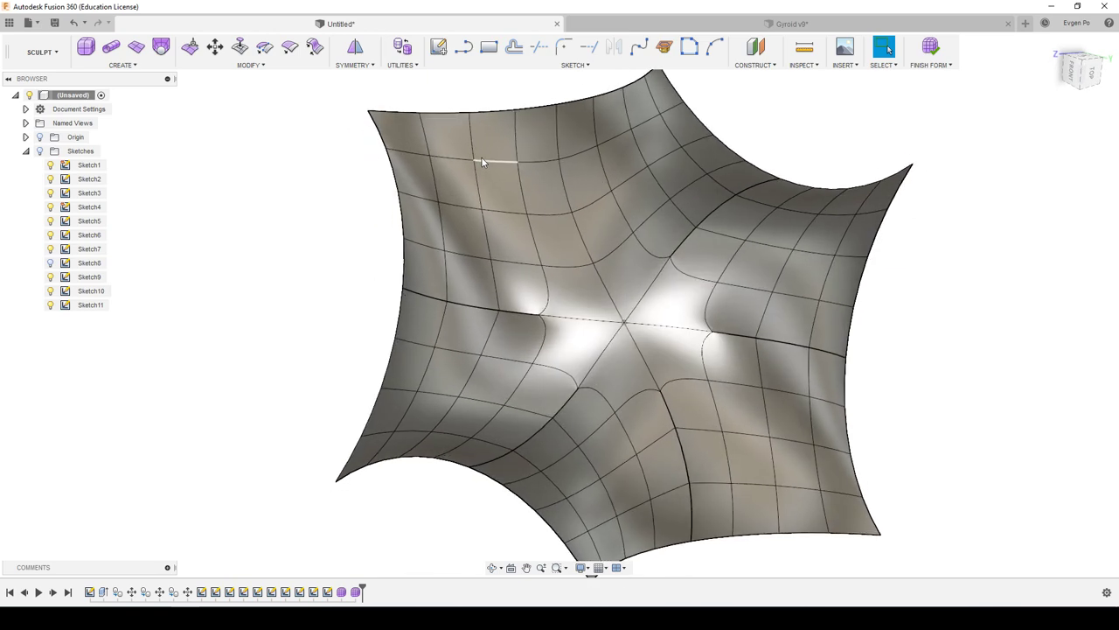
left_click(289, 46)
scroll(514, 308, "up", 3)
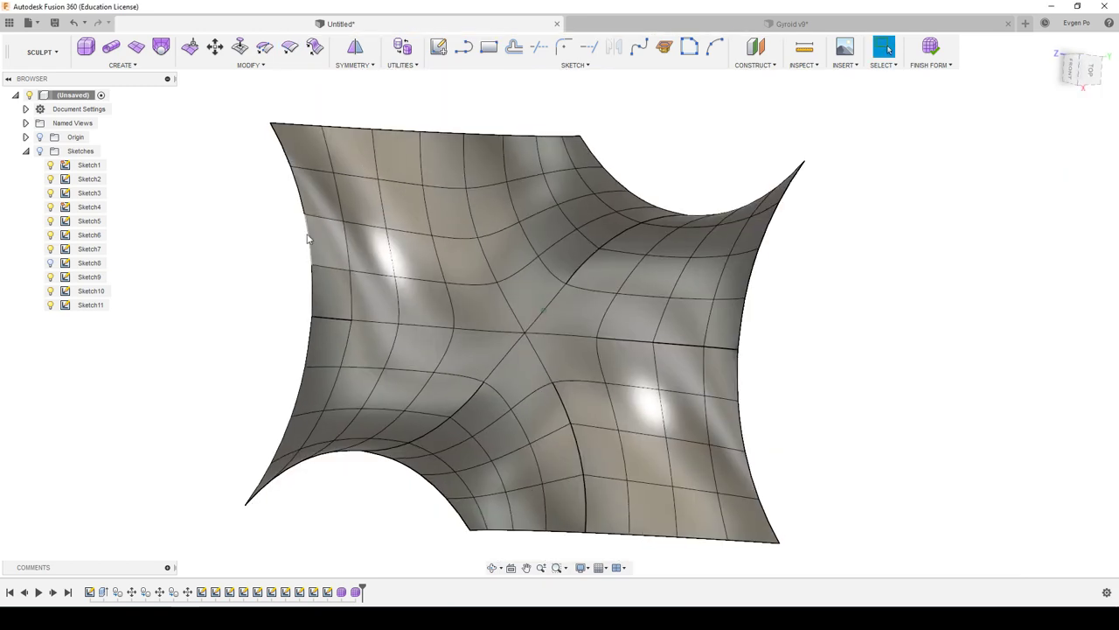
middle_click_drag(281, 238, 502, 357, "shift")
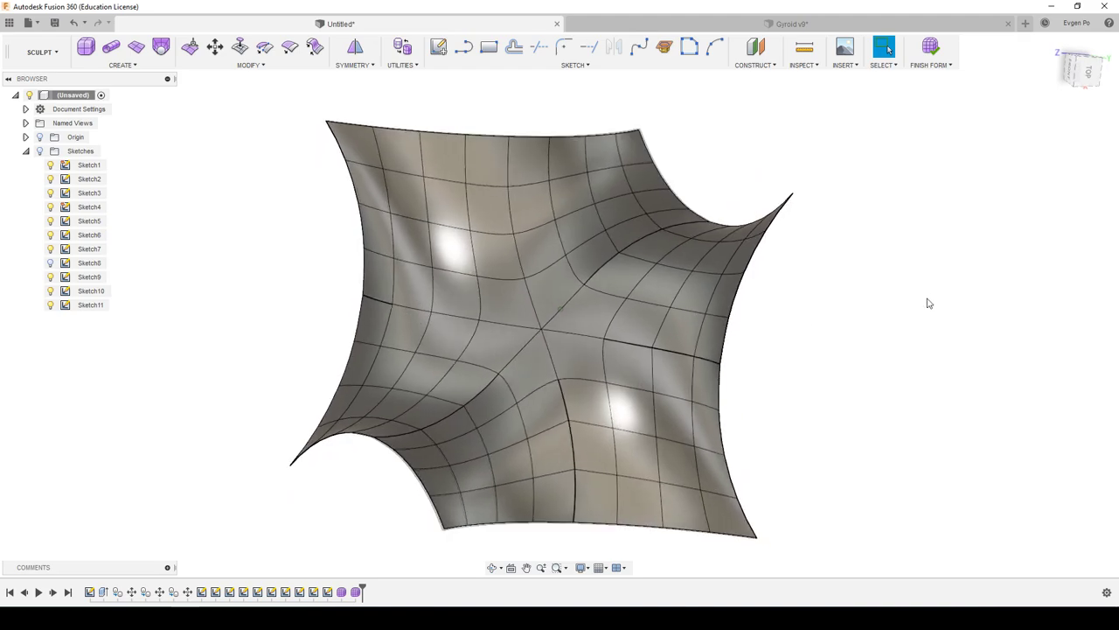
Step: Turn on Zebra Analysis to check the surface's smoothness
left_click(802, 64)
left_click(813, 120)
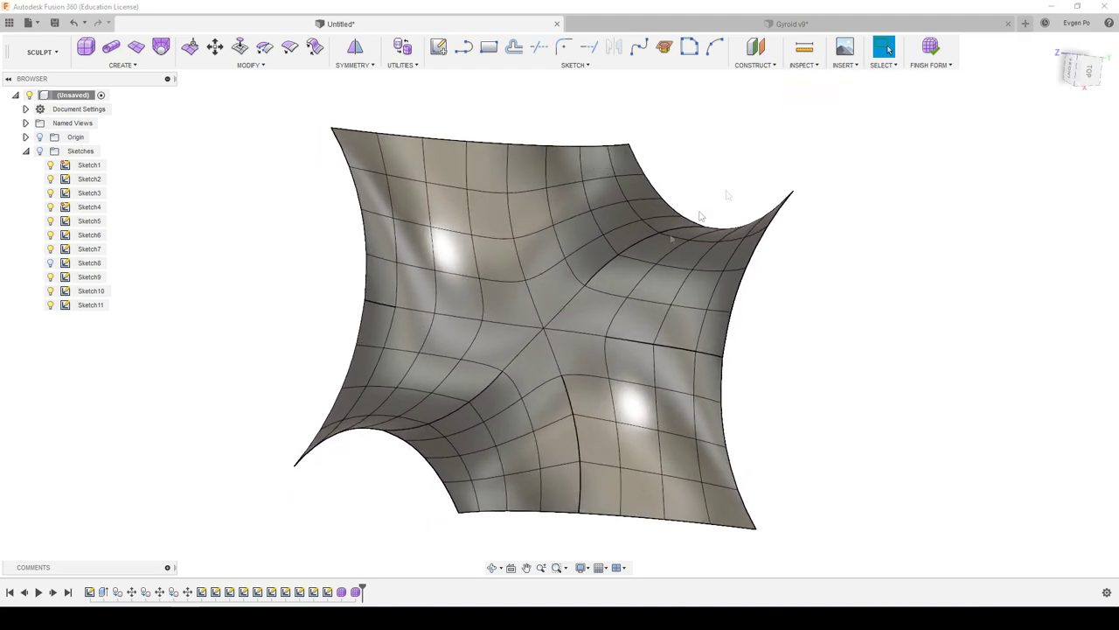
middle_click_drag(839, 384, 865, 405, "shift")
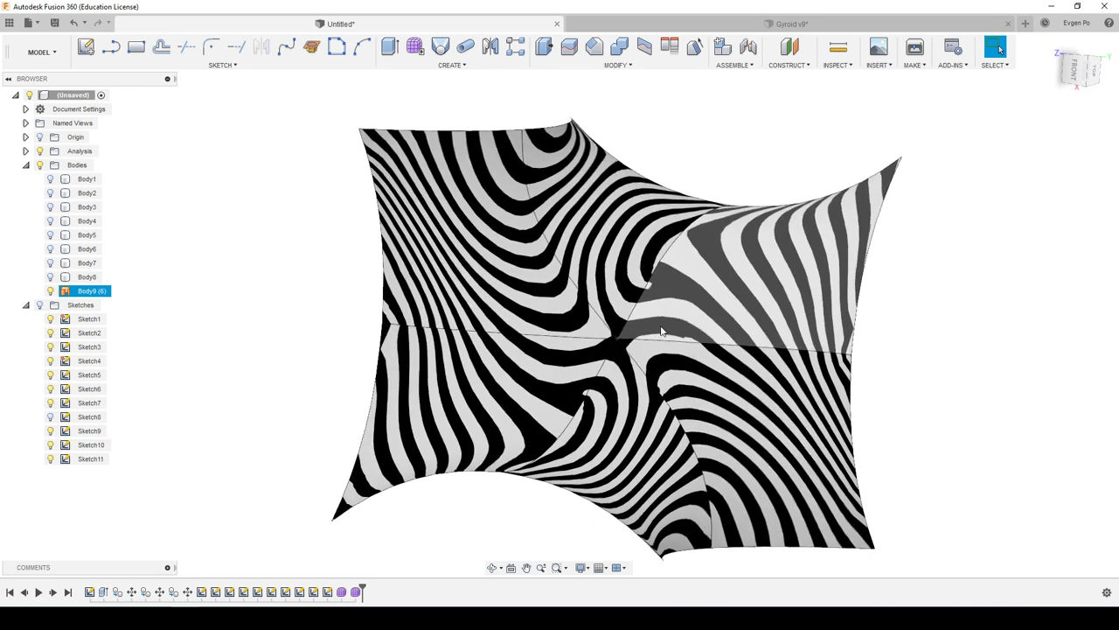
Step: Turn off design history capture and begin hiding leftover overlapping bodies
key("Escape")
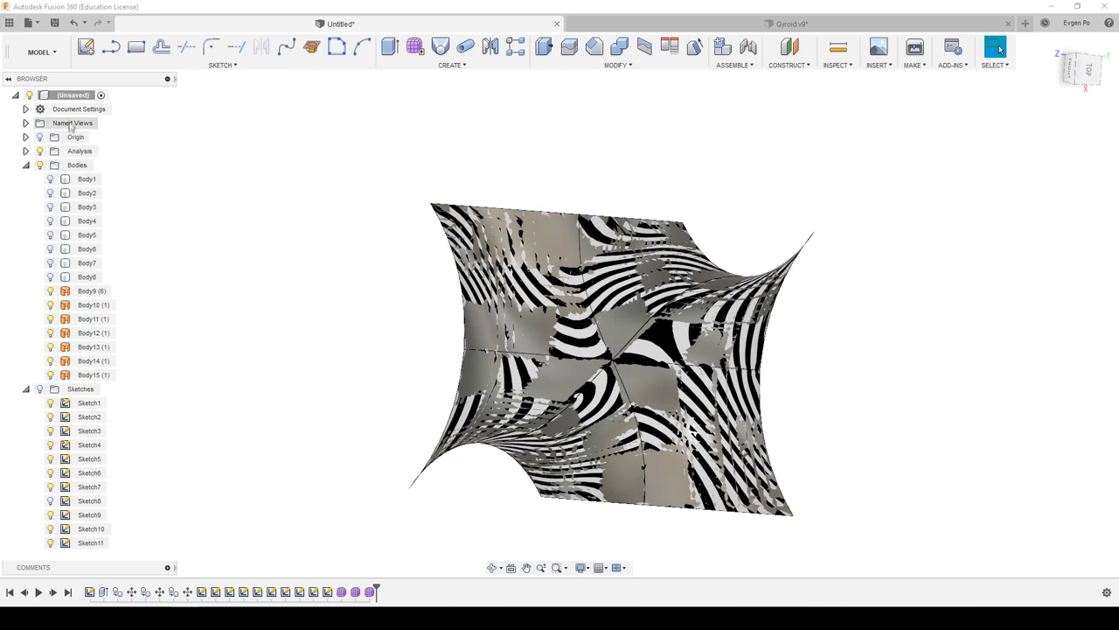
right_click(74, 96)
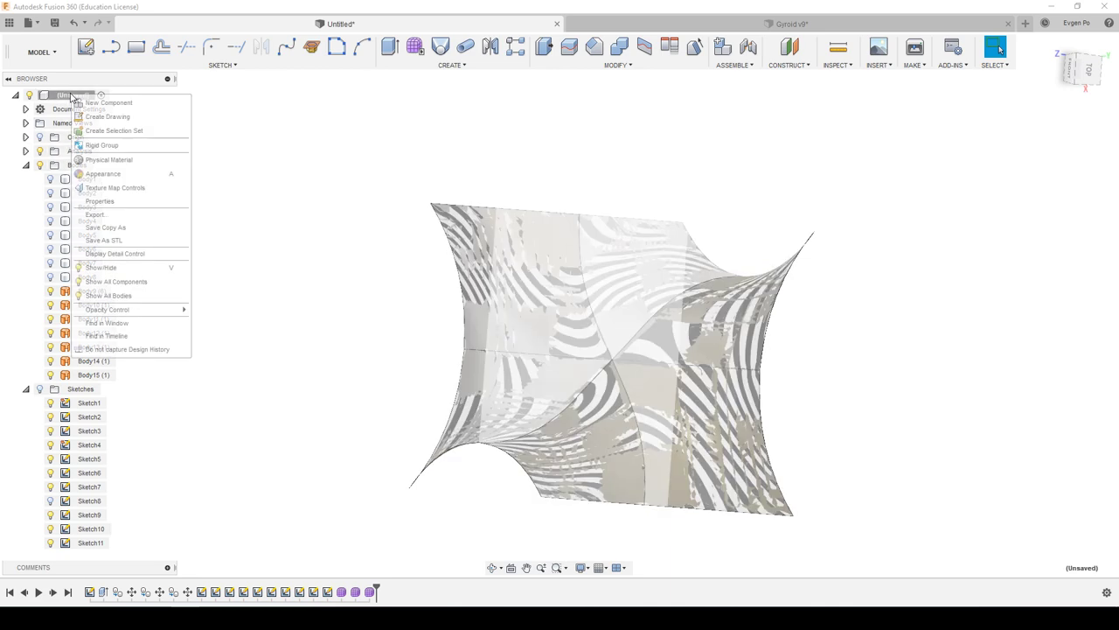
left_click(126, 350)
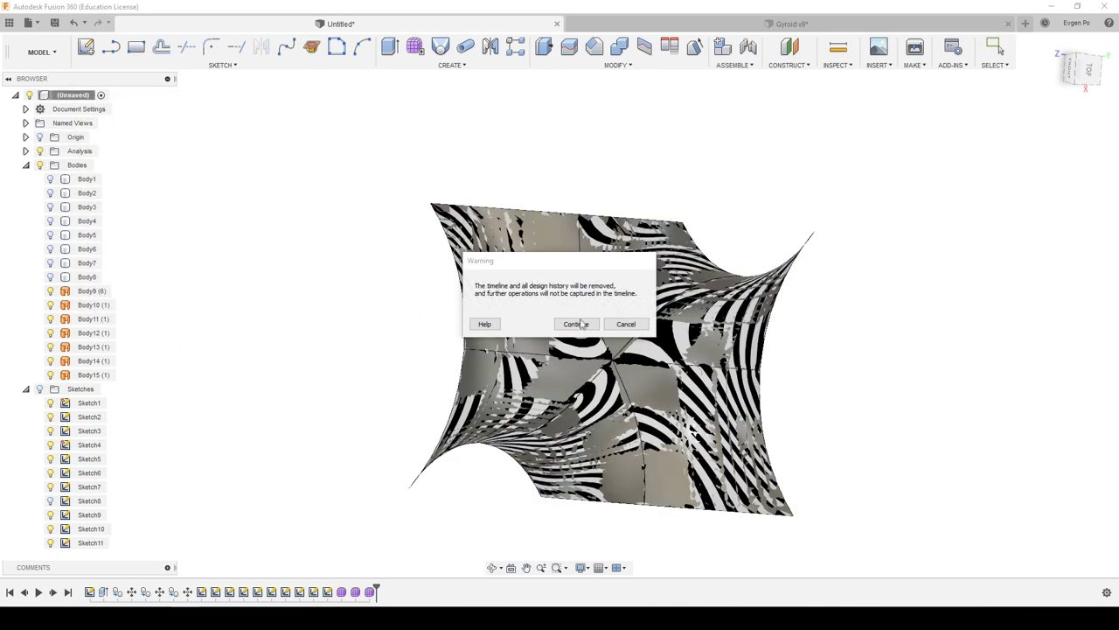
left_click(576, 324)
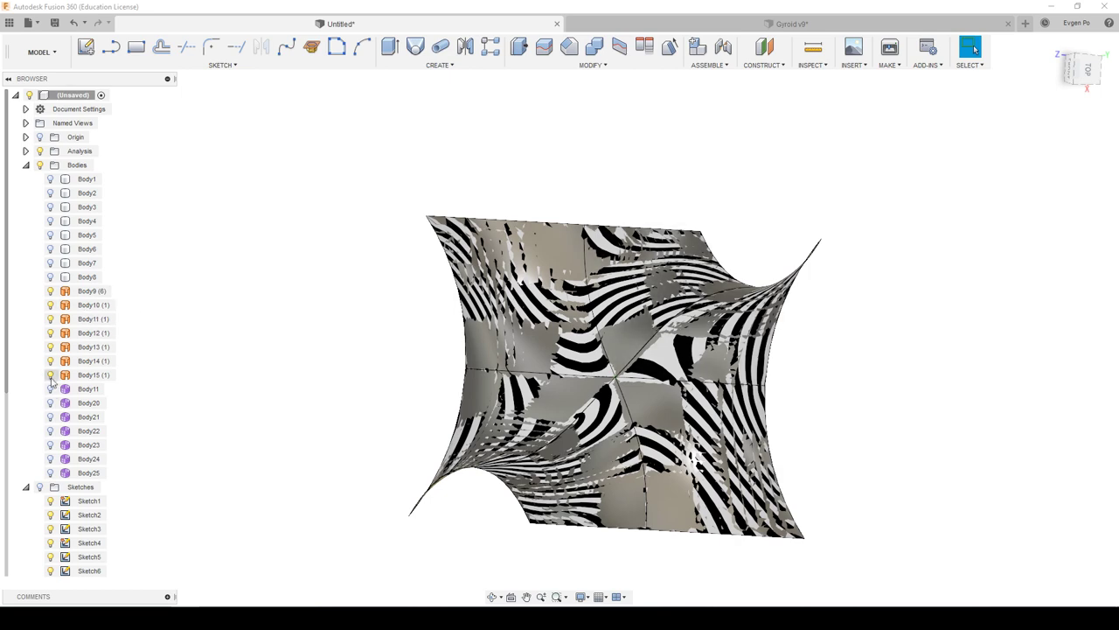
left_click(52, 348)
left_click(50, 331)
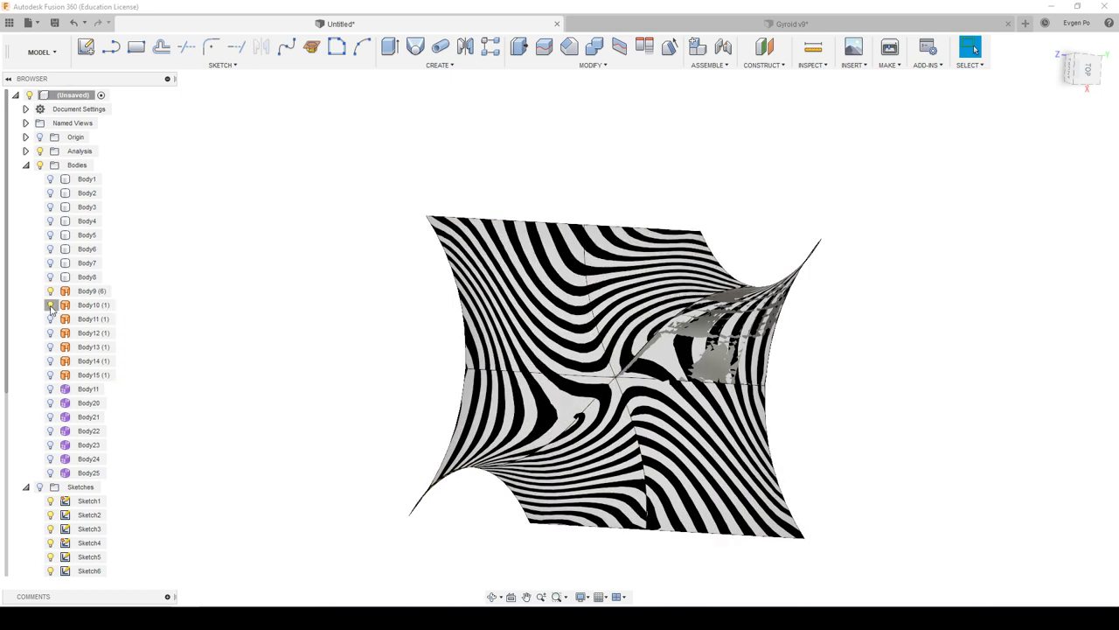
Step: Hide another overlapping body and interpolate Body11, cancelling the Smooth command
left_click(49, 306)
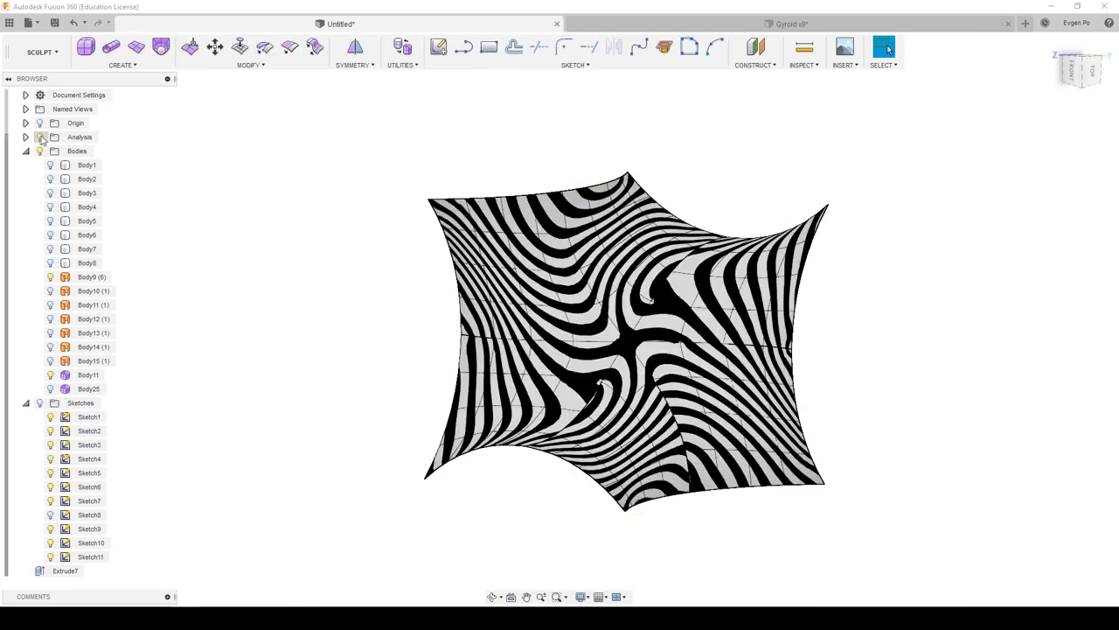
left_click(296, 68)
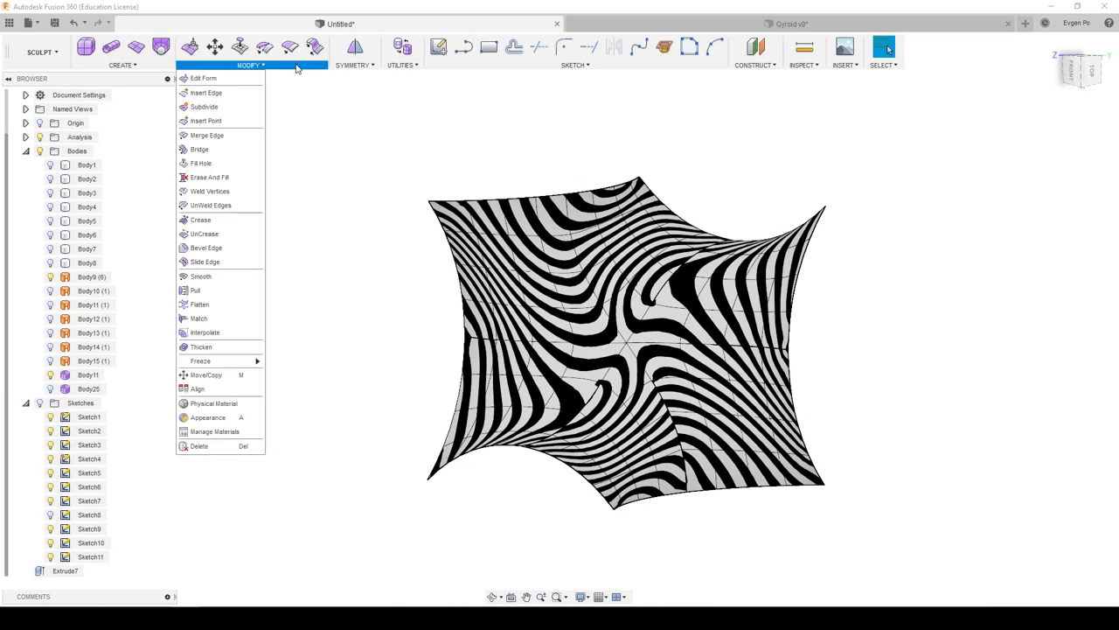
left_click(204, 332)
left_click(651, 295)
left_click(1052, 214)
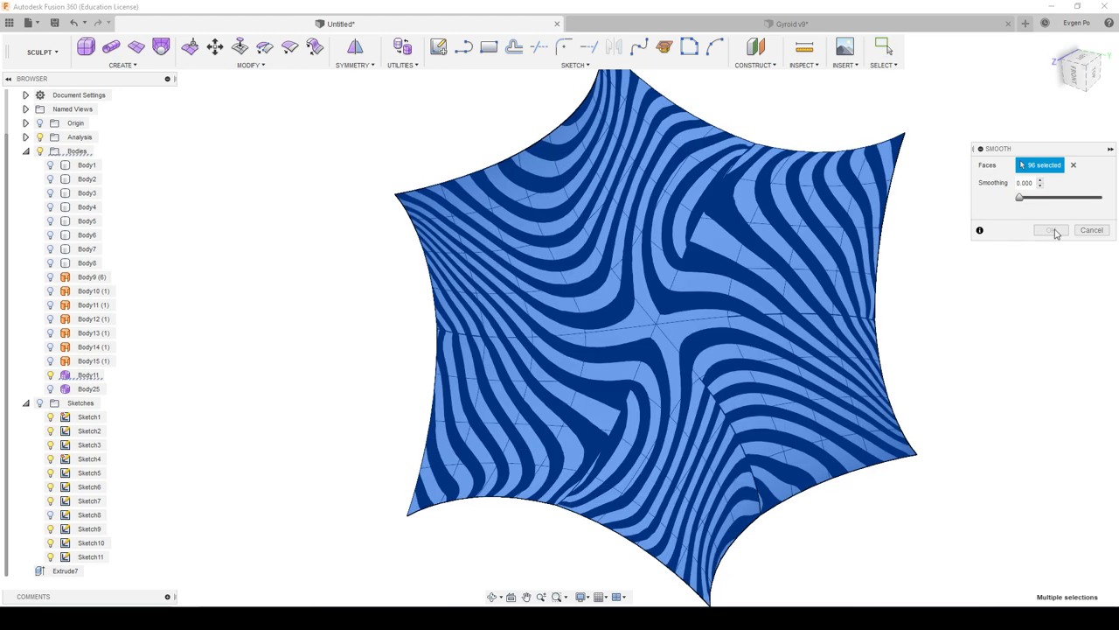
left_click(1090, 230)
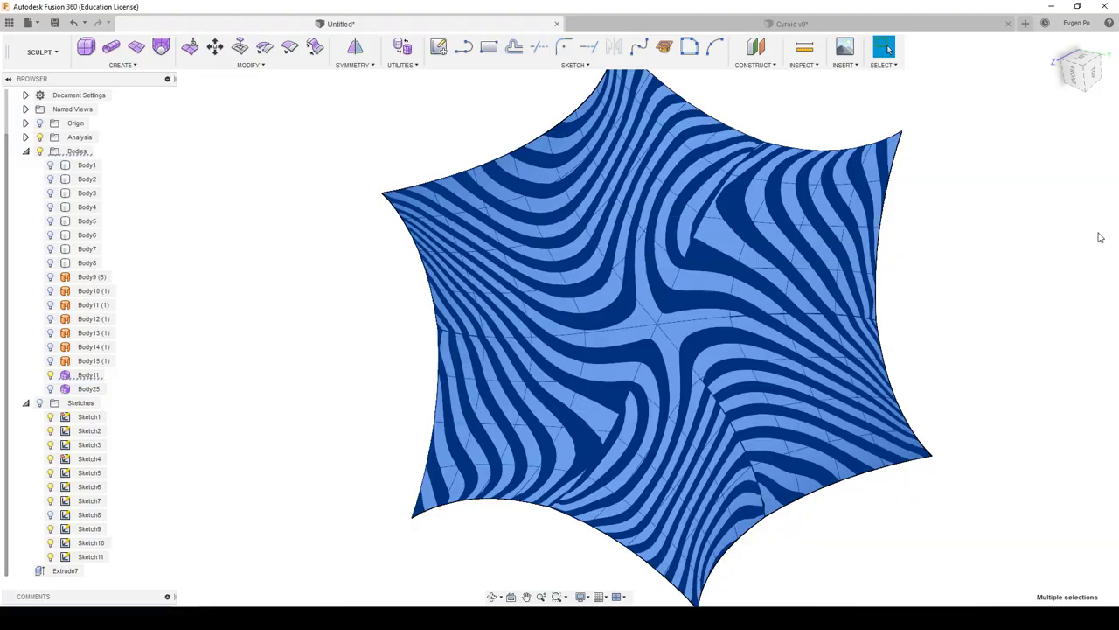
Step: Select a seam edge on the interpolated zebra-striped surface
left_click(1024, 262)
middle_click_drag(1017, 267, 999, 271, "shift")
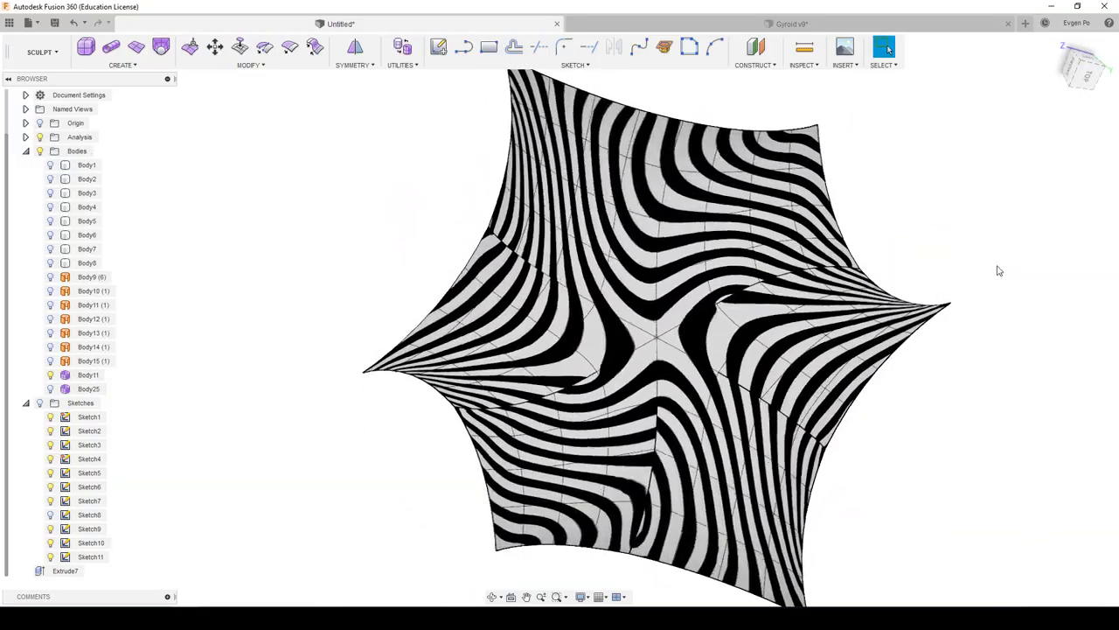
middle_click_drag(996, 270, 993, 271, "shift")
left_click(691, 371)
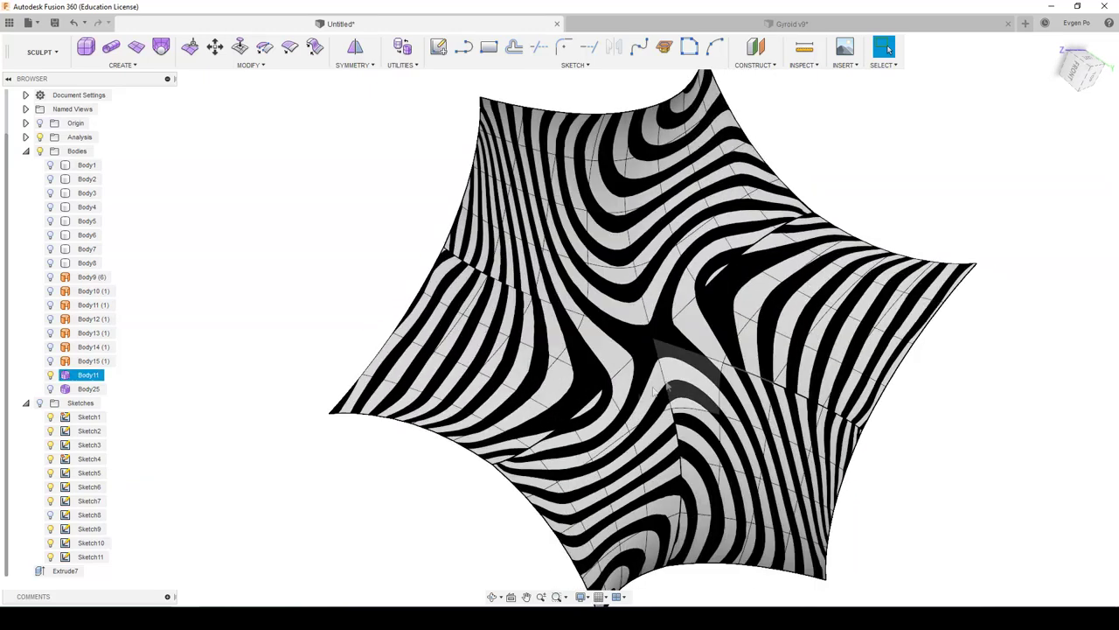
middle_click_drag(586, 409, 559, 411, "shift")
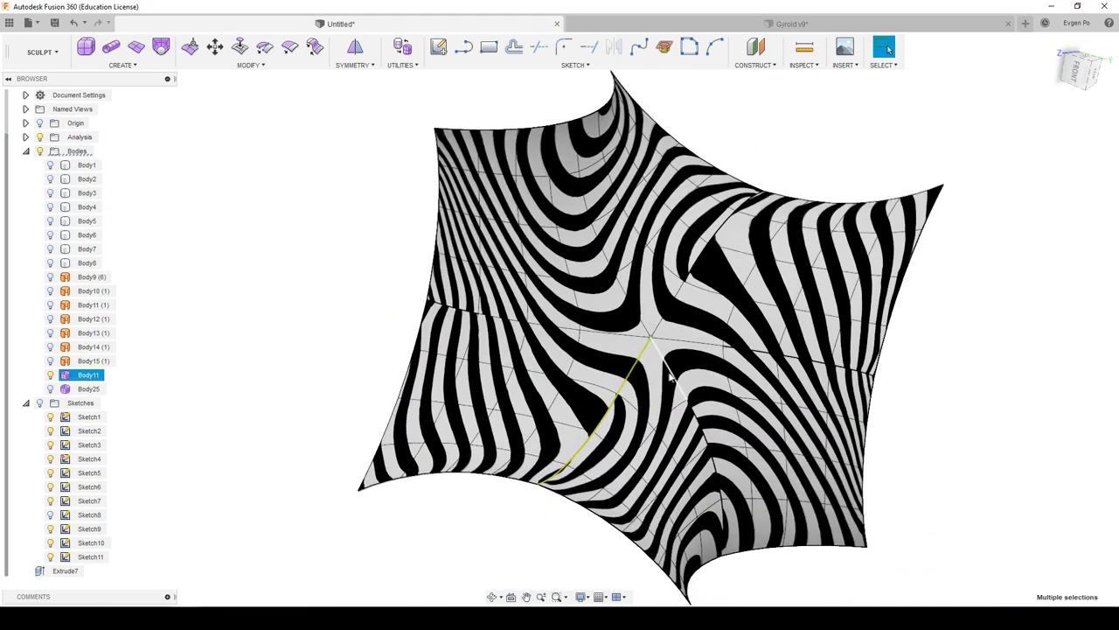
left_click(251, 67)
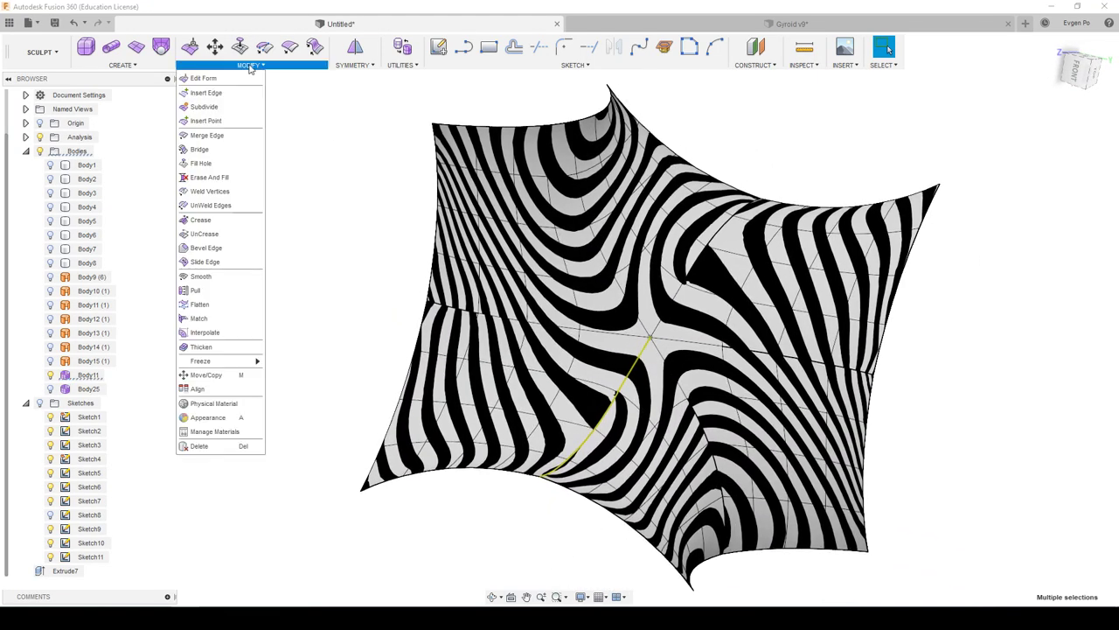
Step: Start an UnCrease and pick the first creased edges around the star centre
left_click(225, 234)
middle_click_drag(226, 234, 695, 269, "shift")
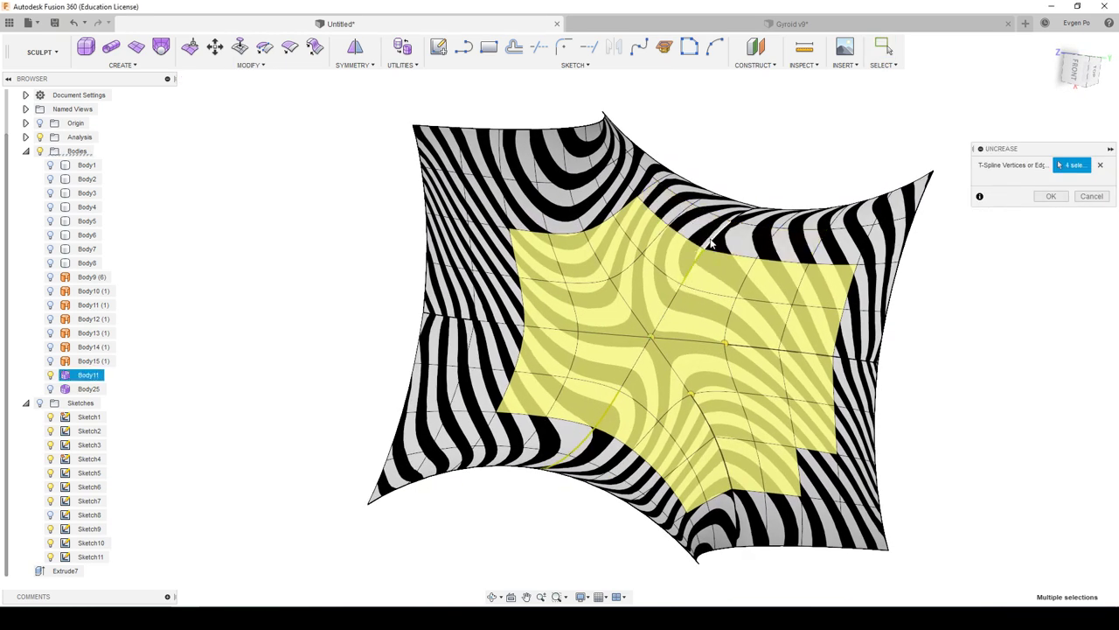
left_click(701, 260)
left_click(742, 348)
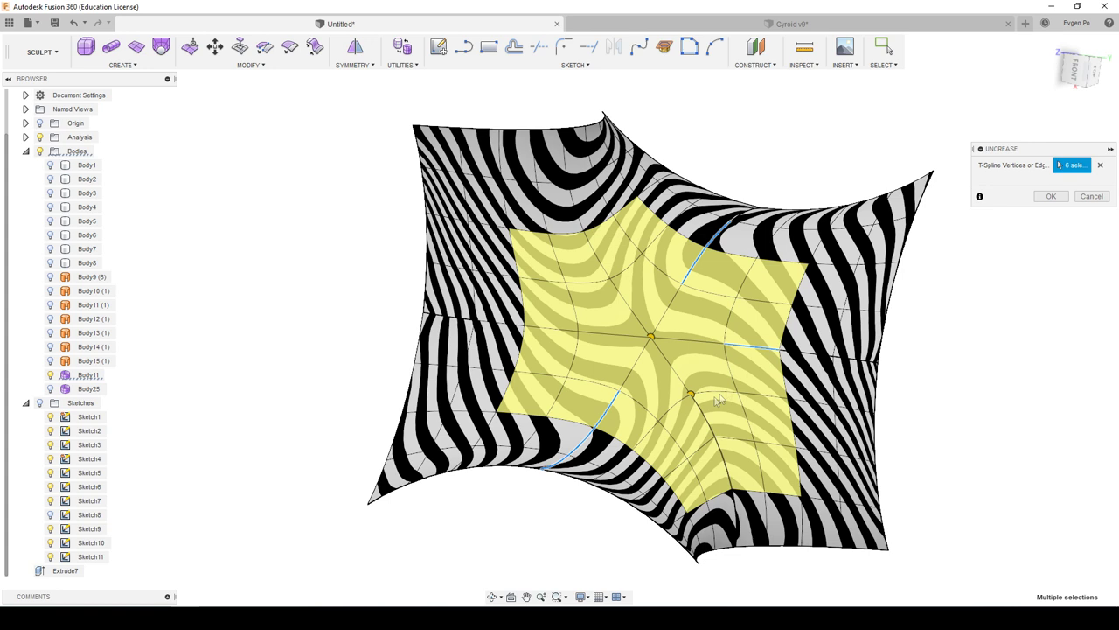
left_click(705, 417)
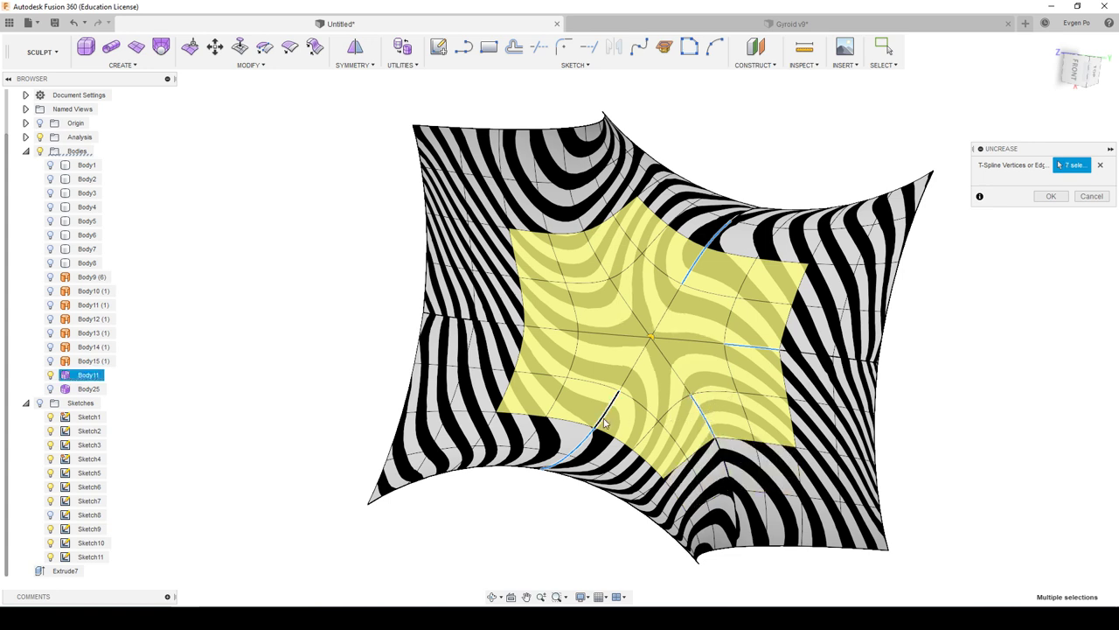
left_click(752, 351)
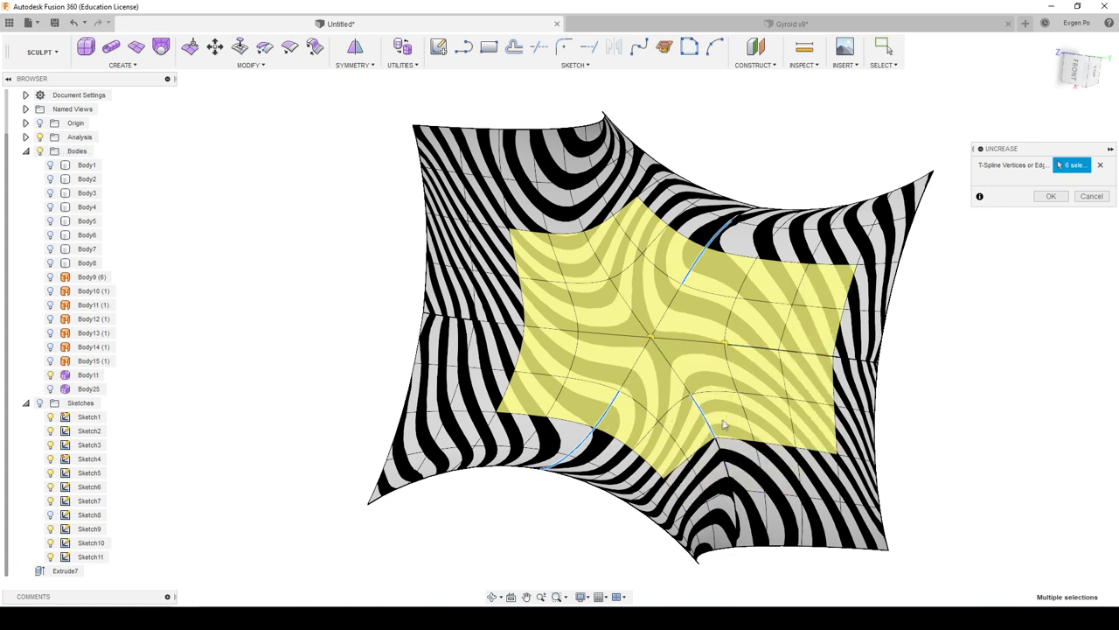
left_click(775, 352)
left_click(786, 354)
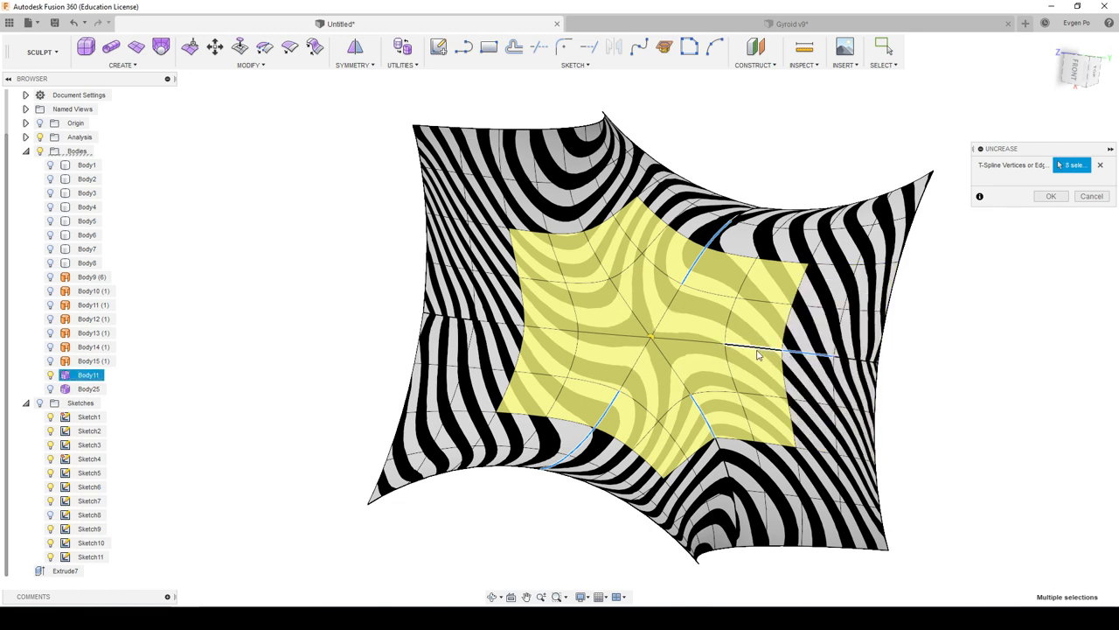
Step: Add the remaining creased edges, 12 in total, and apply the UnCrease
middle_click_drag(698, 347, 702, 230, "shift")
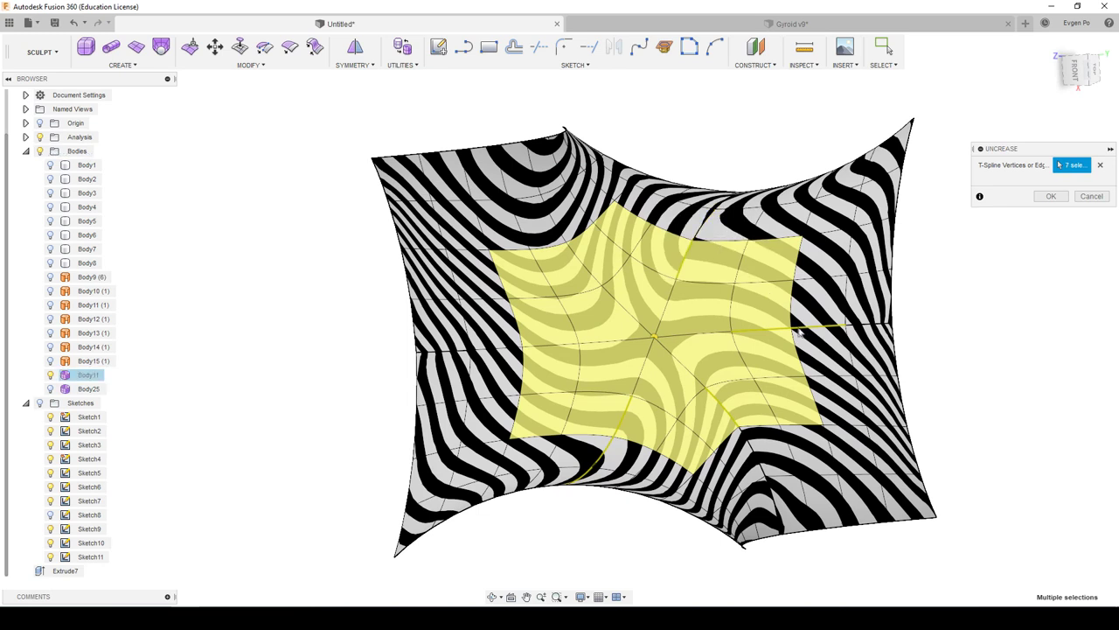
left_click(725, 417)
left_click(730, 416)
middle_click_drag(690, 378, 561, 449, "shift")
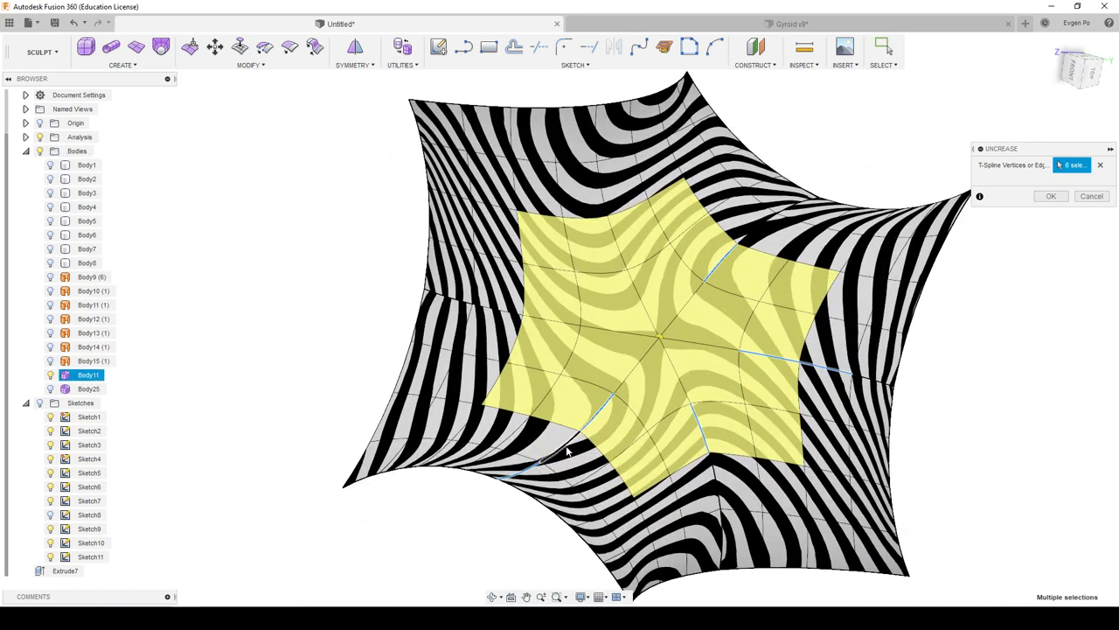
middle_click_drag(567, 450, 691, 490, "shift")
left_click(722, 521)
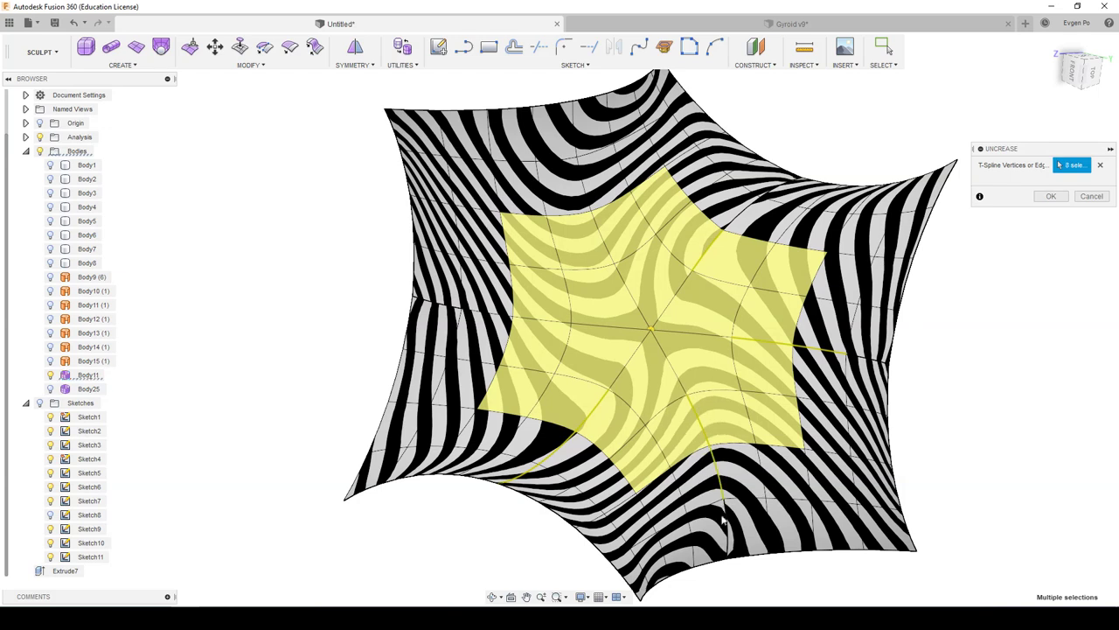
left_click(727, 523)
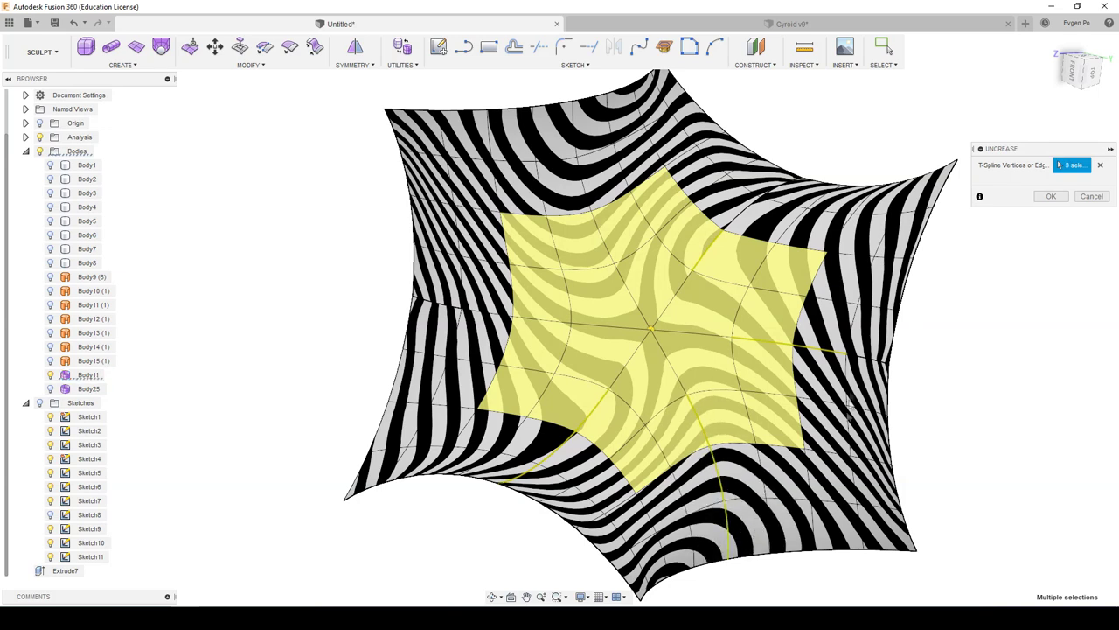
left_click(854, 360)
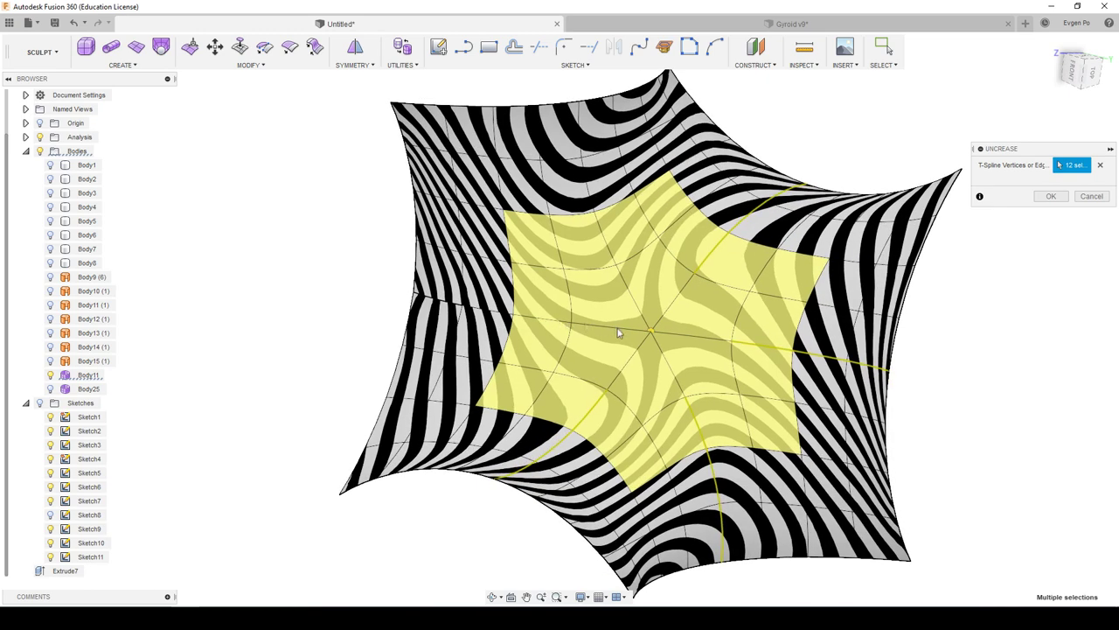
middle_click_drag(551, 323, 914, 346, "shift")
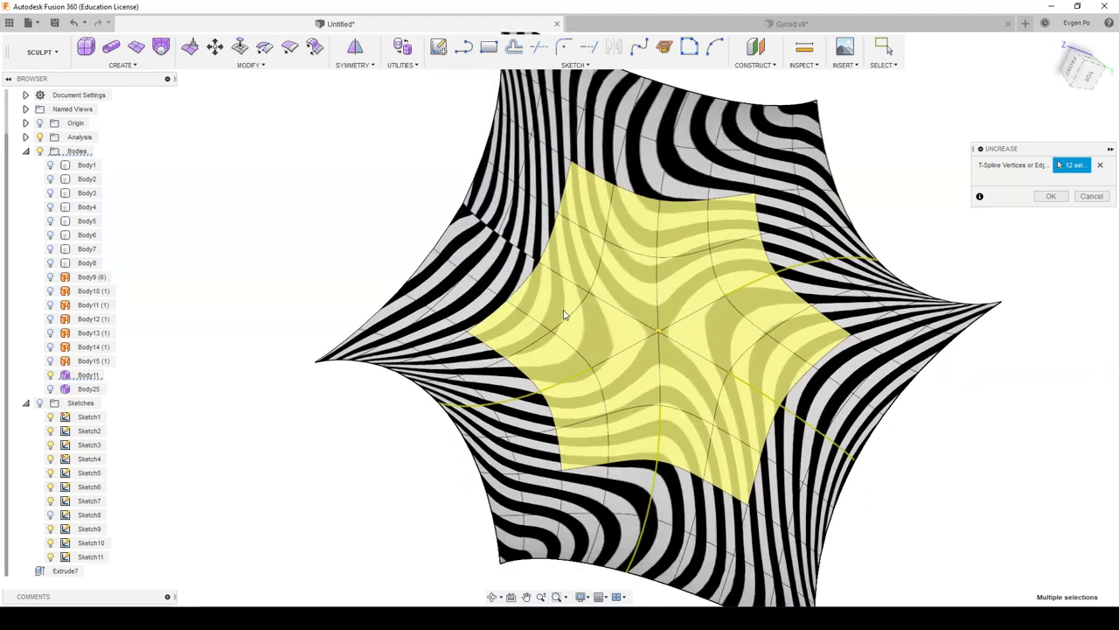
left_click(1051, 196)
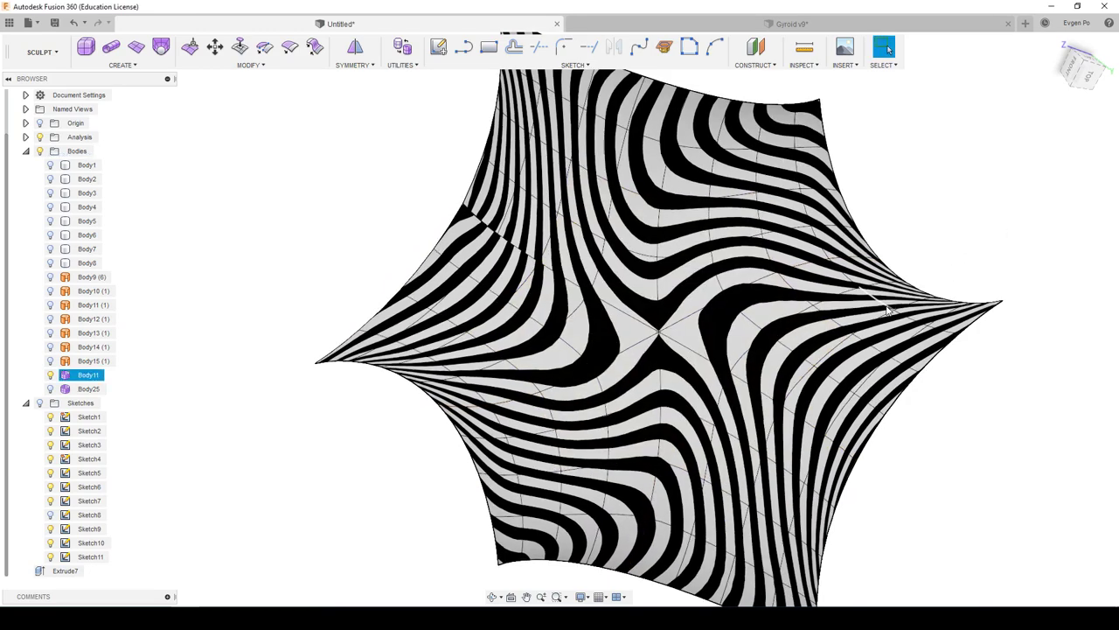
Step: UnCrease the last remaining creased edge of the tile
left_click(255, 66)
left_click(223, 233)
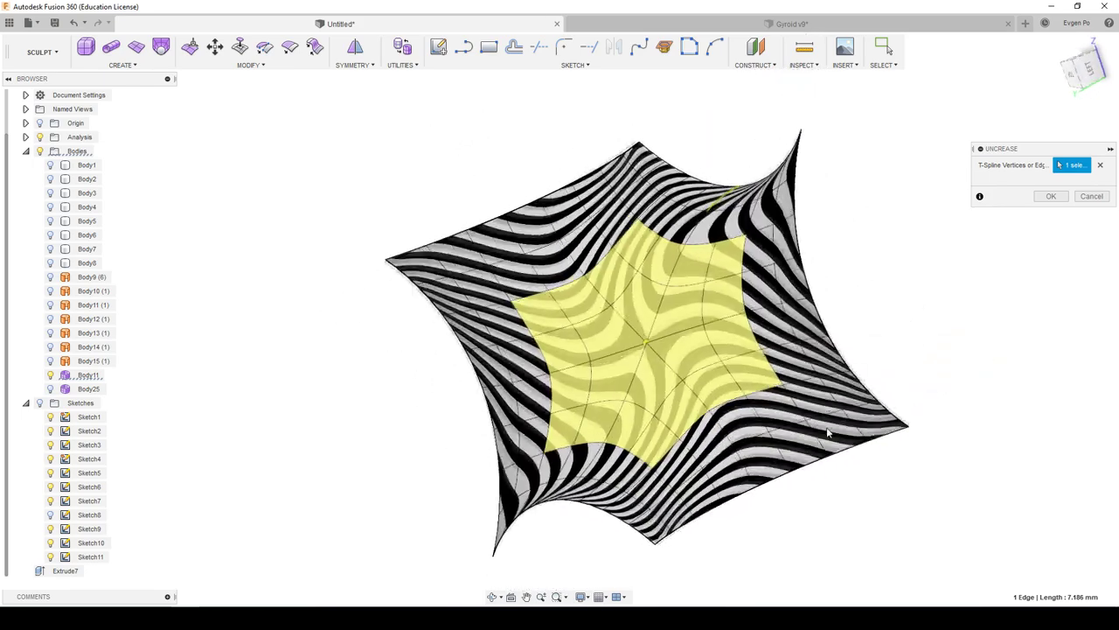
left_click(1051, 197)
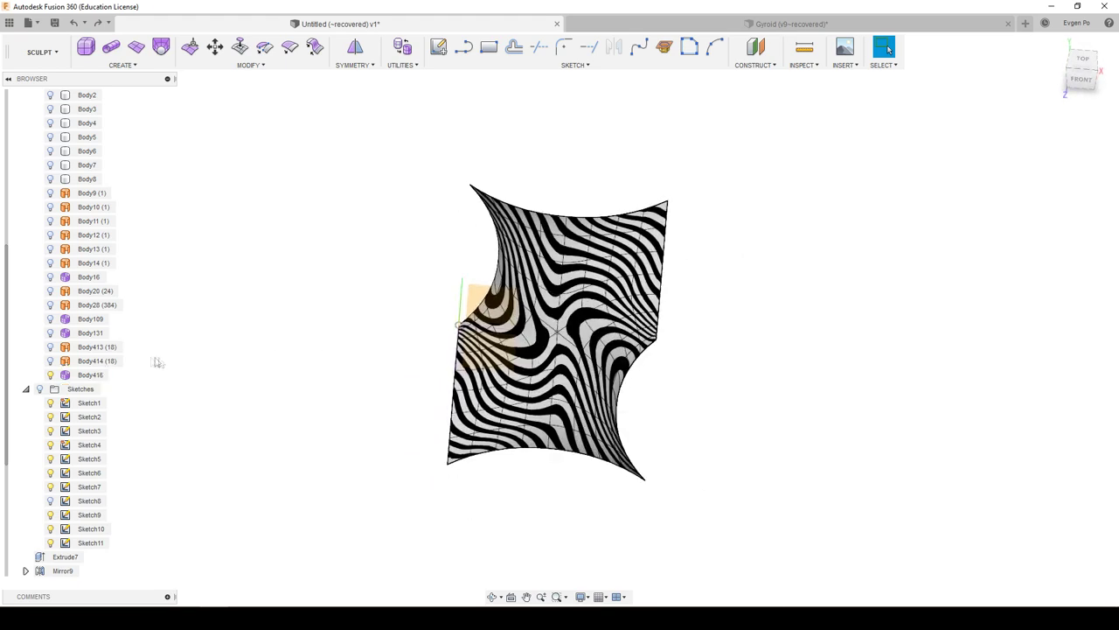
Step: Copy Body416 50 mm along X and rotate the copy 180° about Y
right_click(93, 375)
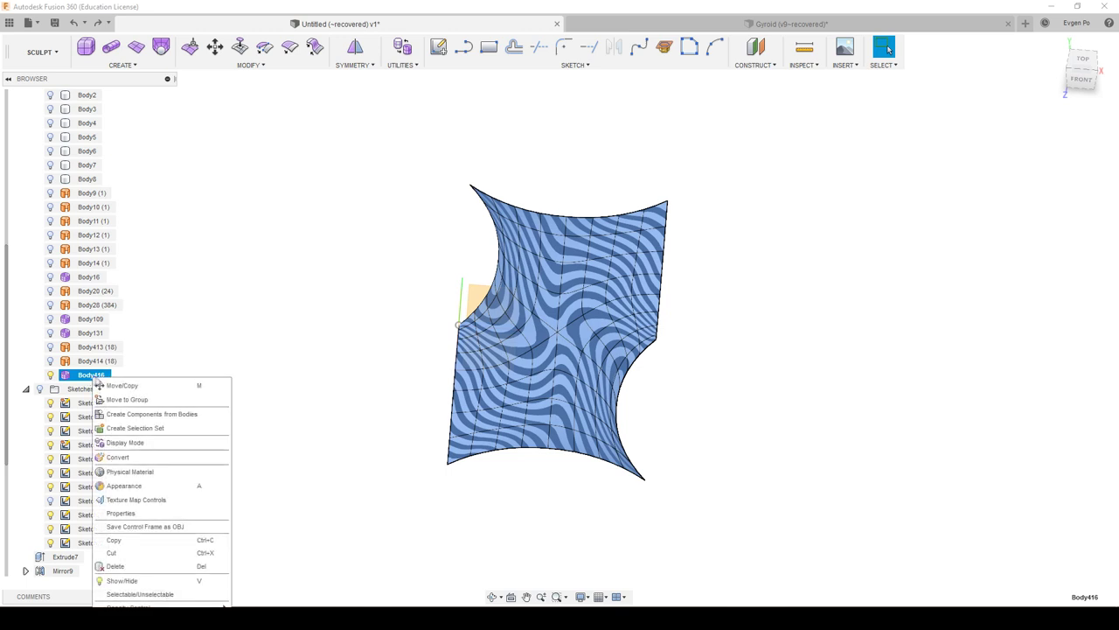
left_click(121, 386)
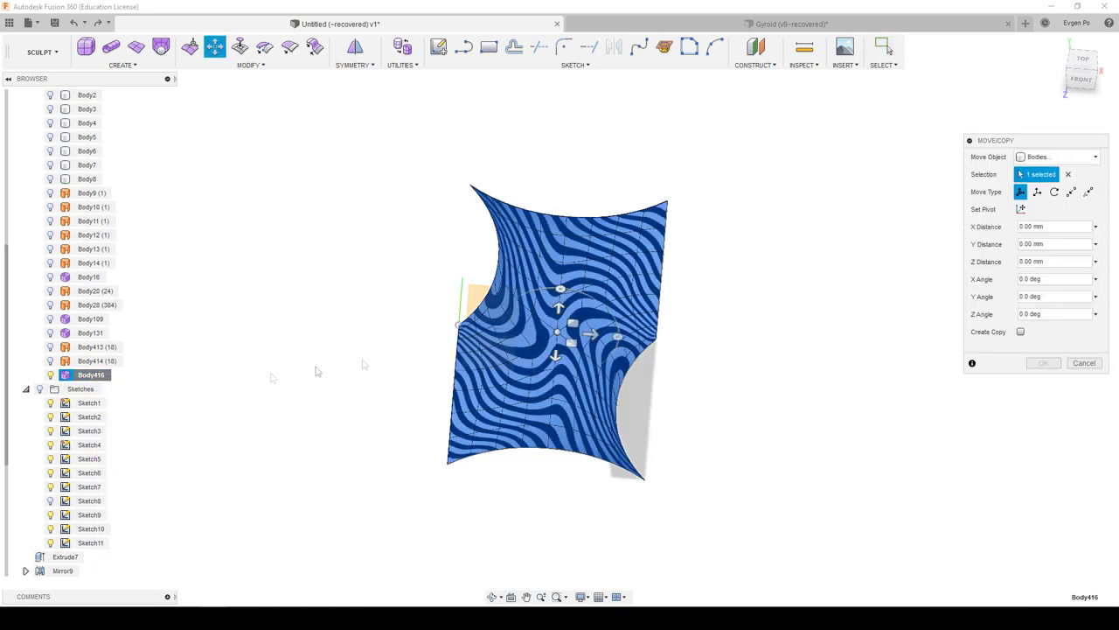
left_click(1082, 78)
left_click(1020, 331)
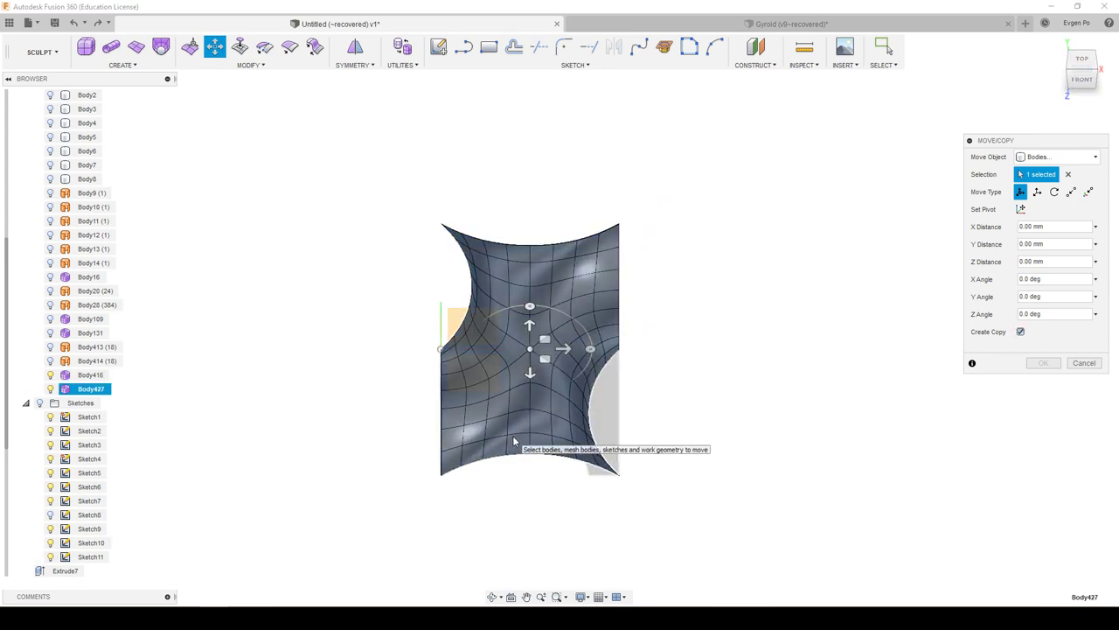
left_click_drag(564, 348, 742, 350)
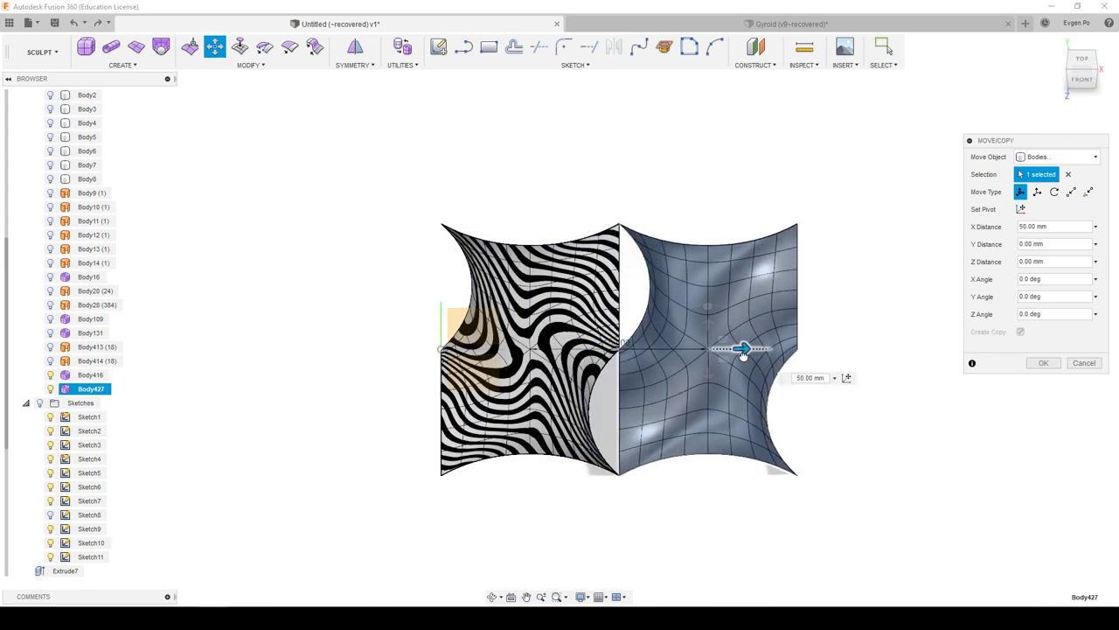
middle_click_drag(706, 347, 769, 369, "shift")
left_click_drag(774, 329, 650, 350)
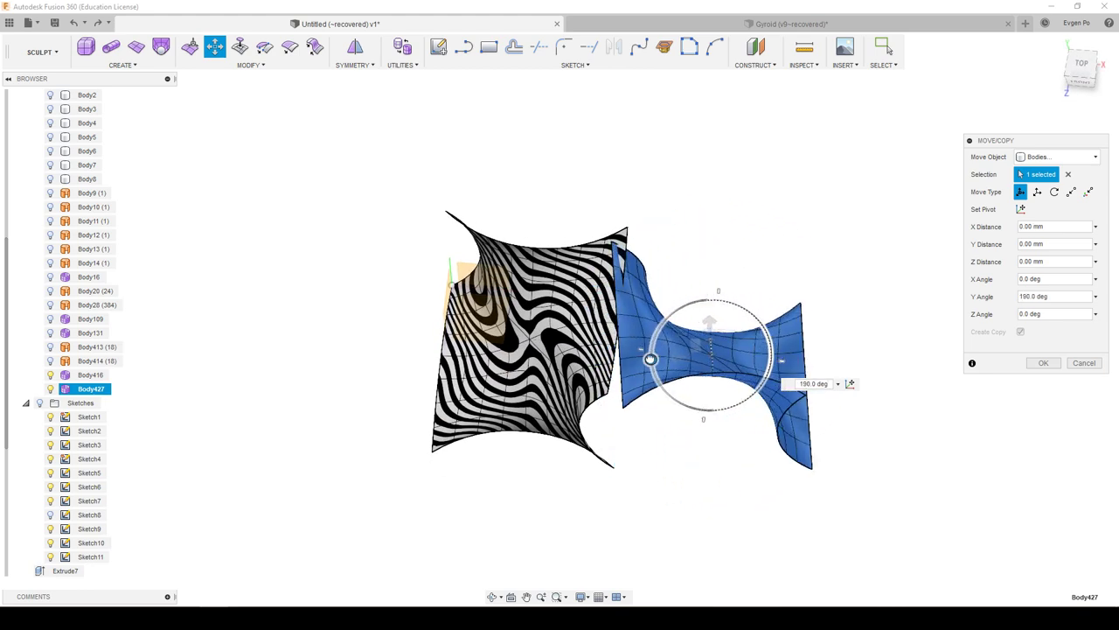
middle_click_drag(648, 348, 645, 358, "shift")
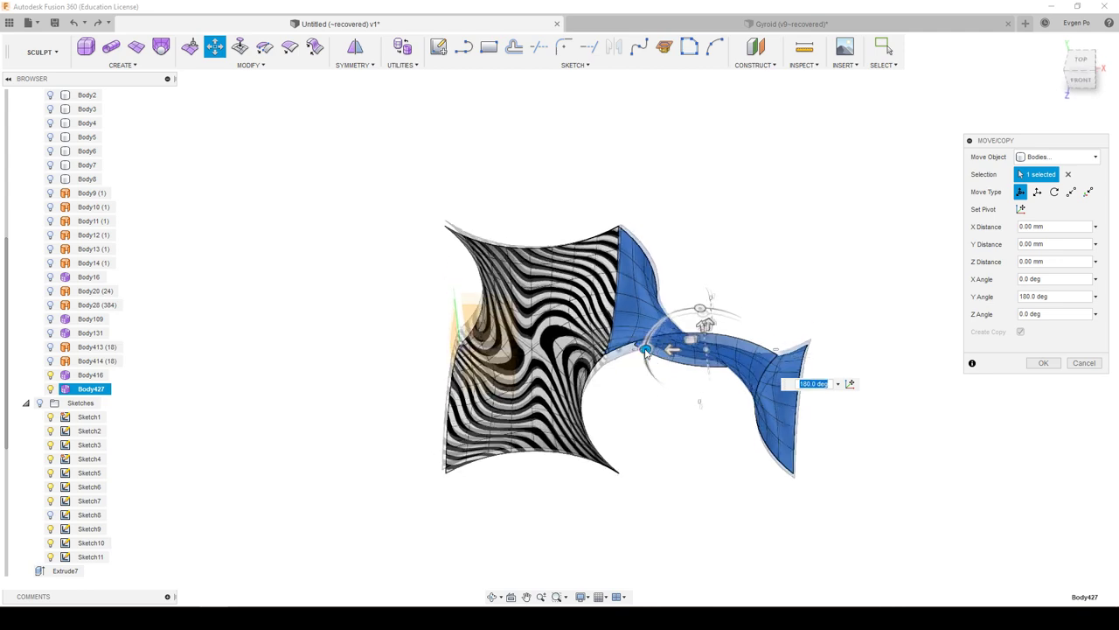
left_click(1041, 366)
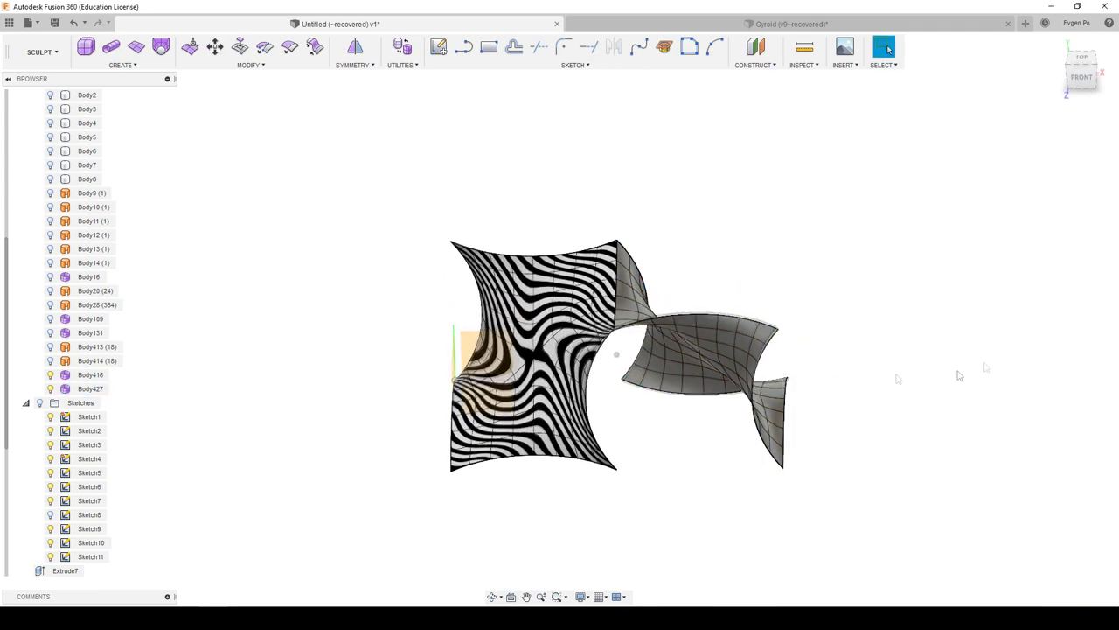
right_click(97, 375)
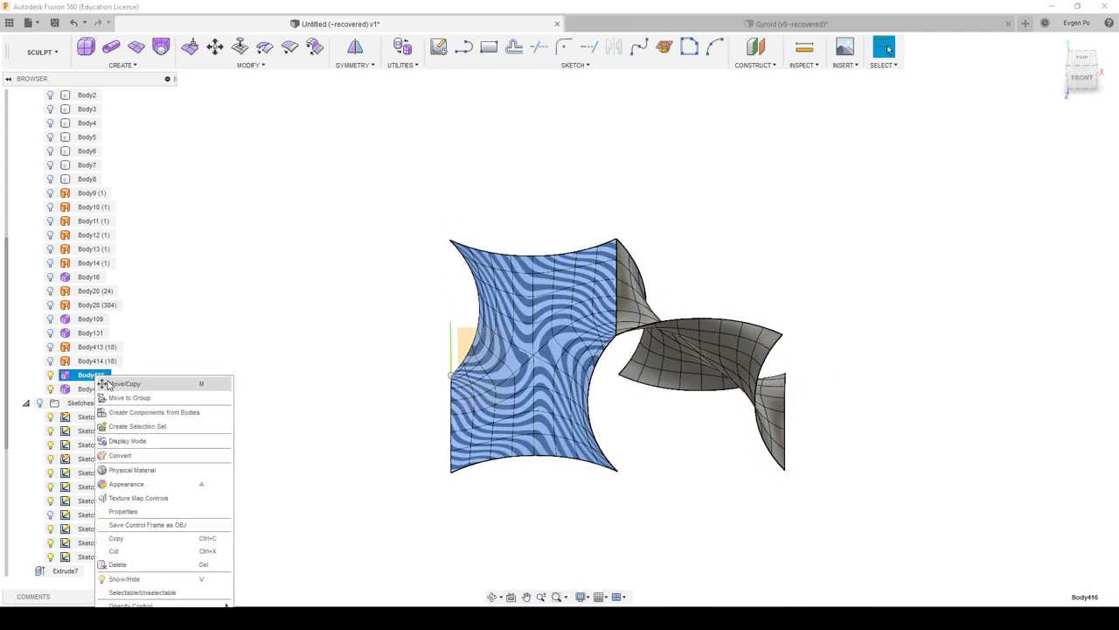
Step: Copy the original tile 100 mm along X
left_click(122, 384)
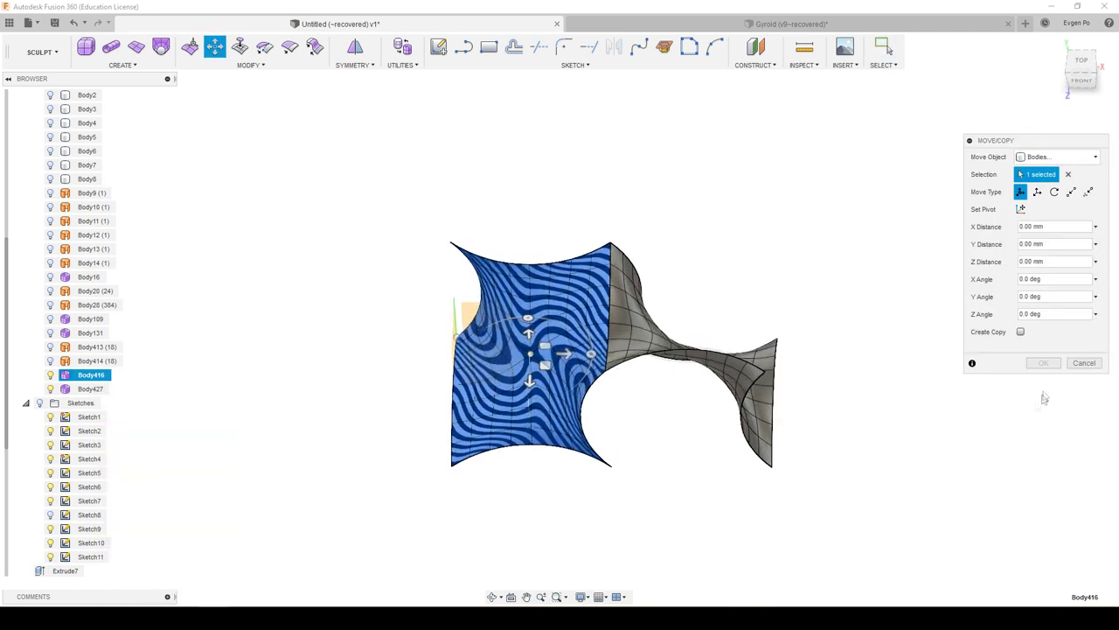
left_click(1020, 332)
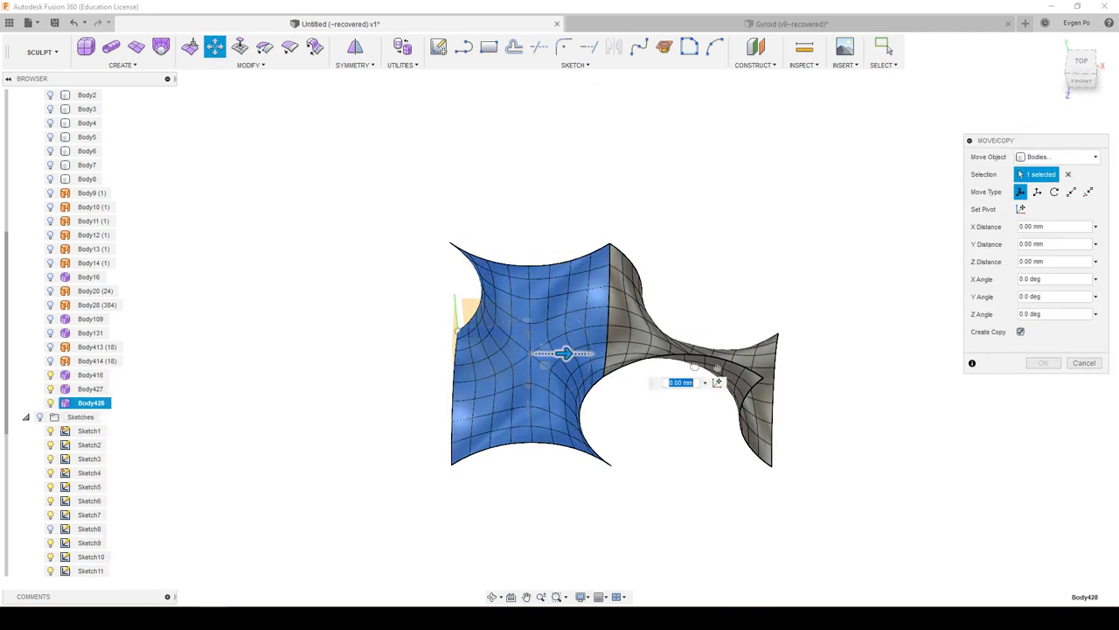
type("100")
key("Return")
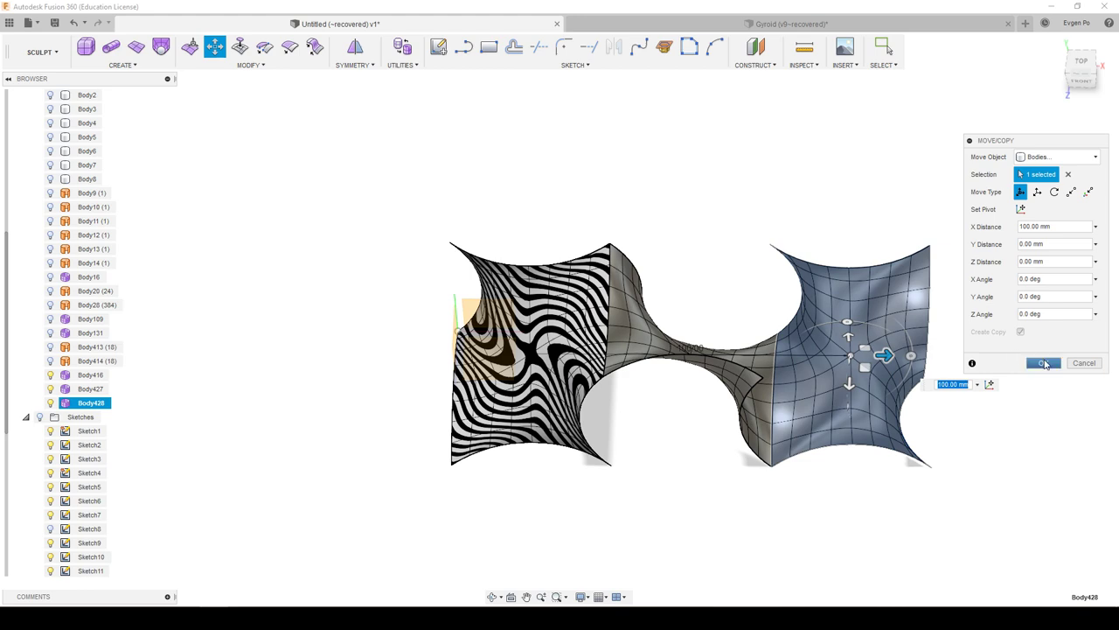
left_click(1044, 364)
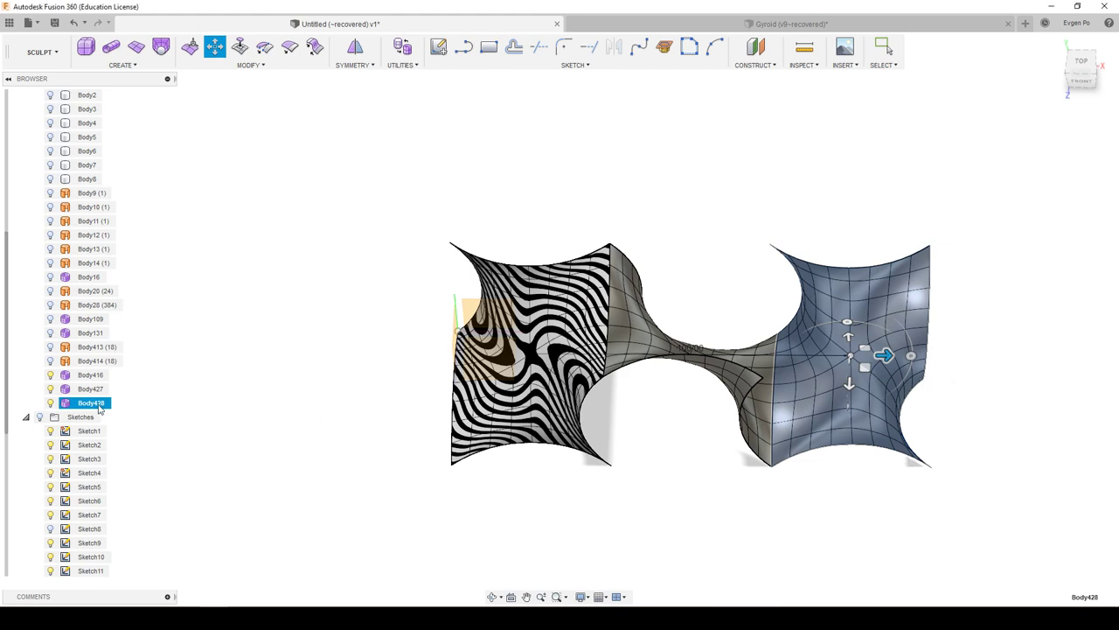
key("Escape")
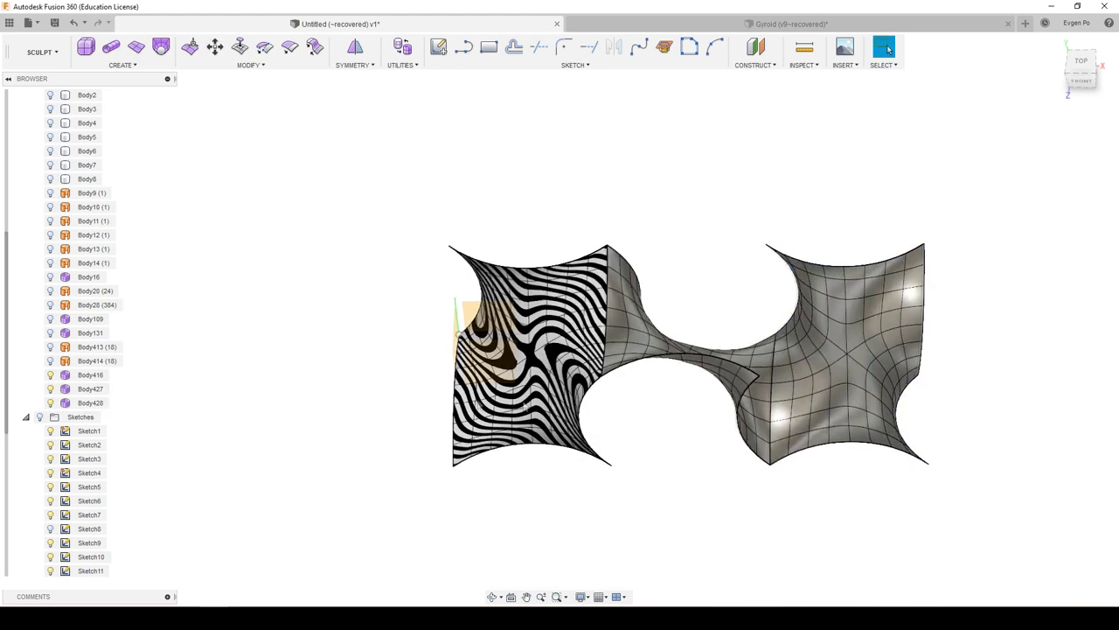
Step: Copy the rotated middle tile 100 mm along X and hide the zebra analysis
scroll(300, 411, "down", 1)
left_click(96, 402)
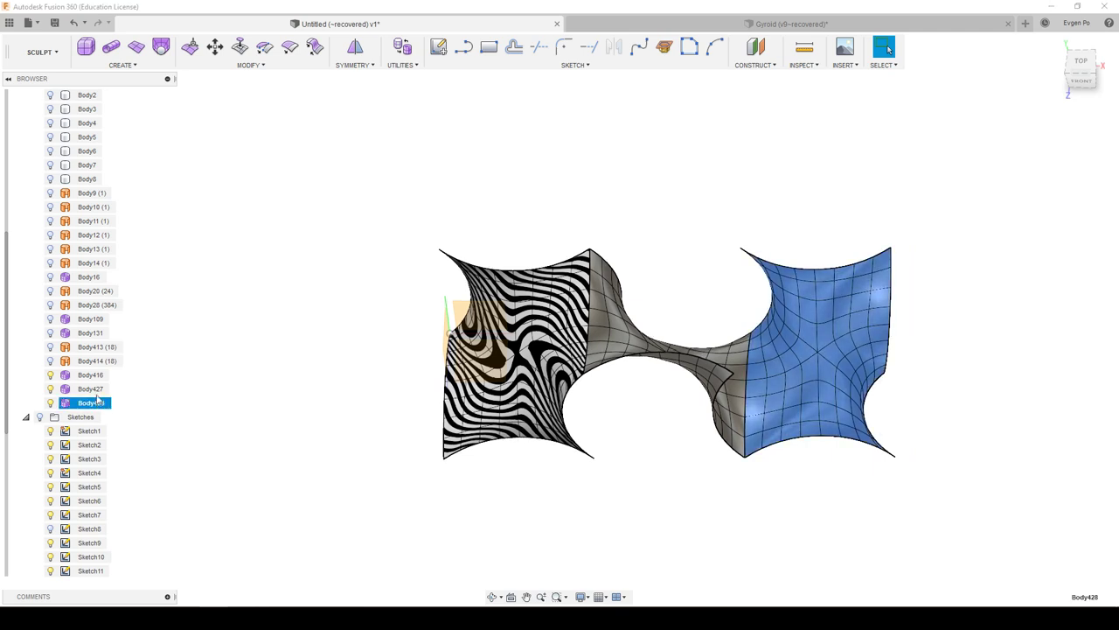
left_click(94, 388)
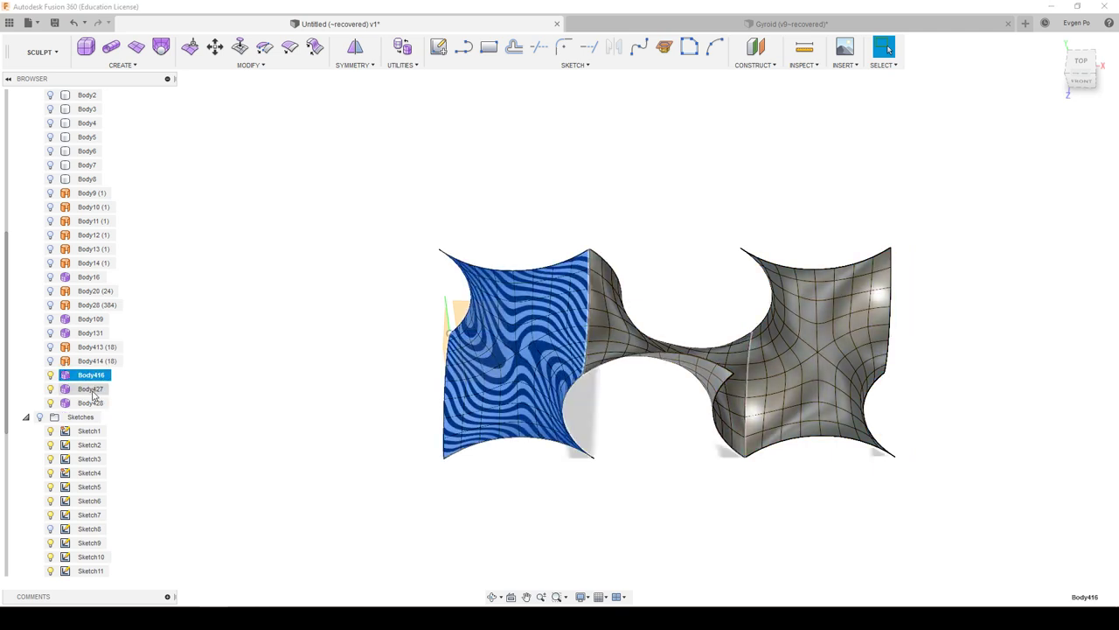
right_click(95, 390)
left_click(121, 398)
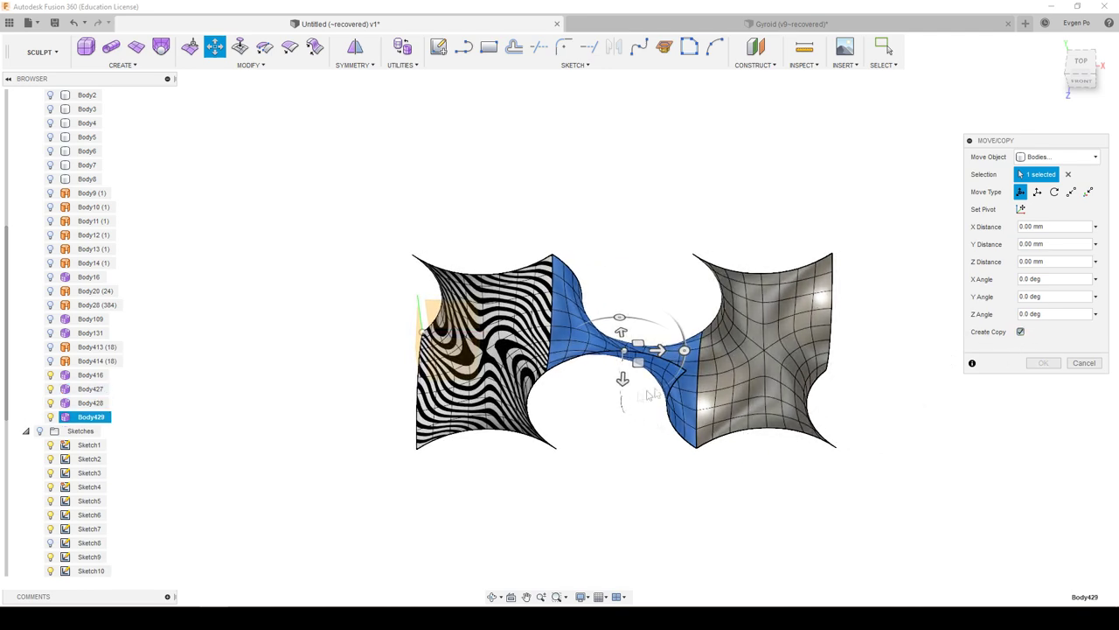
left_click_drag(662, 351, 940, 351)
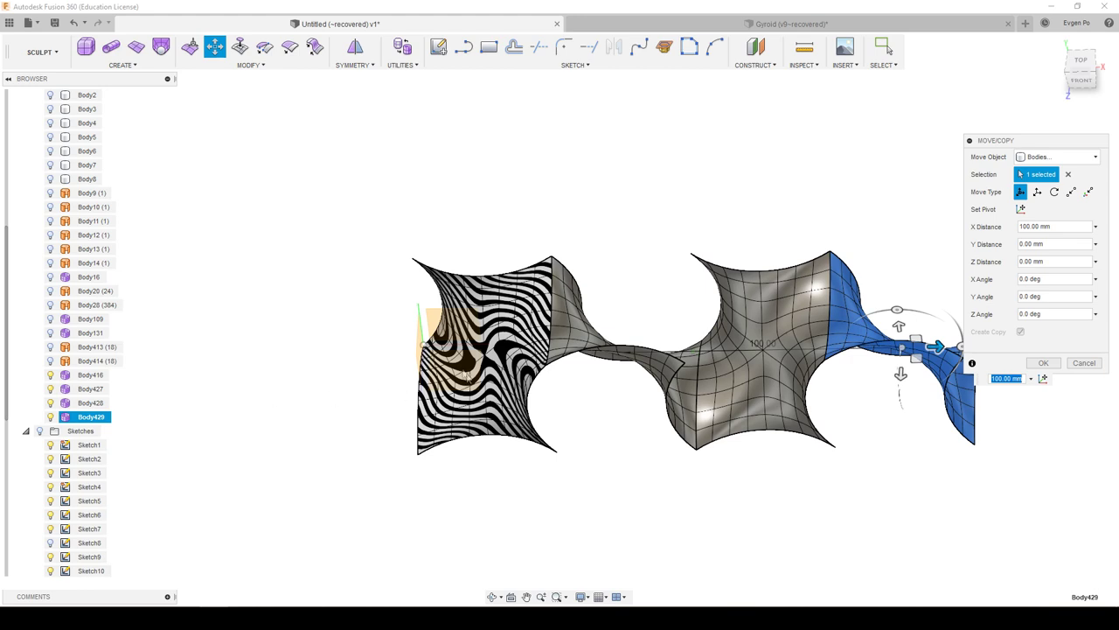
scroll(68, 178, "up", 3)
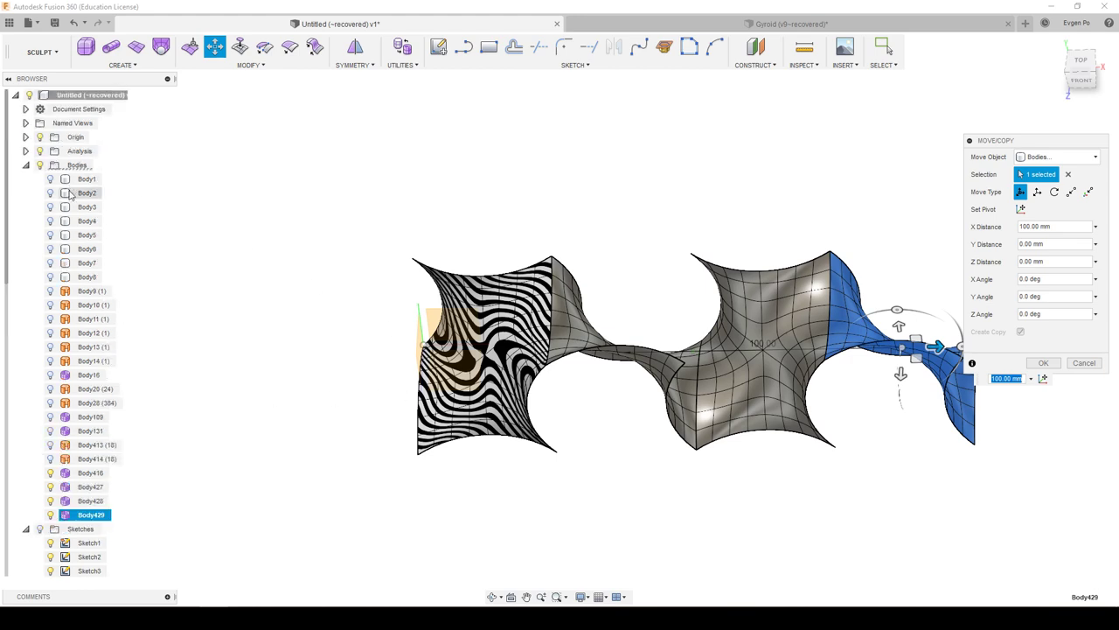
left_click(40, 151)
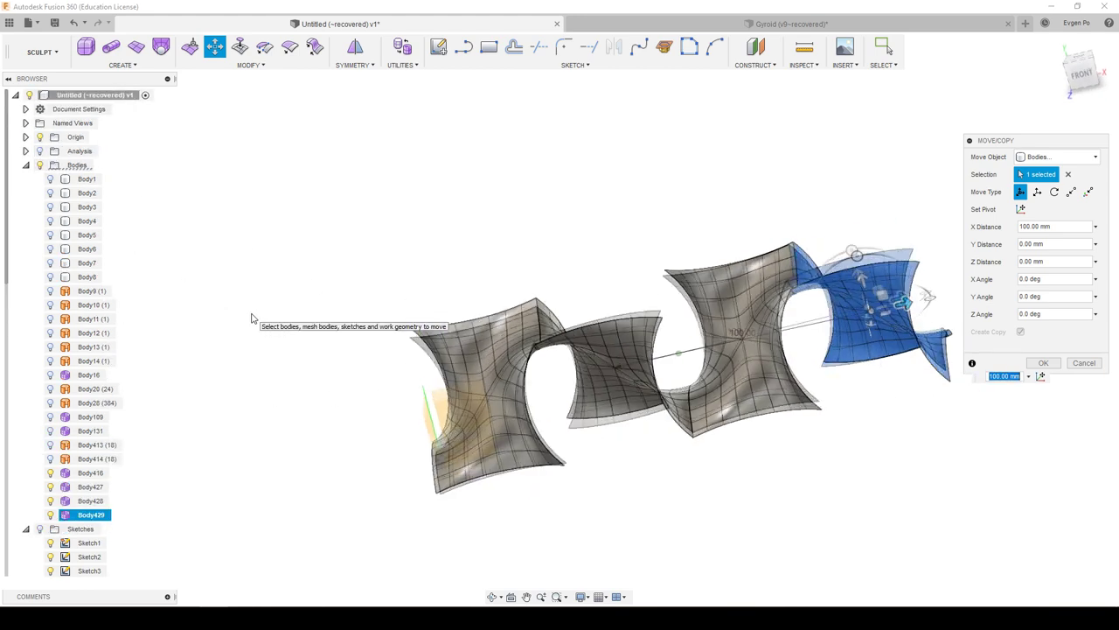
left_click(1059, 363)
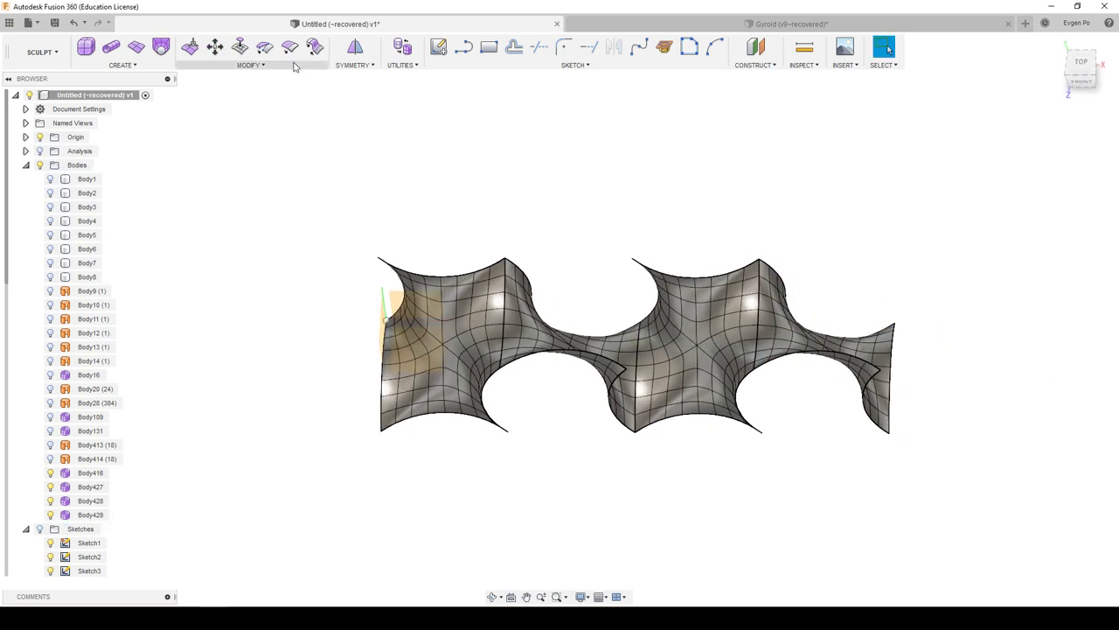
Step: Weld the vertices across all four tiles into one strip and review it
left_click(263, 48)
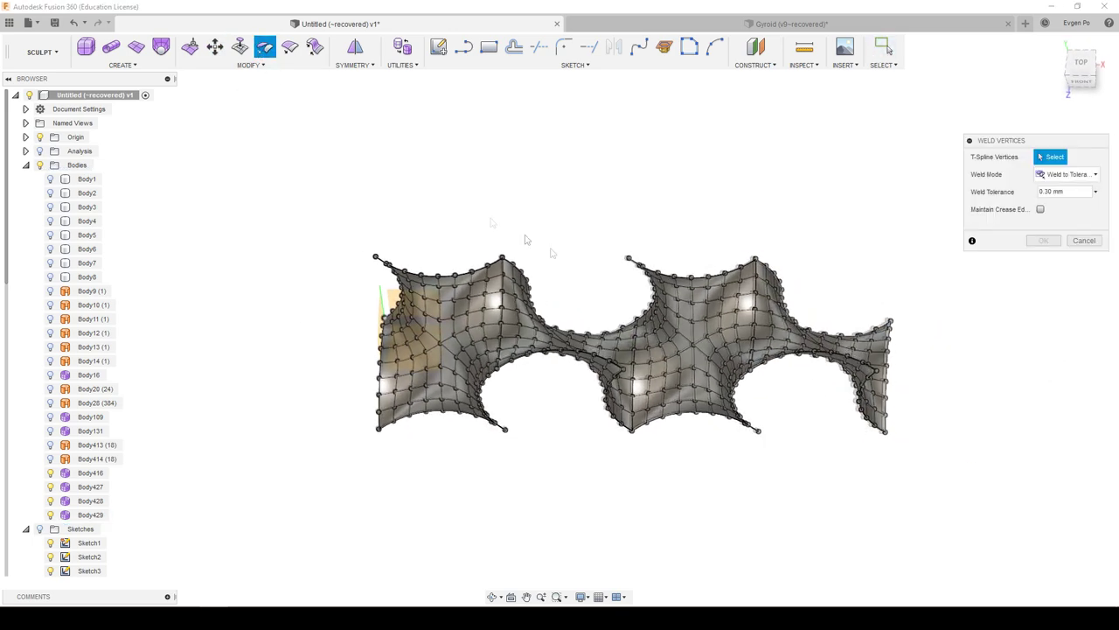
left_click_drag(737, 406, 256, 206)
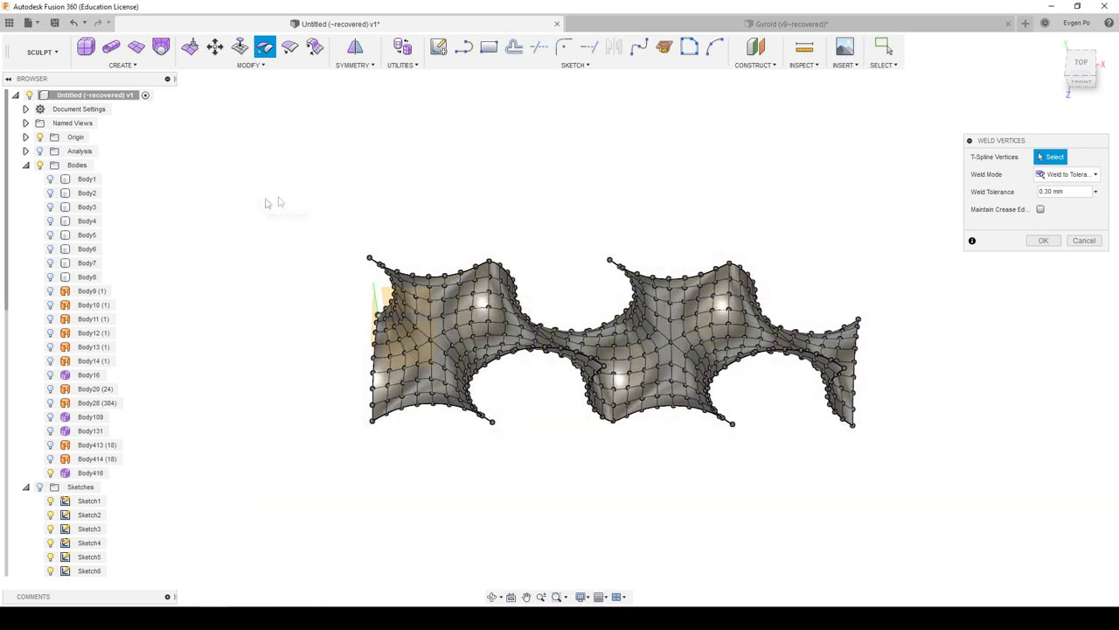
scroll(481, 188, "up", 3)
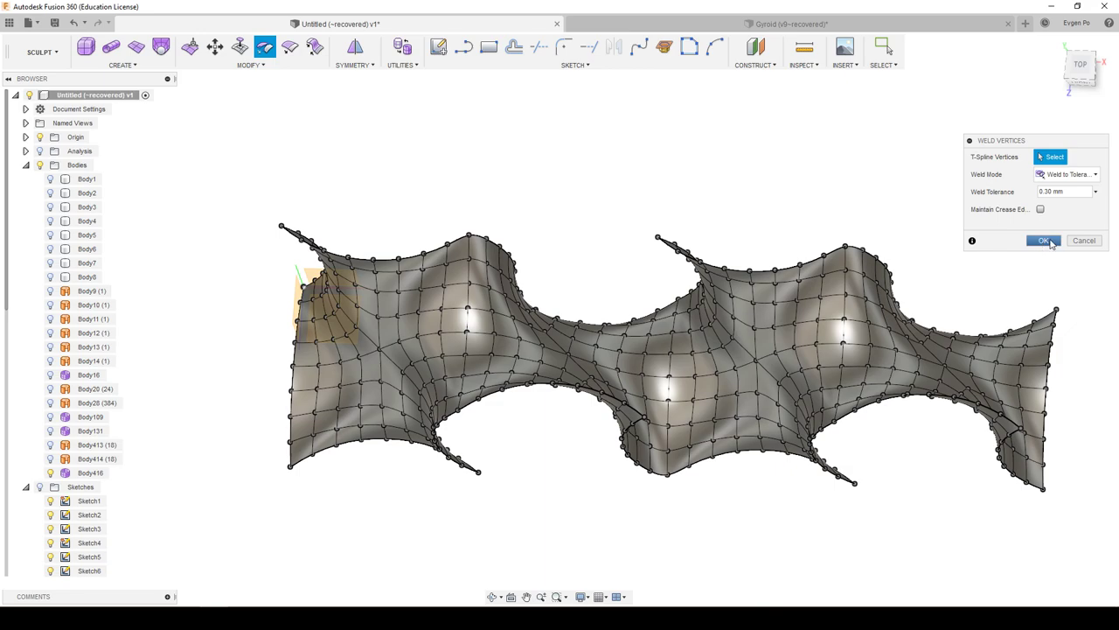
left_click(1043, 241)
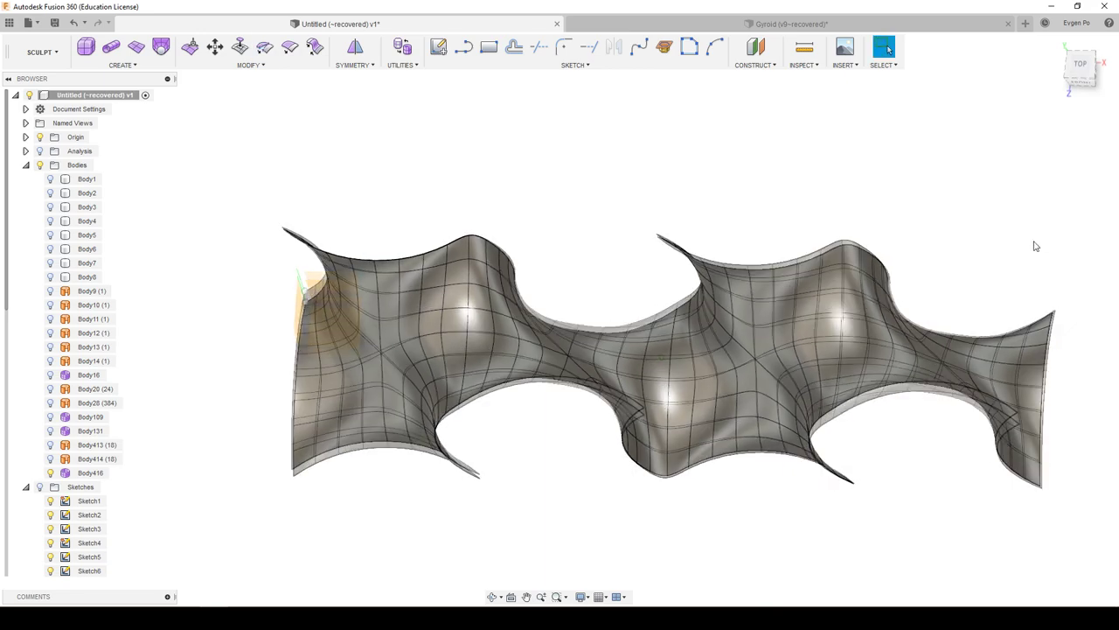
mouse_move(1033, 244)
middle_mouse_down("shift")
mouse_move(495, 275)
mouse_move(443, 205)
middle_mouse_up("shift")
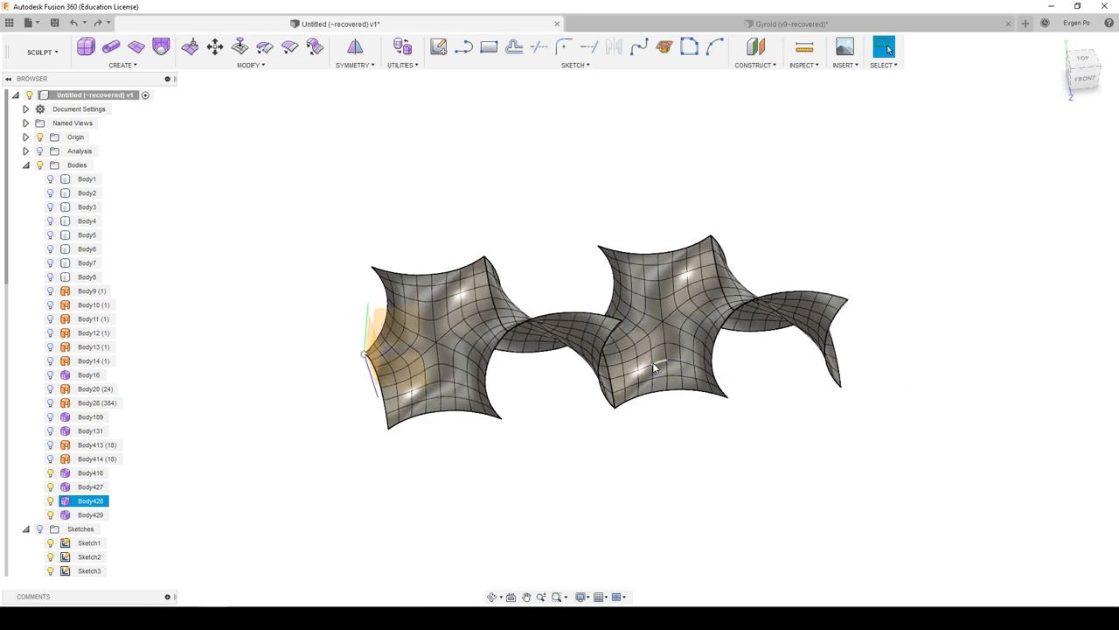
left_click(34, 56)
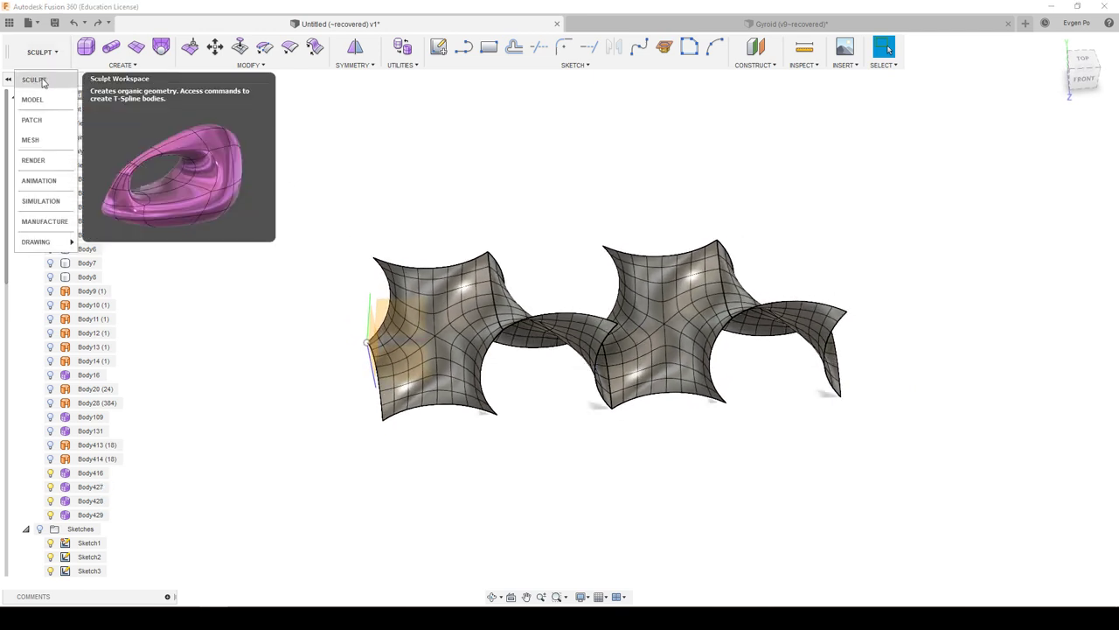
Step: In the Patch workspace, offset the four T-spline tiles at 0 mm into surface bodies Body430–Body433
left_click(53, 120)
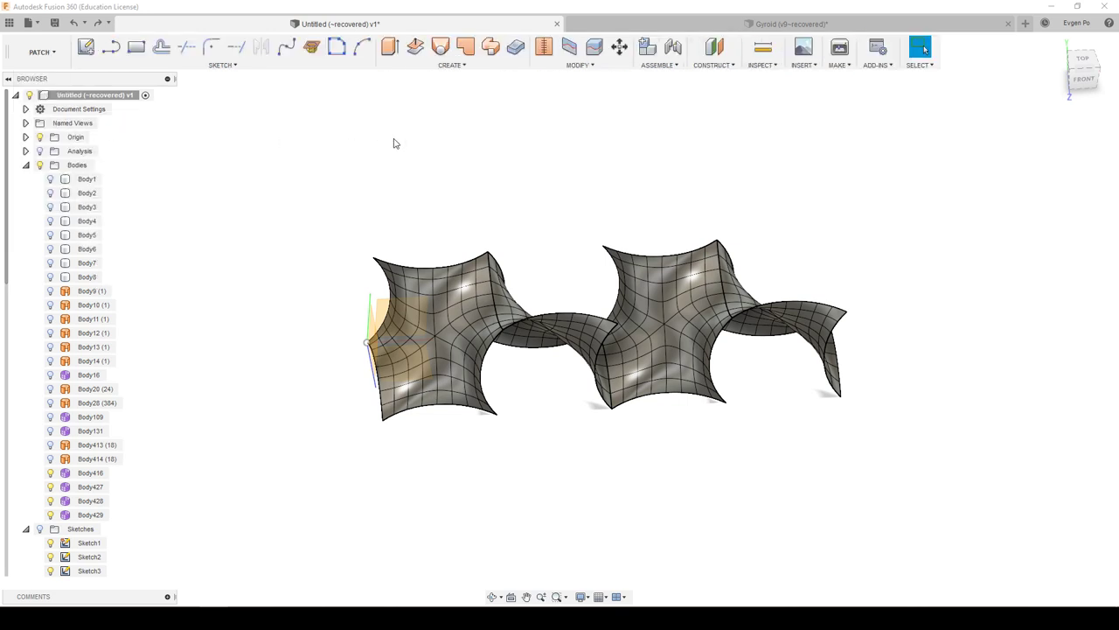
left_click(416, 49)
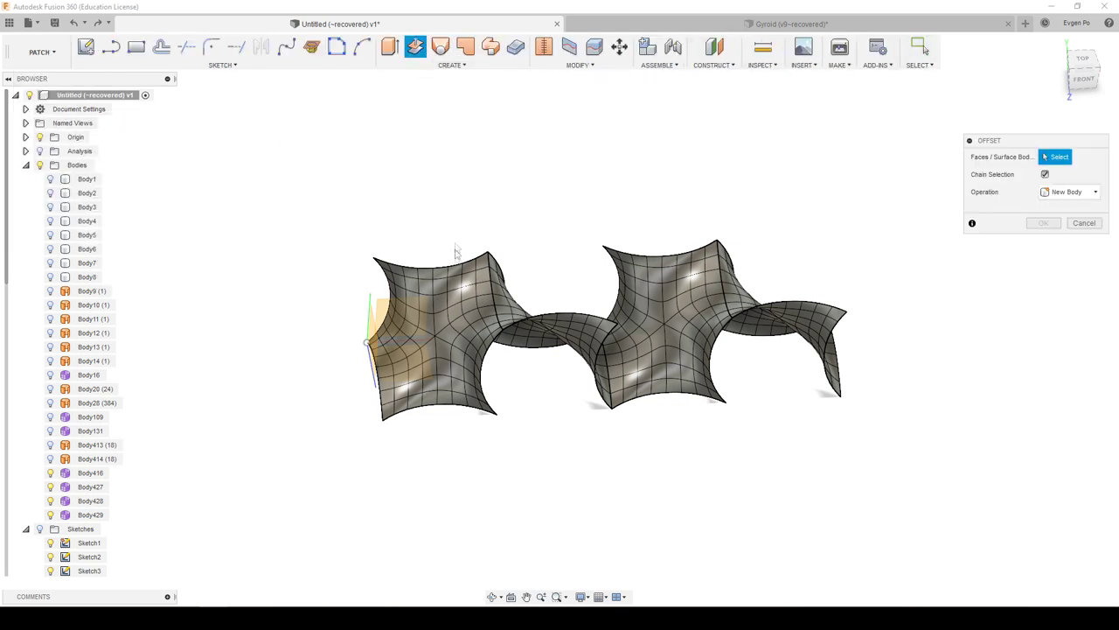
left_click(454, 324)
left_click(524, 313)
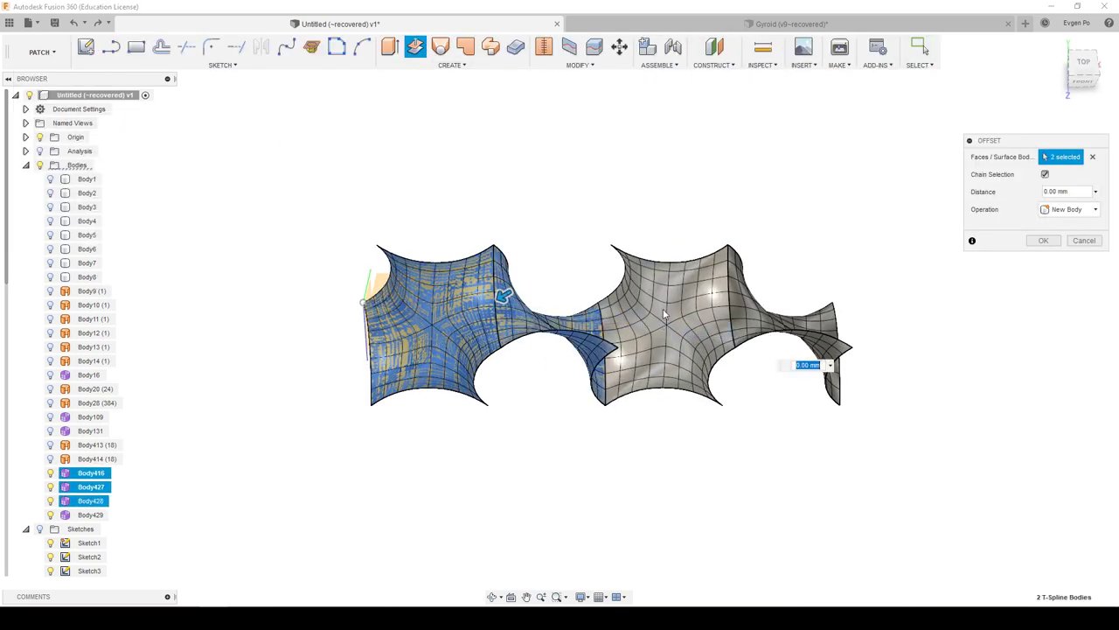
left_click(665, 315)
middle_click_drag(664, 315, 749, 301, "shift")
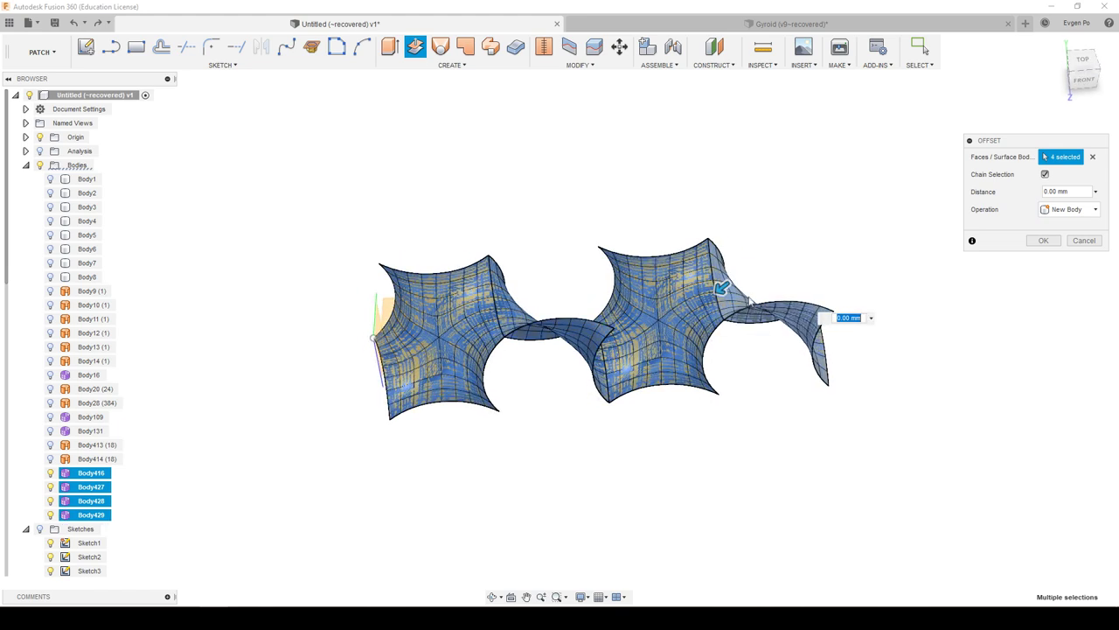
left_click(1046, 242)
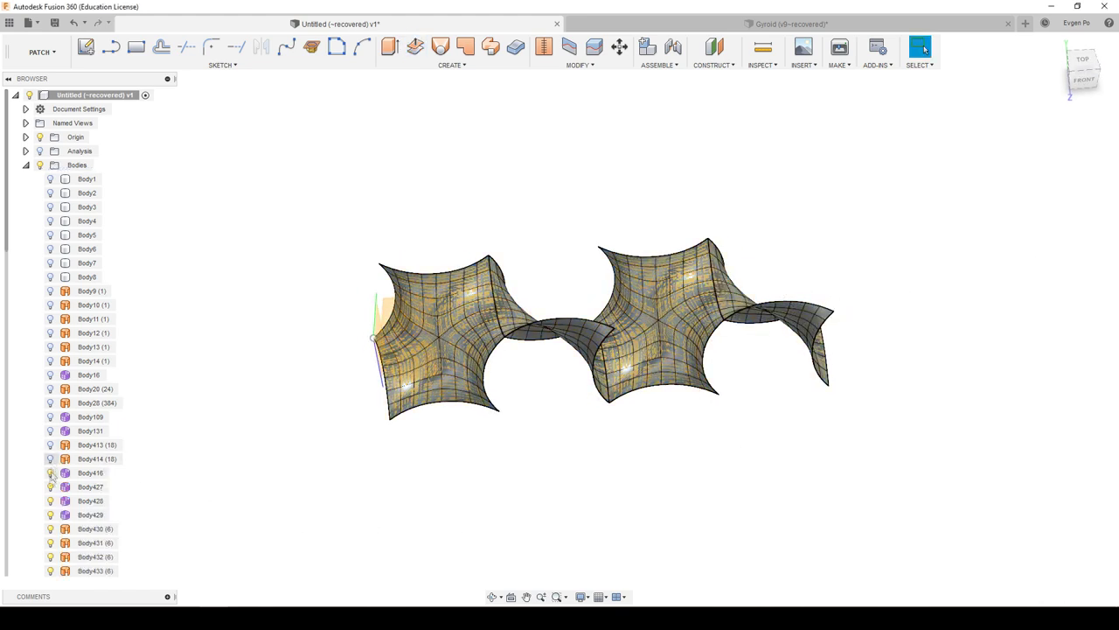
Step: Hide the original T-spline tiles so only the offset surfaces remain visible
left_click(50, 514)
left_click(49, 500)
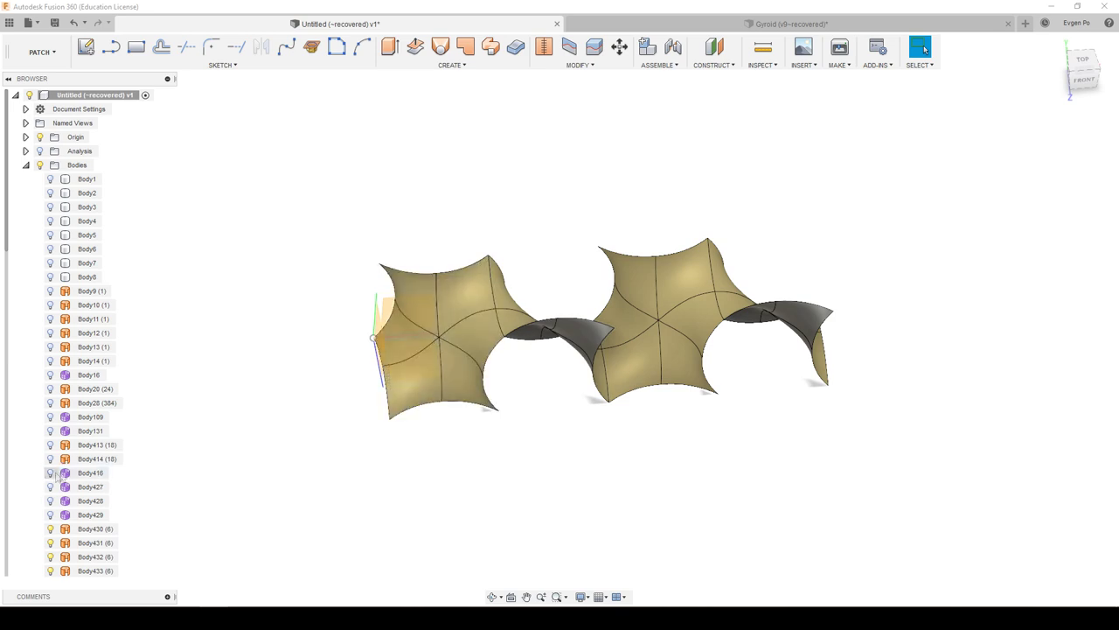
mouse_move(319, 417)
middle_mouse_down("shift")
mouse_move(647, 341)
mouse_move(879, 64)
middle_mouse_up("shift")
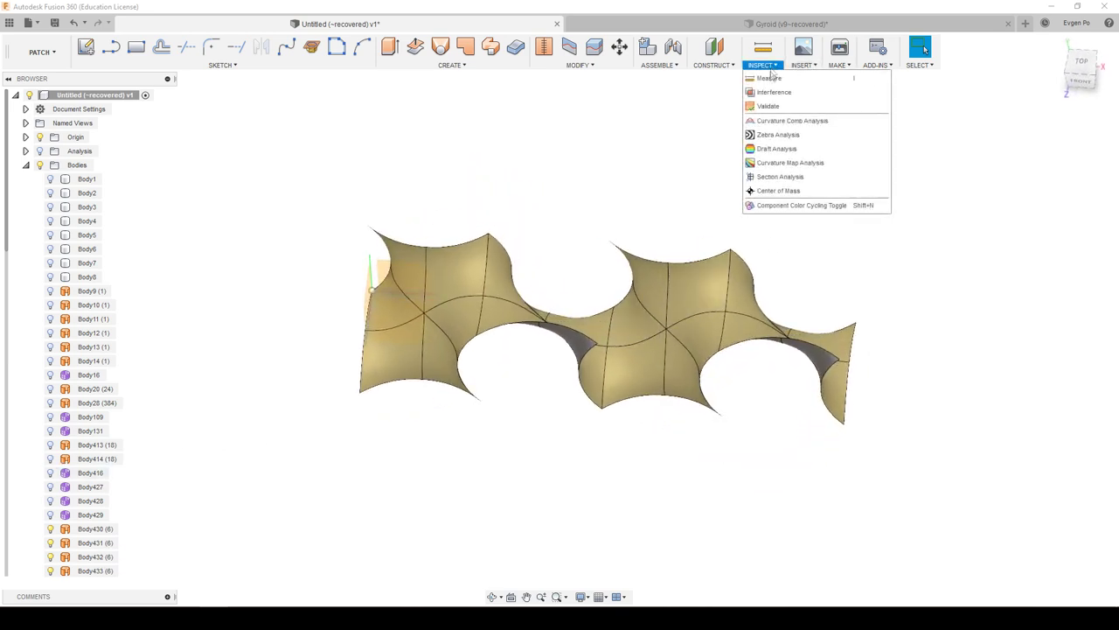
left_click(779, 134)
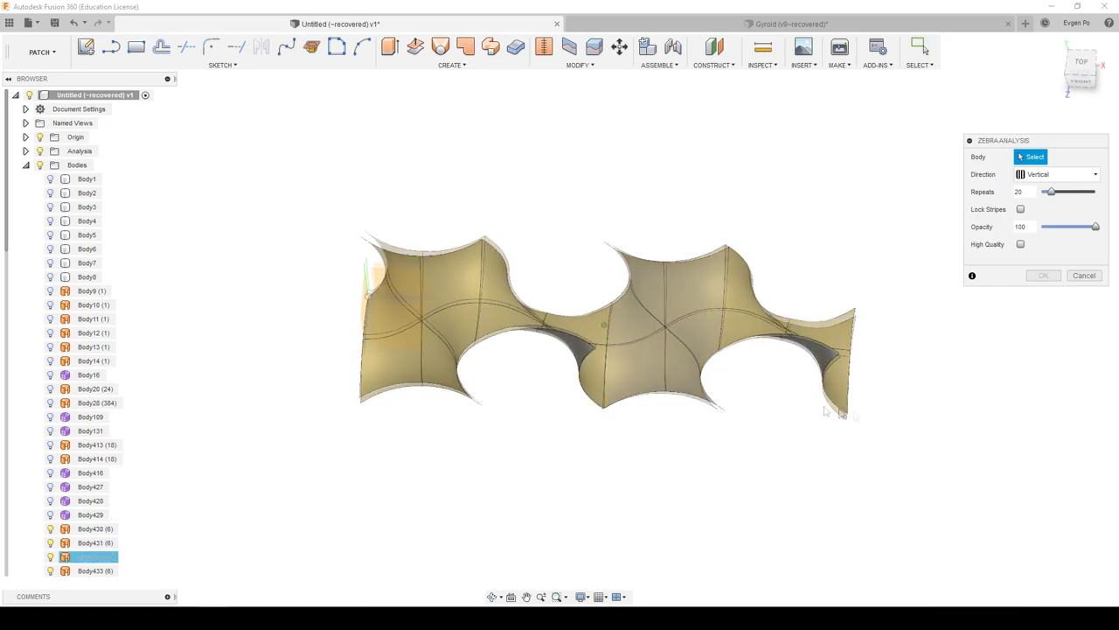
left_click_drag(935, 447, 265, 243)
left_click_drag(170, 208, 172, 210)
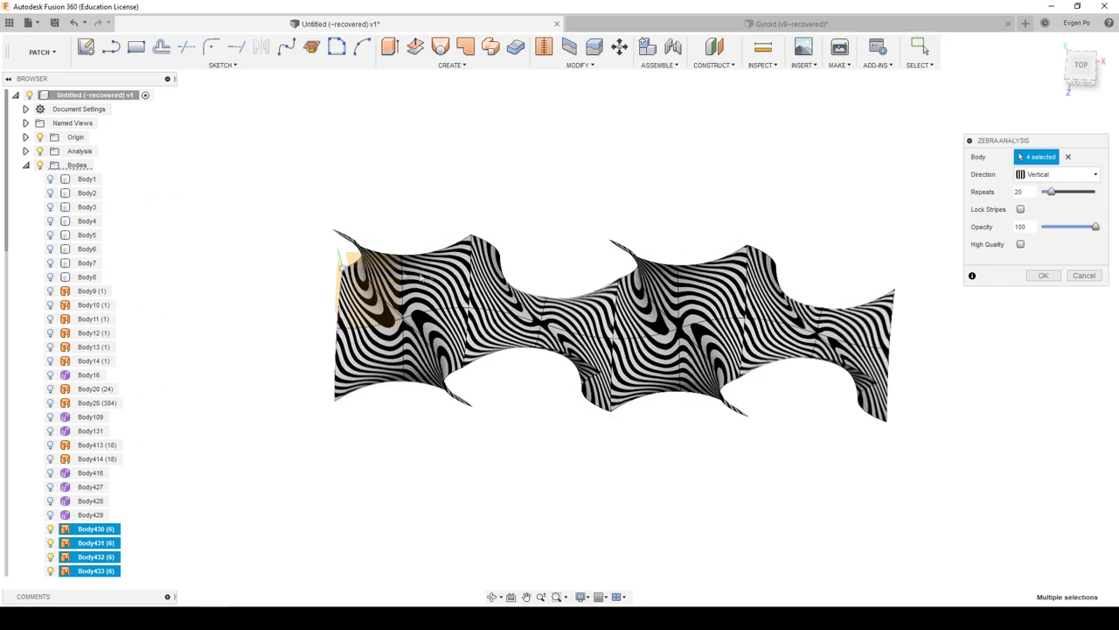
scroll(495, 261, "up", 3)
scroll(495, 261, "up", 3)
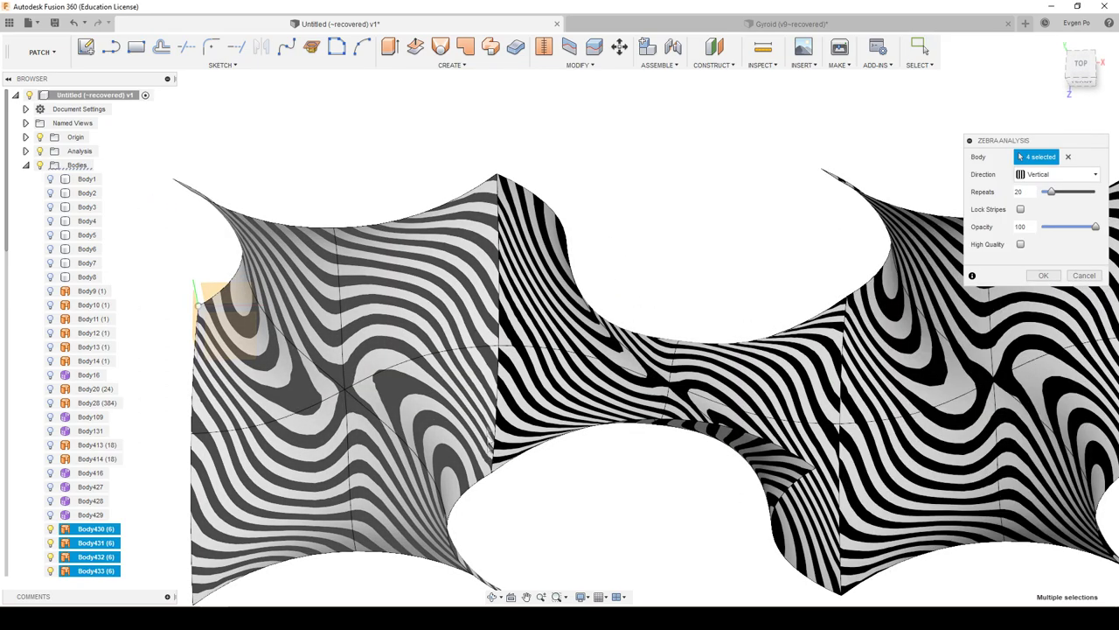
scroll(494, 253, "up", 2)
scroll(494, 251, "down", 3)
scroll(494, 252, "down", 2)
mouse_move(494, 252)
middle_mouse_down("shift")
mouse_move(512, 303)
mouse_move(358, 240)
mouse_move(536, 252)
middle_mouse_up("shift")
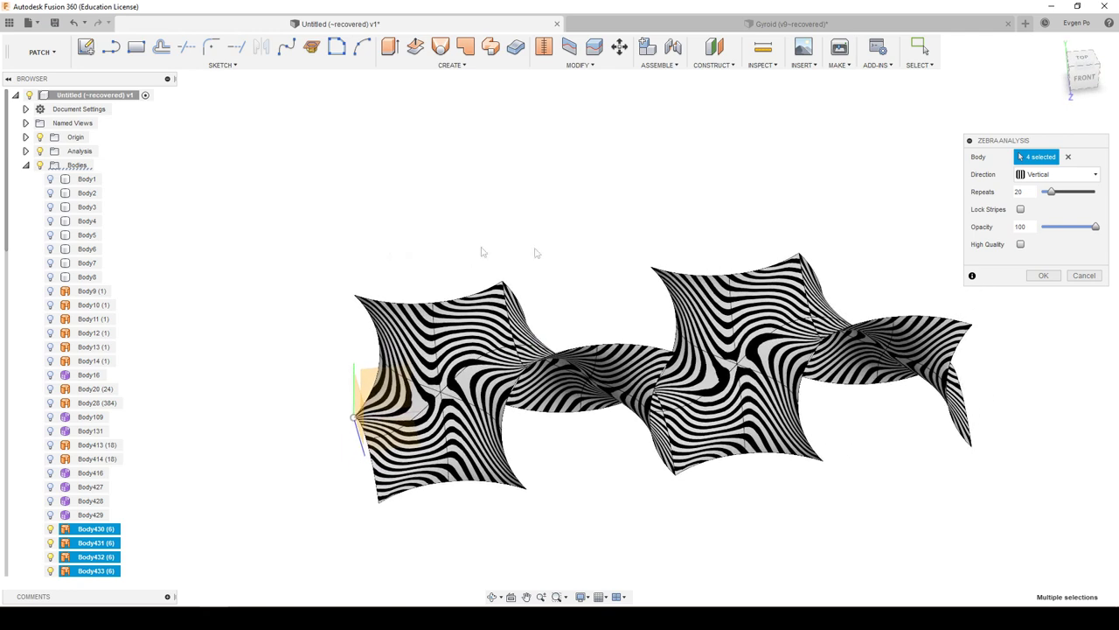
left_click(1091, 280)
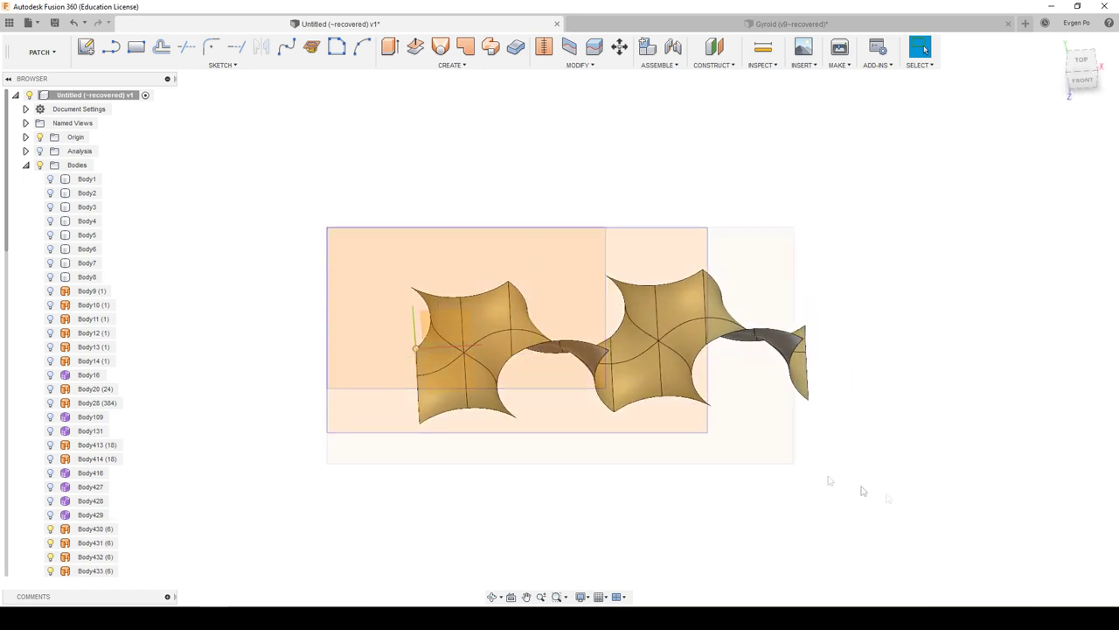
Step: Window-select Body430–Body433, stitch them into Body434, and select the result
left_click_drag(327, 229, 945, 512)
left_click(544, 48)
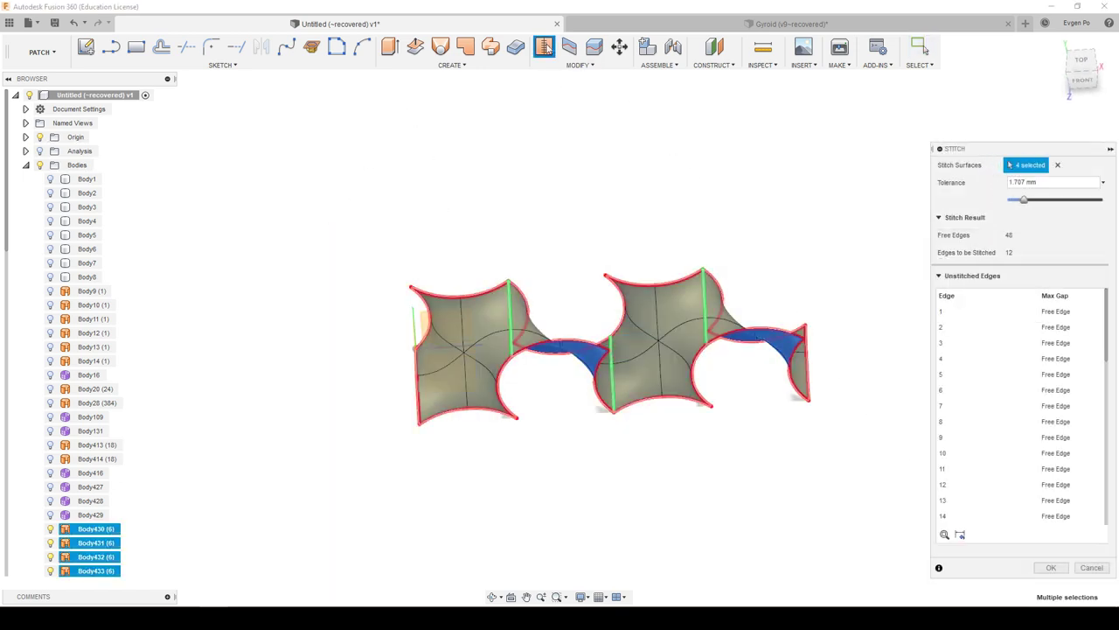
left_click(1054, 569)
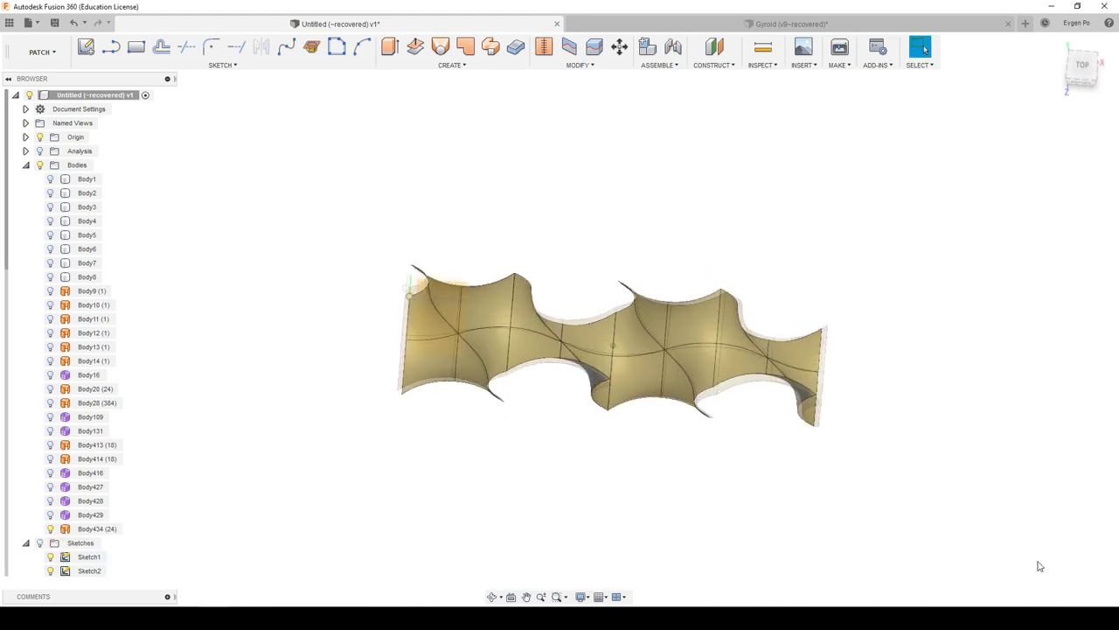
left_click(111, 529)
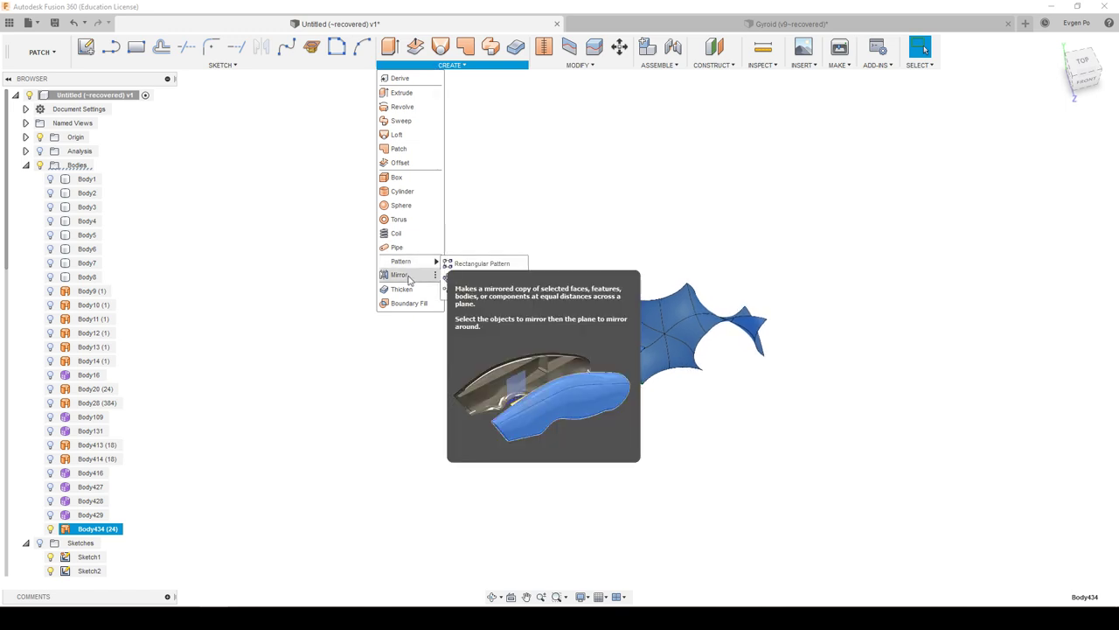
Step: Mirror Body434 across its end face to create the copy Body435
left_click(400, 275)
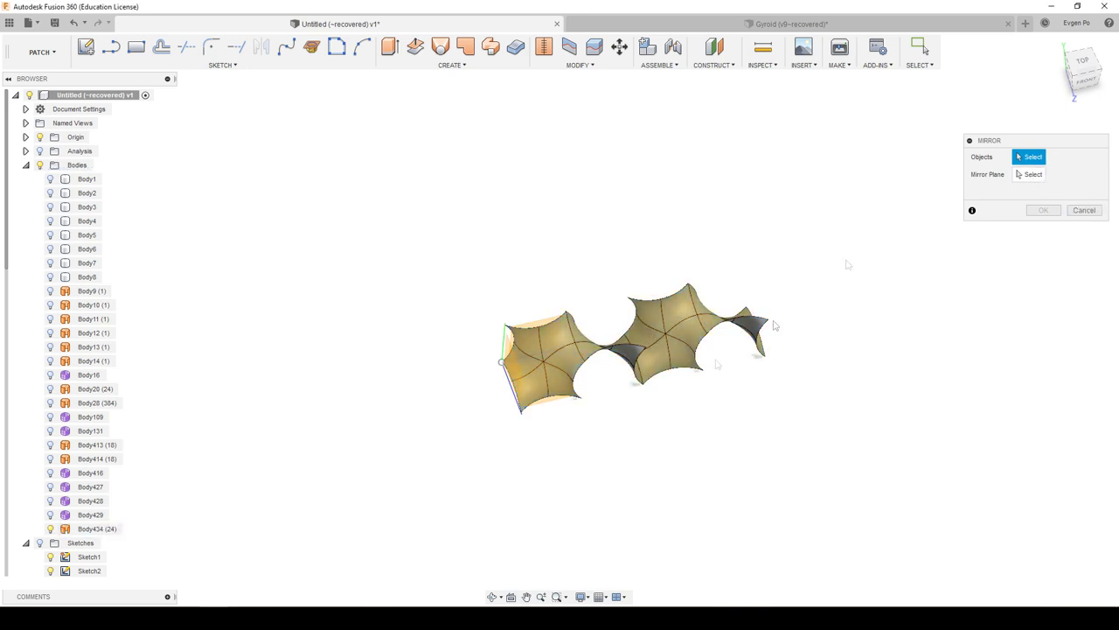
left_click(522, 378)
left_click(1048, 211)
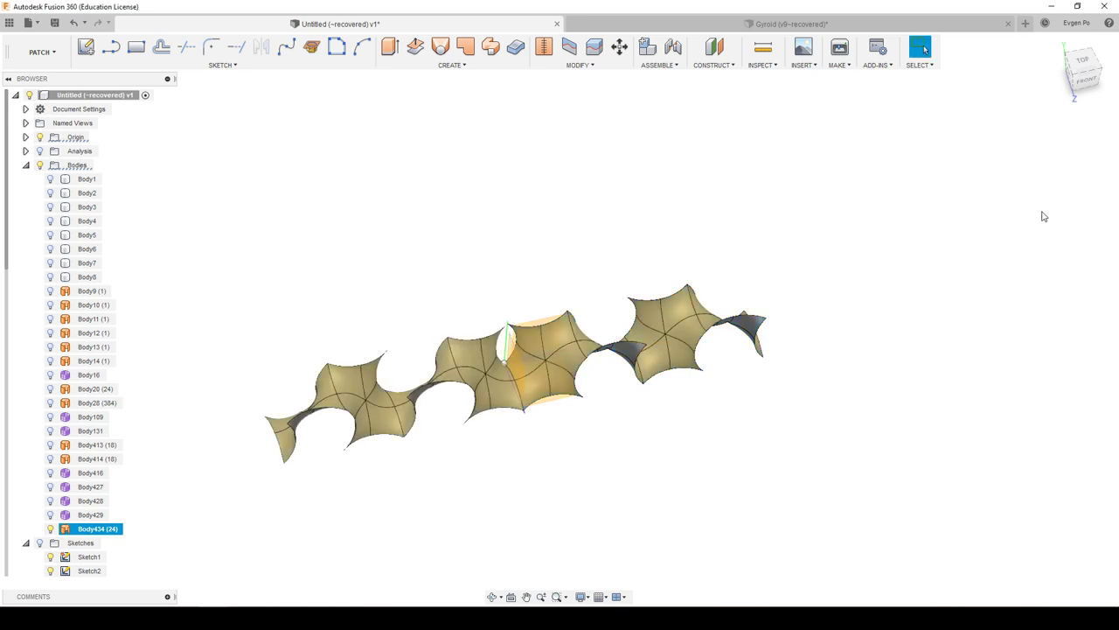
middle_click_drag(1041, 216, 408, 382, "shift")
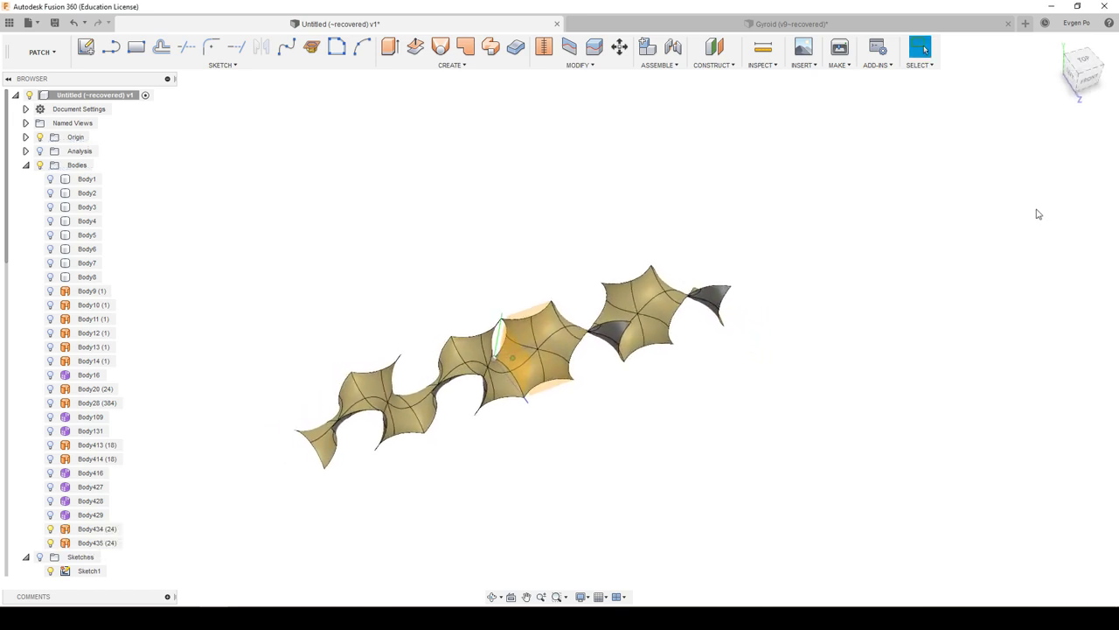
Step: Move Body435 -100 mm along Z
right_click(98, 543)
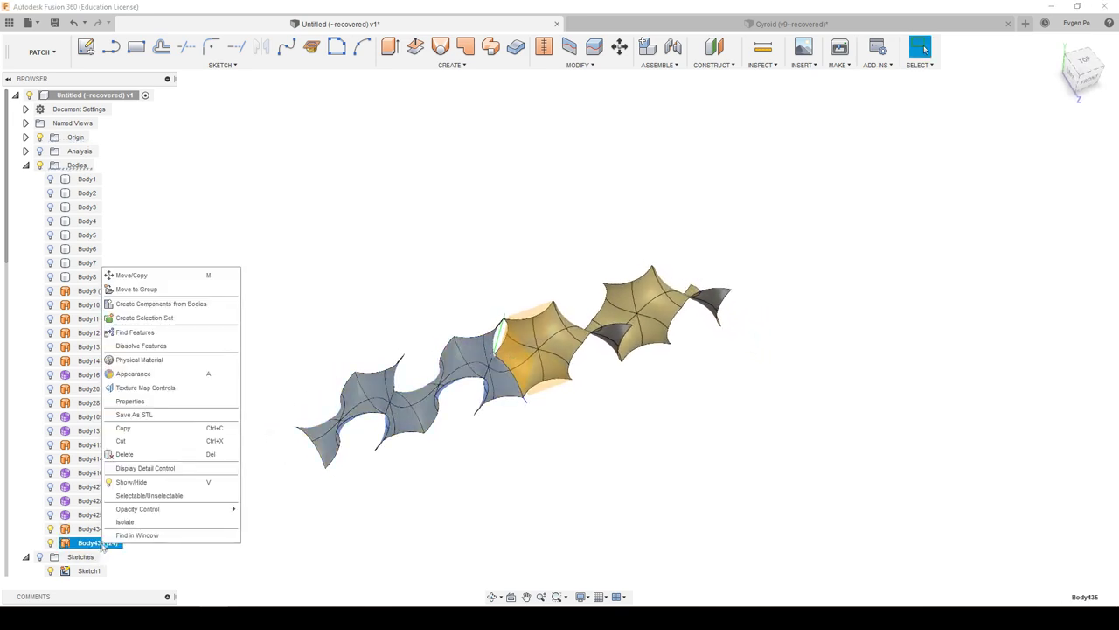
left_click(131, 276)
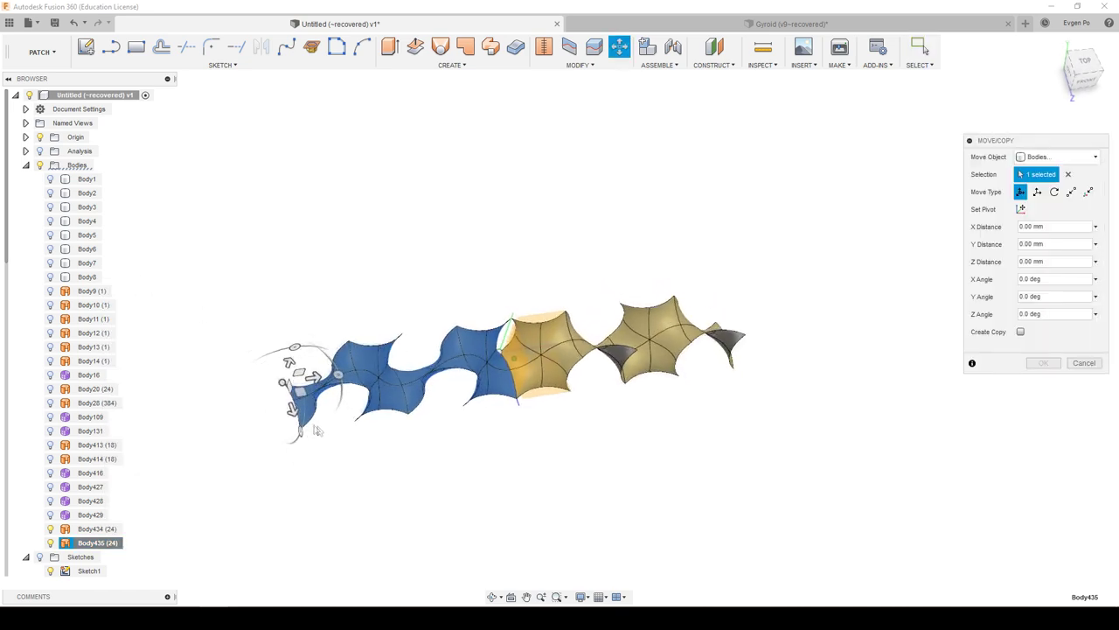
mouse_move(283, 376)
left_mouse_down()
mouse_move(283, 394)
mouse_move(261, 308)
left_mouse_up()
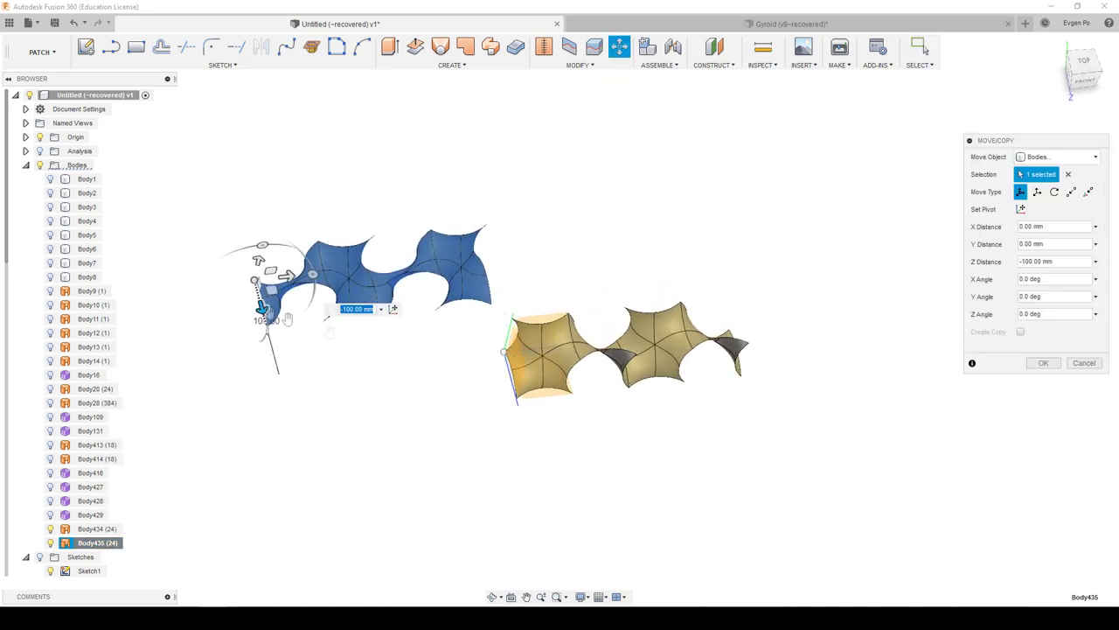
left_click(1040, 363)
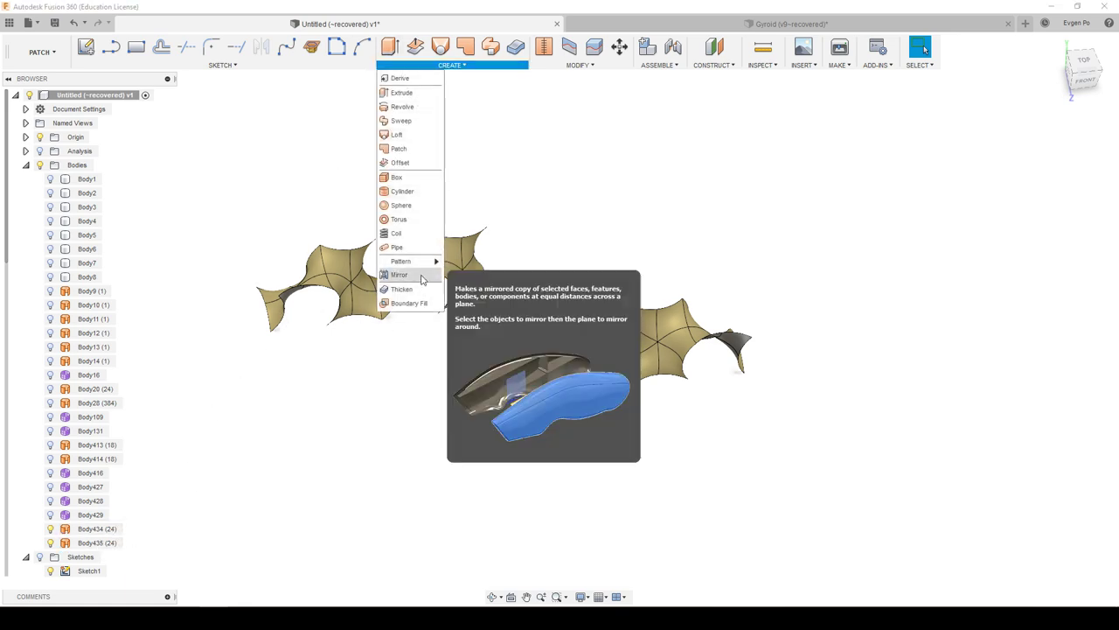
Step: Mirror Body435 across a face of the yellow panel Body434 to create Body436
left_click(398, 275)
left_click(344, 245)
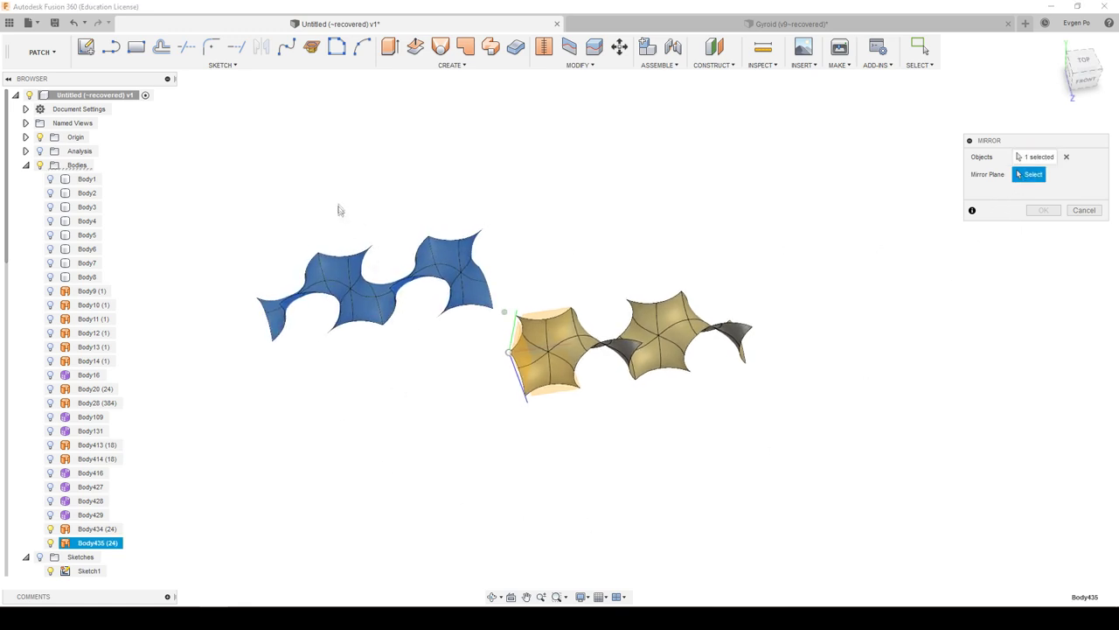
middle_click_drag(440, 348, 548, 341, "shift")
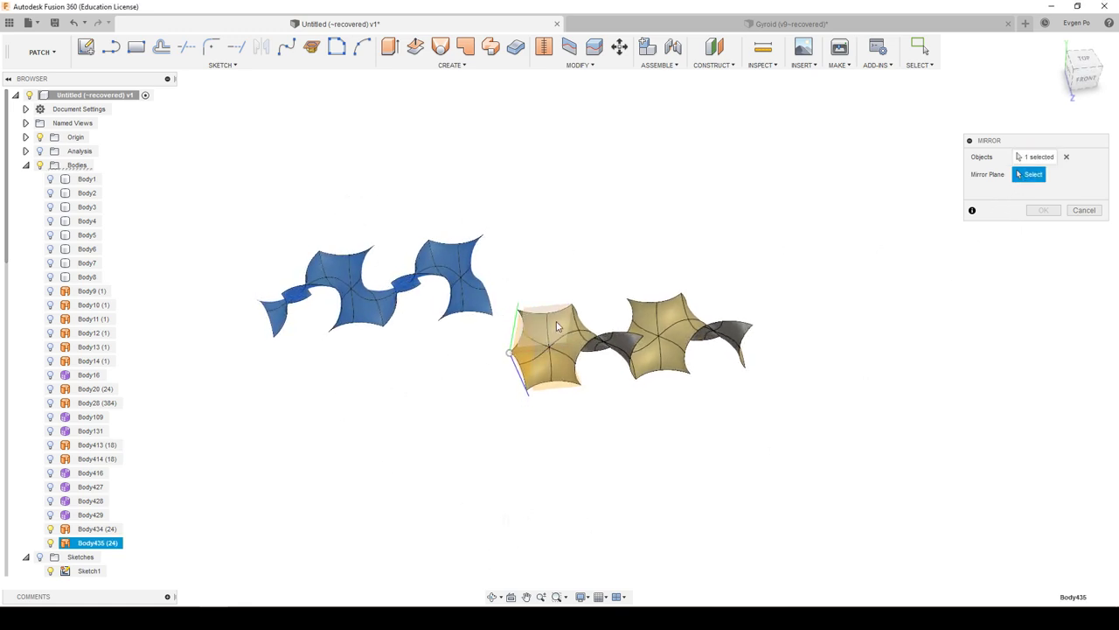
left_click(557, 326)
left_click(1036, 213)
mouse_move(1014, 237)
middle_mouse_down("shift")
mouse_move(942, 277)
mouse_move(1087, 250)
middle_mouse_up("shift")
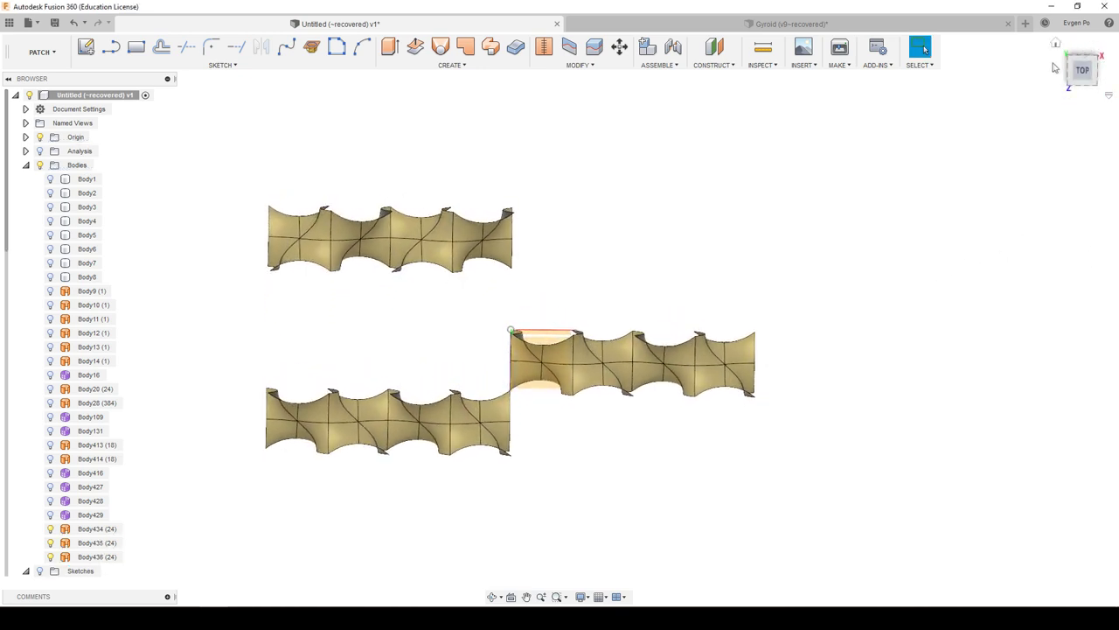
Step: From the top view, move Body436 200 mm along X
left_click(1083, 72)
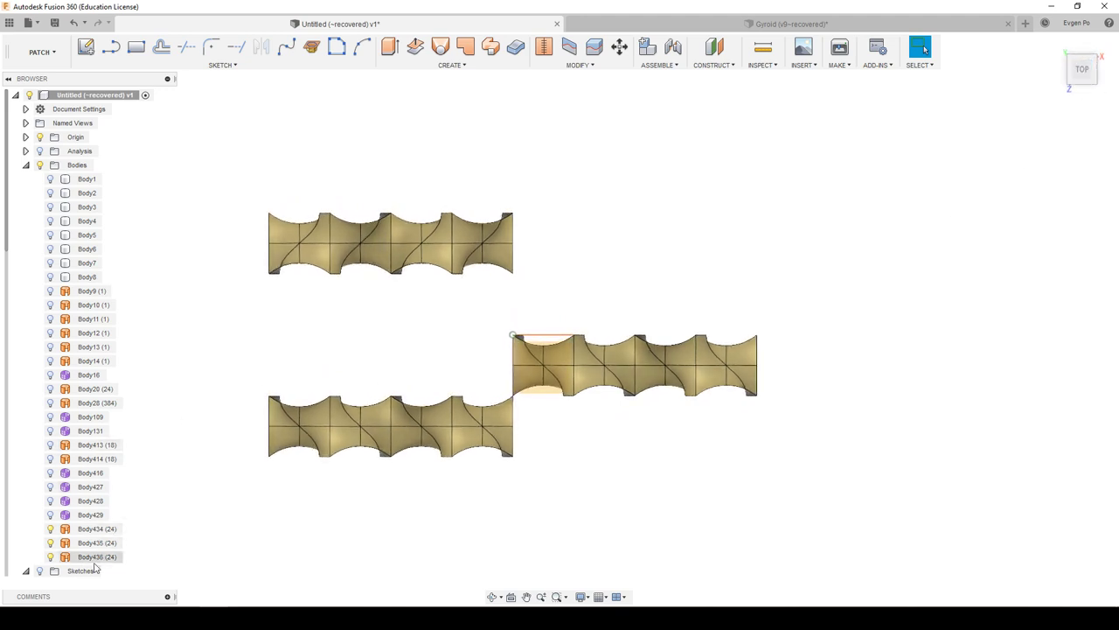
left_click(154, 289)
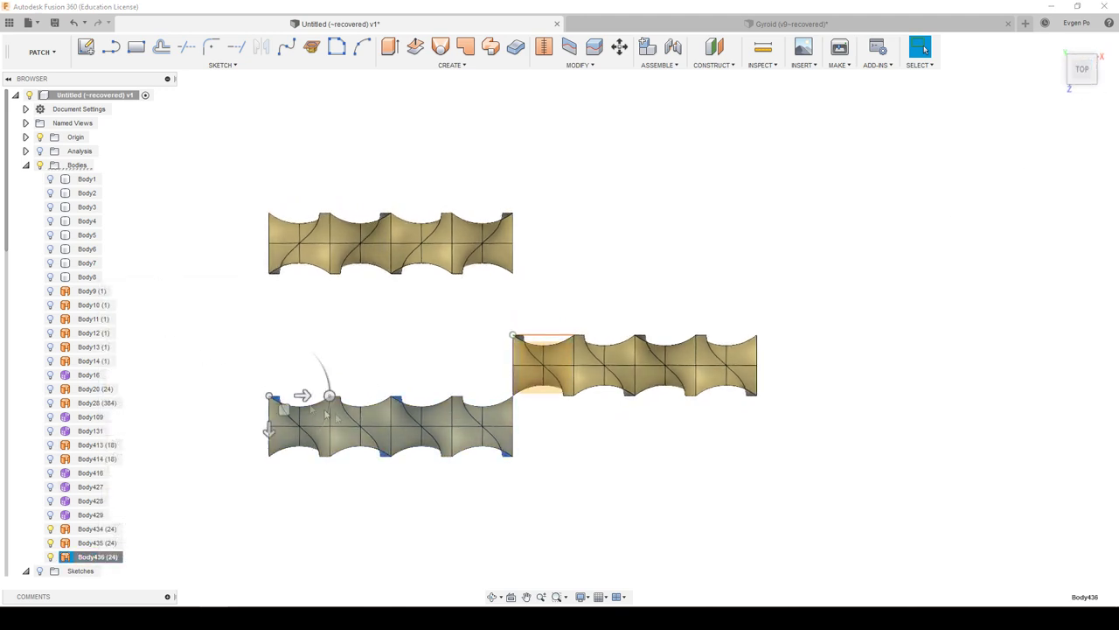
left_click_drag(303, 395, 573, 396)
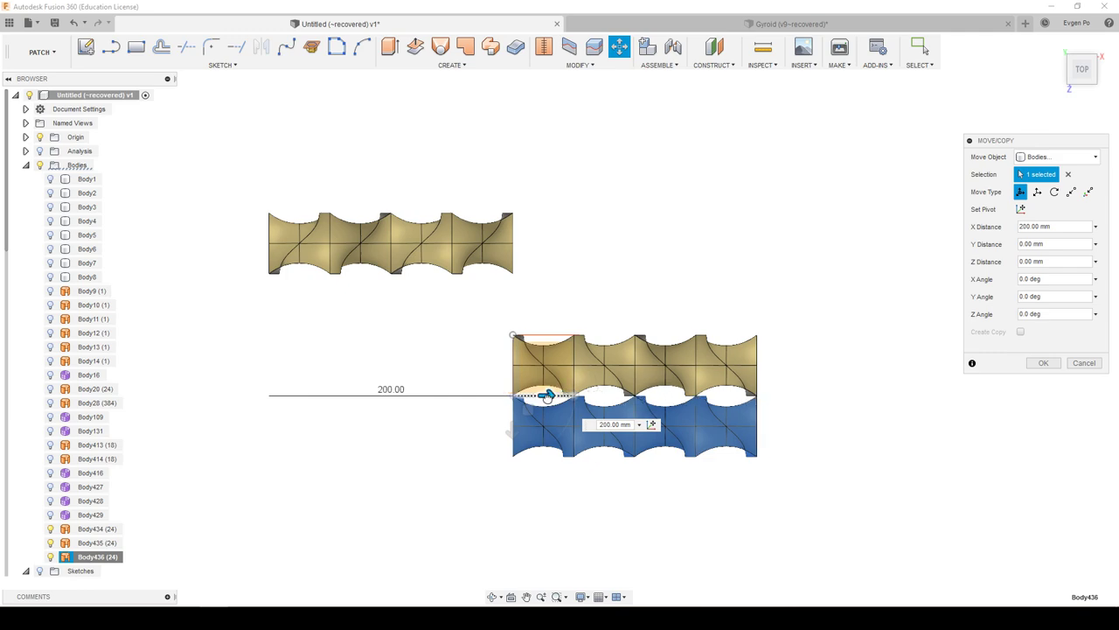
scroll(544, 396, "up", 3)
scroll(544, 396, "up", 2)
mouse_move(543, 396)
middle_mouse_down("shift")
mouse_move(591, 410)
mouse_move(517, 402)
middle_mouse_up("shift")
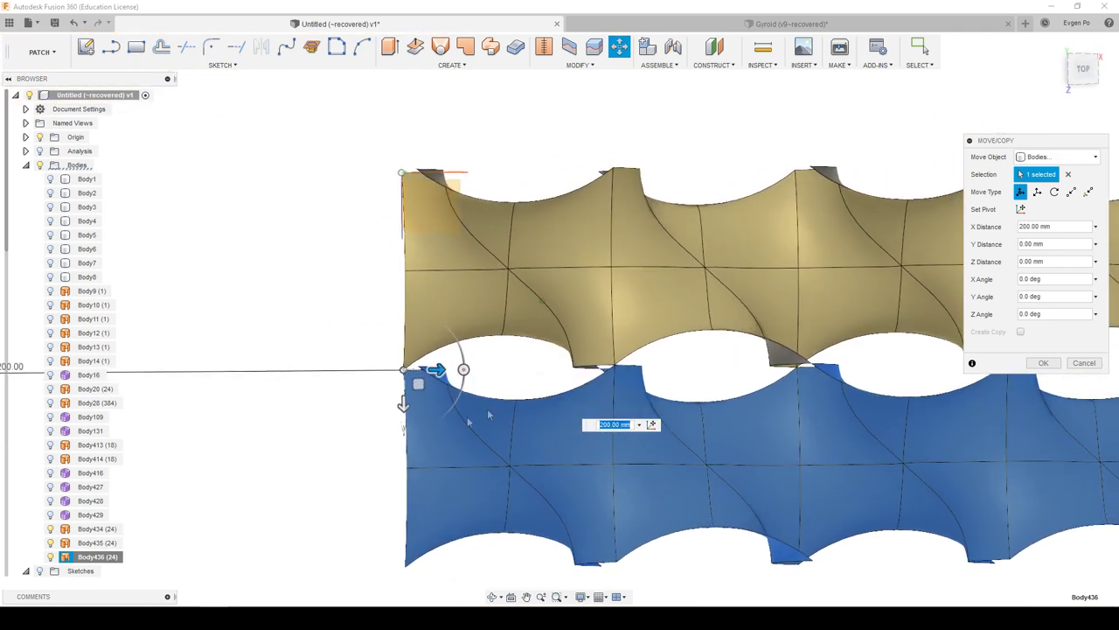
Step: Offset the strip in Z above the other strip, rotate it about Y, and commit the move
left_click_drag(404, 404, 435, 33)
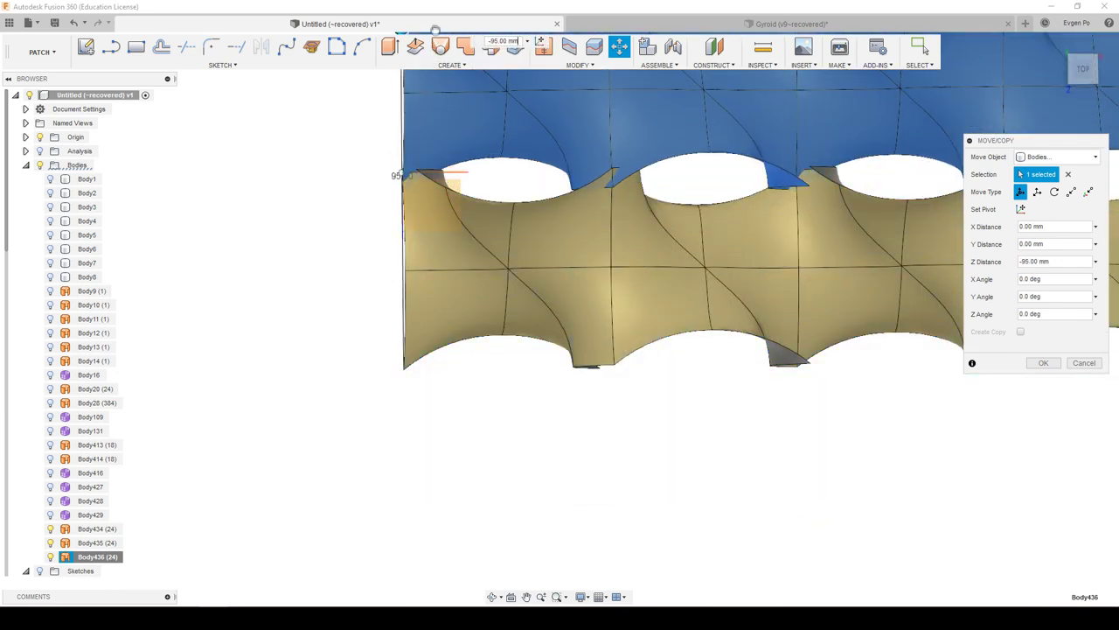
scroll(463, 298, "down", 2)
scroll(463, 298, "down", 1)
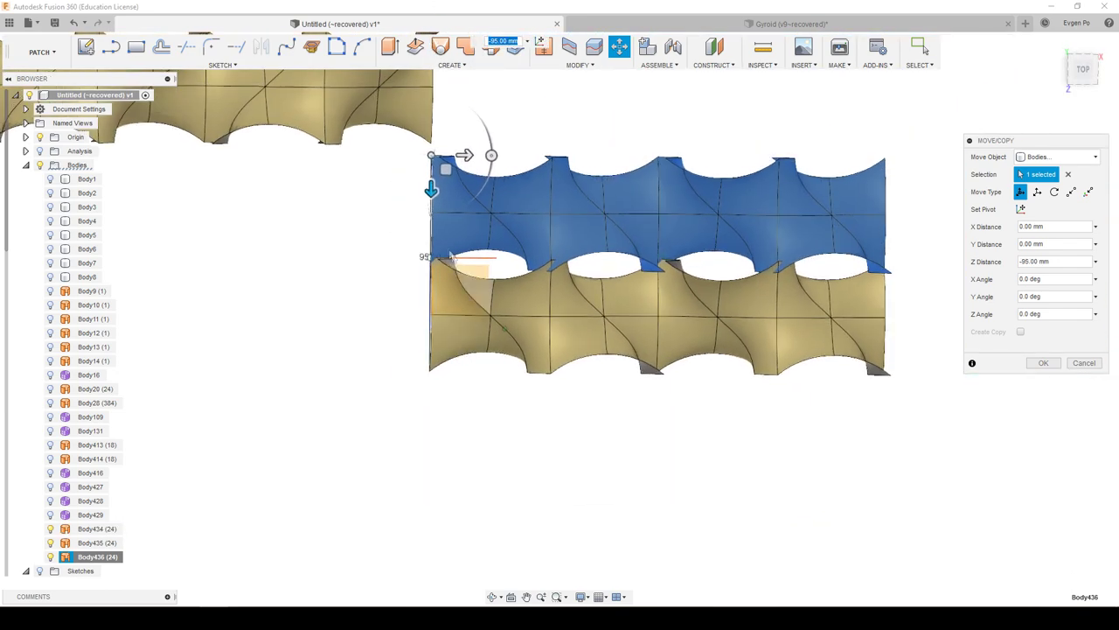
left_click_drag(431, 188, 435, 176)
middle_click_drag(449, 221, 449, 227, "shift")
middle_click_drag(371, 210, 371, 214, "shift")
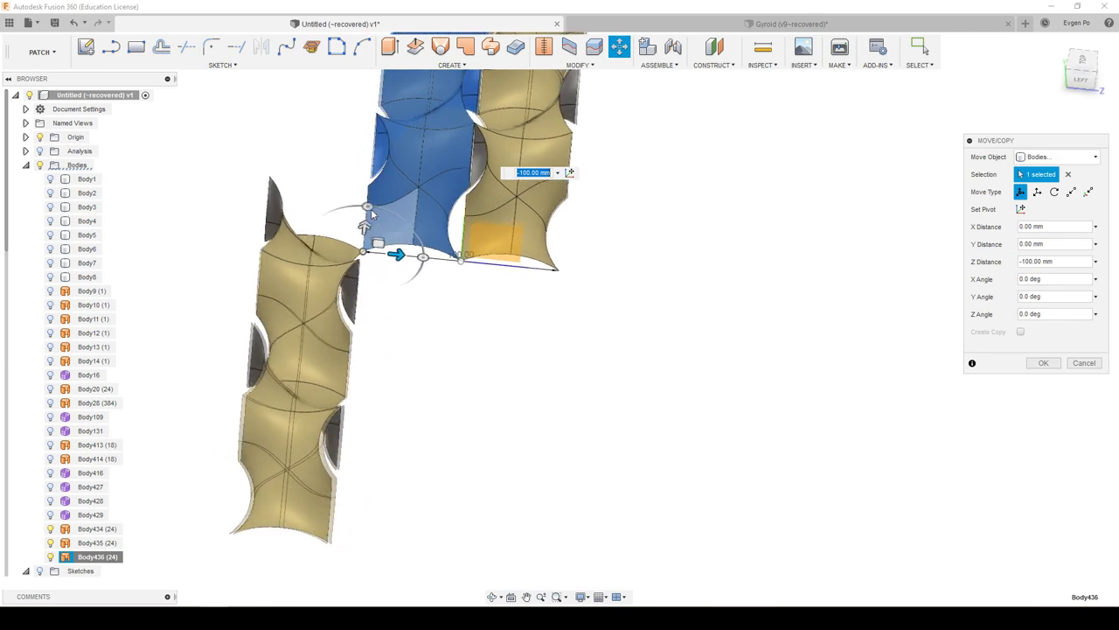
left_click_drag(371, 207, 418, 227)
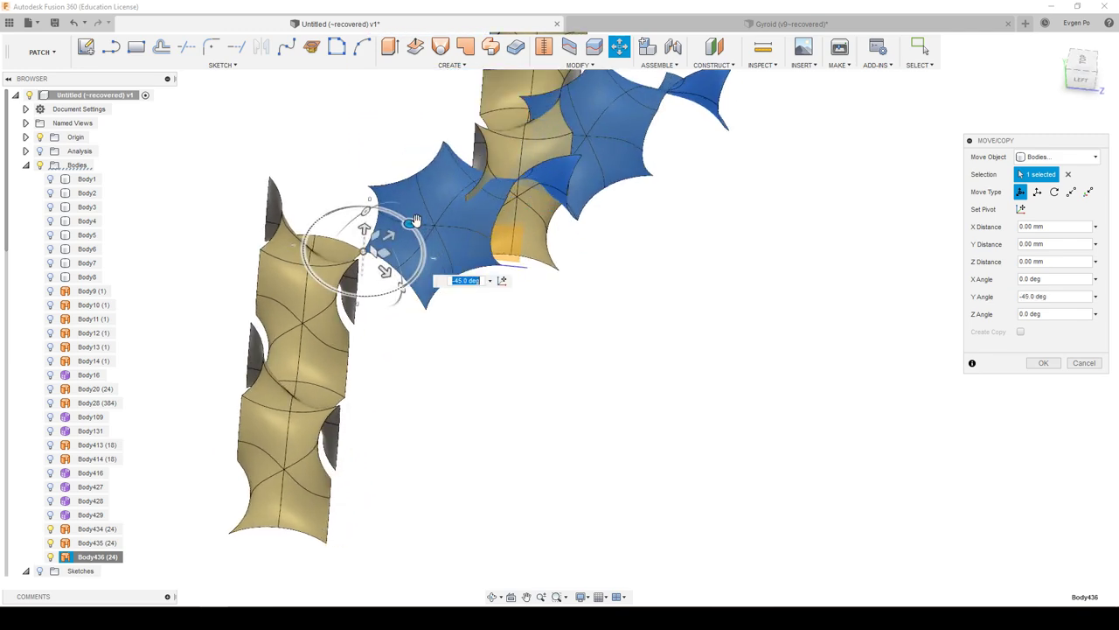
type("0")
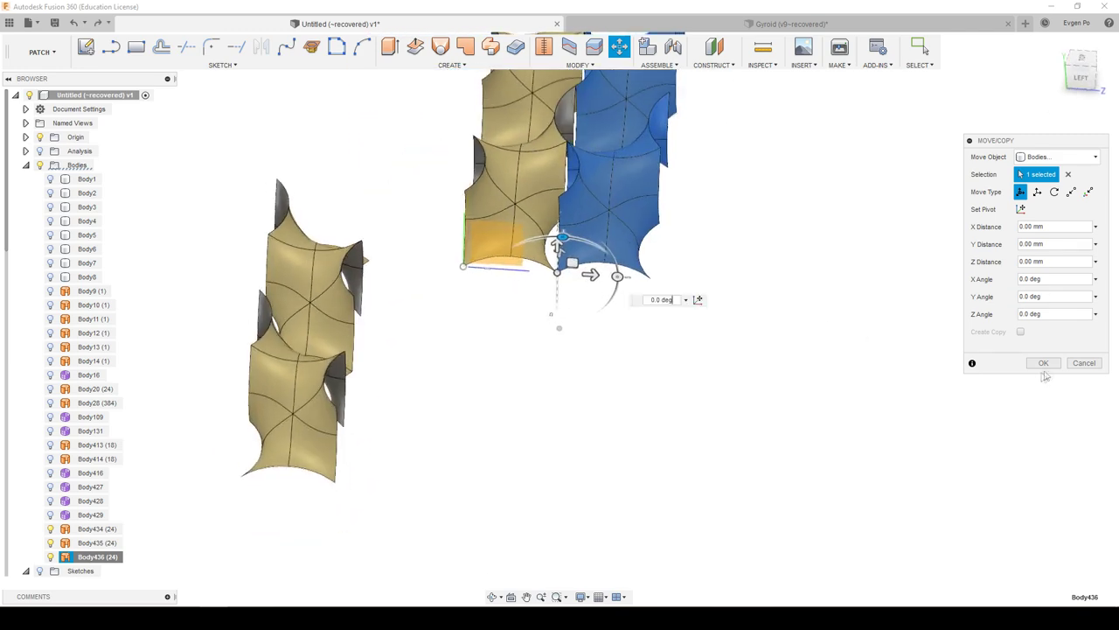
left_click(1043, 363)
mouse_move(1049, 370)
middle_mouse_down("shift")
mouse_move(849, 354)
mouse_move(131, 405)
middle_mouse_up("shift")
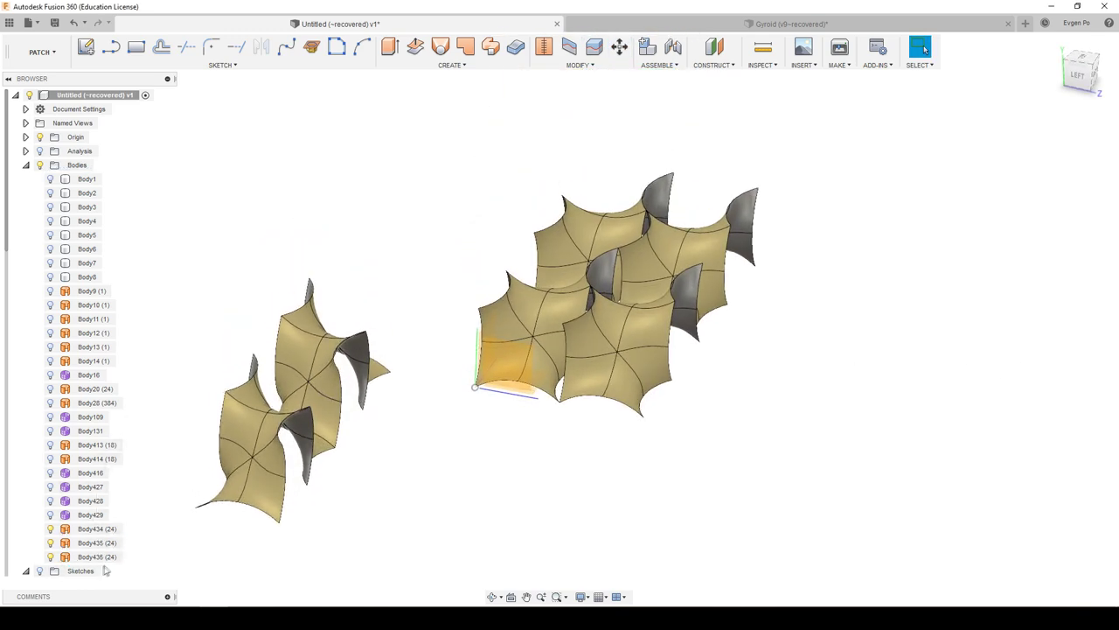
Step: Start a second move on the strip and flip it -180° about the X axis
left_click(140, 292)
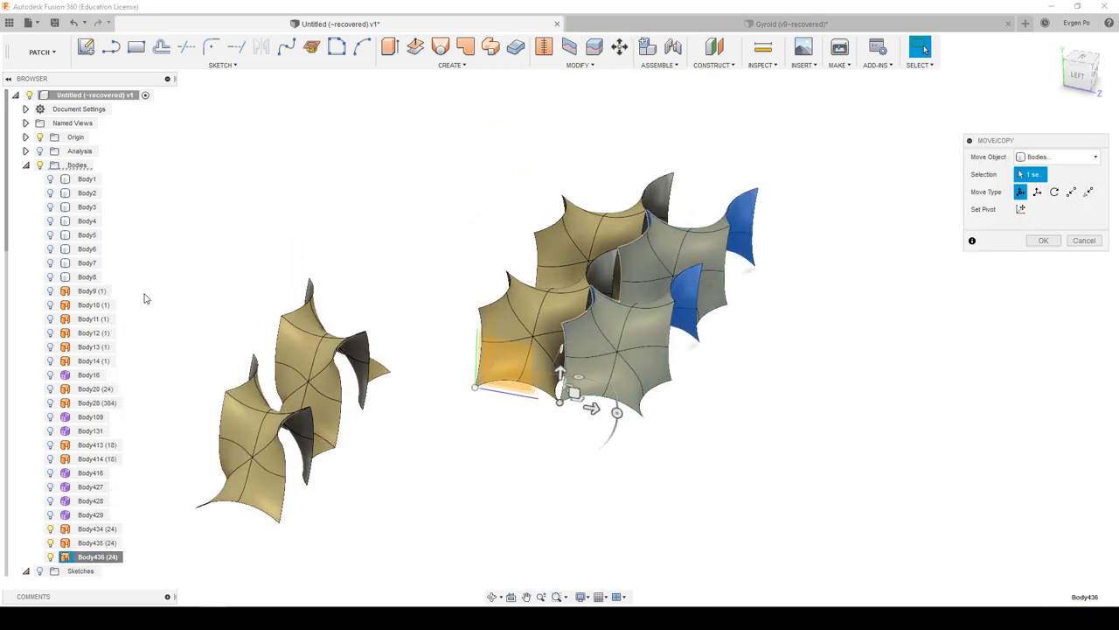
mouse_move(140, 291)
middle_mouse_down("shift")
mouse_move(620, 400)
mouse_move(594, 347)
mouse_move(583, 504)
middle_mouse_up("shift")
mouse_move(529, 435)
left_mouse_down()
mouse_move(562, 445)
mouse_move(507, 432)
mouse_move(472, 458)
left_mouse_up()
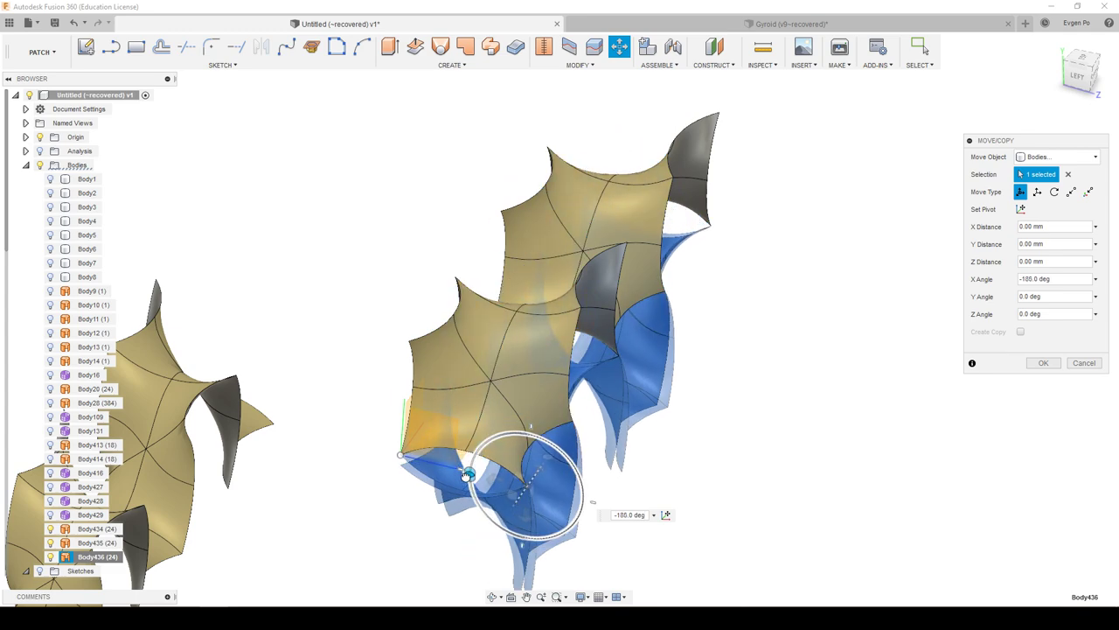
middle_click_drag(463, 470, 1023, 129, "shift")
left_click(1082, 77)
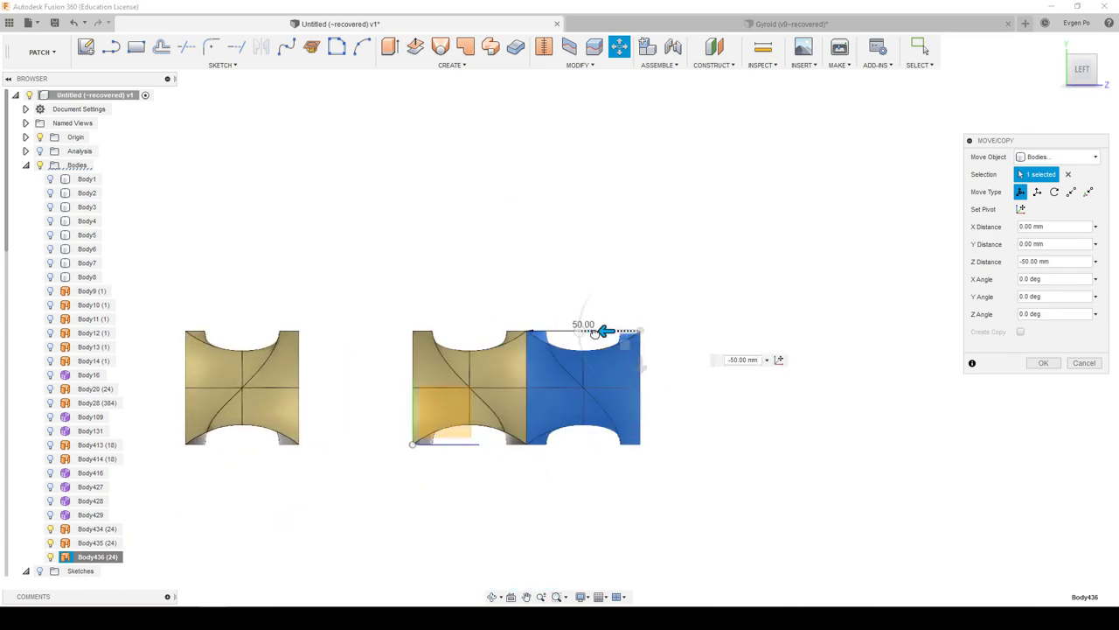
Step: Check where the strips join from several angles and commit the flipped strip's position
middle_click_drag(591, 351, 997, 332, "shift")
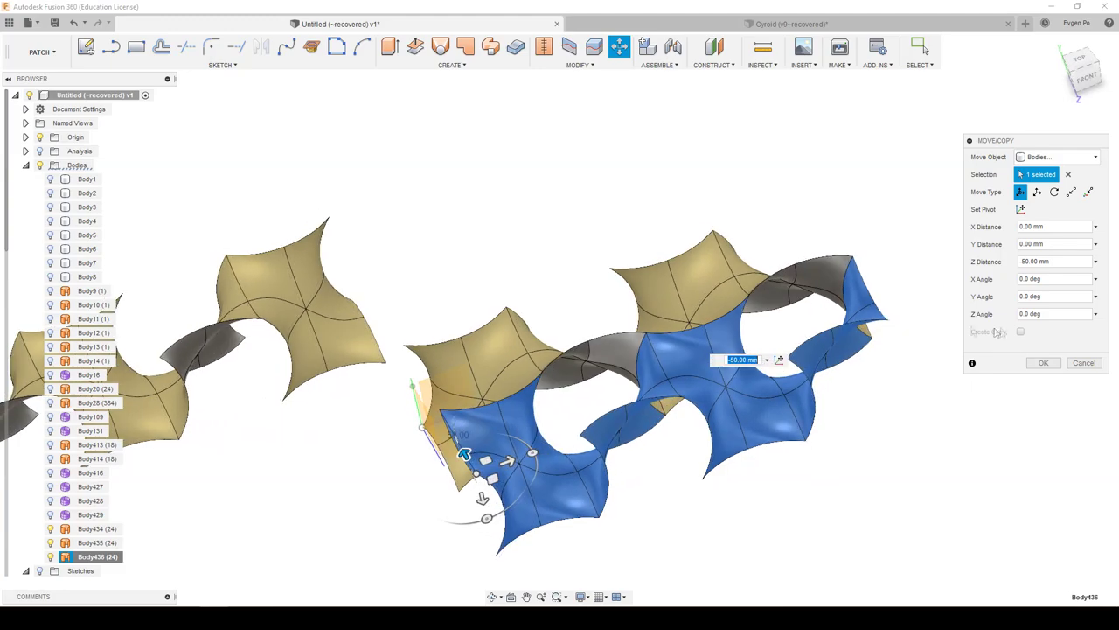
mouse_move(1023, 381)
middle_mouse_down("shift")
mouse_move(1070, 361)
mouse_move(1002, 371)
mouse_move(786, 350)
middle_mouse_up("shift")
scroll(551, 337, "up", 2)
scroll(551, 336, "up", 2)
scroll(541, 314, "up", 2)
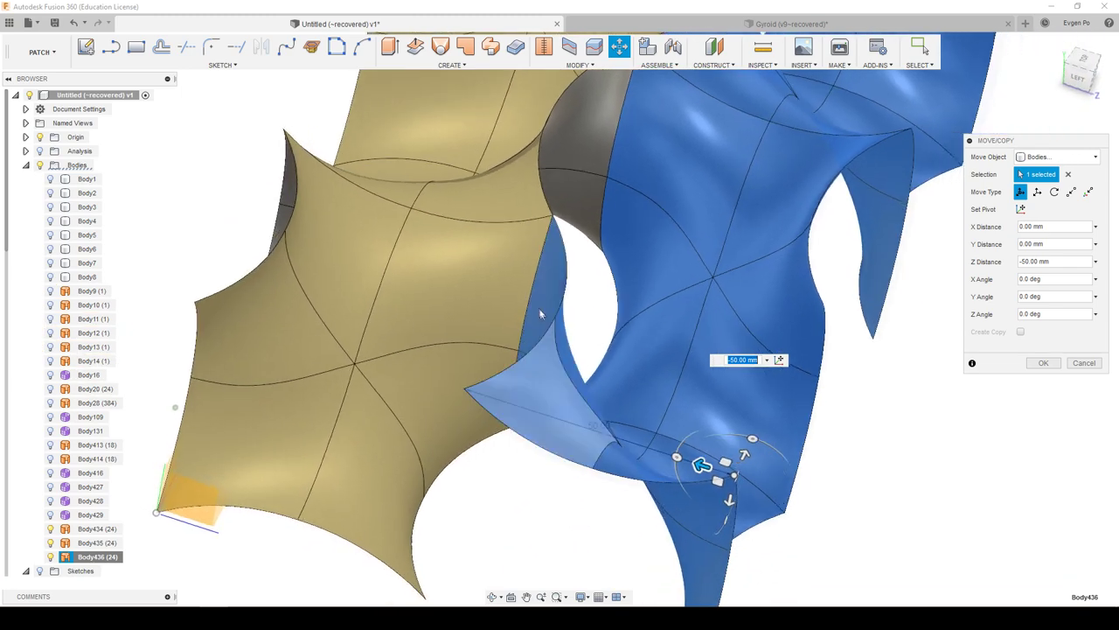
middle_click_drag(540, 314, 515, 276, "shift")
mouse_move(490, 374)
middle_mouse_down("shift")
mouse_move(507, 318)
mouse_move(578, 279)
mouse_move(607, 242)
mouse_move(568, 288)
mouse_move(642, 248)
mouse_move(664, 254)
middle_mouse_up("shift")
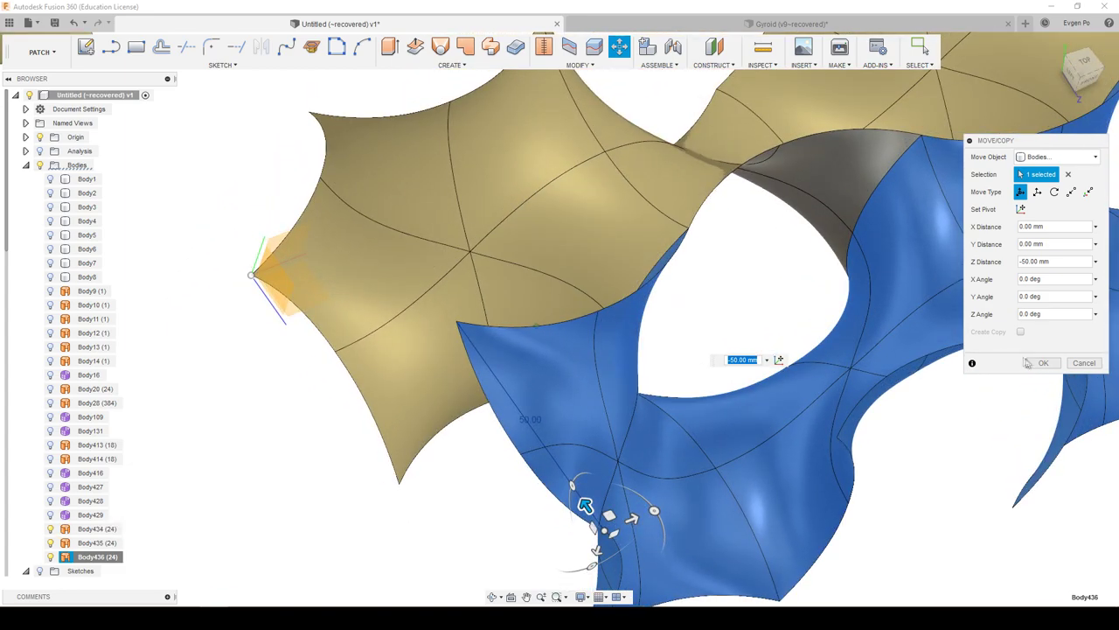
left_click(1028, 363)
mouse_move(1029, 362)
middle_mouse_down("shift")
mouse_move(974, 370)
mouse_move(789, 337)
mouse_move(626, 343)
middle_mouse_up("shift")
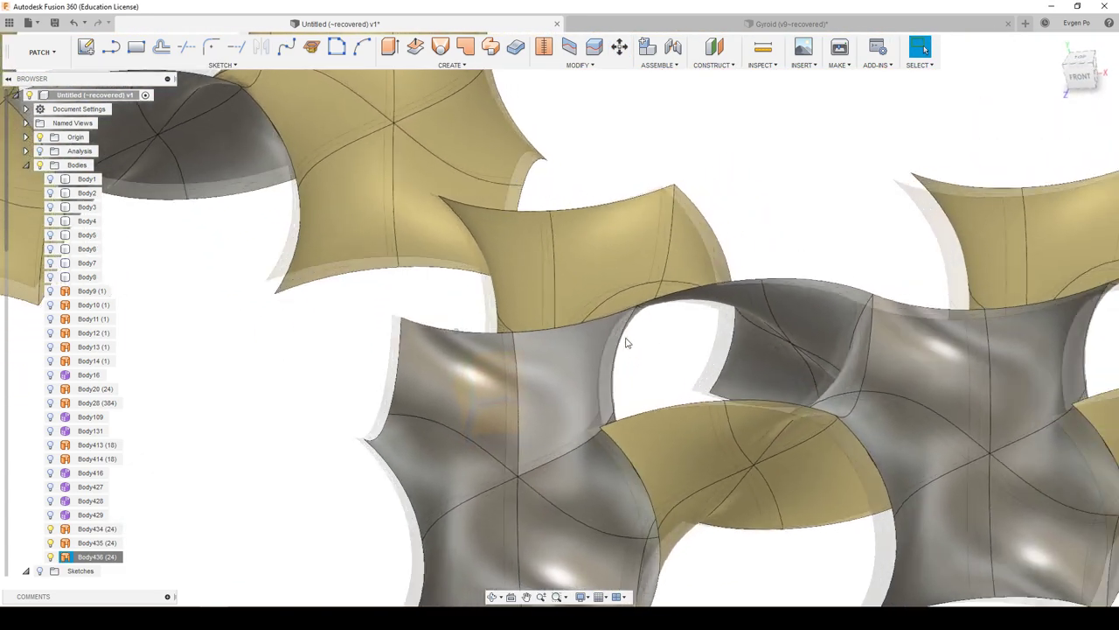
scroll(626, 343, "down", 5)
scroll(465, 267, "down", 5)
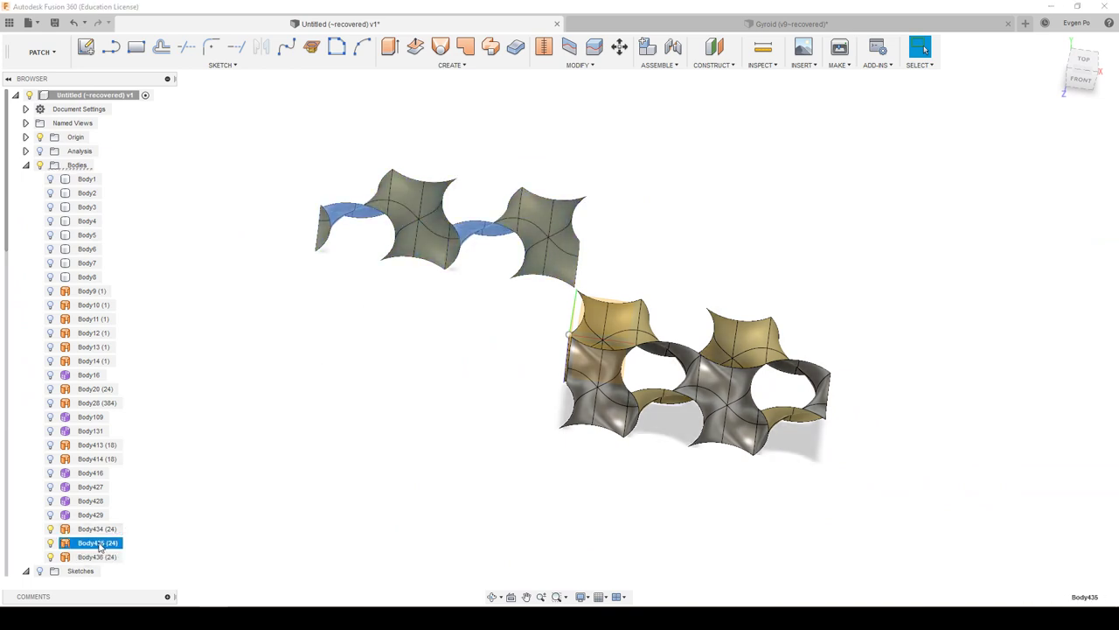
Step: Delete the leftover strip and stitch the two tile rows into Body437
key("Delete")
middle_click_drag(124, 529, 534, 563, "shift")
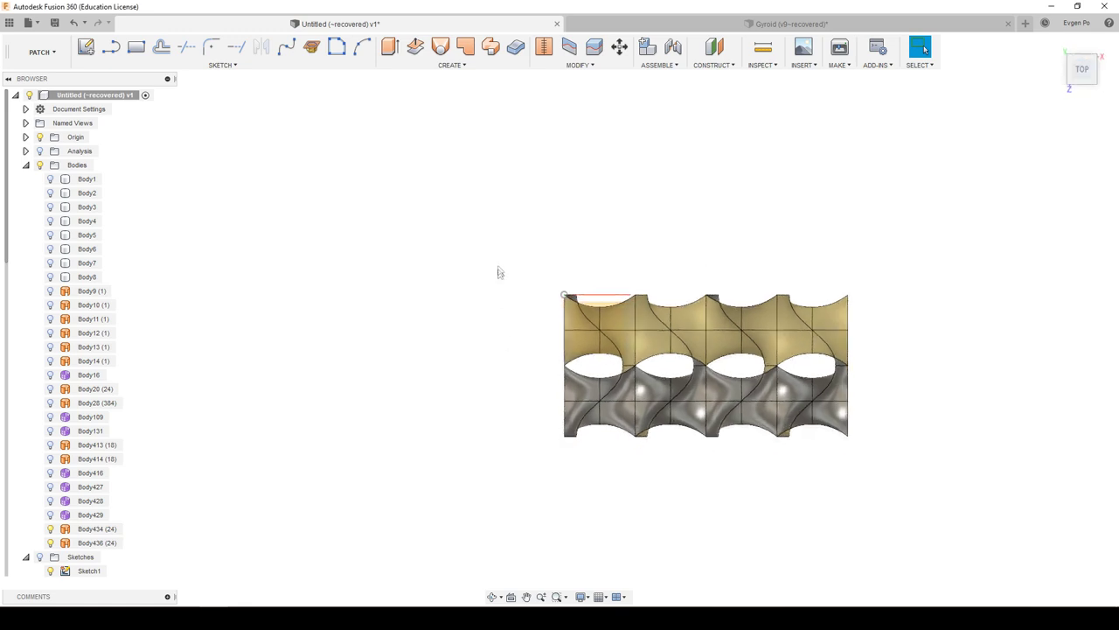
left_click_drag(493, 243, 922, 466)
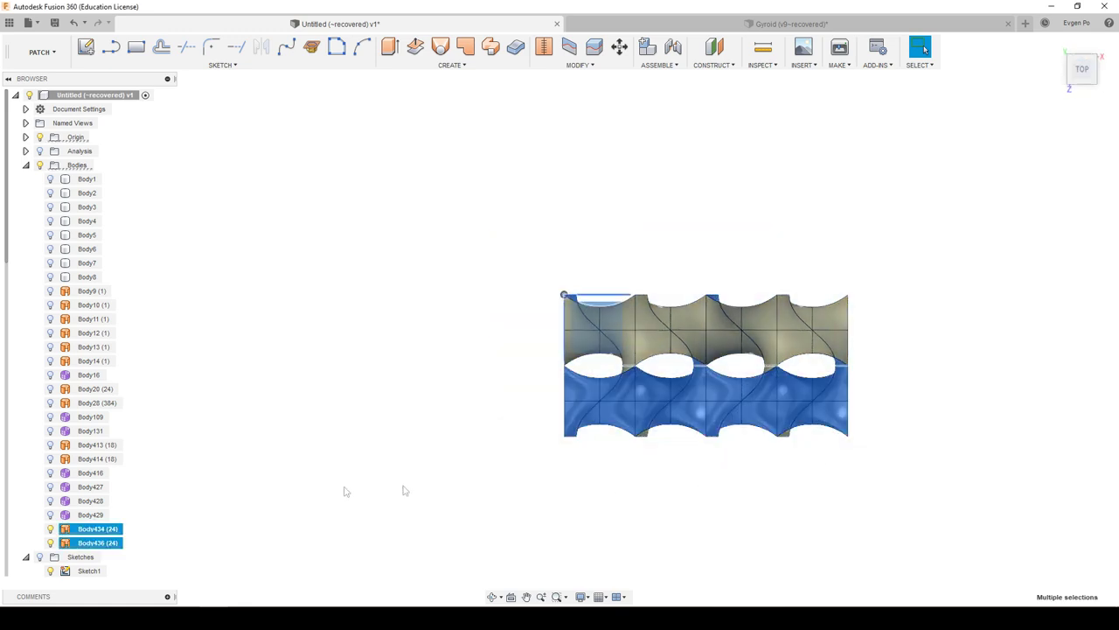
left_click(545, 49)
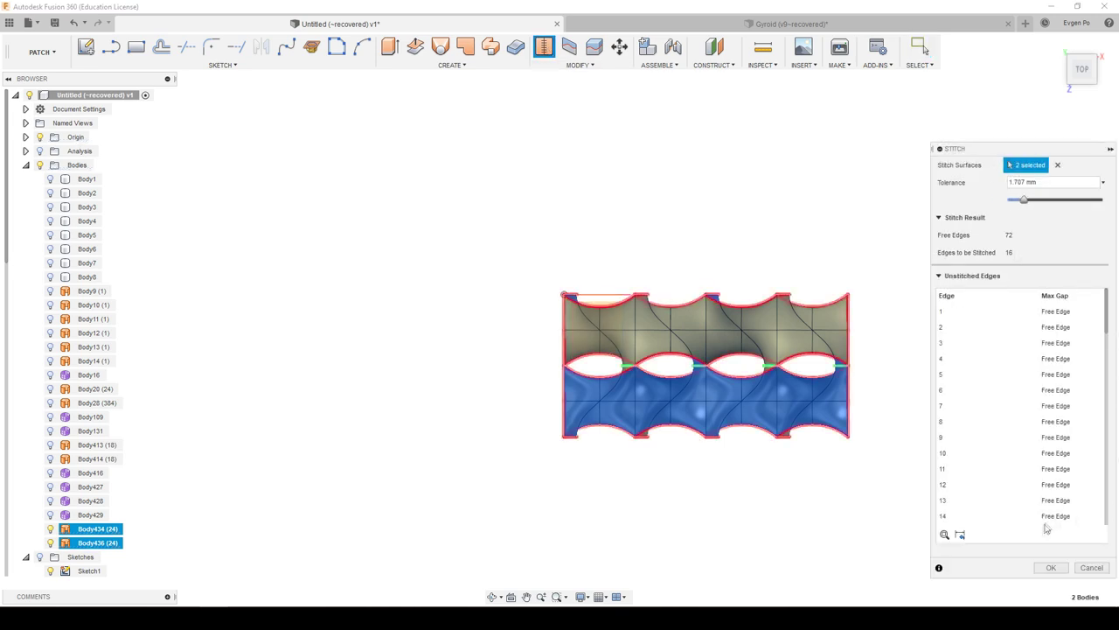
left_click(1050, 567)
Step: Copy Body437 100 mm along Z with Move/Copy's Create Copy option
middle_click_drag(832, 383, 839, 392, "shift")
right_click(97, 530)
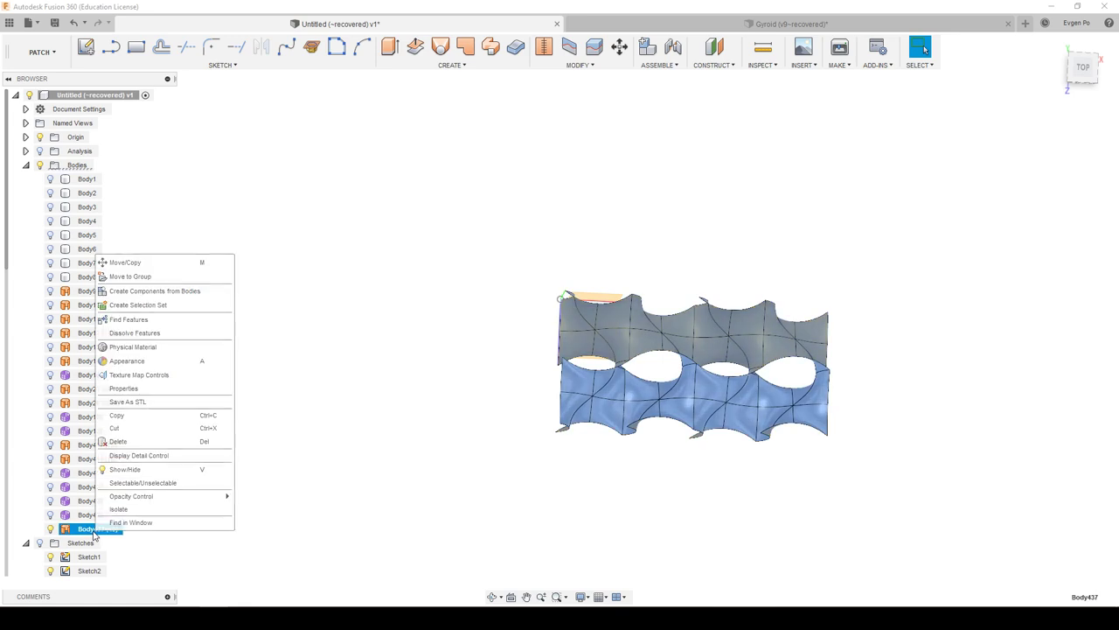
left_click(127, 262)
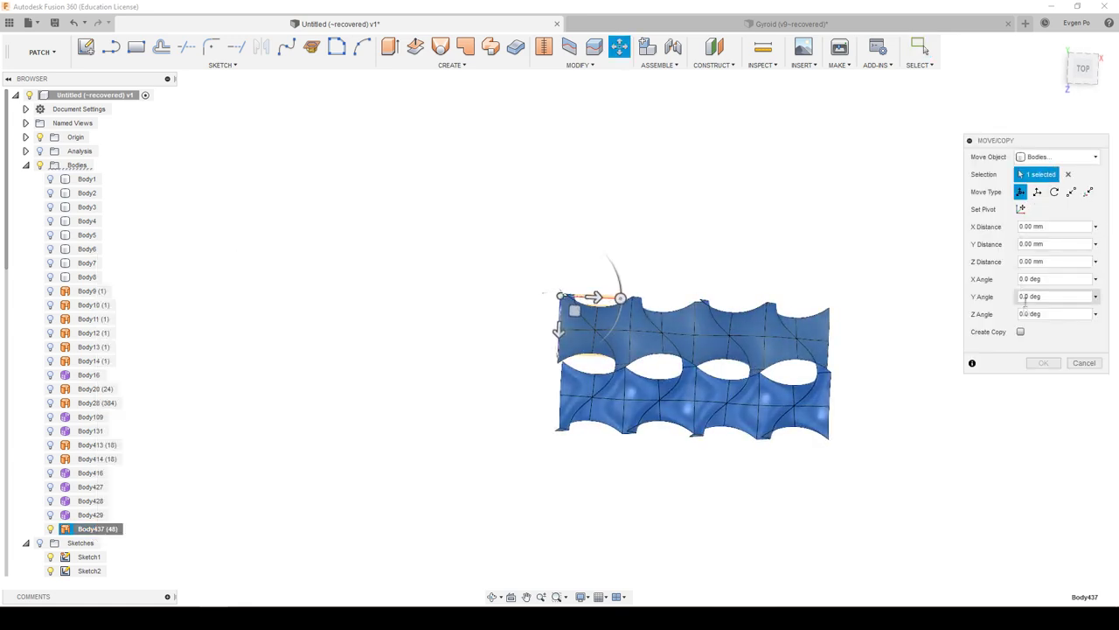
left_click(1021, 333)
mouse_move(558, 329)
left_mouse_down()
mouse_move(570, 456)
mouse_move(554, 464)
left_mouse_up()
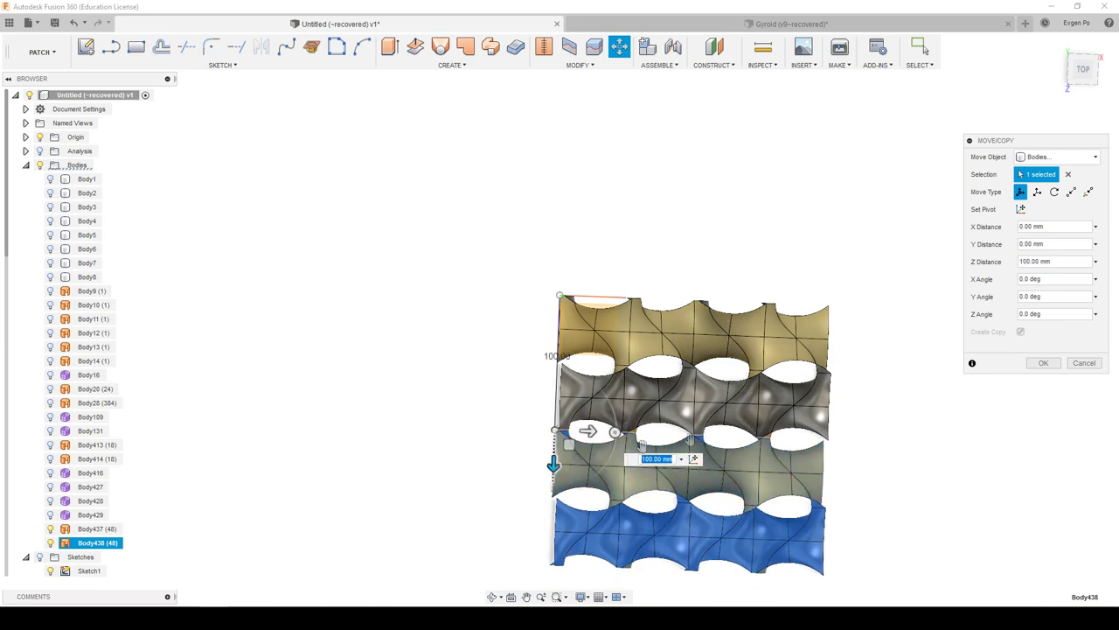
left_click(1042, 363)
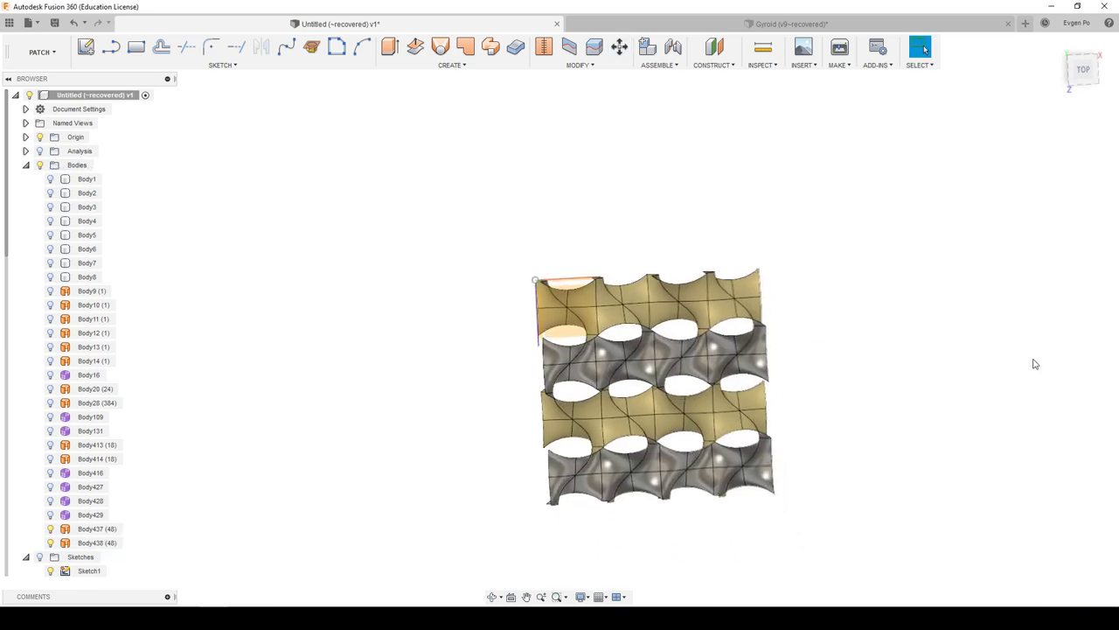
Step: Stitch both two-row bodies into the single panel Body439 and view it from the front
mouse_move(490, 233)
left_mouse_down()
mouse_move(719, 525)
mouse_move(842, 525)
left_mouse_up()
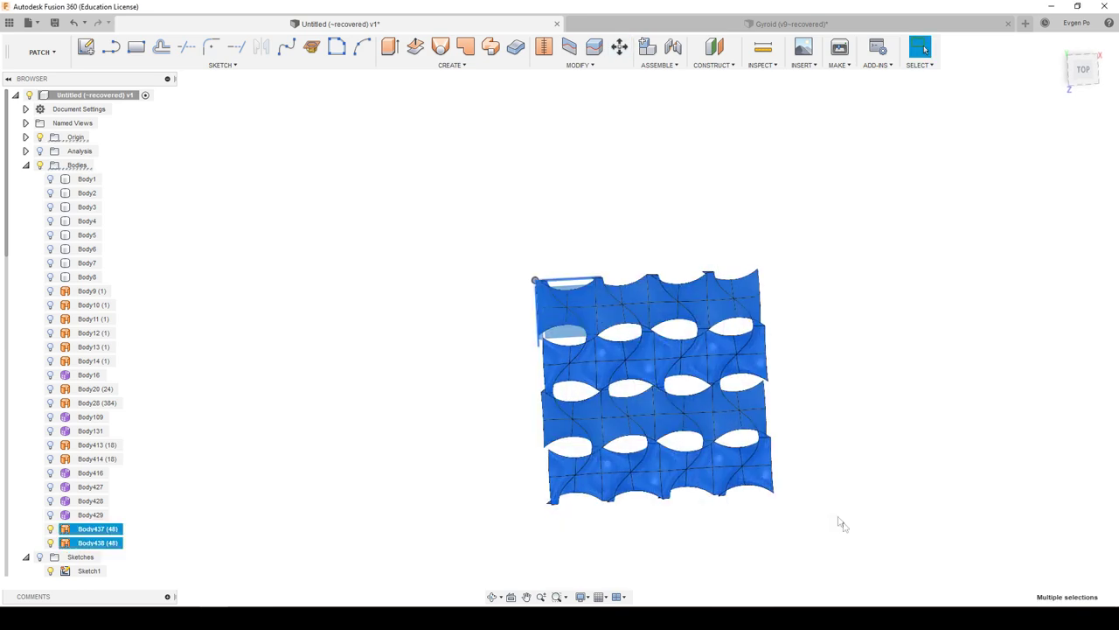
left_click(543, 48)
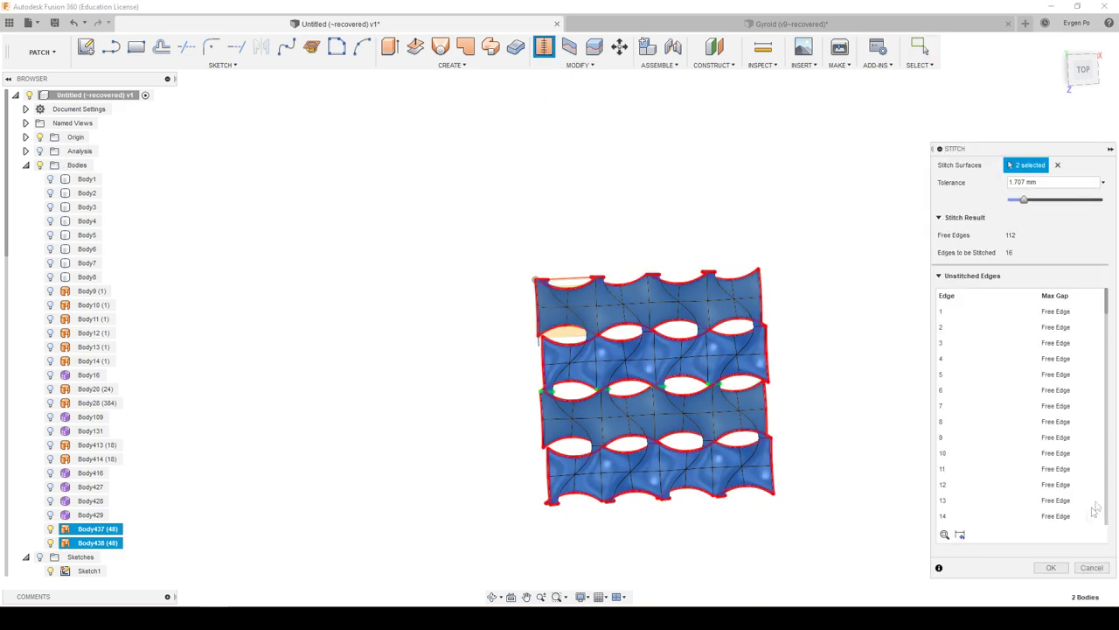
left_click(1044, 565)
left_click(1084, 75)
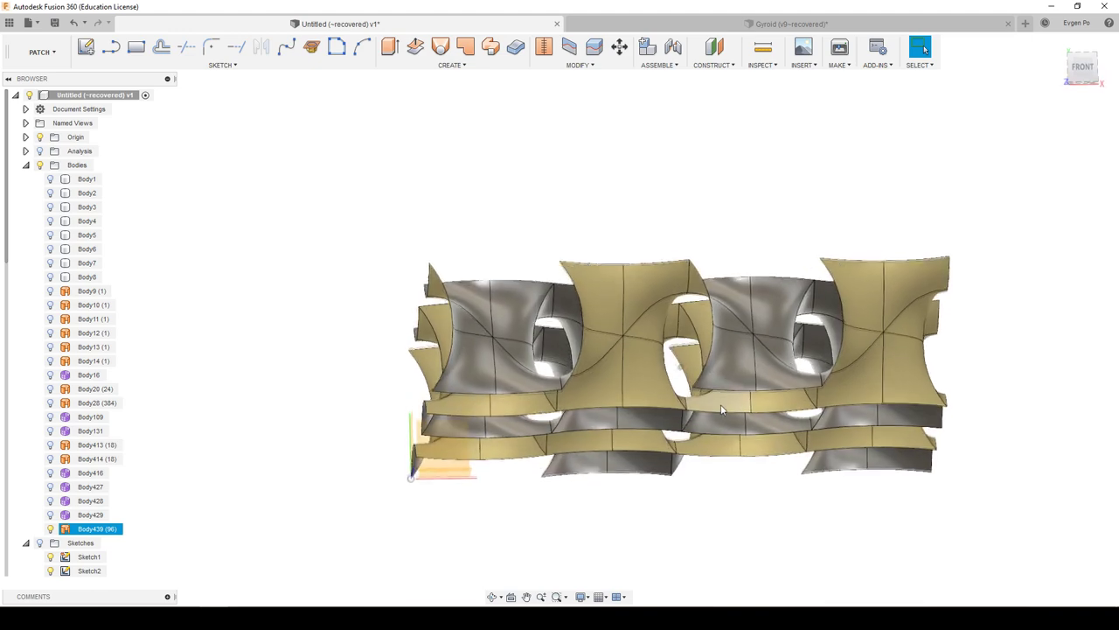
Step: Apply zebra analysis to Body439, inspect the stripes from above and at an angle, then close it
middle_click_drag(723, 402, 833, 74, "shift")
left_click(772, 68)
left_click(767, 136)
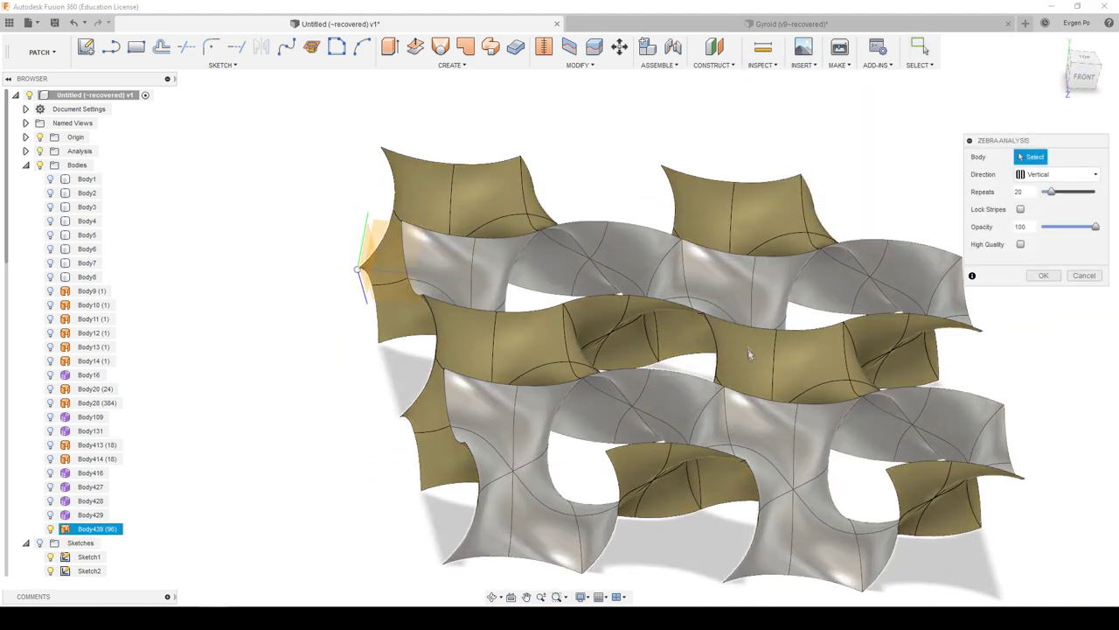
left_click(747, 360)
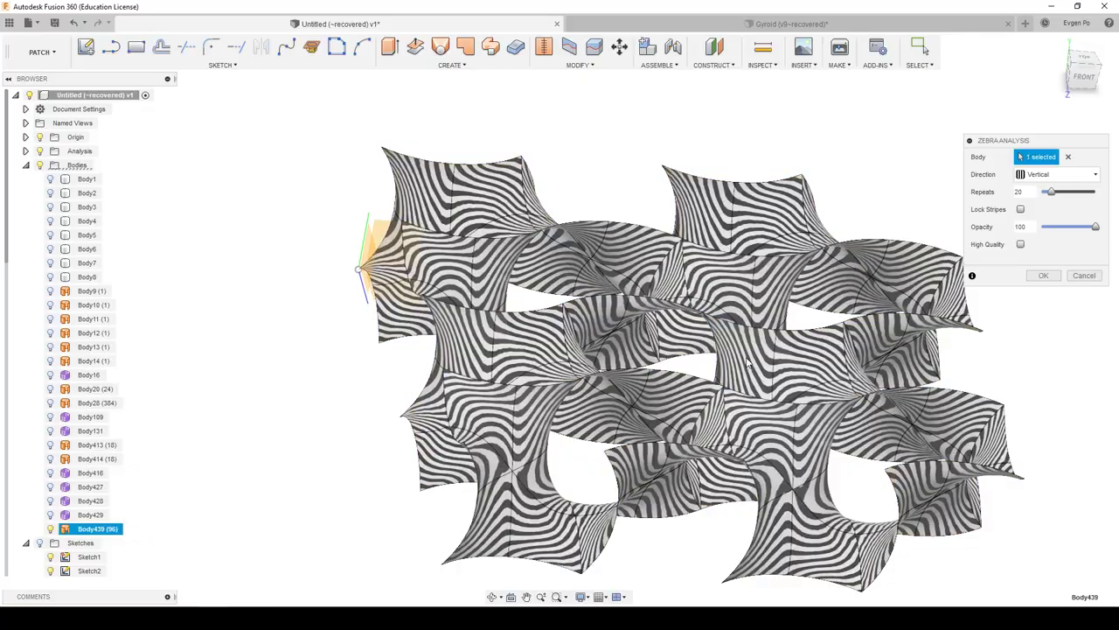
scroll(743, 357, "up", 2)
scroll(739, 351, "up", 2)
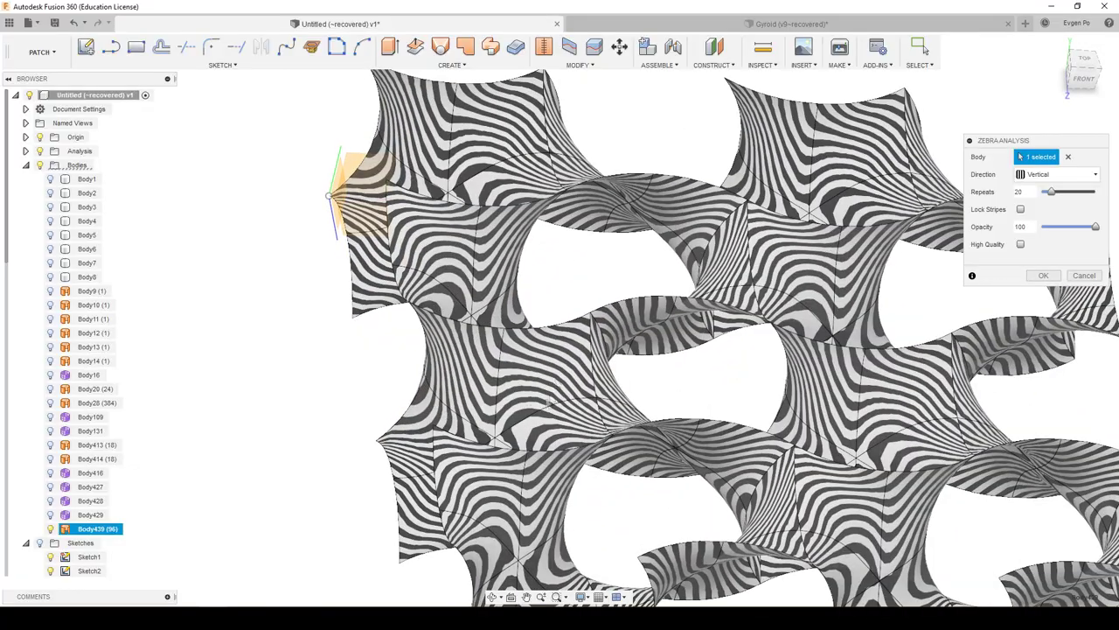
middle_click_drag(549, 404, 525, 440, "shift")
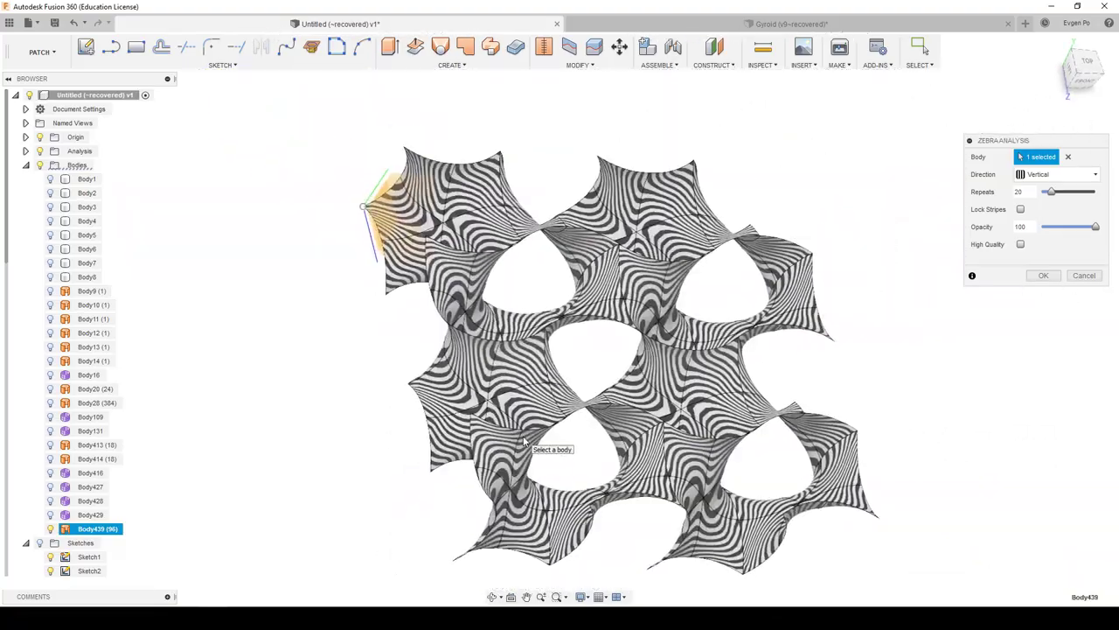
mouse_move(525, 440)
middle_mouse_down("shift")
mouse_move(539, 403)
mouse_move(520, 293)
mouse_move(655, 362)
middle_mouse_up("shift")
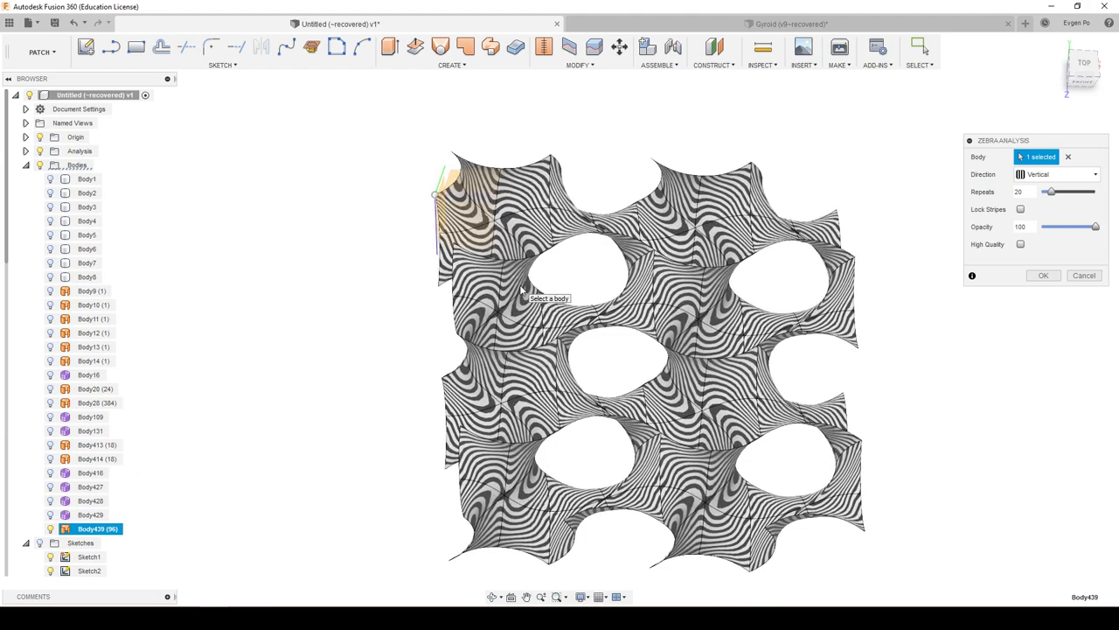
left_click(1084, 276)
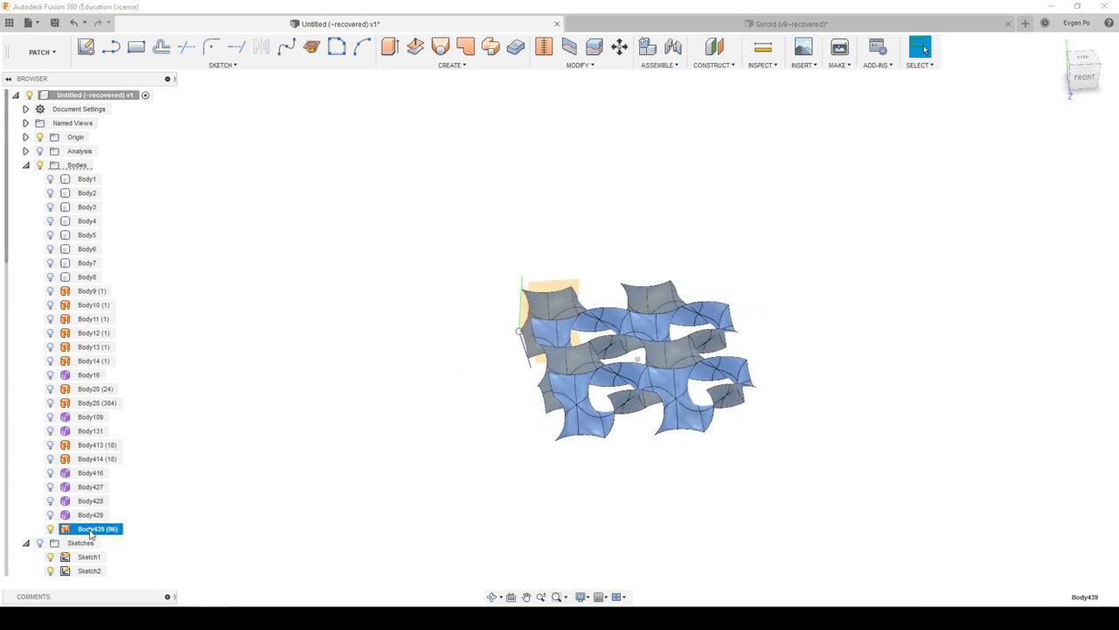
Step: Mirror Body439 into the 96-face copy Body440 and snap to the front view
key("m")
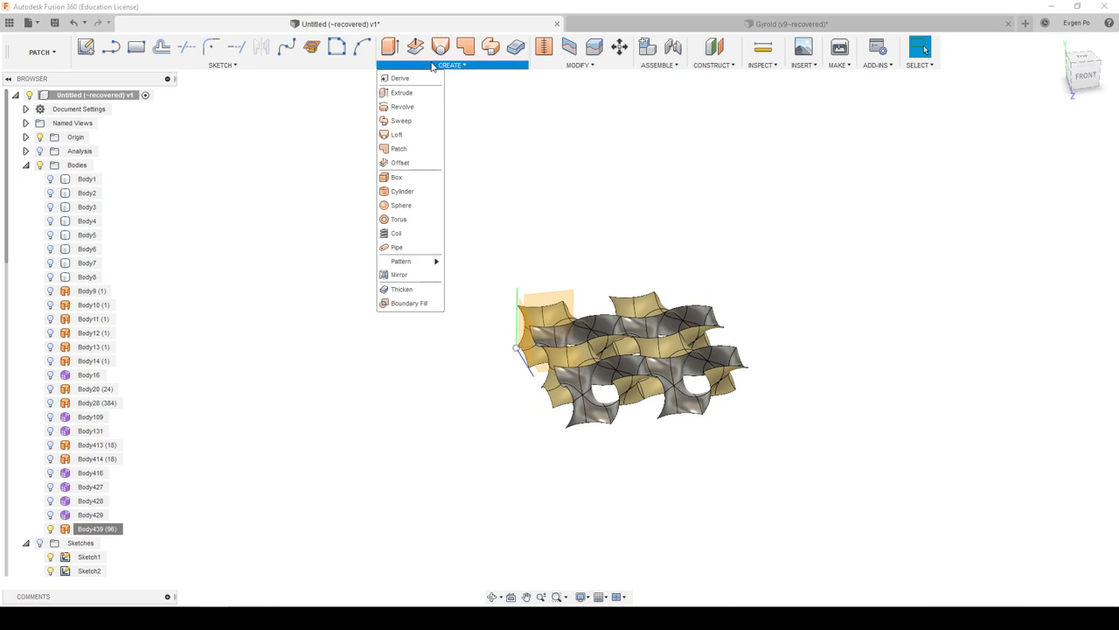
left_click(408, 276)
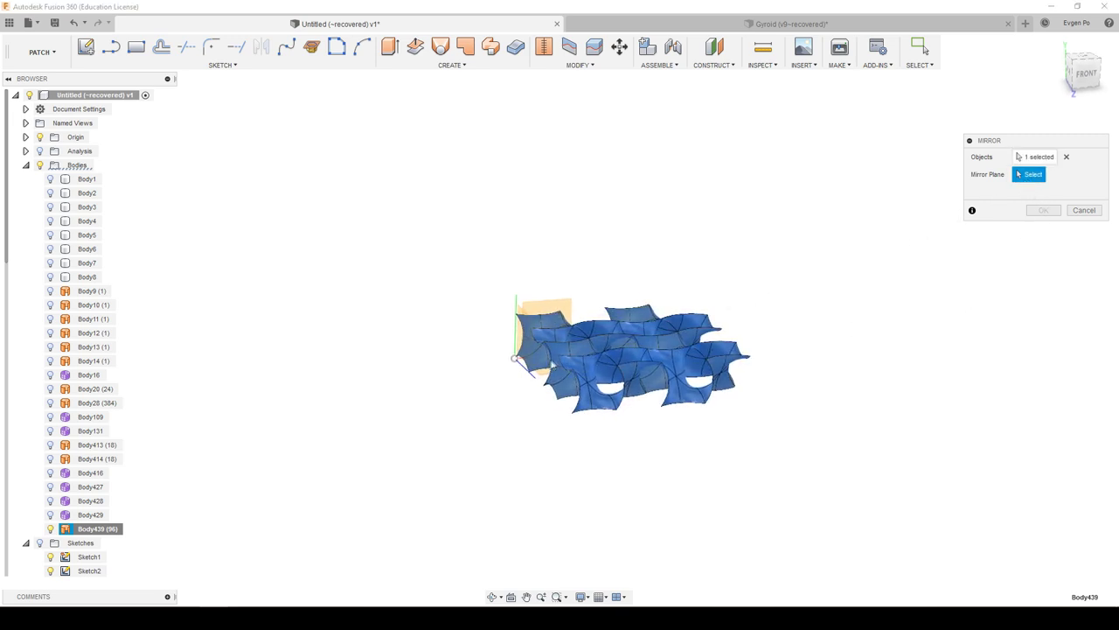
scroll(529, 354, "up", 1)
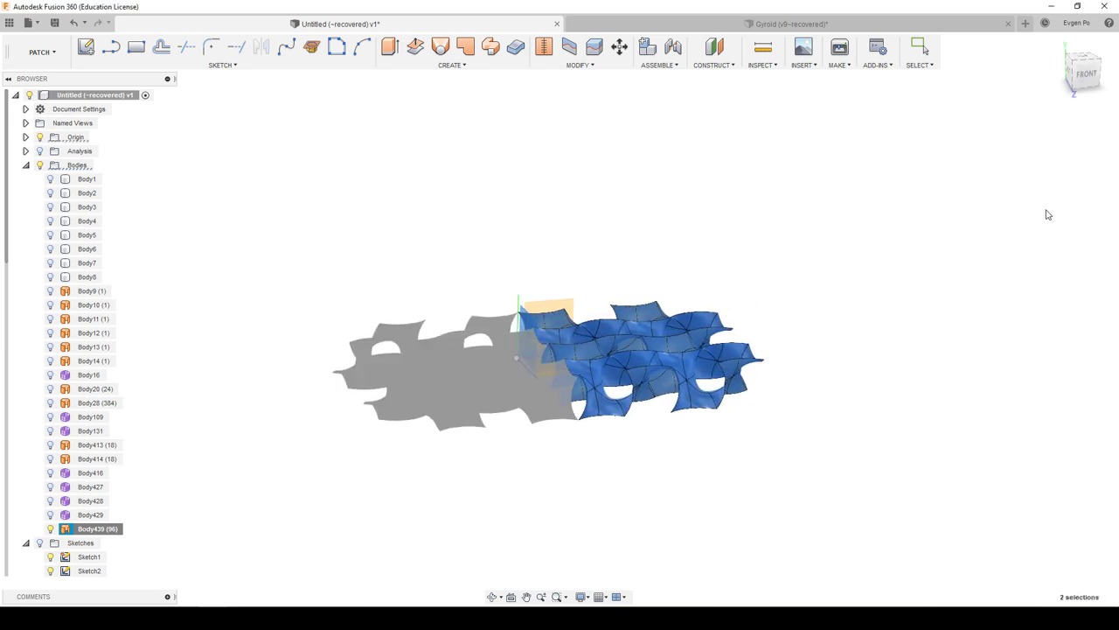
middle_click_drag(1035, 220, 1048, 181, "shift")
left_click(1084, 79)
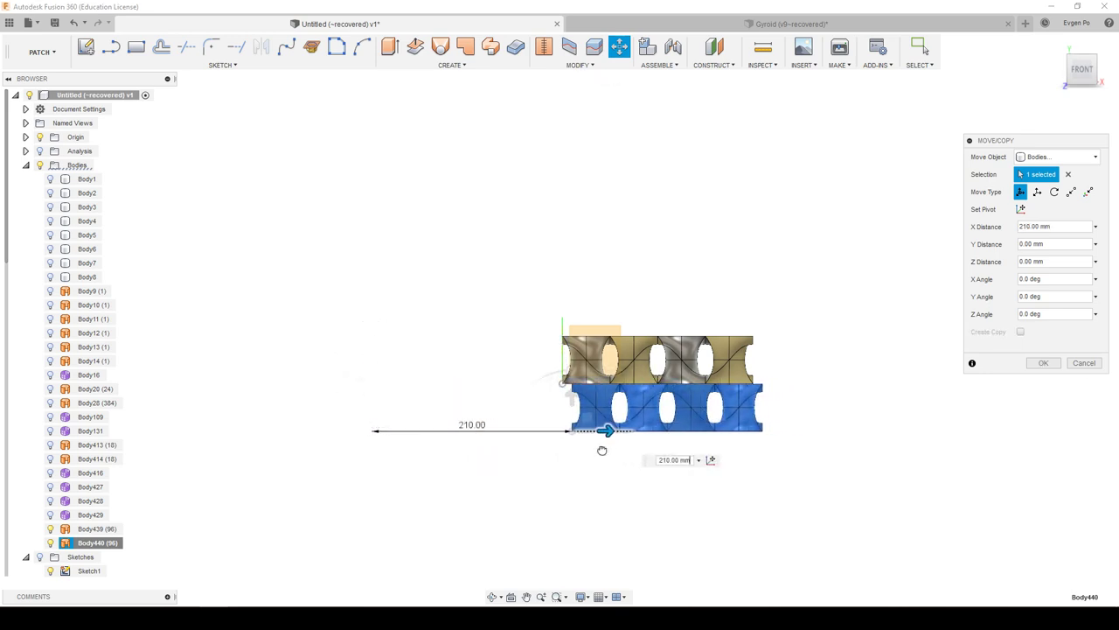
Step: Confirm the 200 mm X shift of Body440, fit the view with F6, and box-select both bodies
middle_click_drag(636, 411, 1107, 370, "shift")
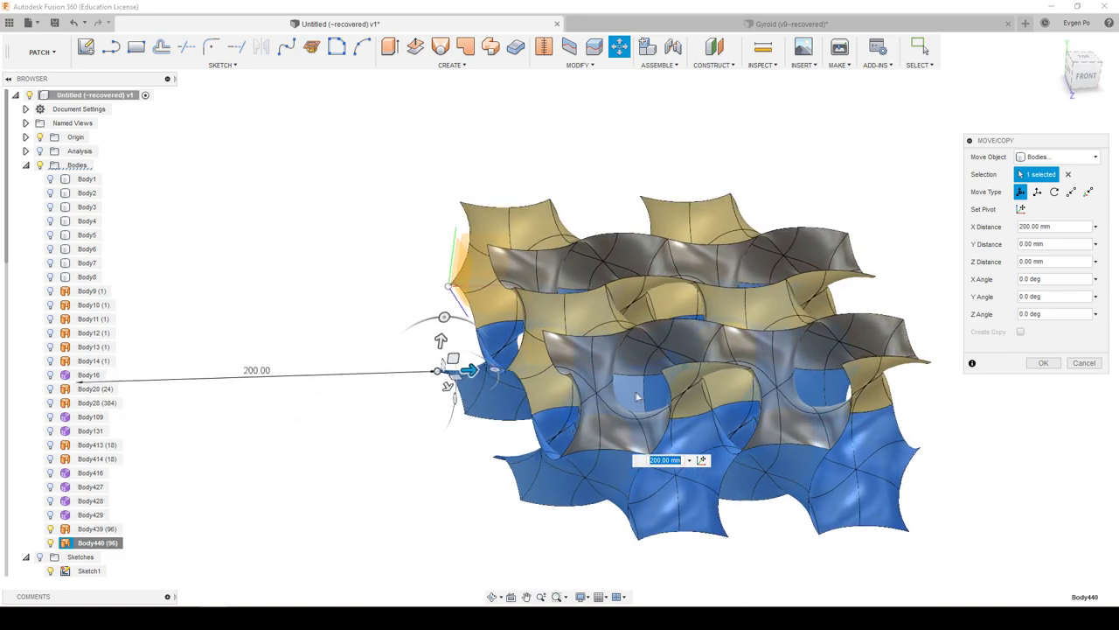
left_click(1043, 363)
mouse_move(1044, 365)
middle_mouse_down("shift")
mouse_move(751, 446)
mouse_move(761, 420)
mouse_move(703, 360)
middle_mouse_up("shift")
left_click(703, 359)
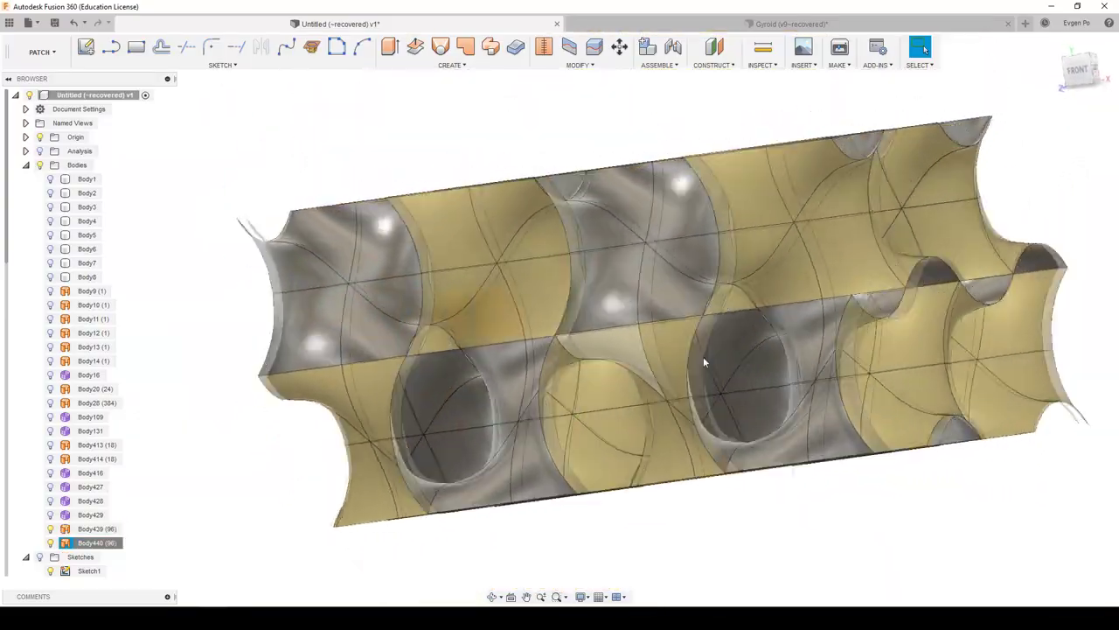
mouse_move(705, 361)
middle_mouse_down("shift")
mouse_move(763, 411)
mouse_move(697, 306)
middle_mouse_up("shift")
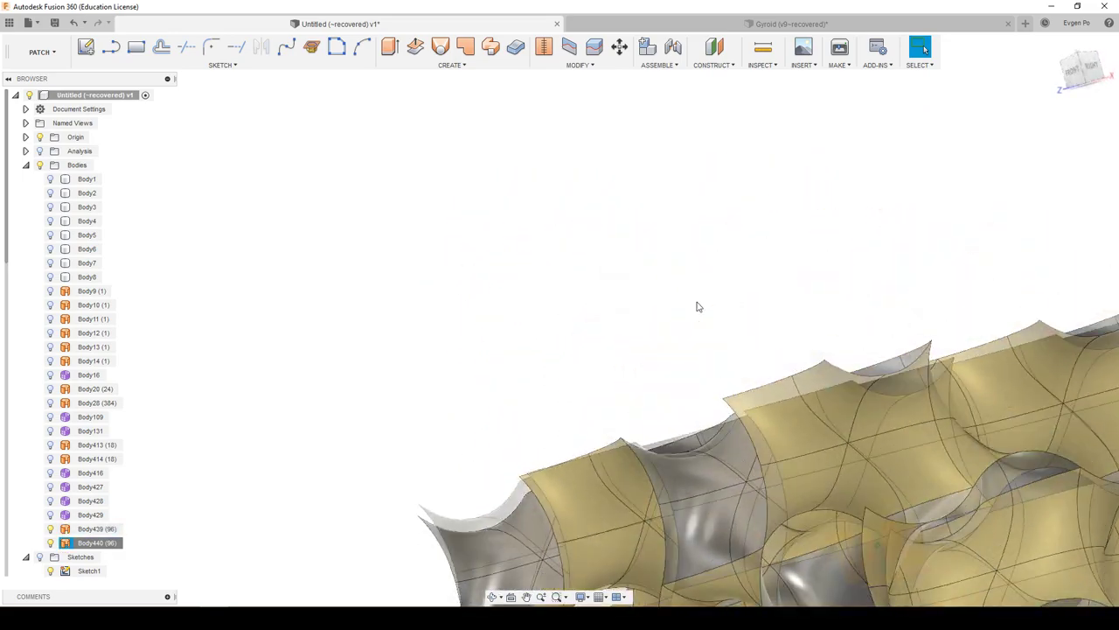
key("F6")
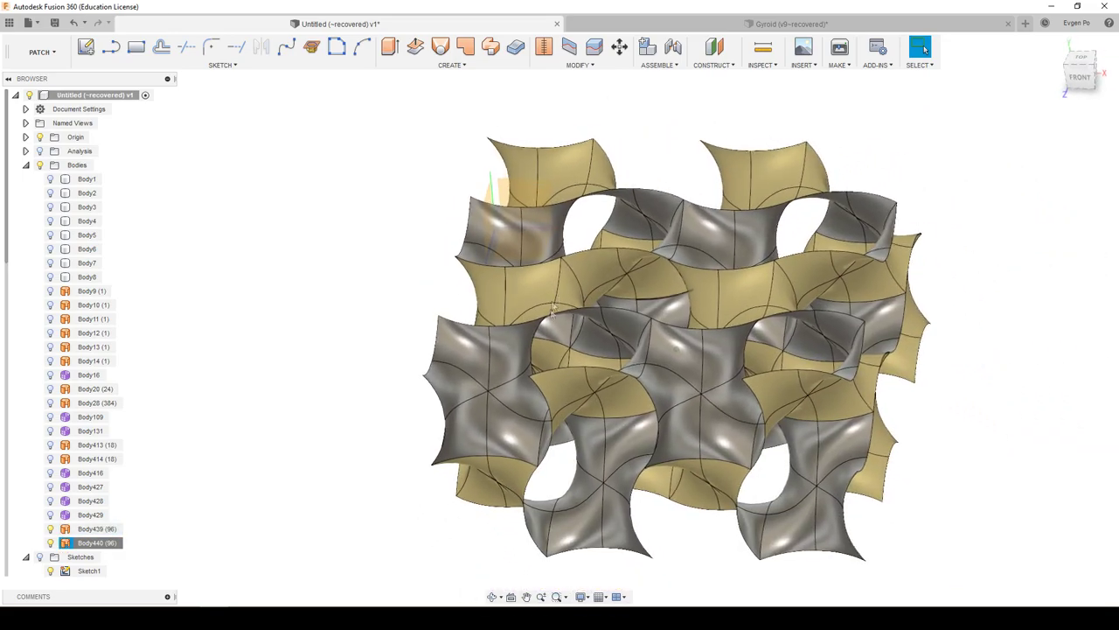
left_click_drag(903, 526, 504, 210)
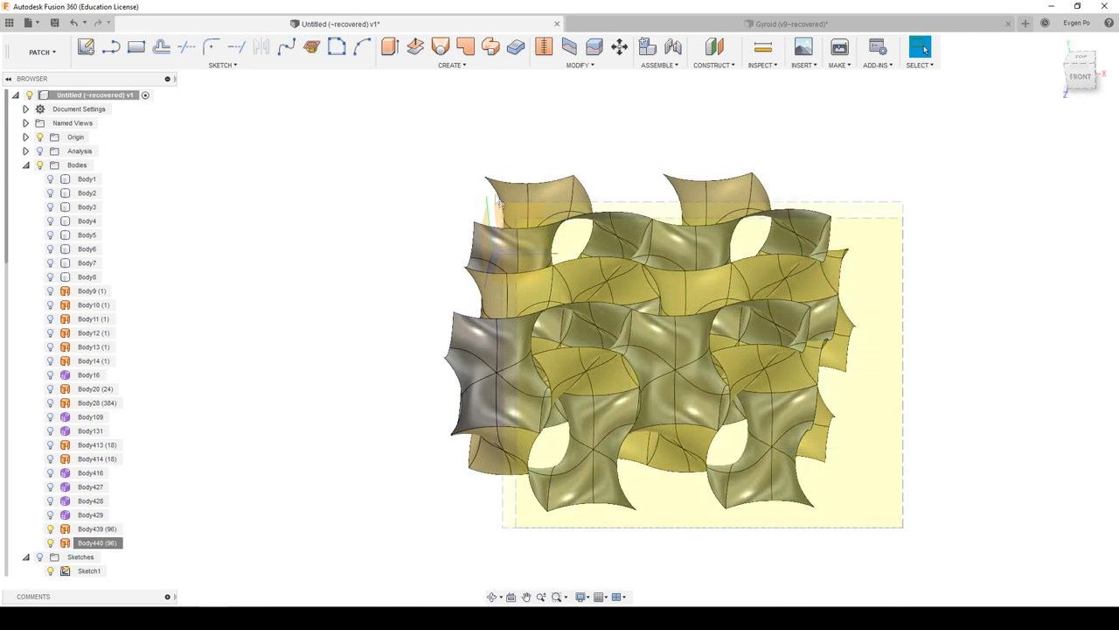
left_click_drag(421, 138, 420, 137)
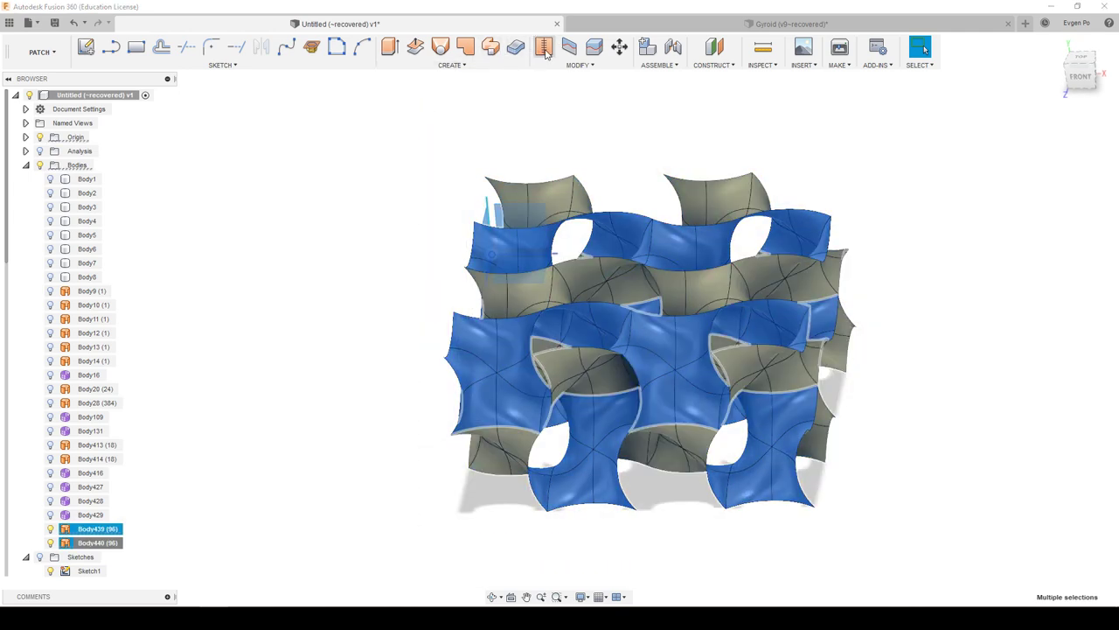
Step: Stitch Body439 and Body440 at 1.707 mm tolerance into the 192-face Body441
left_click(544, 48)
middle_click_drag(663, 185, 781, 517, "shift")
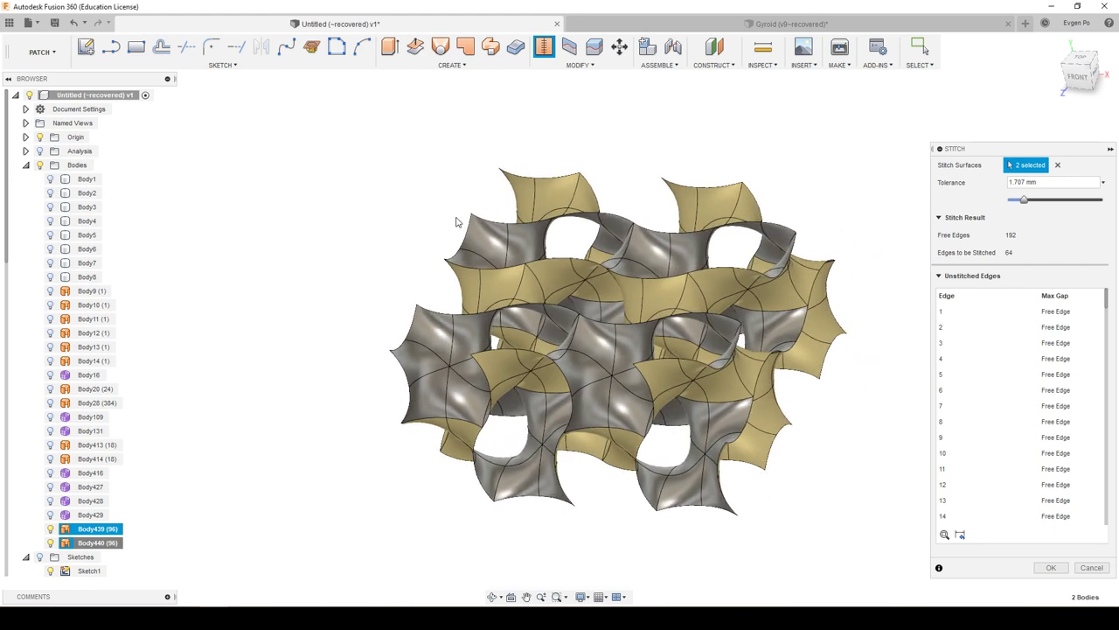
left_click(456, 222)
mouse_move(858, 564)
left_mouse_down()
mouse_move(404, 135)
mouse_move(362, 142)
left_mouse_up()
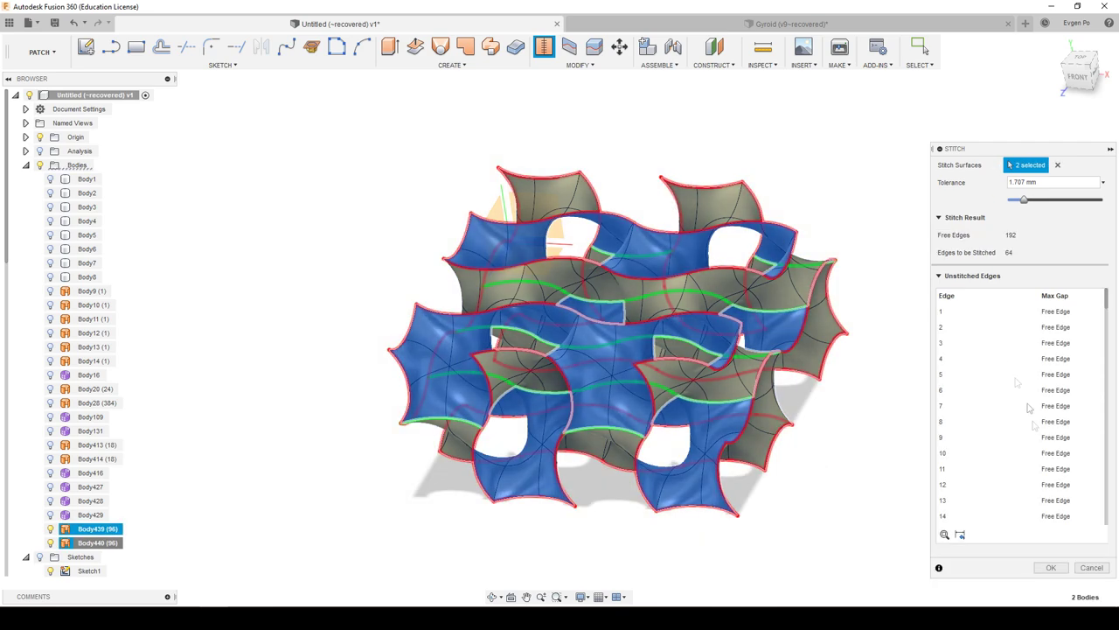
left_click(1050, 566)
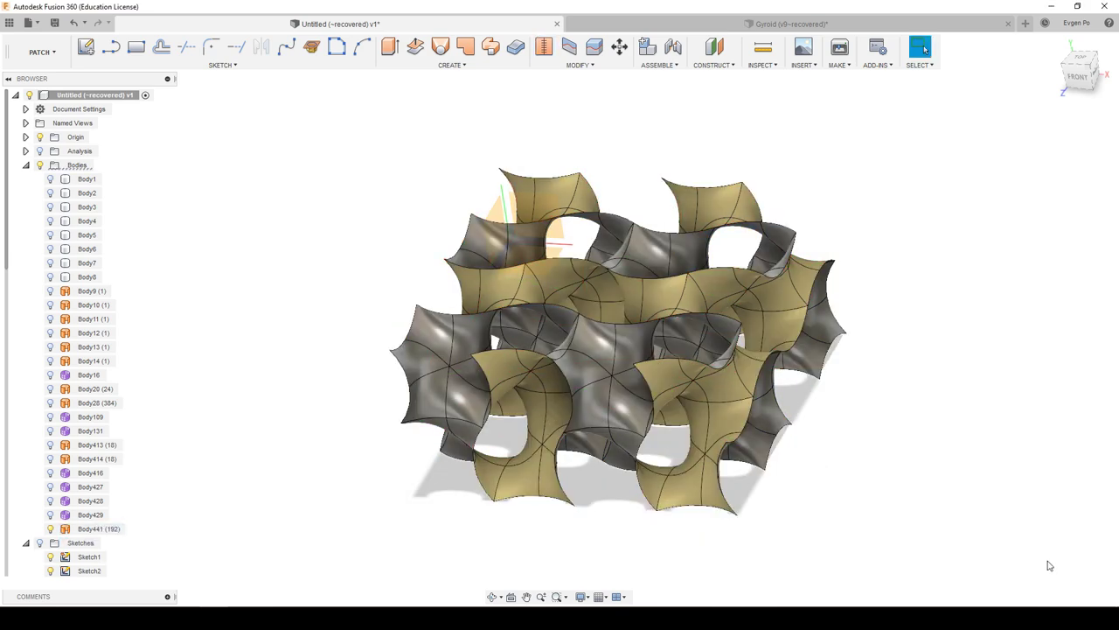
right_click(102, 531)
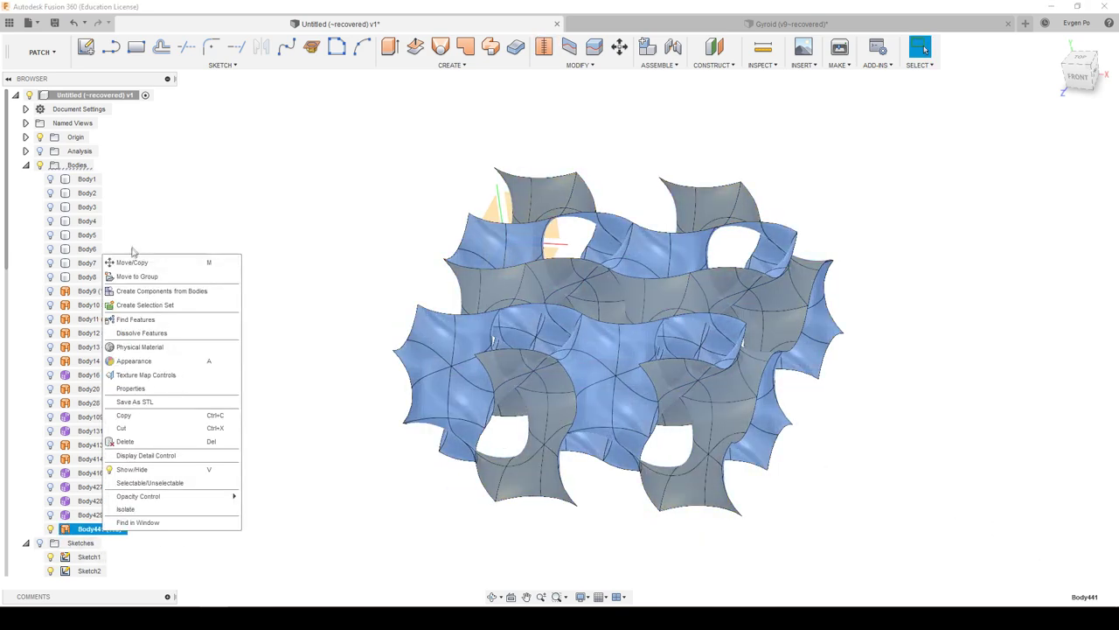
Step: Copy Body441 100 mm below itself using Move/Copy with Create Copy
left_click(131, 263)
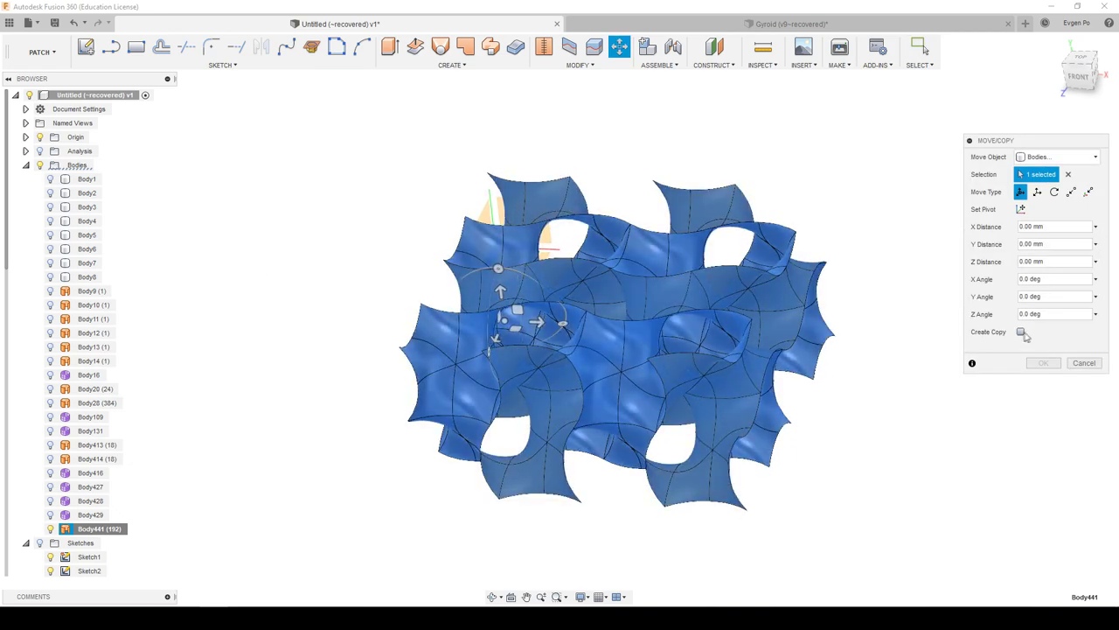
left_click(1020, 332)
left_click_drag(489, 363, 496, 513)
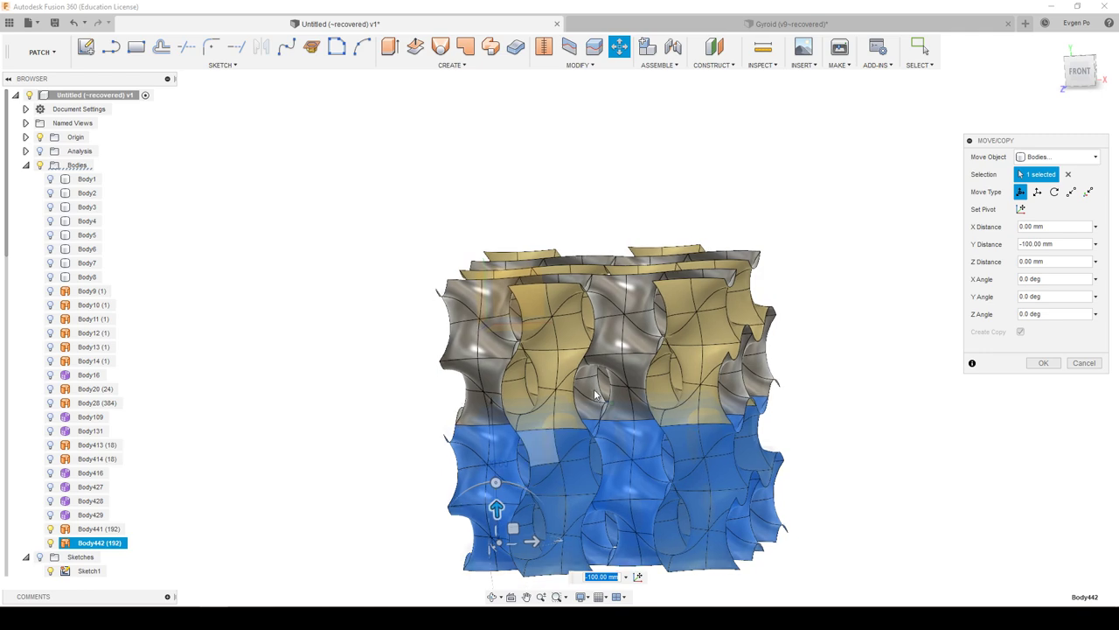
left_click(1043, 363)
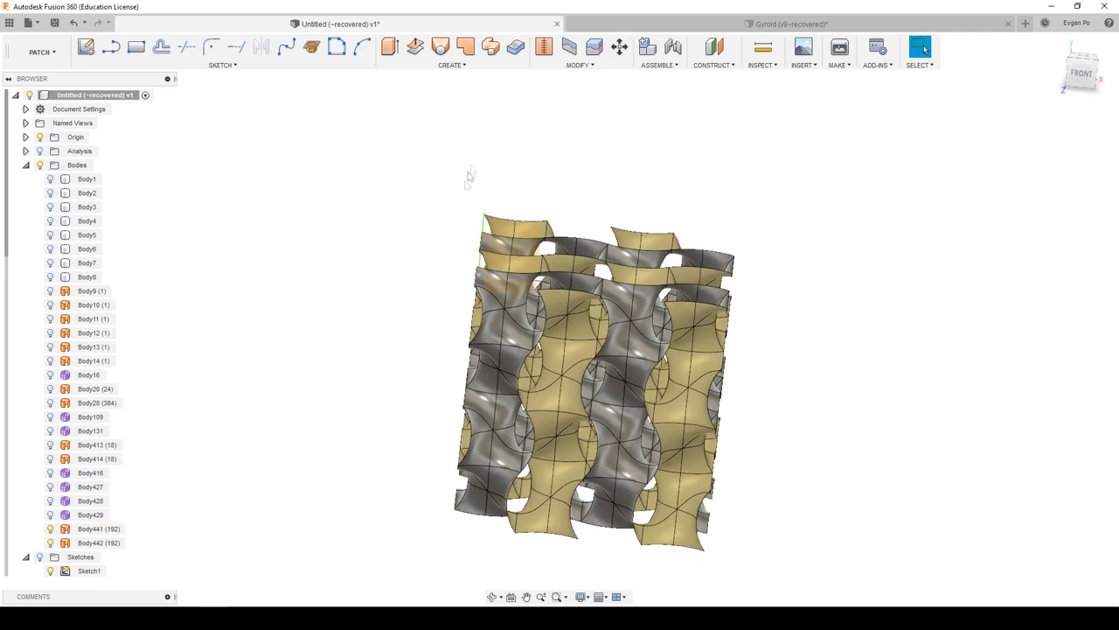
Step: Stitch Body441 and its copy Body442 into the single 384-face Body443
left_click(544, 48)
left_click_drag(401, 163, 790, 593)
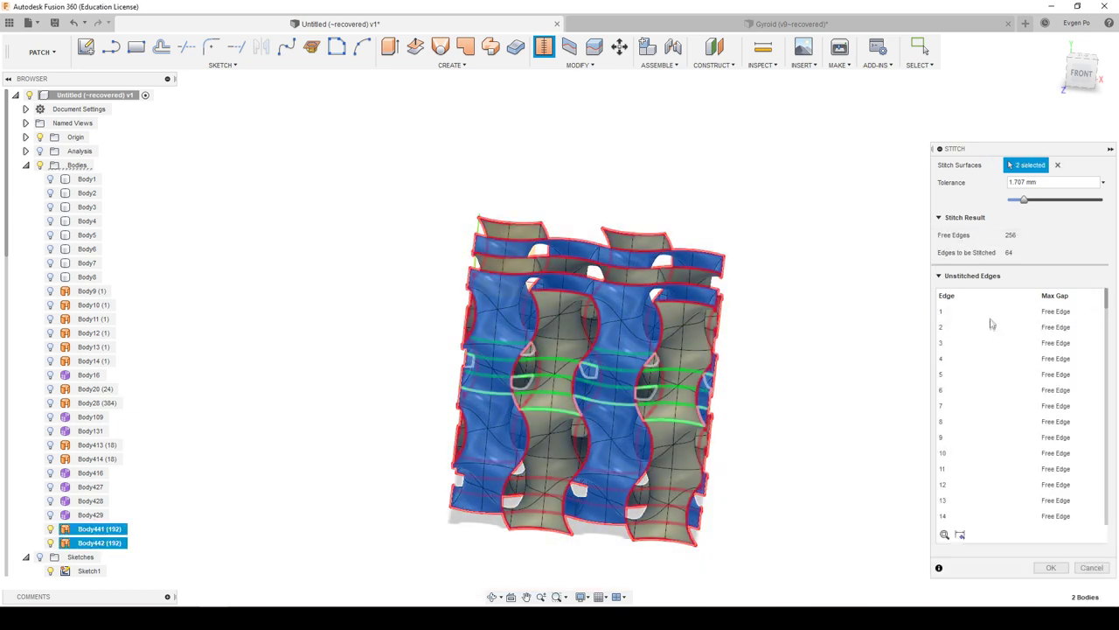
left_click(1050, 567)
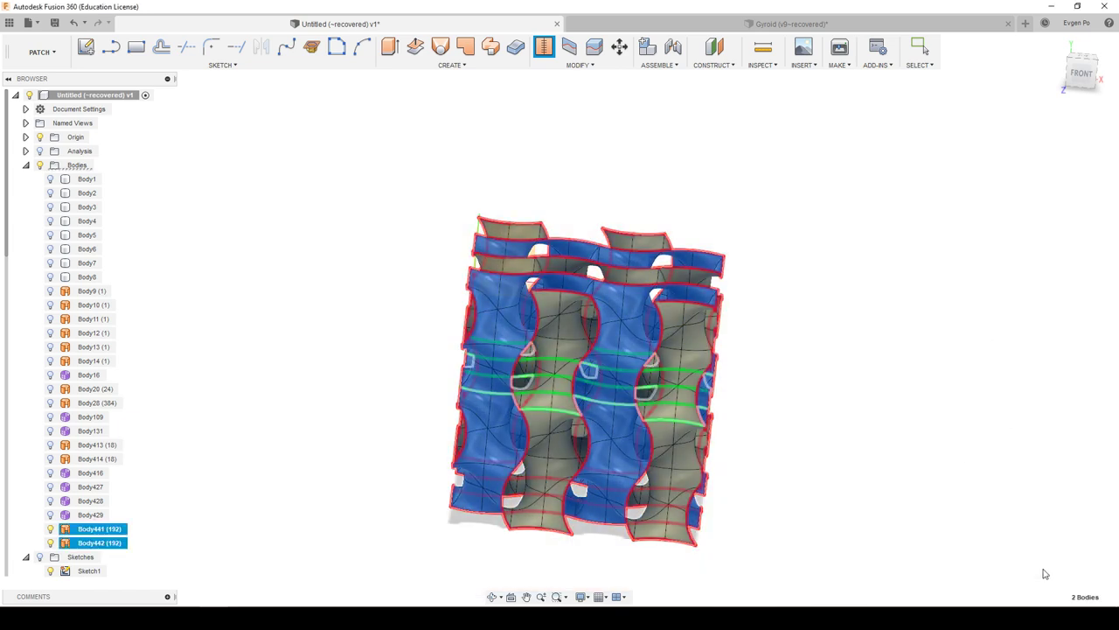
Step: Start Zebra Analysis on the stitched Body443
left_click(761, 65)
left_click(778, 133)
left_click(657, 331)
left_click(657, 331)
Step: Inspect Body443's zebra stripes from tilted and front views, then close the analysis
scroll(661, 334, "up", 5)
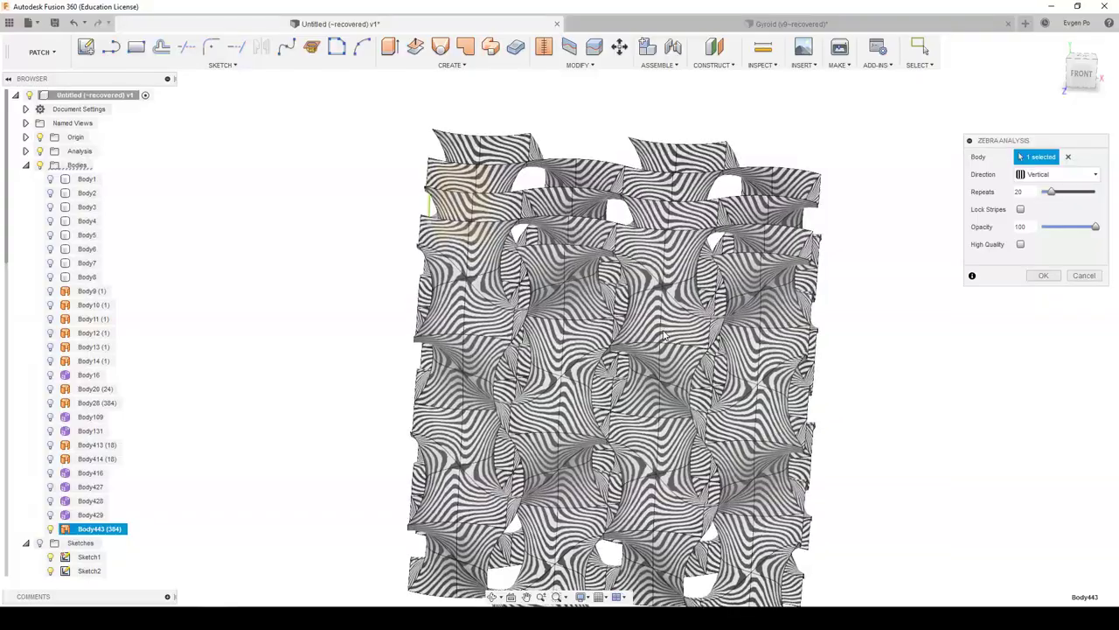
scroll(663, 335, "down", 3)
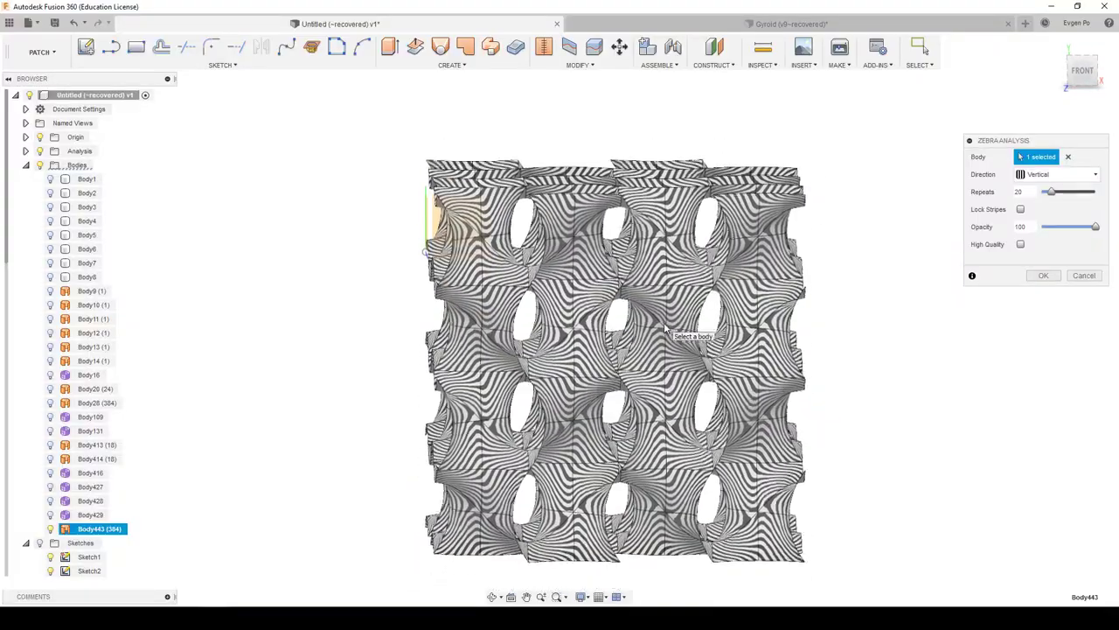
scroll(664, 331, "up", 3)
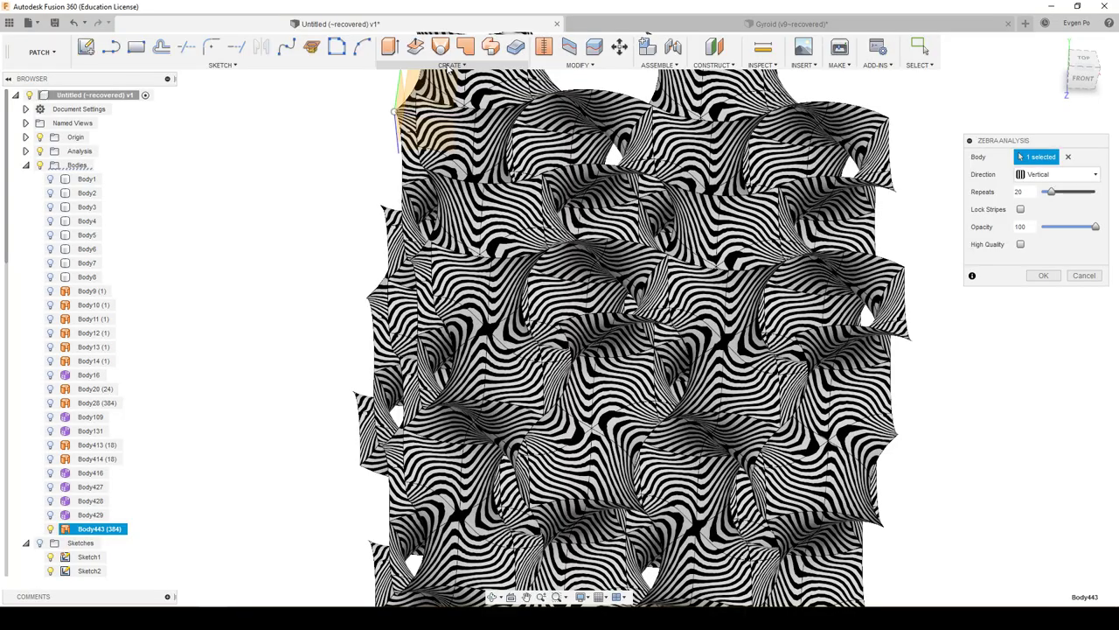
scroll(622, 247, "down", 2)
mouse_move(621, 247)
middle_mouse_down("shift")
mouse_move(616, 227)
mouse_move(626, 226)
middle_mouse_up("shift")
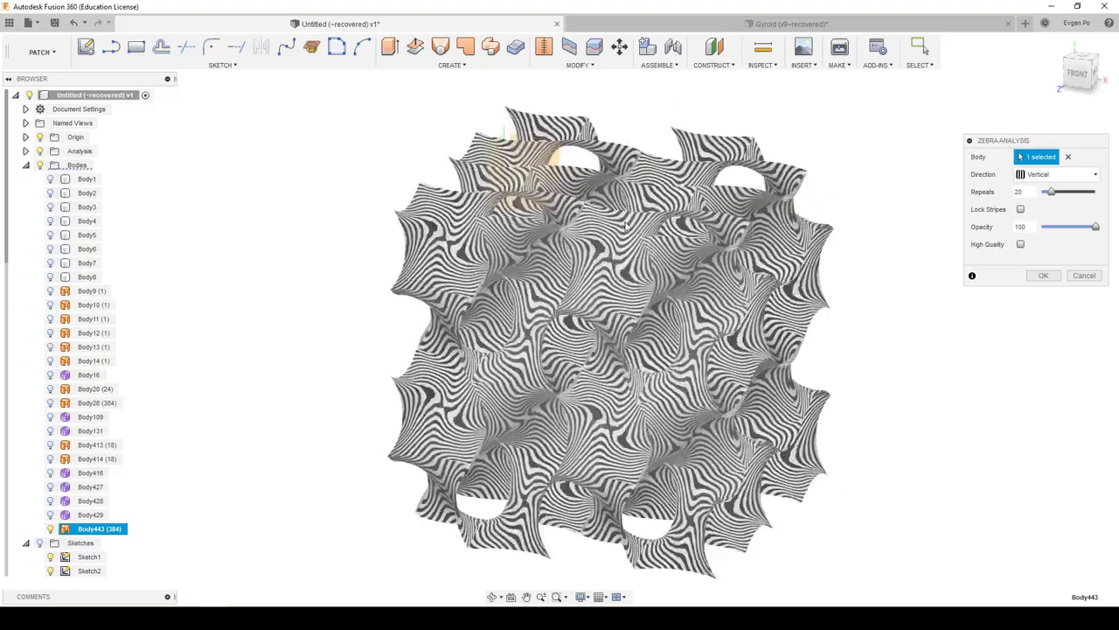
middle_click_drag(626, 226, 664, 236, "shift")
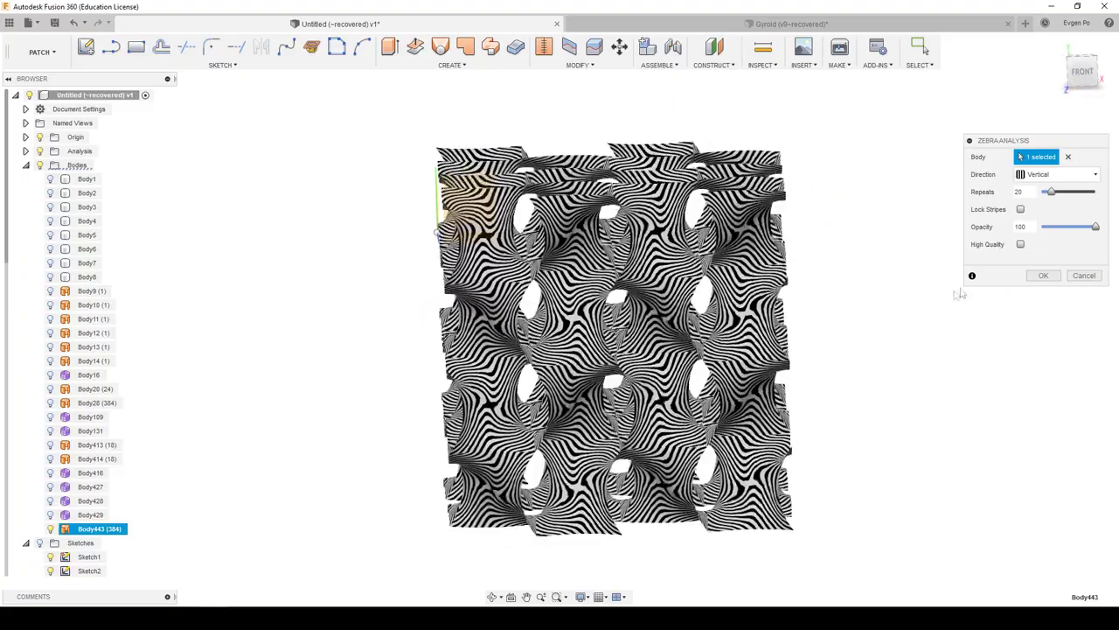
scroll(959, 294, "up", 3)
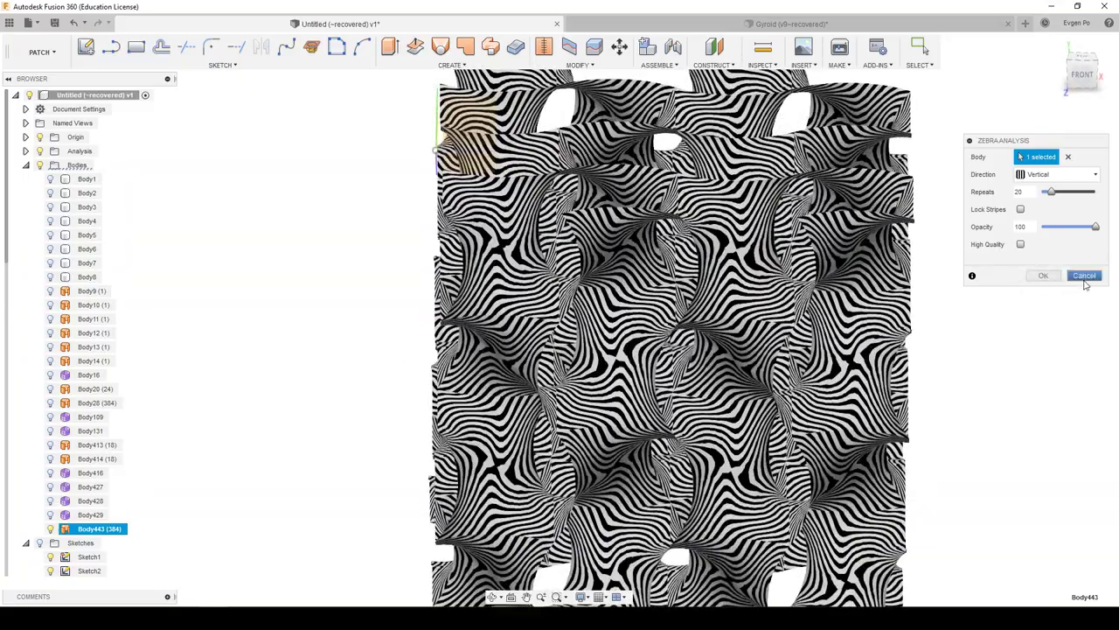
left_click(1084, 275)
scroll(974, 295, "down", 3)
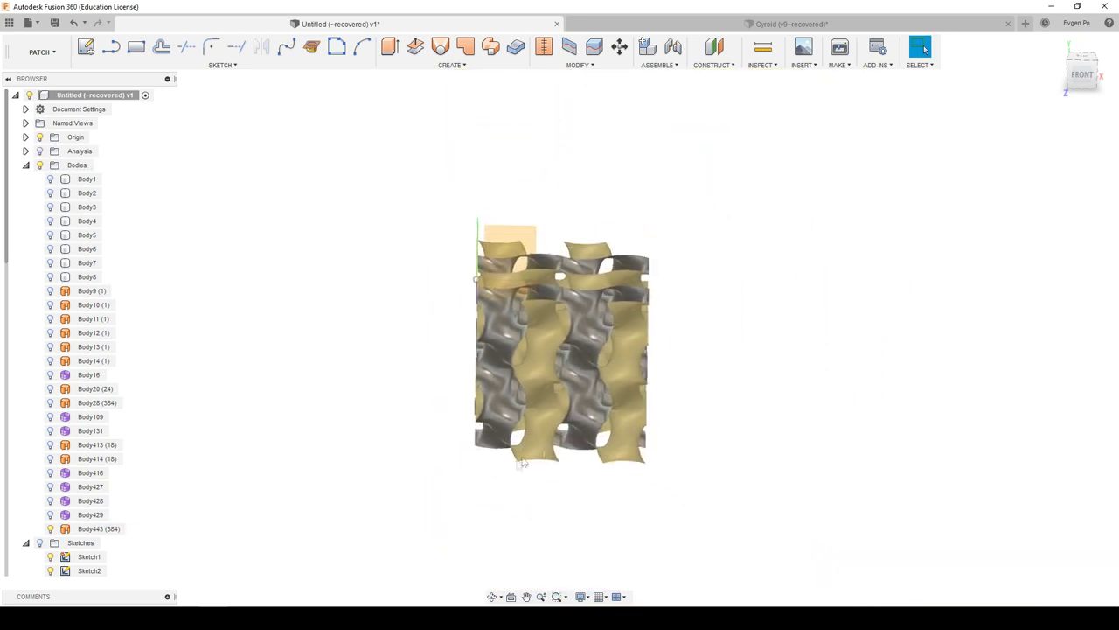
Step: In the Sculpt workspace, convert all 384 faces of Body443 into T-spline bodies
left_click(42, 52)
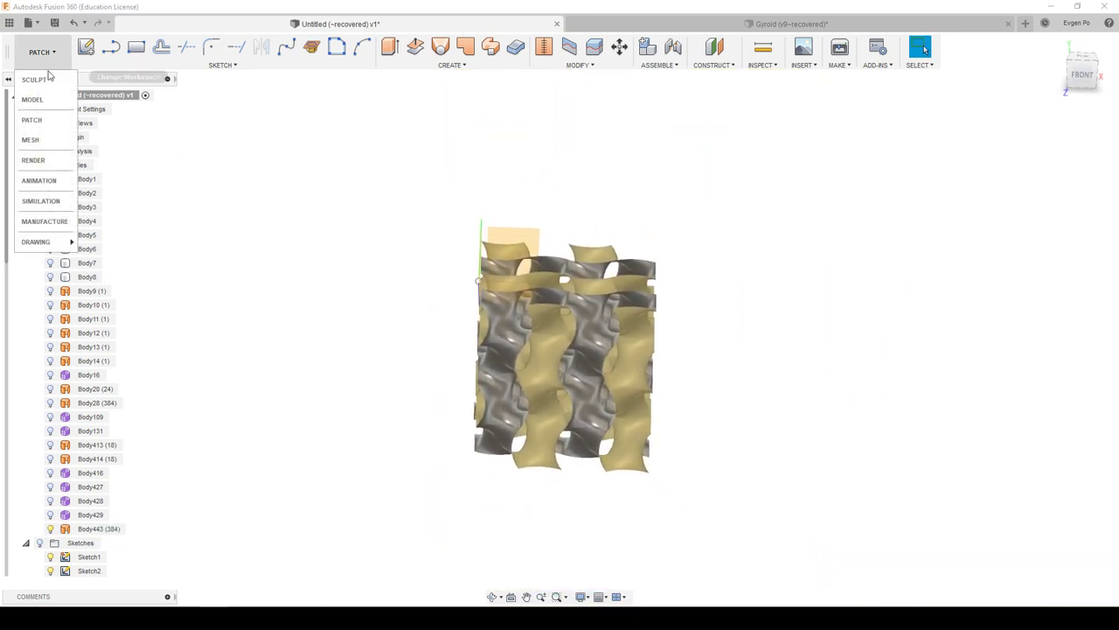
left_click(48, 79)
left_click(407, 65)
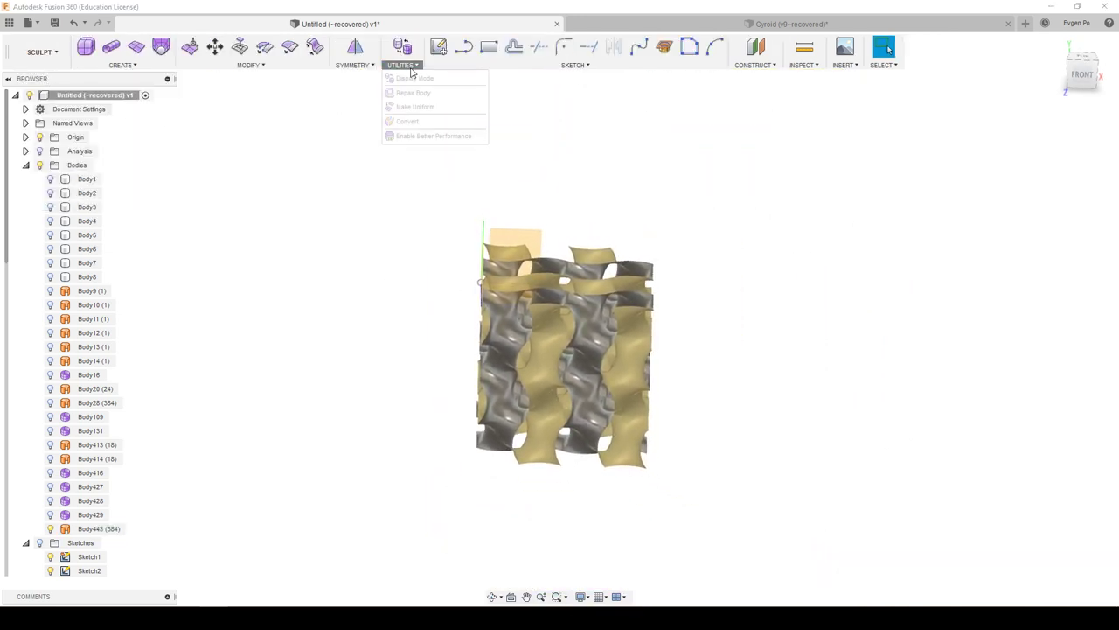
left_click(404, 127)
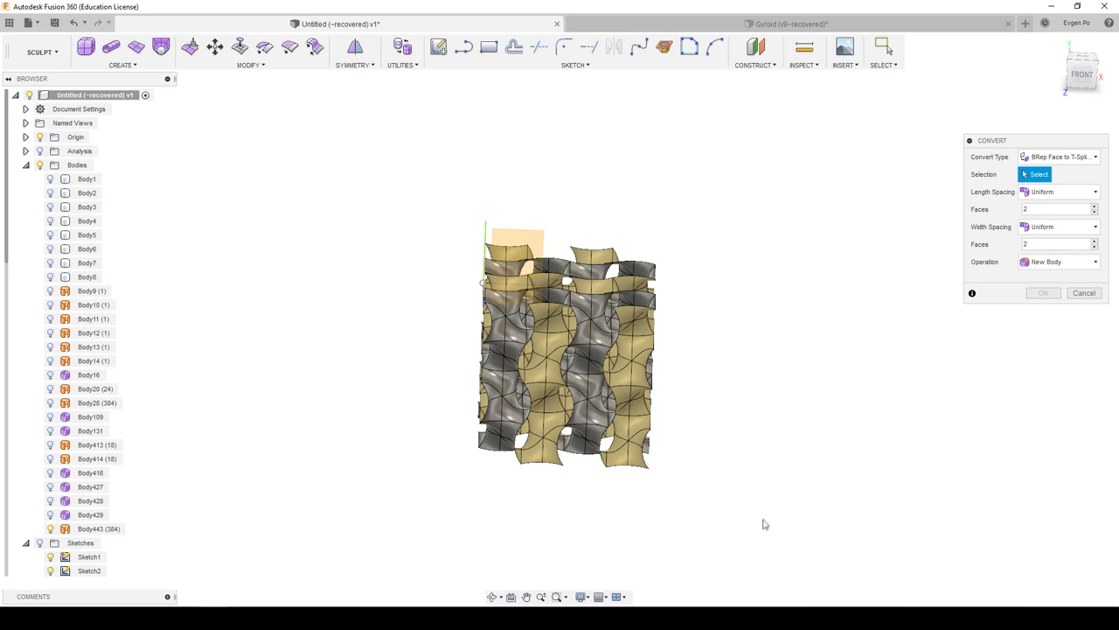
left_click_drag(678, 493, 402, 215)
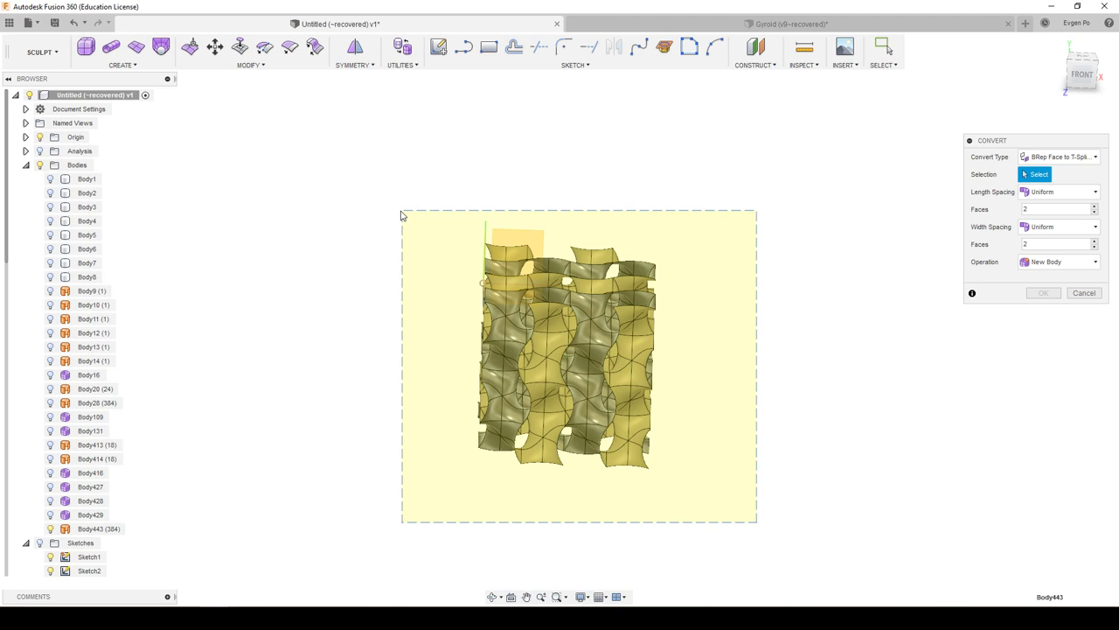
left_click_drag(401, 215, 401, 215)
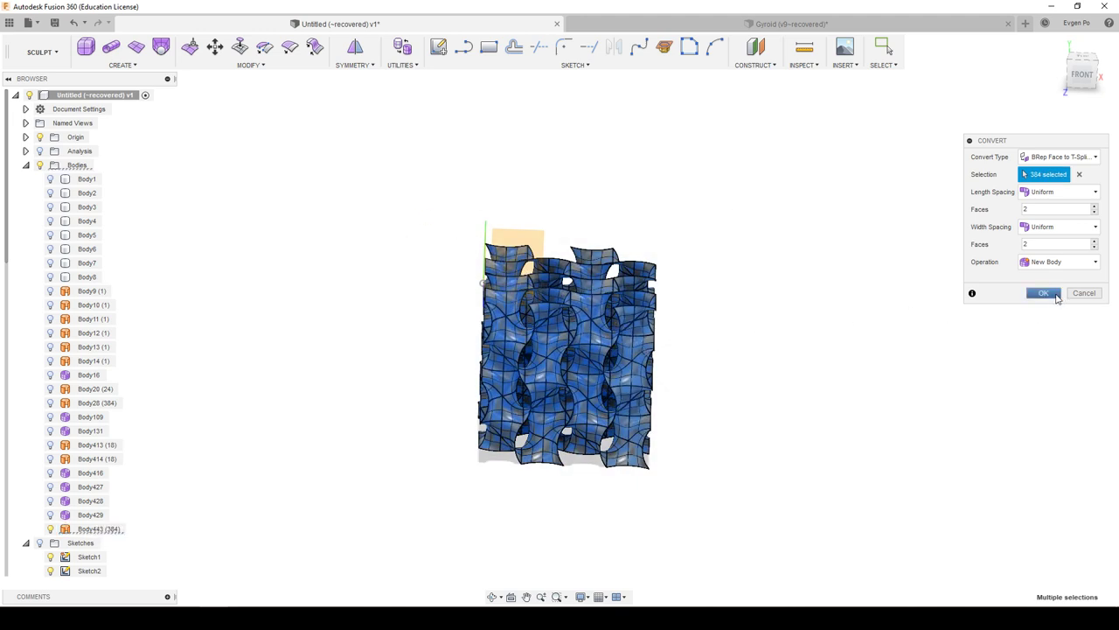
left_click(1044, 294)
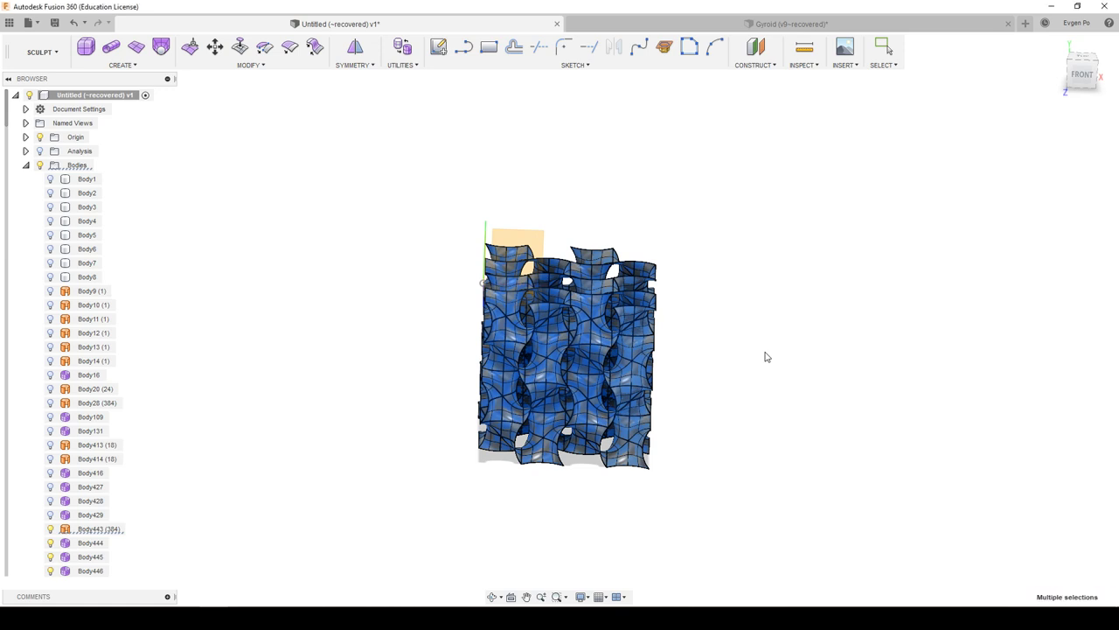
key("Escape")
Step: Hide Body443 and orbit to view the new T-spline tiles from above
left_click(97, 528)
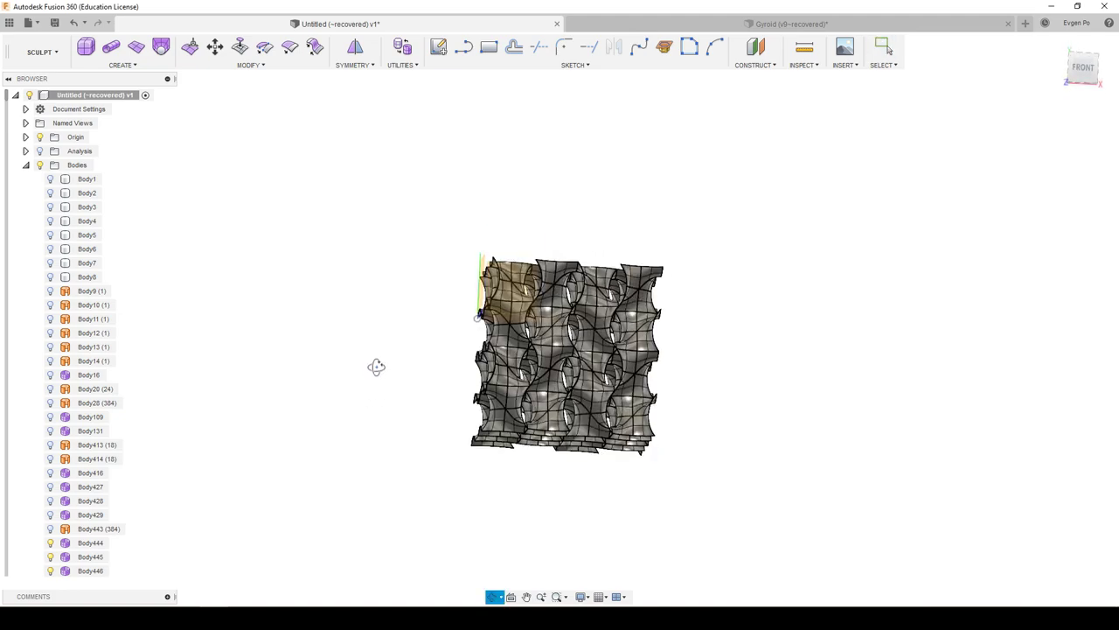
scroll(376, 376, "up", 5)
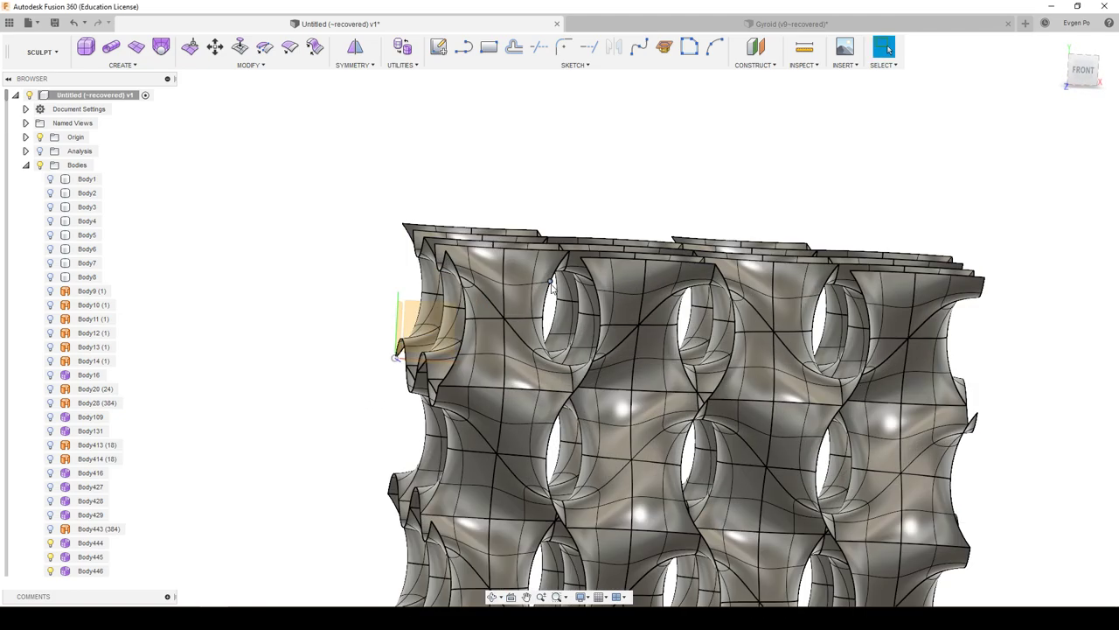
mouse_move(550, 282)
middle_mouse_down("shift")
mouse_move(483, 264)
mouse_move(362, 313)
middle_mouse_up("shift")
scroll(69, 369, "down", 10)
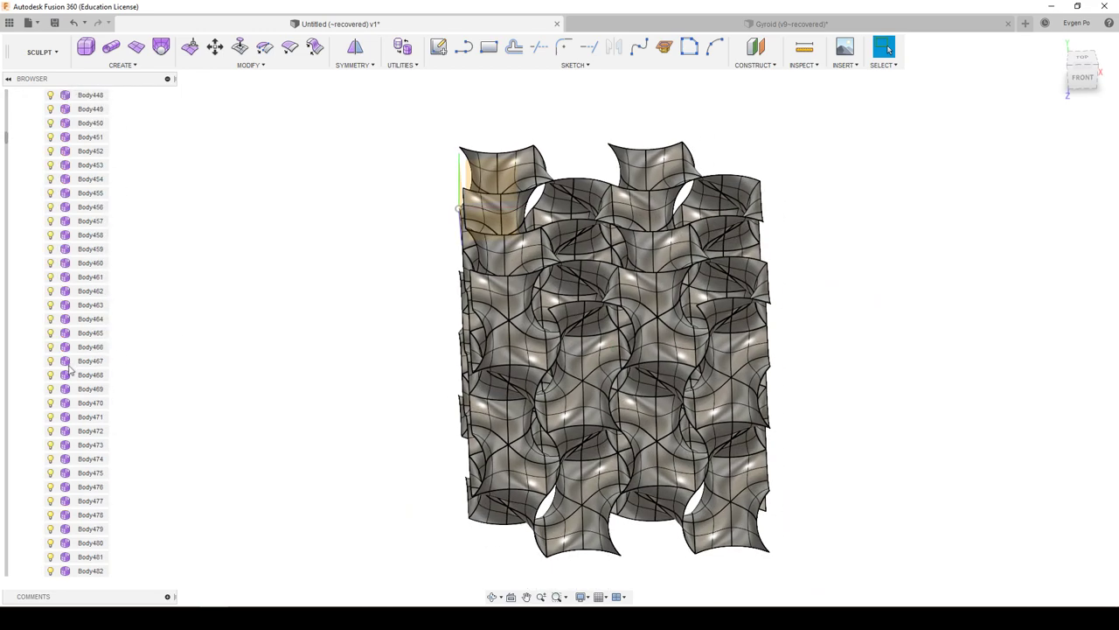
scroll(62, 362, "down", 10)
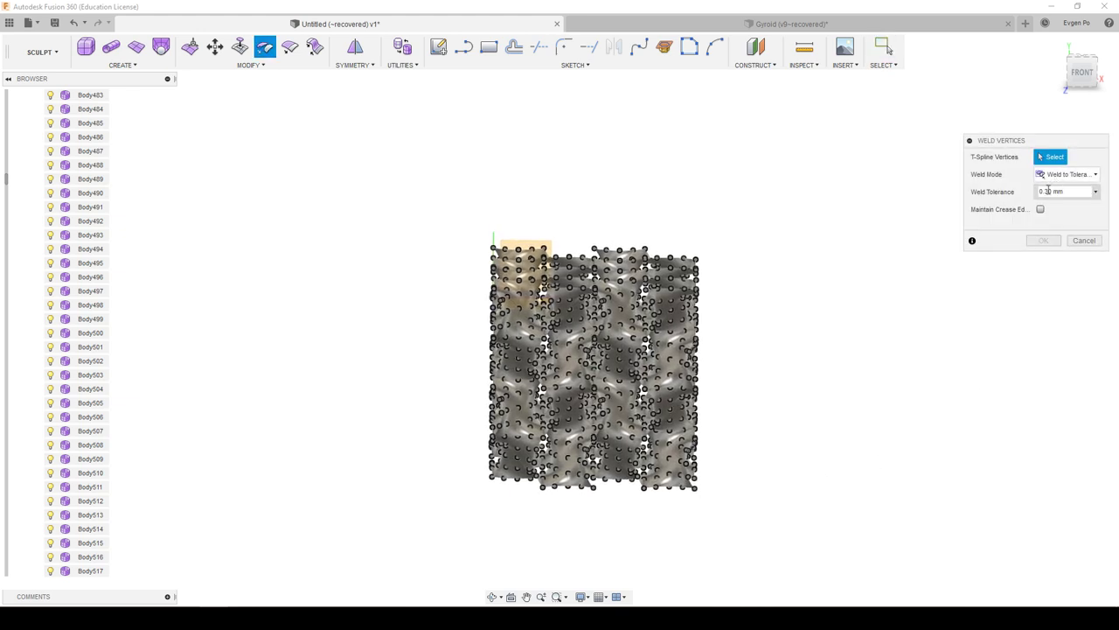
Step: Attempt a 0.30 mm weld of all tile vertices with Maintain Crease Edges on
key("Return")
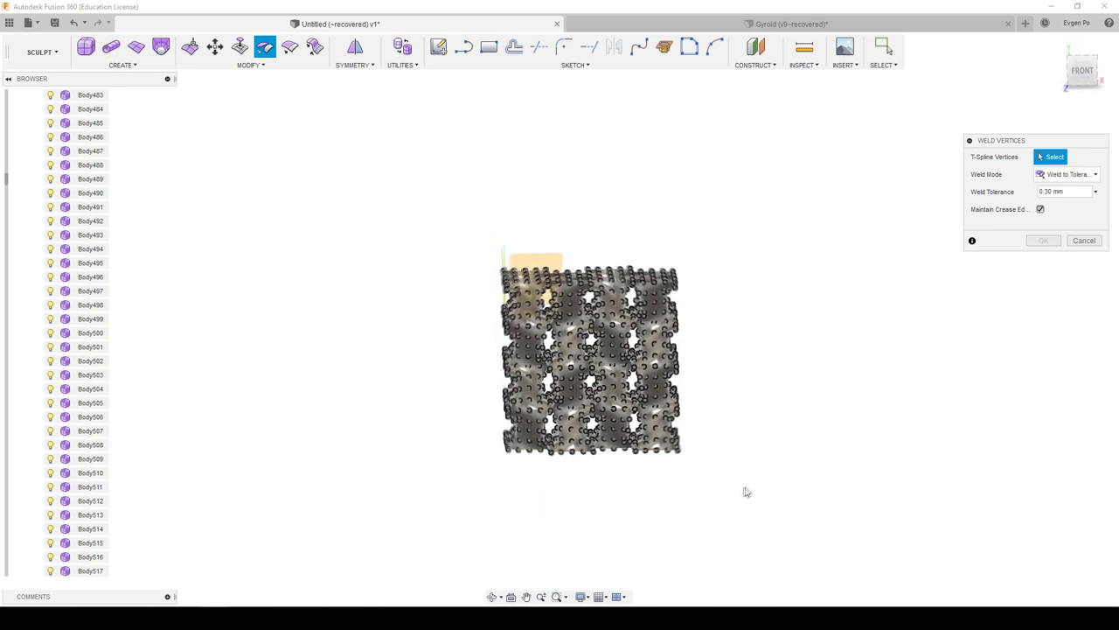
left_click_drag(764, 482, 476, 221)
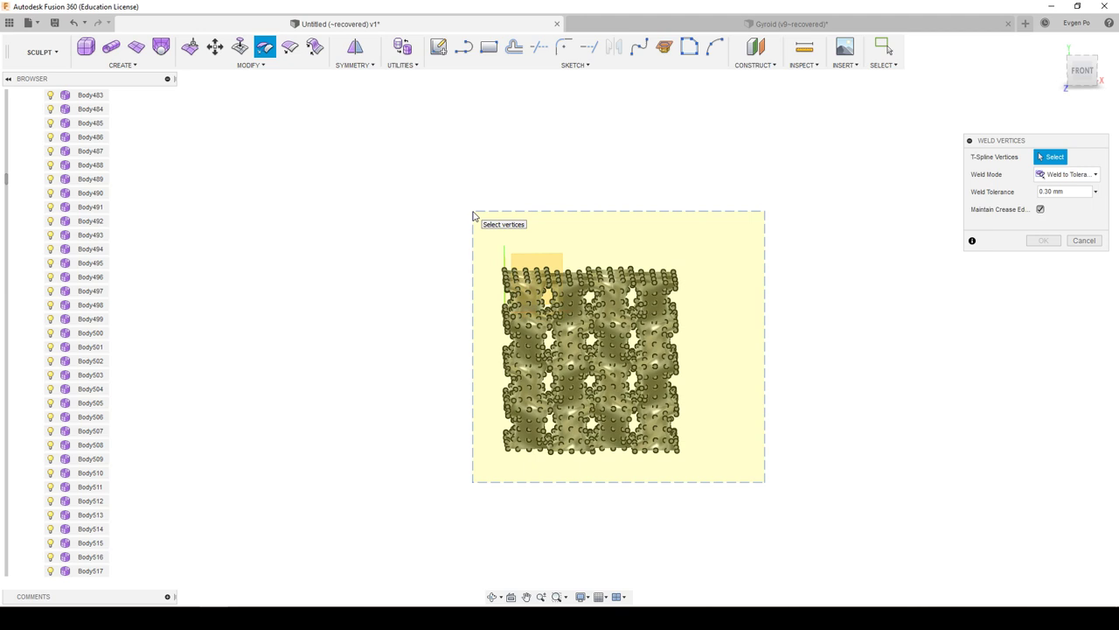
left_click_drag(473, 215, 475, 212)
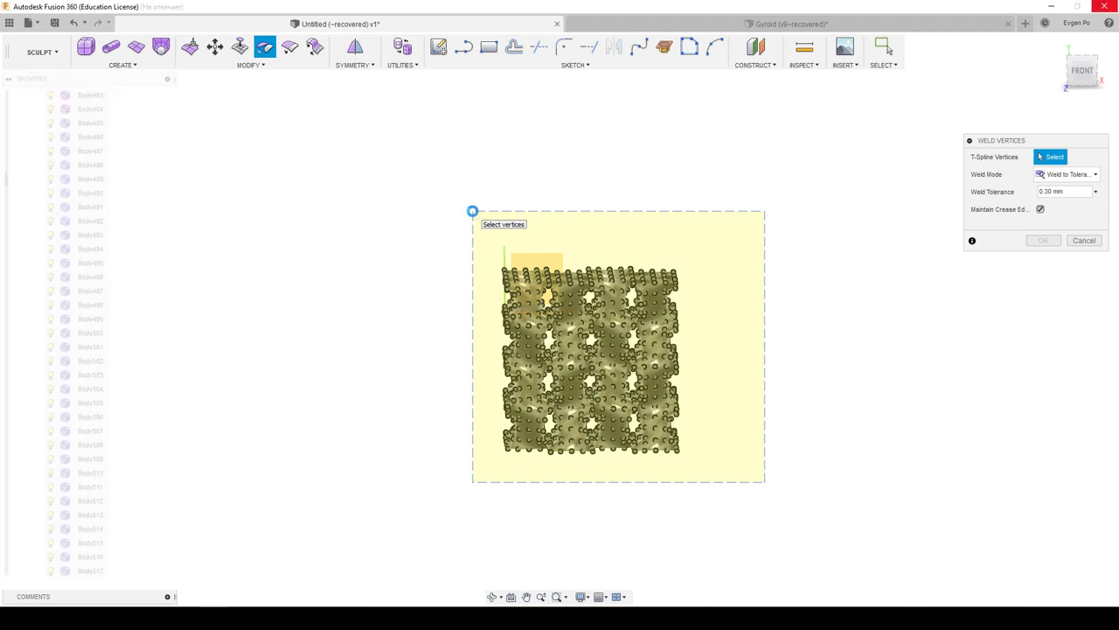
key("Return")
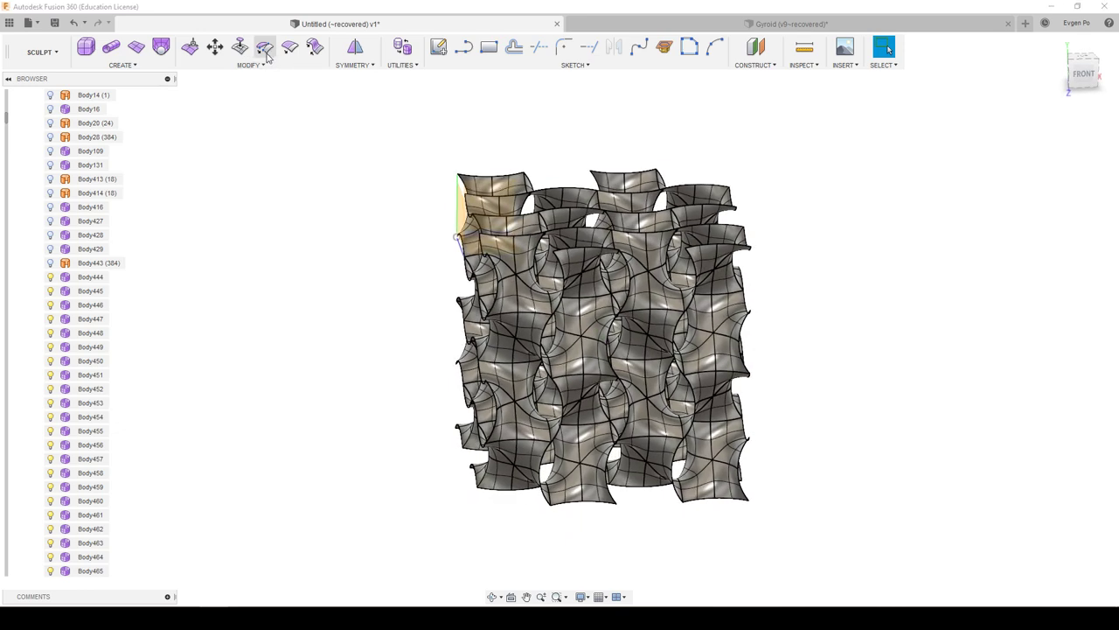
Step: Weld all tile vertices at 0.10 mm without crease edges, merging them into Body495
left_click(267, 54)
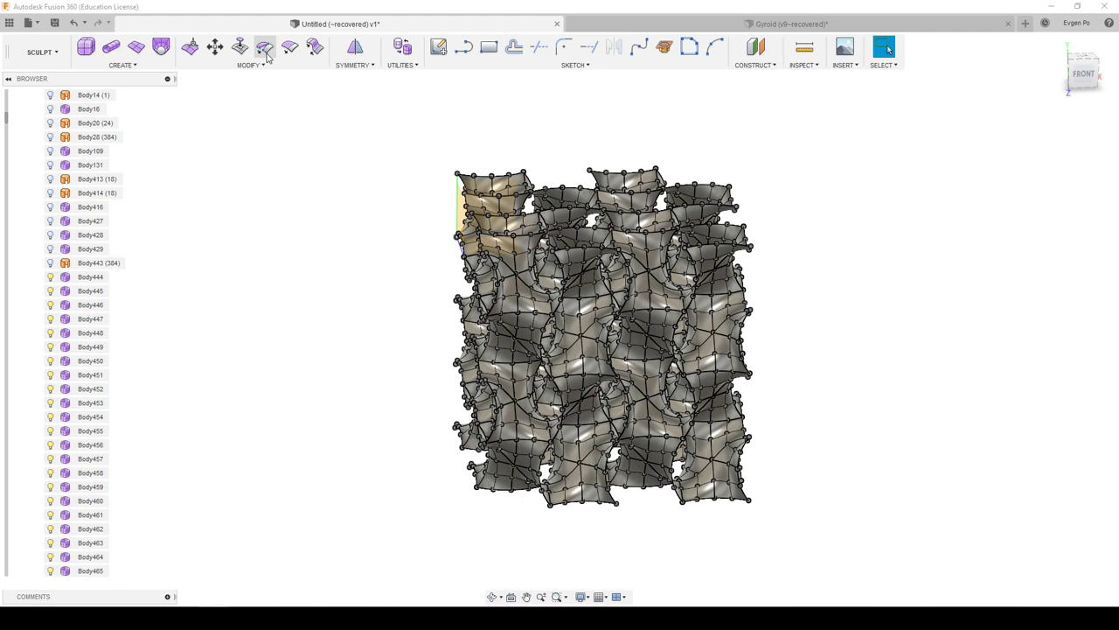
left_click(267, 54)
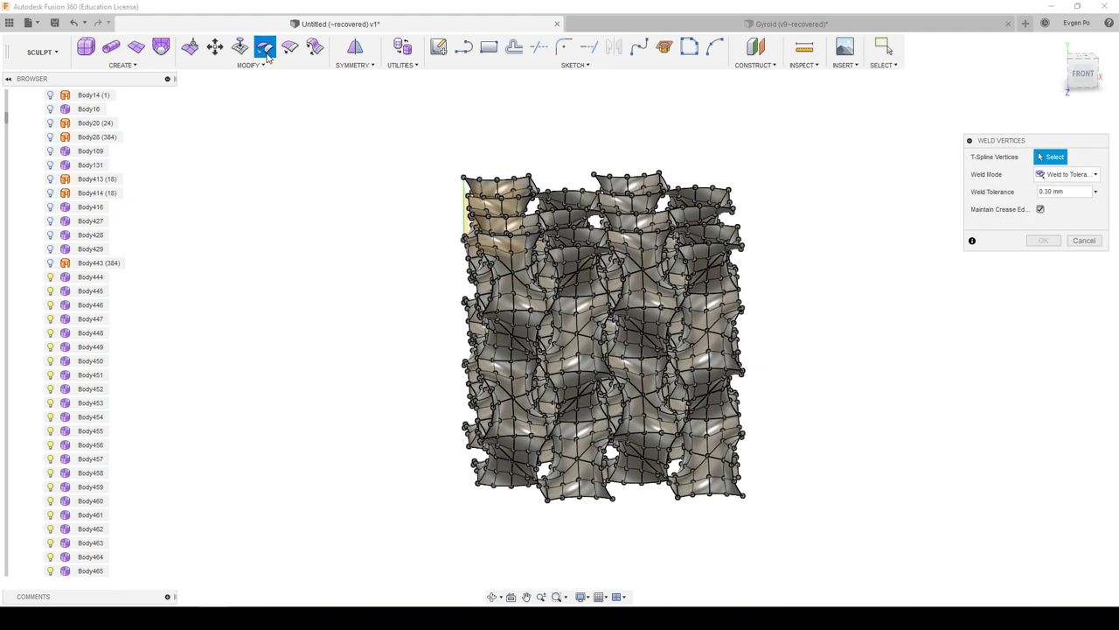
left_click(1040, 209)
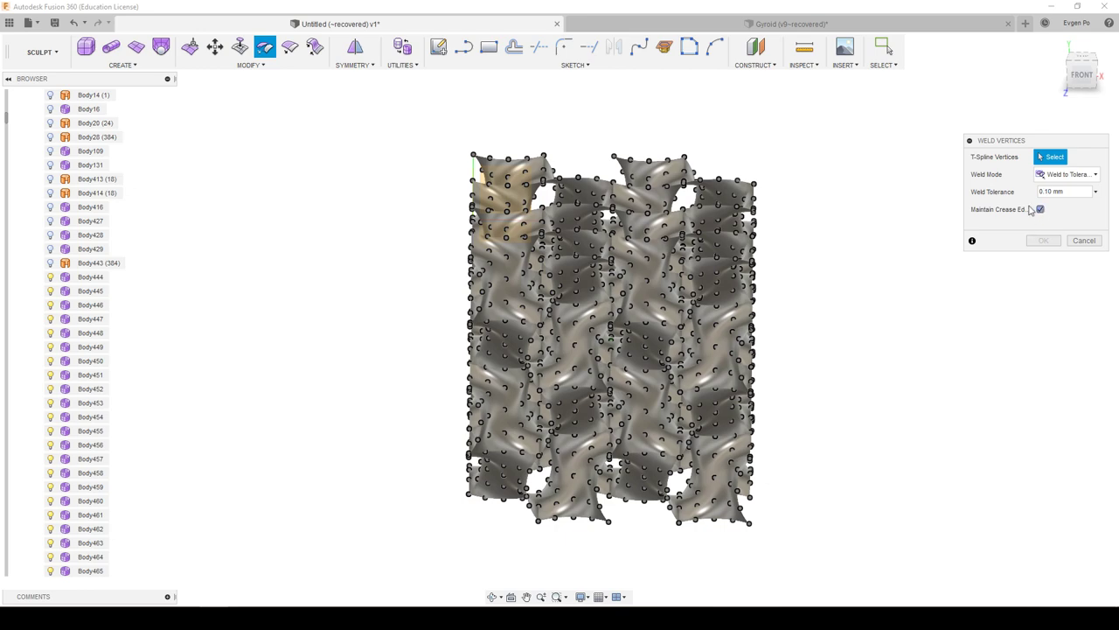
left_click(1034, 210)
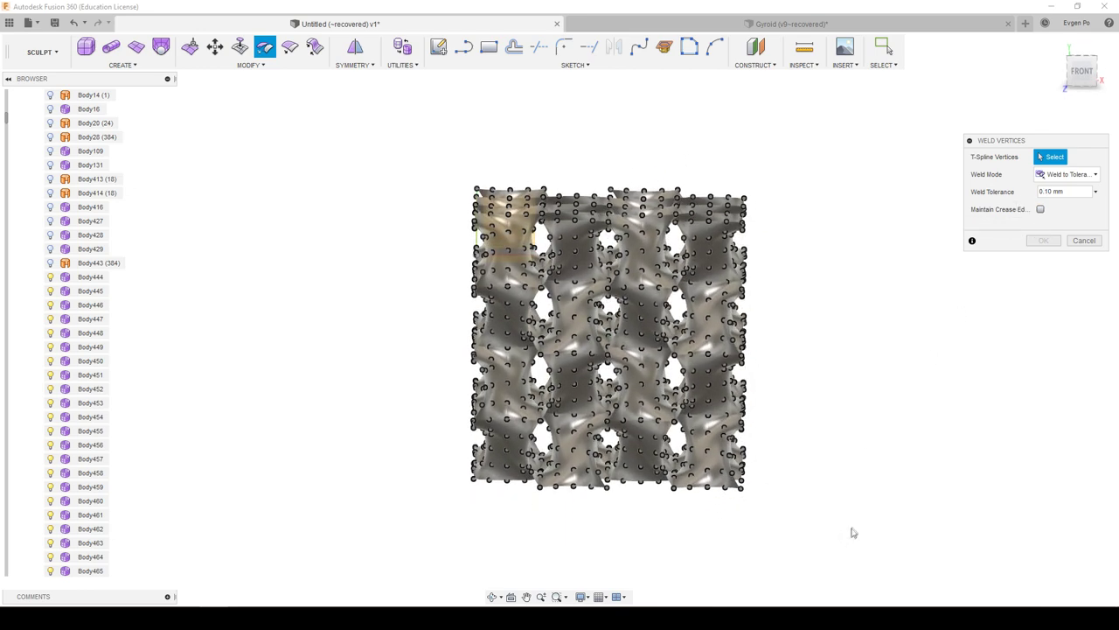
left_click_drag(778, 490, 422, 138)
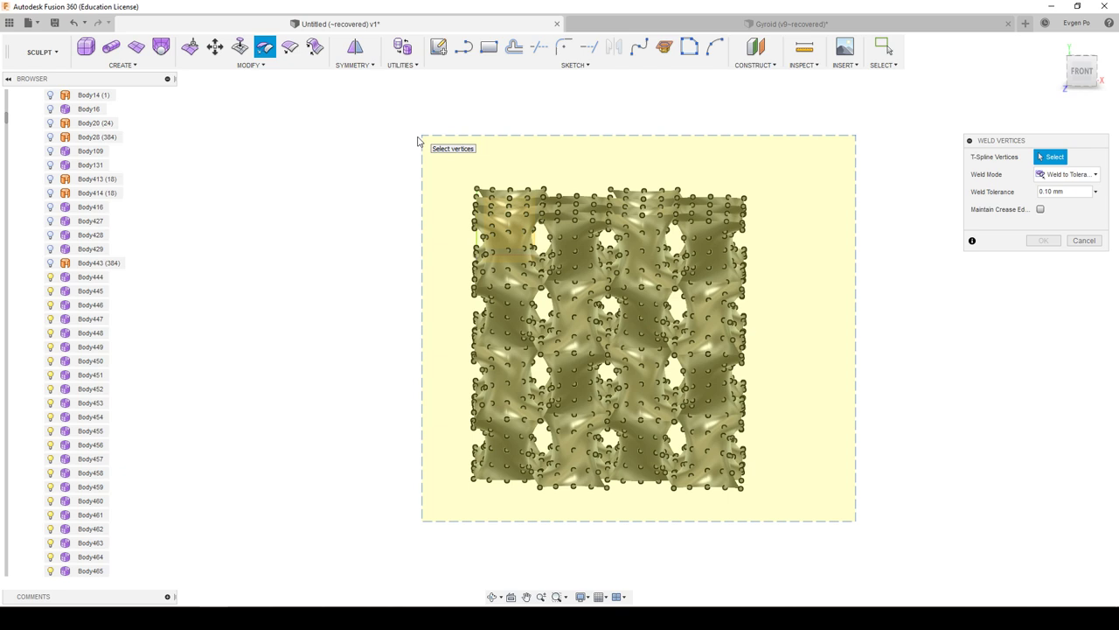
left_click_drag(418, 140, 404, 186)
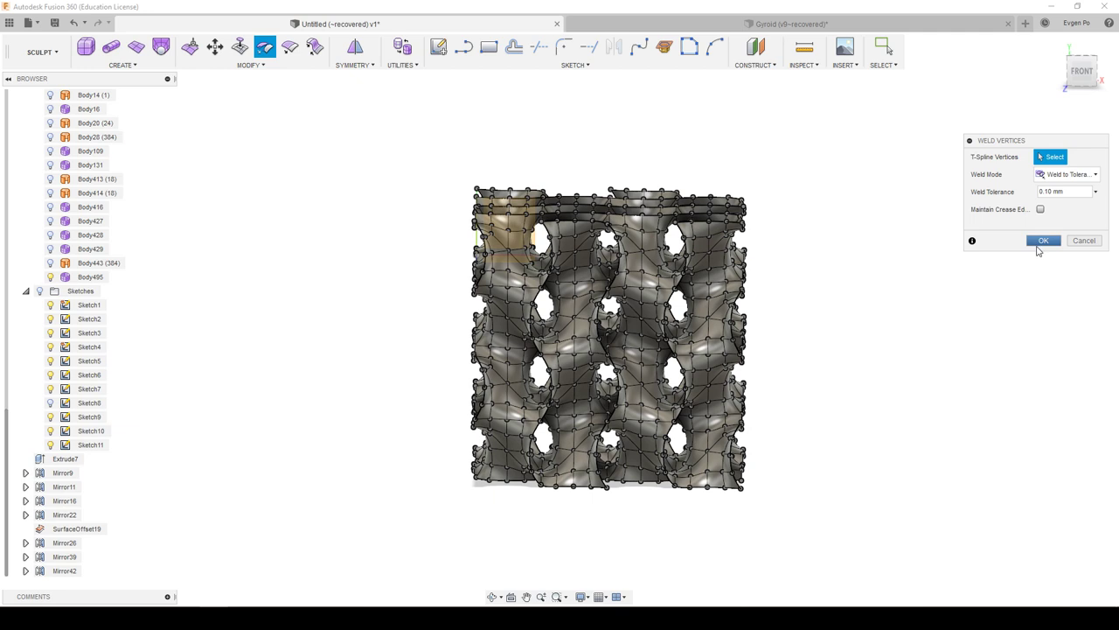
left_click(1043, 241)
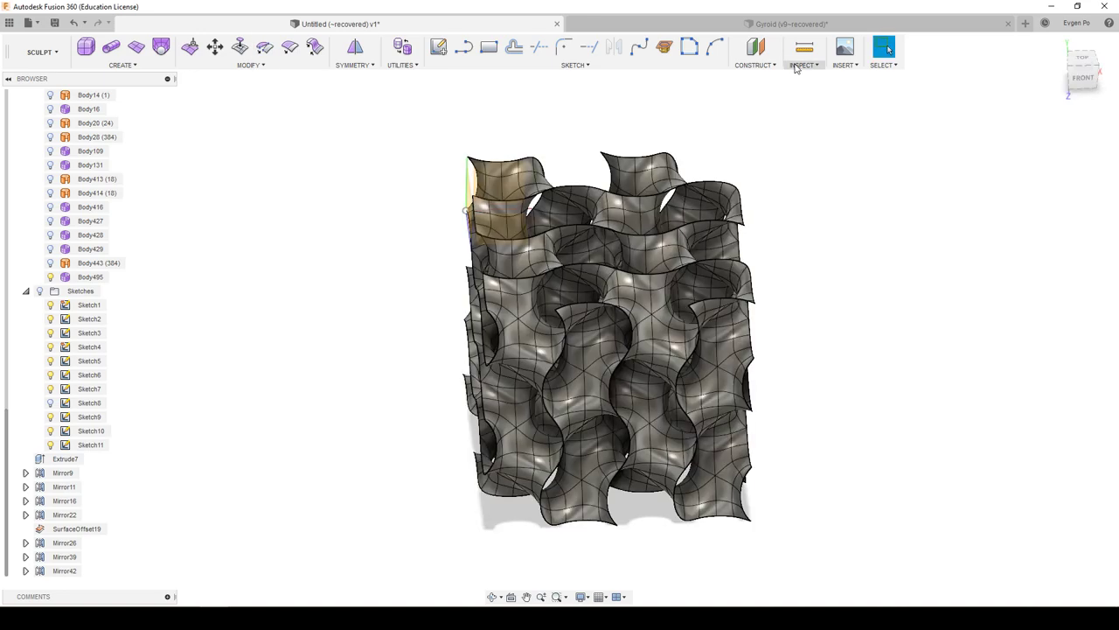
Step: Examine zebra stripes on the welded Body495 from front and oblique views
left_click(801, 64)
left_click(815, 119)
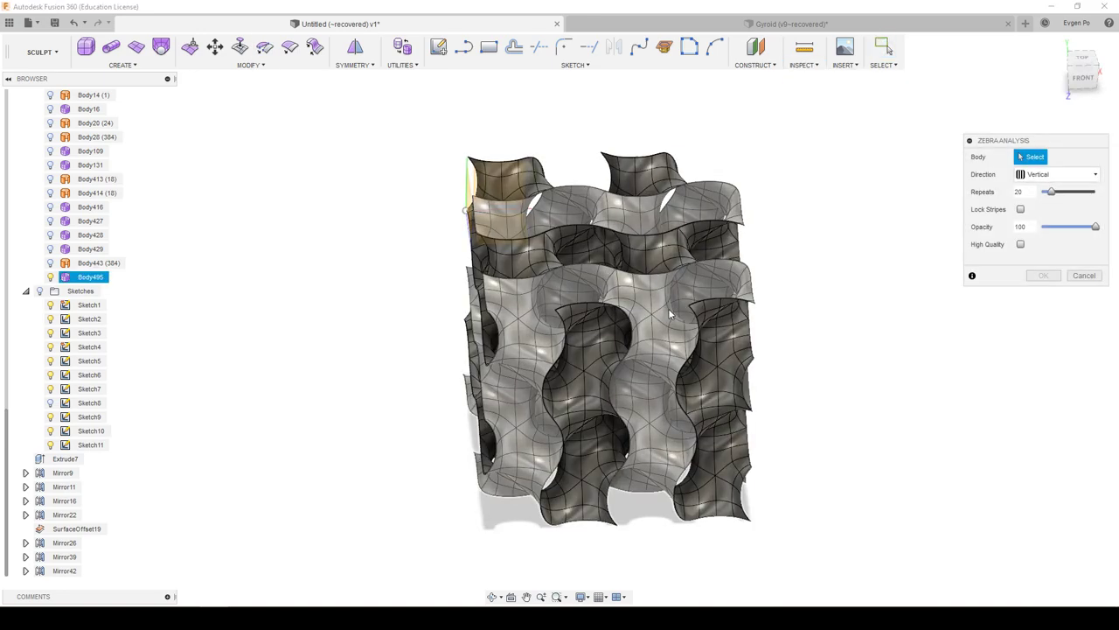
scroll(666, 316, "up", 5)
scroll(655, 320, "up", 2)
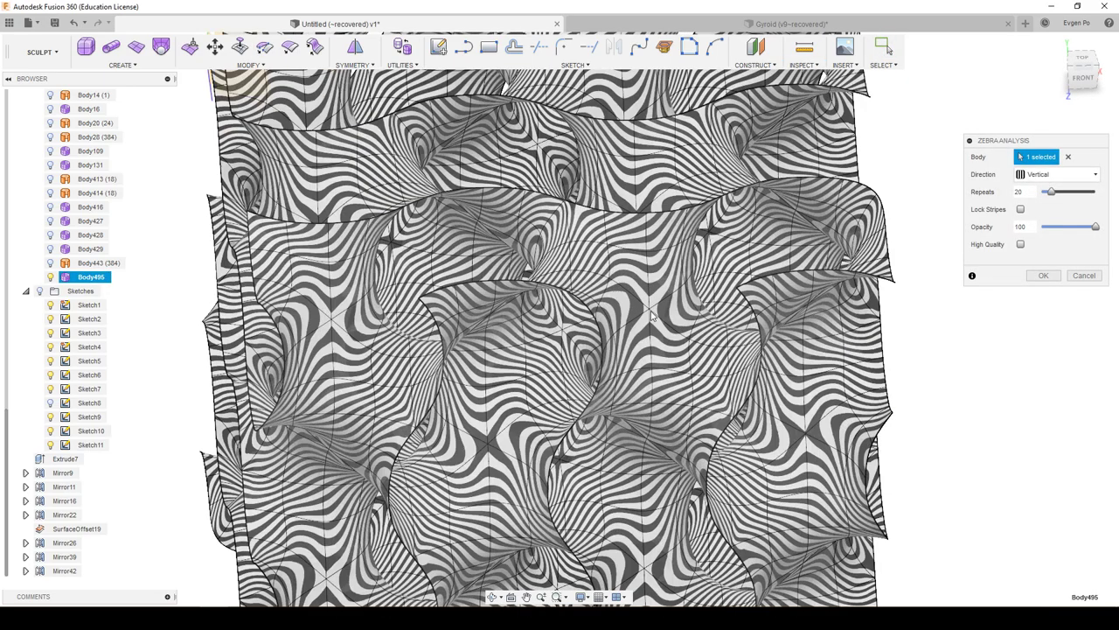
scroll(1064, 439, "down", 2)
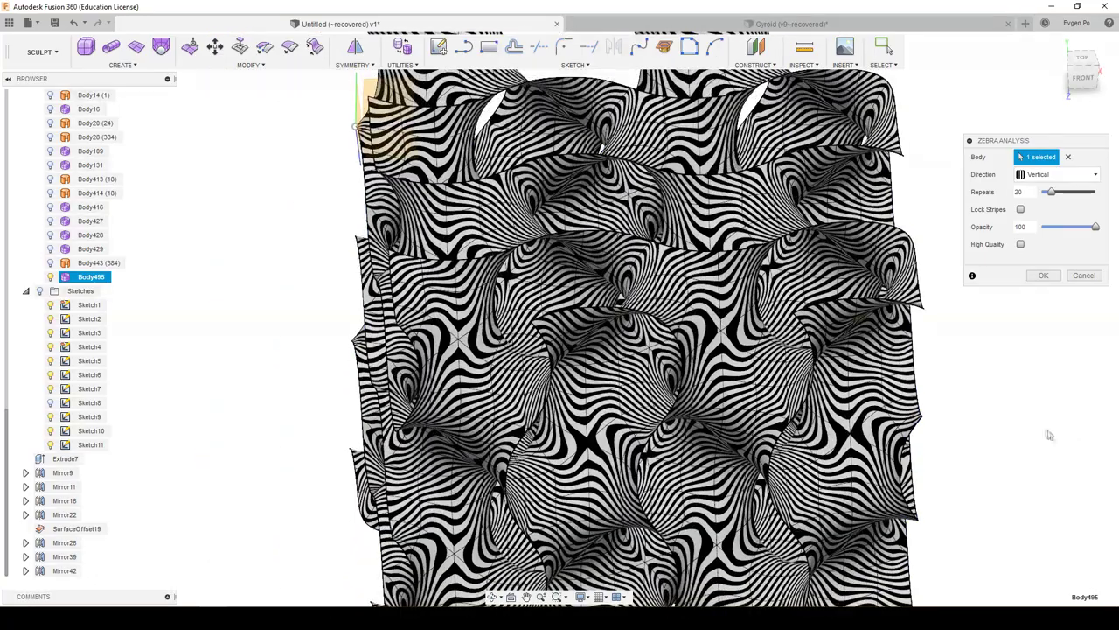
scroll(1012, 426, "down", 2)
mouse_move(1002, 417)
middle_mouse_down("shift")
mouse_move(1002, 365)
mouse_move(1014, 347)
mouse_move(983, 389)
middle_mouse_up("shift")
scroll(1004, 389, "up", 2)
mouse_move(717, 223)
middle_mouse_down("shift")
mouse_move(750, 236)
mouse_move(787, 112)
mouse_move(761, 87)
mouse_move(787, 31)
mouse_move(774, 94)
mouse_move(734, 118)
mouse_move(726, 161)
mouse_move(639, 288)
middle_mouse_up("shift")
mouse_move(966, 341)
middle_mouse_down("shift")
mouse_move(982, 312)
mouse_move(971, 393)
mouse_move(999, 368)
mouse_move(1004, 377)
middle_mouse_up("shift")
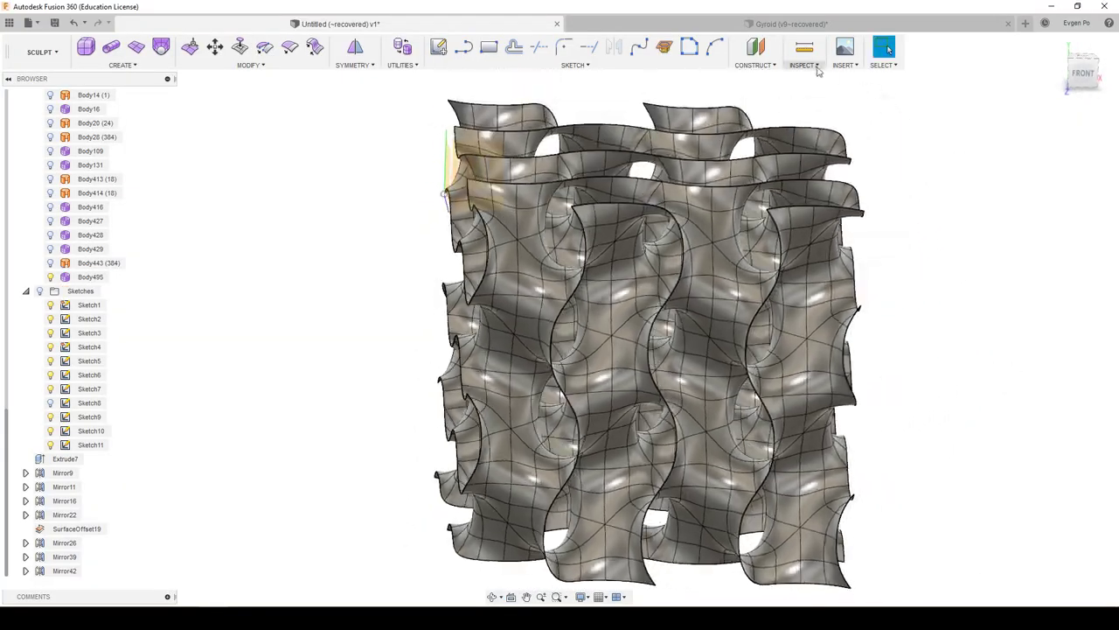
left_click(805, 64)
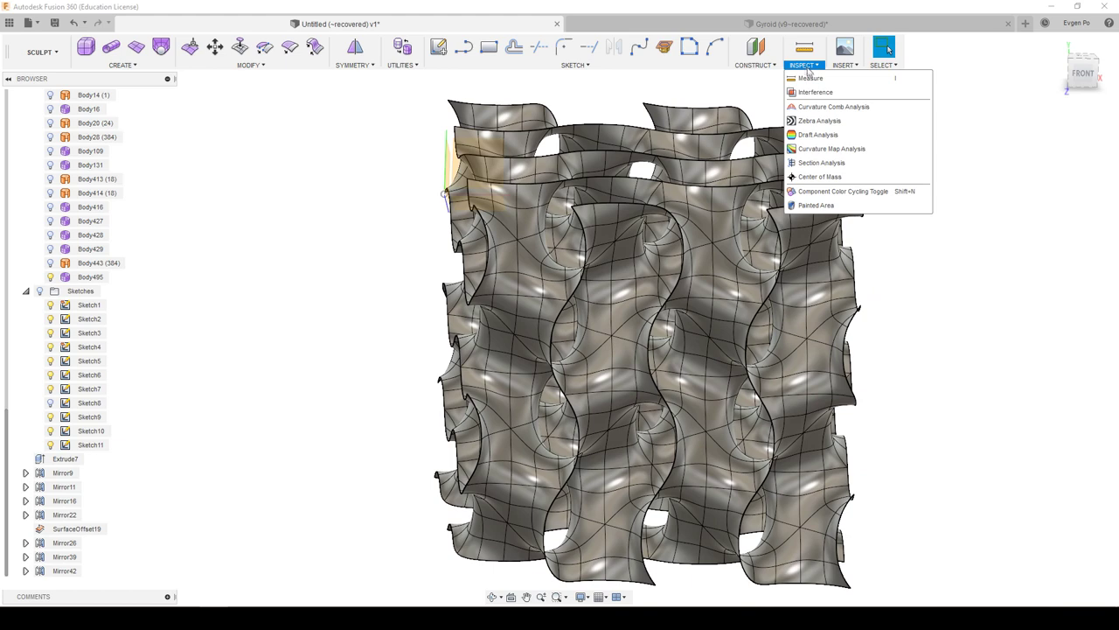
Step: Check Body495 with a curvature map, then bring up the Modify command list
left_click(832, 148)
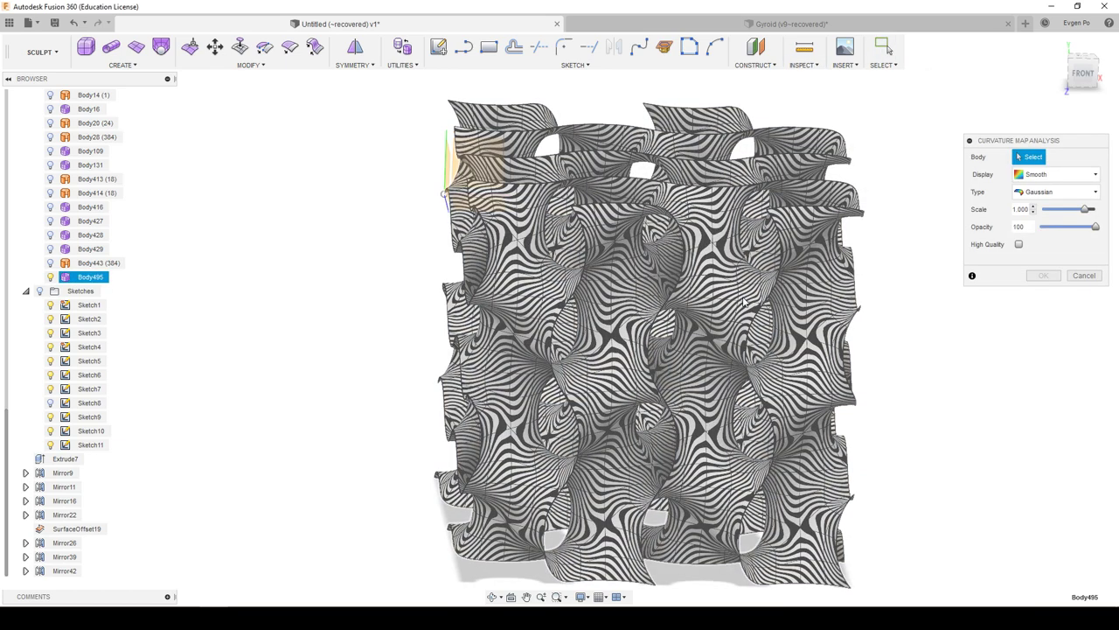
left_click(743, 299)
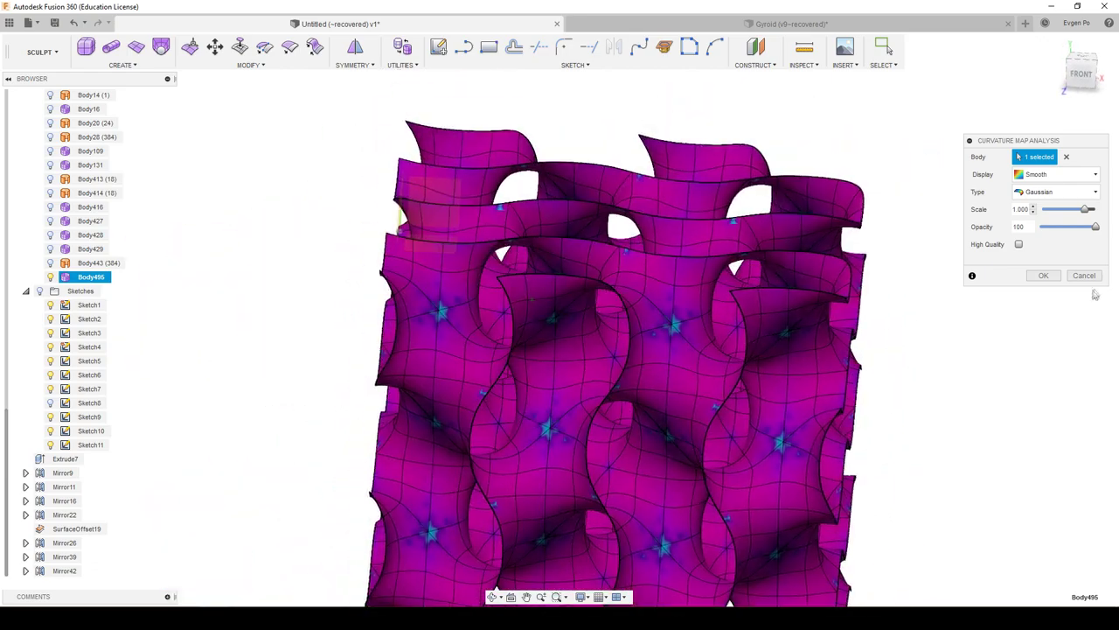
left_click(1088, 279)
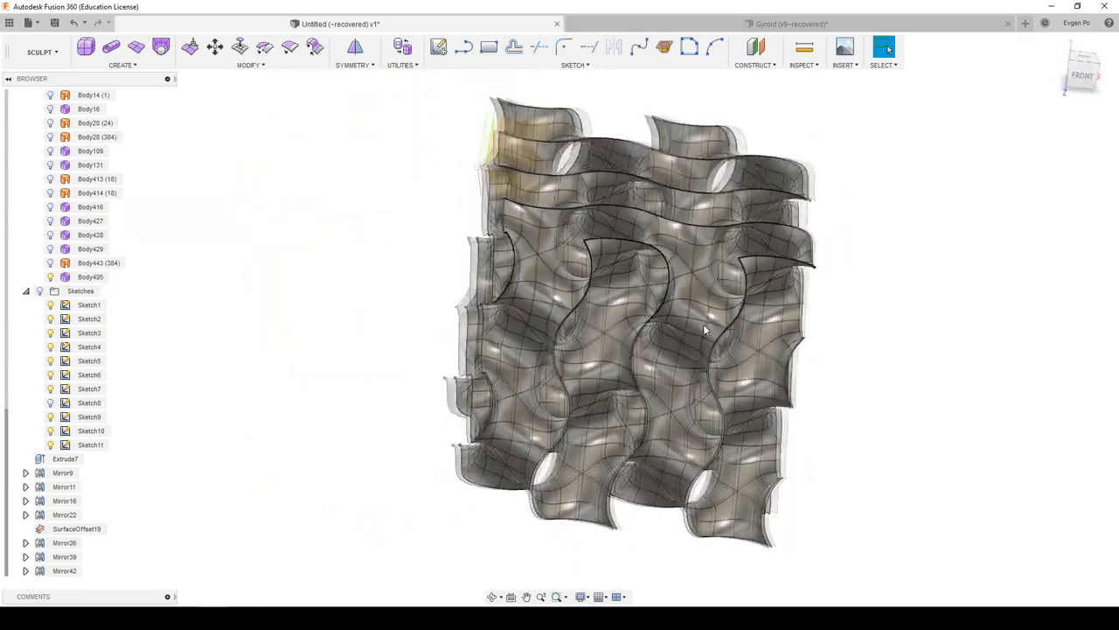
left_click(265, 68)
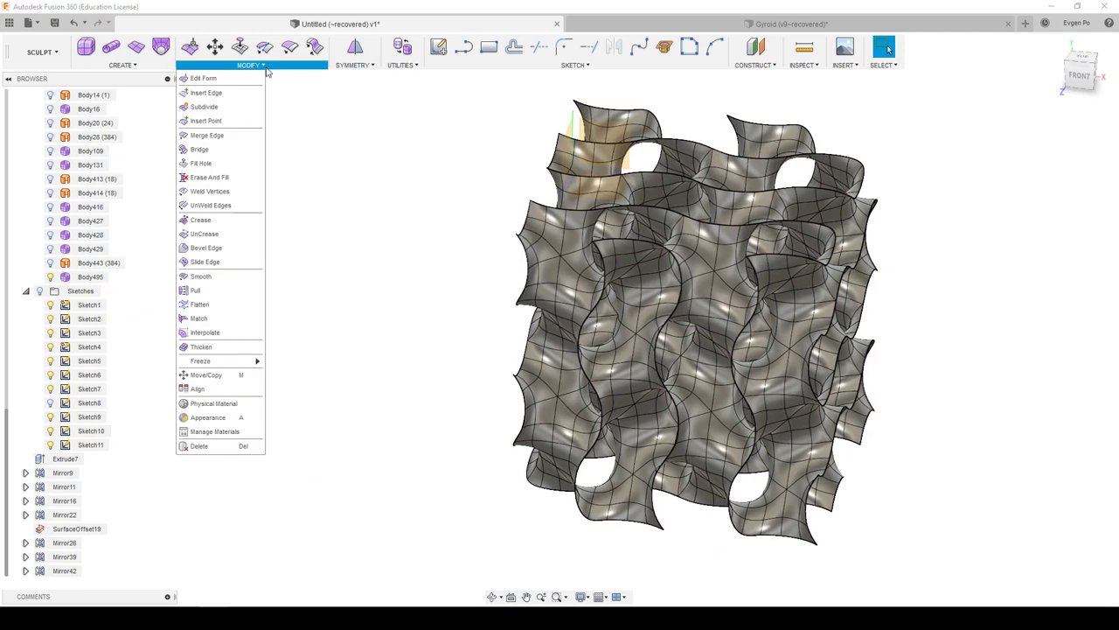
Step: Interpolate Body495 toward its surface points
left_click(206, 332)
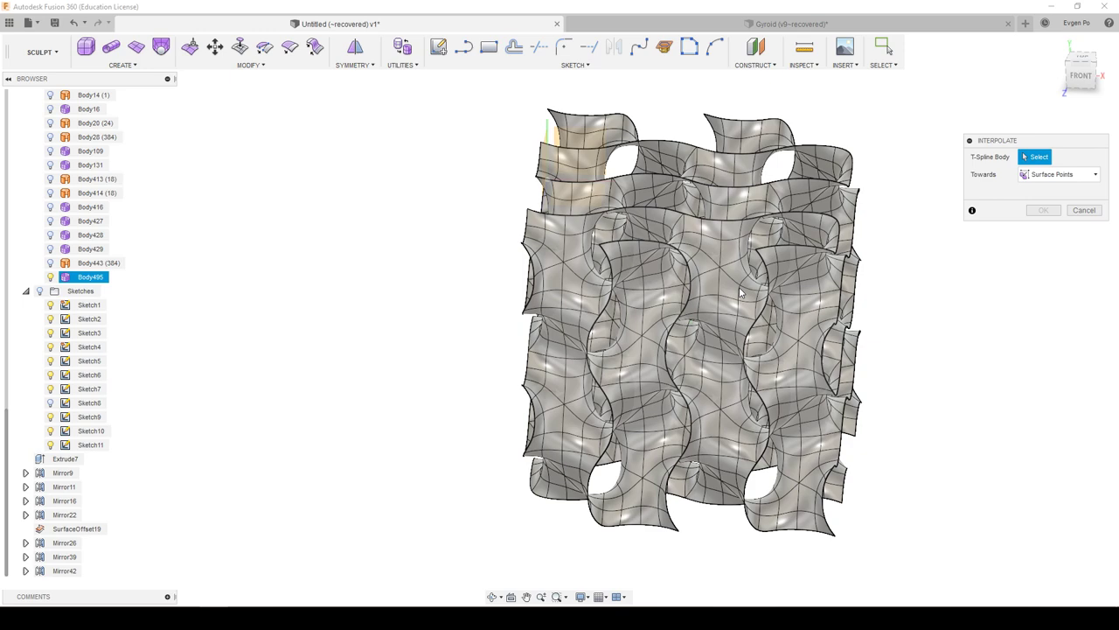
left_click(742, 297)
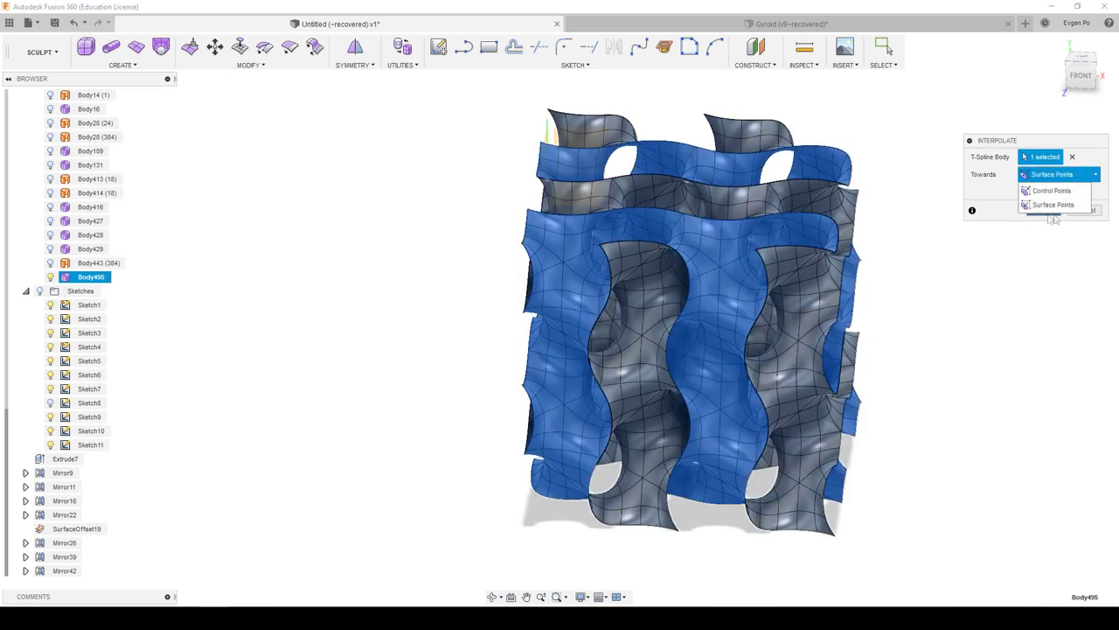
left_click(1037, 211)
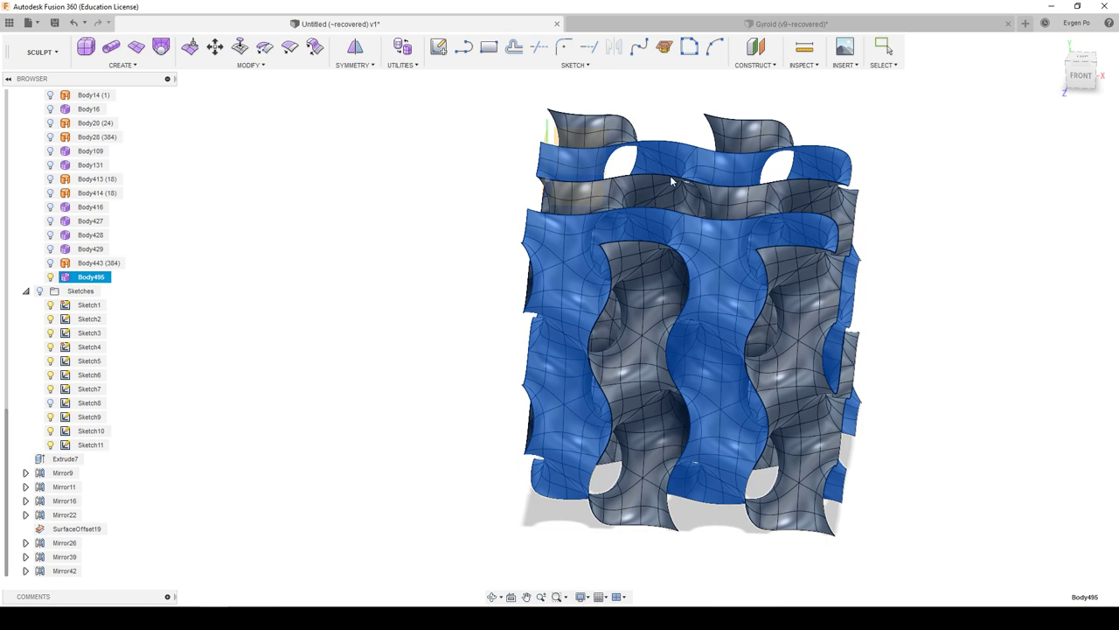
left_click(754, 65)
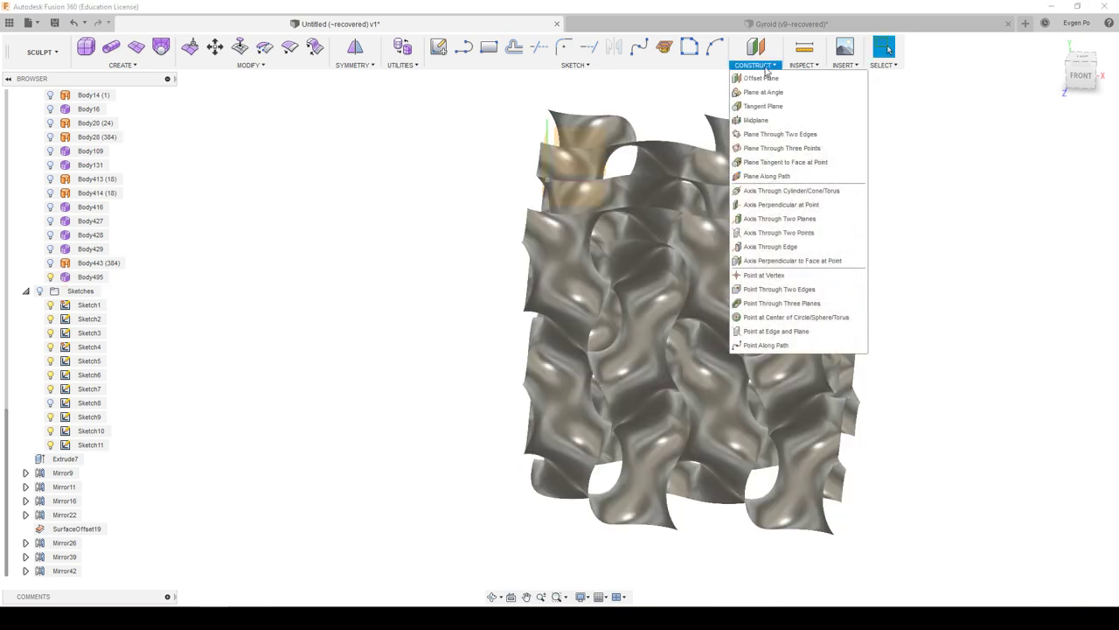
Step: Preview zebra stripes on the interpolated Body495, then close the analysis
left_click(800, 66)
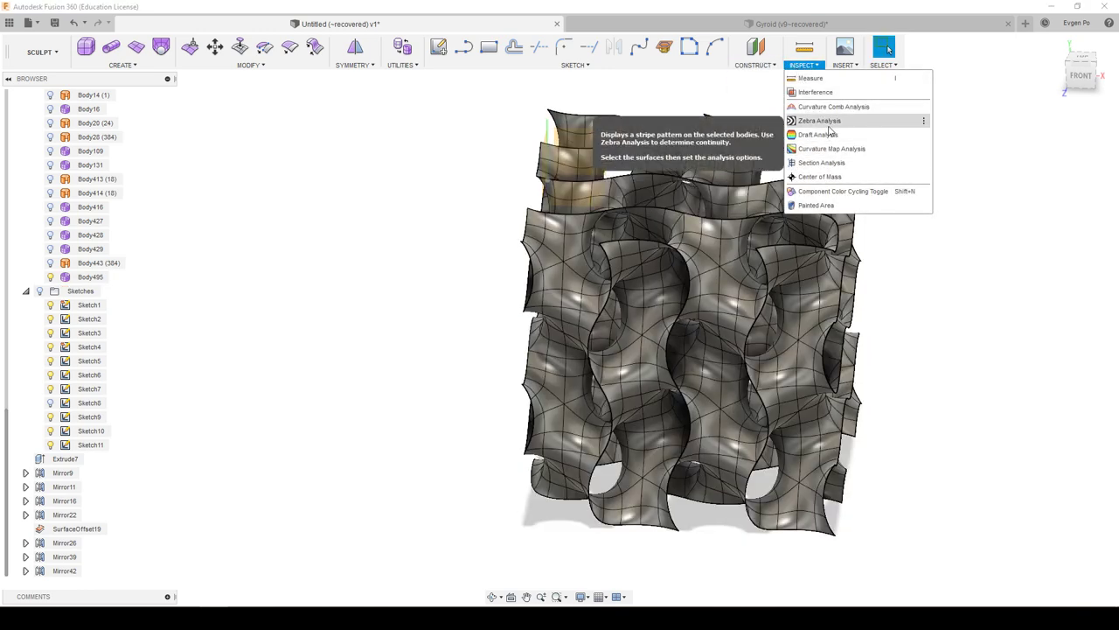
left_click(828, 126)
scroll(781, 295, "up", 1)
scroll(781, 296, "up", 3)
scroll(781, 296, "down", 2)
scroll(781, 296, "down", 3)
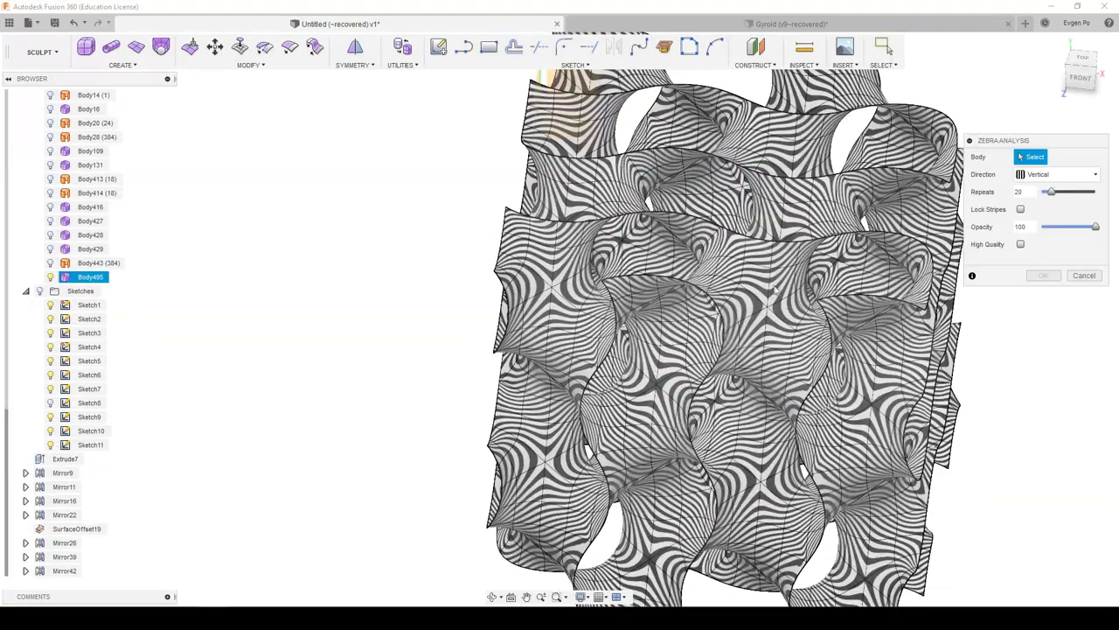
left_click(1086, 275)
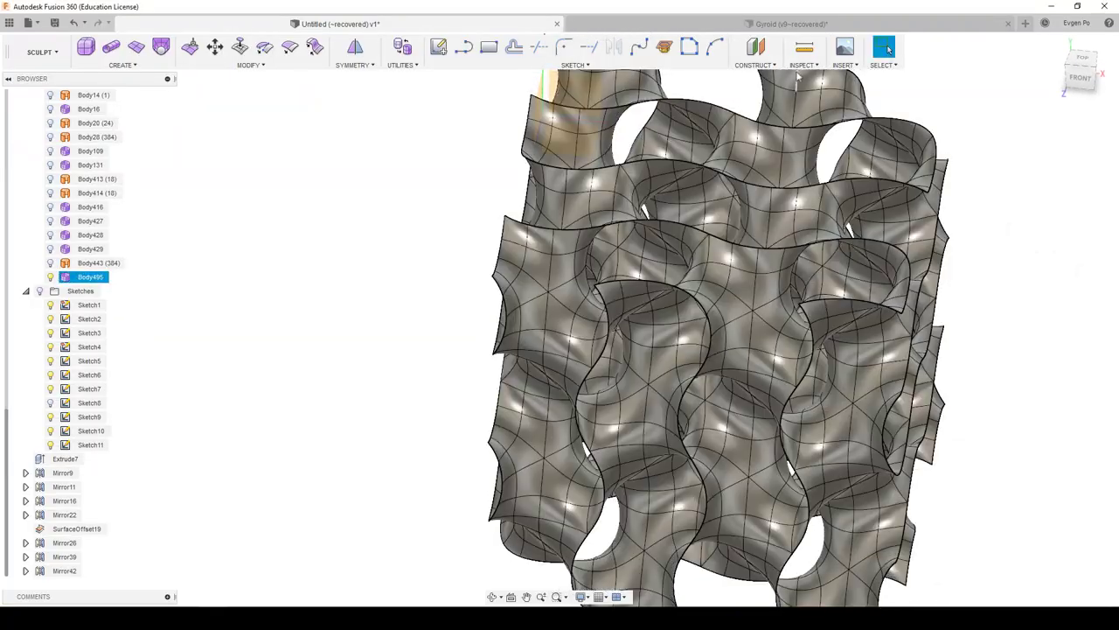
Step: Check the interpolated body with a Gaussian curvature map from another angle, then close it
left_click(803, 65)
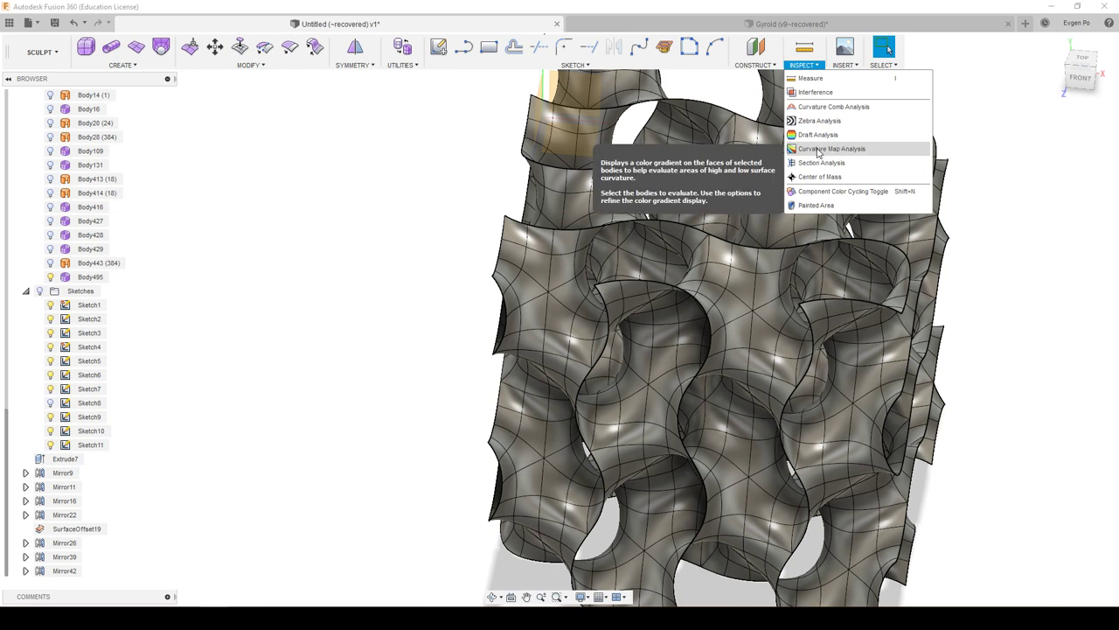
left_click(818, 150)
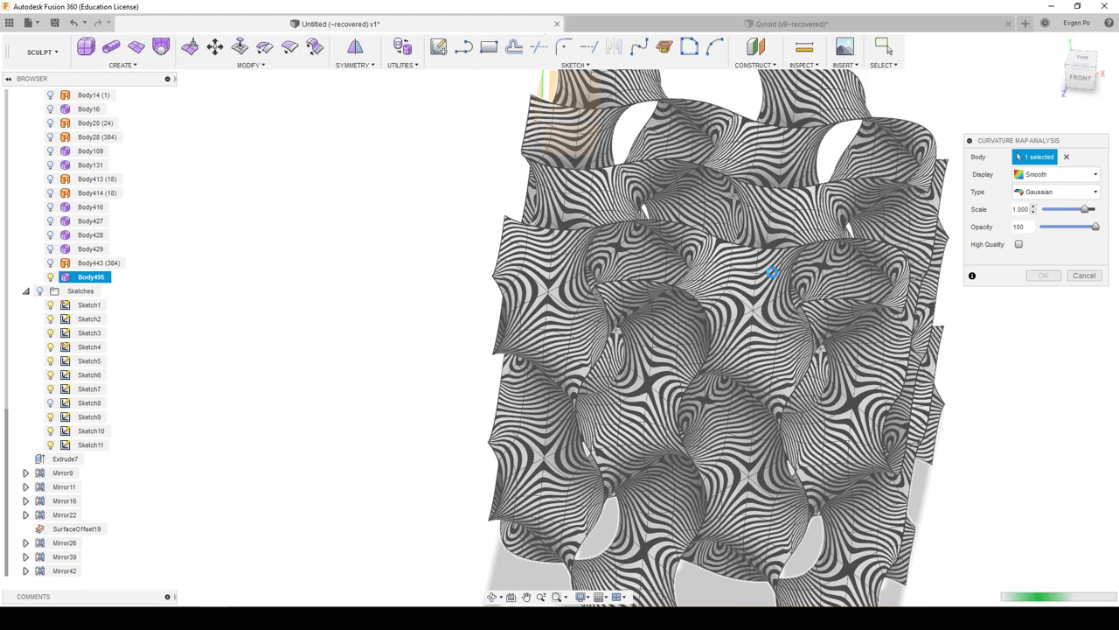
scroll(772, 278, "up", 5)
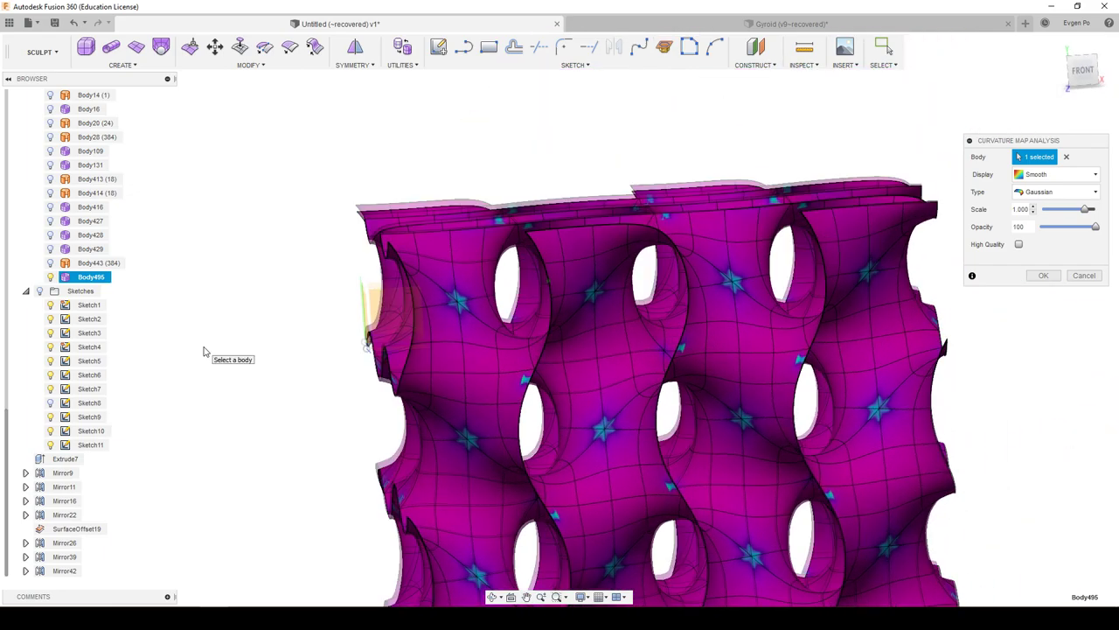
scroll(761, 294, "up", 4)
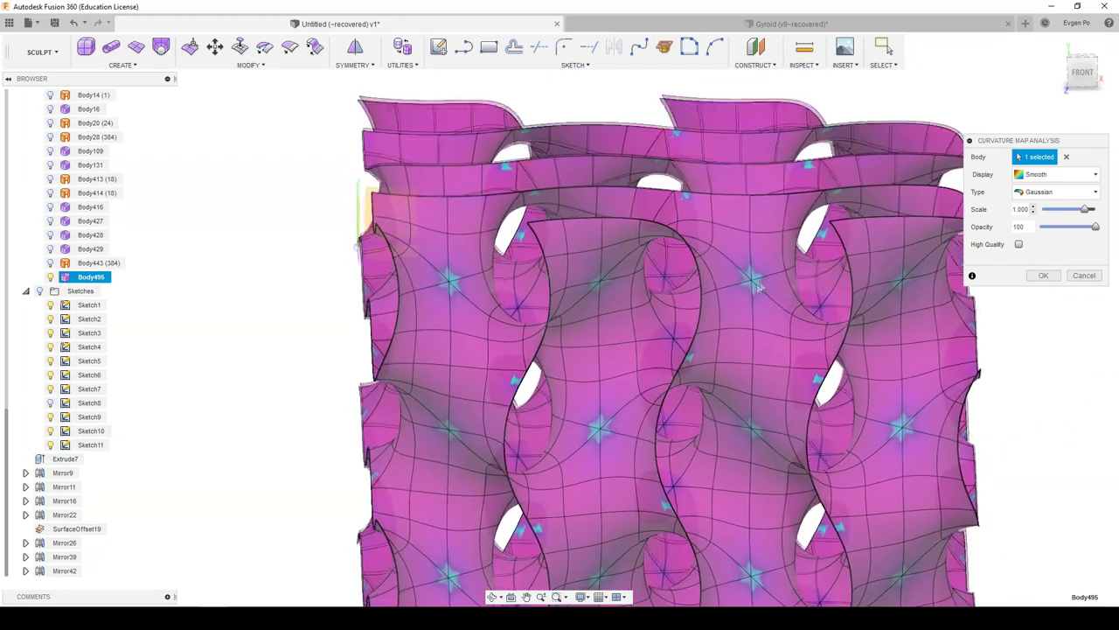
scroll(762, 293, "up", 1)
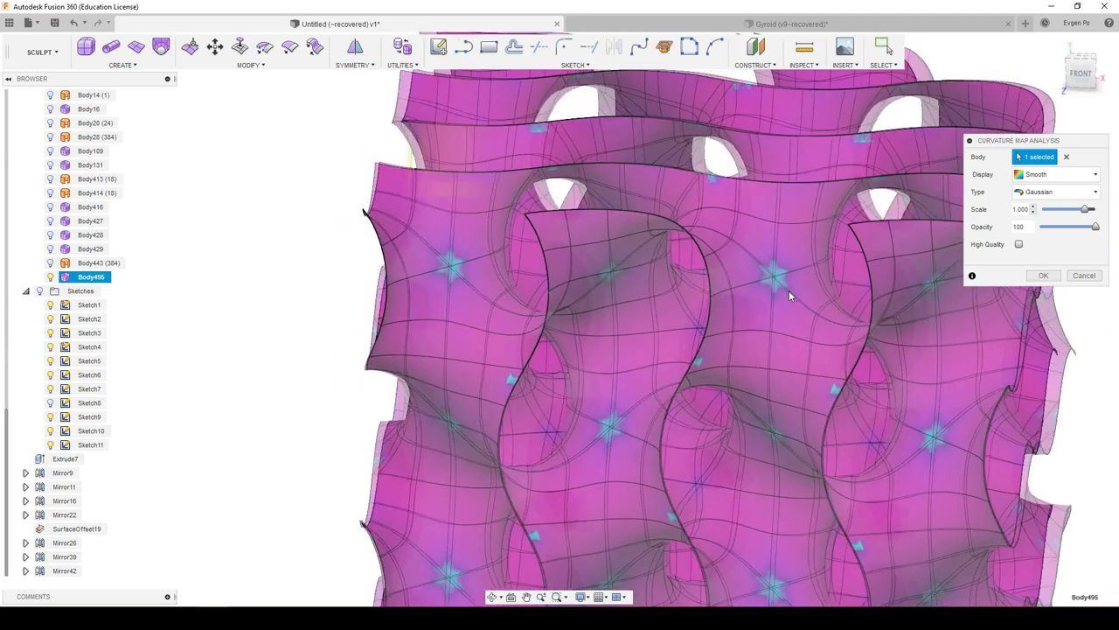
middle_click_drag(783, 293, 741, 264, "shift")
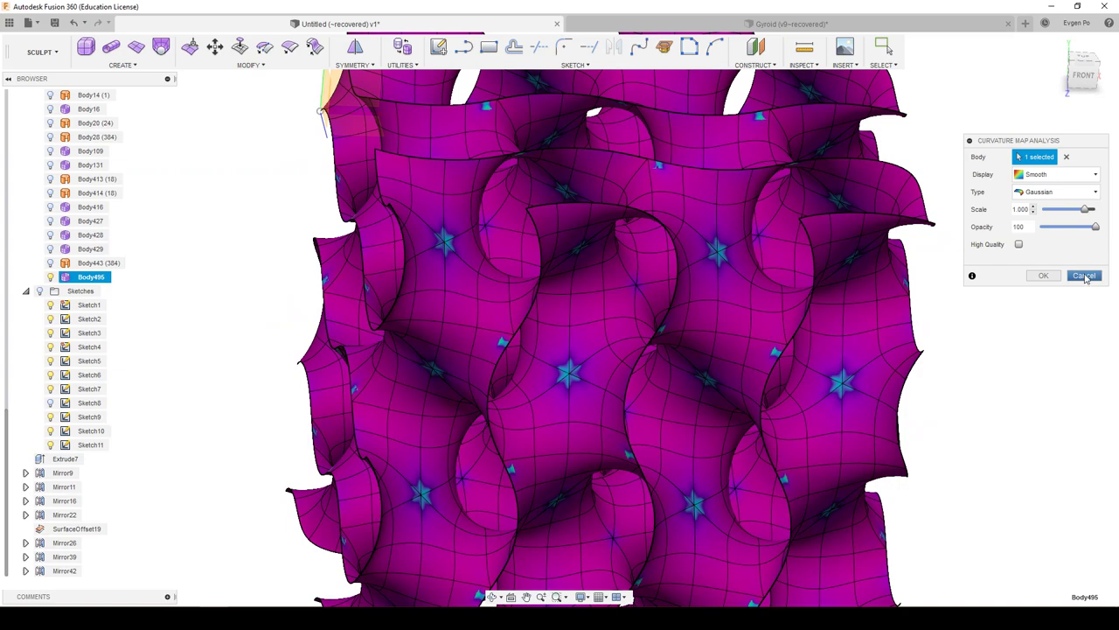
left_click(1085, 276)
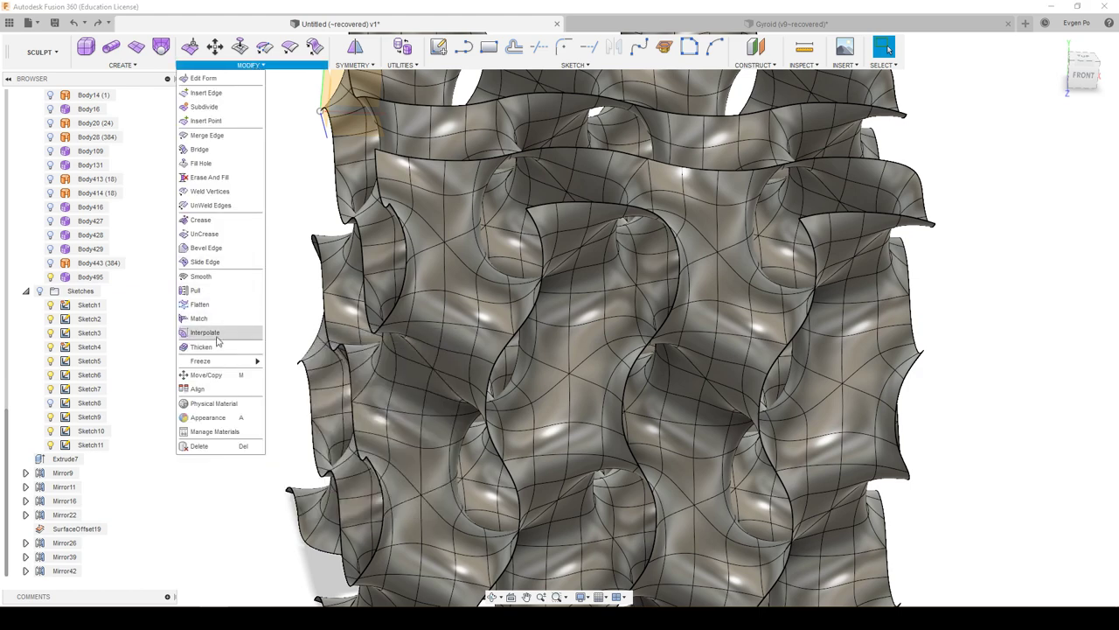
Step: Interpolate Body495 toward surface points a second time to round the gyroid openings
left_click(214, 333)
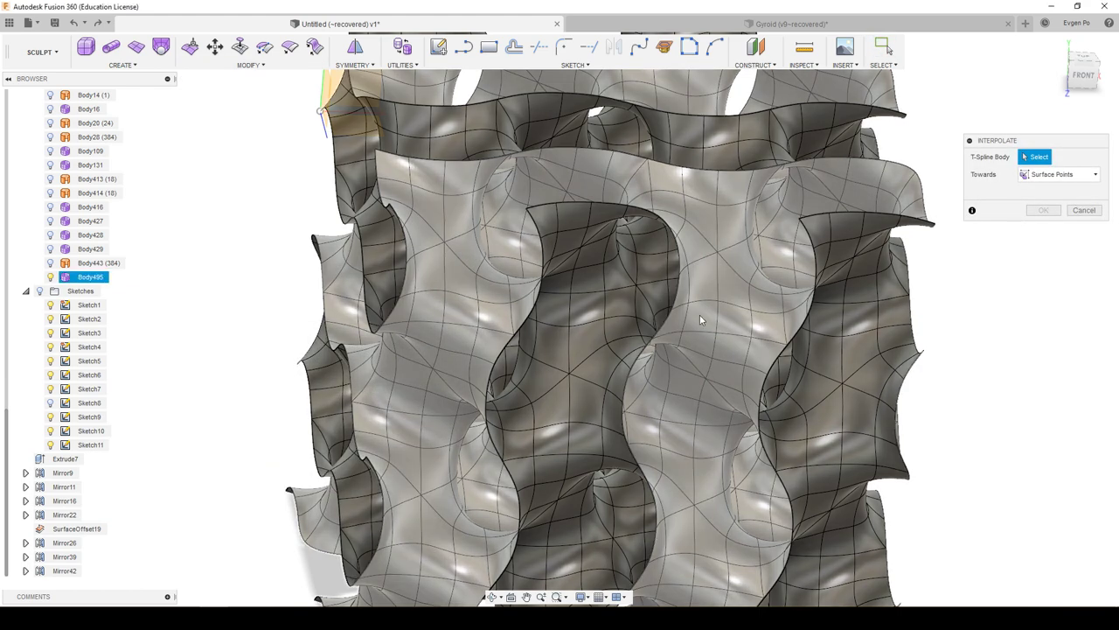
left_click(698, 318)
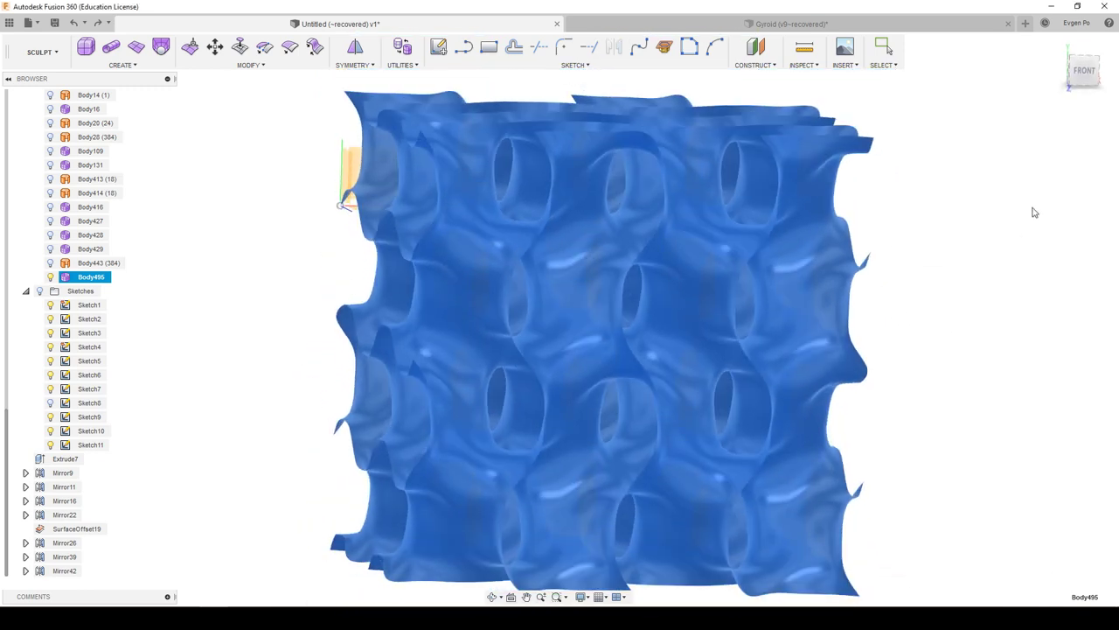
scroll(1019, 204, "up", 3)
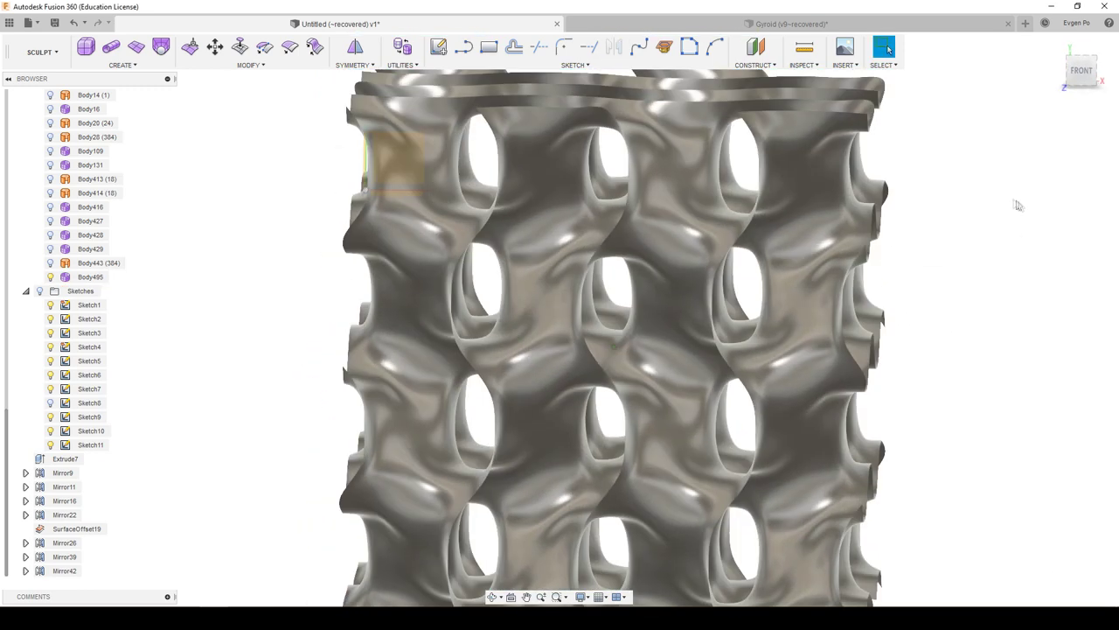
Step: Run a zebra analysis on Body495, inspect the stripes from another angle, then close it
middle_click_drag(763, 271, 803, 70, "shift")
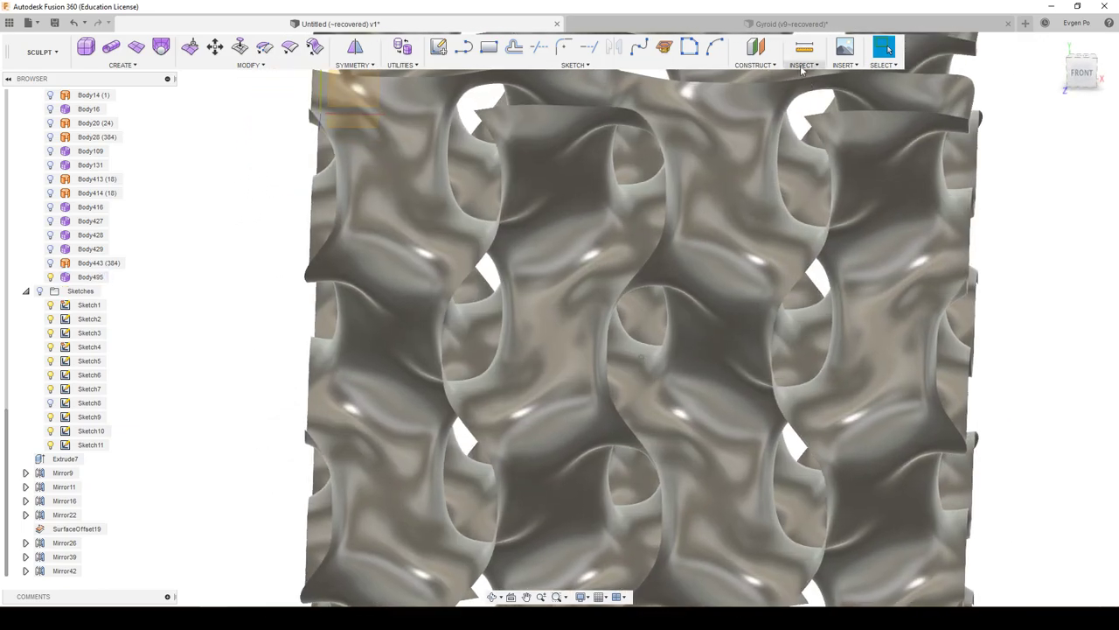
left_click(803, 65)
left_click(821, 122)
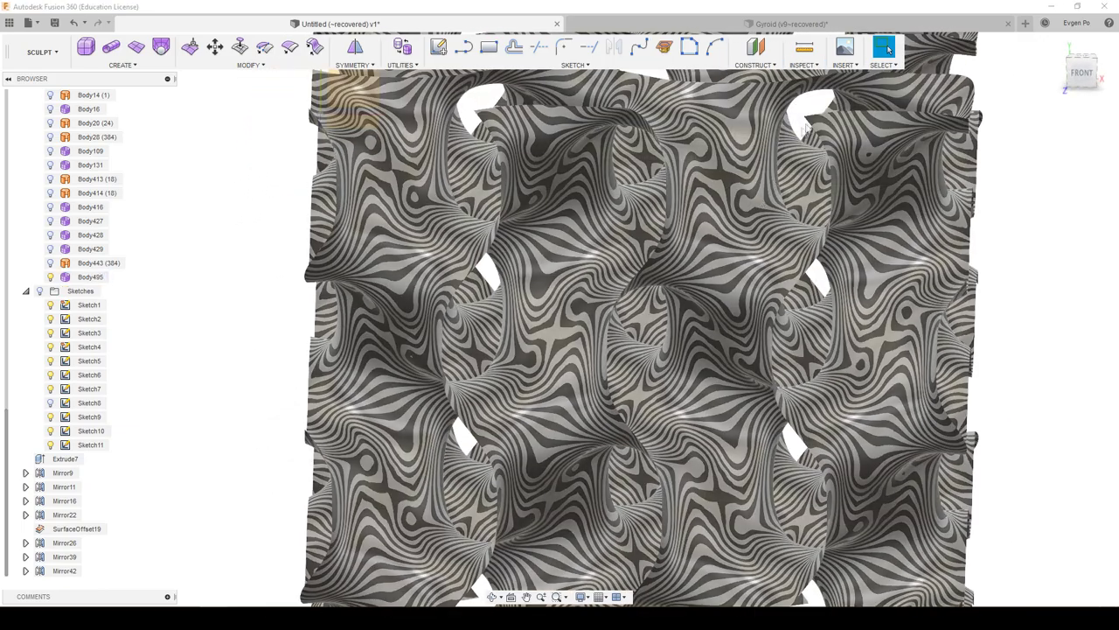
left_click(740, 245)
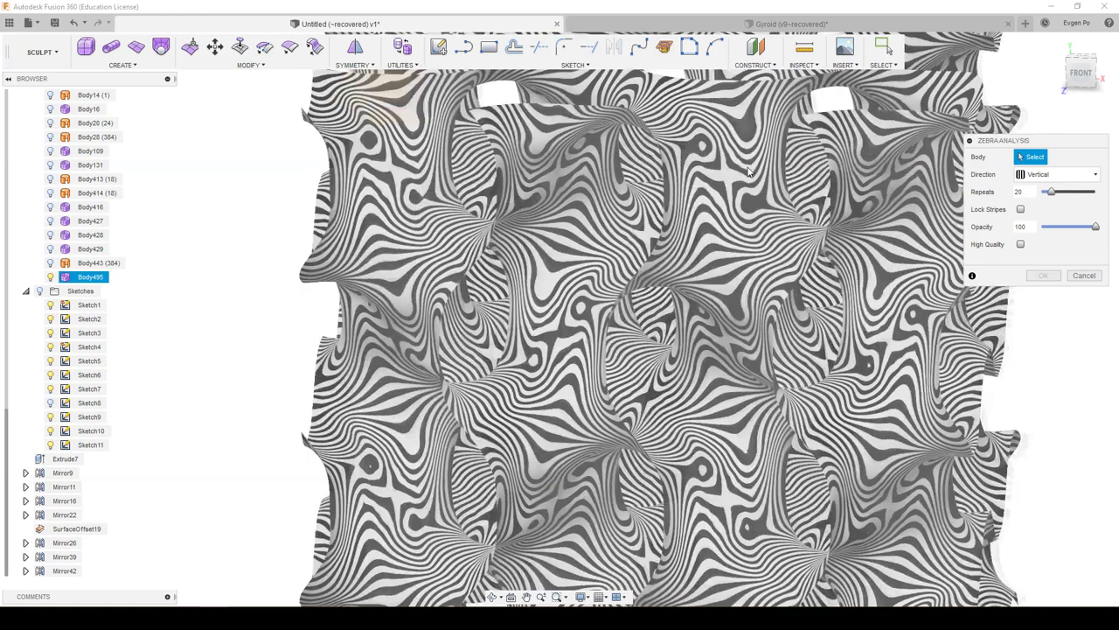
middle_click_drag(755, 264, 875, 271, "shift")
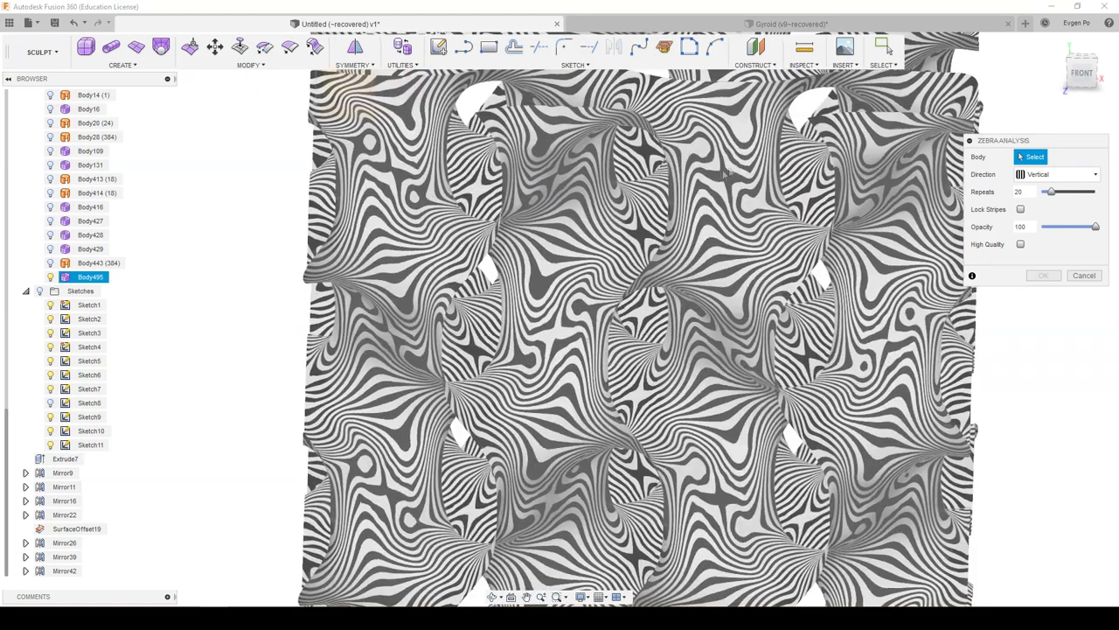
left_click(1084, 275)
key("Escape")
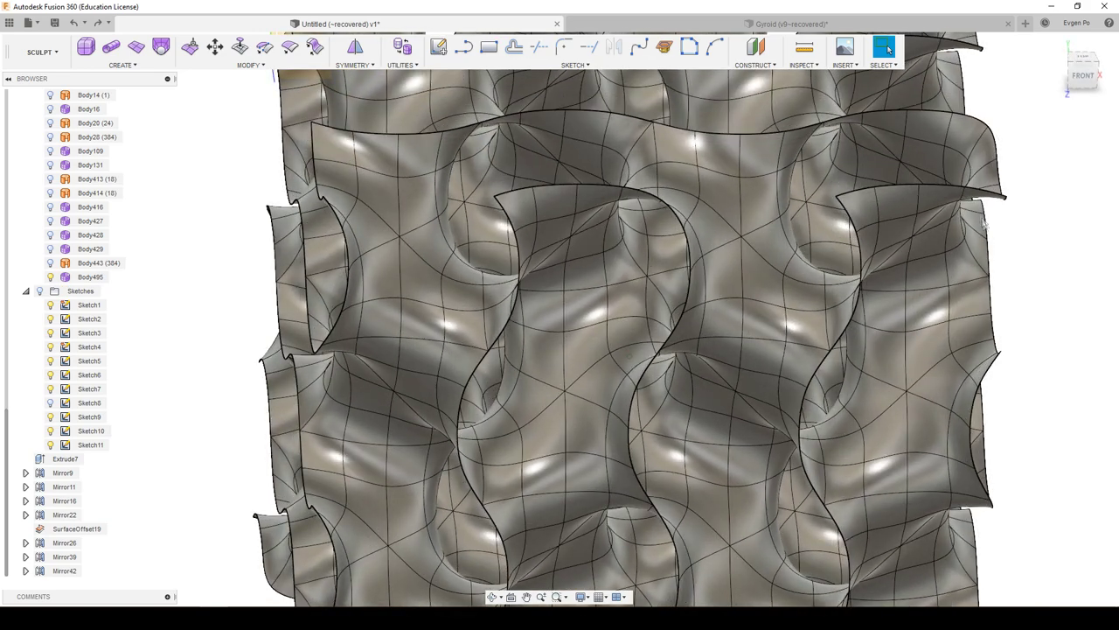
Step: From a new viewing angle, start the zebra analysis on the gyroid panel again
mouse_move(983, 232)
middle_mouse_down("shift")
mouse_move(855, 157)
mouse_move(866, 171)
middle_mouse_up("shift")
left_click(803, 66)
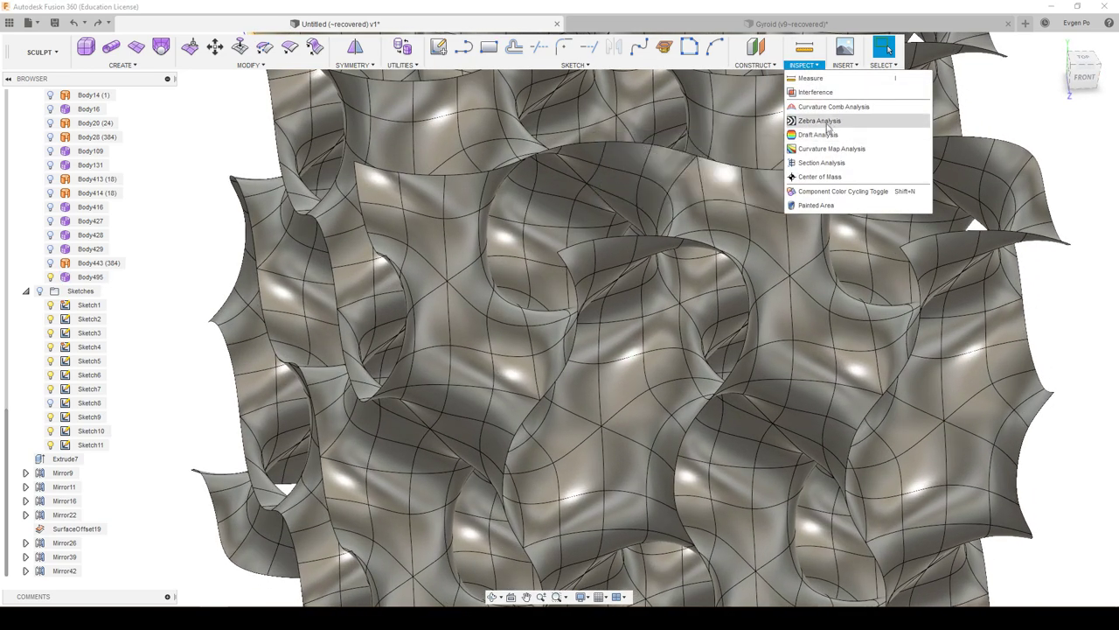
left_click(827, 123)
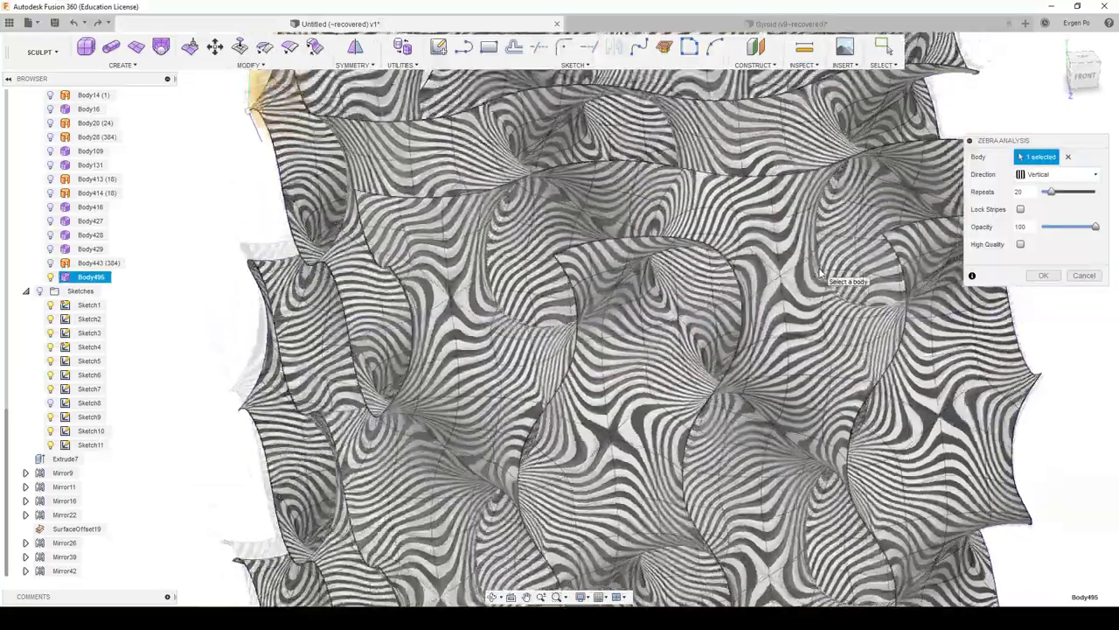
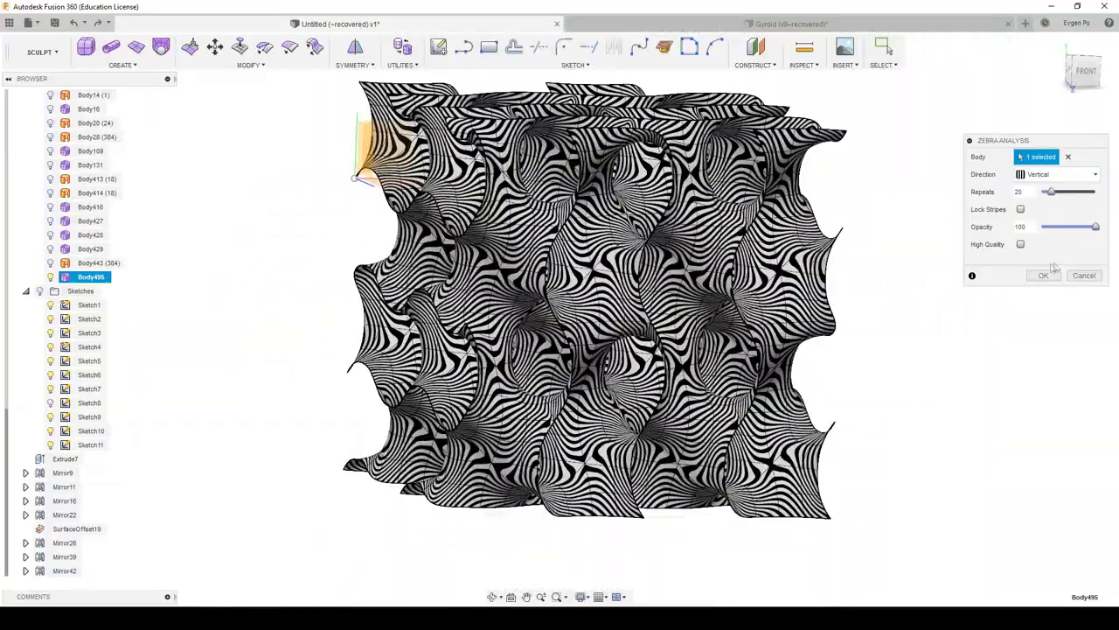
Step: End the zebra check and apply a Gaussian curvature map to Body495
left_click(1083, 278)
left_click(803, 65)
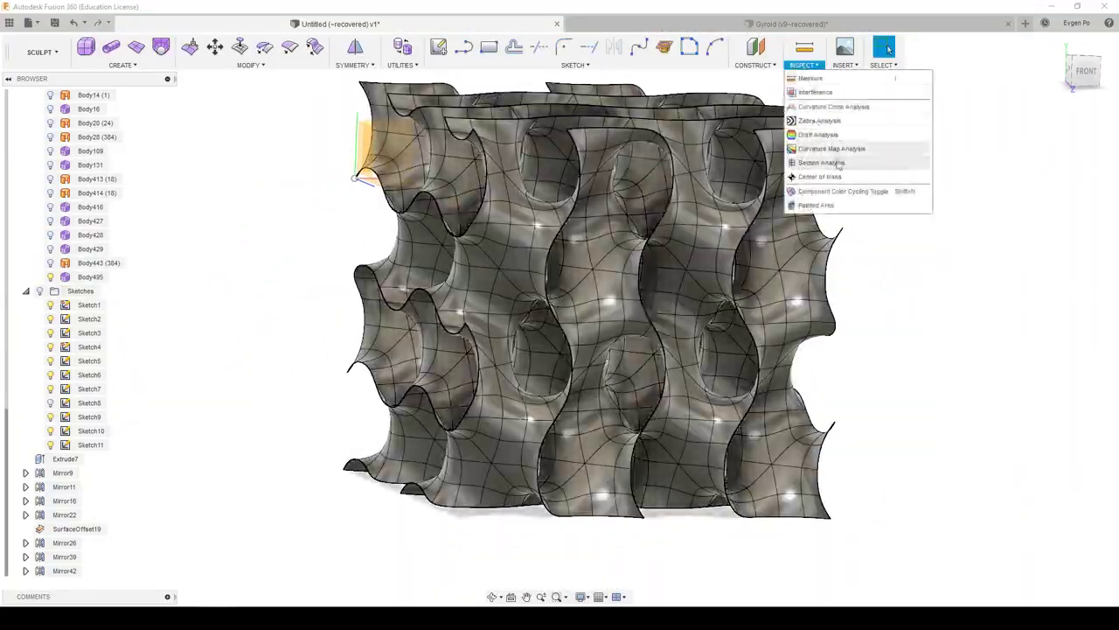
left_click(832, 149)
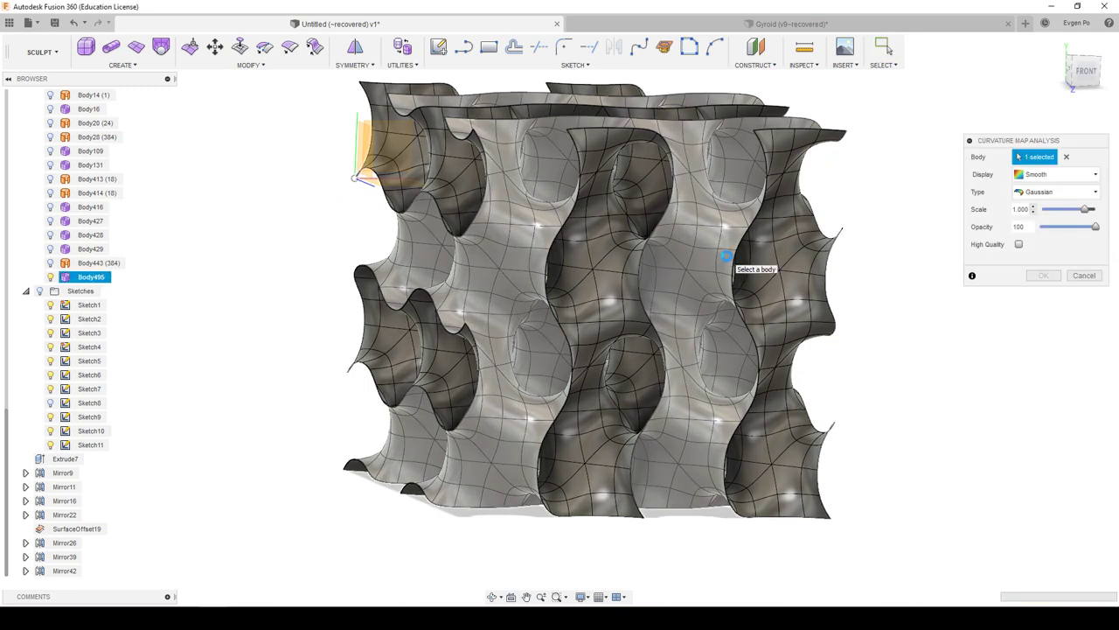
Step: Zoom and orbit to review the curvature-shaded lattice, then close the curvature map
scroll(725, 253, "up", 2)
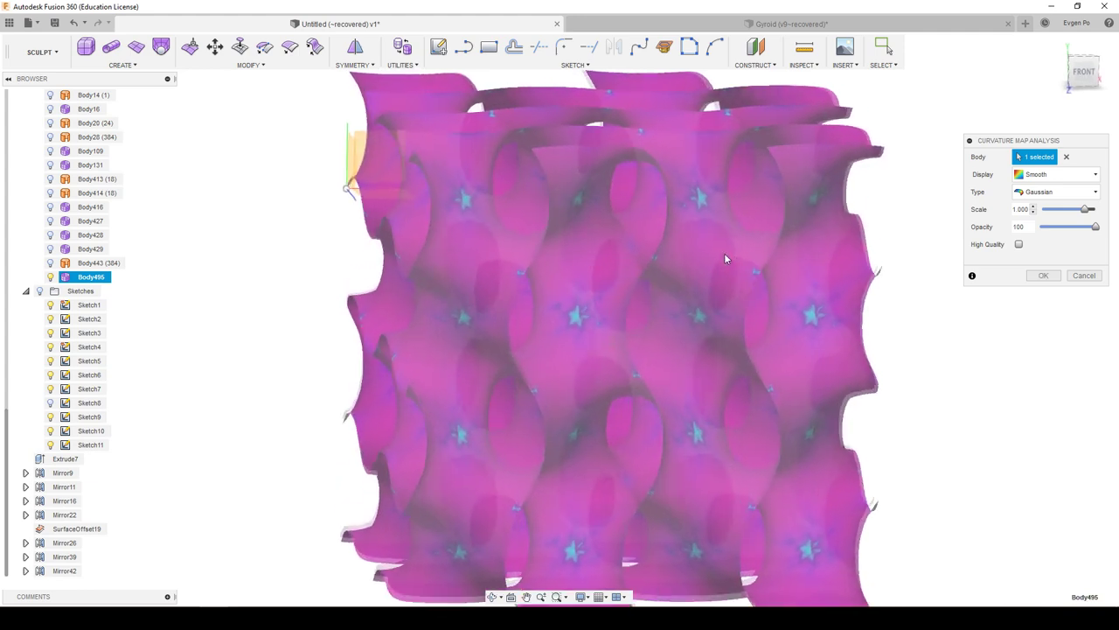
scroll(726, 250, "up", 3)
scroll(727, 245, "up", 2)
scroll(734, 244, "down", 3)
mouse_move(738, 250)
middle_mouse_down("shift")
mouse_move(1027, 279)
mouse_move(976, 260)
mouse_move(950, 264)
mouse_move(470, 460)
mouse_move(1065, 278)
middle_mouse_up("shift")
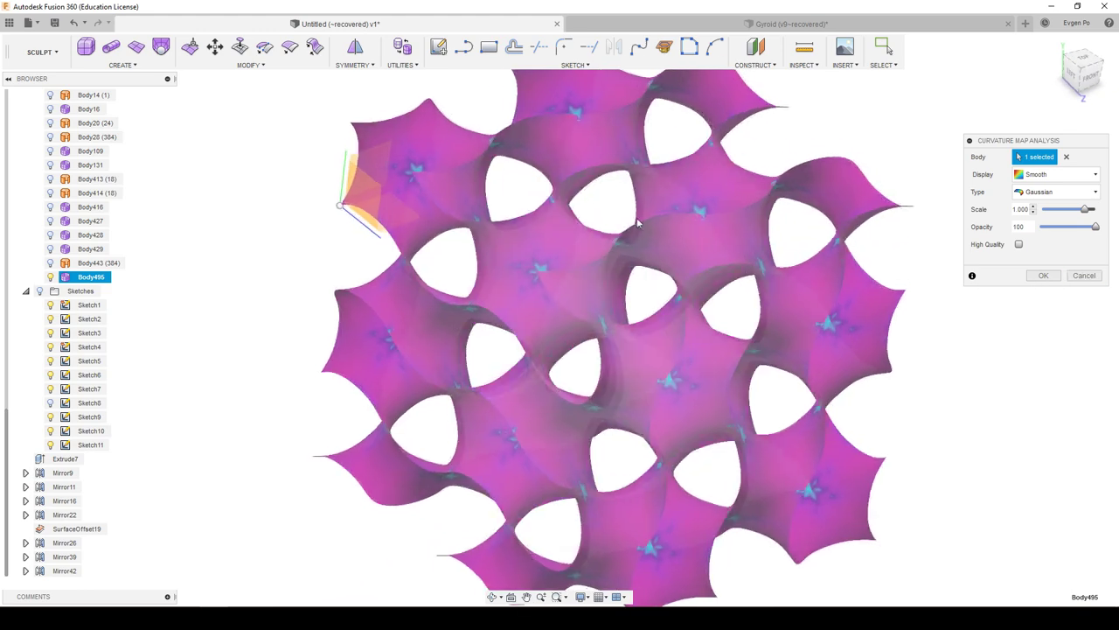
mouse_move(1084, 278)
middle_mouse_down("shift")
mouse_move(625, 220)
mouse_move(1084, 278)
middle_mouse_up("shift")
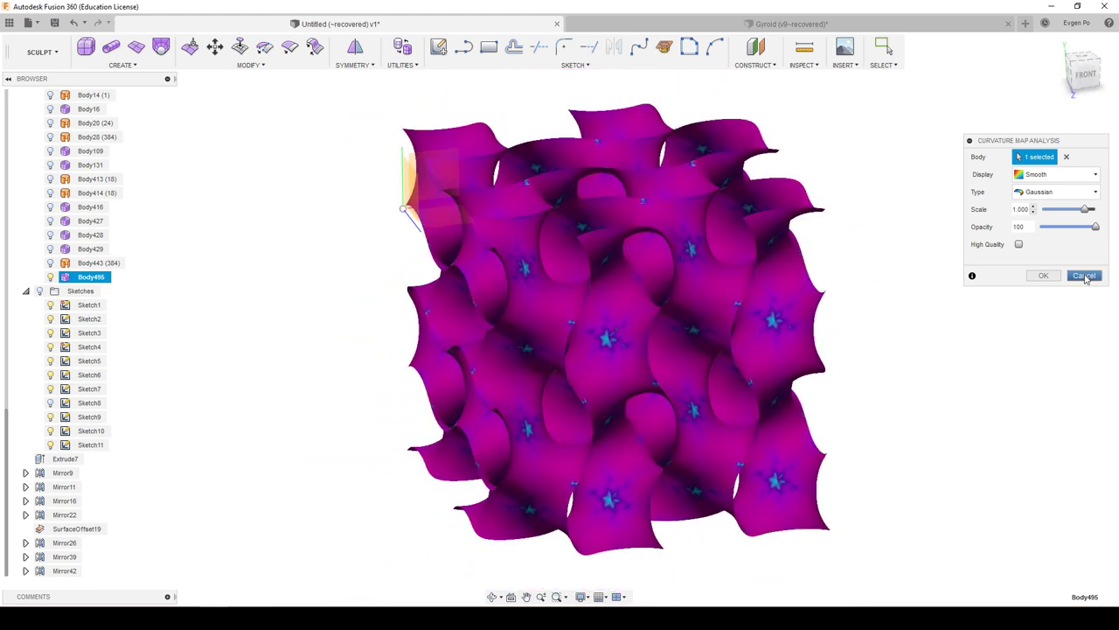
left_click(1084, 276)
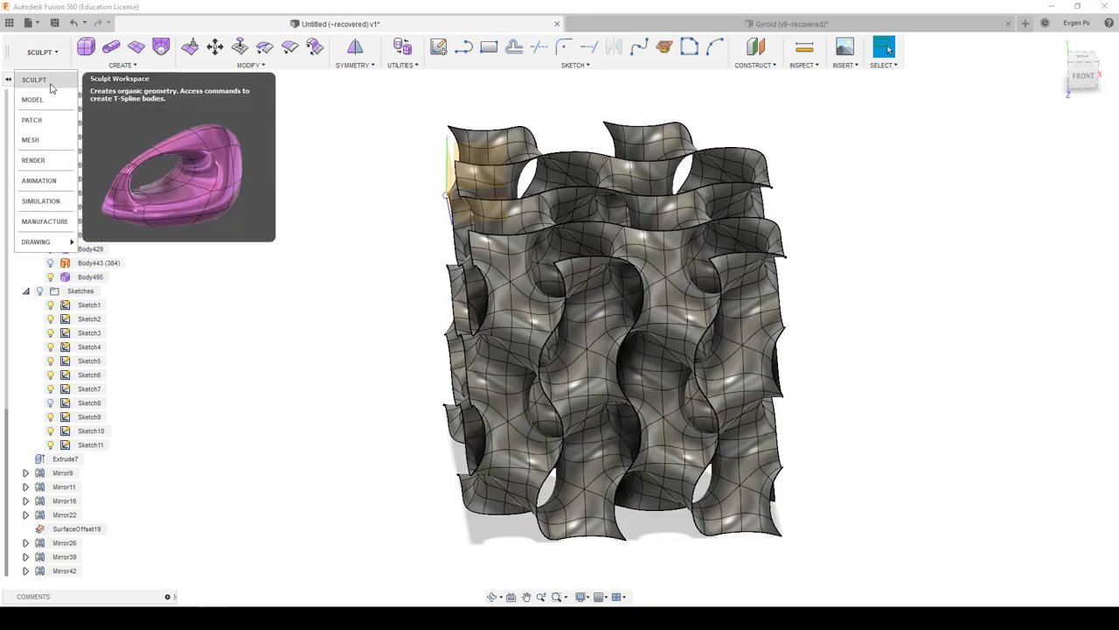
Step: In the PATCH workspace, offset Body495 by 0 mm as a new body, Body828
left_click(42, 122)
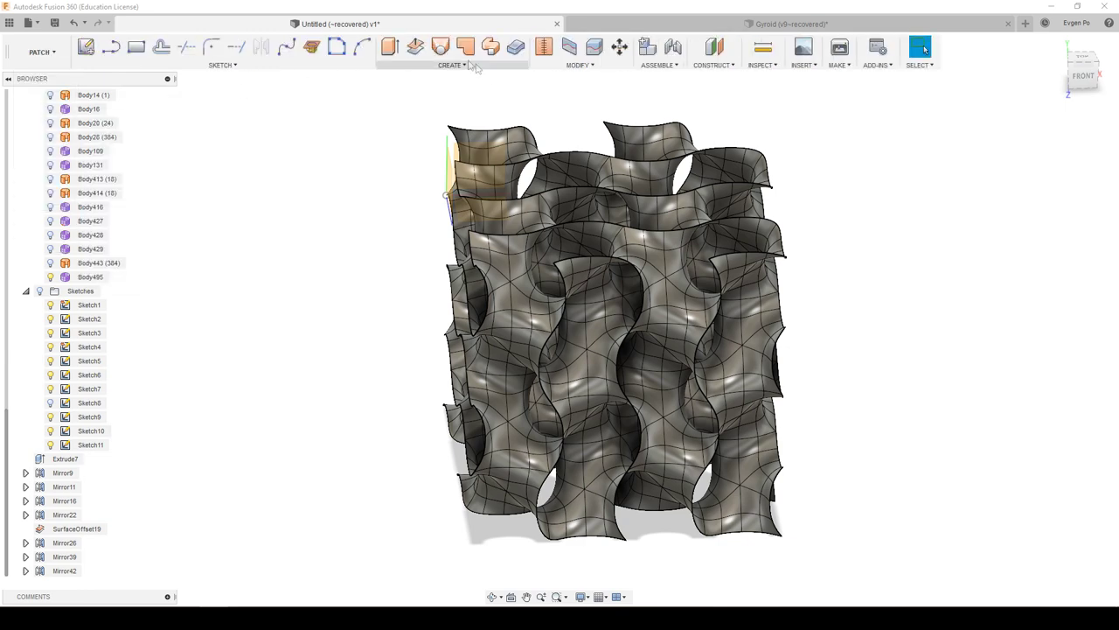
left_click(415, 47)
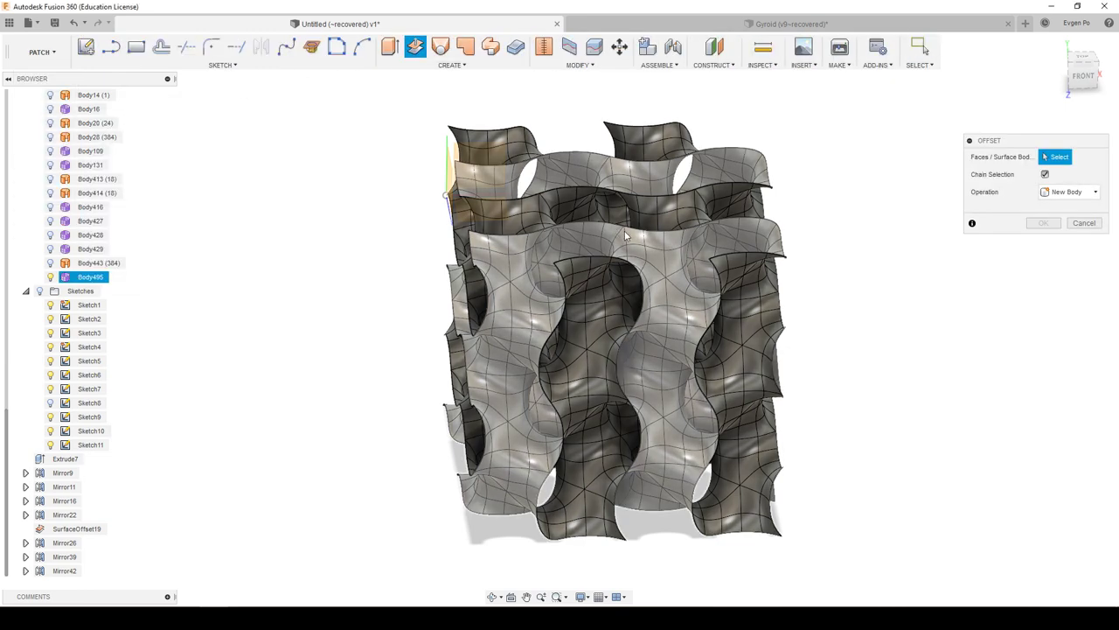
left_click(672, 230)
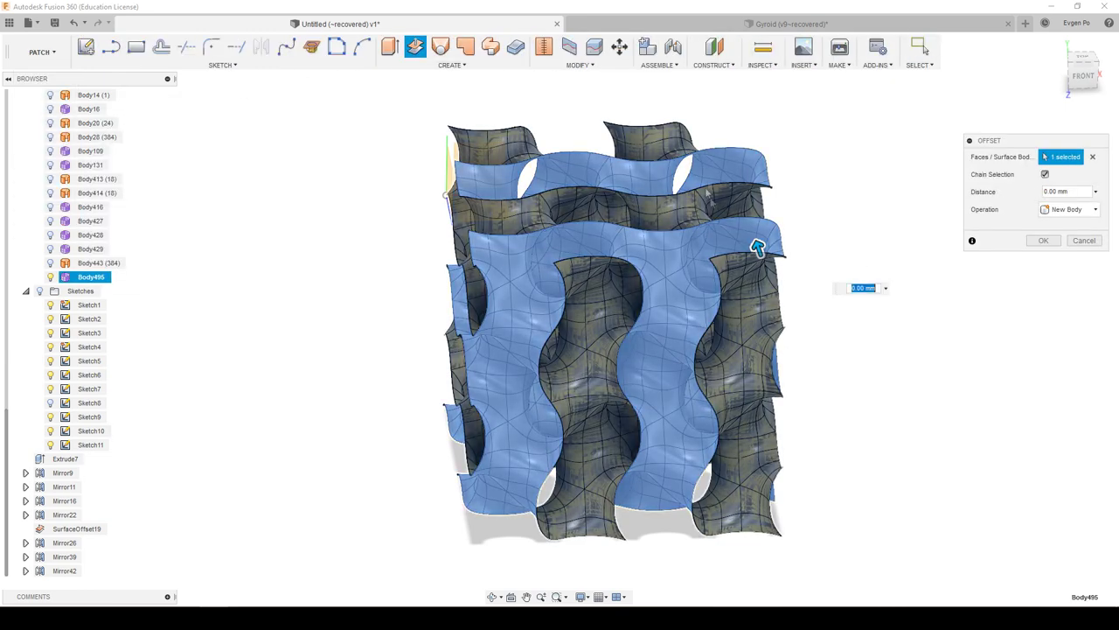
left_click(1045, 240)
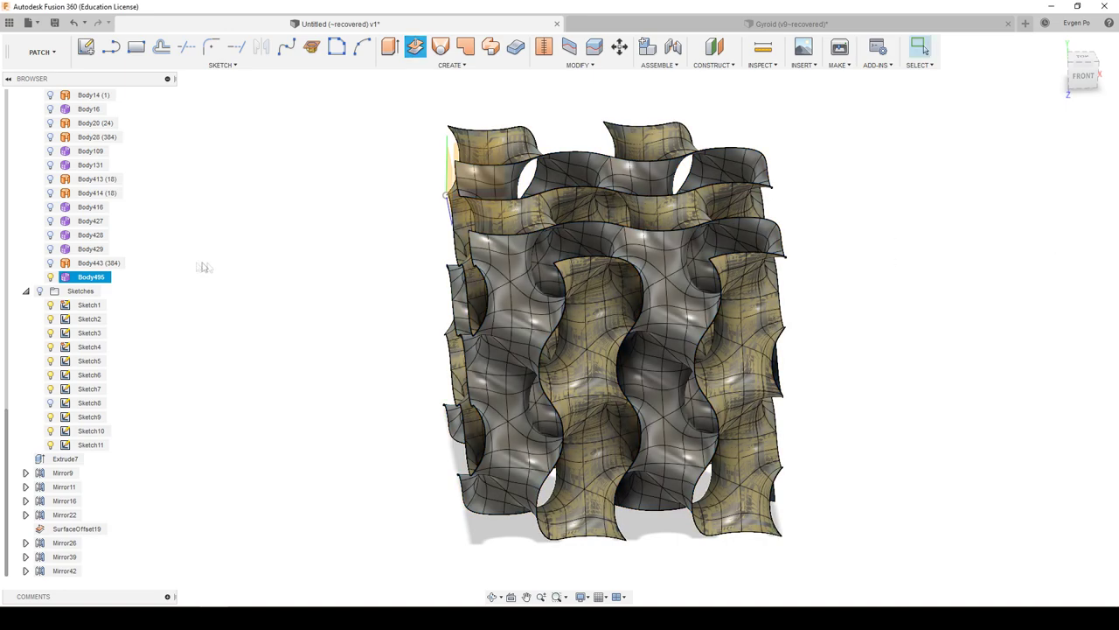
left_click(51, 290)
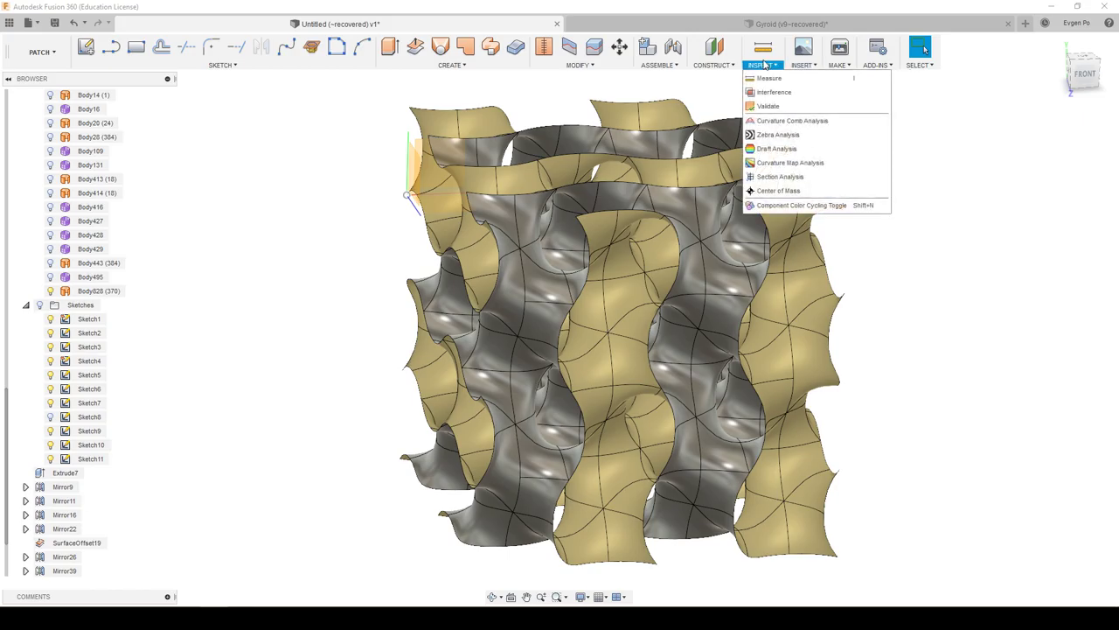
Step: Zebra-check the new offset surface, zooming in, then close the analysis
left_click(813, 131)
left_click(699, 273)
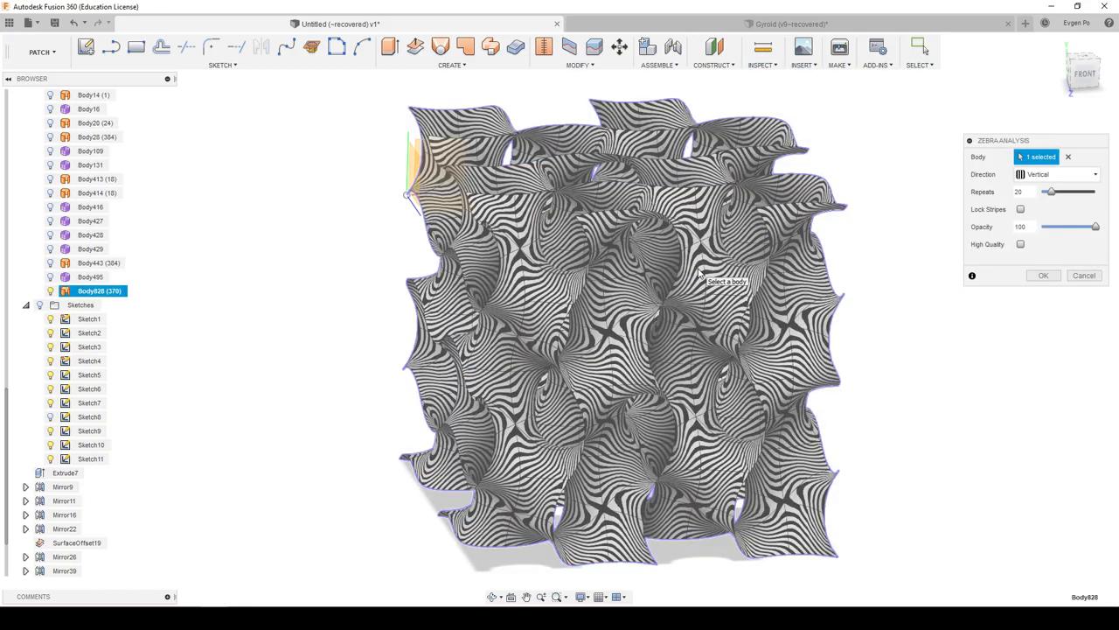
scroll(534, 249, "up", 2)
scroll(533, 249, "up", 2)
scroll(533, 249, "up", 2)
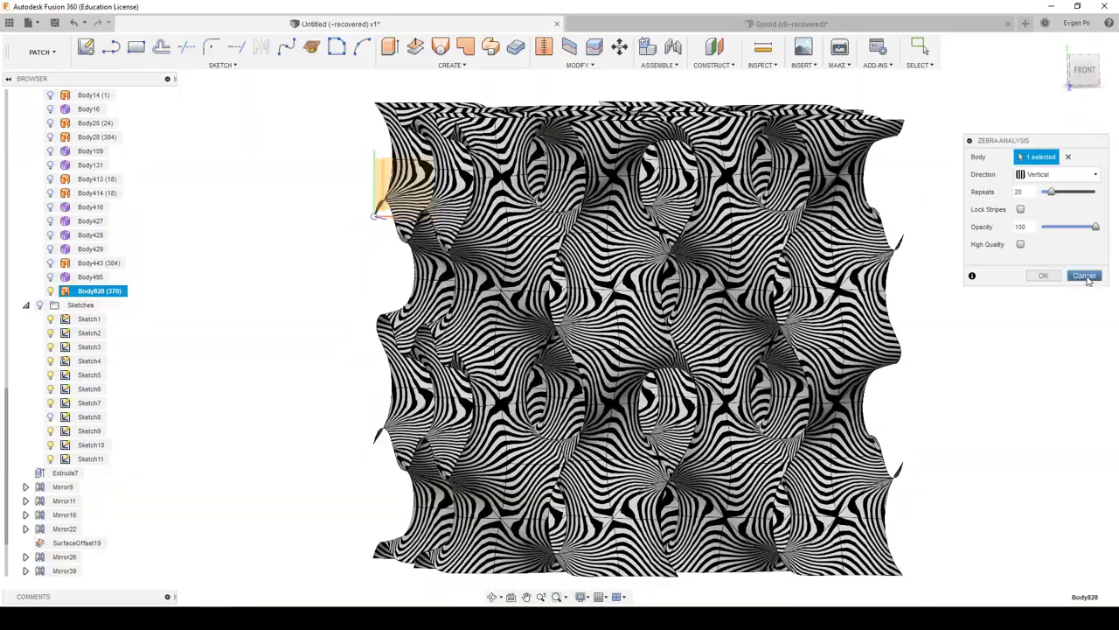
left_click(1084, 275)
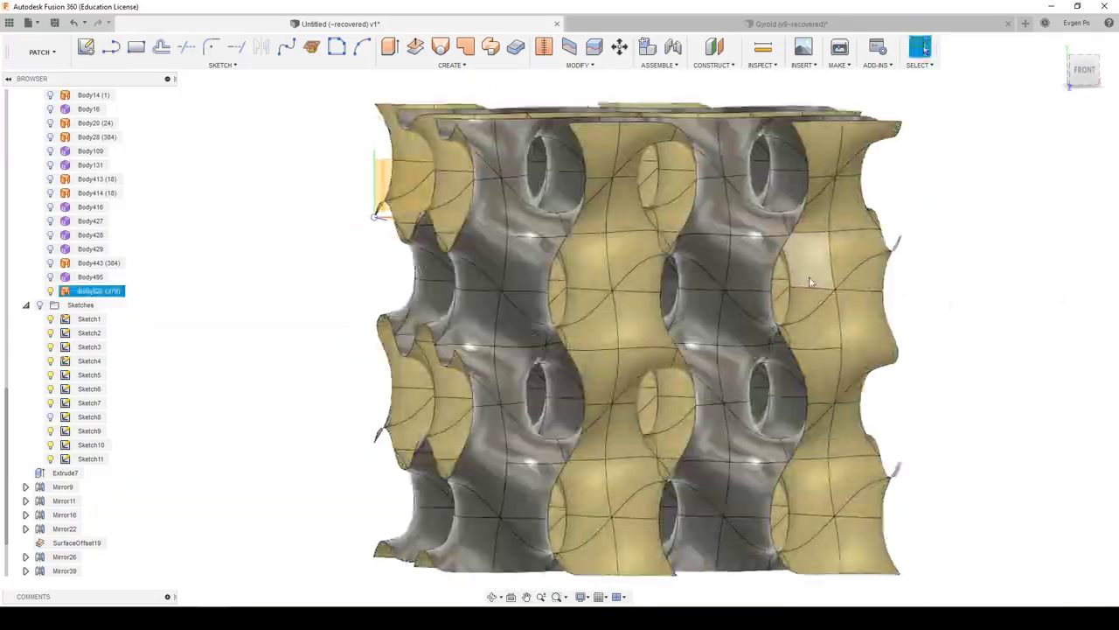
Step: Copy Body828 200 mm along X as Body829, then window-select both surfaces
right_click(82, 293)
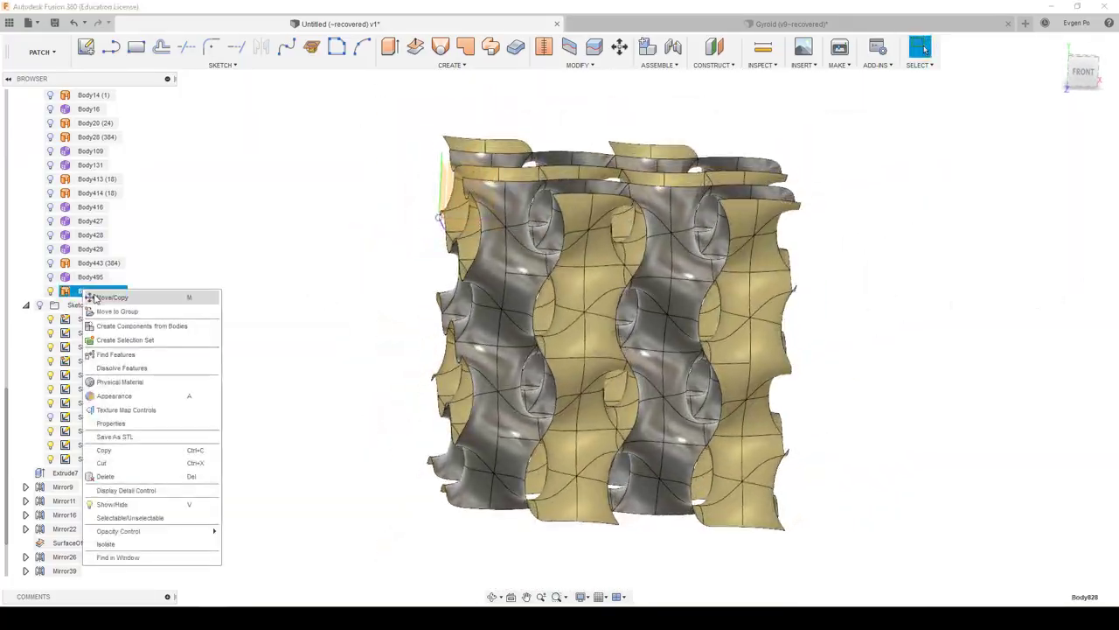
left_click(100, 299)
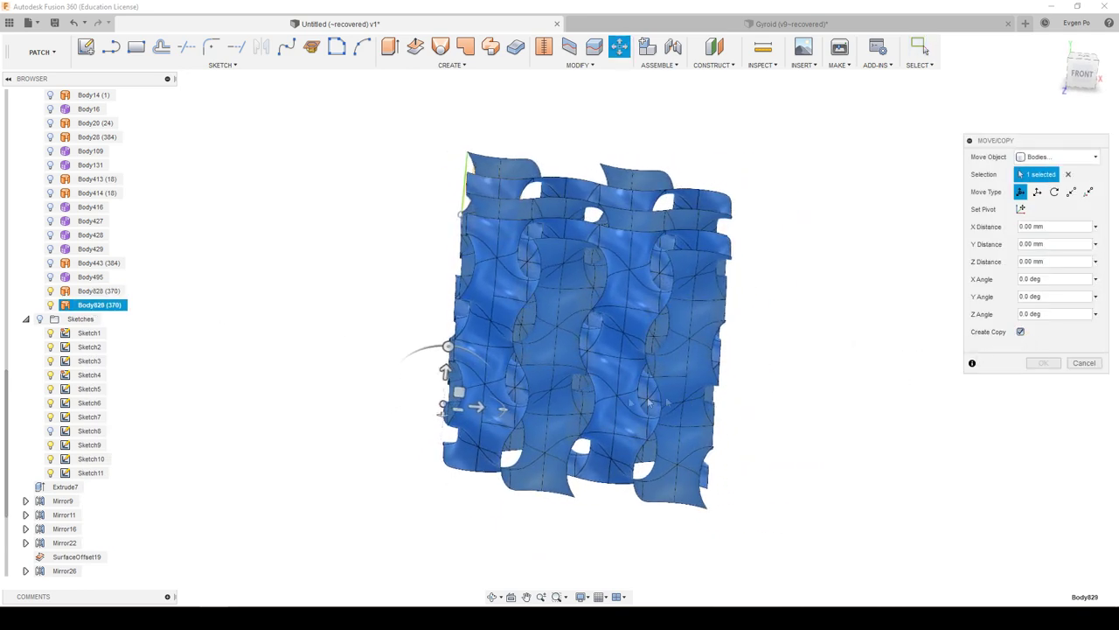
left_click_drag(477, 406, 742, 430)
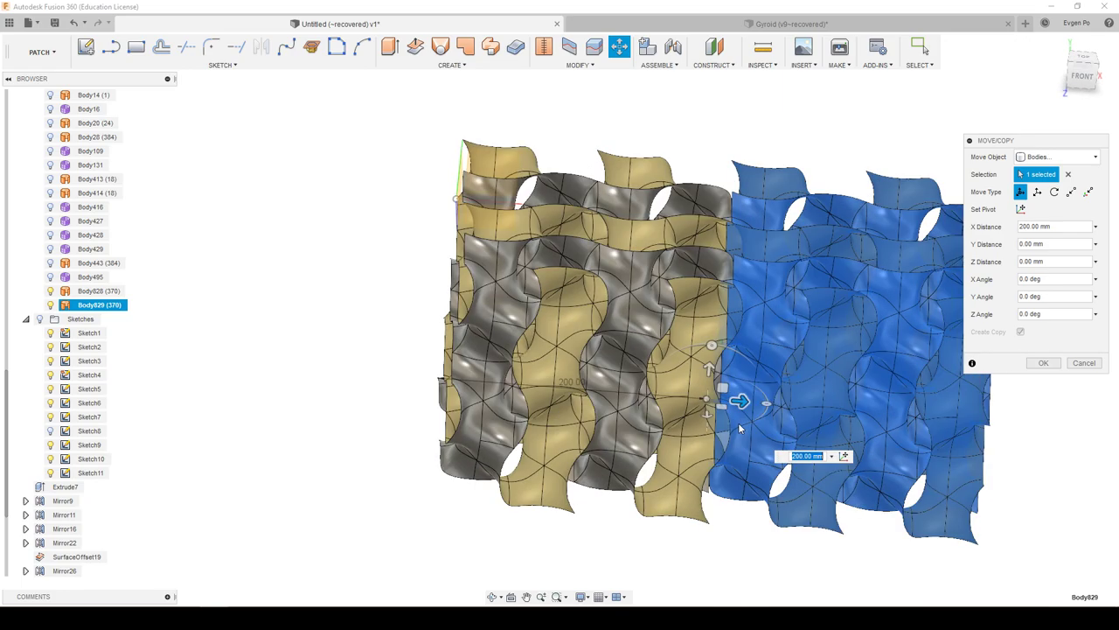
key("Return")
middle_click_drag(970, 358, 682, 271, "shift")
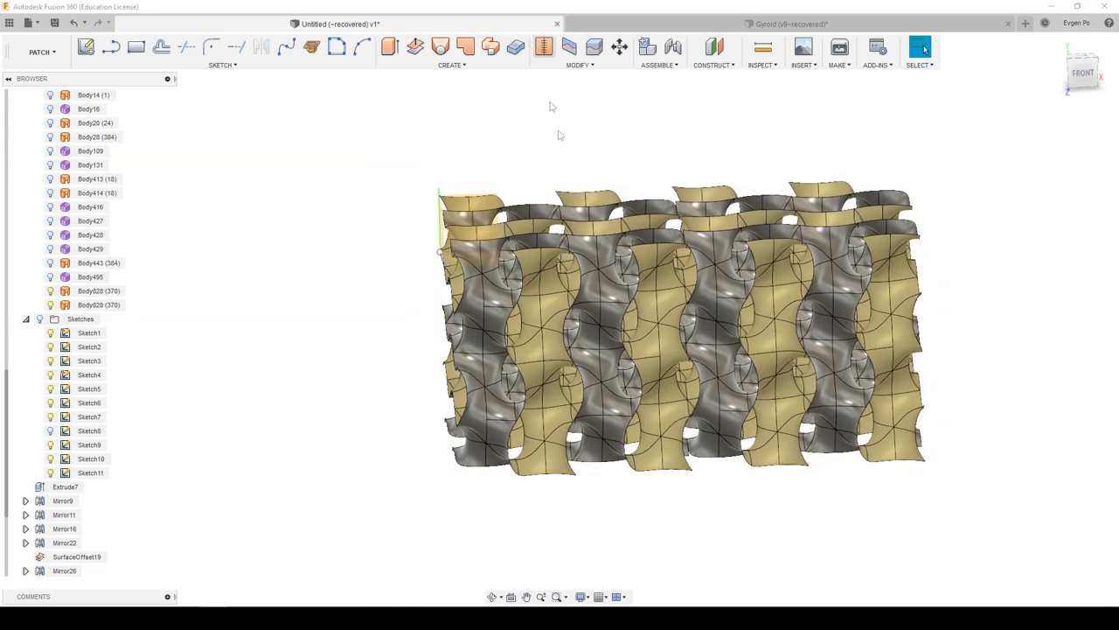
left_click_drag(378, 137, 996, 548)
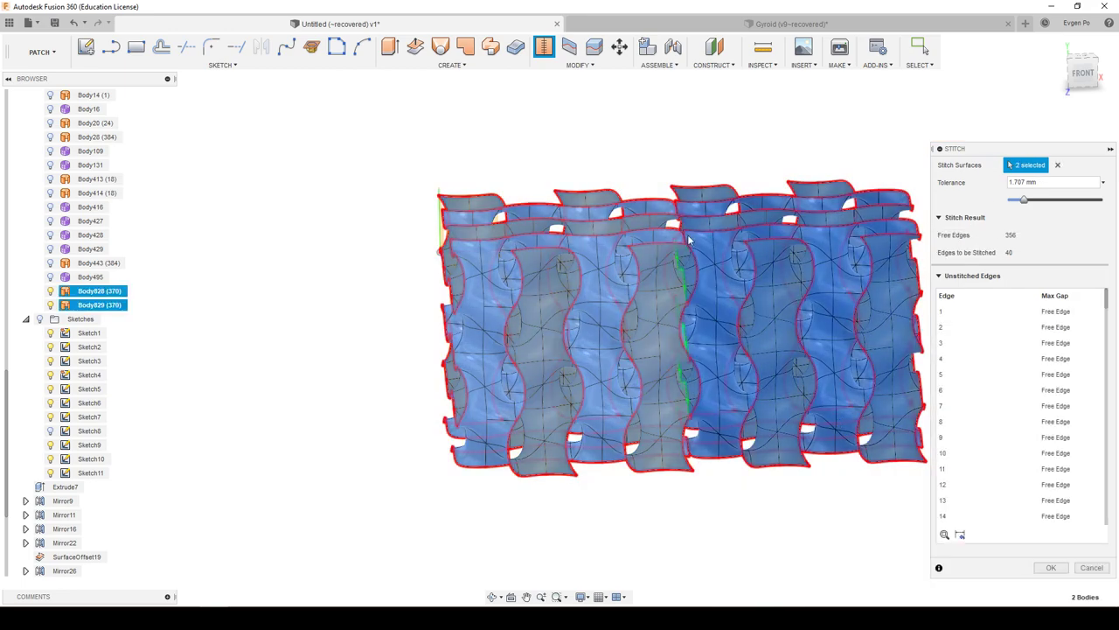
Step: Stitch Body828 and Body829 at 5.427 mm tolerance into Body830, then inspect the seam
scroll(692, 229, "up", 5)
scroll(689, 242, "up", 5)
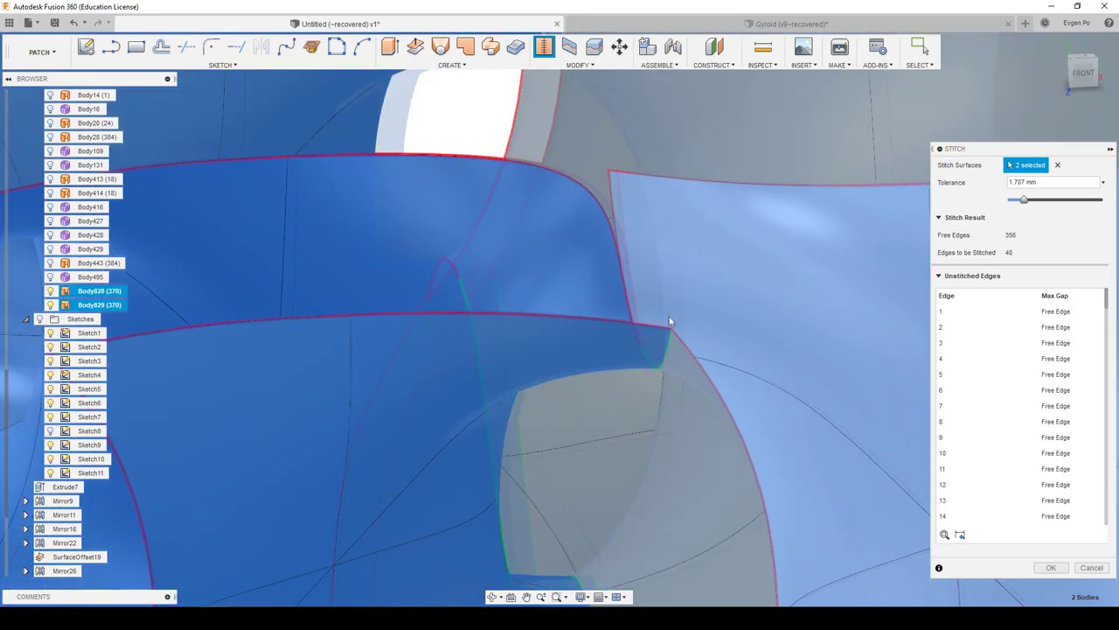
scroll(670, 320, "up", 3)
scroll(583, 225, "up", 3)
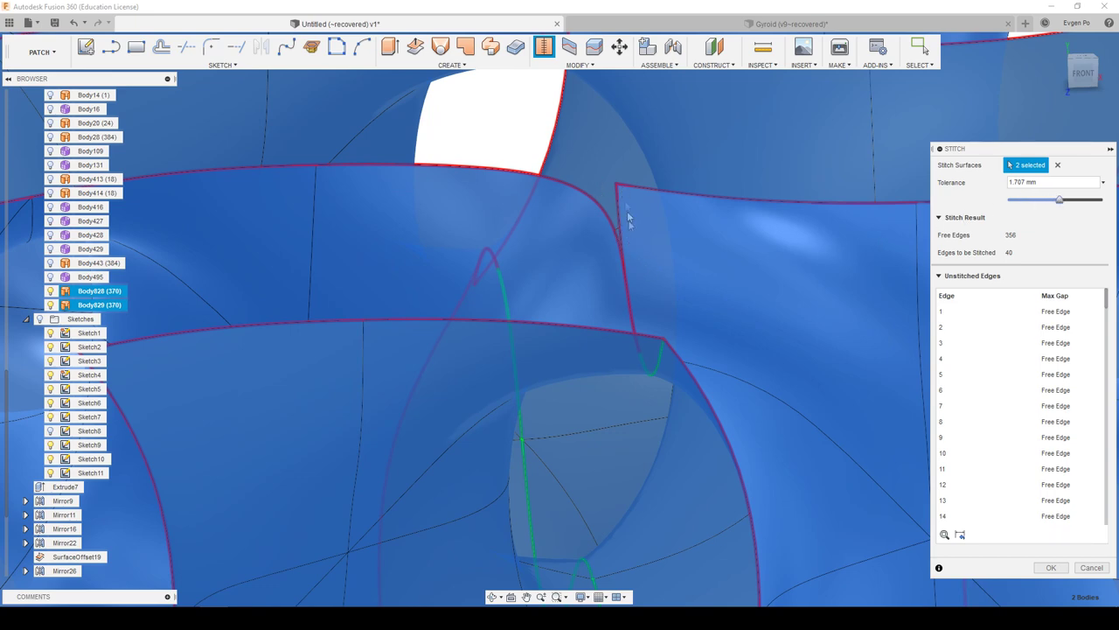
middle_click_drag(626, 227, 592, 187, "shift")
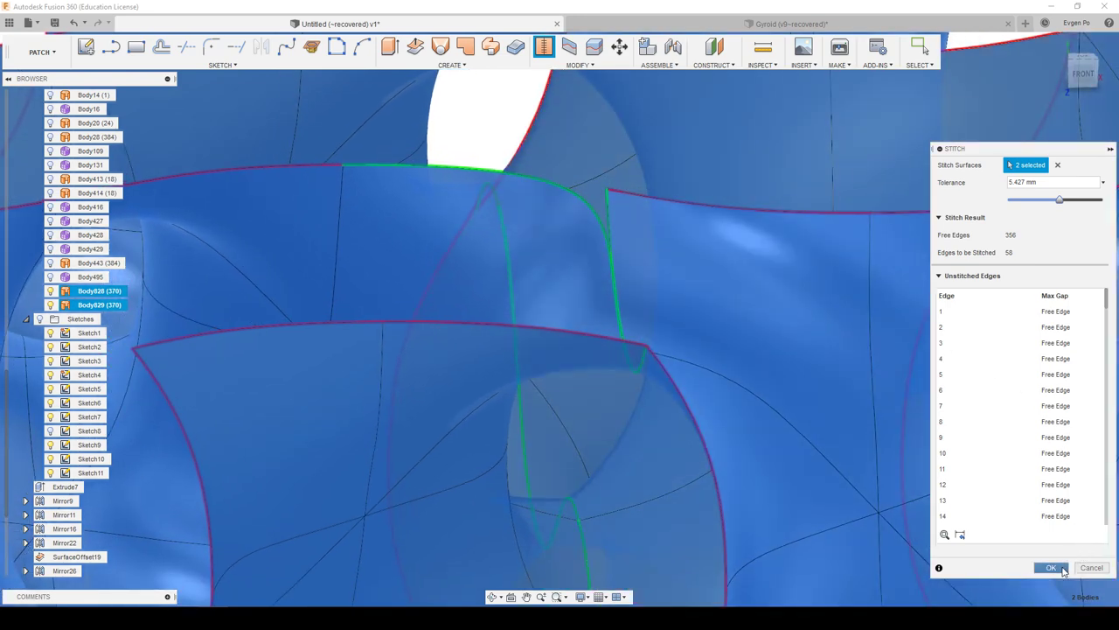
left_click(1051, 567)
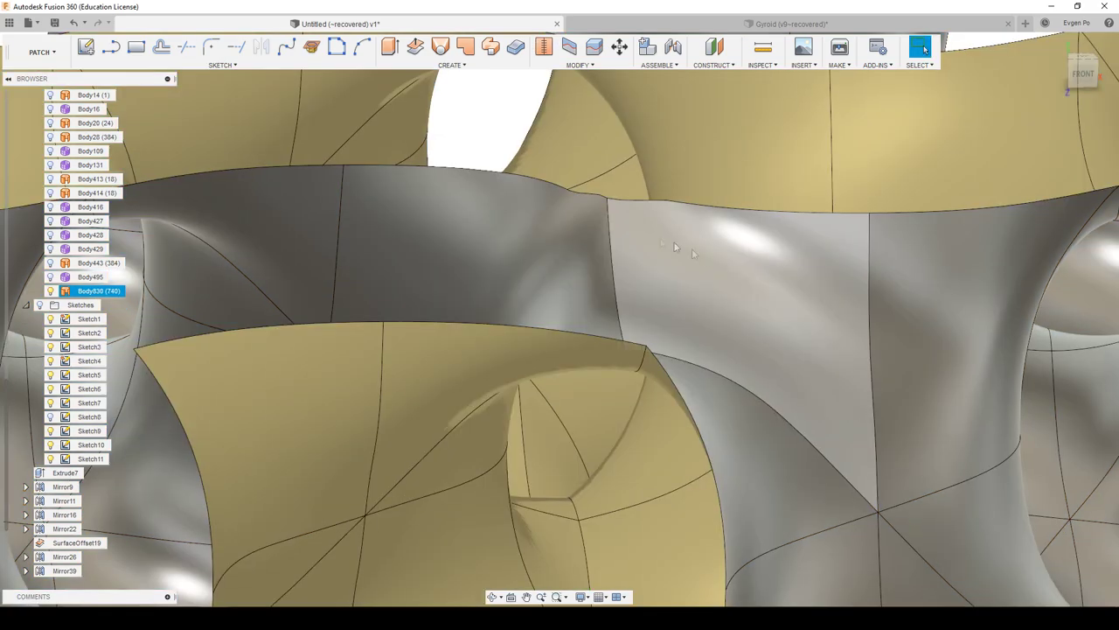
mouse_move(674, 242)
middle_mouse_down("shift")
mouse_move(598, 170)
mouse_move(628, 176)
middle_mouse_up("shift")
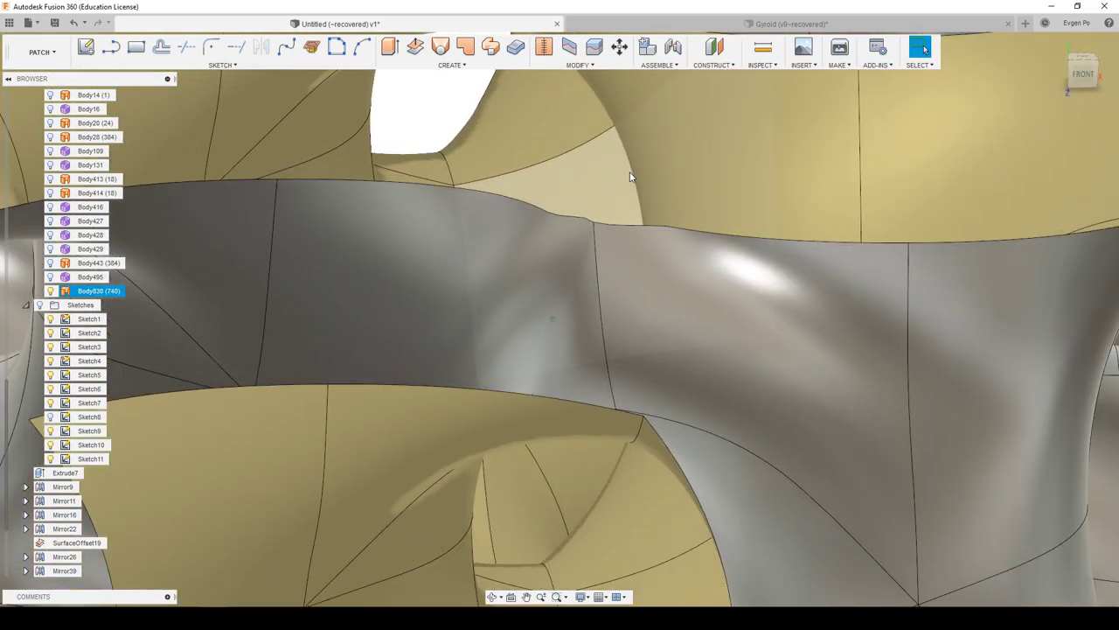
scroll(629, 176, "down", 3)
scroll(641, 170, "down", 3)
scroll(645, 175, "down", 3)
scroll(692, 193, "down", 2)
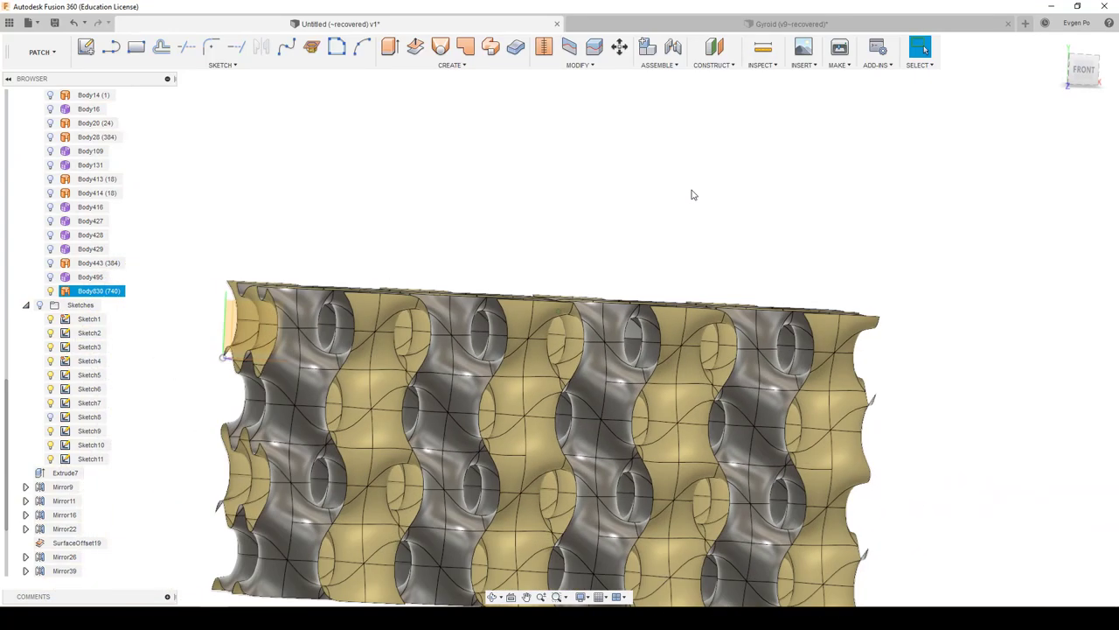
Step: Undo the stitch, view the lattice centred from the top, and begin a sketch on a plane
middle_click_drag(690, 194, 542, 202, "shift")
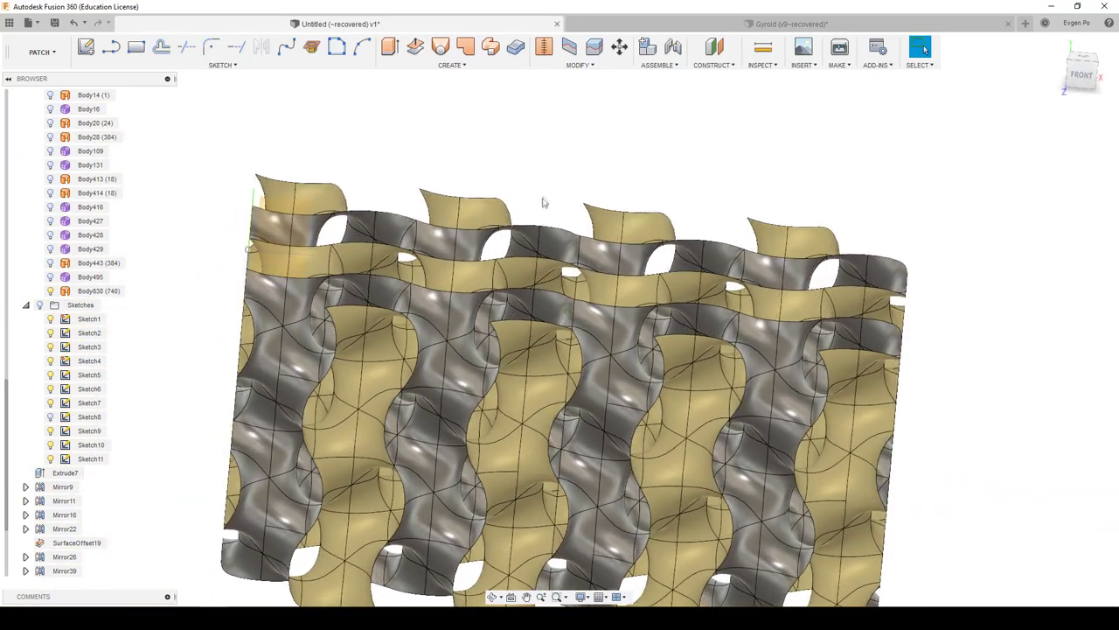
key("ctrl+z")
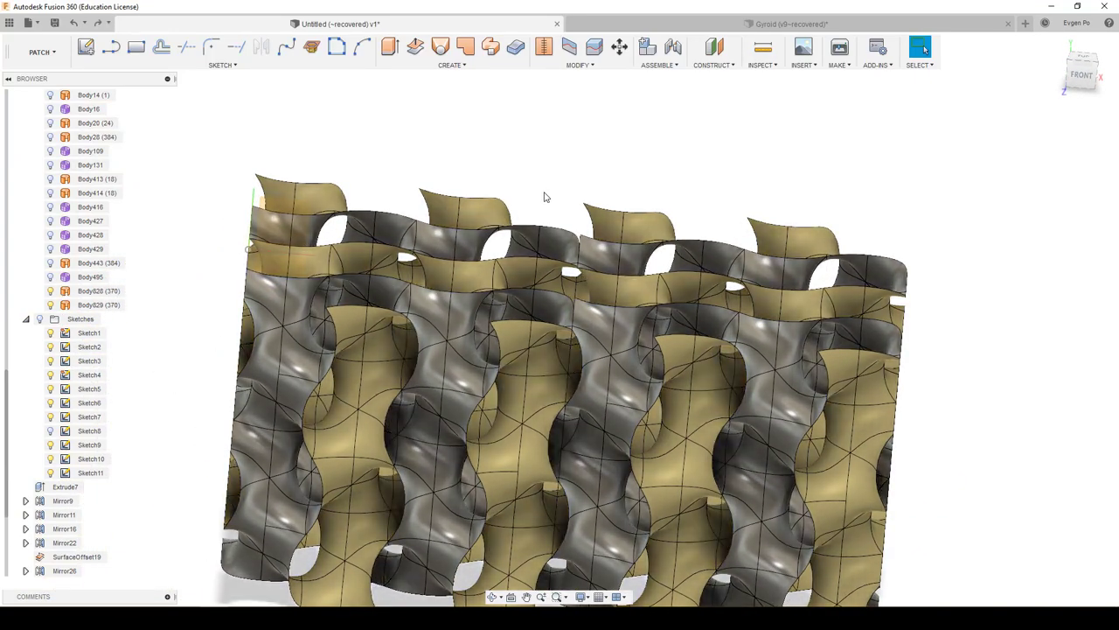
mouse_move(544, 196)
middle_mouse_down("shift")
mouse_move(566, 253)
mouse_move(539, 212)
middle_mouse_up("shift")
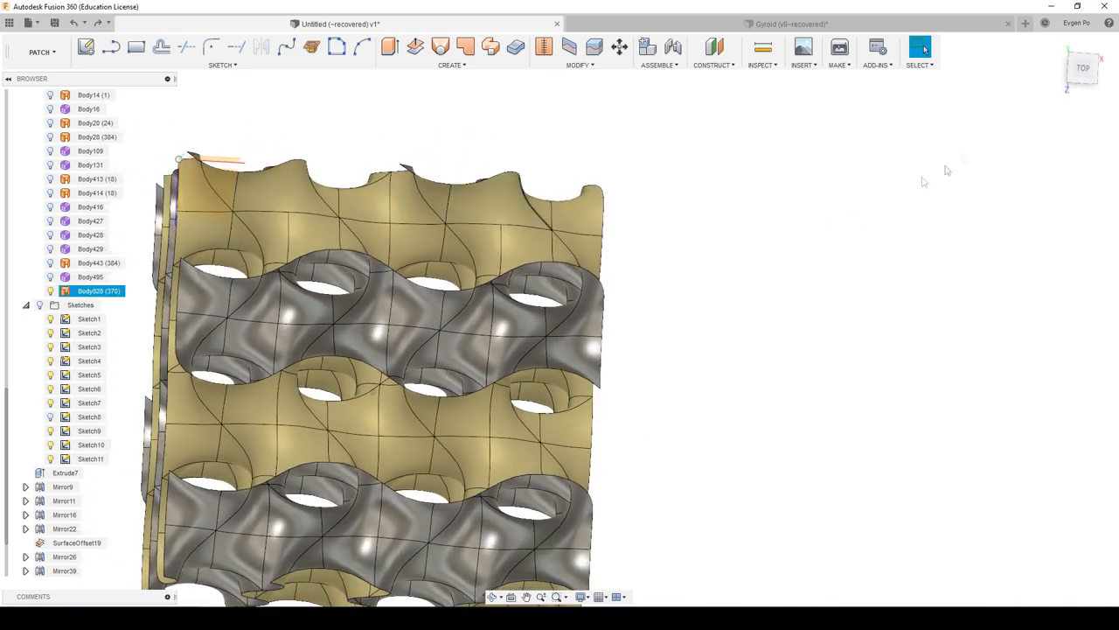
left_click(1084, 72)
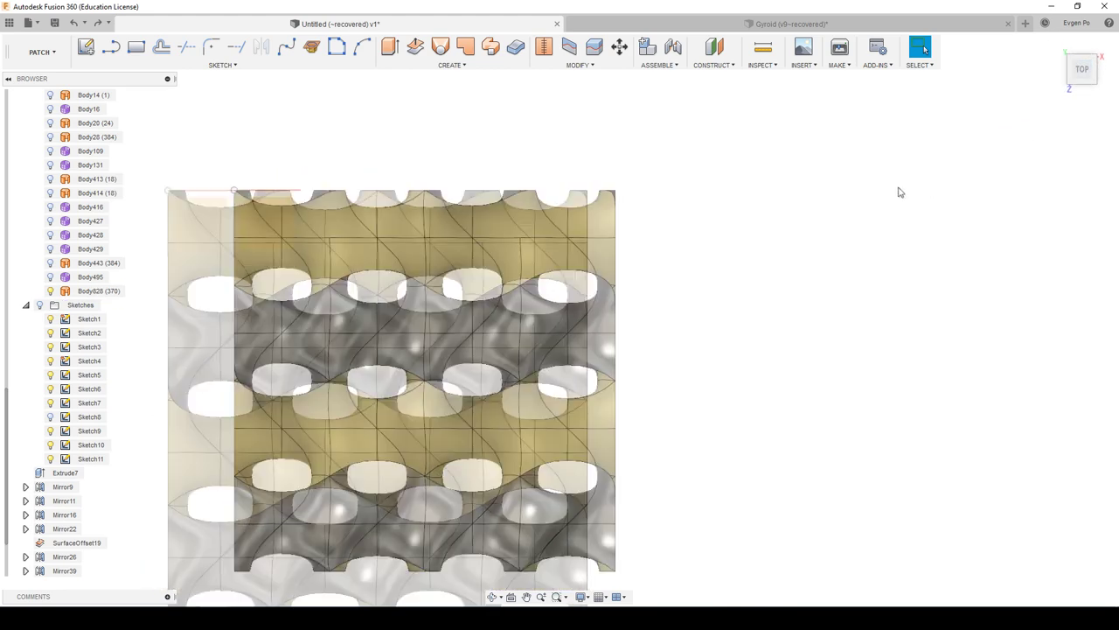
left_click(725, 282)
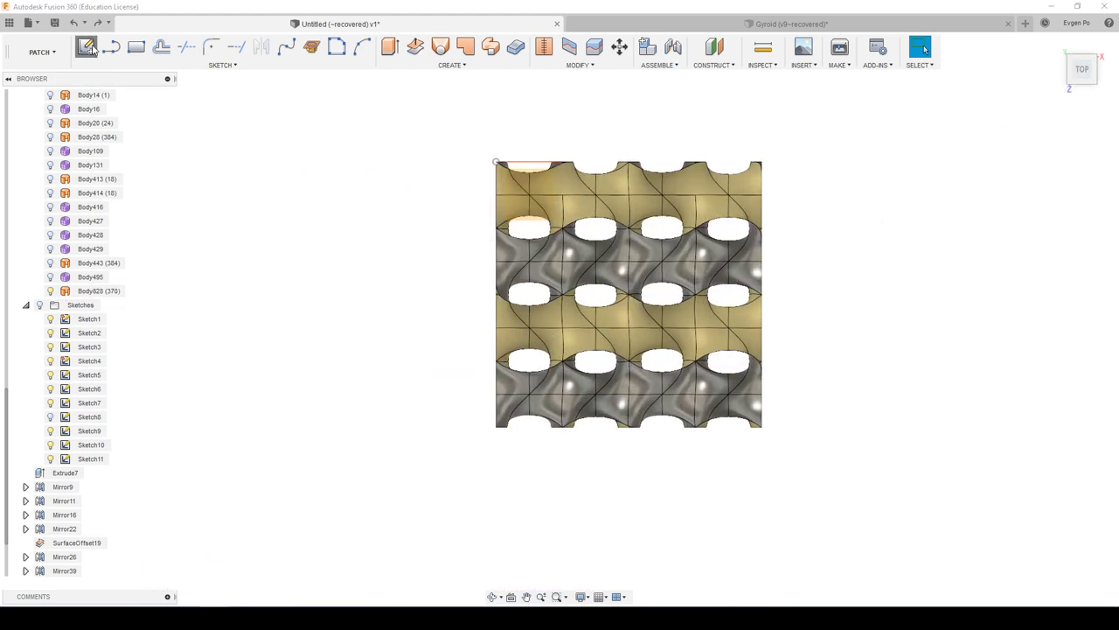
left_click(87, 48)
left_click(451, 203)
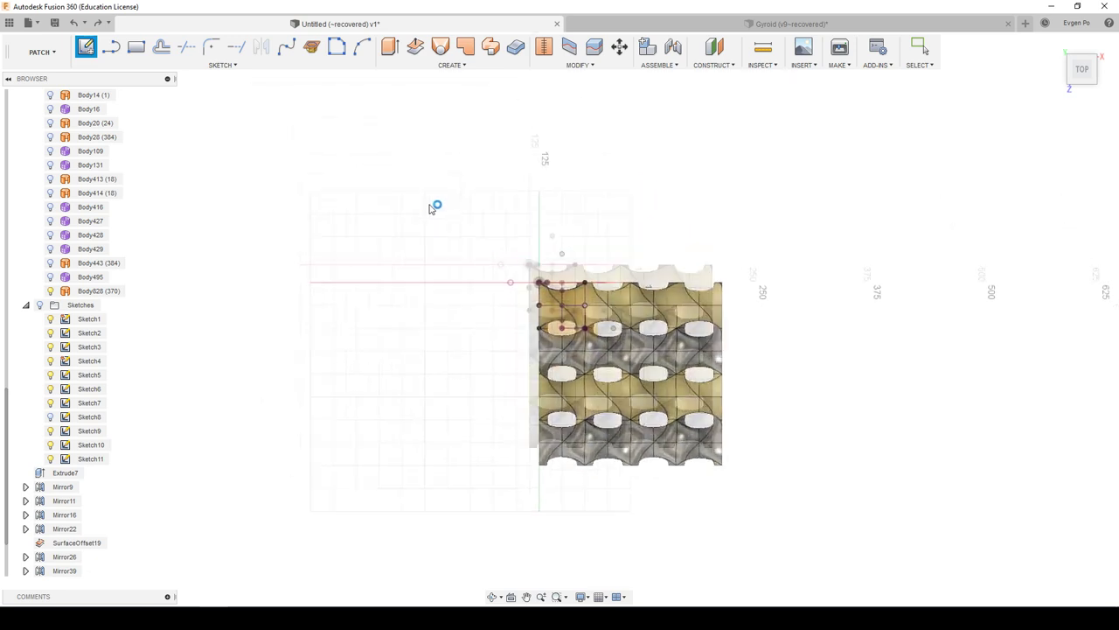
Step: Try an oversized centre rectangle around the lattice, then undo it
left_click(202, 67)
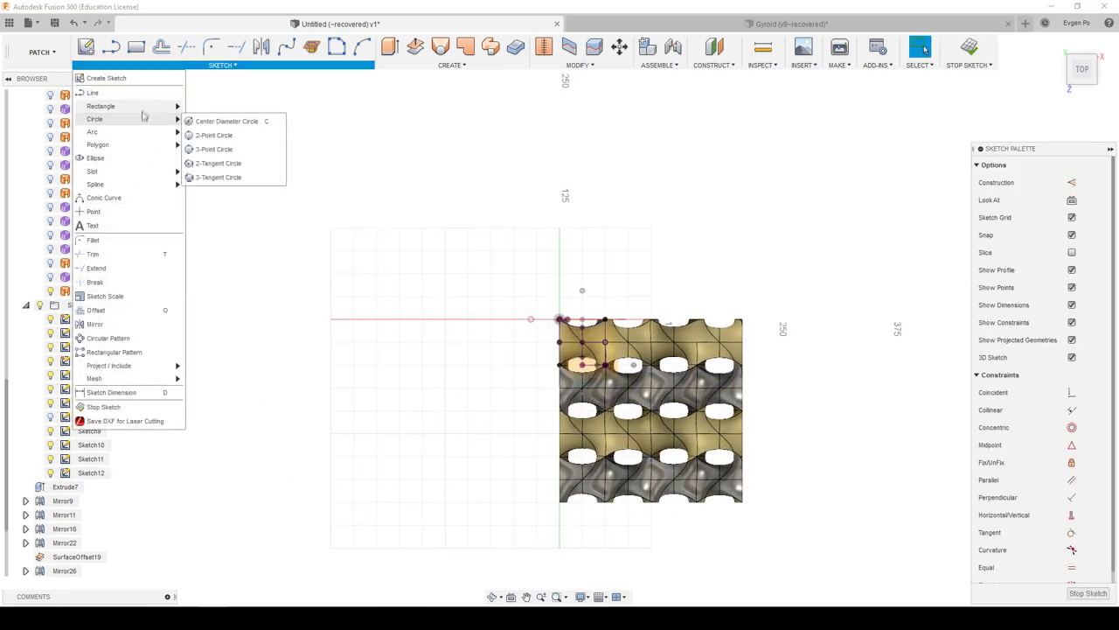
left_click(219, 136)
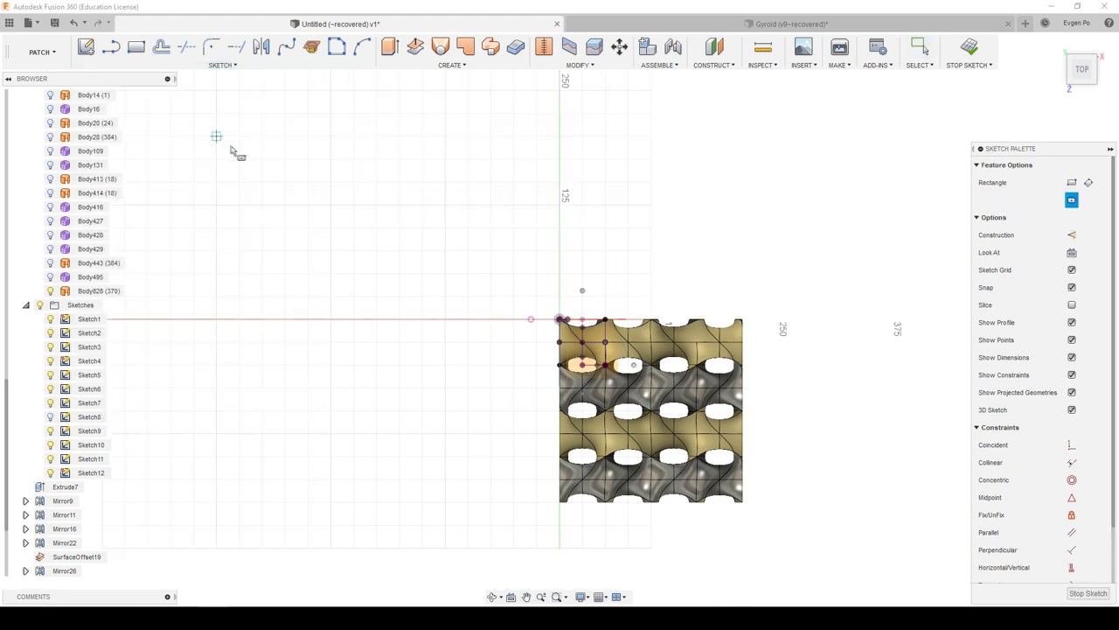
scroll(619, 383, "up", 2)
scroll(618, 382, "up", 1)
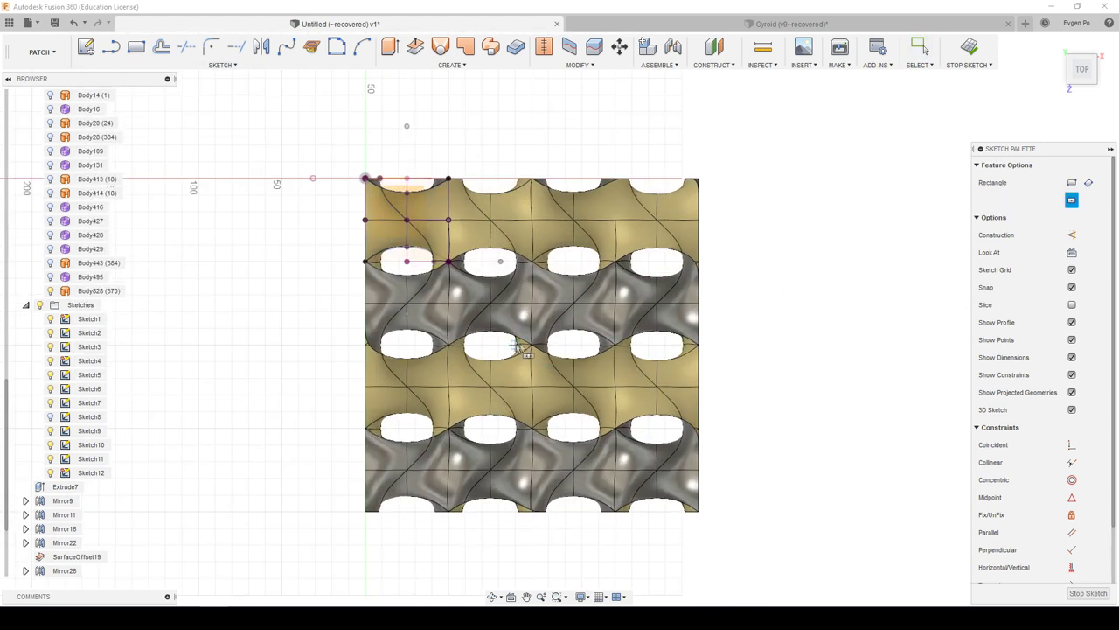
left_click(618, 262)
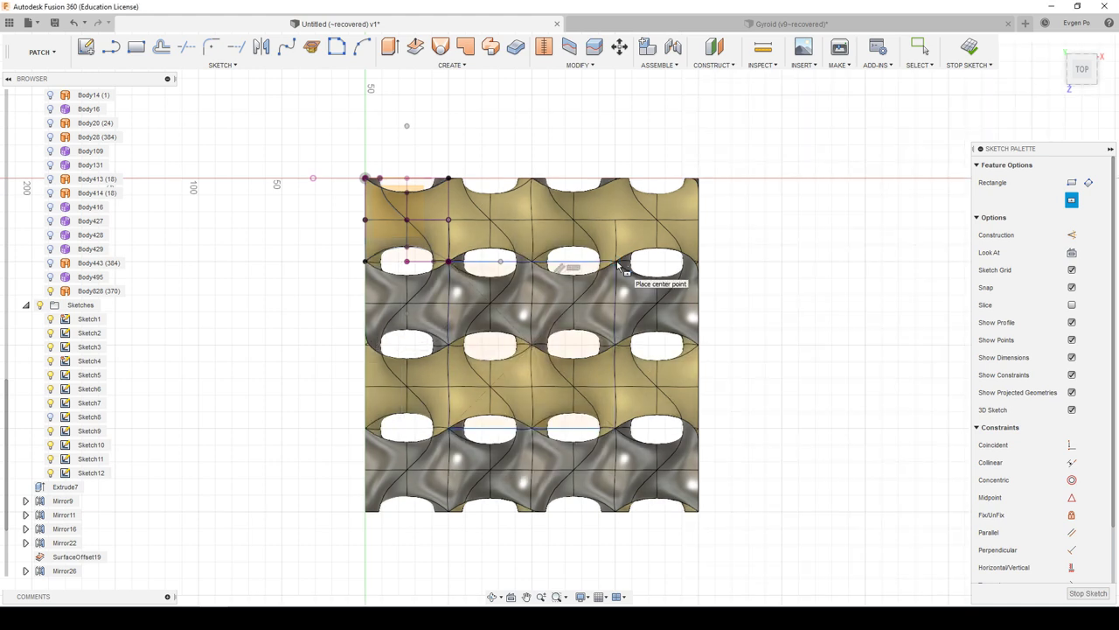
left_click(532, 342)
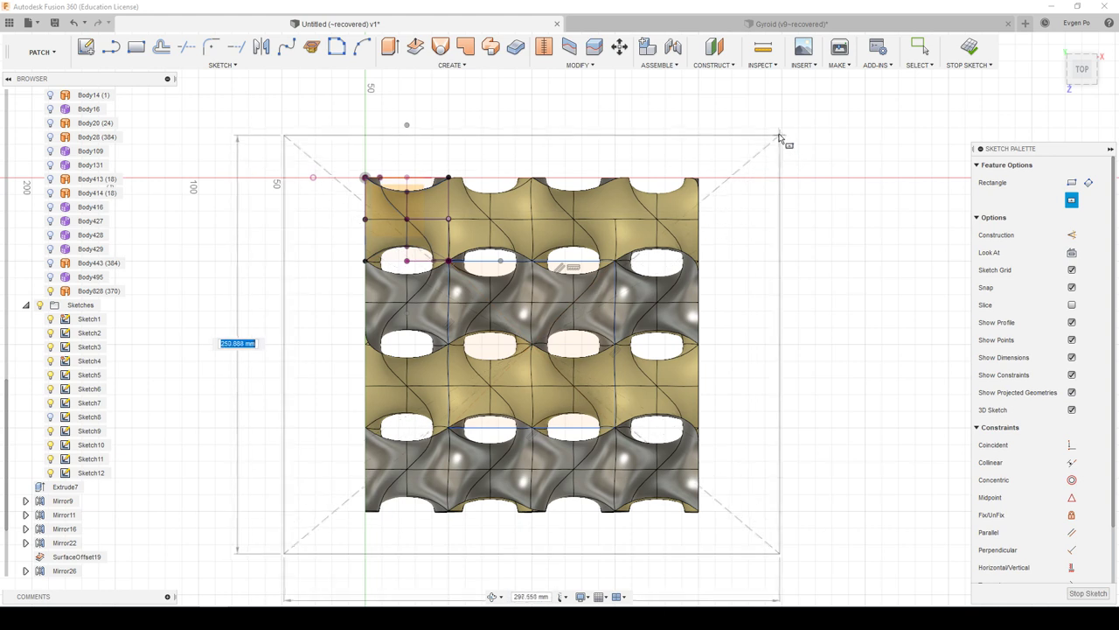
left_click(781, 136)
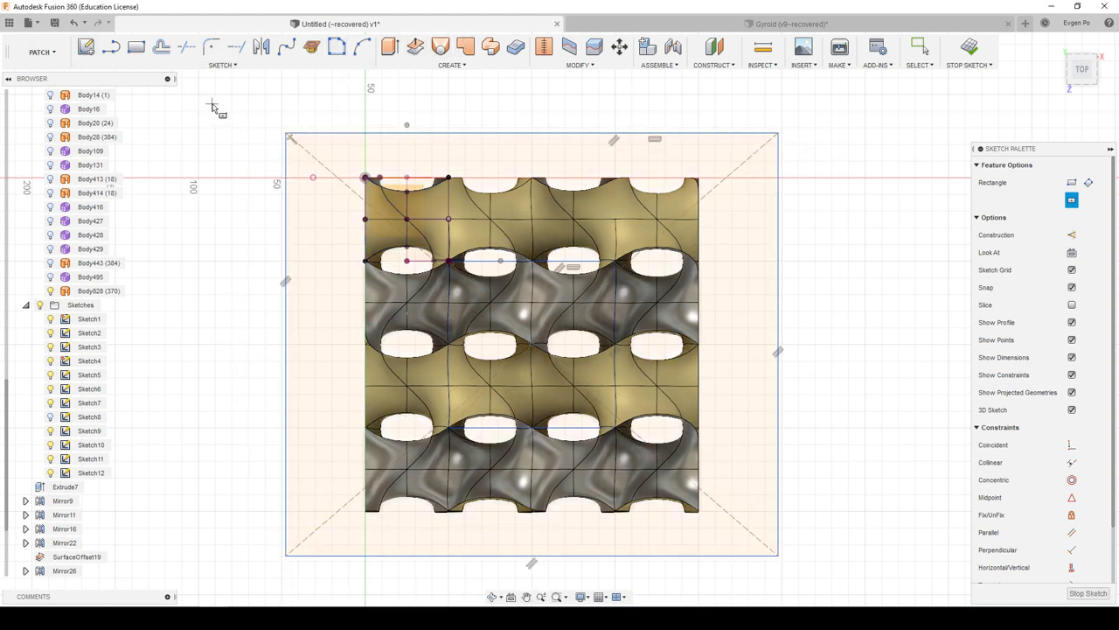
key("ctrl+z")
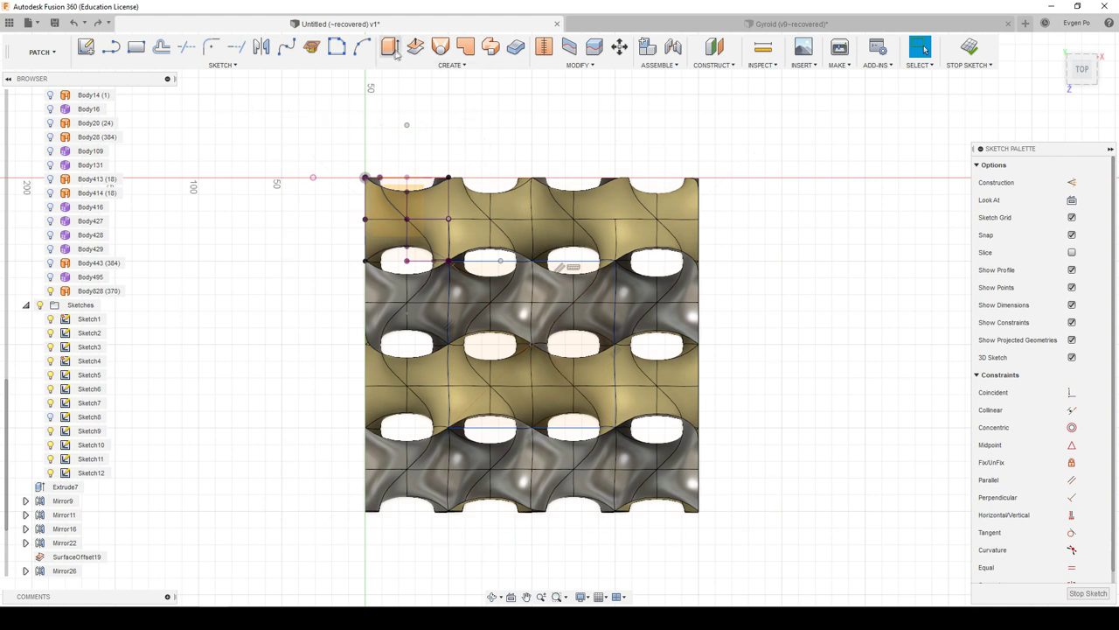
Step: Reopen Sketch12, draw a 2-point rectangle framing the whole lattice, and switch to MODEL
left_click(391, 48)
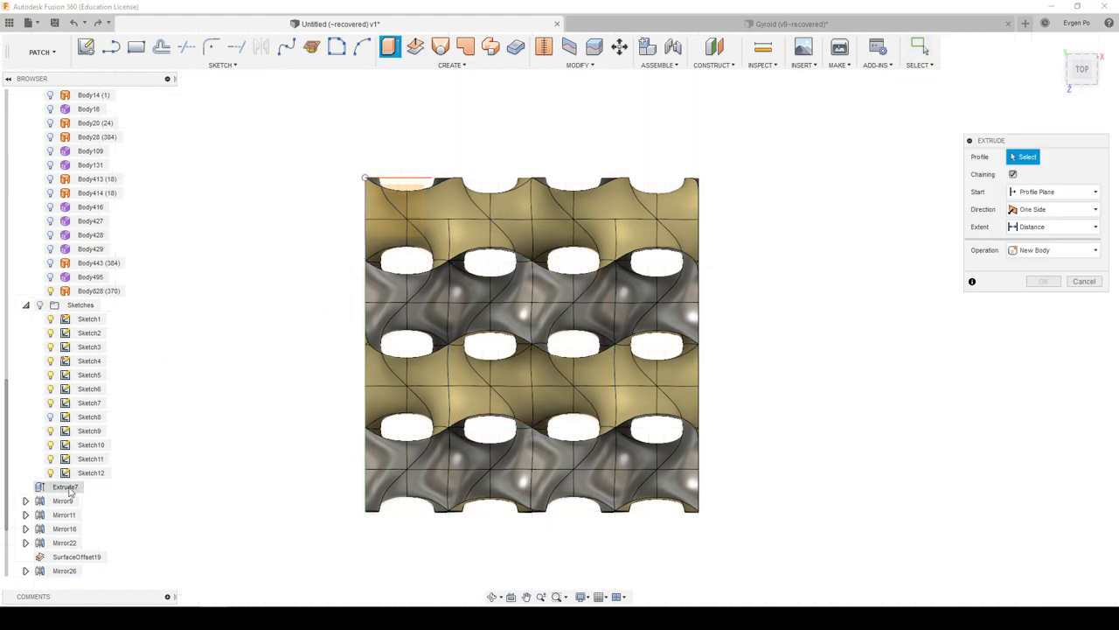
key("Escape")
right_click(94, 486)
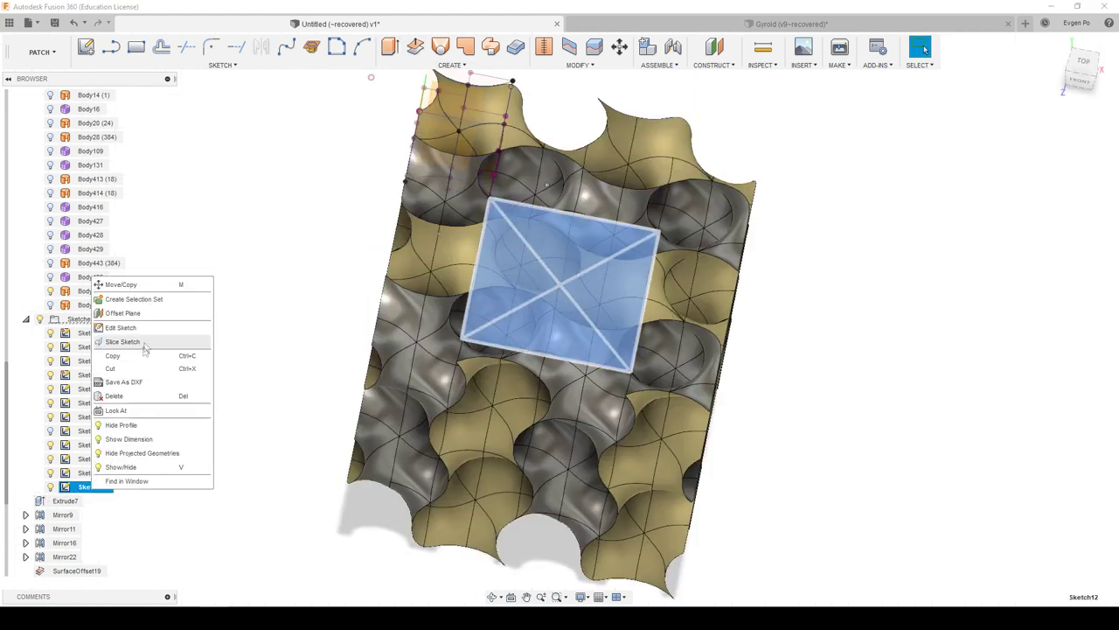
left_click(137, 327)
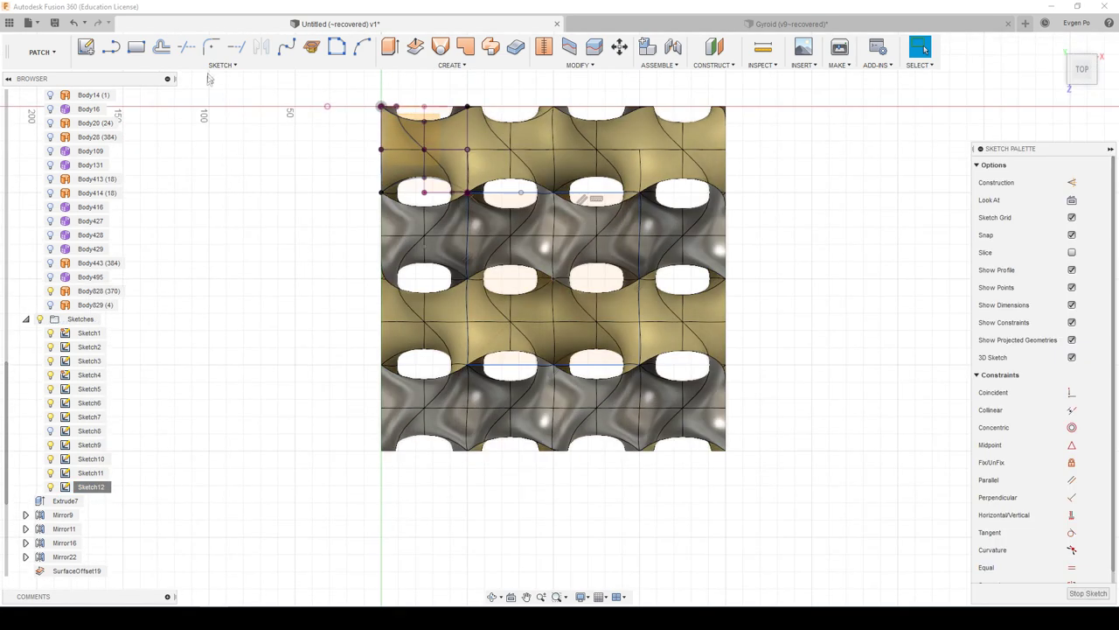
left_click(137, 51)
scroll(253, 286, "down", 2)
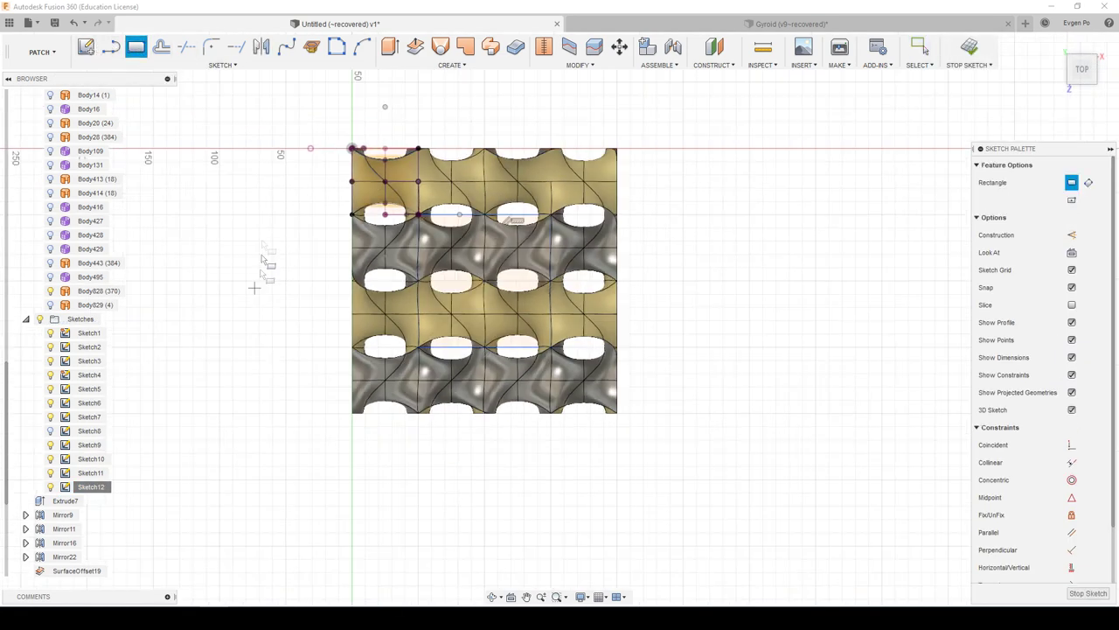
left_click(281, 101)
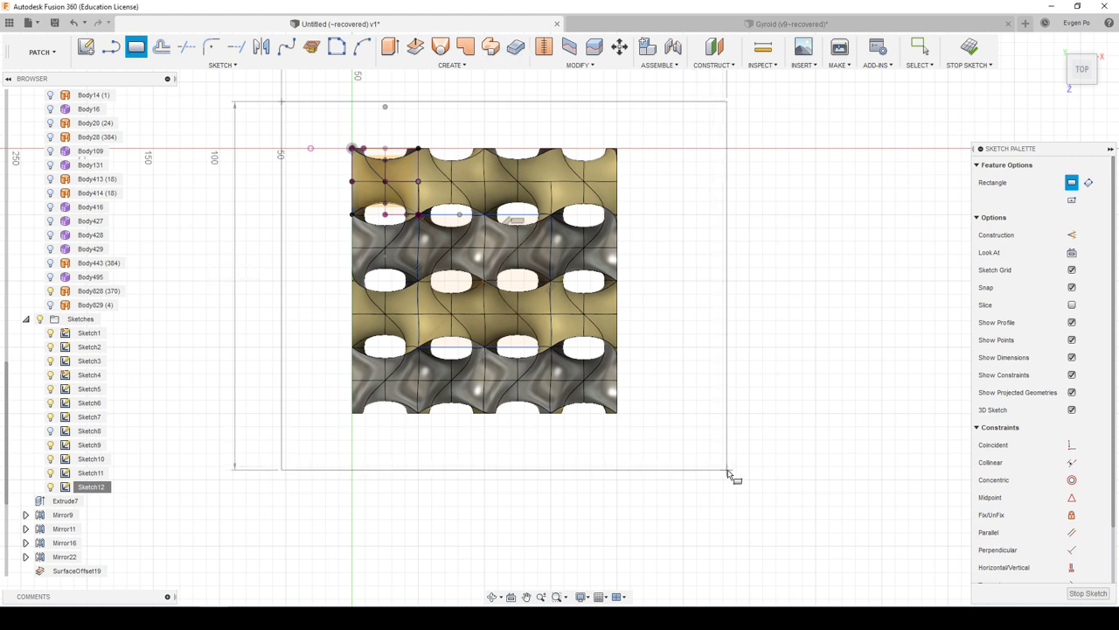
left_click(726, 470)
left_click(52, 55)
left_click(32, 99)
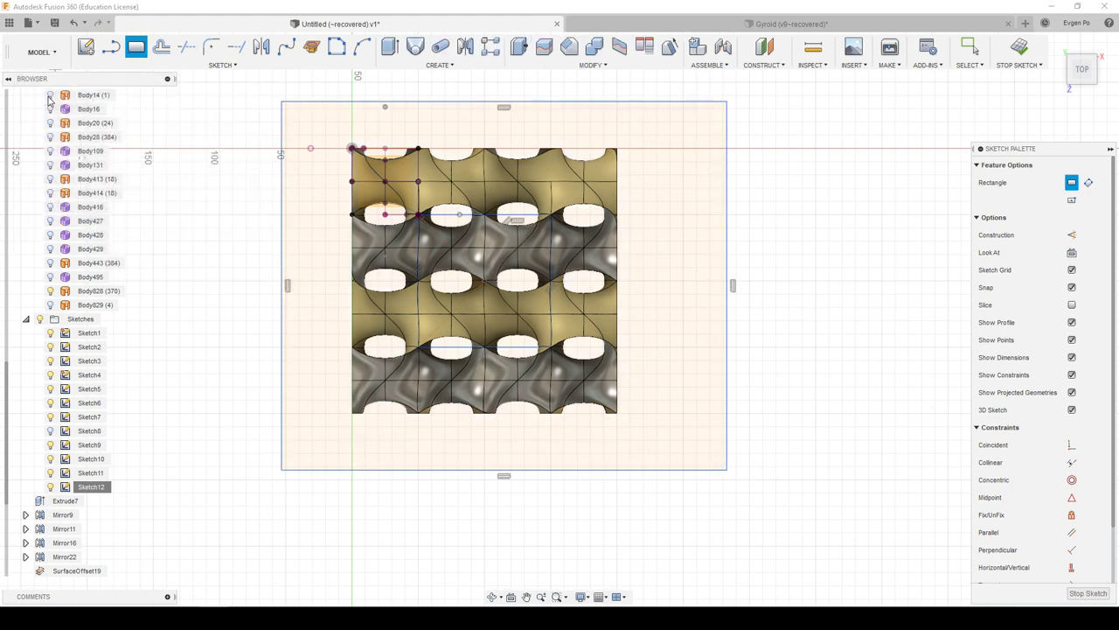
Step: Cut-extrude the outer frame profile two-sided, -175 mm and -150 mm, leaving a narrow column
left_click(385, 55)
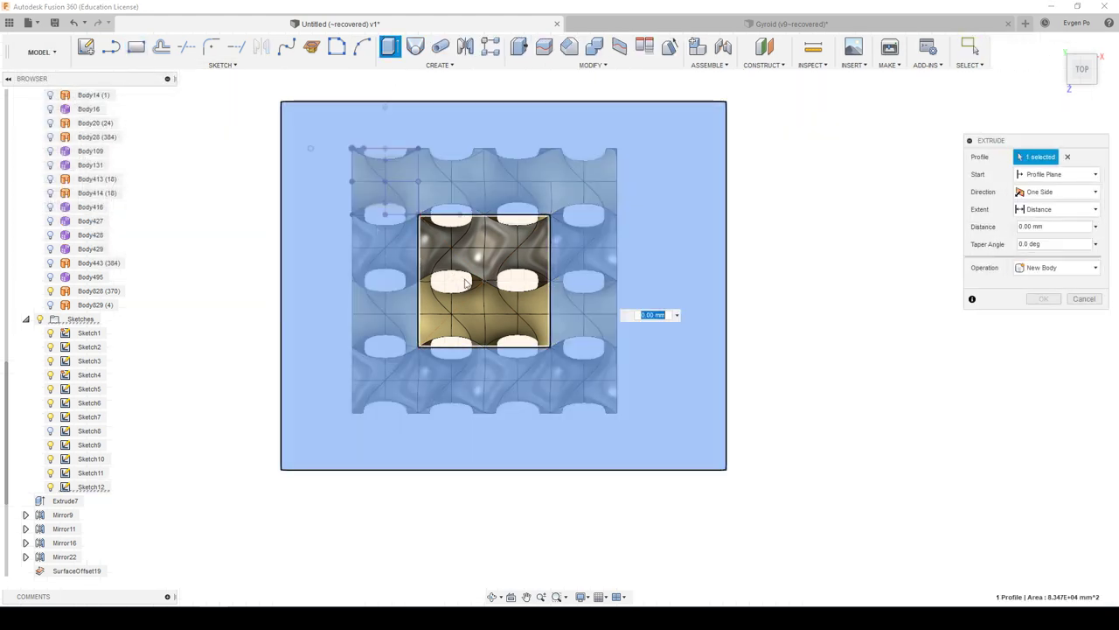
left_click_drag(553, 278, 571, 376)
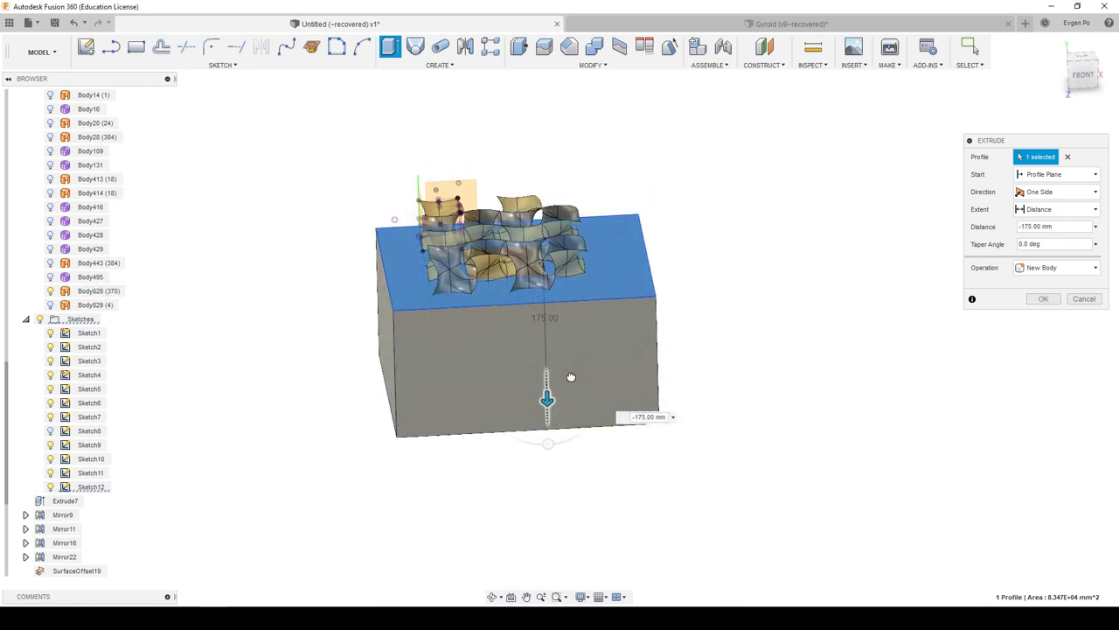
left_click(1069, 269)
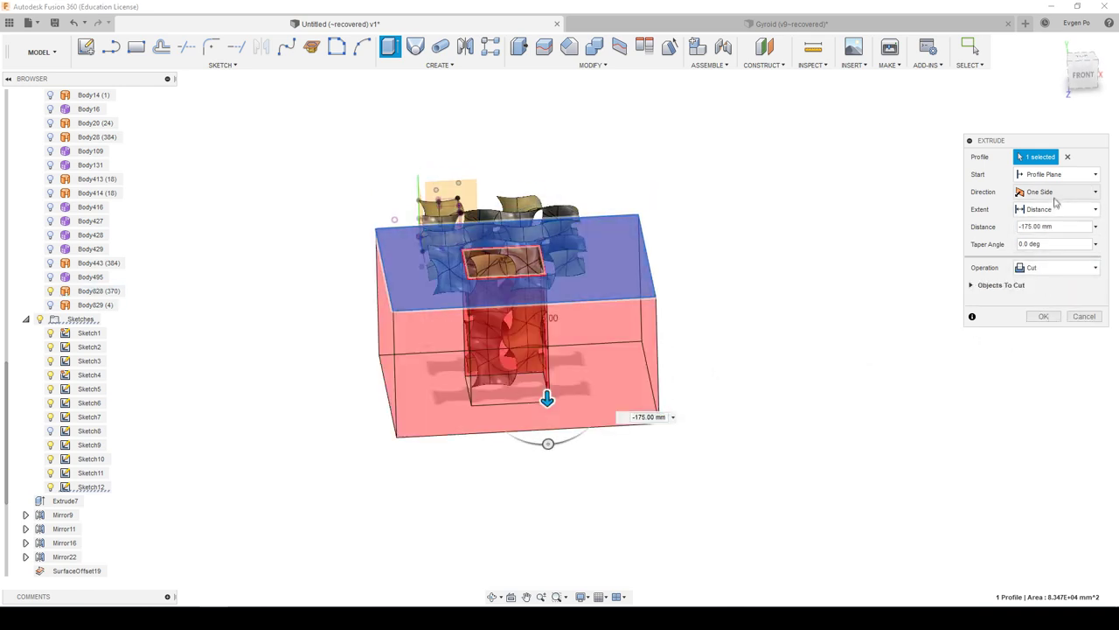
key("Down")
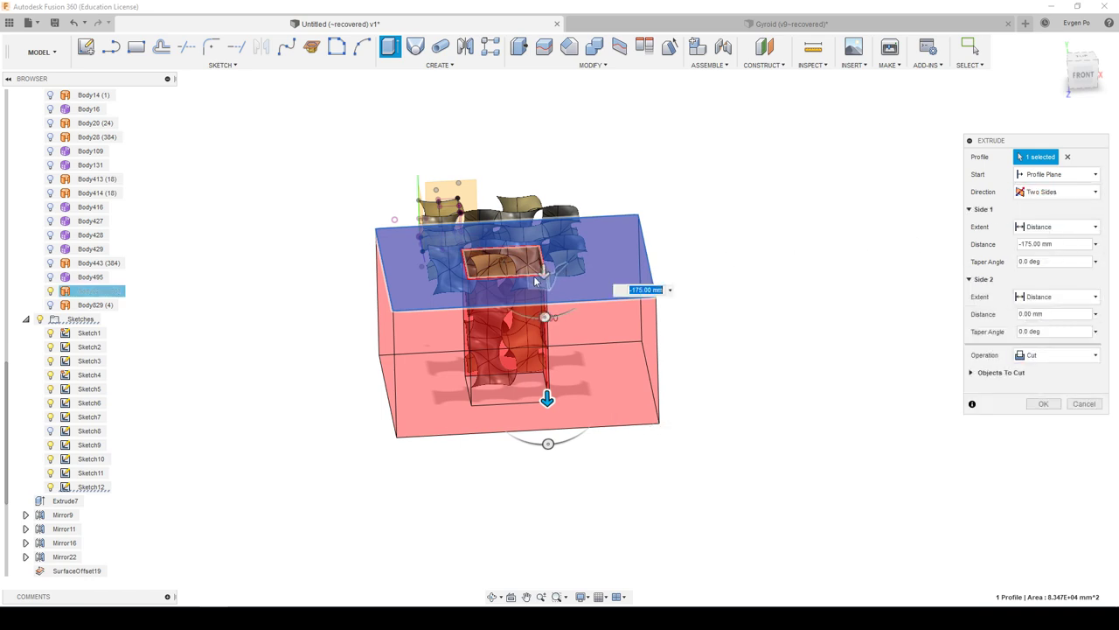
key("Tab")
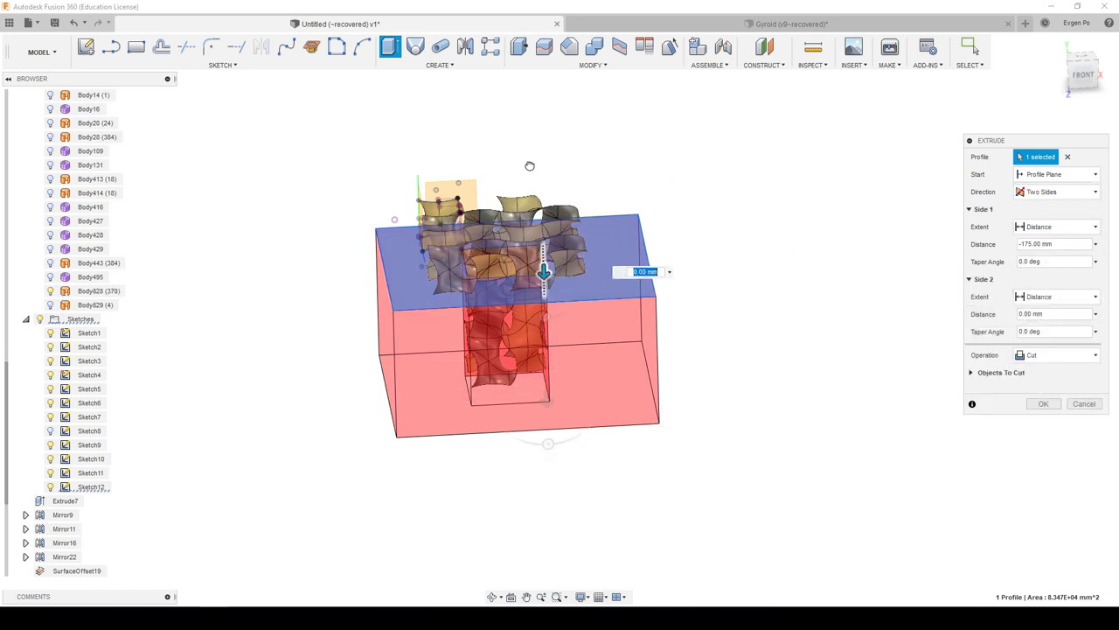
type("-150")
key("Tab")
left_click(1041, 403)
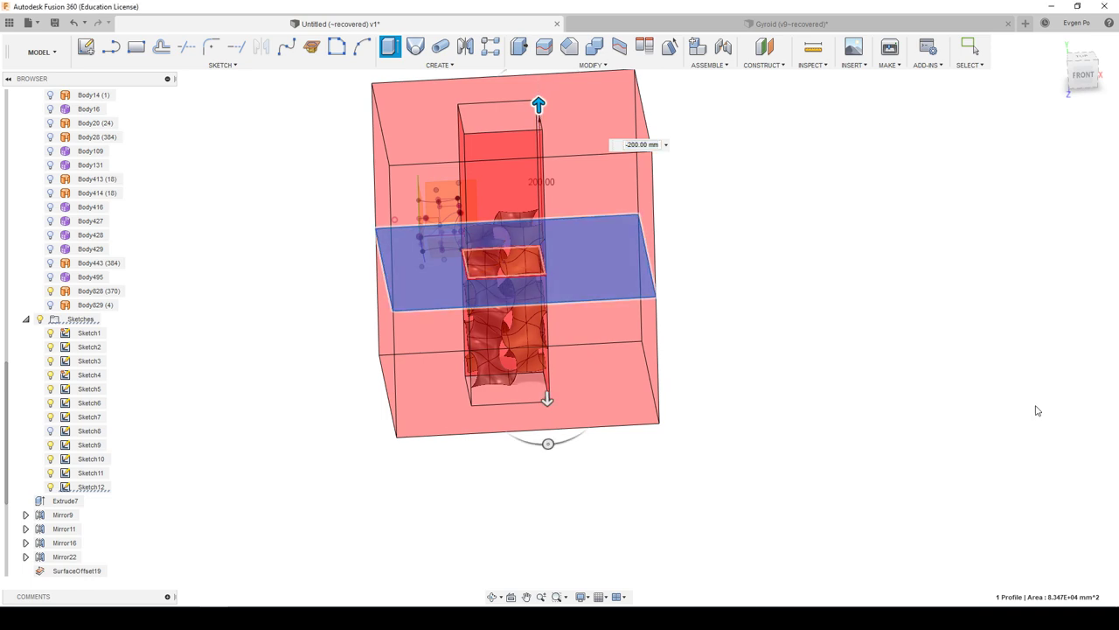
mouse_move(1032, 408)
middle_mouse_down("shift")
mouse_move(732, 368)
mouse_move(697, 347)
middle_mouse_up("shift")
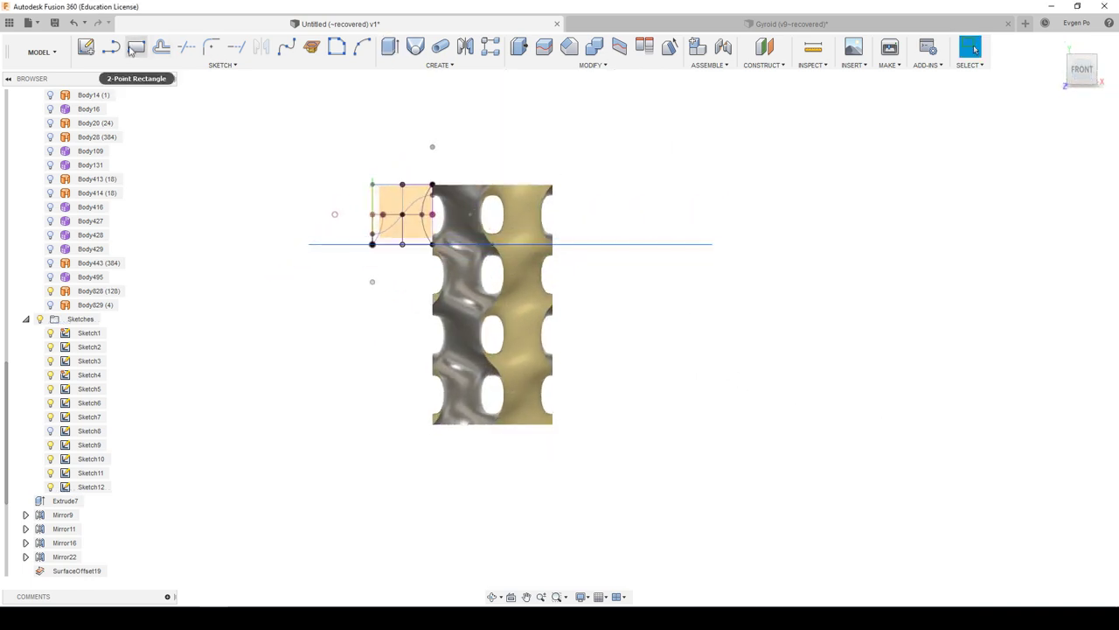
Step: Sketch a centre rectangle on the front plane around the column, viewed from the front
left_click(84, 52)
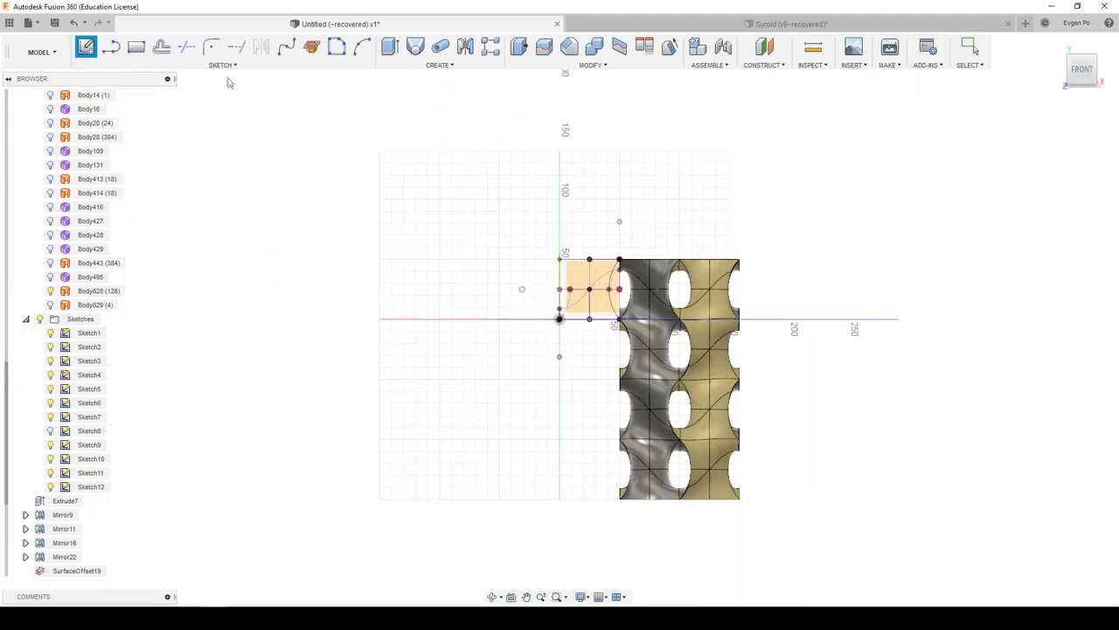
left_click(223, 65)
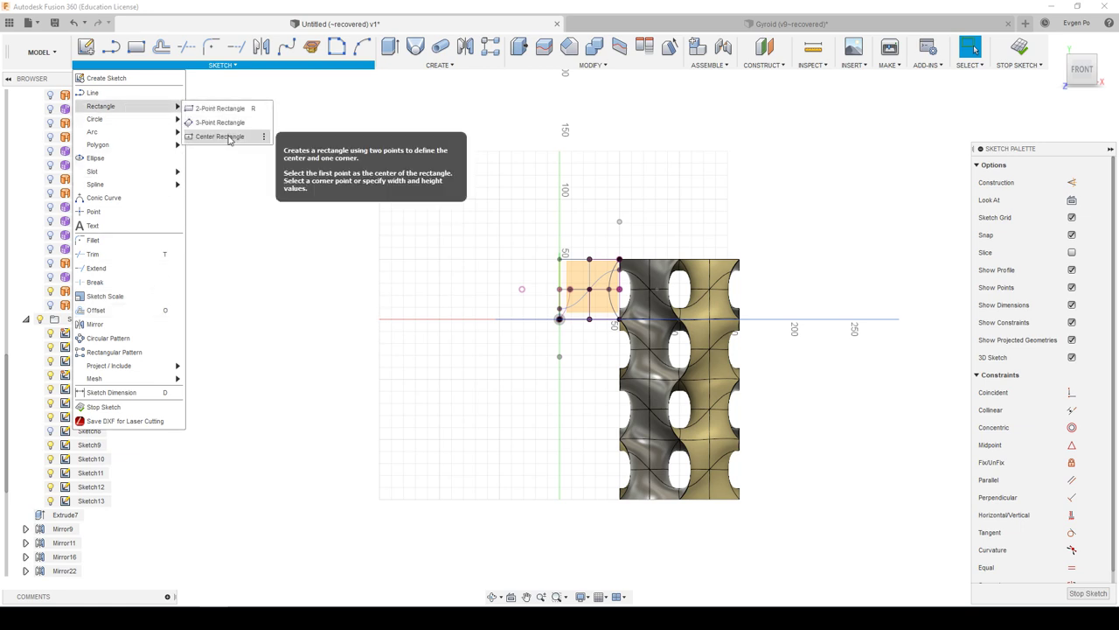
left_click(220, 136)
middle_click_drag(242, 250, 105, 207)
scroll(560, 359, "up", 3)
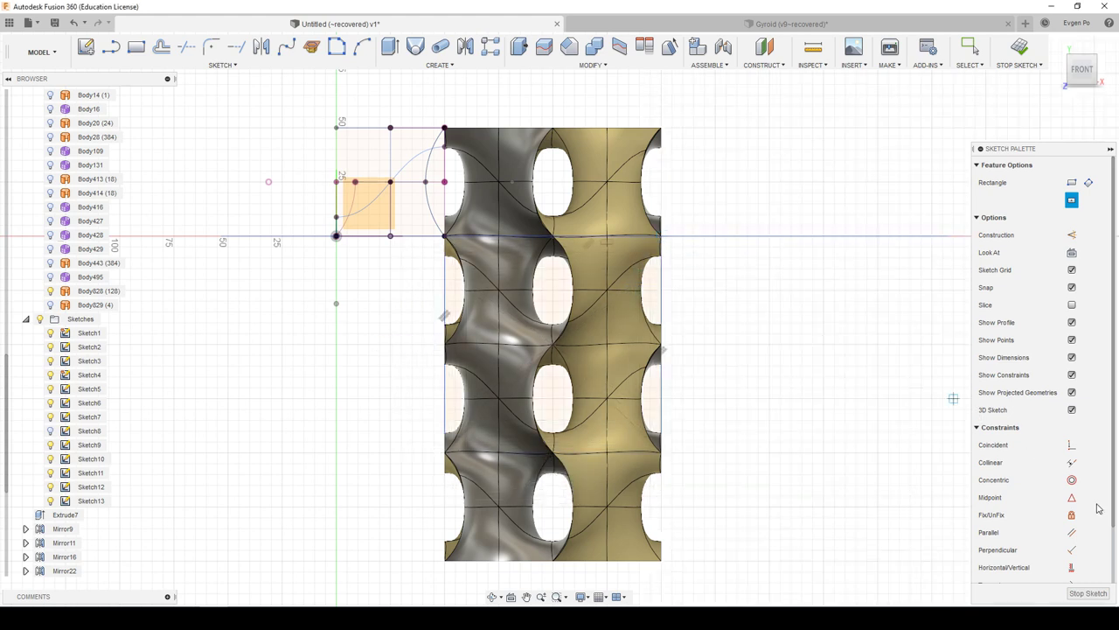
scroll(525, 332, "down", 2)
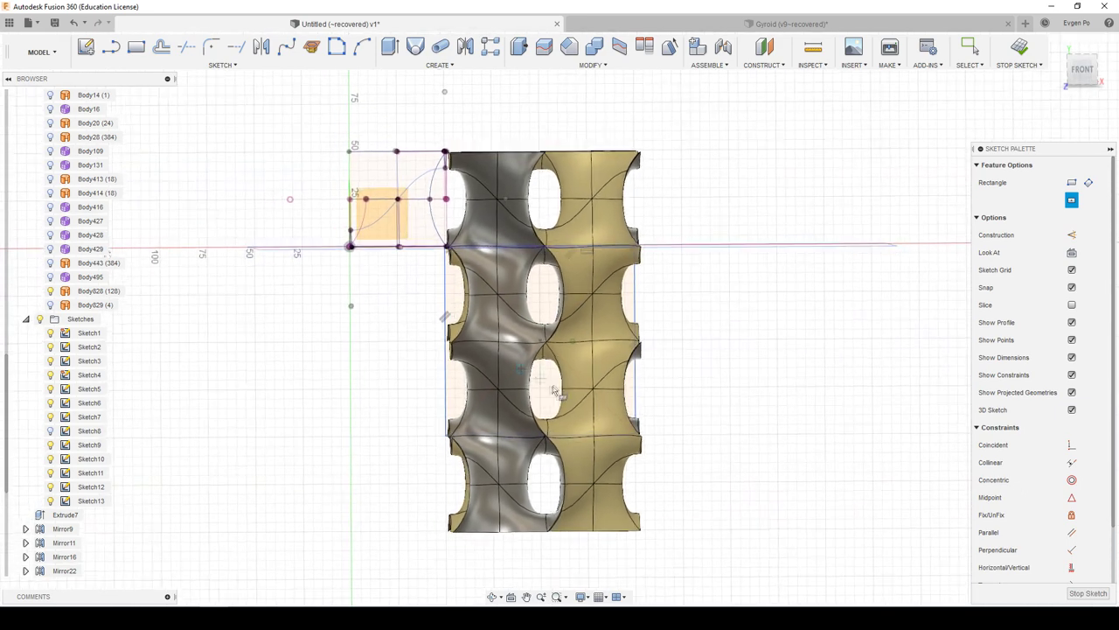
left_click(1082, 70)
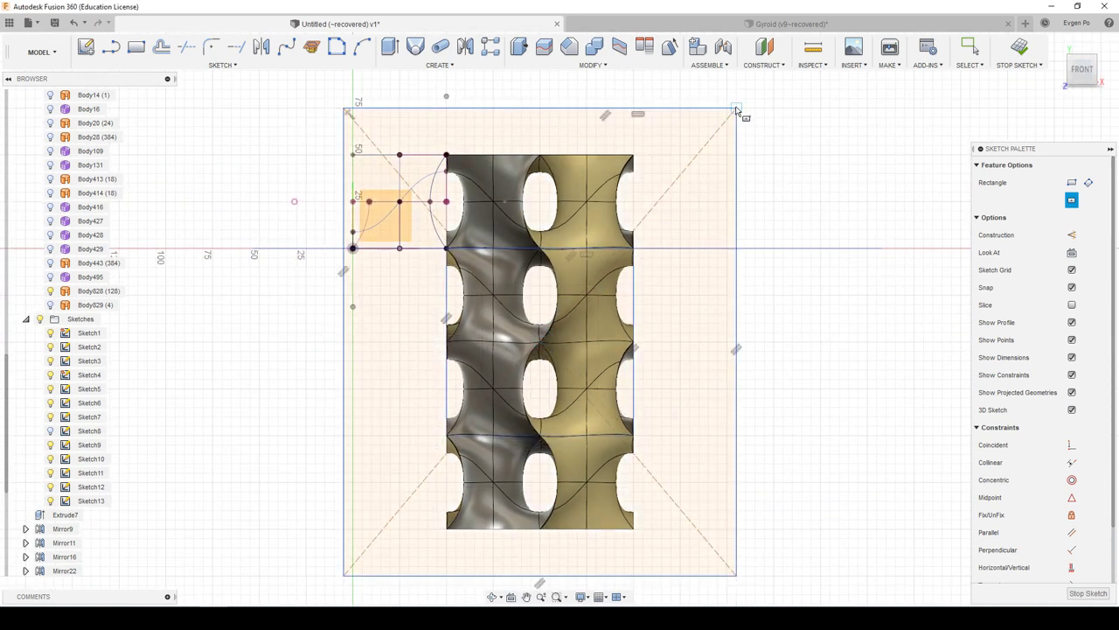
Step: Cut-extrude the rectangle profile 230 mm to trim the gyroid surfaces to one cell
left_click(395, 51)
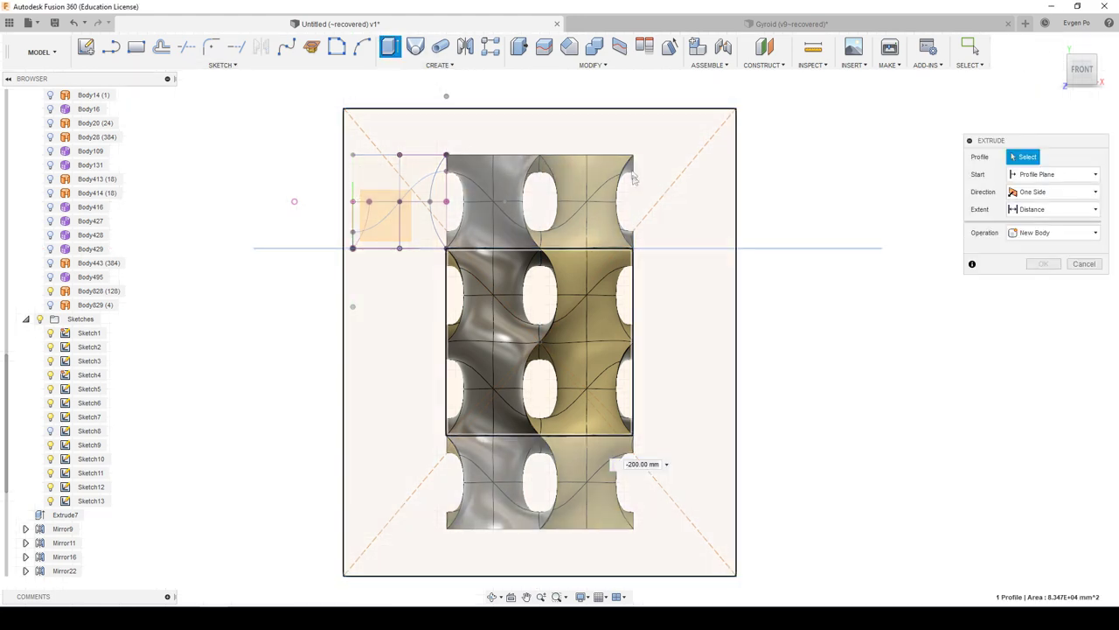
left_click(637, 212)
left_click_drag(397, 411, 759, 454)
left_click(1033, 271)
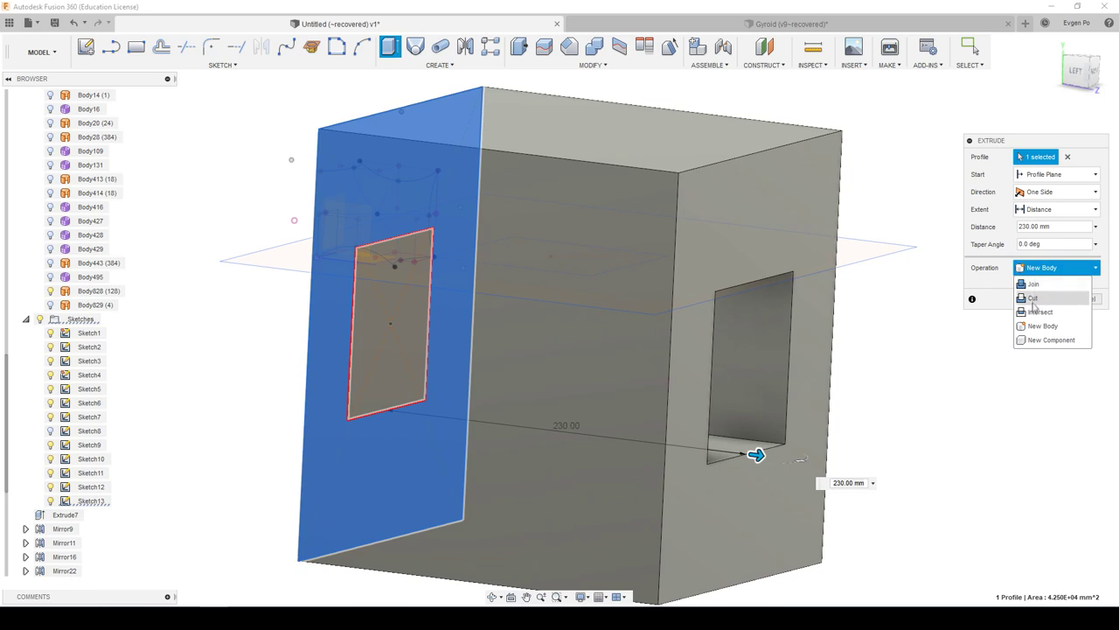
left_click(1032, 298)
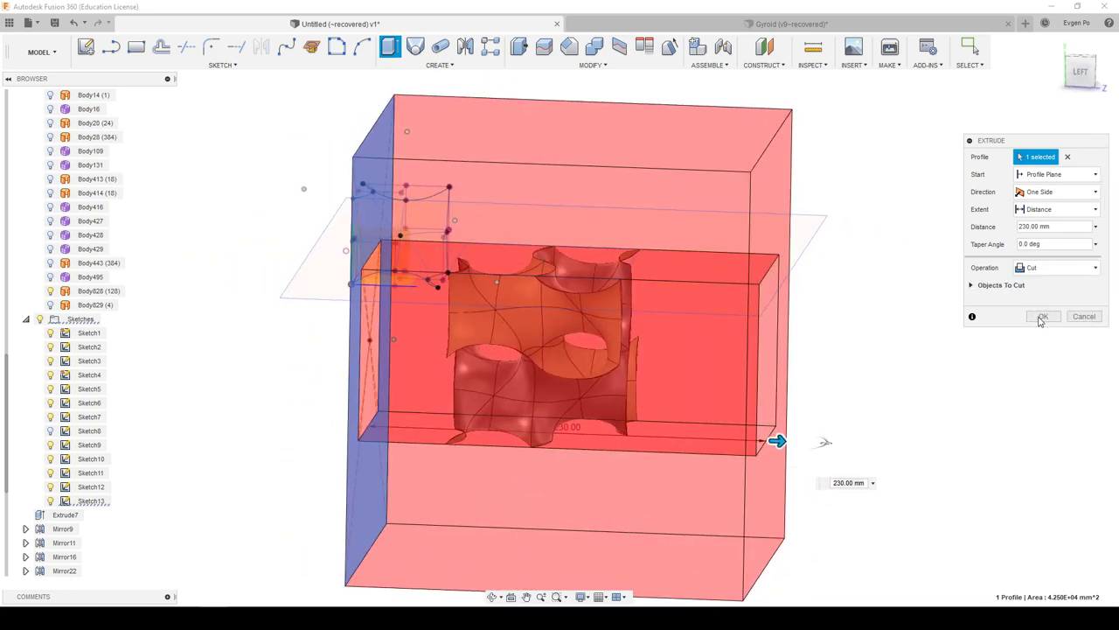
left_click(1041, 316)
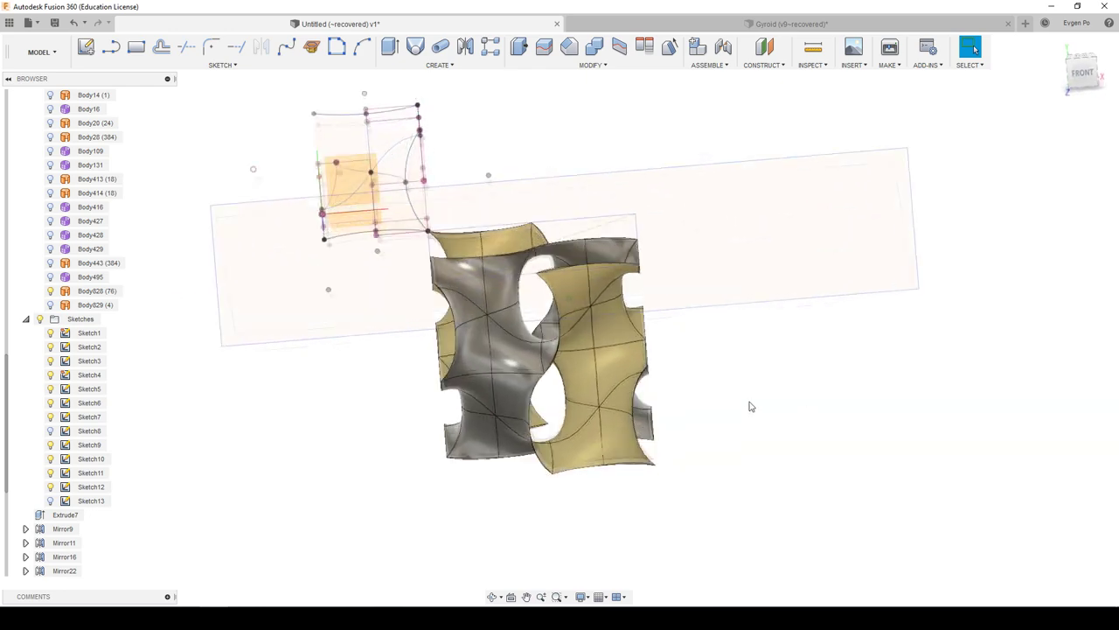
middle_click_drag(750, 406, 224, 386, "shift")
Step: Hide the sketches, zebra-check the trimmed Body828 cell, and close the analysis
left_click(40, 319)
mouse_move(292, 370)
middle_mouse_down("shift")
mouse_move(573, 348)
mouse_move(648, 472)
mouse_move(668, 203)
middle_mouse_up("shift")
scroll(648, 472, "up", 5)
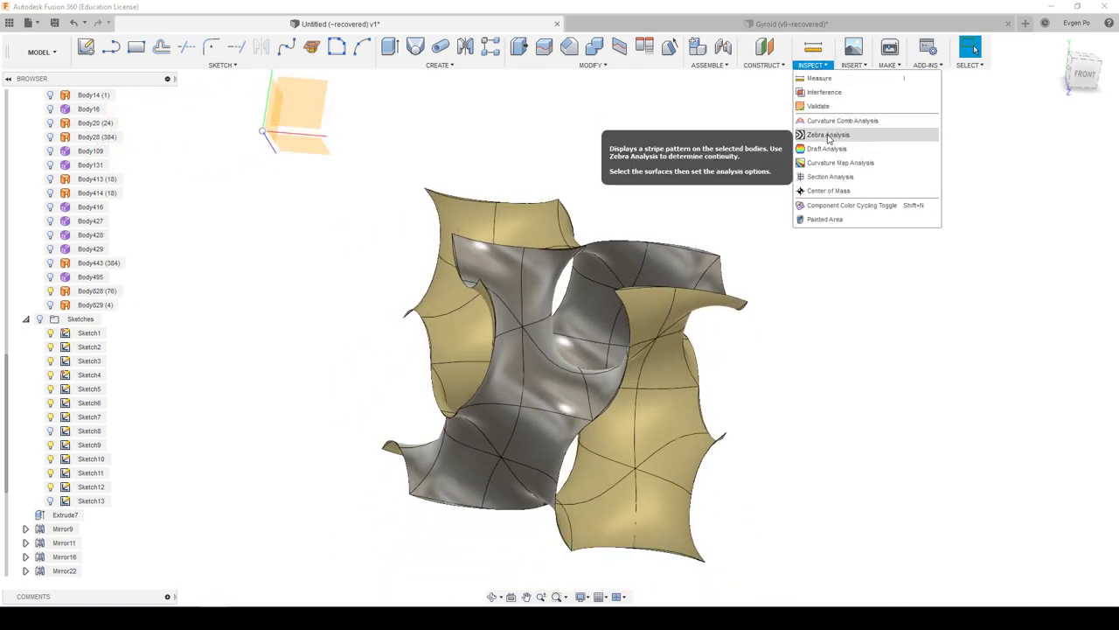
left_click(827, 135)
left_click(564, 329)
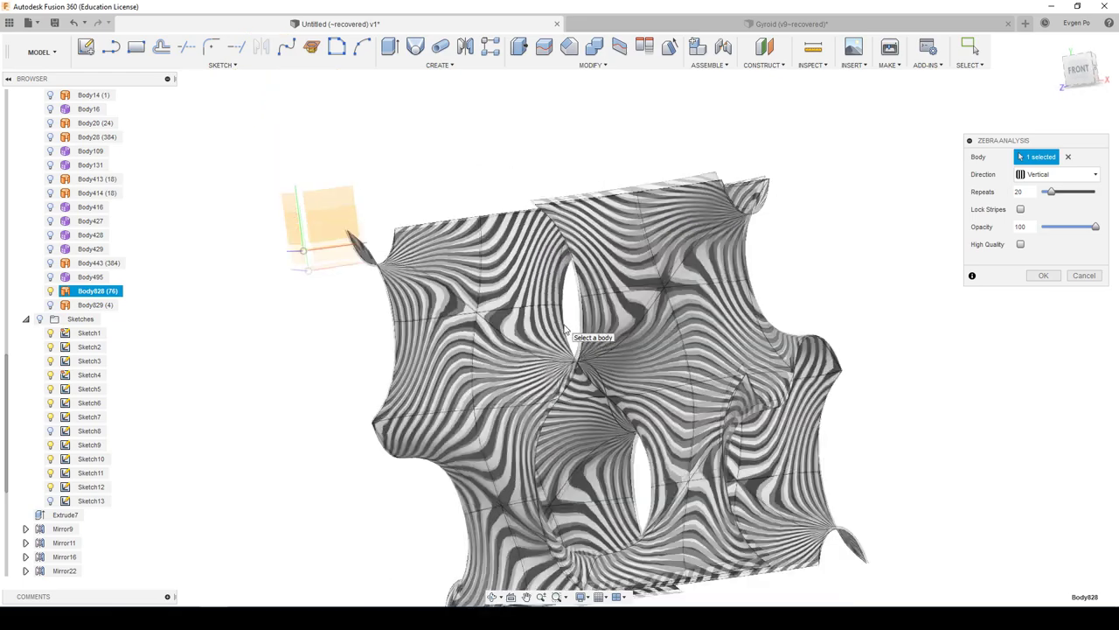
middle_click_drag(564, 328, 784, 400, "shift")
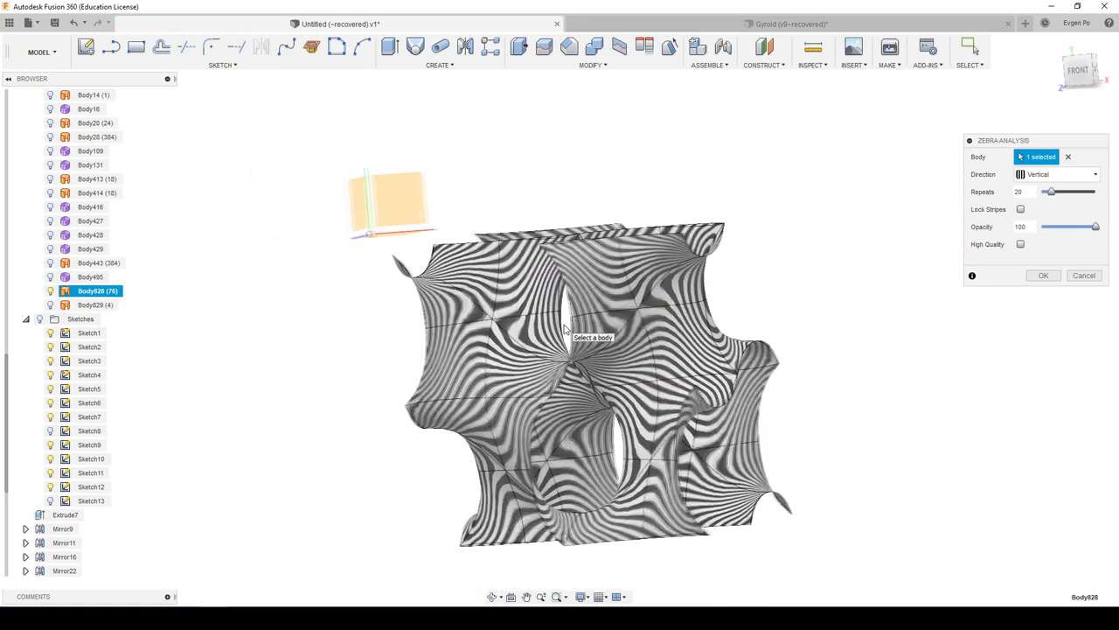
left_click(1084, 275)
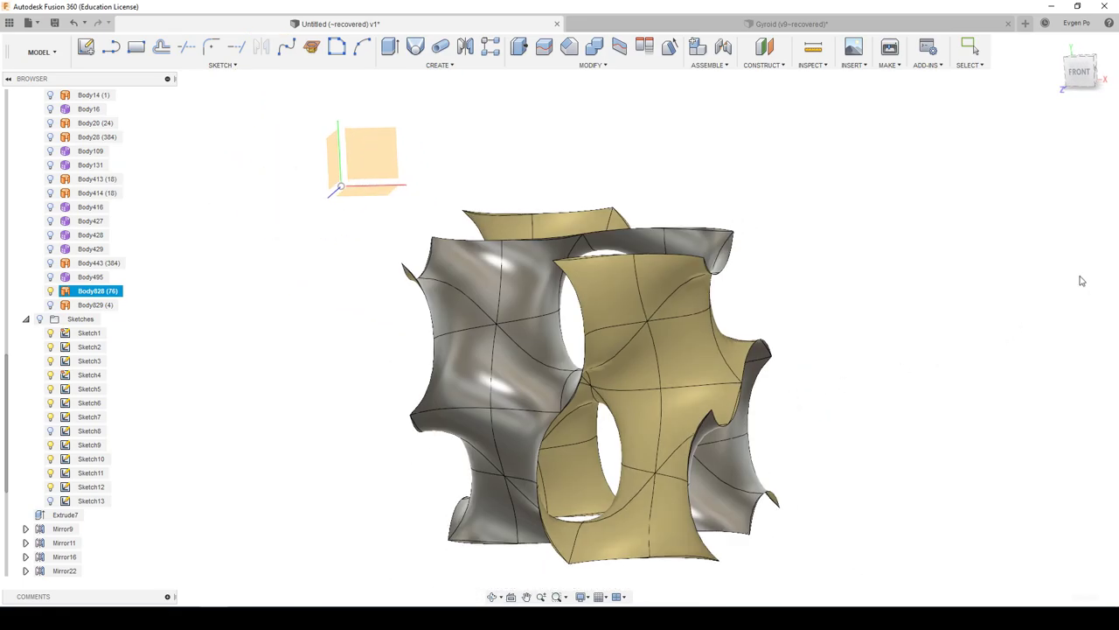
Step: Abandon a move of Body828 and start a rectangular pattern of Body828 instead
right_click(99, 299)
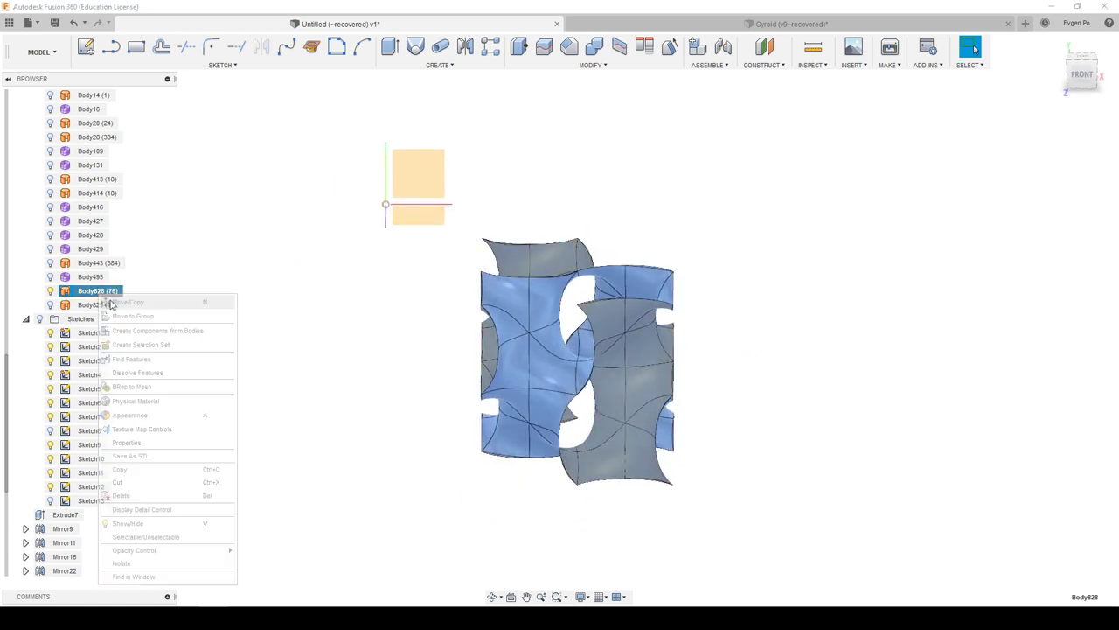
left_click(127, 301)
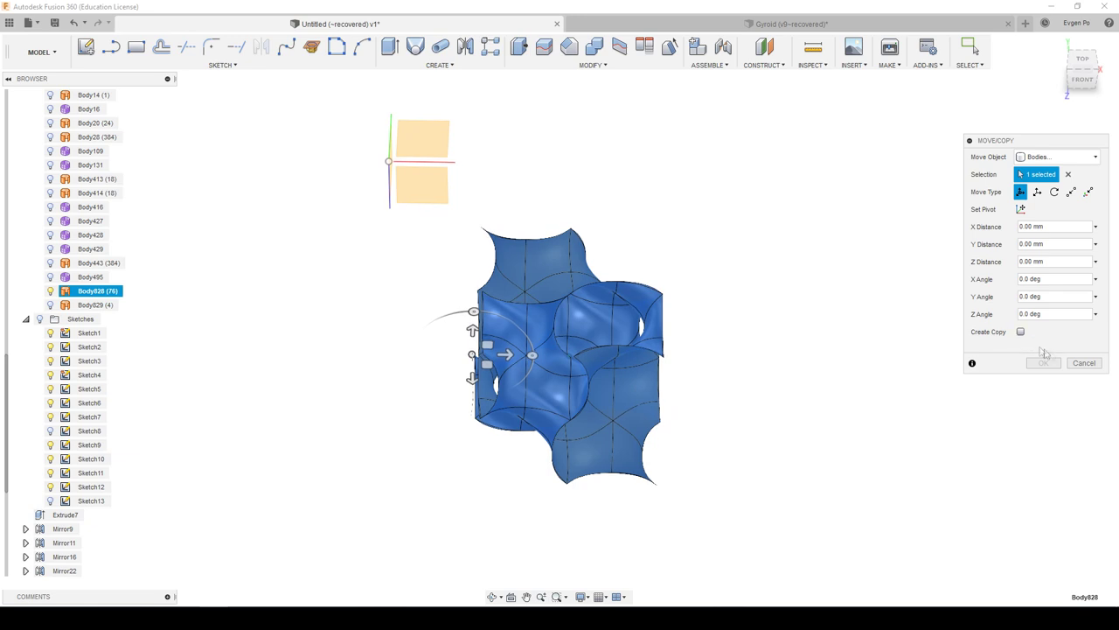
left_click(1084, 363)
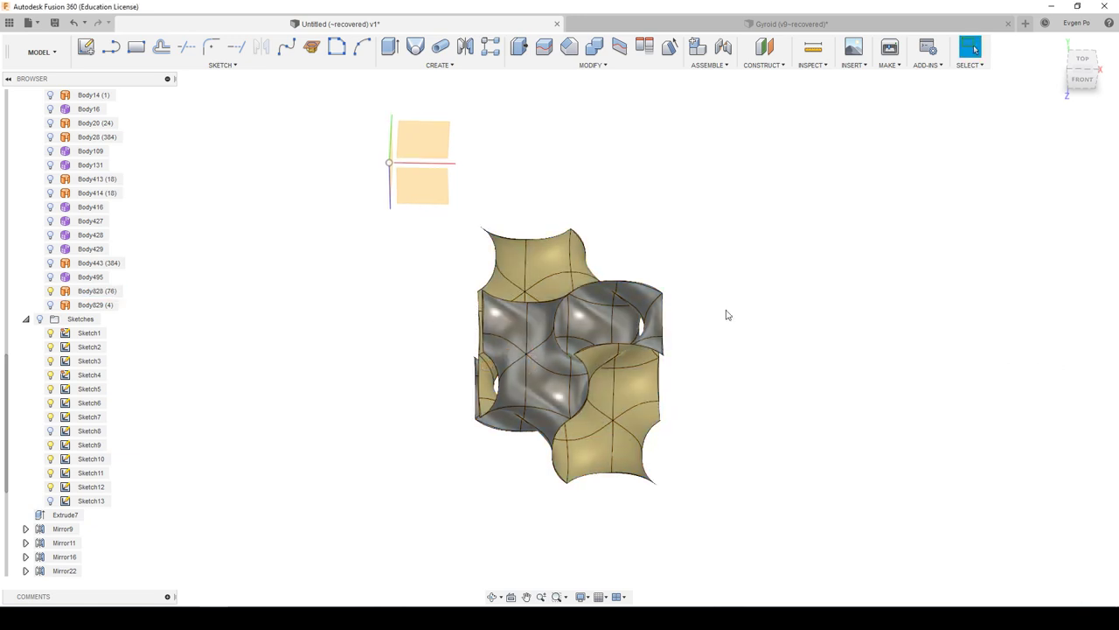
left_click(436, 66)
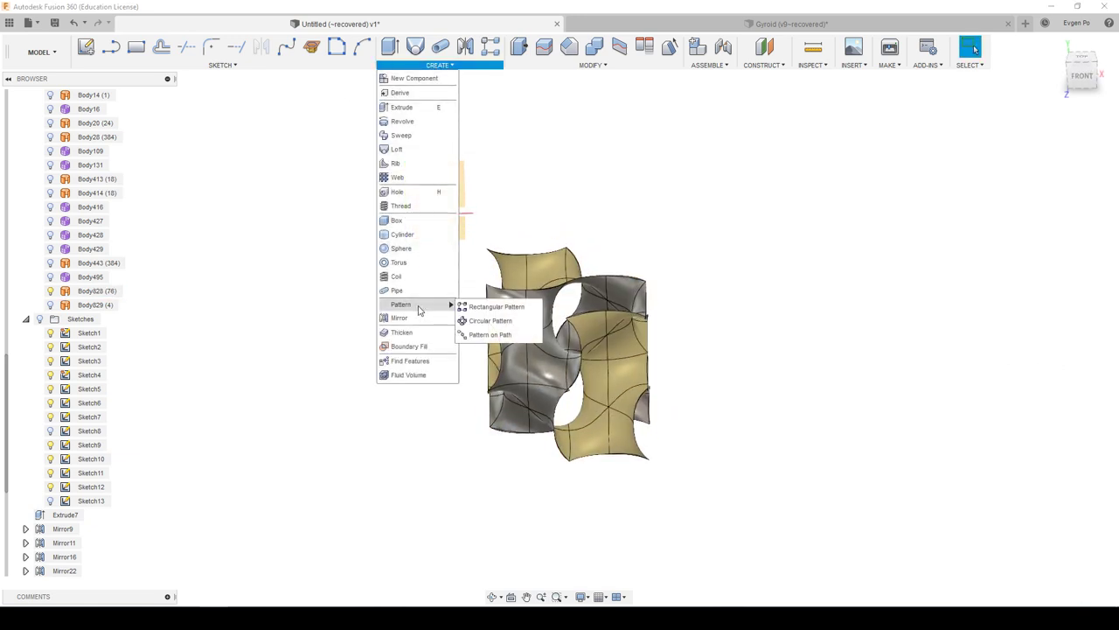
left_click(495, 306)
left_click(532, 384)
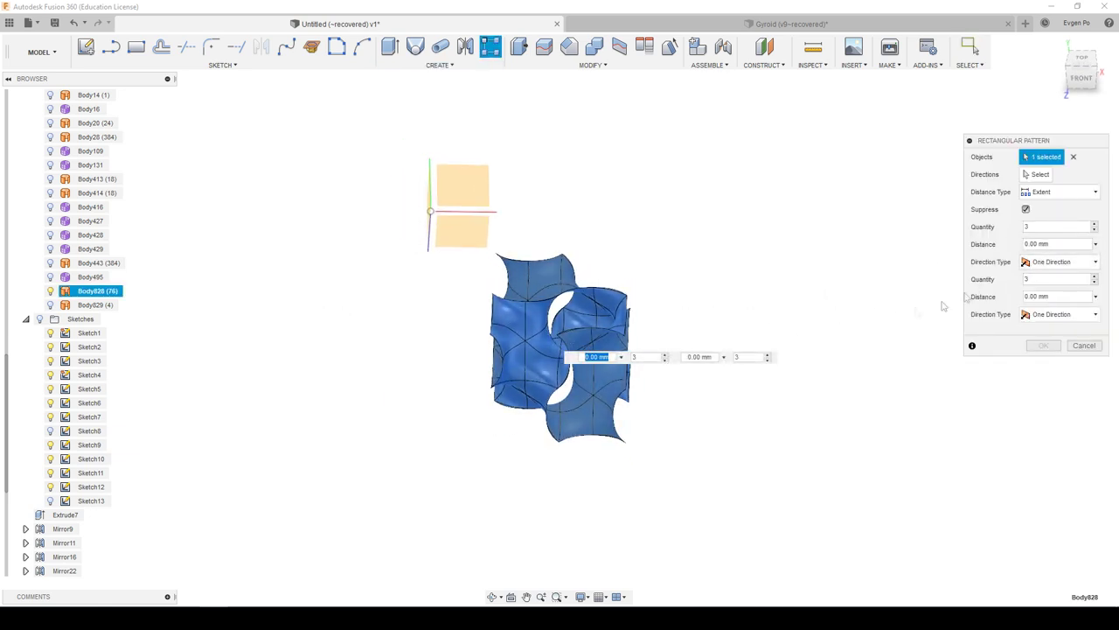
Step: Pattern the cell along the X axis with 100 mm spacing and quantity 4
left_click(1032, 176)
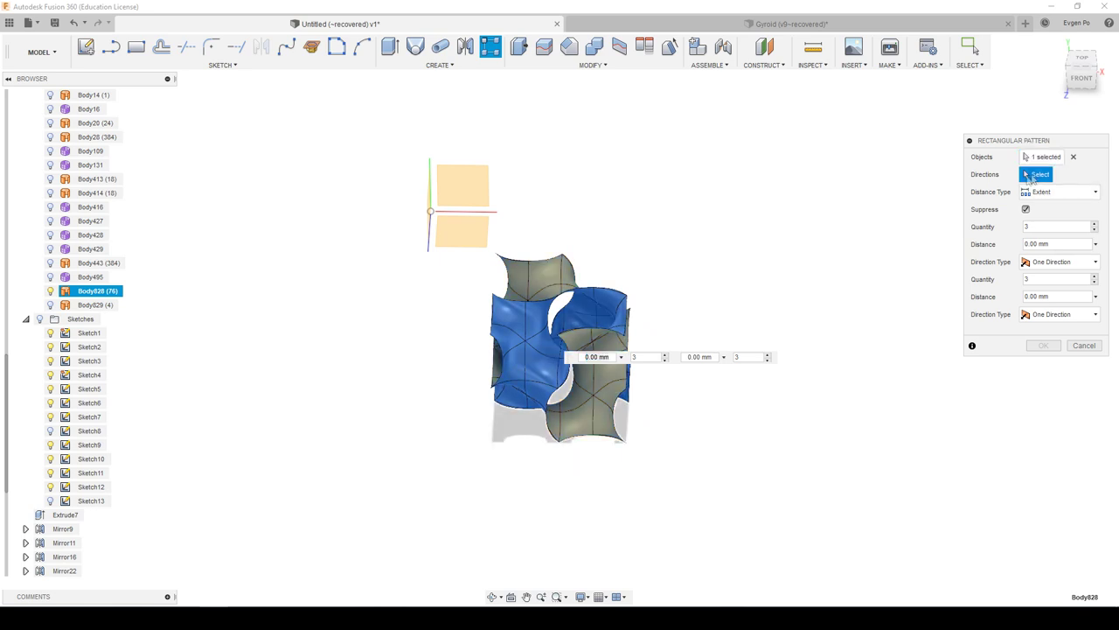
left_click(472, 214)
left_click_drag(569, 351, 824, 332)
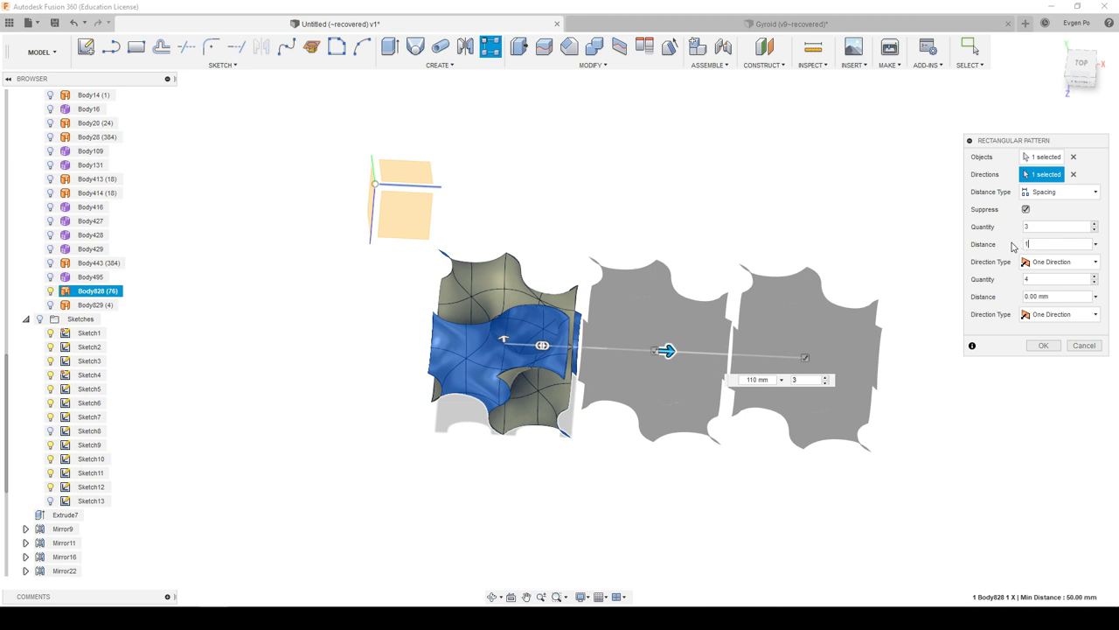
key("Return")
left_click(1094, 224)
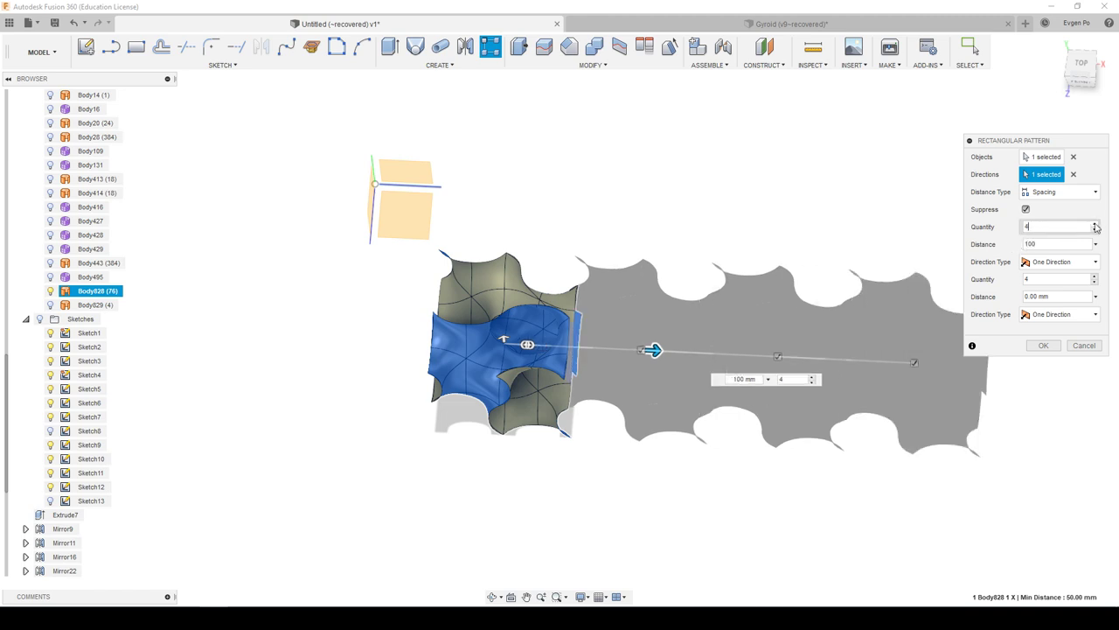
left_click(1043, 344)
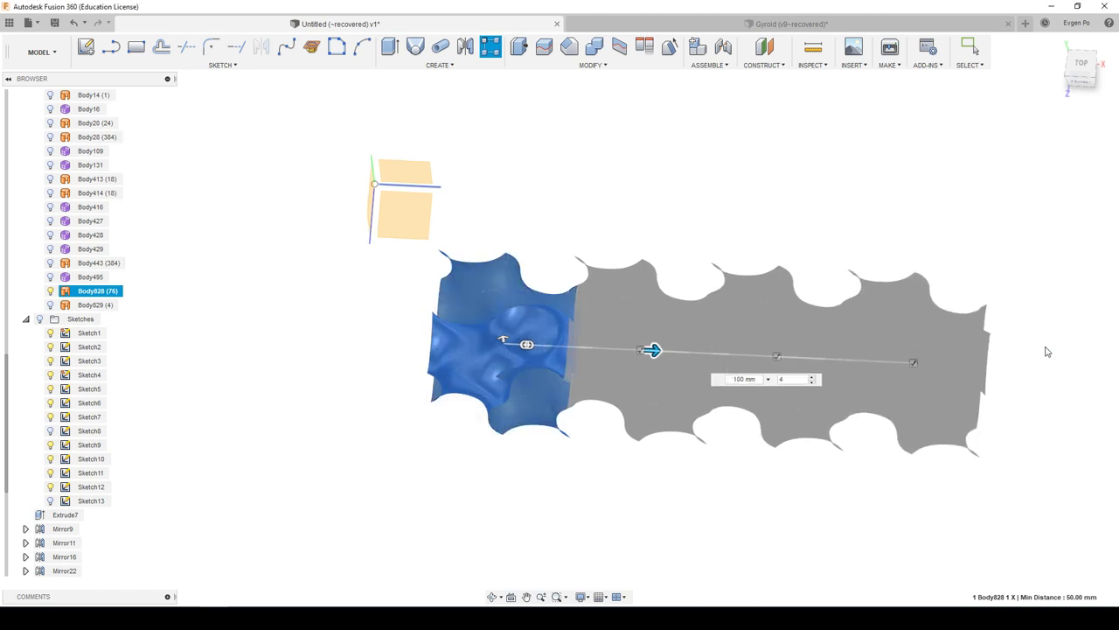
middle_click_drag(1047, 351, 953, 387, "shift")
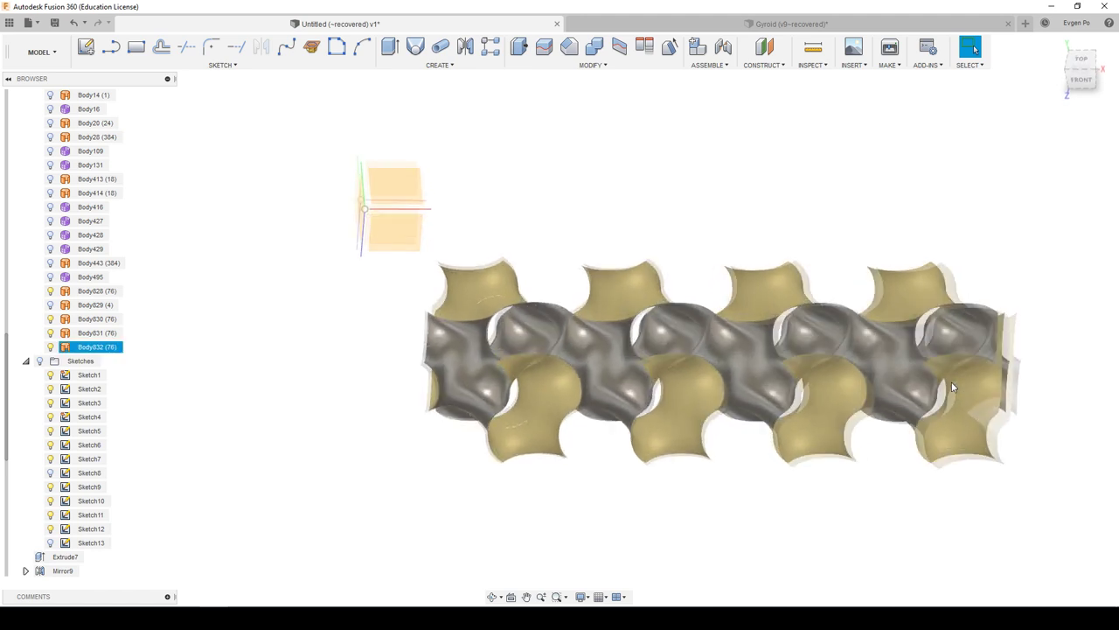
Step: Window-select the four patterned gyroid cells, check their joins with Zebra Analysis, then close it
middle_click_drag(951, 382, 660, 356, "shift")
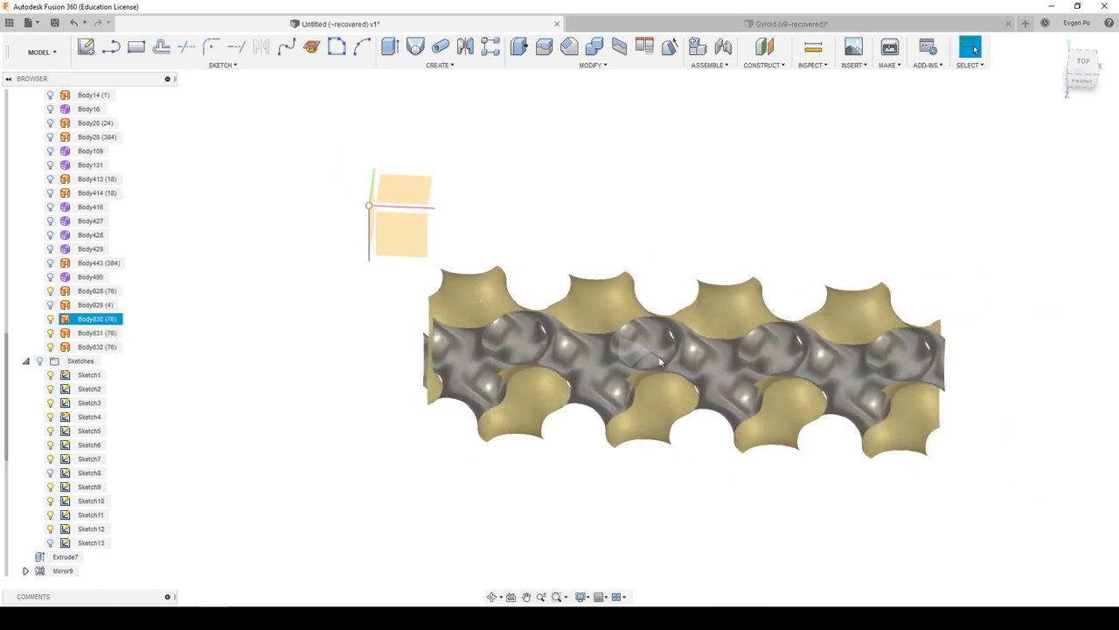
left_click_drag(1092, 523, 400, 261)
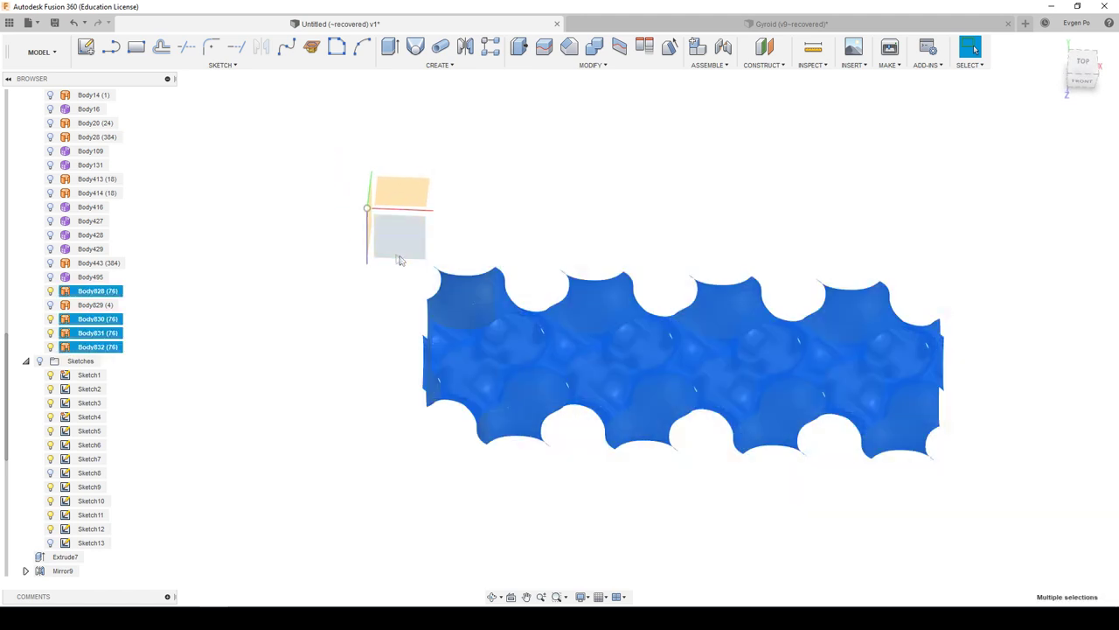
left_click(822, 66)
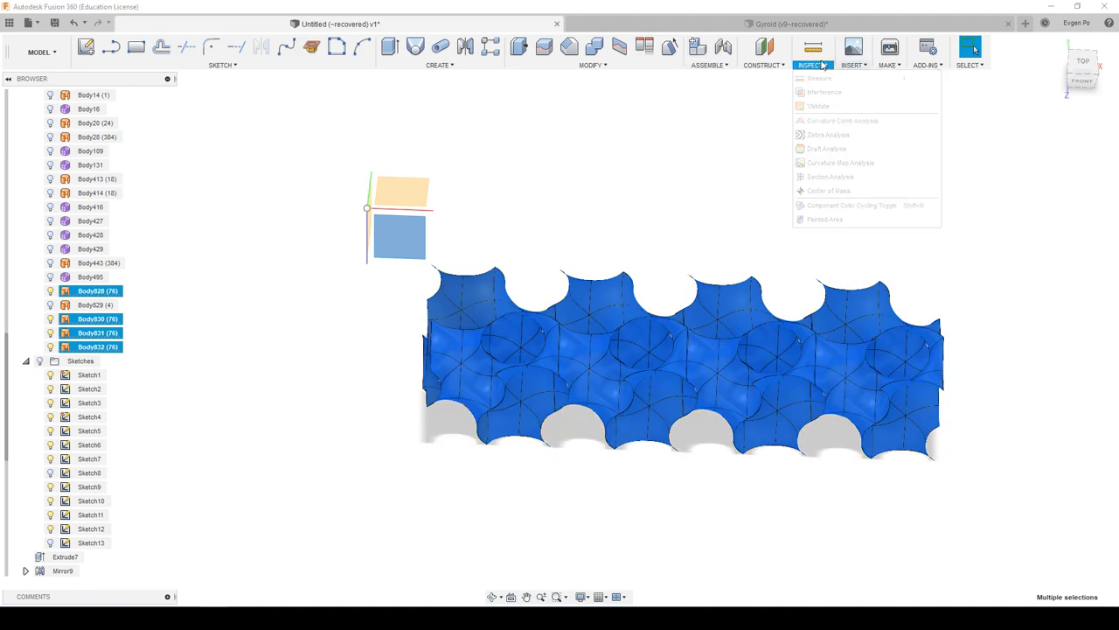
left_click(828, 135)
scroll(687, 357, "up", 5)
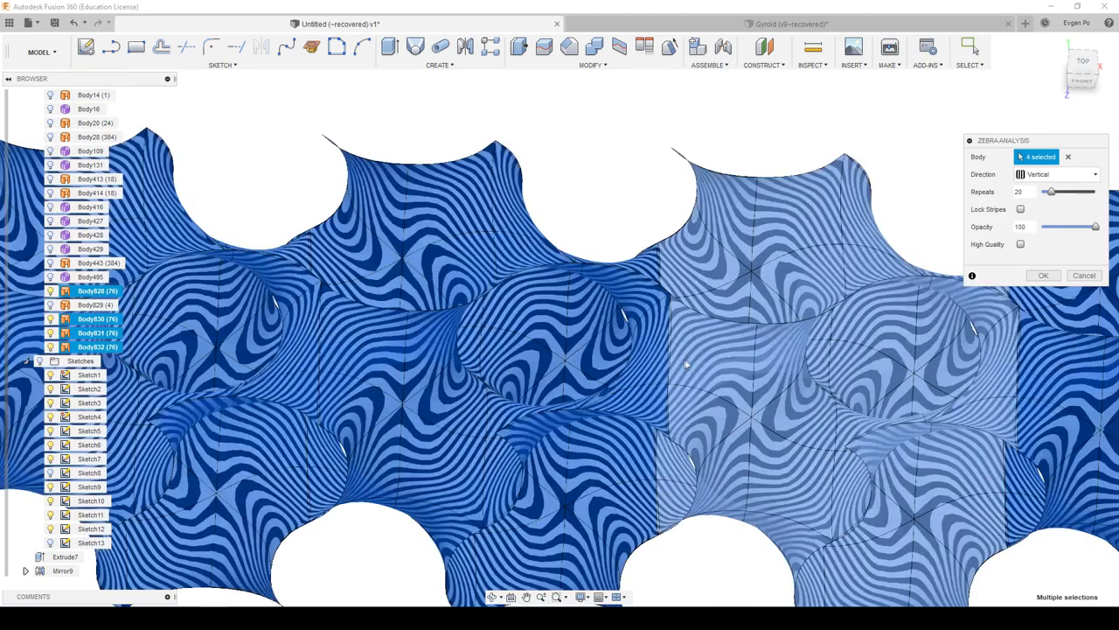
scroll(688, 359, "up", 5)
scroll(693, 361, "up", 2)
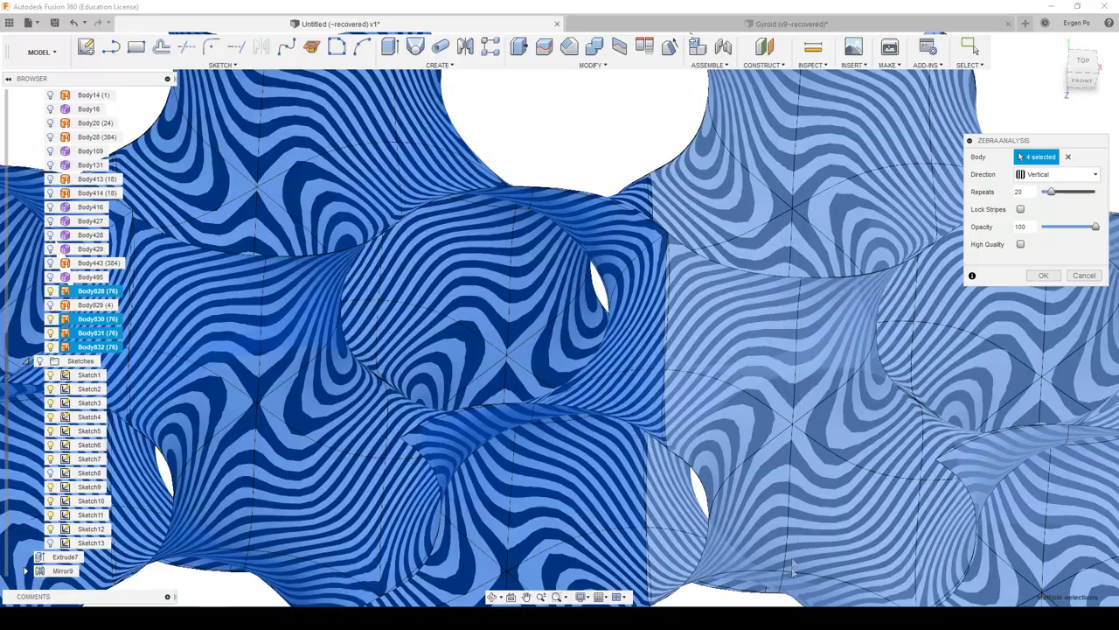
scroll(793, 550, "down", 3)
key("F6")
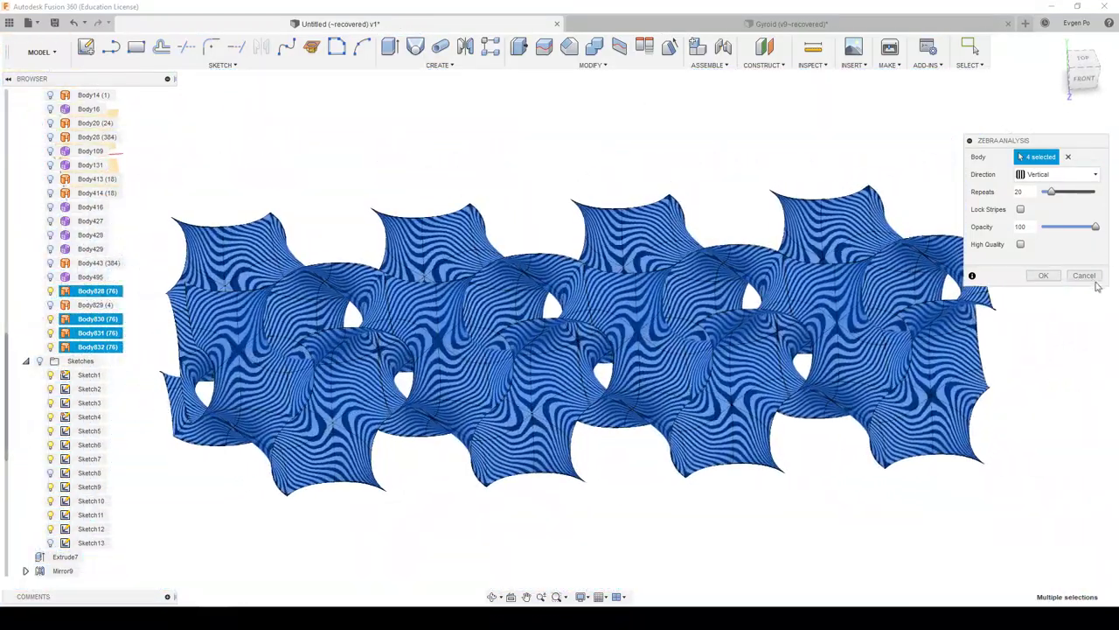
left_click(1084, 275)
Step: Hide three patterned copies and orbit around the single remaining gyroid cell
middle_click_drag(1084, 278, 1049, 325, "shift")
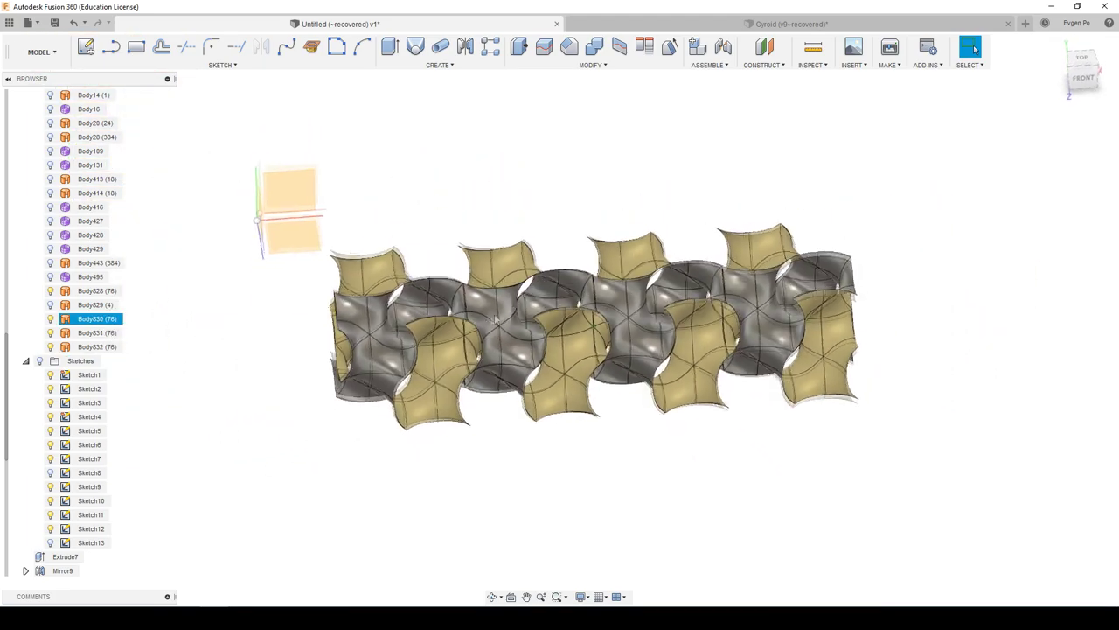
mouse_move(496, 320)
middle_mouse_down("shift")
mouse_move(467, 339)
mouse_move(345, 296)
mouse_move(125, 343)
middle_mouse_up("shift")
left_click(50, 346)
left_click(50, 332)
left_click(49, 319)
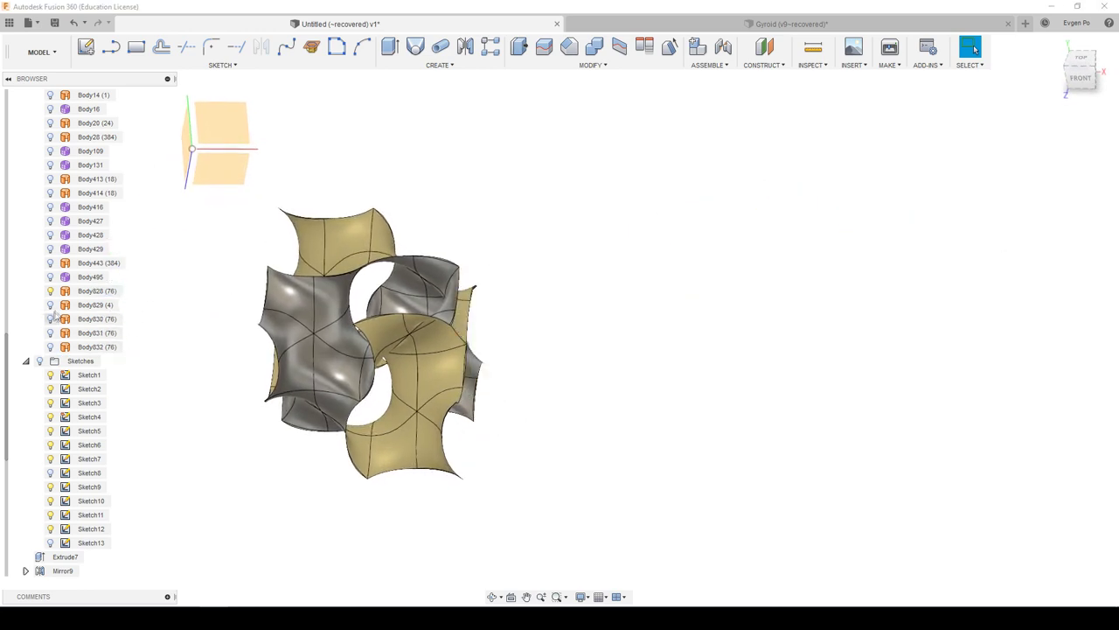
middle_click_drag(489, 359, 300, 325, "shift")
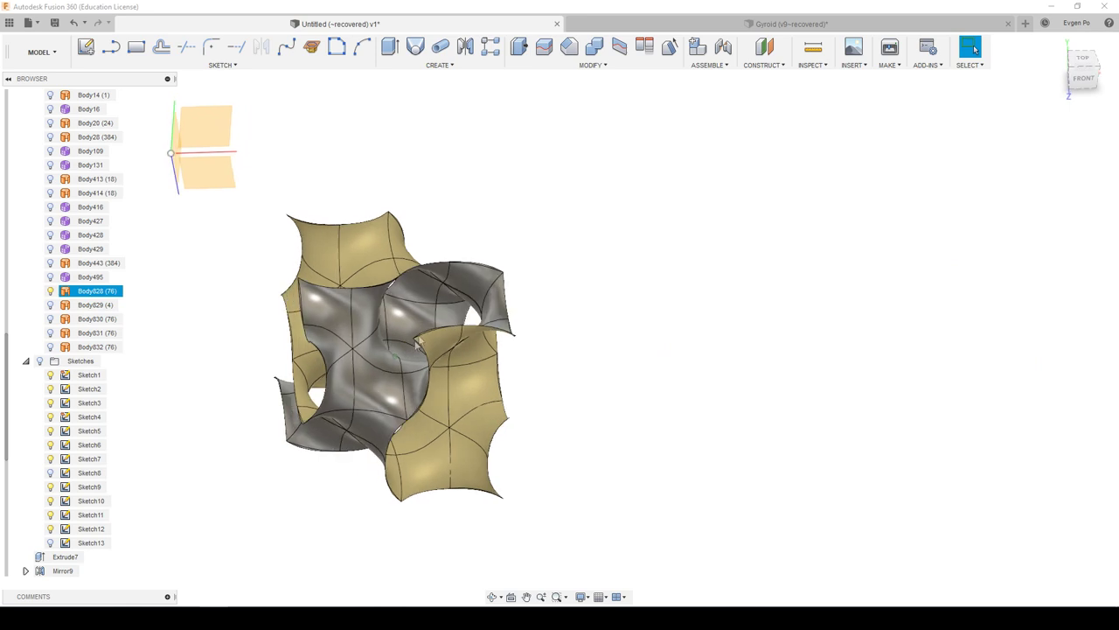
mouse_move(300, 325)
middle_mouse_down("shift")
mouse_move(287, 333)
mouse_move(482, 404)
mouse_move(411, 361)
mouse_move(368, 277)
middle_mouse_up("shift")
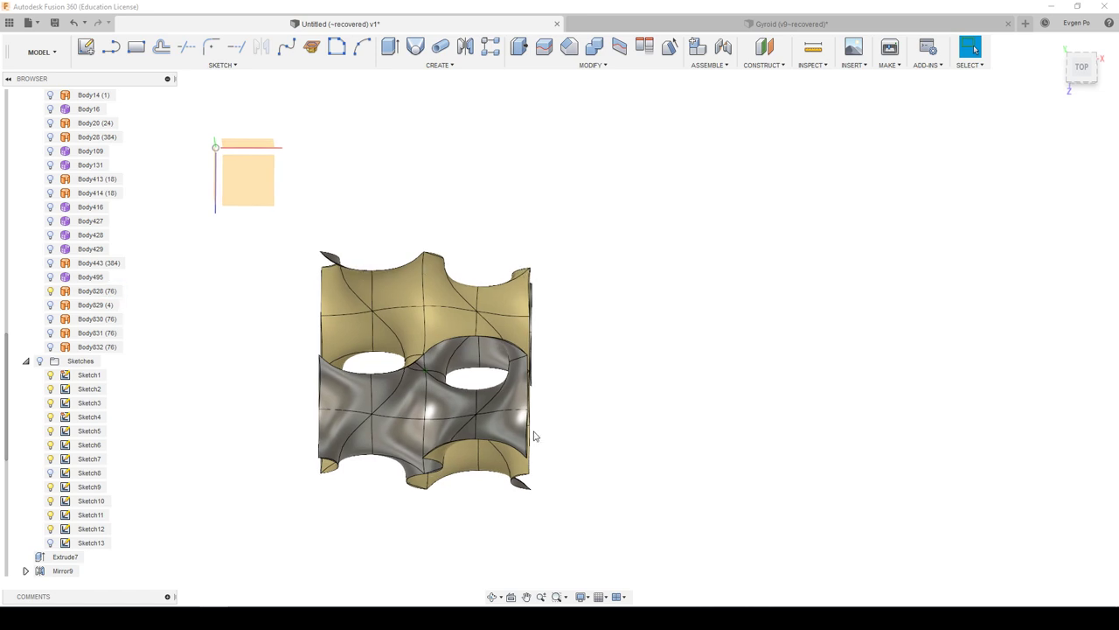
mouse_move(535, 435)
middle_mouse_down("shift")
mouse_move(691, 390)
mouse_move(551, 394)
mouse_move(478, 434)
middle_mouse_up("shift")
mouse_move(450, 398)
middle_mouse_down("shift")
mouse_move(667, 367)
mouse_move(559, 367)
mouse_move(656, 337)
mouse_move(308, 361)
middle_mouse_up("shift")
Step: Unhide Body828 and the gyroid copies, hide the grey box body, and select the row
left_click(50, 346)
left_click(49, 333)
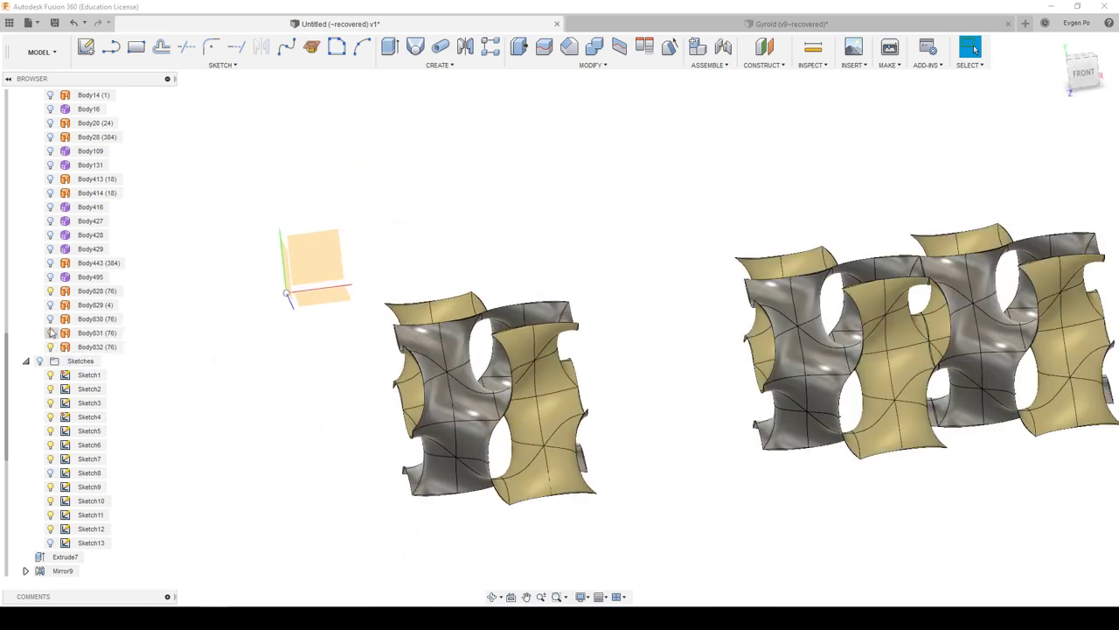
left_click(50, 318)
left_click(49, 304)
middle_click_drag(267, 285, 105, 280, "shift")
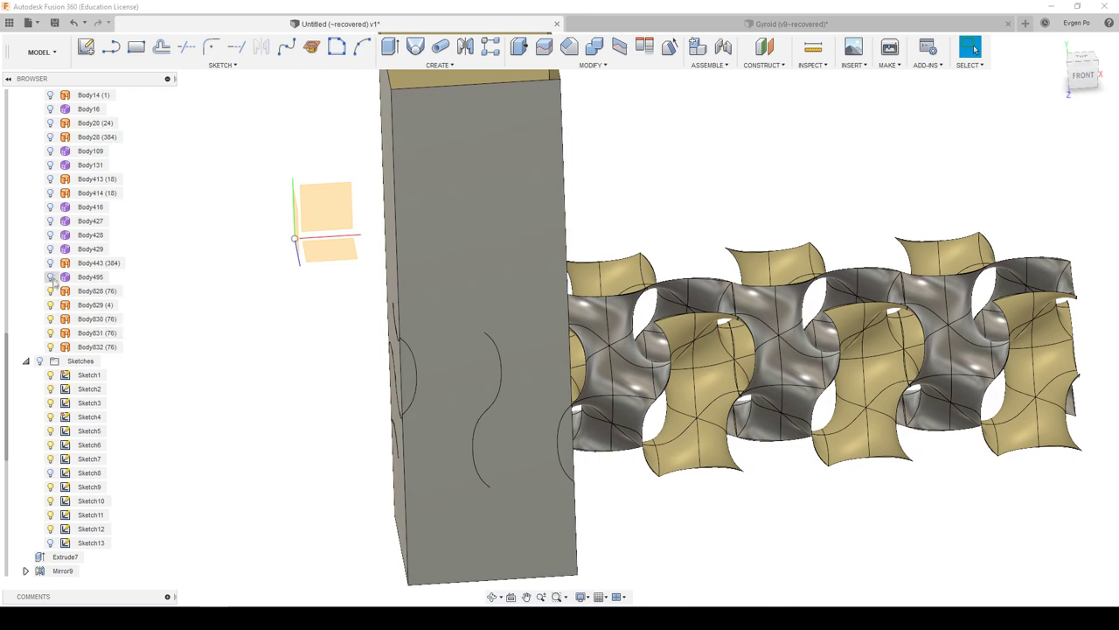
left_click(50, 290)
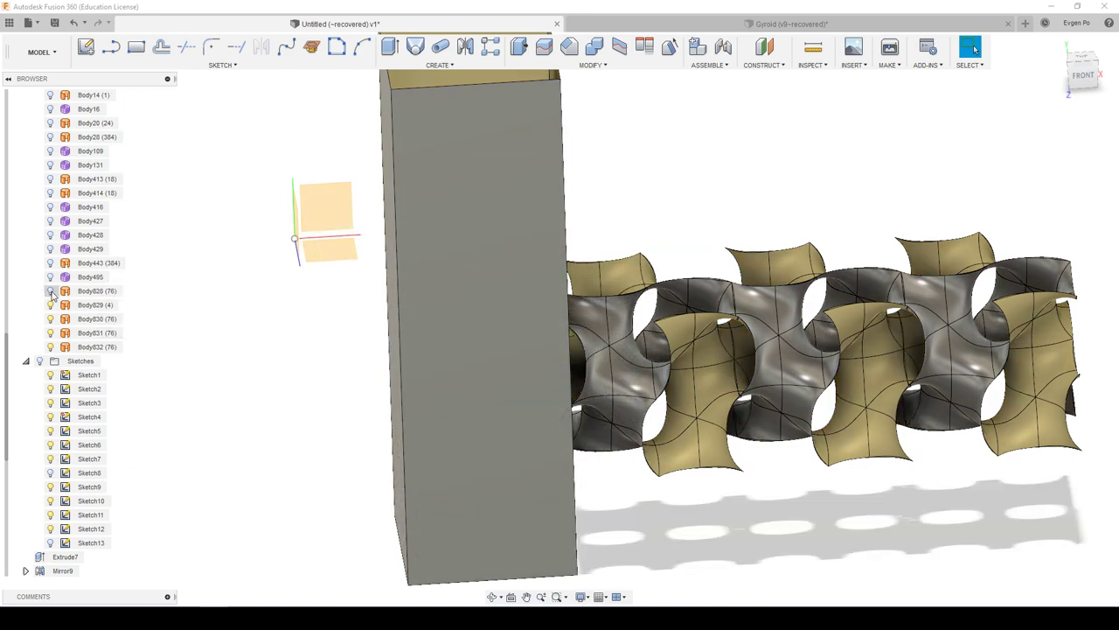
left_click(49, 305)
mouse_move(54, 306)
middle_mouse_down("shift")
mouse_move(182, 364)
mouse_move(254, 335)
mouse_move(312, 277)
middle_mouse_up("shift")
left_click_drag(313, 278, 985, 457)
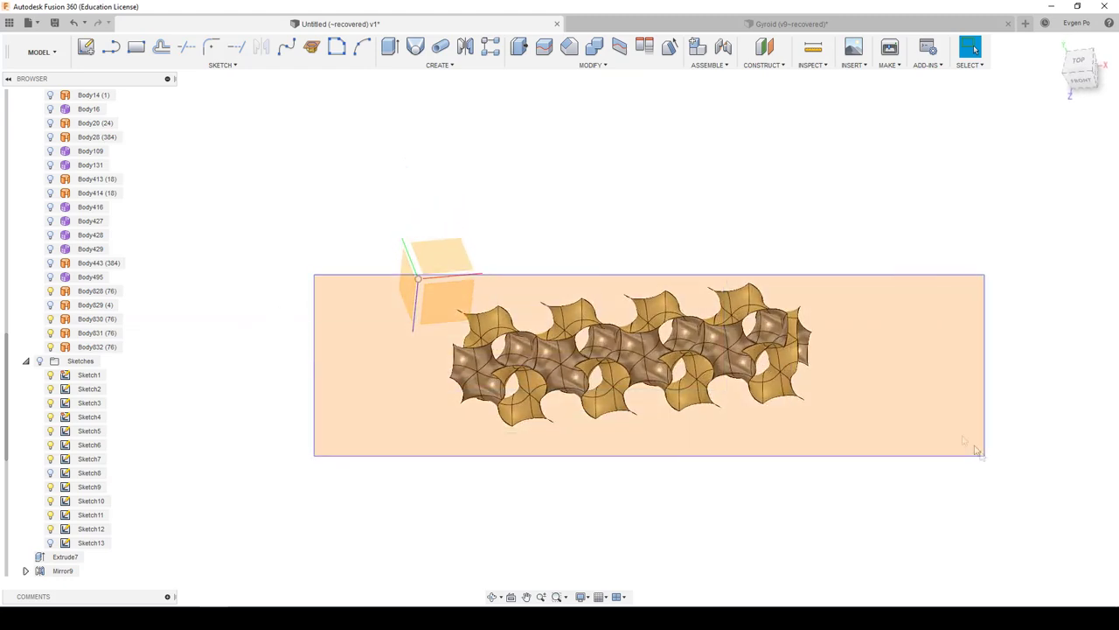
Step: Switch to the PATCH workspace and stitch the four selected gyroid bodies into one surface
left_click(40, 52)
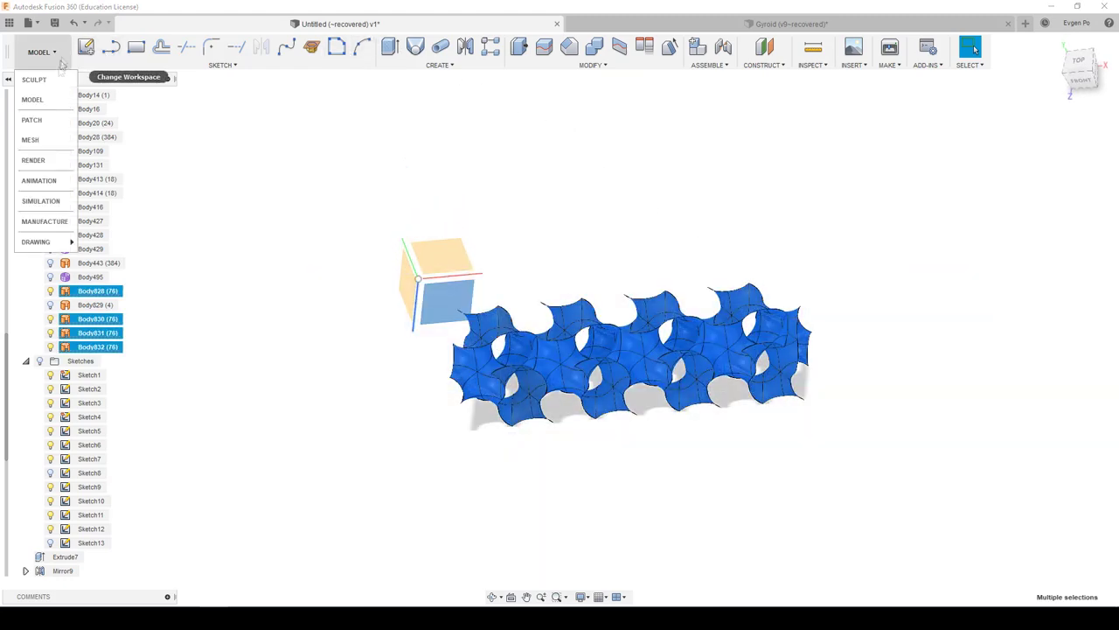
left_click(35, 117)
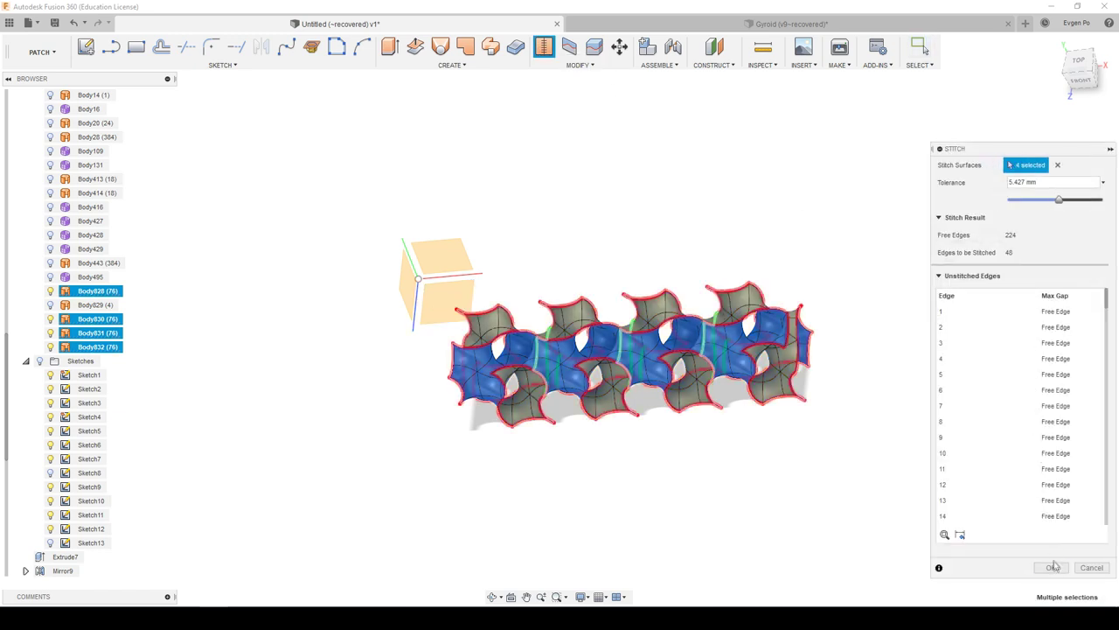
left_click(1053, 566)
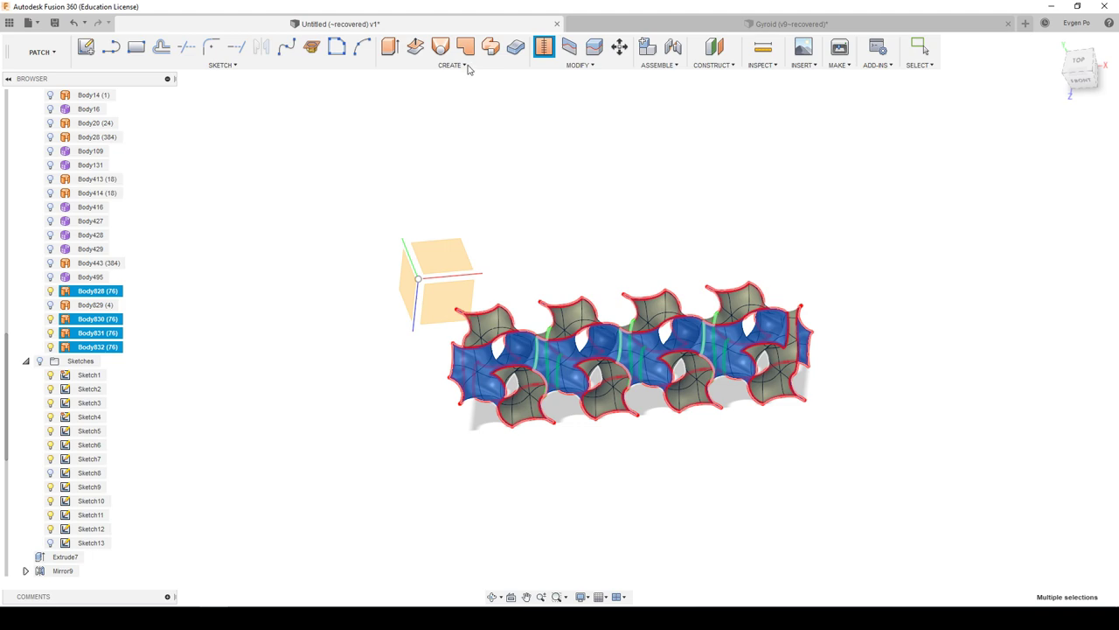
left_click(1081, 79)
Step: Move a copy of Body834 -100 mm along Y, then select both gyroid rows
key("m")
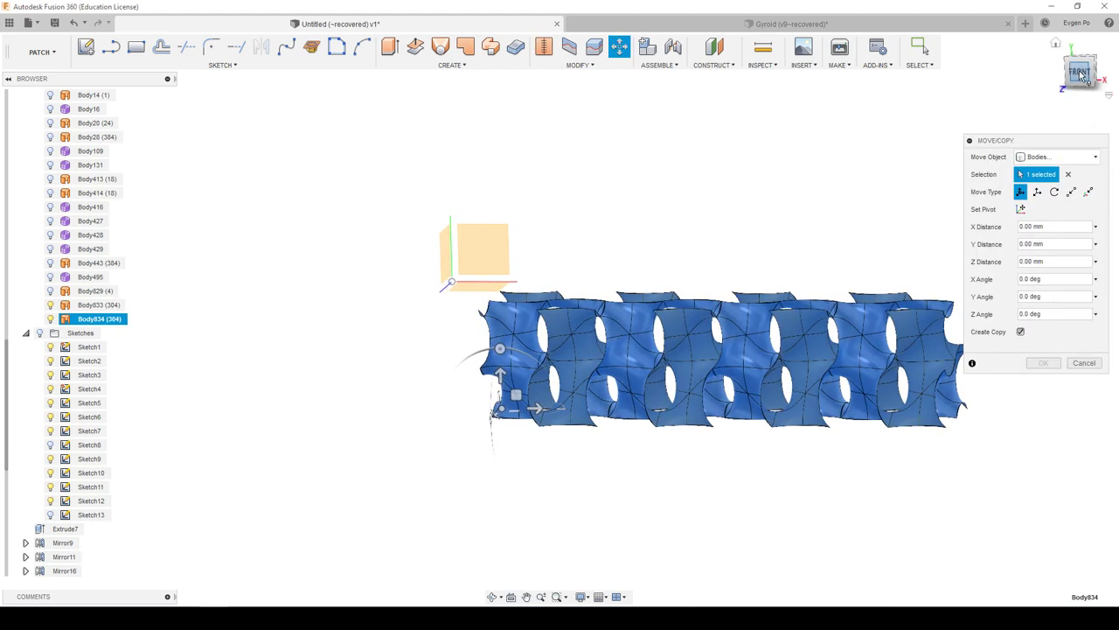
left_click(1081, 77)
left_click_drag(449, 362, 434, 506)
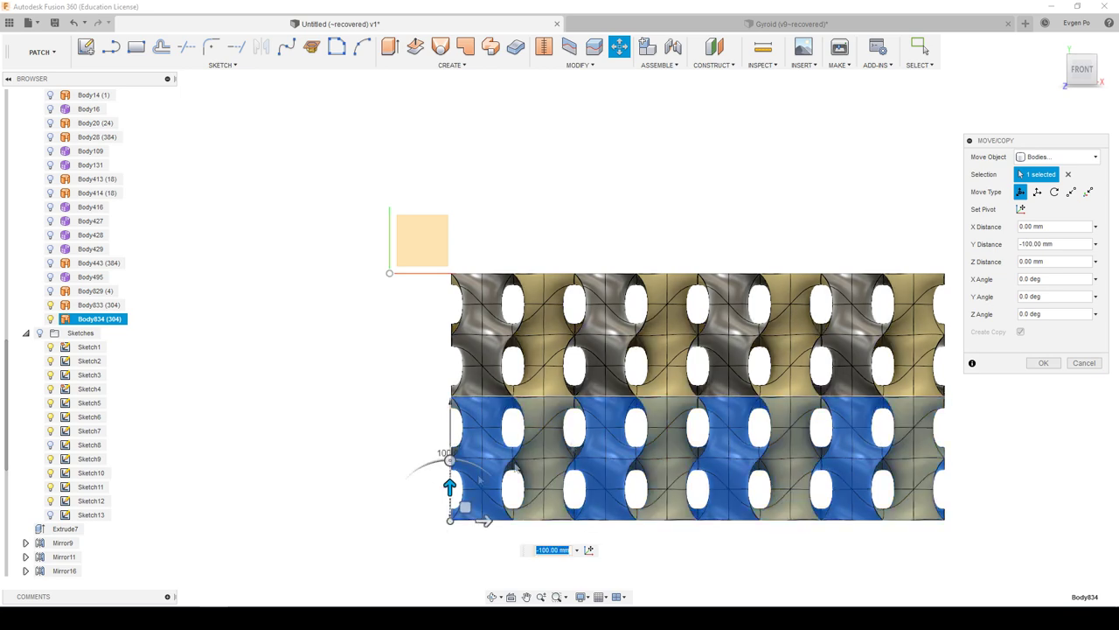
left_click(1042, 364)
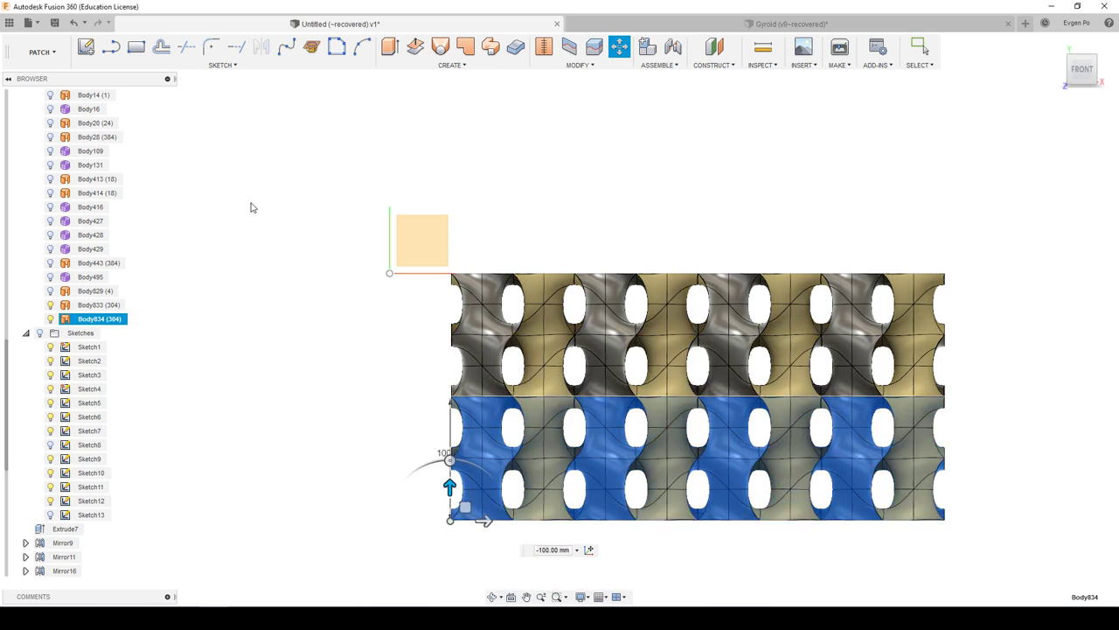
left_click_drag(396, 215, 1046, 553)
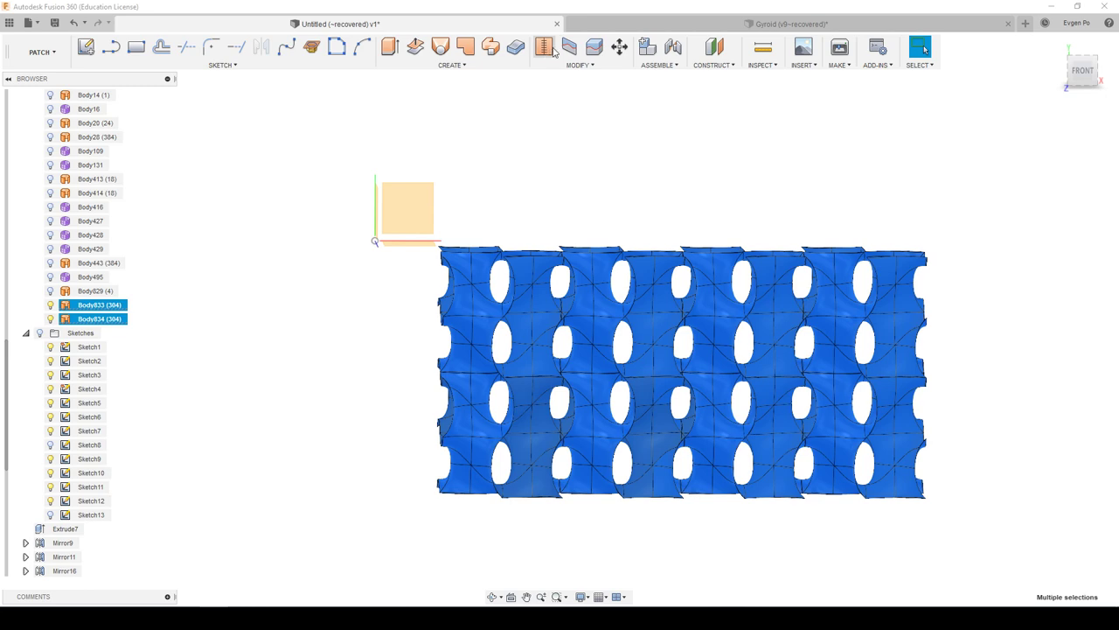
Step: Stitch both gyroid rows into the single surface body Body835
left_click(551, 49)
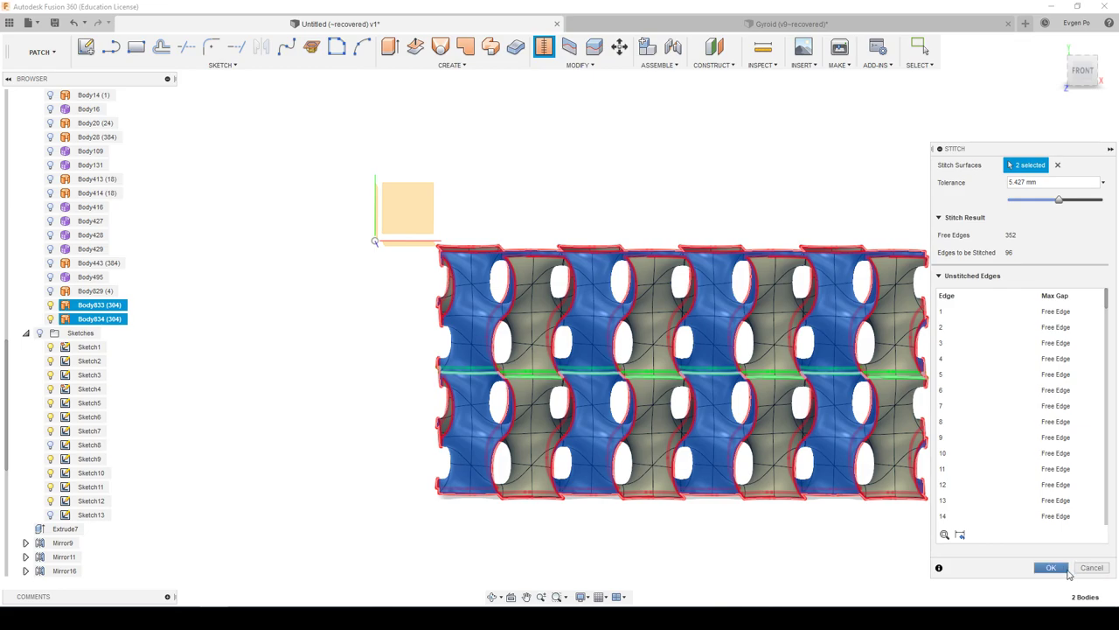
left_click(1066, 569)
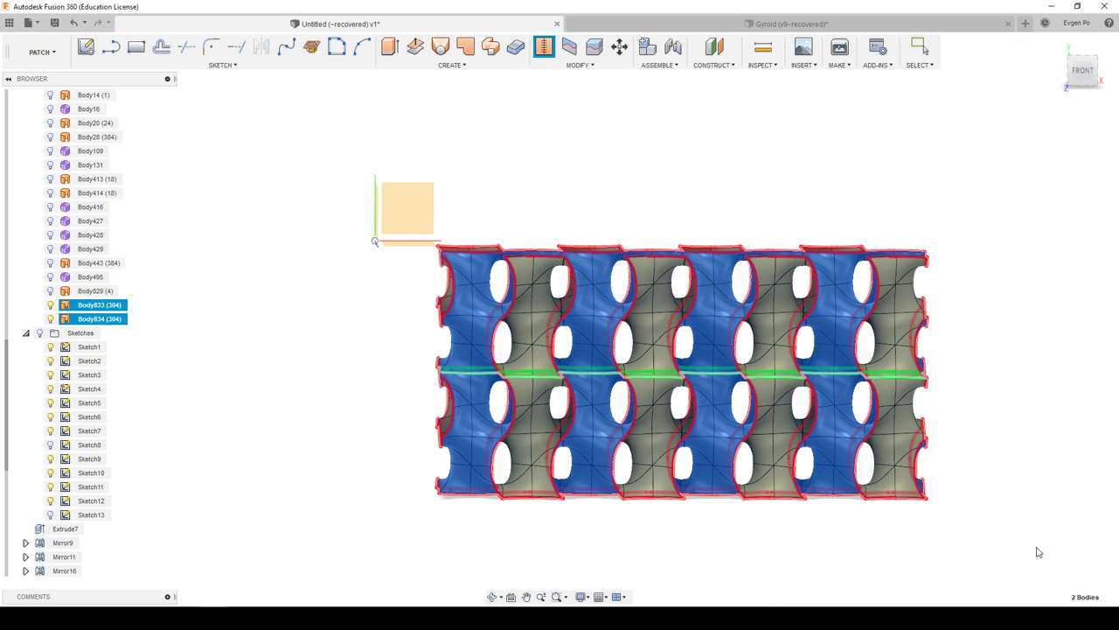
middle_click_drag(967, 524, 925, 49, "shift")
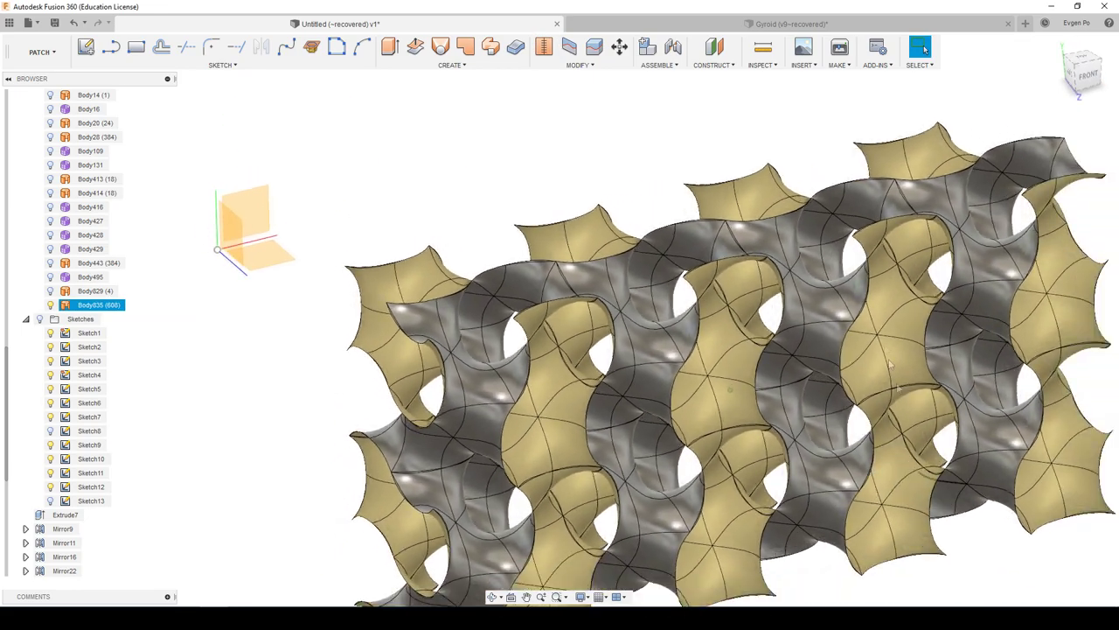
middle_click_drag(888, 365, 774, 73, "shift")
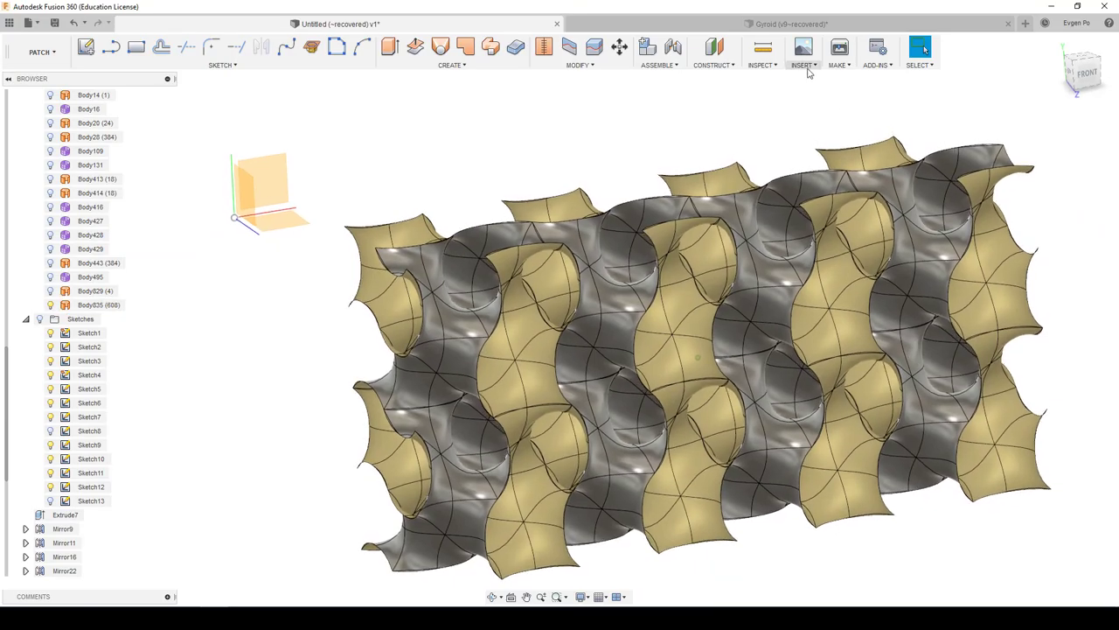
Step: Inspect Body835 with Zebra Analysis from the front, then close the analysis
left_click(760, 65)
left_click(792, 115)
left_click(758, 229)
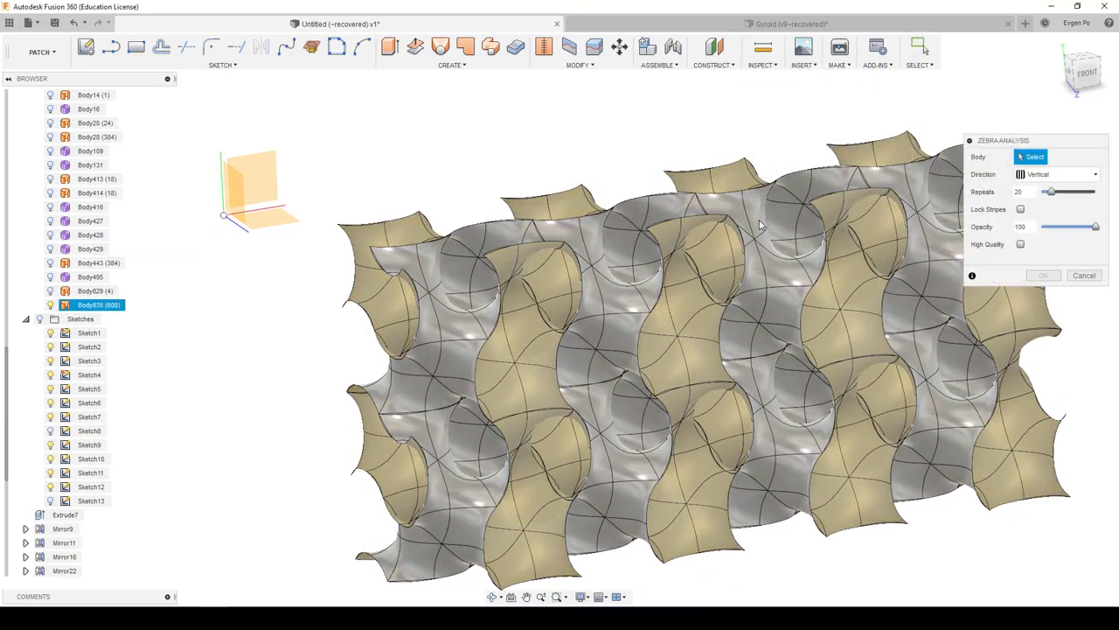
scroll(953, 472, "up", 3)
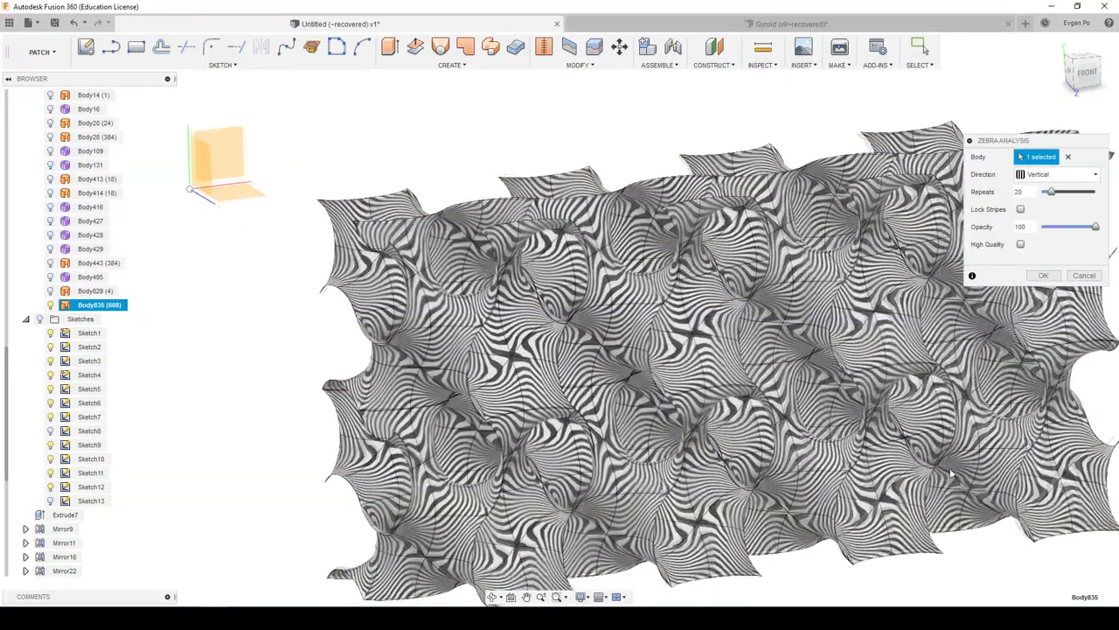
mouse_move(953, 472)
middle_mouse_down("shift")
mouse_move(853, 461)
mouse_move(1043, 262)
mouse_move(1044, 275)
mouse_move(600, 91)
middle_mouse_up("shift")
left_click(1043, 274)
Step: Thicken the stitched gyroid surface Body835 by 2 mm into solid body Body836
left_click(515, 47)
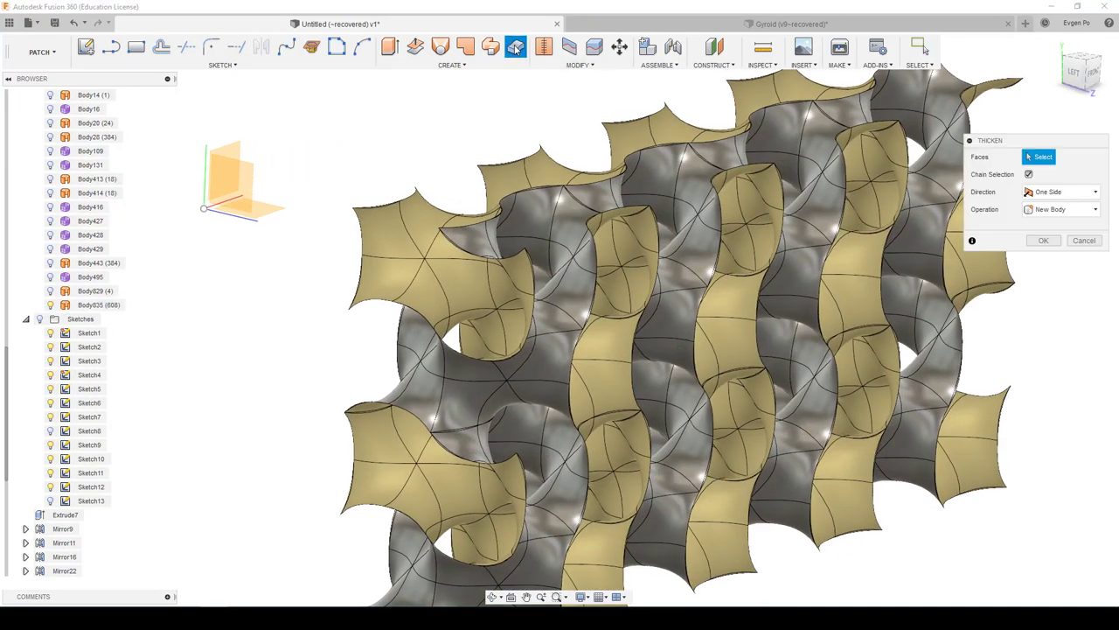
mouse_move(629, 263)
middle_mouse_down("shift")
mouse_move(684, 295)
mouse_move(437, 395)
middle_mouse_up("shift")
left_click(683, 291)
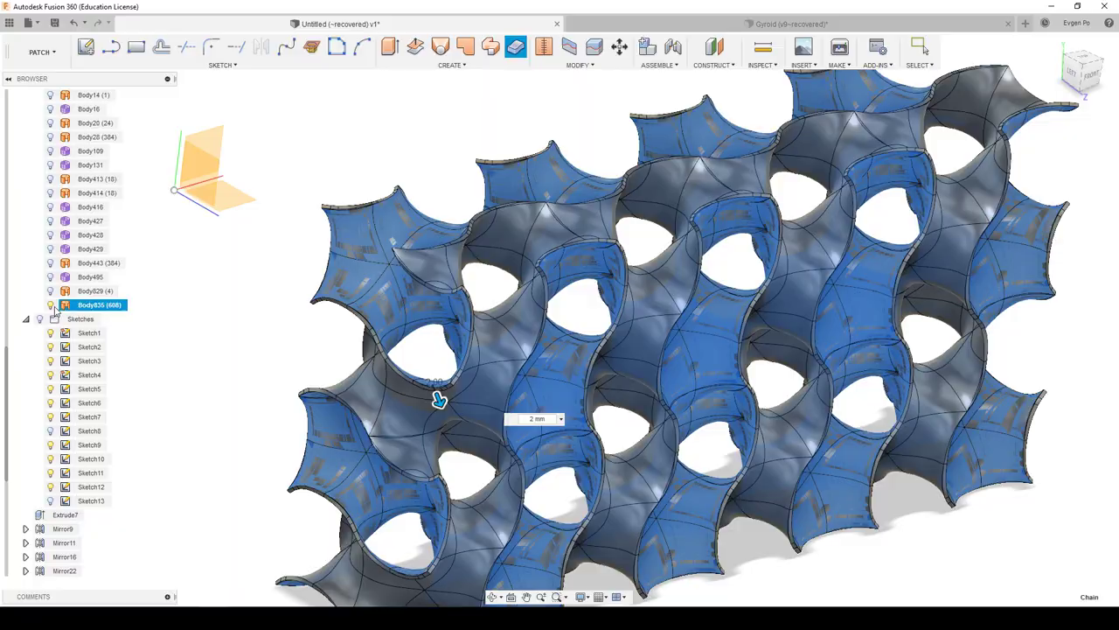
key("Return")
scroll(269, 291, "up", 3)
scroll(307, 281, "up", 3)
middle_click_drag(307, 281, 612, 332, "shift")
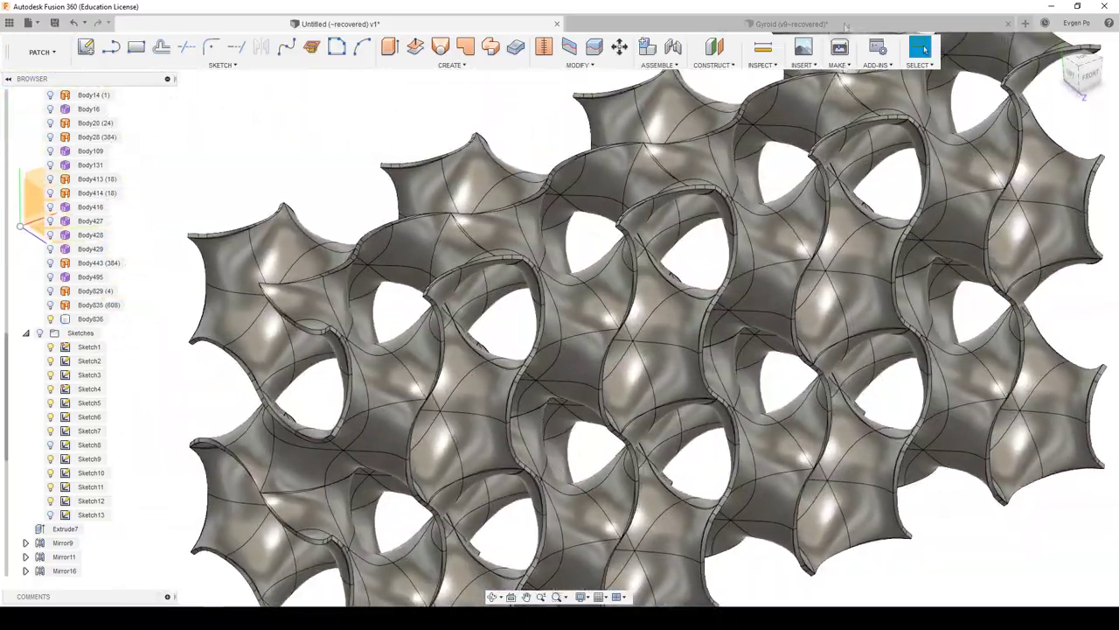
left_click(757, 66)
left_click(796, 132)
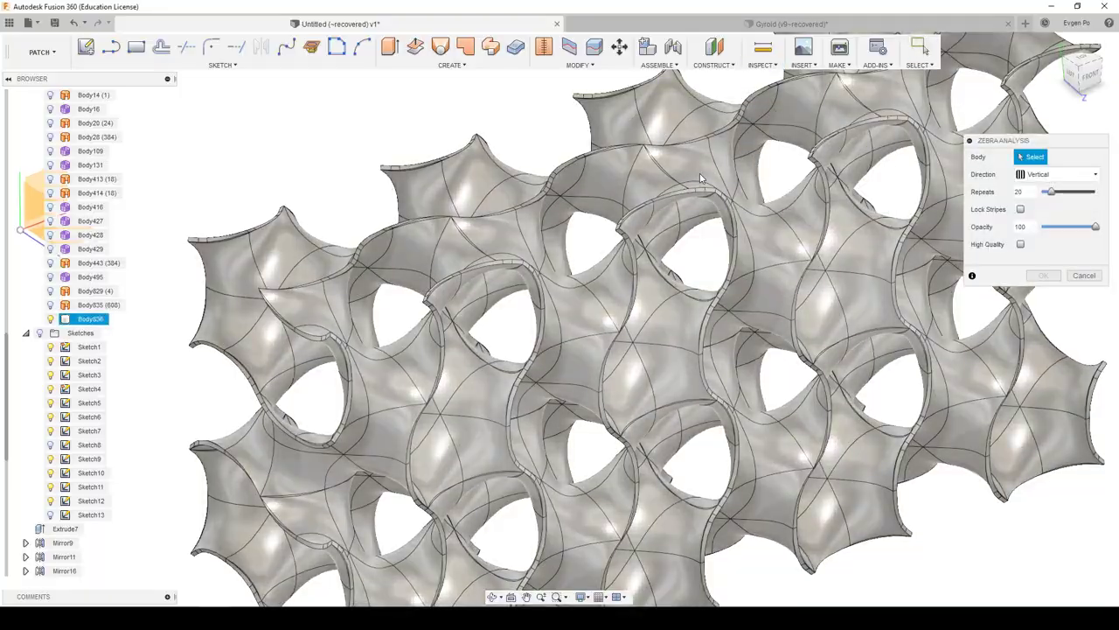
left_click(699, 179)
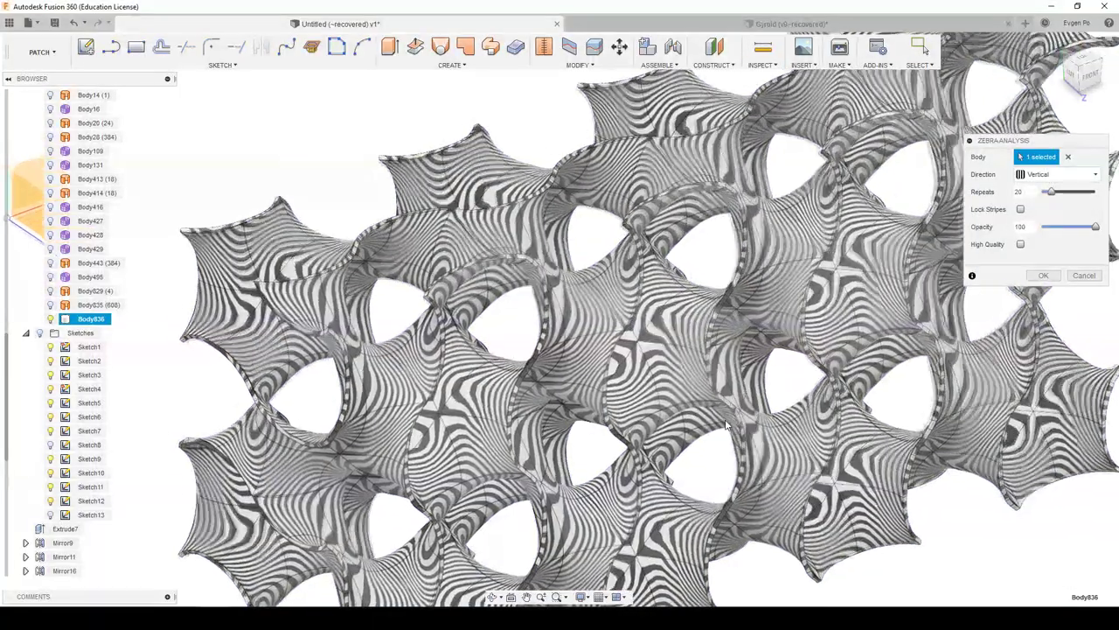
middle_click_drag(700, 179, 726, 426, "shift")
scroll(725, 426, "up", 3)
scroll(726, 423, "up", 3)
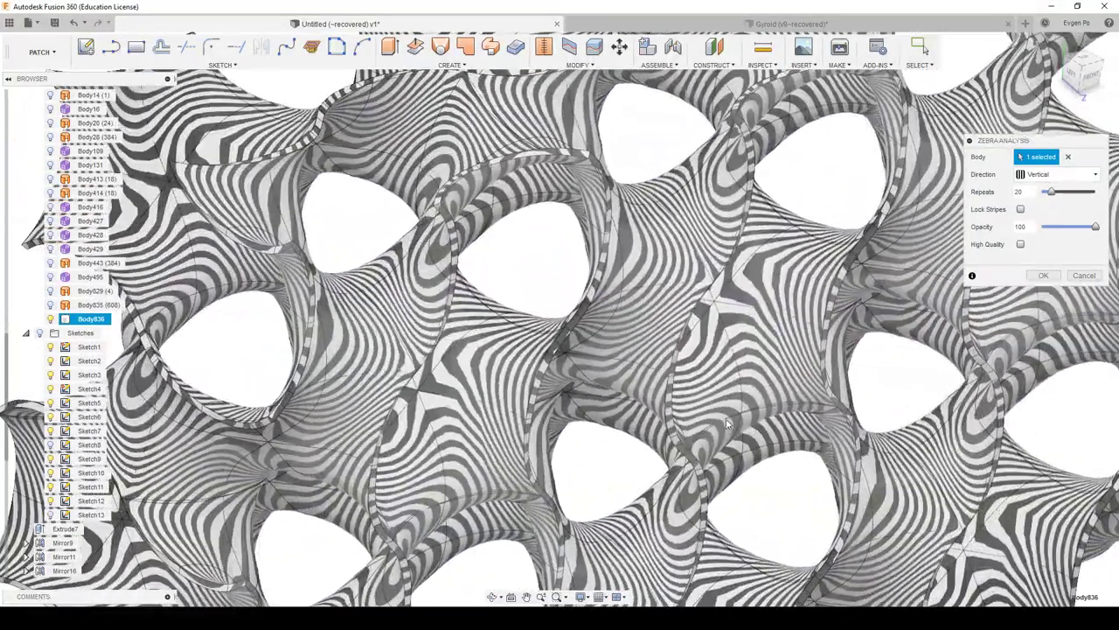
scroll(728, 420, "up", 2)
mouse_move(728, 420)
middle_mouse_down("shift")
mouse_move(728, 350)
mouse_move(717, 409)
middle_mouse_up("shift")
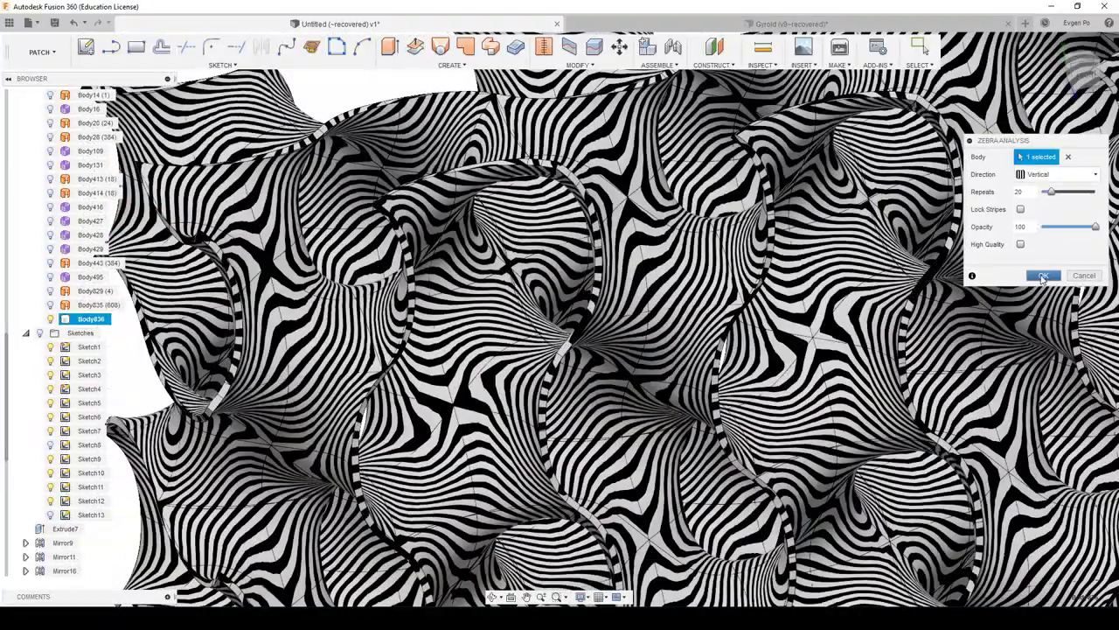
left_click(1043, 276)
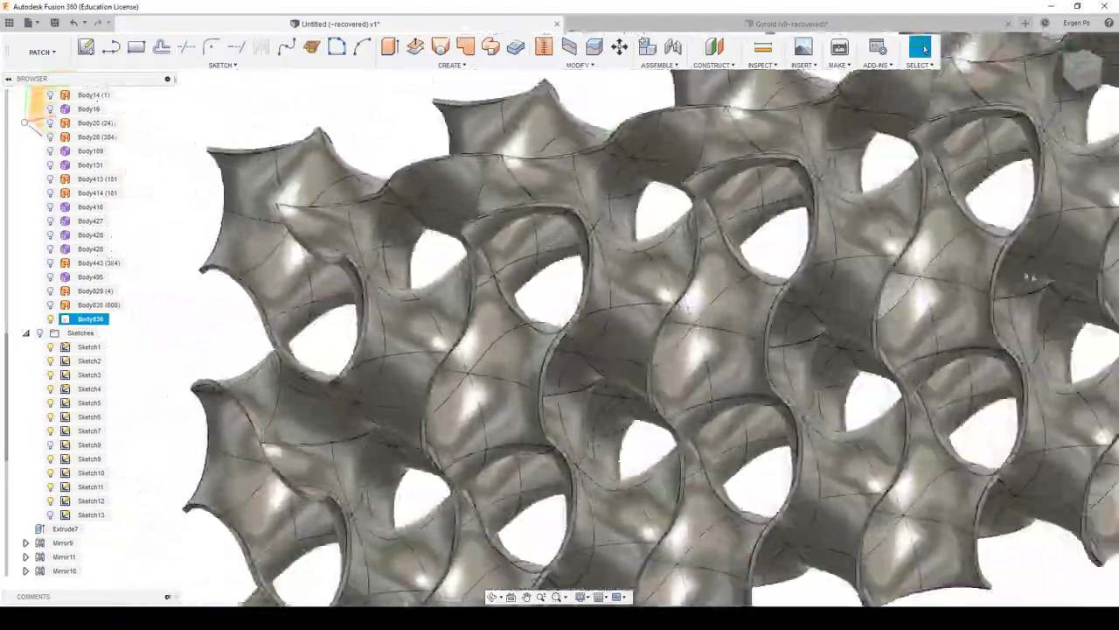